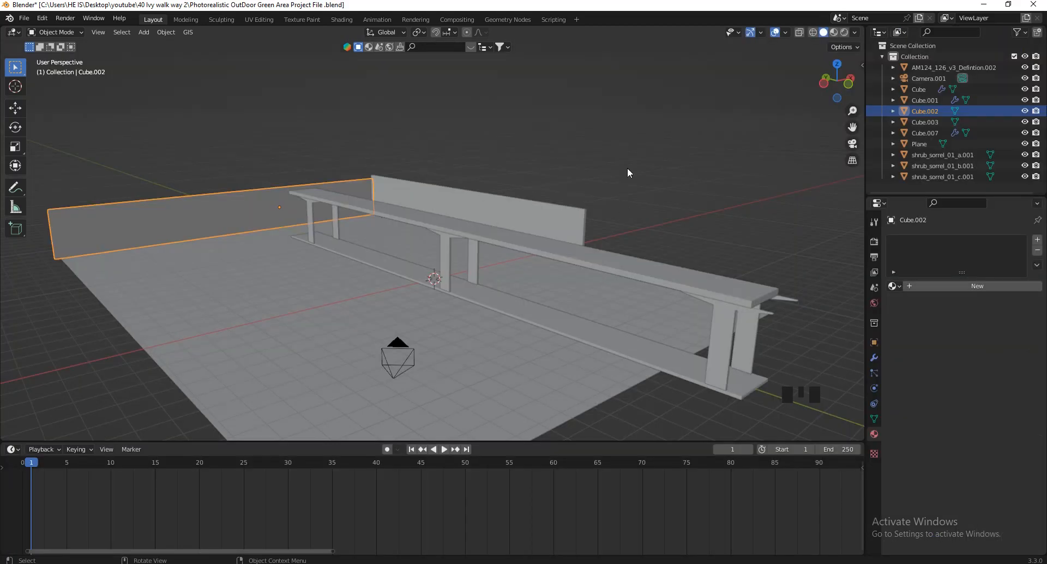
{"action": "mouse_move", "coordinate": [818, 87]}
{"action": "left_mouse_down"}
{"action": "mouse_move", "coordinate": [850, 86]}
{"action": "mouse_move", "coordinate": [848, 73]}
{"action": "mouse_move", "coordinate": [791, 99]}
{"action": "mouse_move", "coordinate": [826, 104]}
{"action": "mouse_move", "coordinate": [833, 65]}
{"action": "mouse_move", "coordinate": [774, 83]}
{"action": "mouse_move", "coordinate": [837, 91]}
{"action": "left_mouse_up"}
{"action": "scroll", "coordinate": [446, 181], "scroll_direction": "down", "scroll_amount": 2}
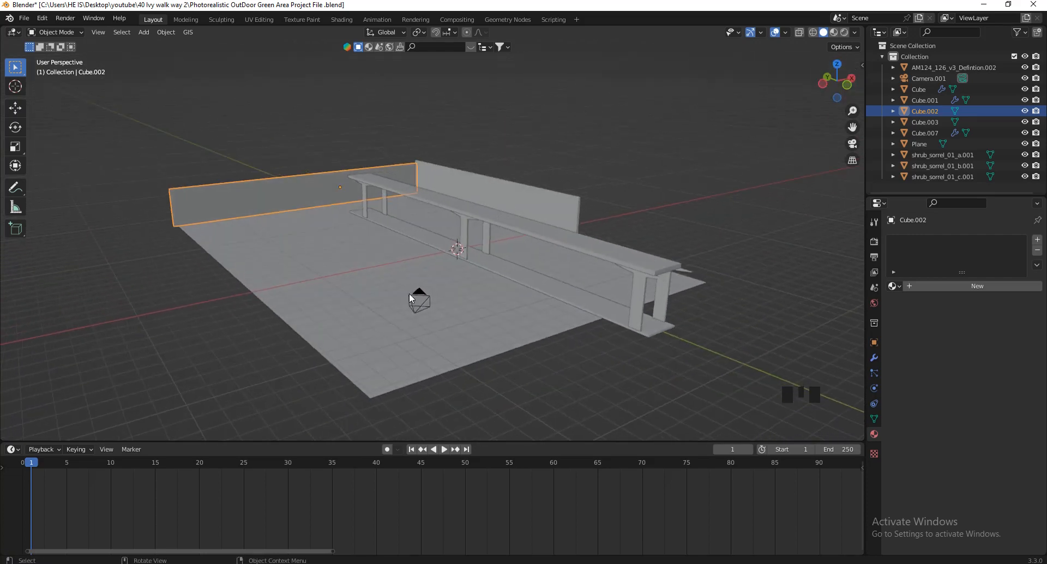
{"action": "scroll", "coordinate": [410, 297], "scroll_direction": "up", "scroll_amount": 2}
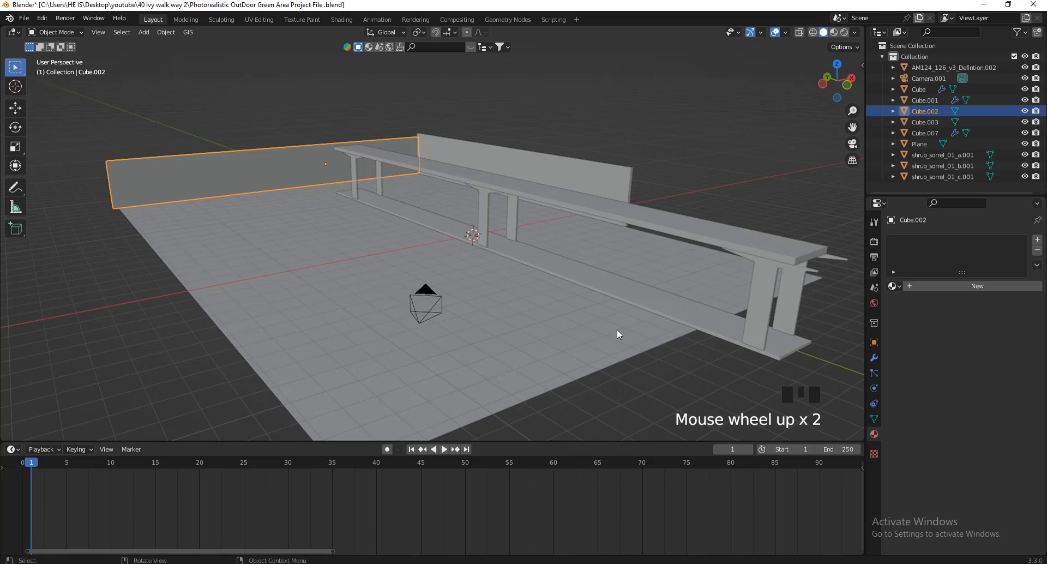
{"action": "mouse_move", "coordinate": [819, 99]}
{"action": "left_mouse_down"}
{"action": "mouse_move", "coordinate": [819, 89]}
{"action": "mouse_move", "coordinate": [799, 98]}
{"action": "mouse_move", "coordinate": [859, 73]}
{"action": "mouse_move", "coordinate": [818, 84]}
{"action": "left_mouse_up"}
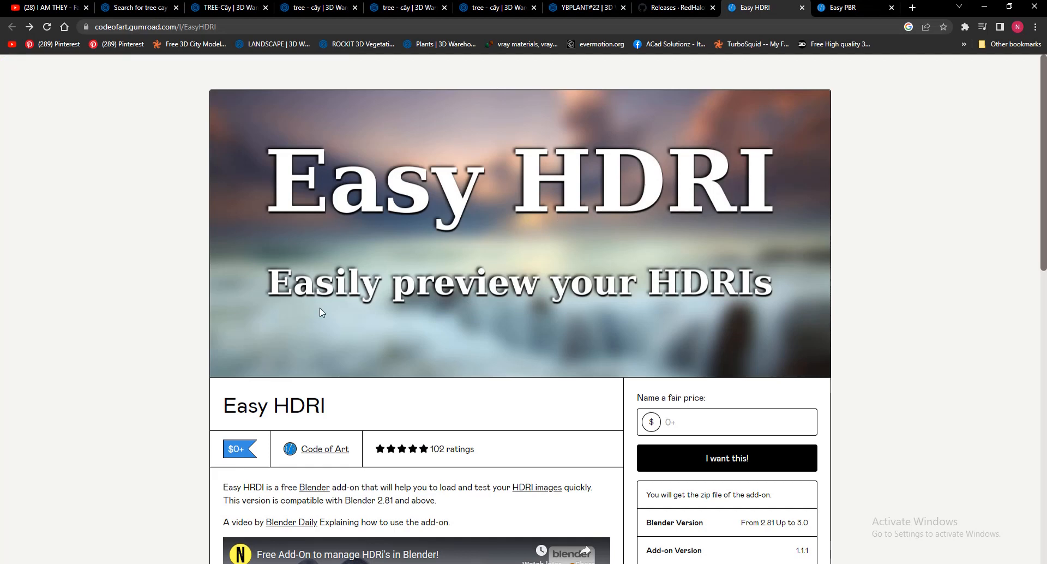
- Review the browser download pages for the Sketchup Importer, Easy HDRI and Easy PBR add-ons
{"action": "left_click", "coordinate": [673, 11]}
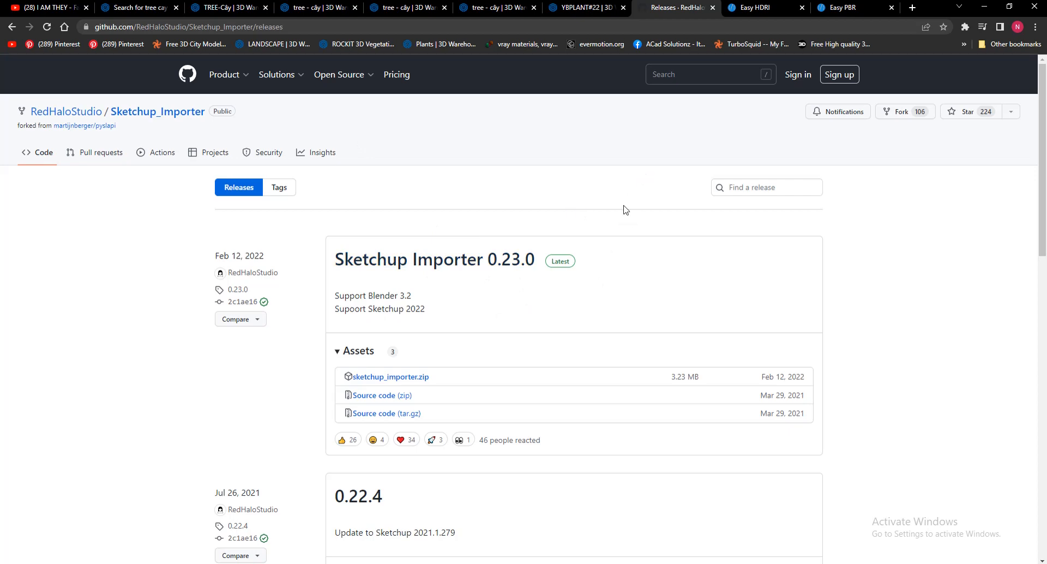
{"action": "left_click", "coordinate": [758, 7]}
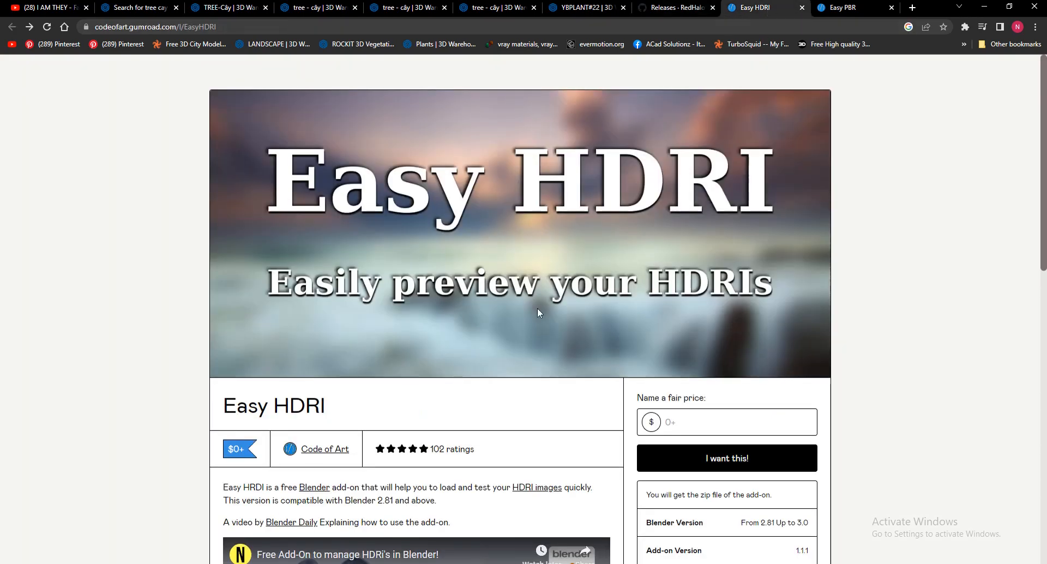
{"action": "scroll", "coordinate": [561, 359], "scroll_direction": "down", "scroll_amount": 1}
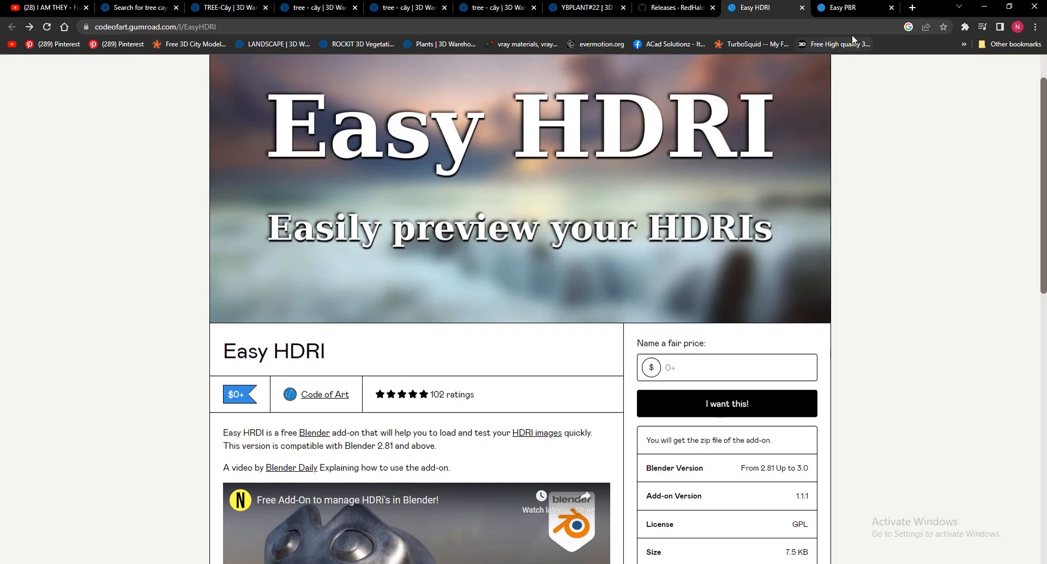
{"action": "left_click", "coordinate": [850, 7]}
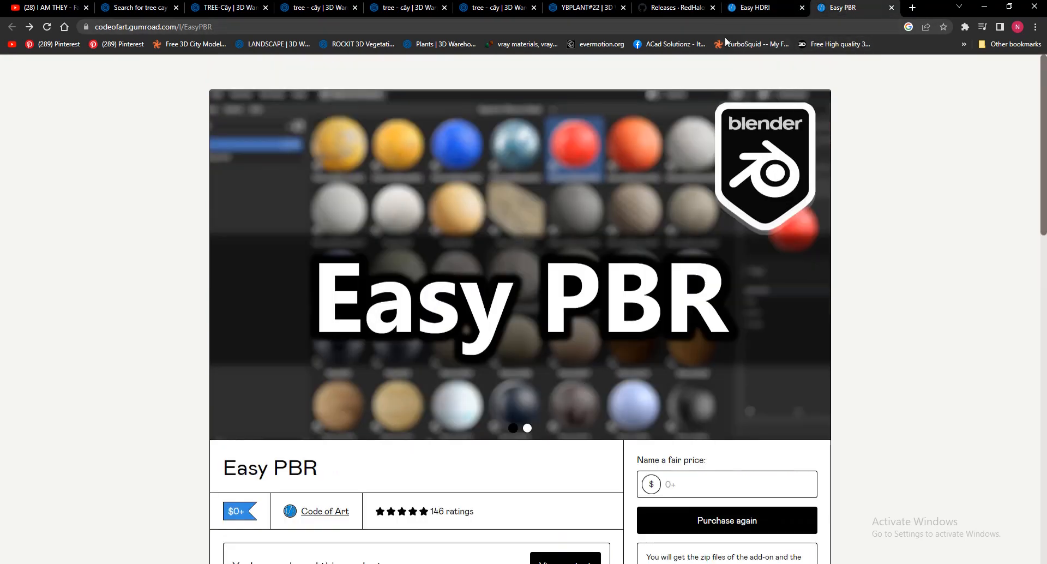
{"action": "left_click", "coordinate": [664, 9]}
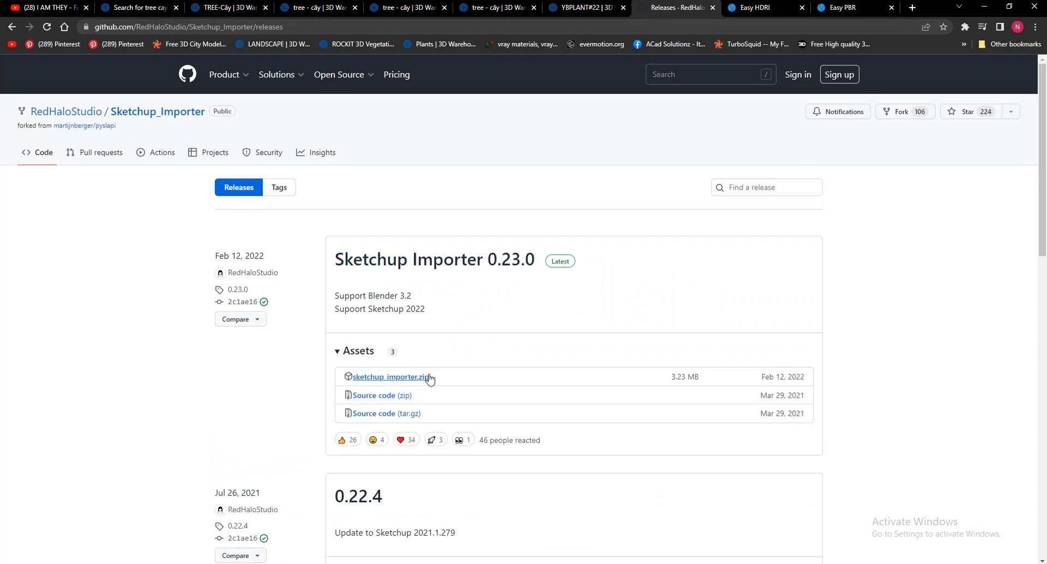
{"action": "left_click", "coordinate": [741, 11]}
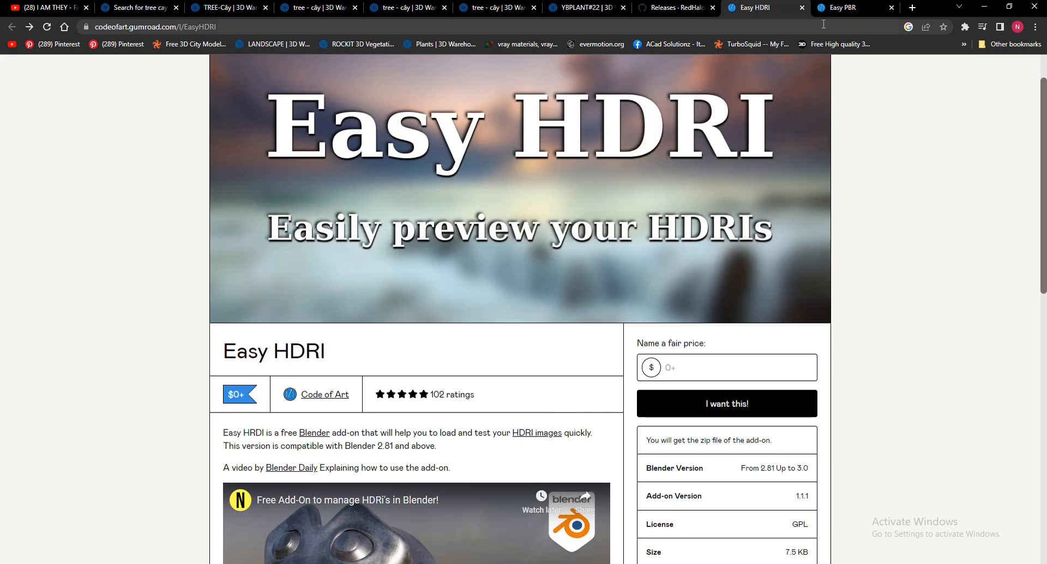
{"action": "left_click", "coordinate": [842, 6]}
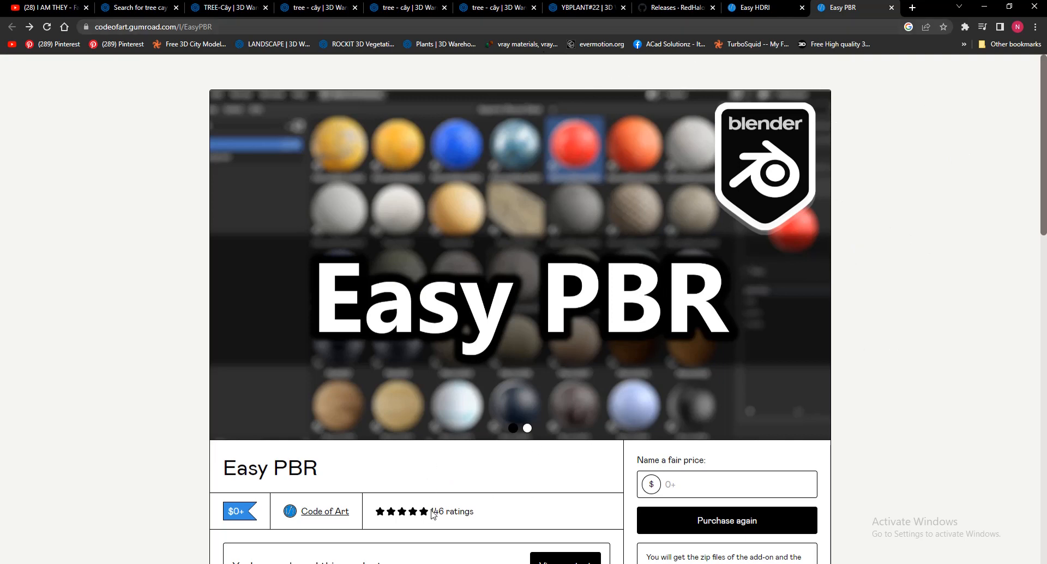
- Switch to Blender and open the add-on preferences
{"action": "left_click", "coordinate": [460, 536]}
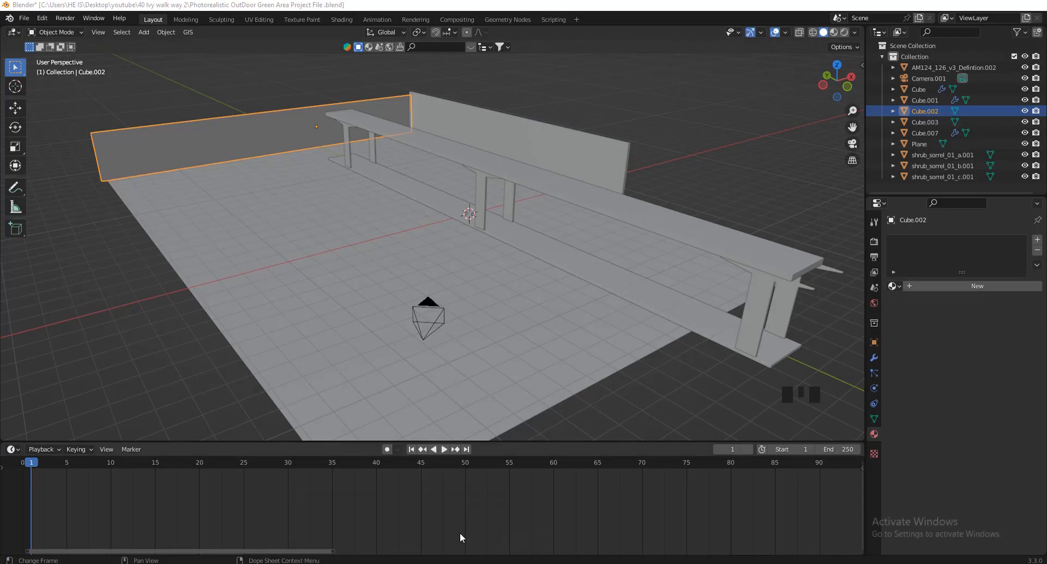
{"action": "left_click", "coordinate": [42, 20]}
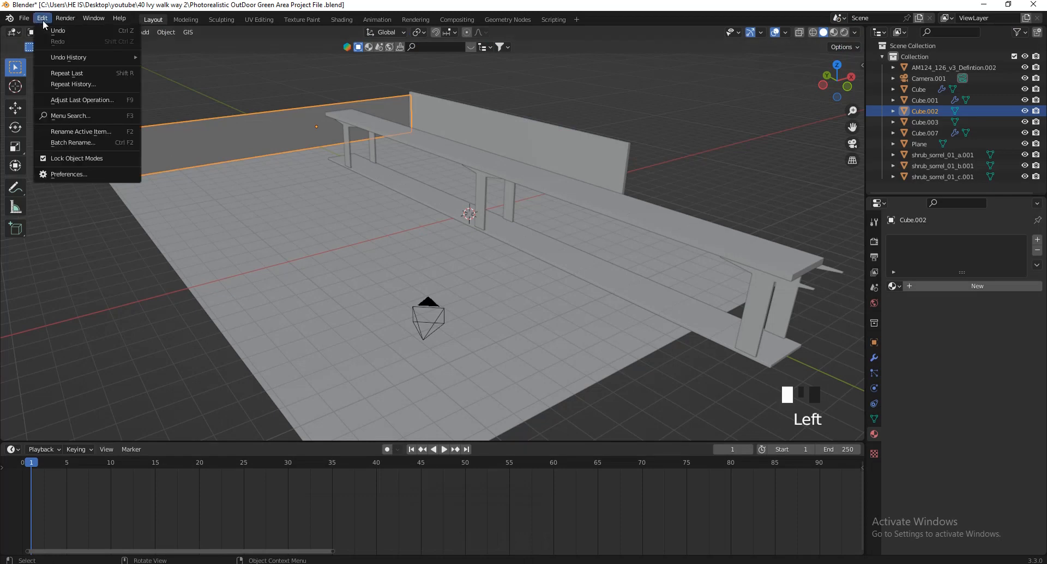
{"action": "left_click", "coordinate": [76, 172]}
{"action": "left_click", "coordinate": [282, 39]}
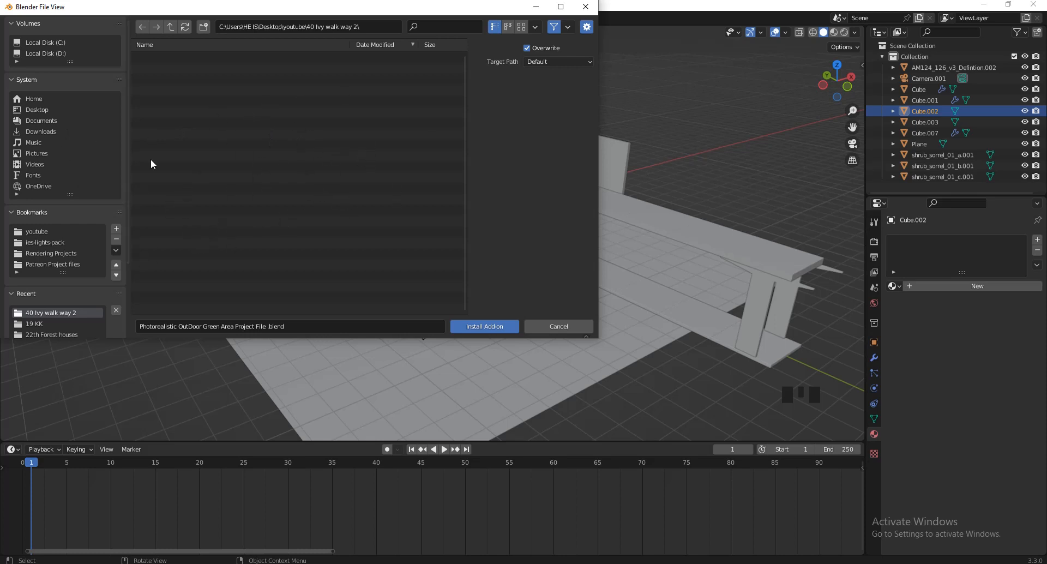
{"action": "left_click", "coordinate": [48, 131]}
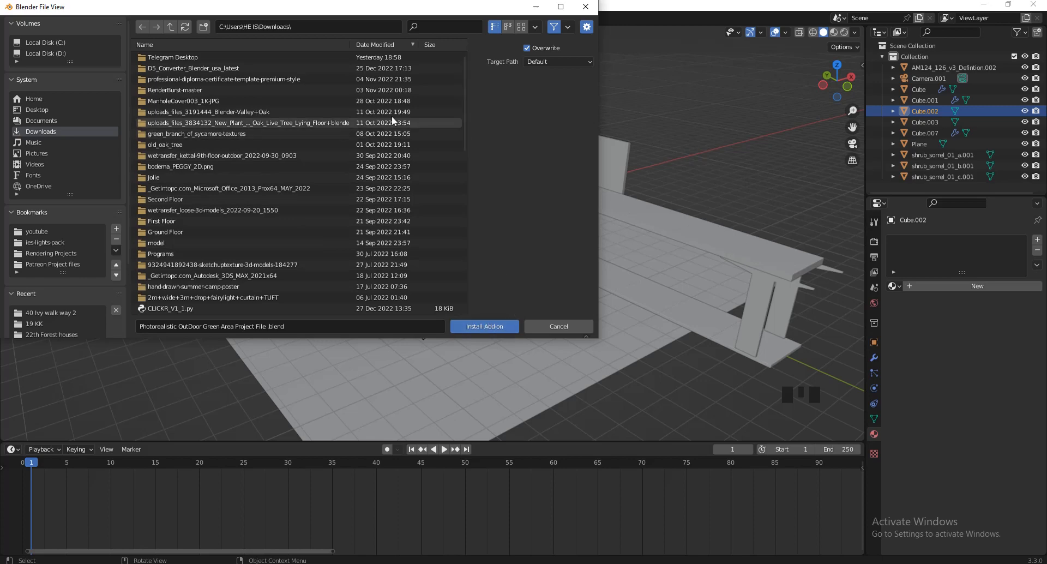
{"action": "left_click", "coordinate": [558, 326]}
- Search the add-ons for "Ske", switch the SketchUp Importer add-on off and on again, and clear the search
{"action": "left_click", "coordinate": [298, 49]}
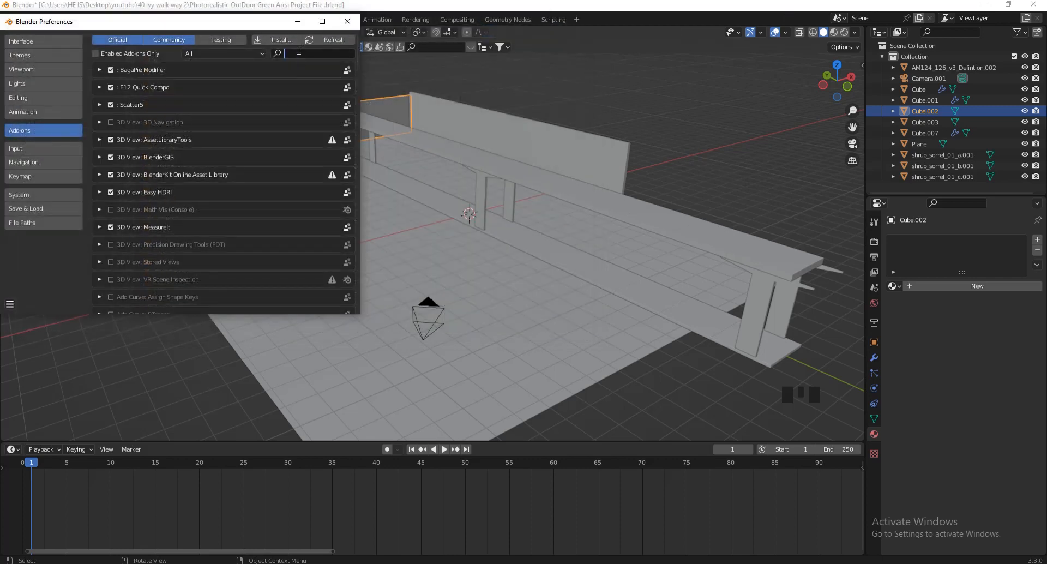
{"action": "type", "text": "Ske"}
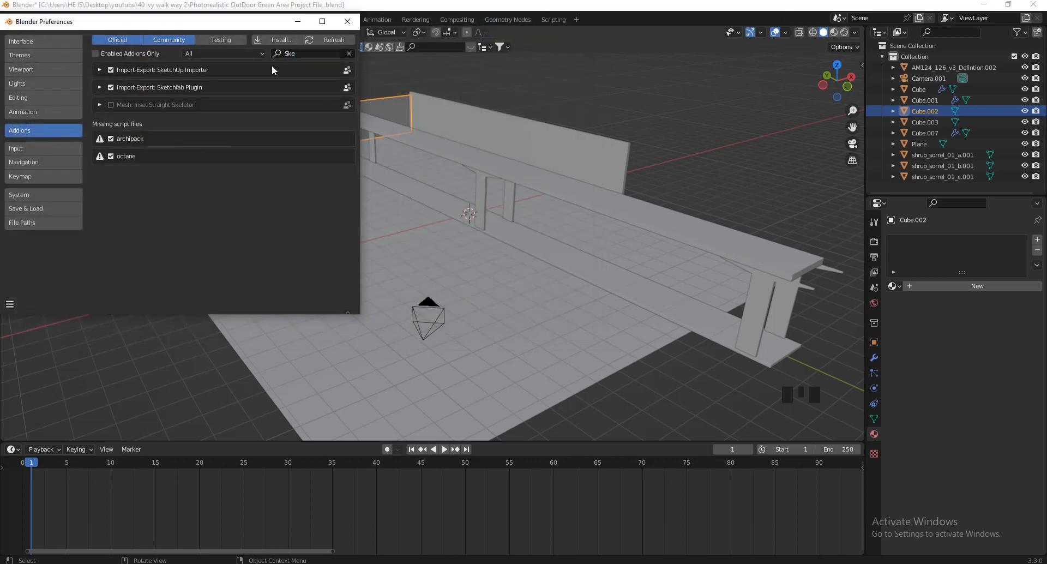
{"action": "left_click", "coordinate": [110, 70]}
{"action": "left_click", "coordinate": [110, 70]}
{"action": "left_click", "coordinate": [348, 54]}
{"action": "left_click", "coordinate": [278, 39]}
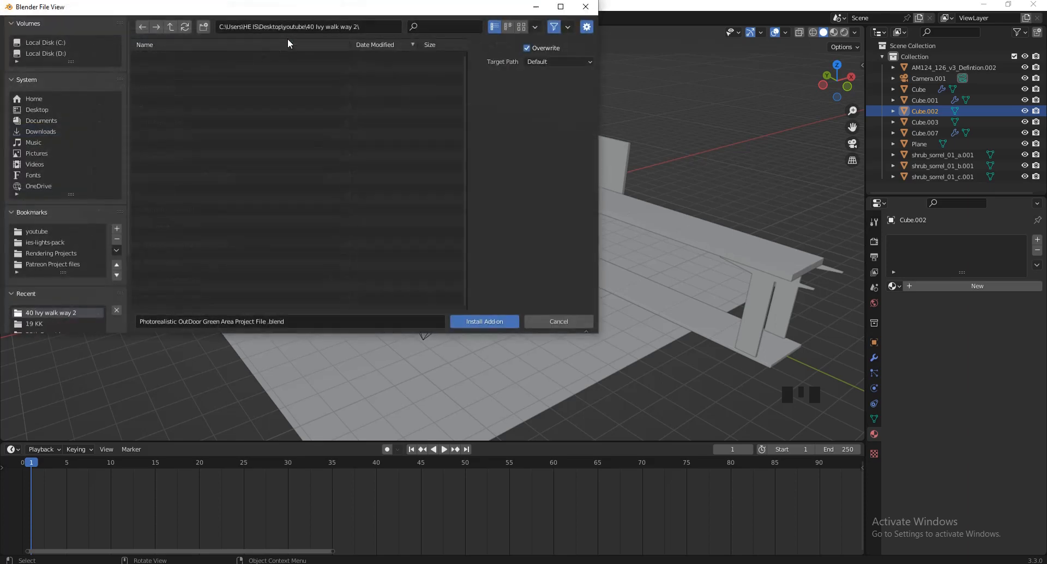
{"action": "left_click", "coordinate": [44, 131]}
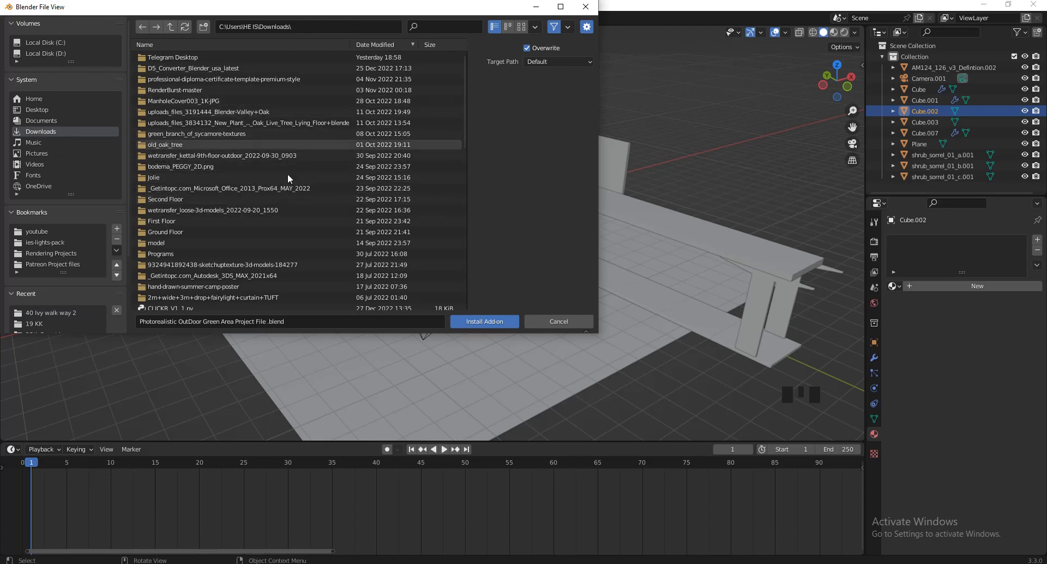
{"action": "left_click", "coordinate": [545, 319]}
- Search the add-ons for "Eas" to check the Easy HDRI and Easy PBR entries, and close the preferences
{"action": "left_click", "coordinate": [329, 54]}
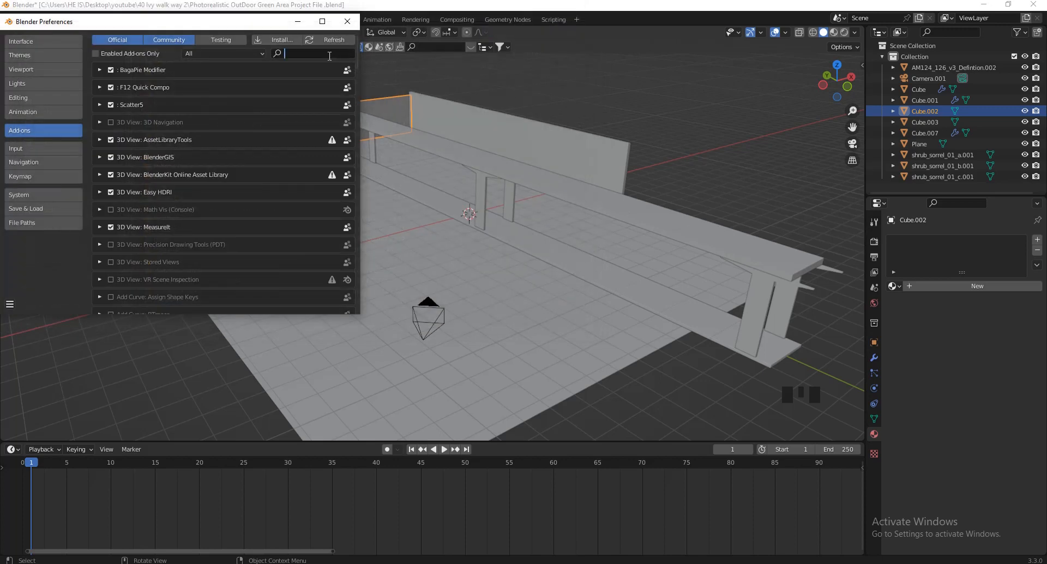
{"action": "type", "text": "Eas"}
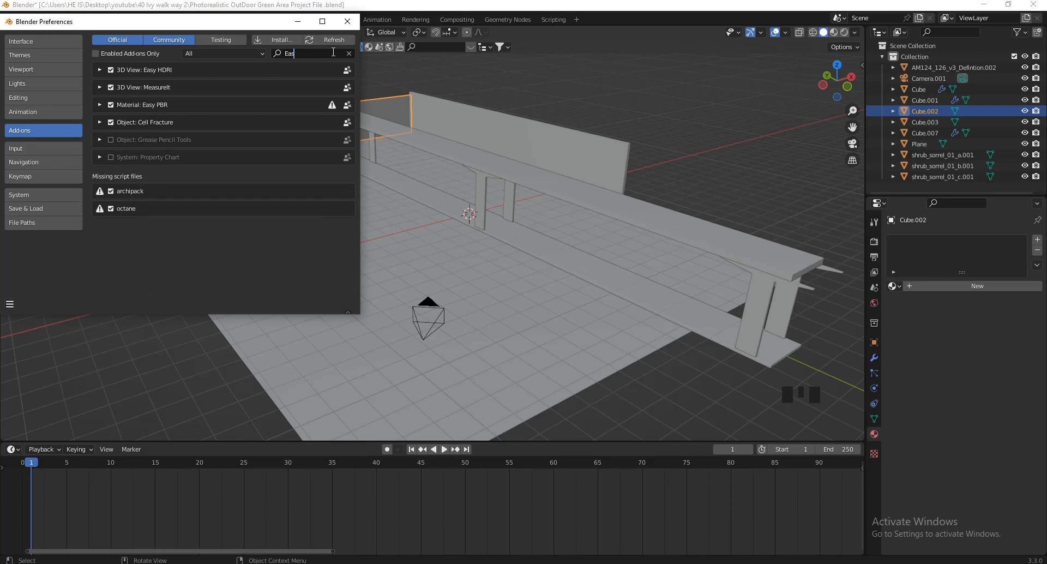
{"action": "left_click", "coordinate": [347, 21]}
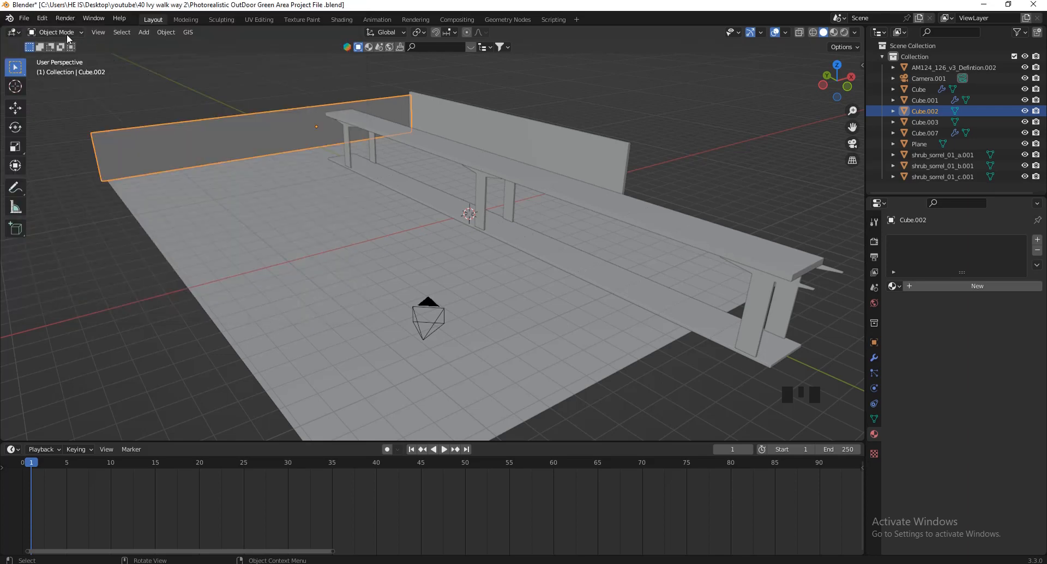
- Reopen the add-on preferences and start installing an add-on from a file
{"action": "left_click", "coordinate": [38, 19]}
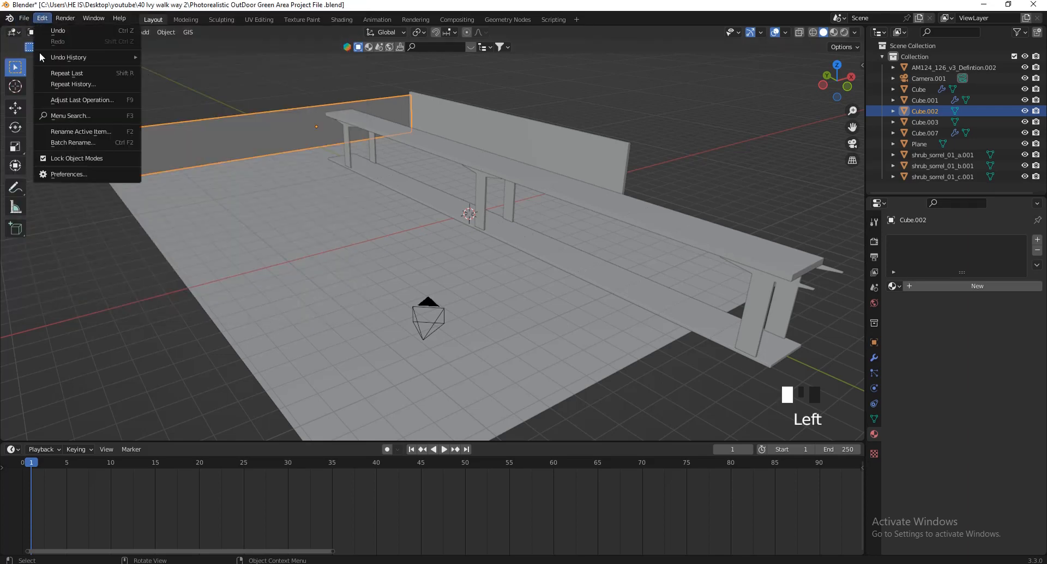
{"action": "left_click", "coordinate": [53, 170]}
{"action": "left_click", "coordinate": [276, 40]}
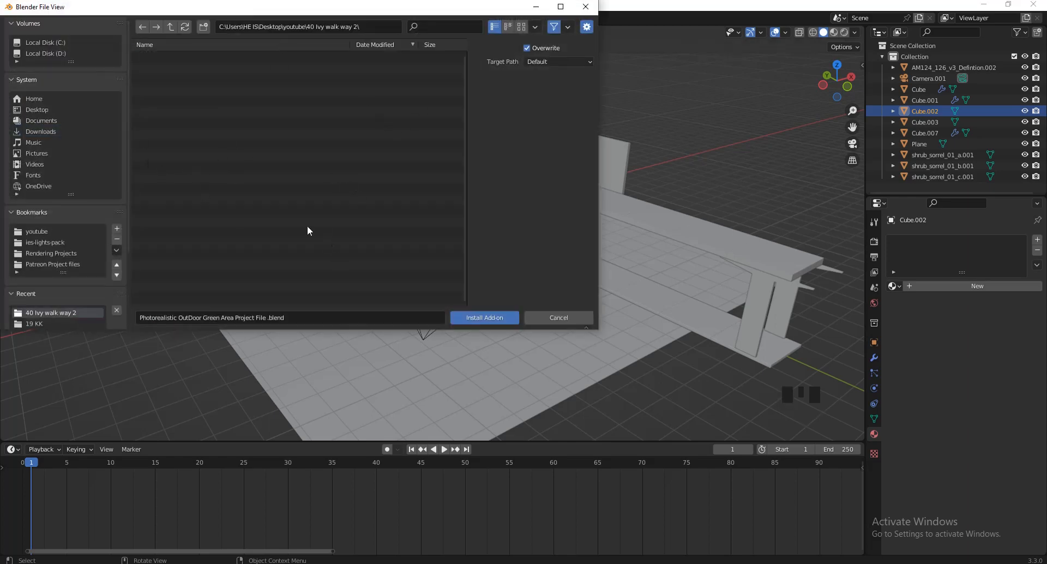
- Check the Easy PBR download files in the browser and open the Epbr folder inside Textures on drive D
{"action": "left_click", "coordinate": [551, 563]}
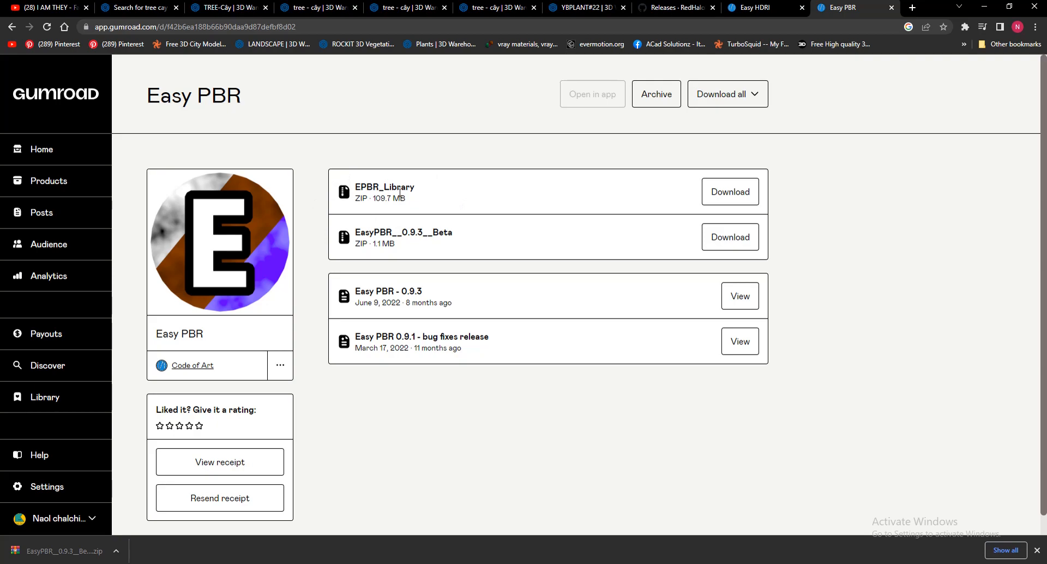
{"action": "left_click", "coordinate": [319, 562]}
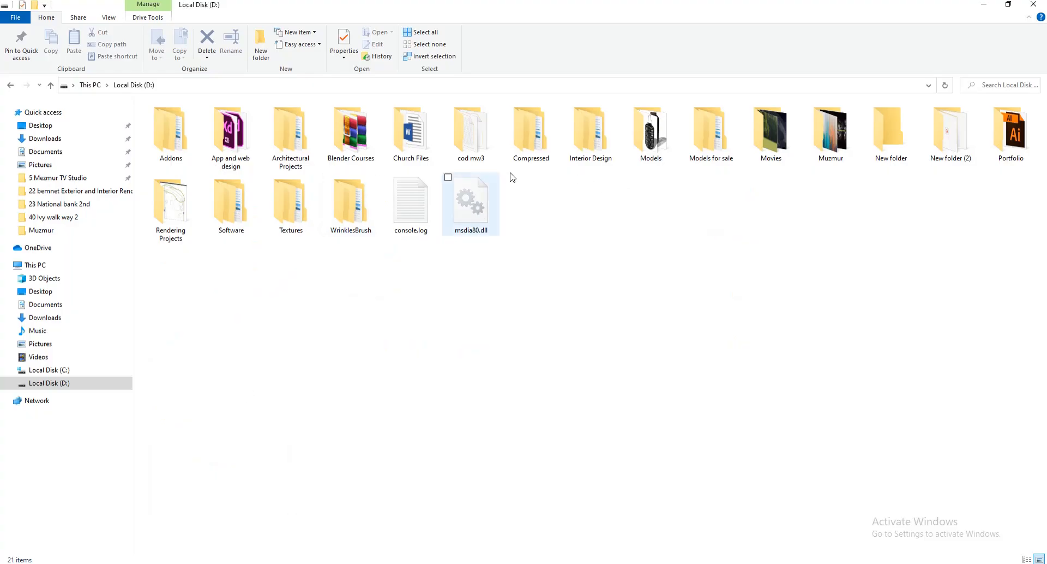
{"action": "double_click", "coordinate": [295, 208]}
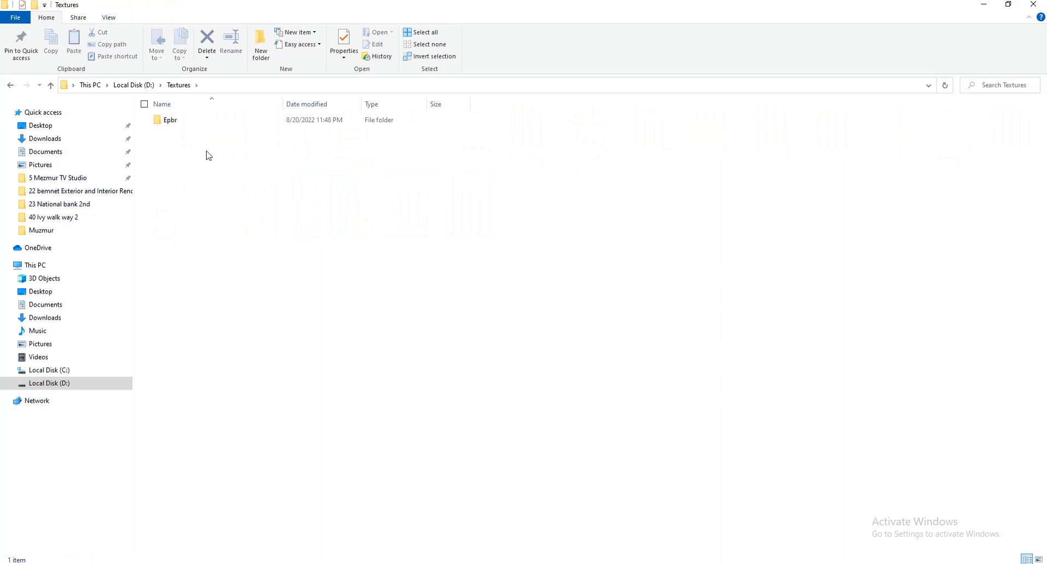
{"action": "double_click", "coordinate": [206, 121]}
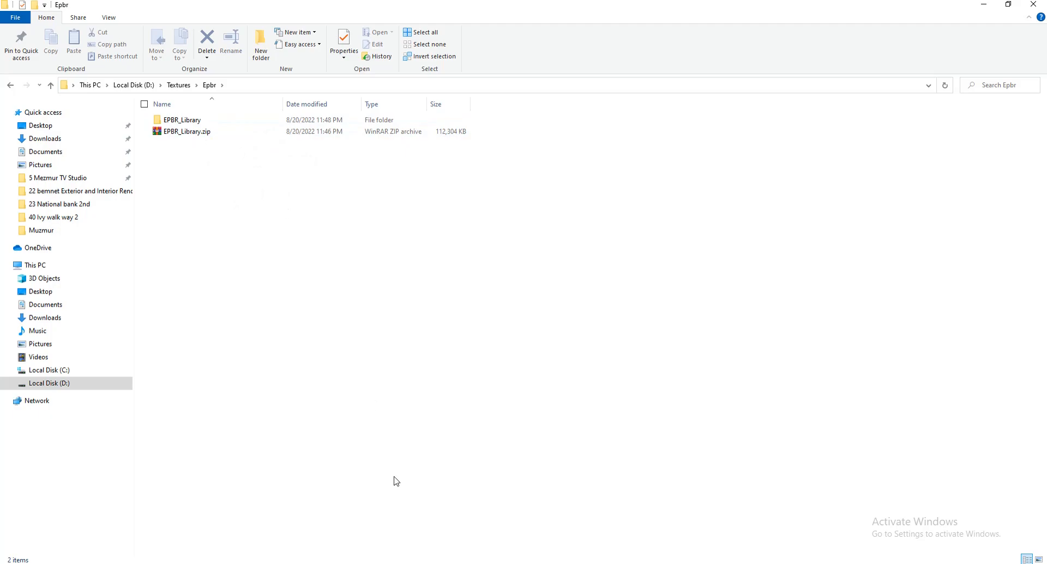
- Look inside the extracted EPBR_Library folder and return to the Easy PBR download page in the browser
{"action": "left_click", "coordinate": [469, 563]}
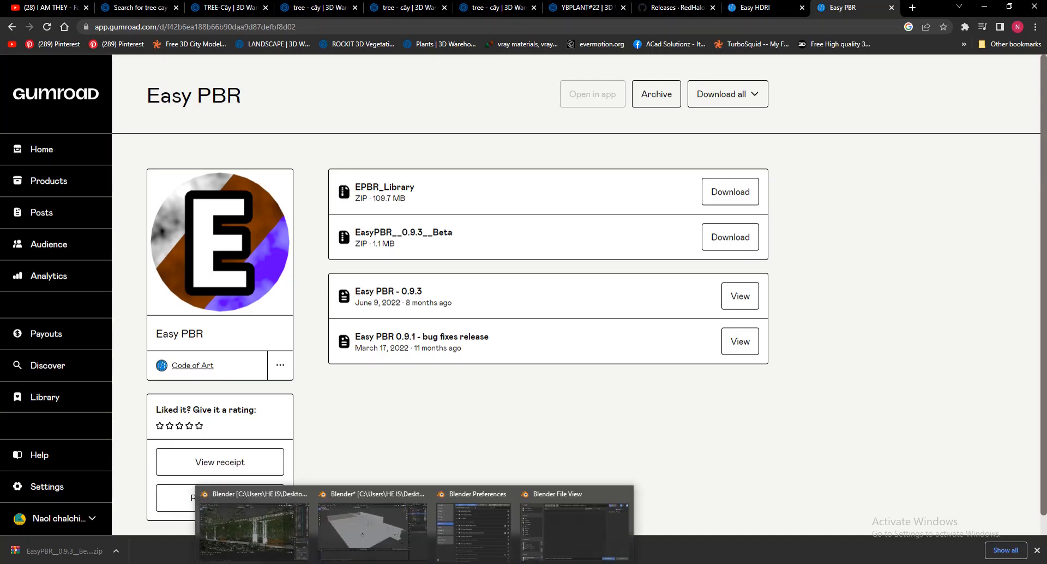
{"action": "left_click", "coordinate": [321, 532]}
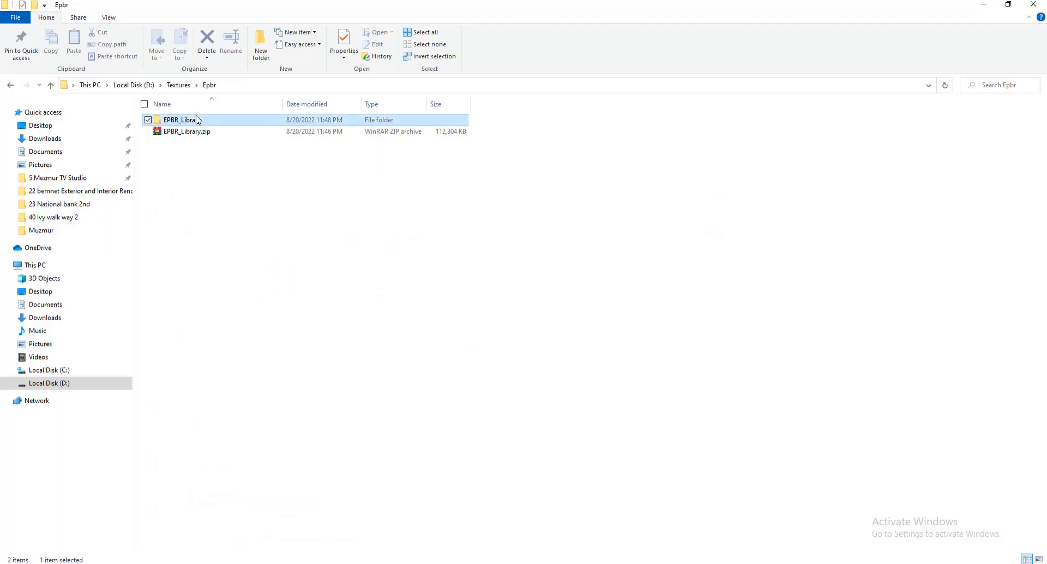
{"action": "double_click", "coordinate": [186, 119]}
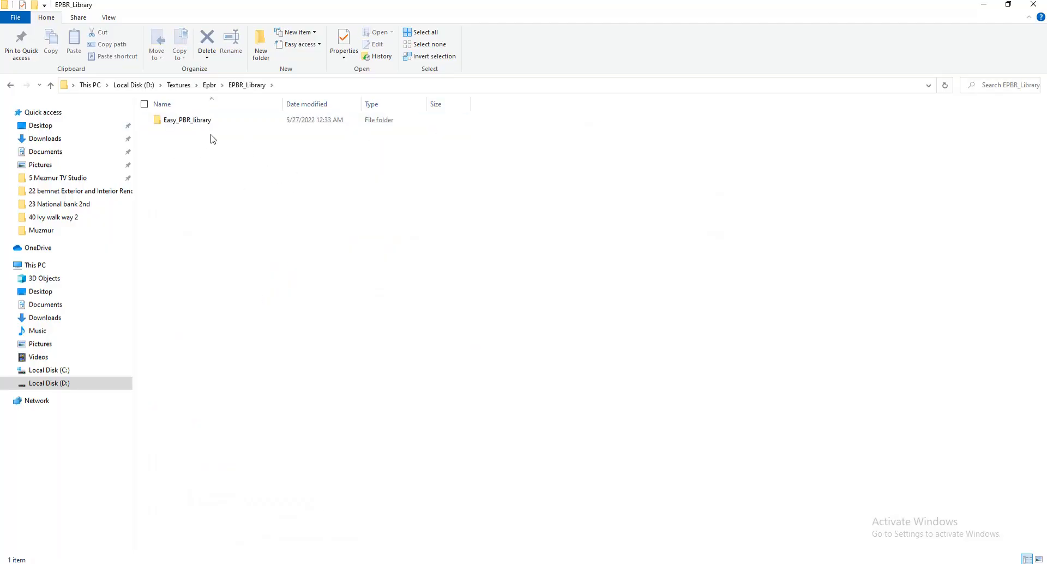
{"action": "left_click", "coordinate": [10, 85]}
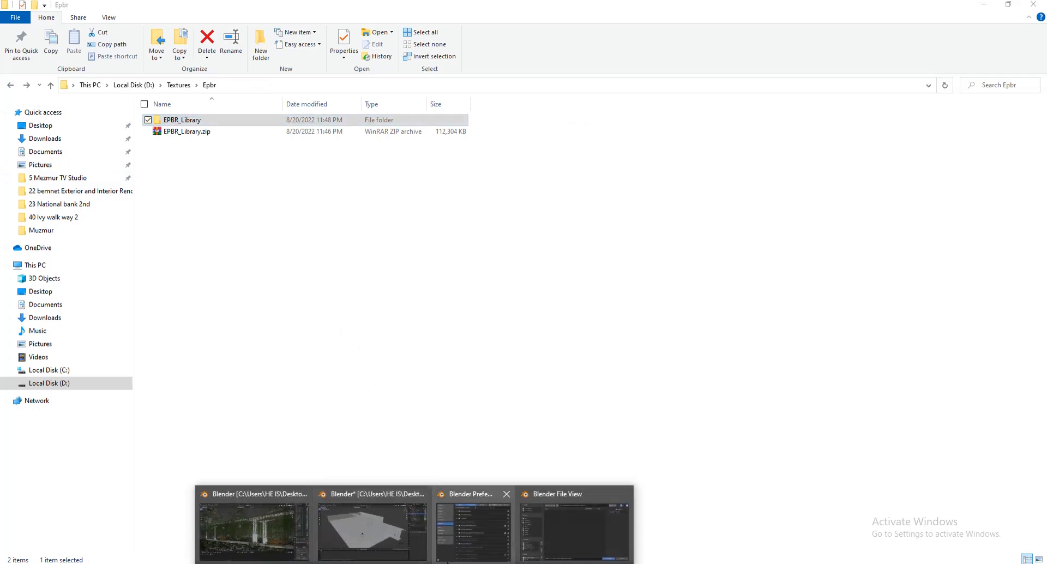
{"action": "left_click", "coordinate": [436, 532]}
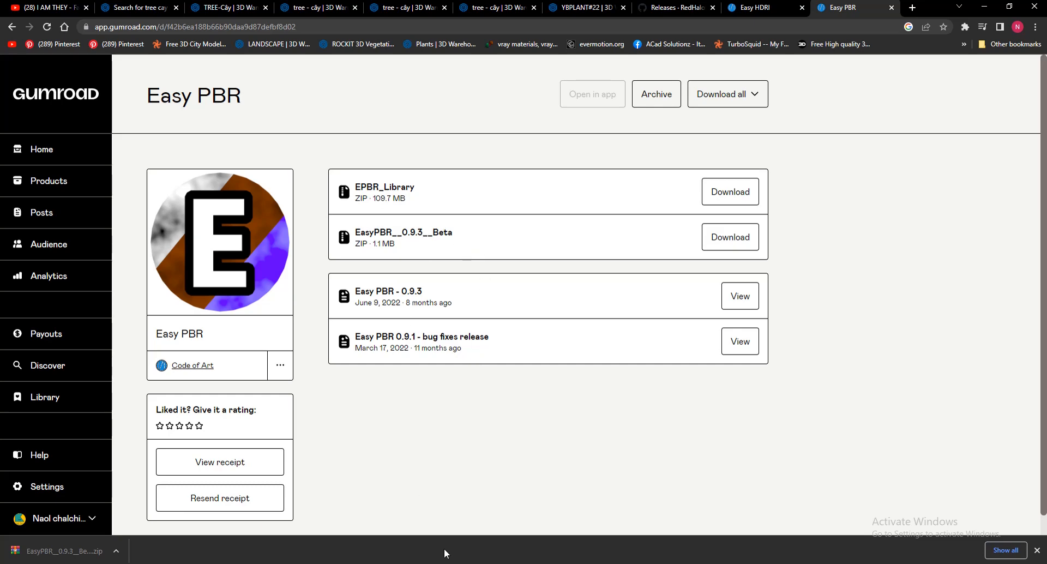
{"action": "mouse_move", "coordinate": [502, 541]}
{"action": "left_click", "coordinate": [549, 516]}
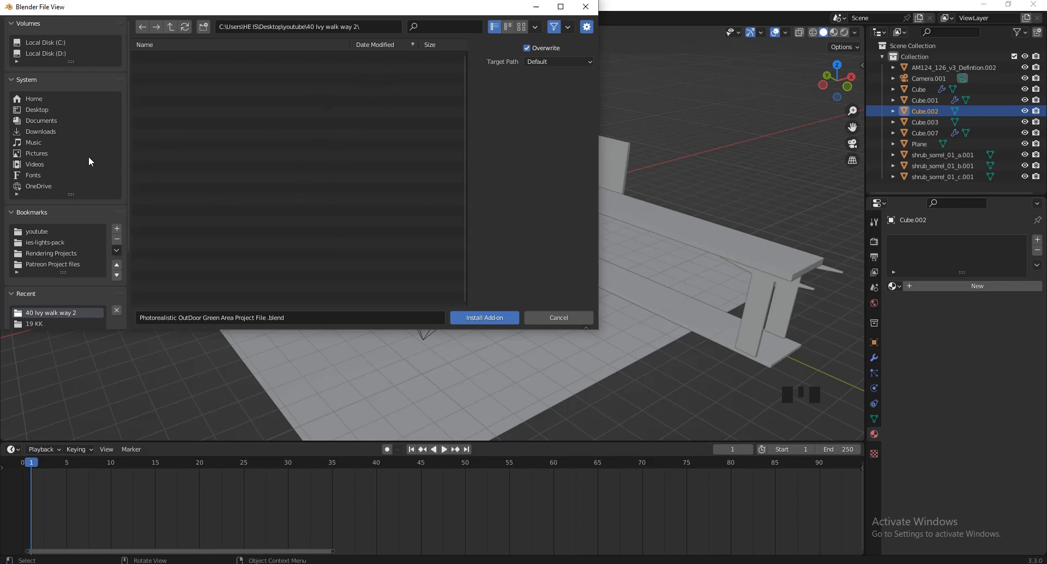
{"action": "left_click", "coordinate": [50, 131]}
{"action": "scroll", "coordinate": [305, 153], "scroll_direction": "down", "scroll_amount": 5}
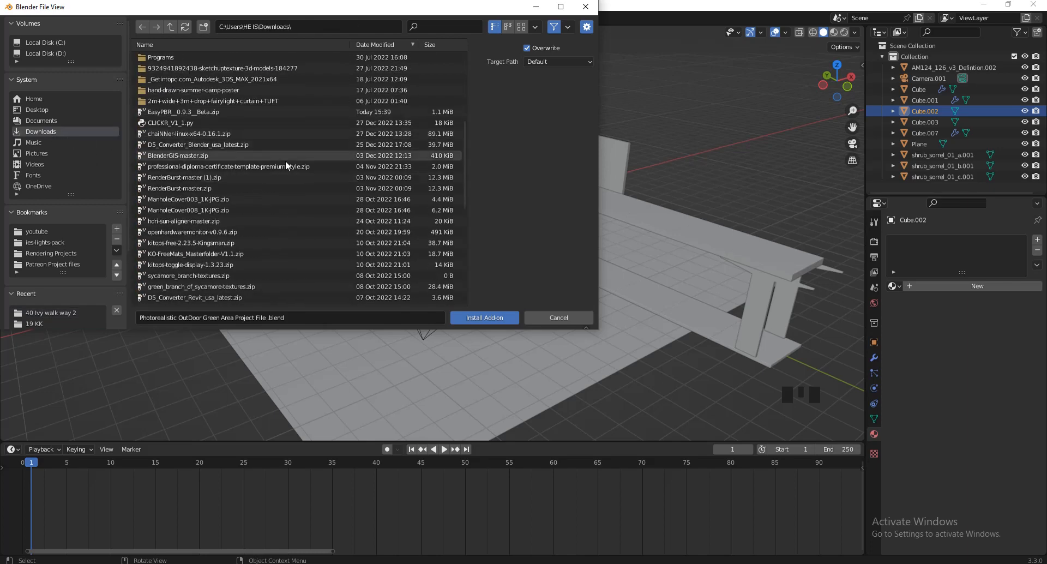
{"action": "left_click", "coordinate": [168, 113]}
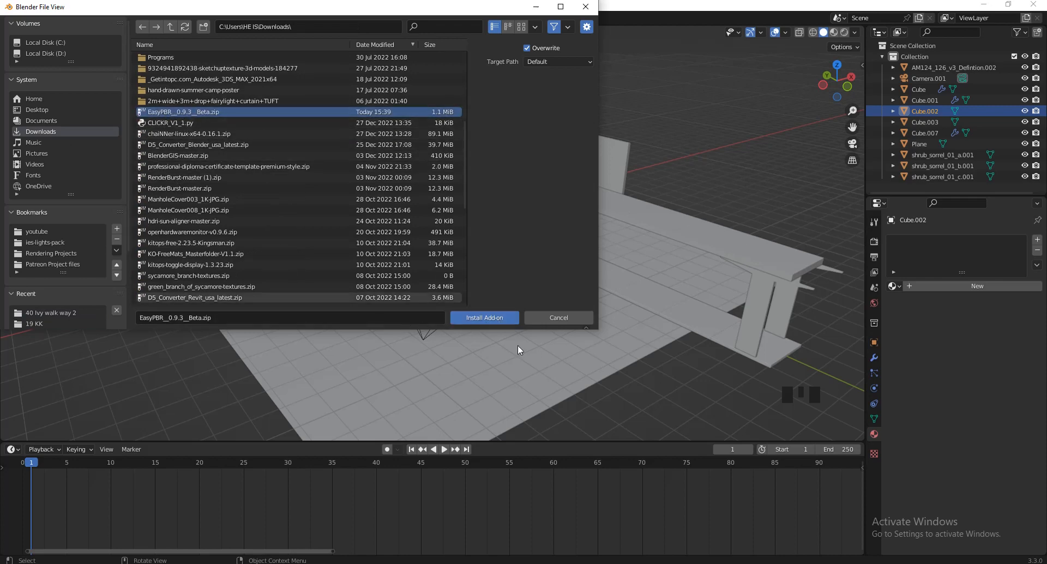
{"action": "left_click", "coordinate": [539, 320]}
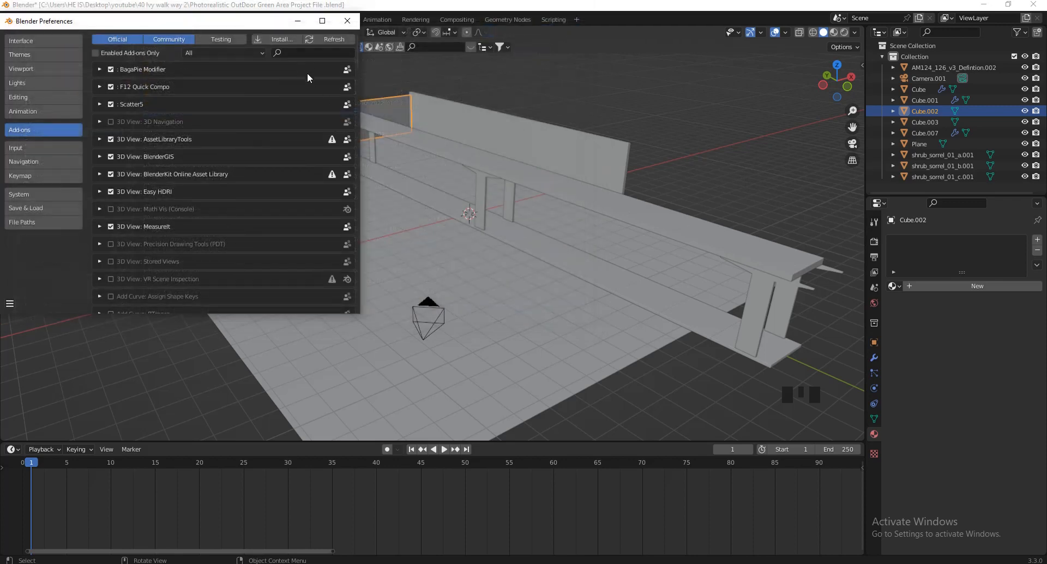
- Filter the add-ons by "easy" and browse from the Easy PBR library path up to the D:\Textures\Epbr folder
{"action": "left_click", "coordinate": [306, 55]}
{"action": "type", "text": "easy"}
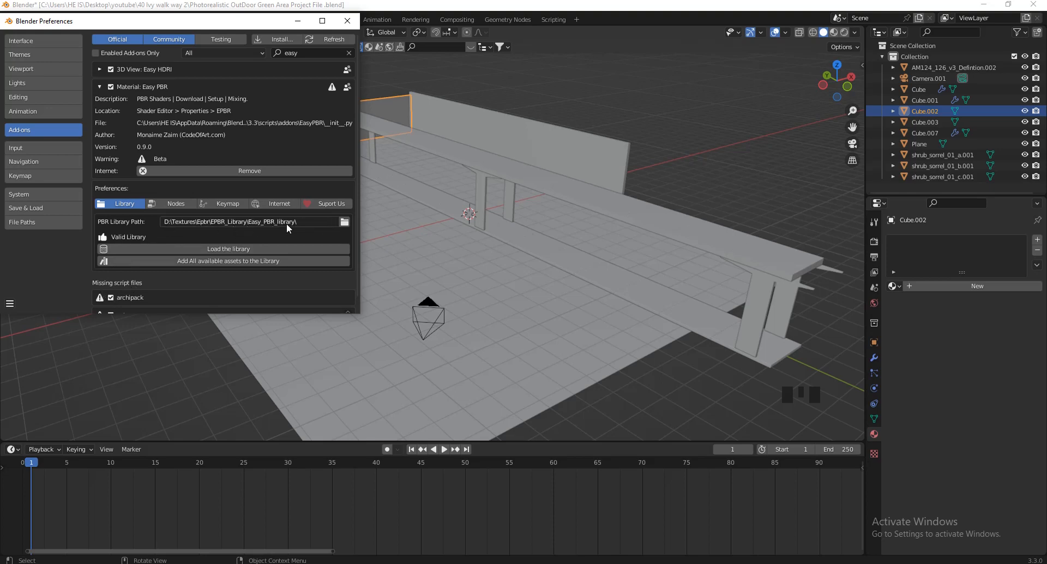
{"action": "left_click", "coordinate": [345, 223]}
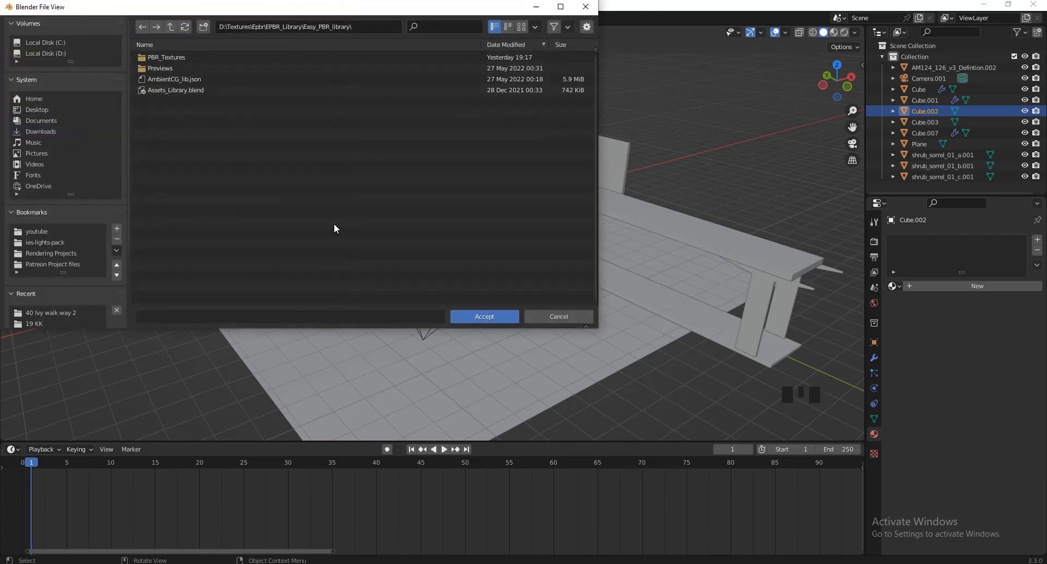
{"action": "left_click", "coordinate": [174, 29]}
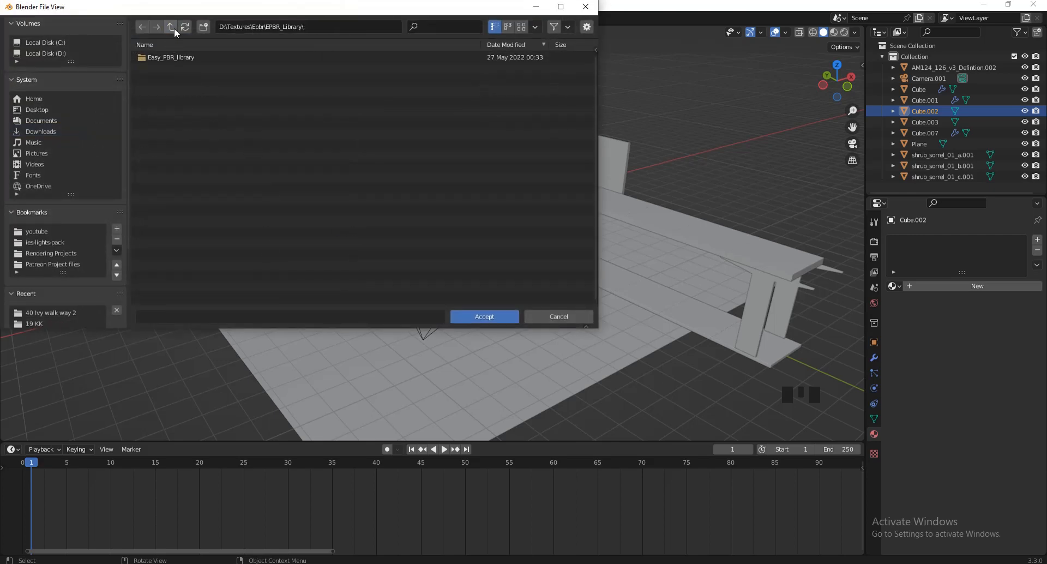
{"action": "left_click", "coordinate": [174, 28]}
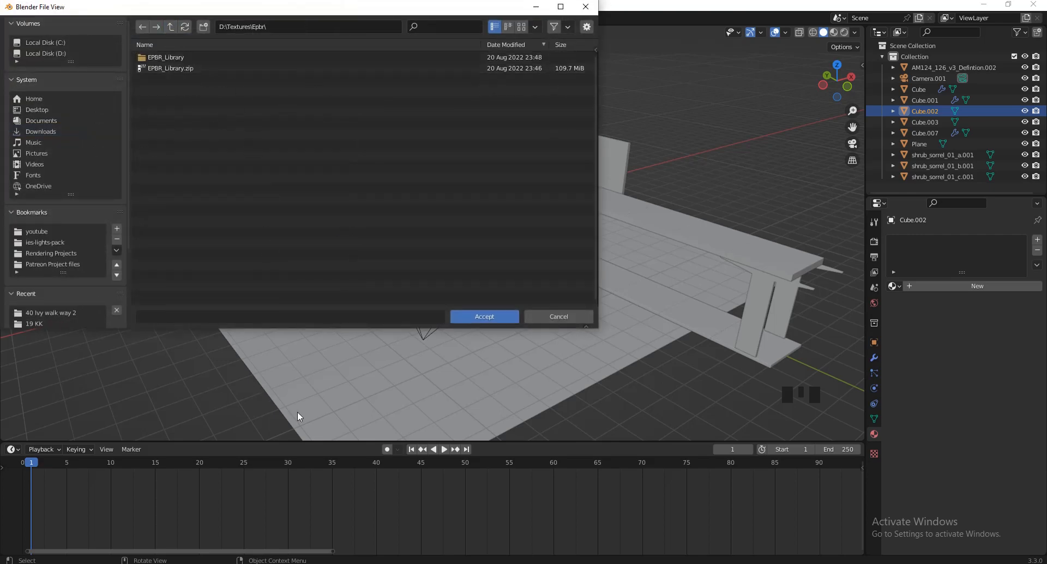
- Look inside EPBR_Library and its Easy_PBR_library folder in File Explorer, and return to Blender
{"action": "left_click", "coordinate": [333, 563]}
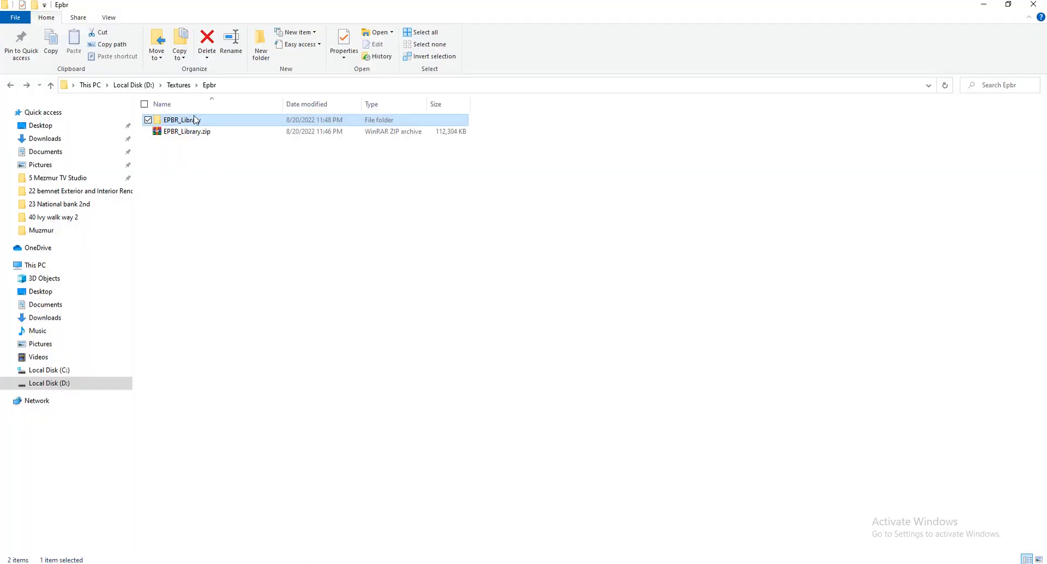
{"action": "double_click", "coordinate": [199, 121]}
{"action": "double_click", "coordinate": [187, 122]}
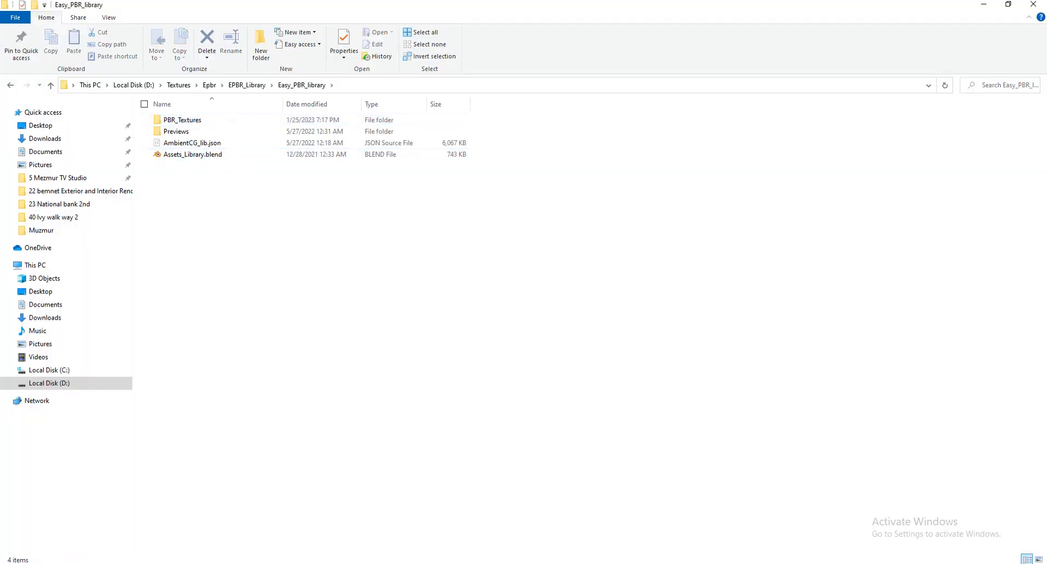
{"action": "left_click", "coordinate": [591, 522]}
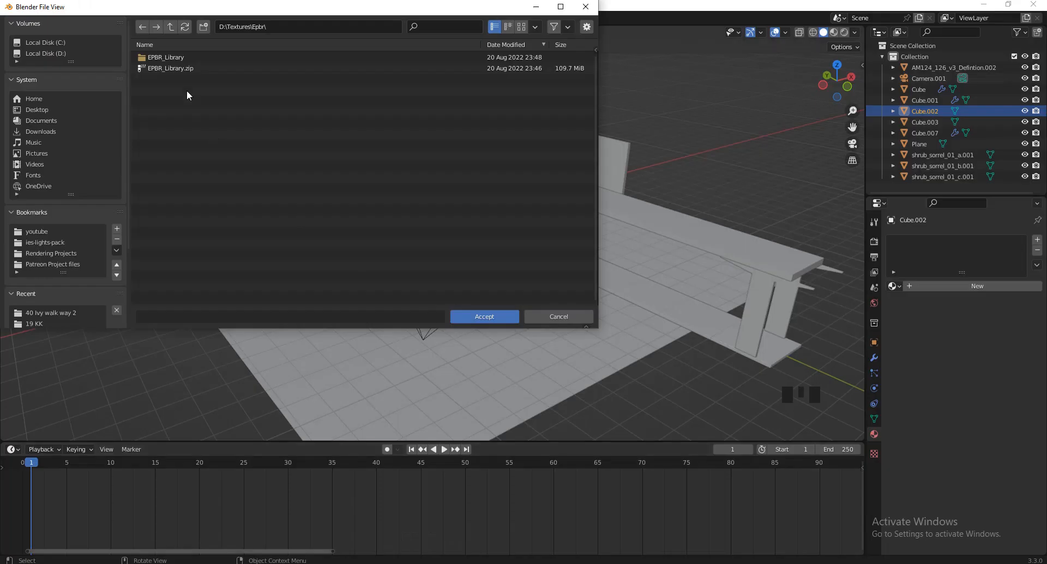
- Set the PBR library path to D:\Textures\Epbr\EPBR_Library\Easy_PBR_library and load the library
{"action": "double_click", "coordinate": [159, 57]}
{"action": "left_click", "coordinate": [181, 58]}
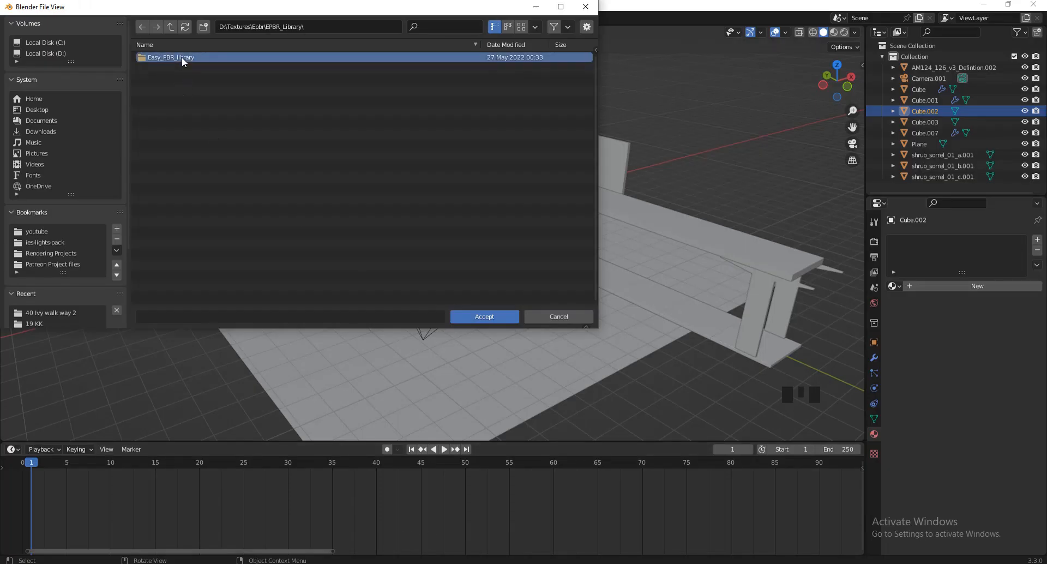
{"action": "double_click", "coordinate": [182, 57]}
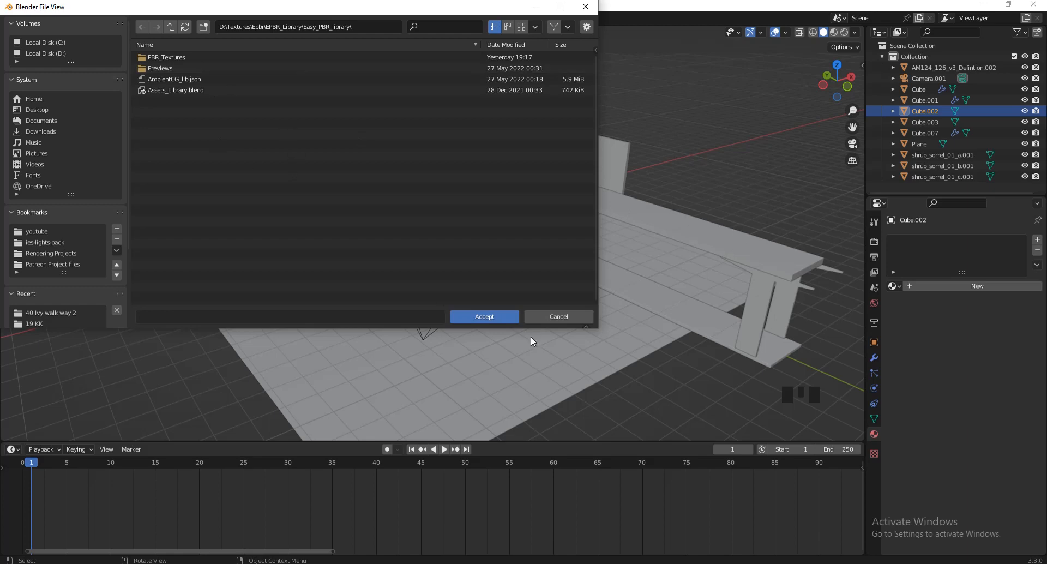
{"action": "left_click", "coordinate": [502, 315]}
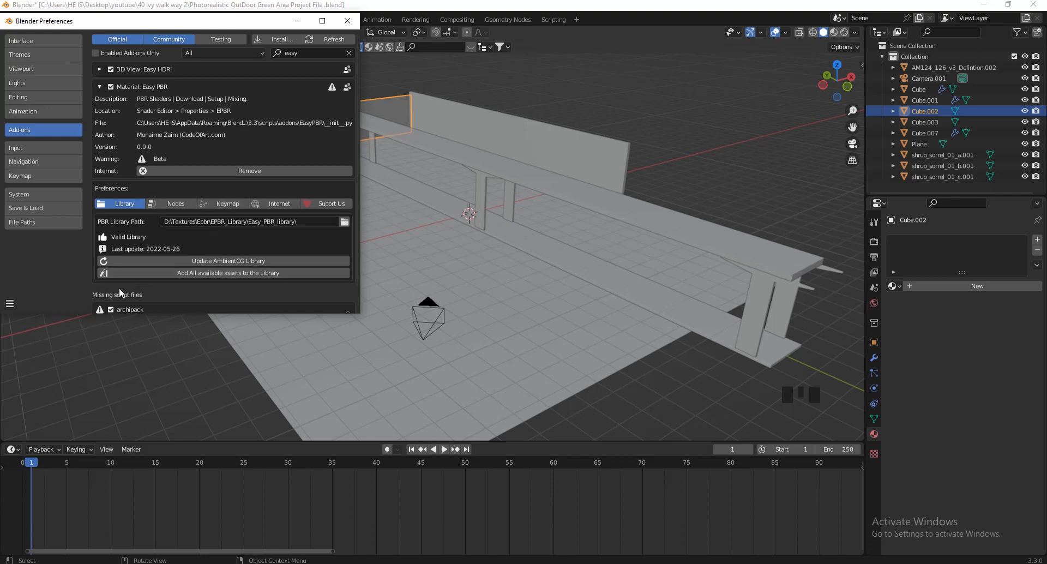
- Save the preferences and close their window
{"action": "left_click", "coordinate": [10, 304]}
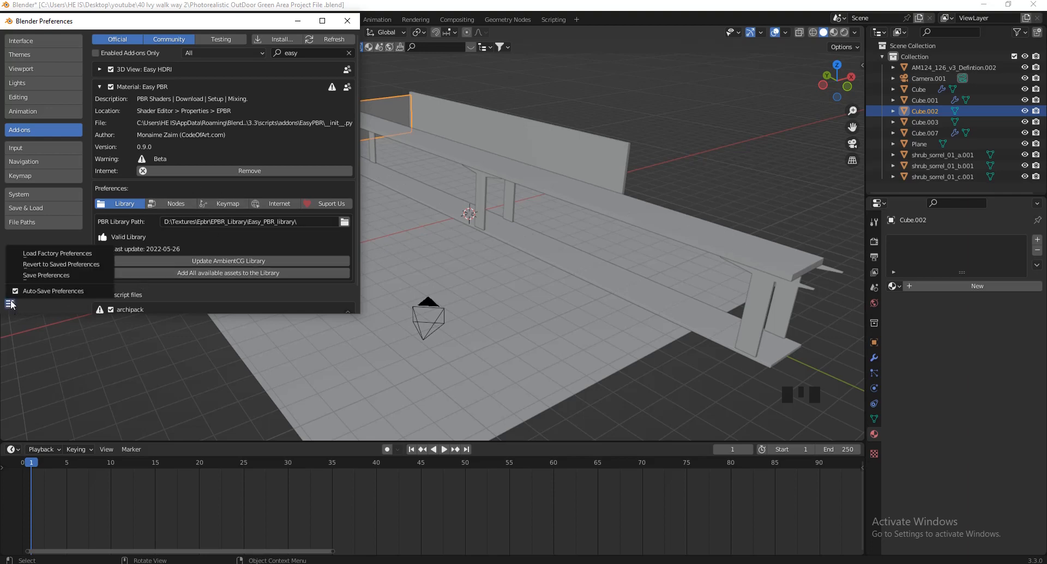
{"action": "left_click", "coordinate": [29, 276]}
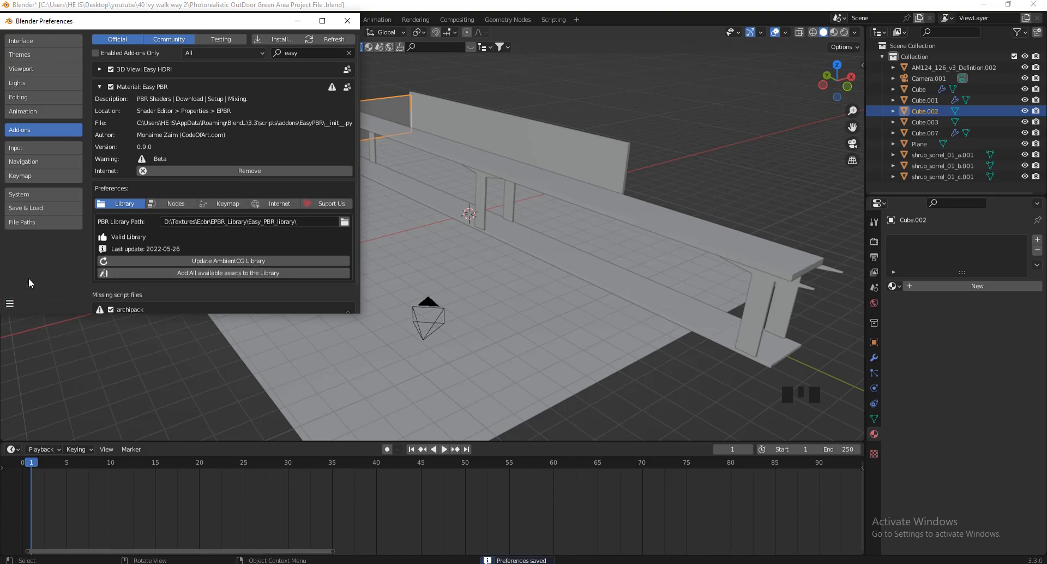
{"action": "left_click", "coordinate": [347, 21]}
{"action": "left_click_drag", "start_coordinate": [404, 440], "coordinate": [423, 373]}
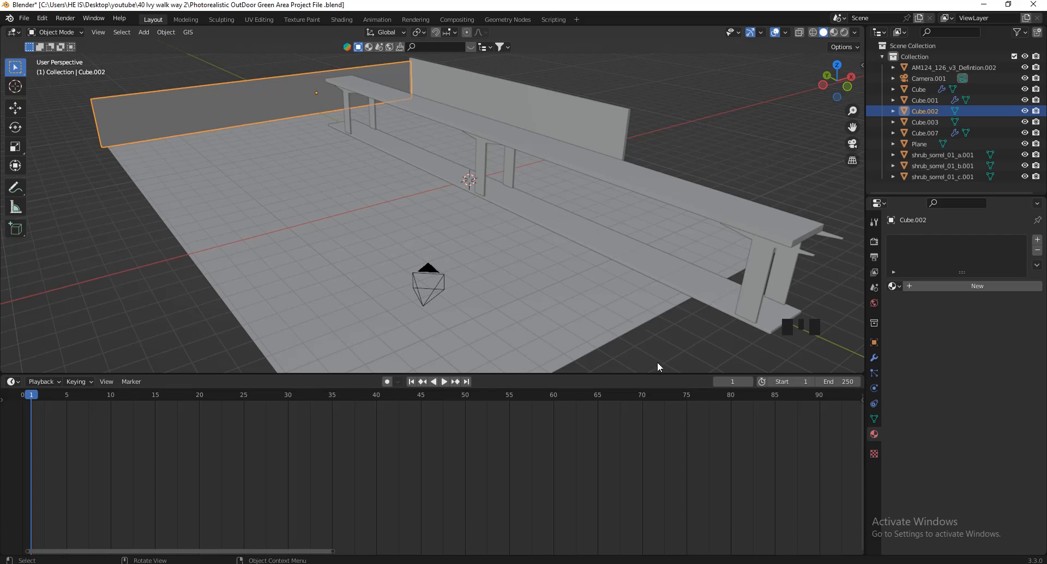
{"action": "left_click_drag", "start_coordinate": [646, 375], "coordinate": [645, 468]}
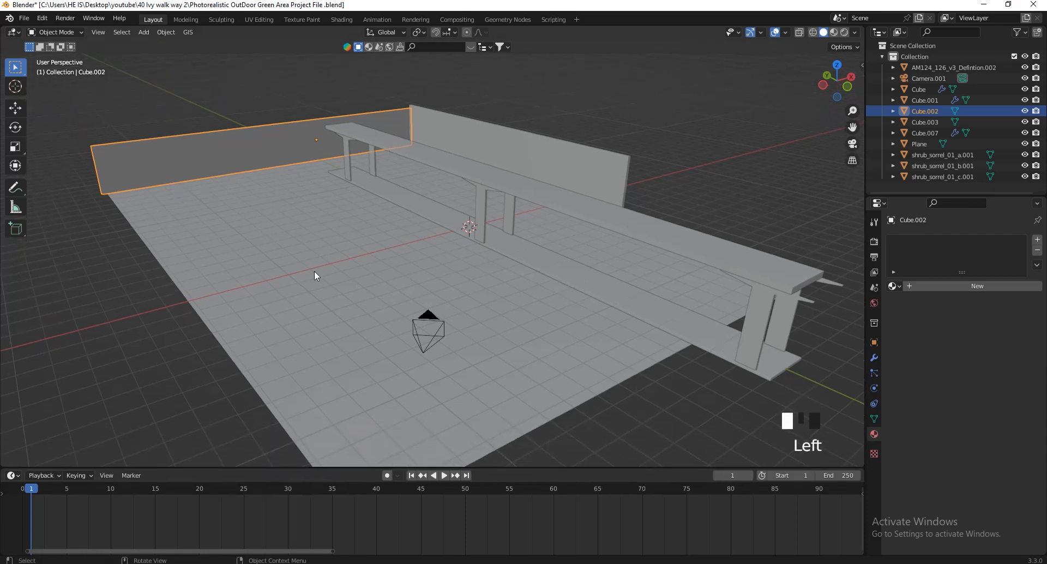
{"action": "left_click", "coordinate": [24, 18]}
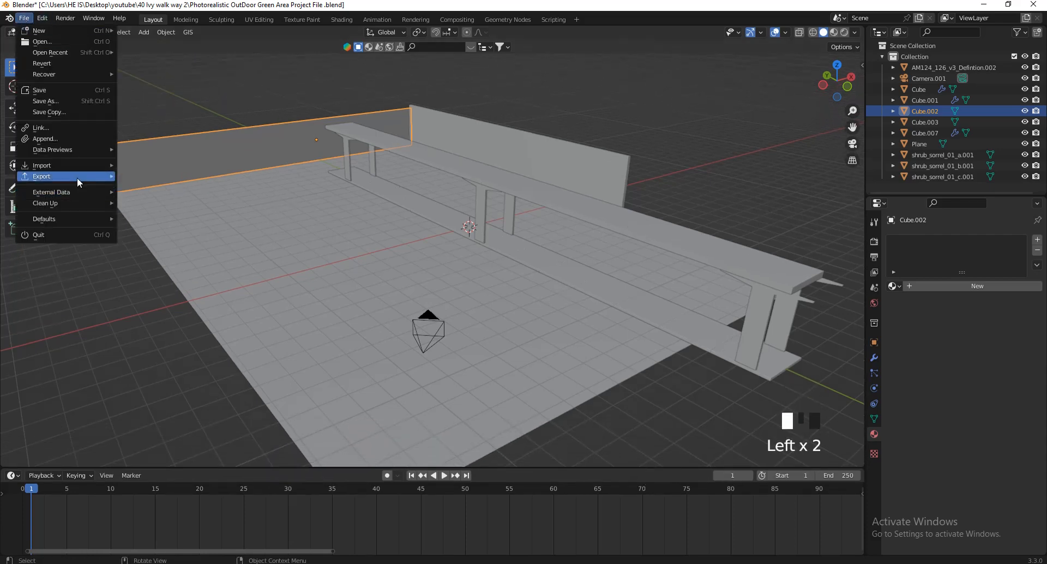
{"action": "mouse_move", "coordinate": [73, 166]}
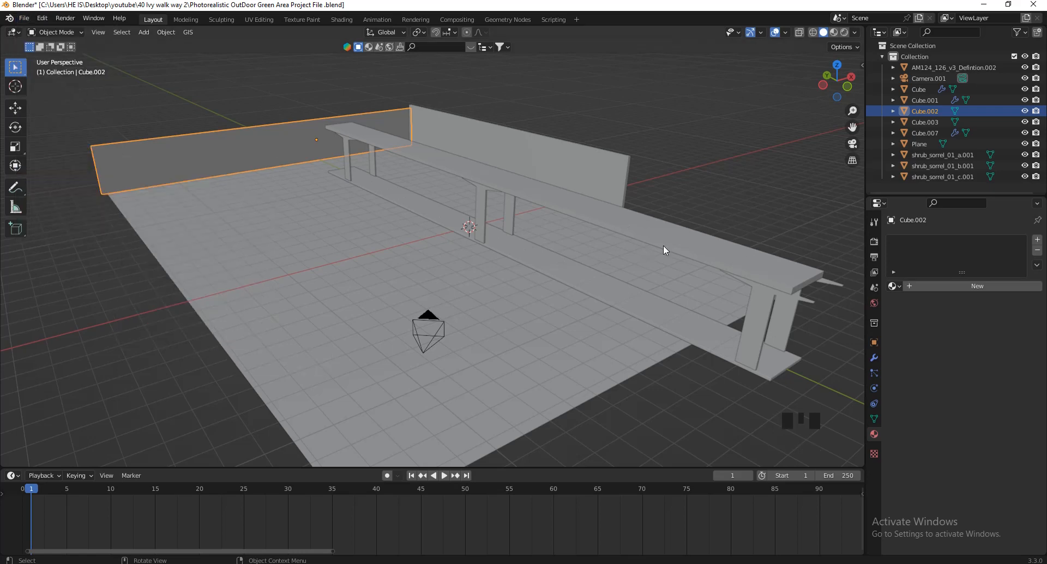
- Show the Easy HDRI tools in the 3D viewport, set the HDRI folder to Downloads and check its image previews
{"action": "key", "text": "n"}
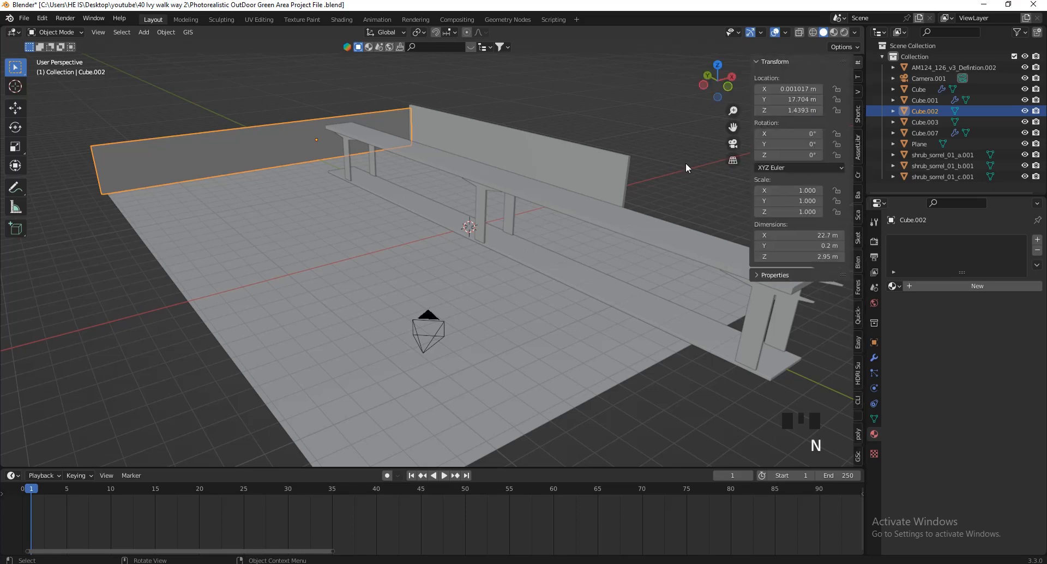
{"action": "left_click", "coordinate": [857, 347]}
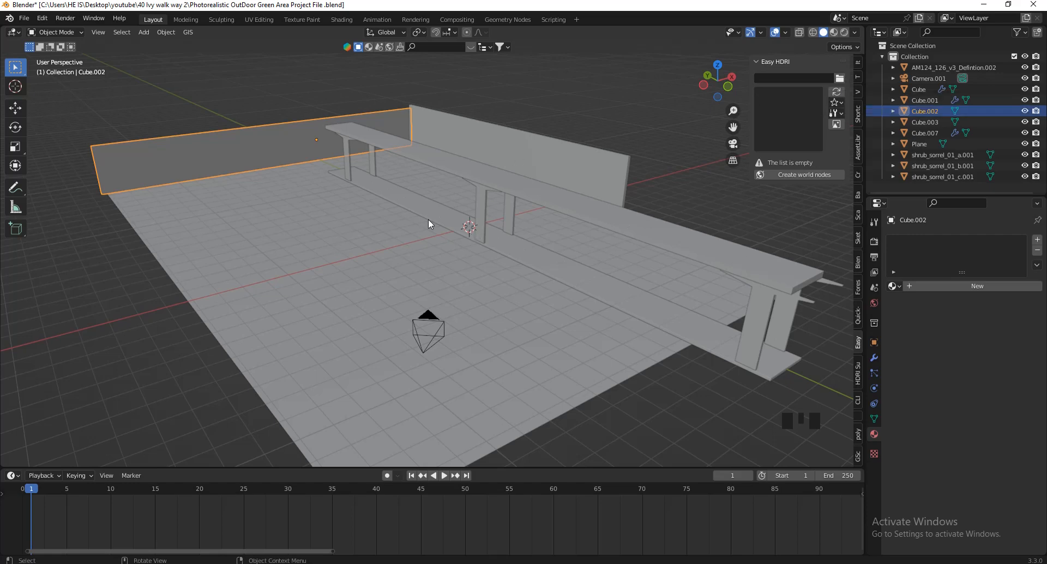
{"action": "left_click", "coordinate": [840, 79]}
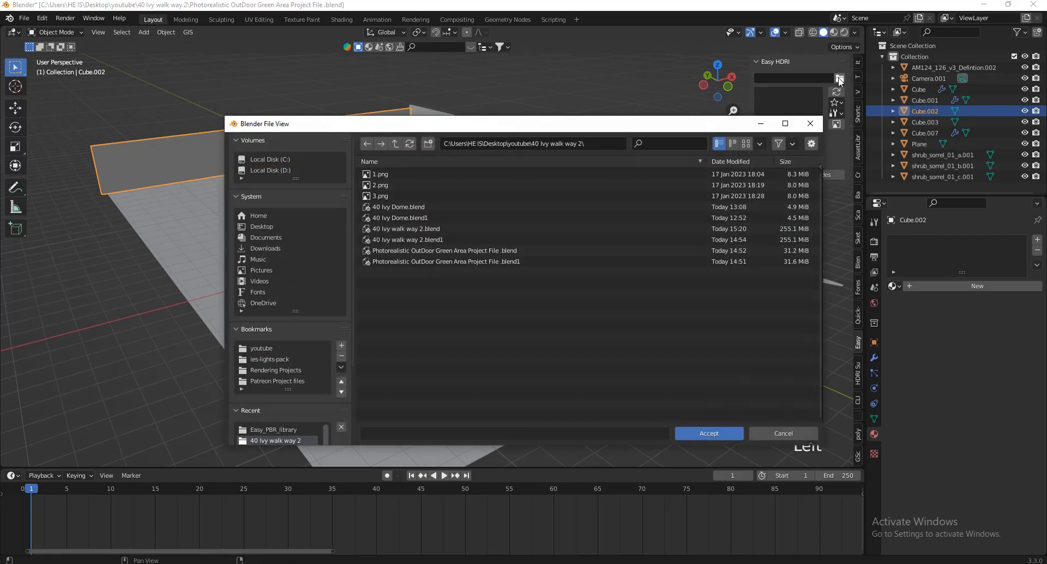
{"action": "left_click", "coordinate": [264, 248]}
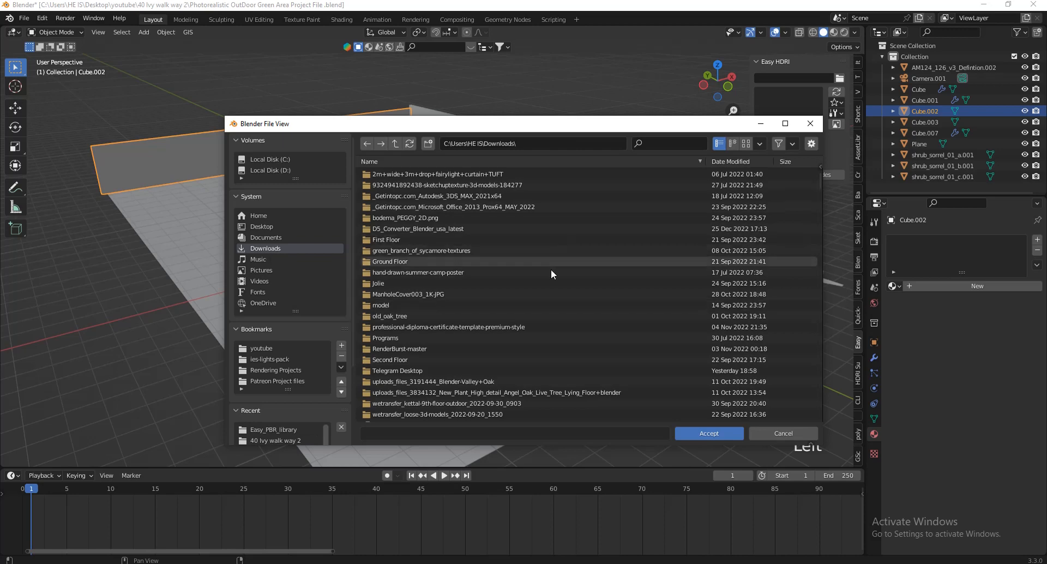
{"action": "scroll", "coordinate": [551, 269], "scroll_direction": "down", "scroll_amount": 5}
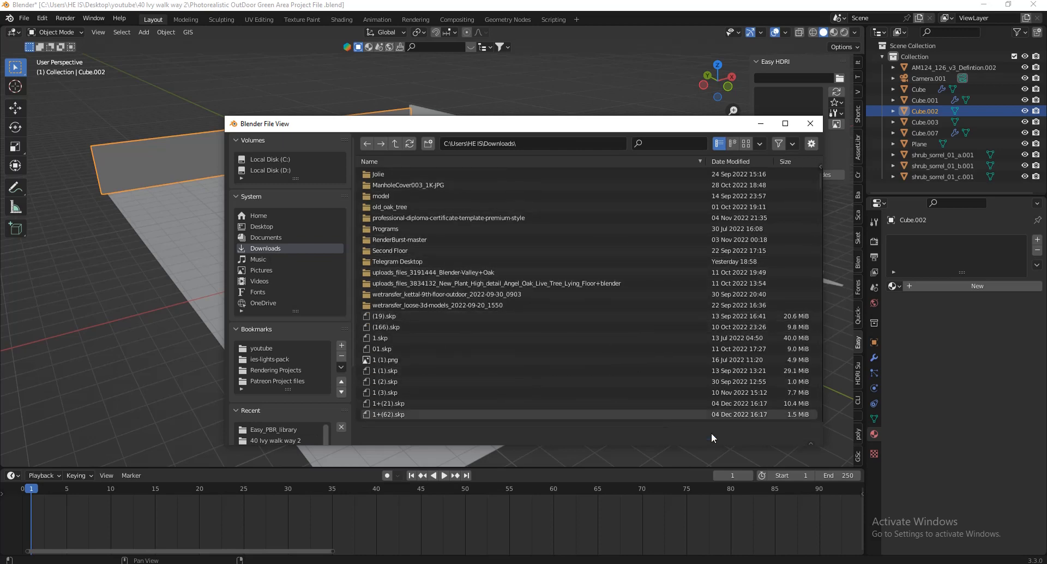
{"action": "left_click", "coordinate": [708, 434]}
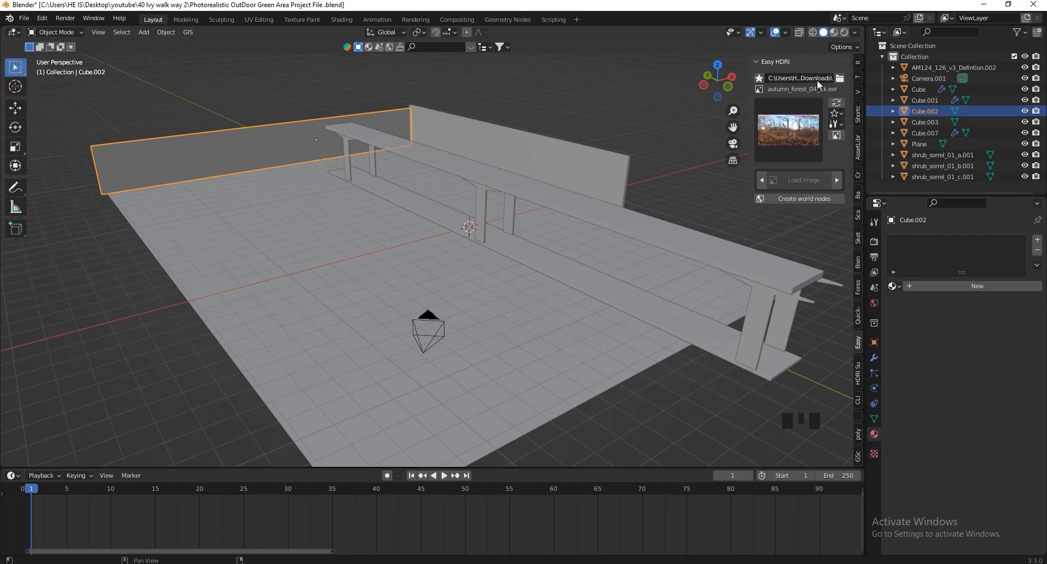
{"action": "left_click", "coordinate": [799, 127]}
{"action": "left_click", "coordinate": [786, 131]}
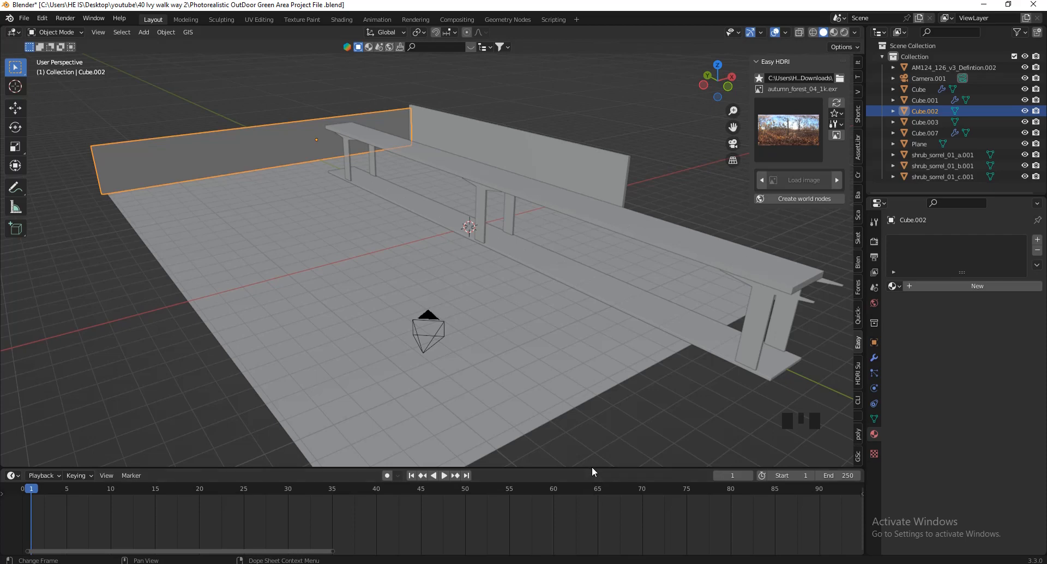
- Enlarge the timeline area, change it to the Shader Editor and show the EPBR asset tools in it
{"action": "left_click_drag", "start_coordinate": [591, 467], "coordinate": [590, 374]}
{"action": "left_click", "coordinate": [12, 382]}
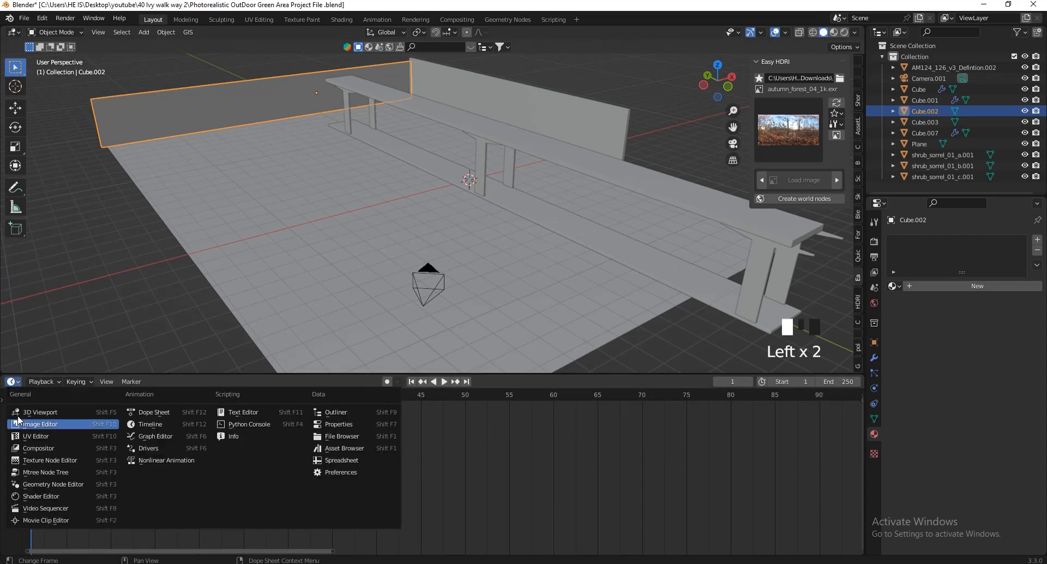
{"action": "left_click", "coordinate": [32, 497]}
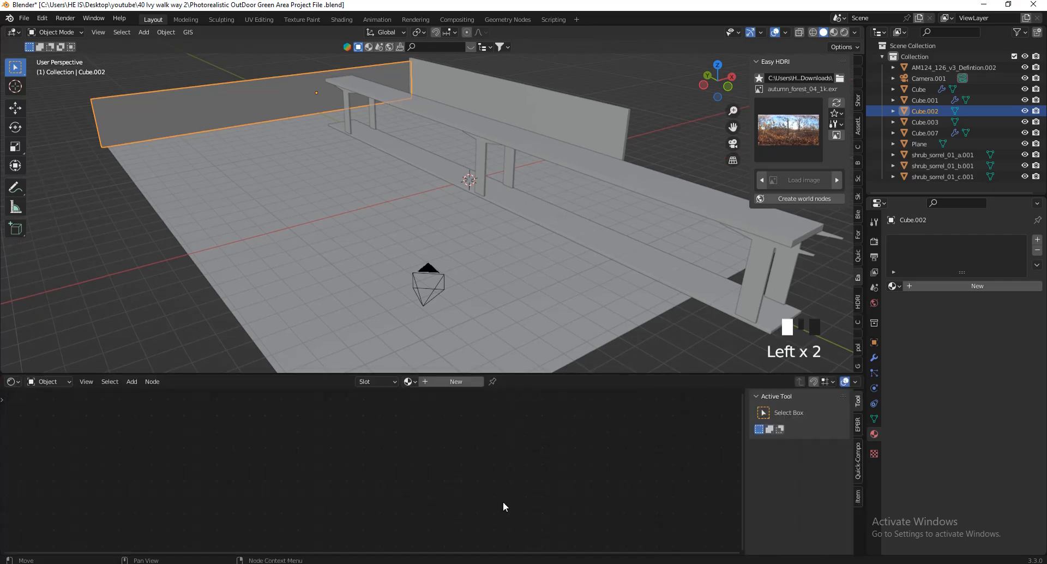
{"action": "left_click", "coordinate": [857, 425]}
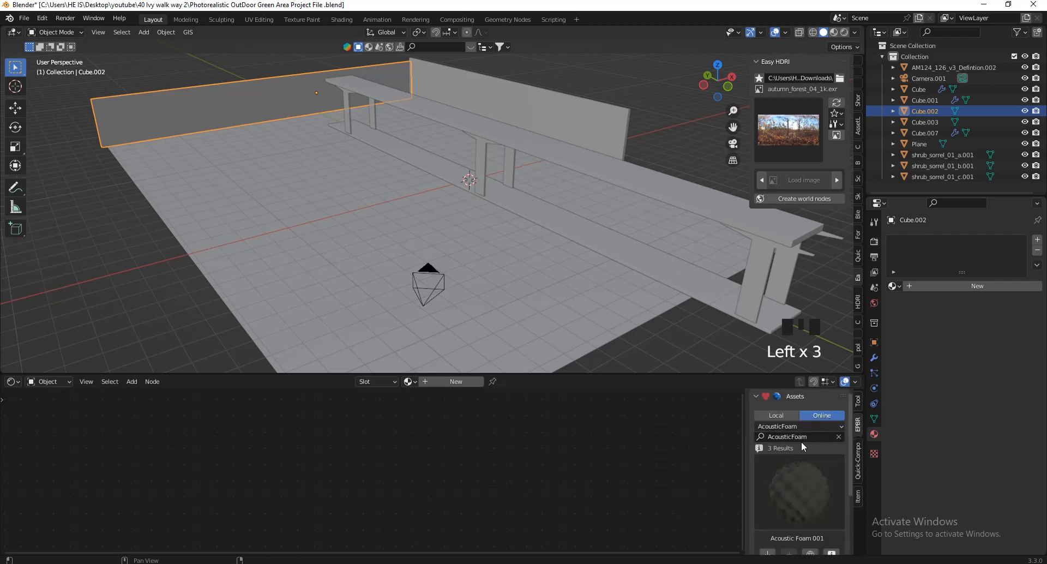
- Compare the Local and Online AcousticFoam assets of Easy PBR, ending on Online
{"action": "scroll", "coordinate": [792, 417], "scroll_direction": "up", "scroll_amount": 3}
{"action": "left_click", "coordinate": [780, 417]}
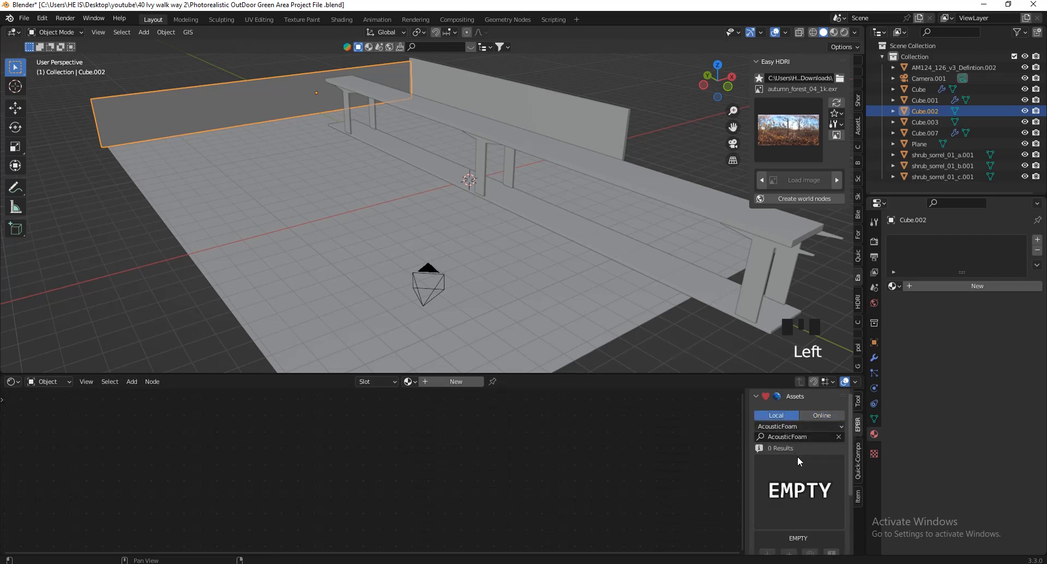
{"action": "scroll", "coordinate": [795, 502], "scroll_direction": "down", "scroll_amount": 2}
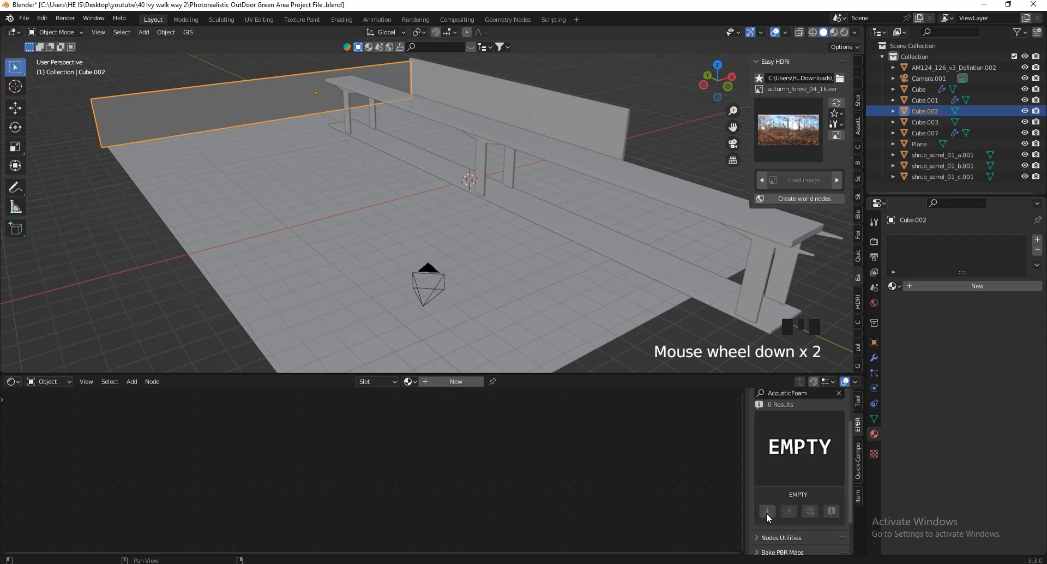
{"action": "scroll", "coordinate": [812, 430], "scroll_direction": "up", "scroll_amount": 3}
{"action": "left_click", "coordinate": [820, 417]}
{"action": "scroll", "coordinate": [824, 442], "scroll_direction": "down", "scroll_amount": 5}
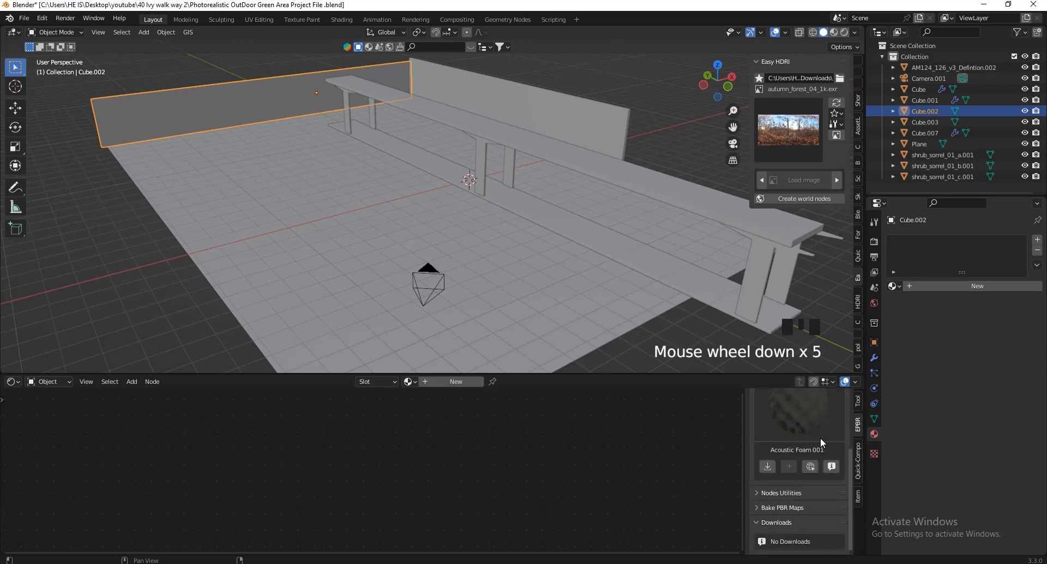
- Browse the online AcousticFoam assets of Easy PBR, change the category to Concrete and view its material previews
{"action": "scroll", "coordinate": [817, 447], "scroll_direction": "down", "scroll_amount": 2}
{"action": "scroll", "coordinate": [800, 454], "scroll_direction": "up", "scroll_amount": 4}
{"action": "left_click", "coordinate": [806, 474]}
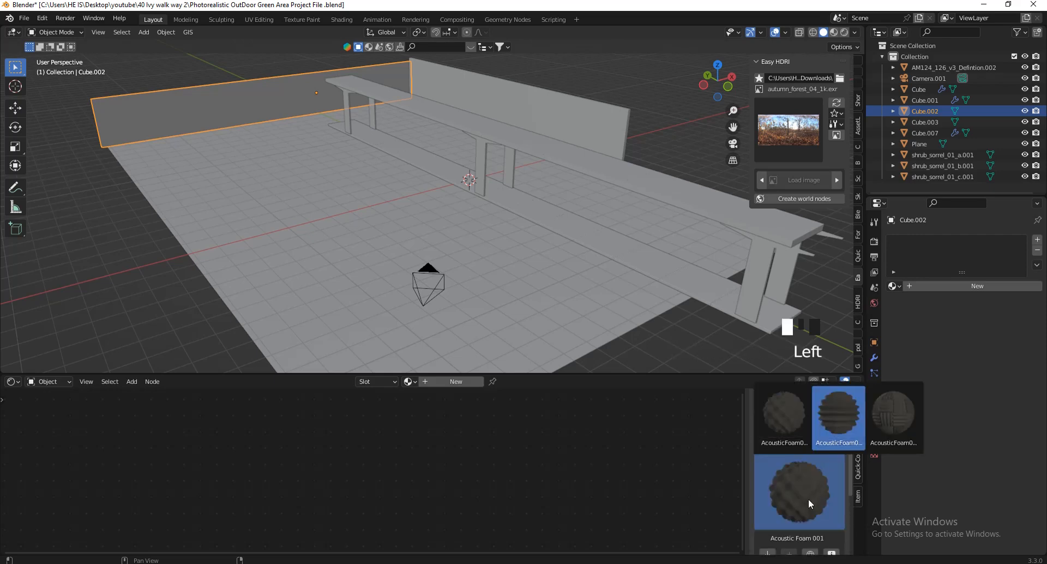
{"action": "left_click", "coordinate": [796, 426]}
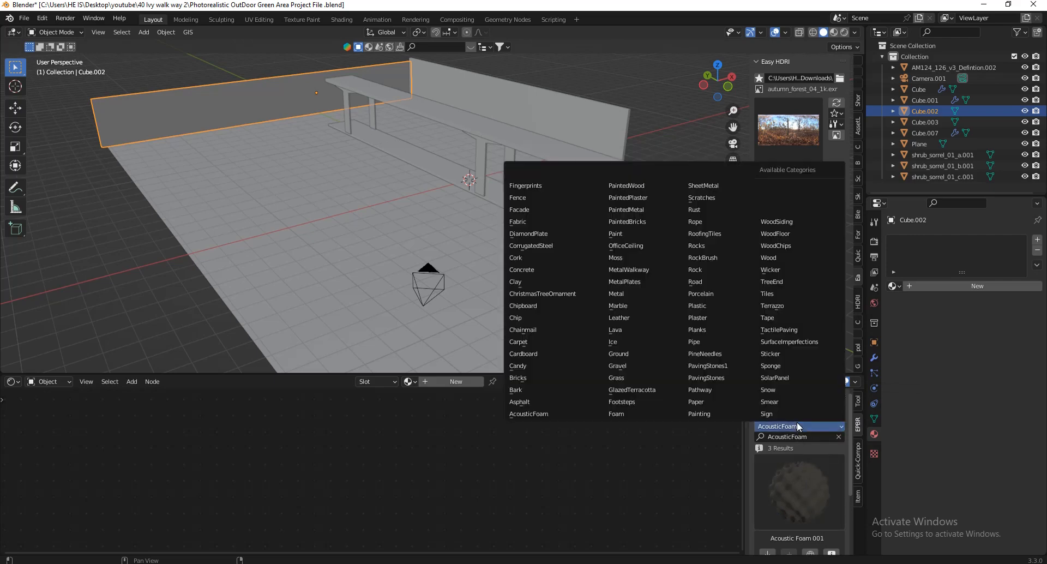
{"action": "left_click", "coordinate": [526, 270]}
{"action": "left_click", "coordinate": [804, 482]}
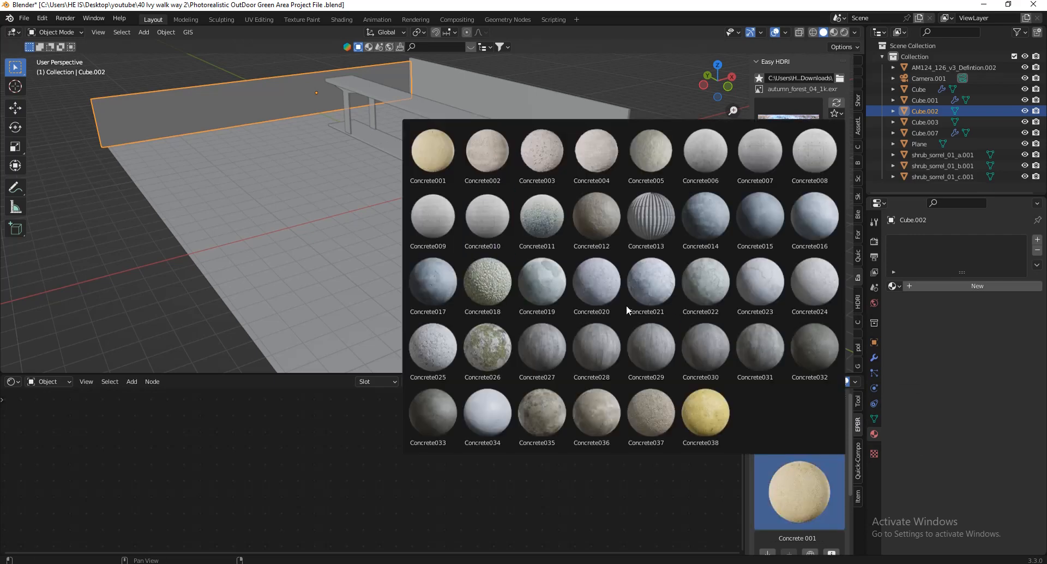
{"action": "scroll", "coordinate": [813, 506], "scroll_direction": "up", "scroll_amount": 9}
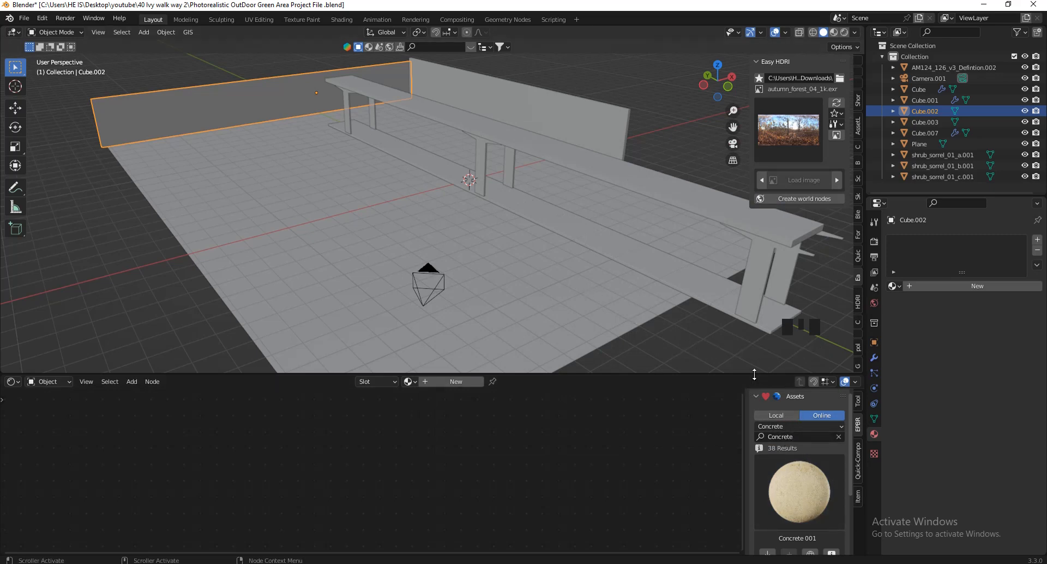
- Shrink the Shader Editor area to enlarge the 3D viewport and hide the viewport's sidebar
{"action": "left_click_drag", "start_coordinate": [753, 375], "coordinate": [753, 490]}
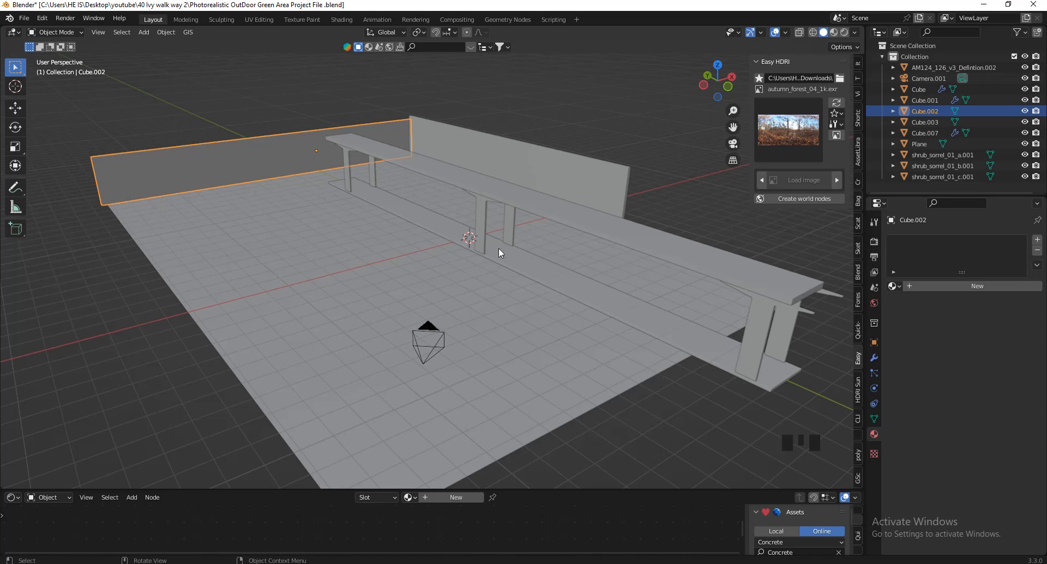
{"action": "key", "text": "n"}
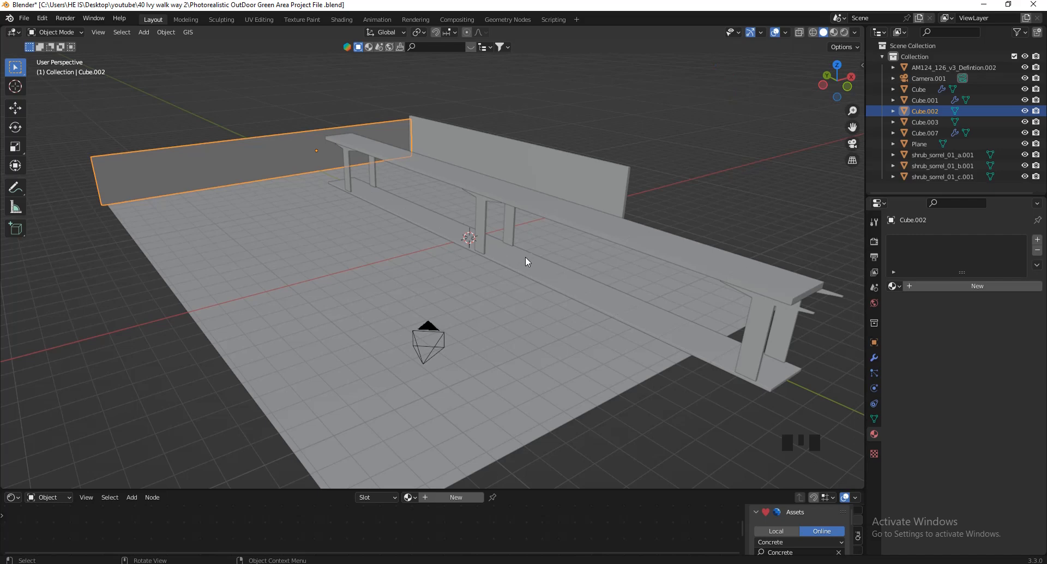
- Switch to the browser and look through the 3D Warehouse pages of the tree models and the YBPLANT#22 hanging plant
{"action": "left_click", "coordinate": [463, 563]}
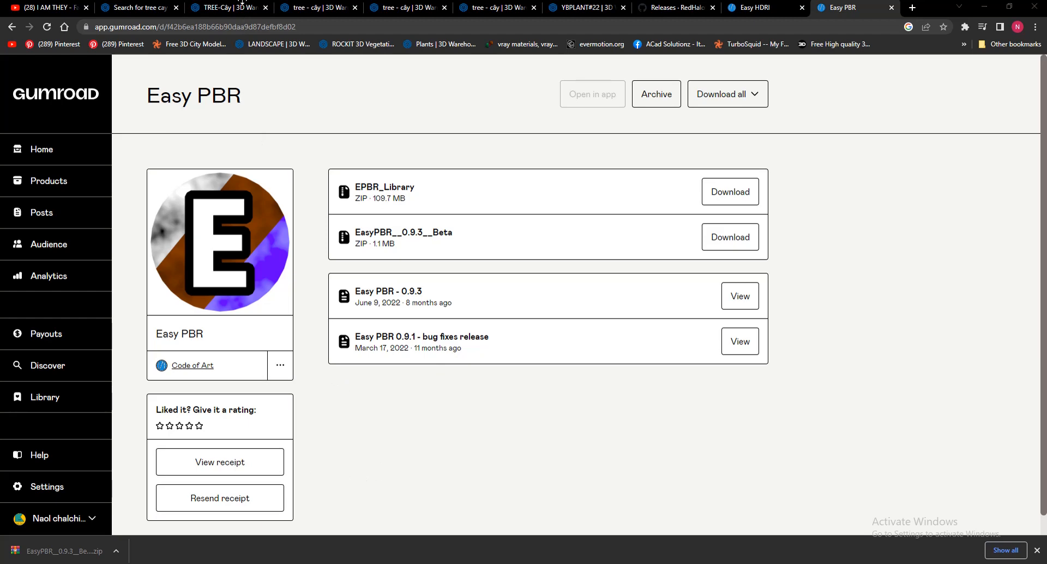
{"action": "left_click", "coordinate": [243, 4]}
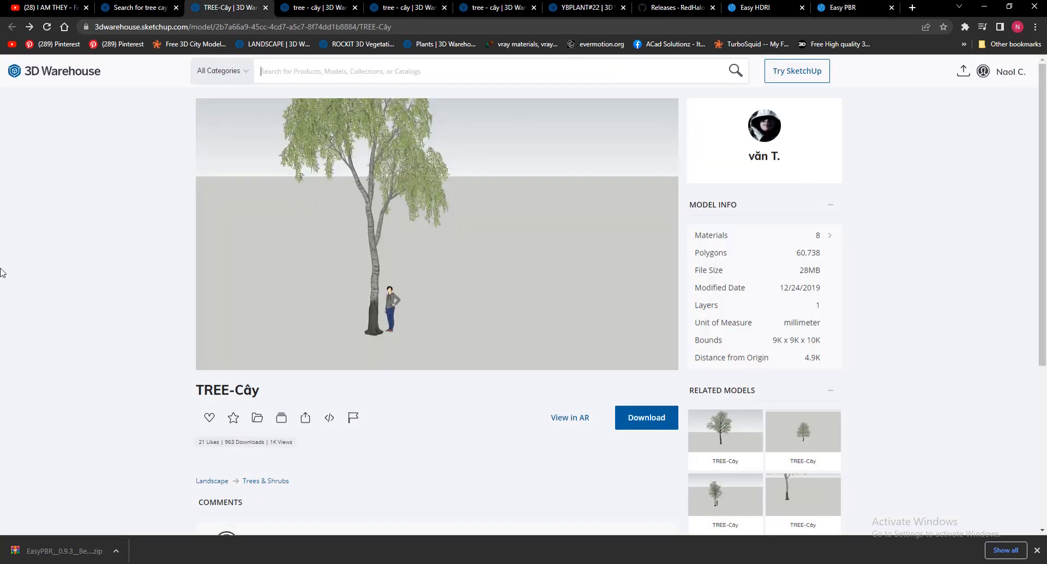
{"action": "left_click", "coordinate": [319, 8]}
{"action": "left_click", "coordinate": [500, 11]}
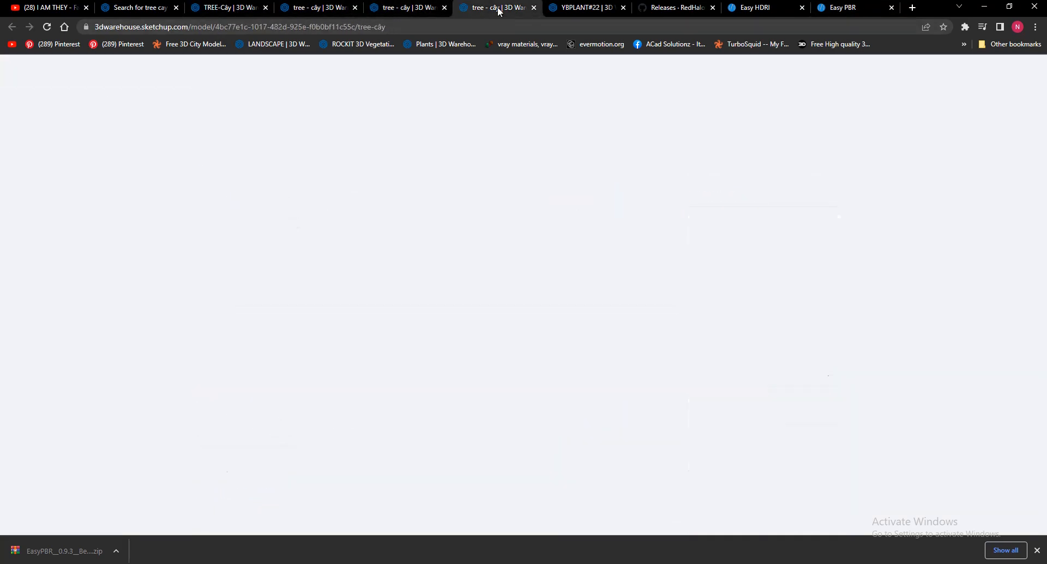
{"action": "left_click", "coordinate": [580, 8]}
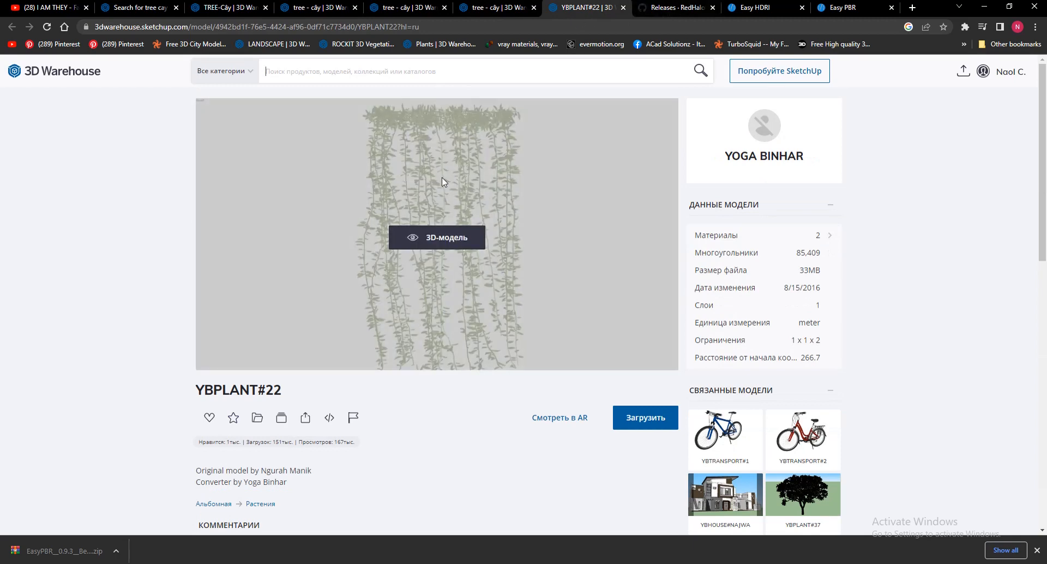
- Return to the TREE-Cây model page and check which file formats it can be downloaded in
{"action": "left_click", "coordinate": [229, 9]}
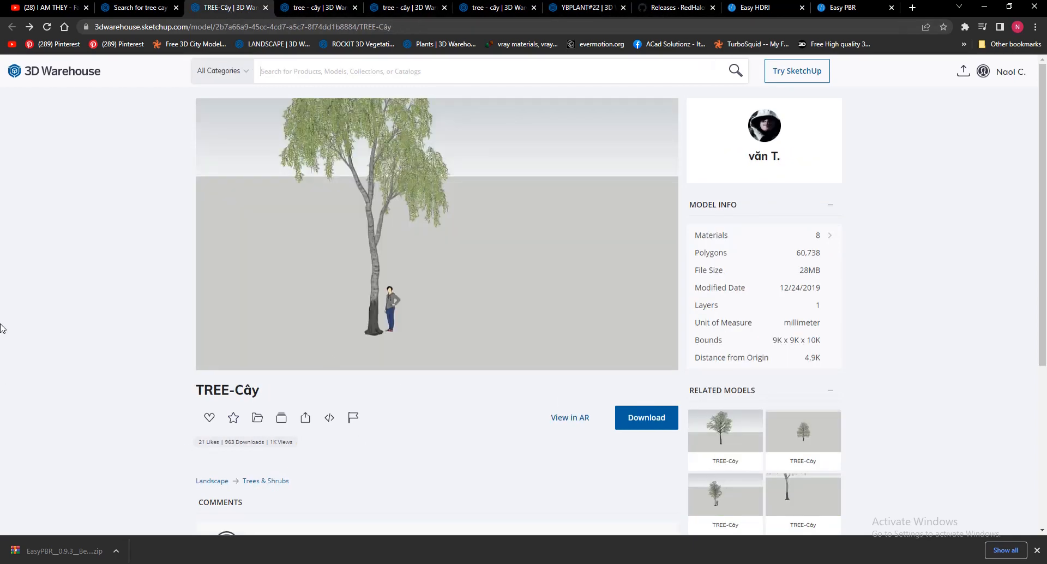
{"action": "left_click", "coordinate": [662, 417]}
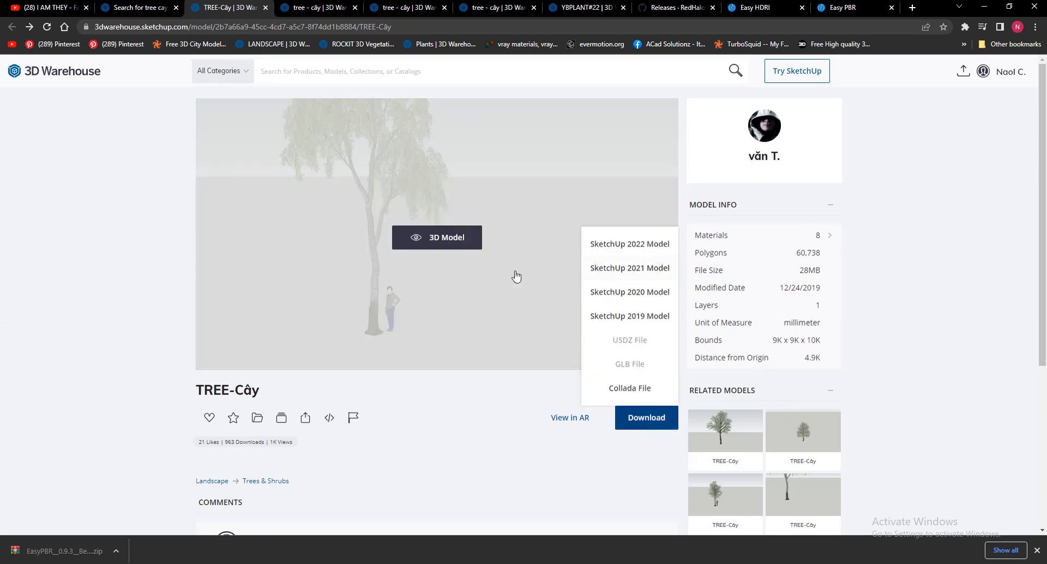
{"action": "left_click", "coordinate": [139, 329]}
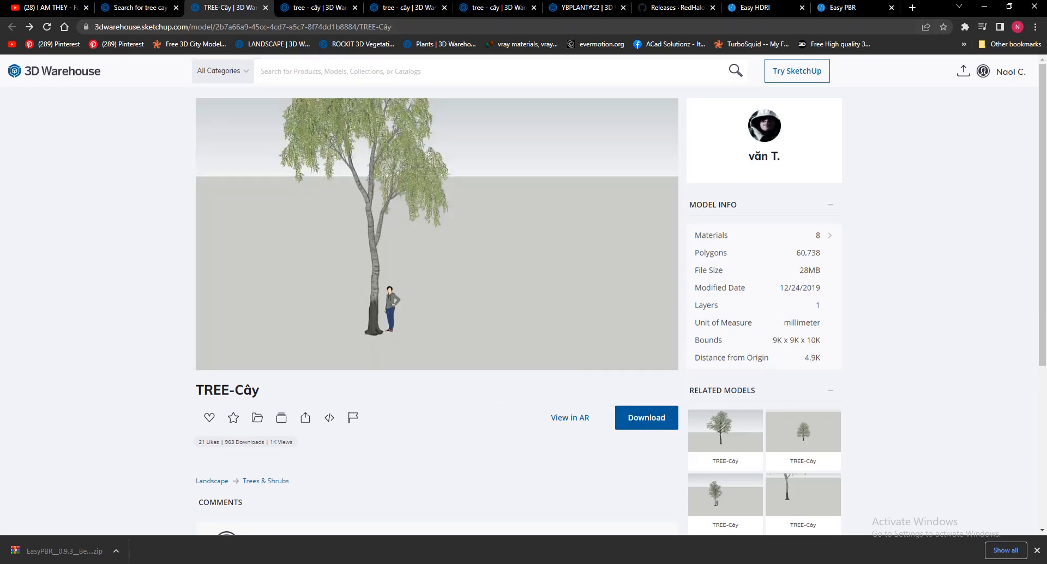
- Switch back to the Blender project, start a SketchUp scene (.skp) import and browse the Downloads folder
{"action": "left_click", "coordinate": [450, 526]}
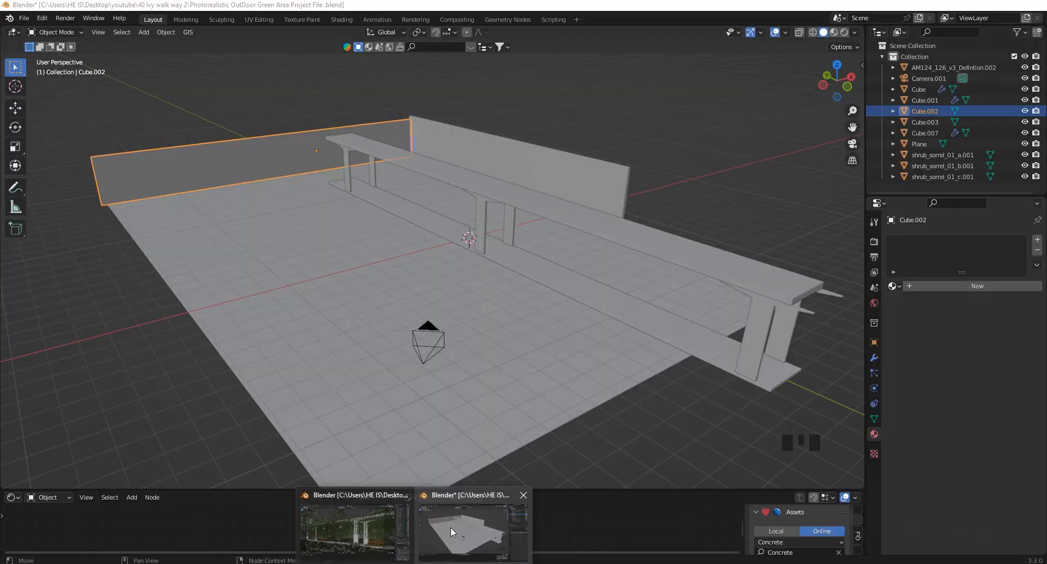
{"action": "scroll", "coordinate": [514, 251], "scroll_direction": "down", "scroll_amount": 3}
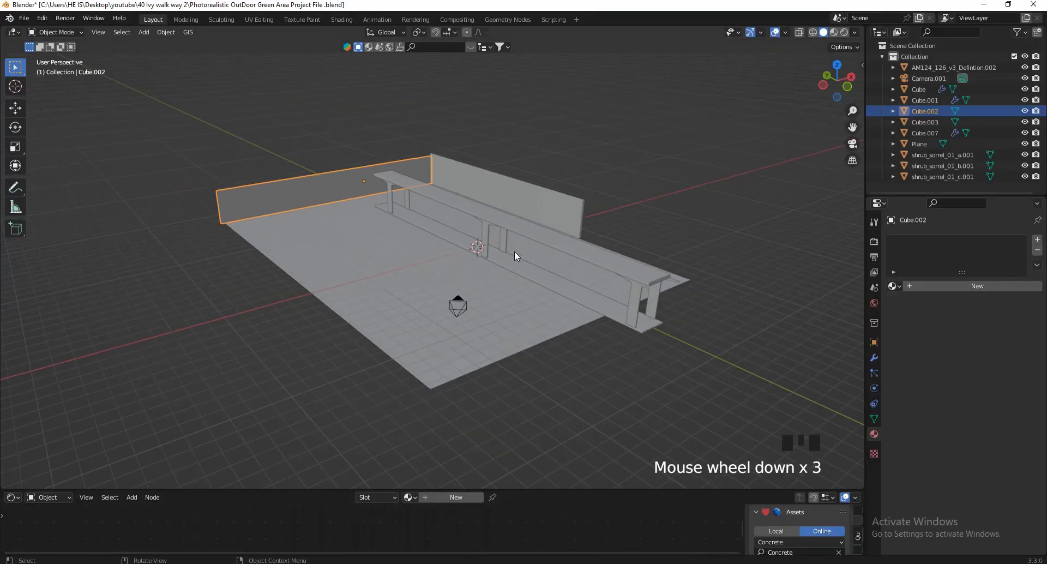
{"action": "left_click", "coordinate": [24, 18]}
{"action": "mouse_move", "coordinate": [74, 165]}
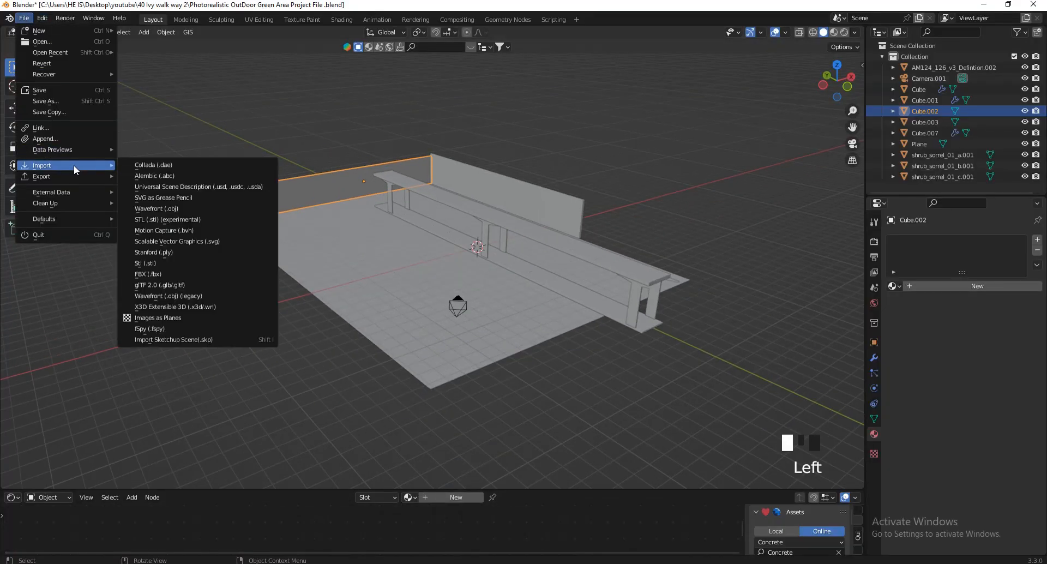
{"action": "left_click", "coordinate": [205, 337]}
{"action": "left_click", "coordinate": [258, 249]}
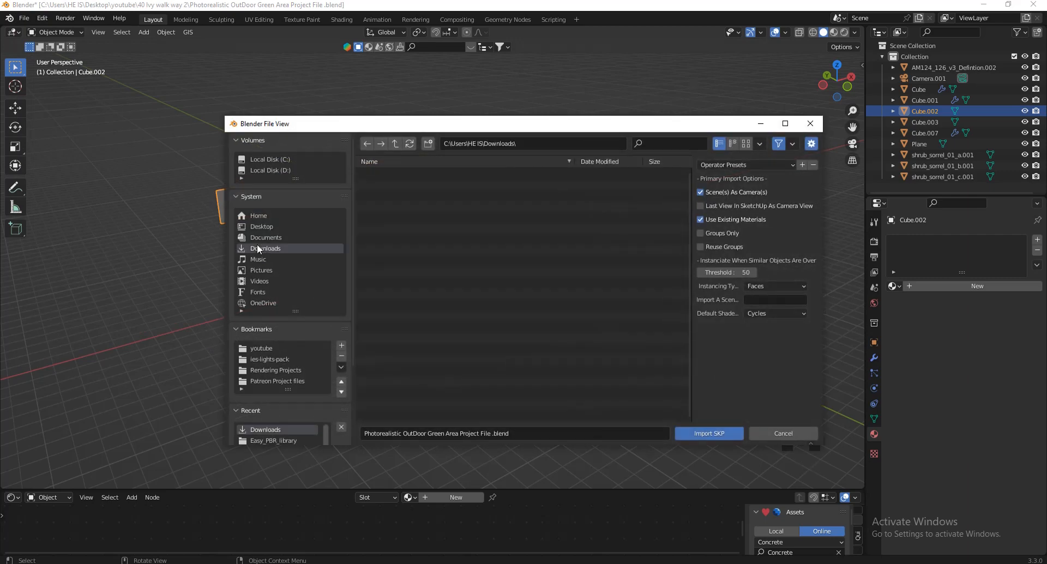
{"action": "scroll", "coordinate": [476, 267], "scroll_direction": "down", "scroll_amount": 5}
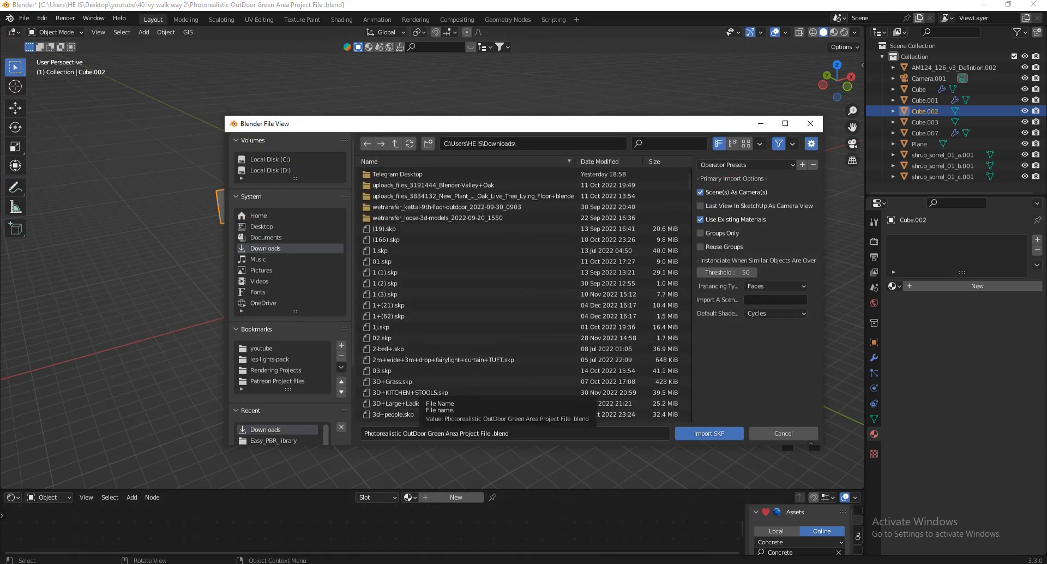
- Find 018.skp in the Downloads folder in File Explorer, pass it to Blender's import file dialog and import it
{"action": "key", "text": "alt+Tab"}
{"action": "left_click", "coordinate": [49, 140]}
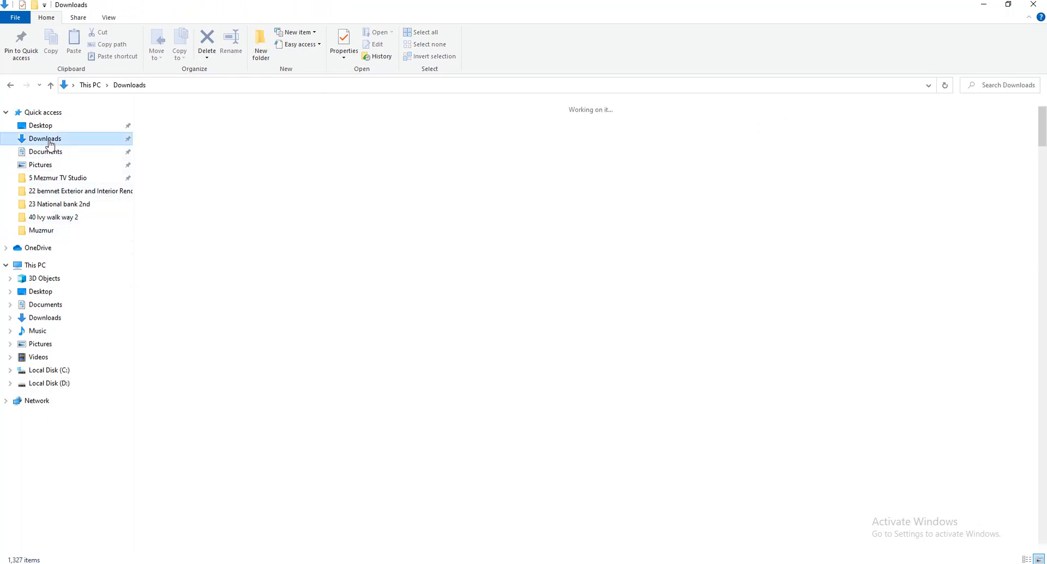
{"action": "scroll", "coordinate": [586, 280], "scroll_direction": "down", "scroll_amount": 5}
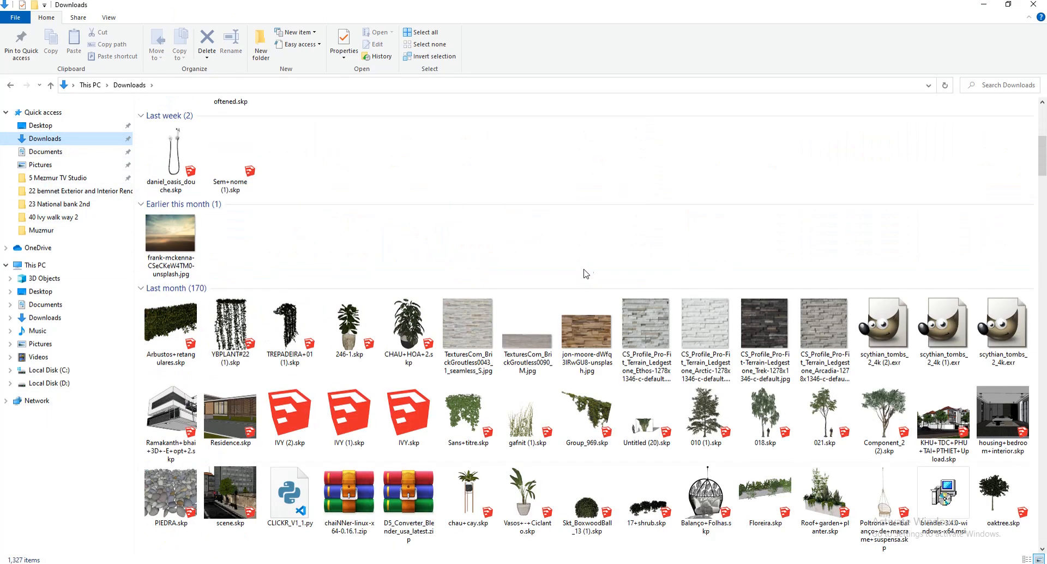
{"action": "left_click", "coordinate": [235, 338]}
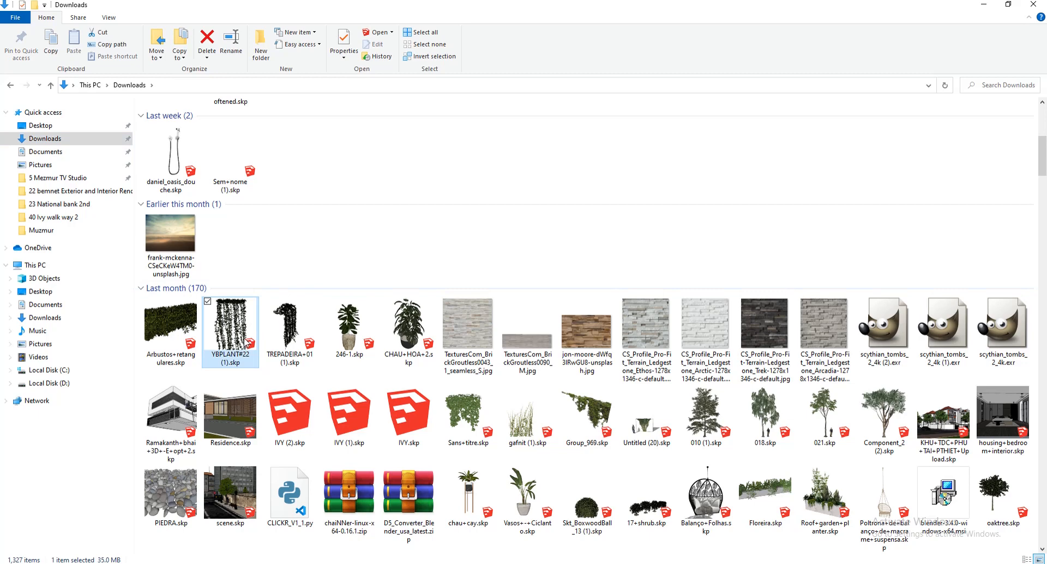
{"action": "left_click", "coordinate": [774, 413]}
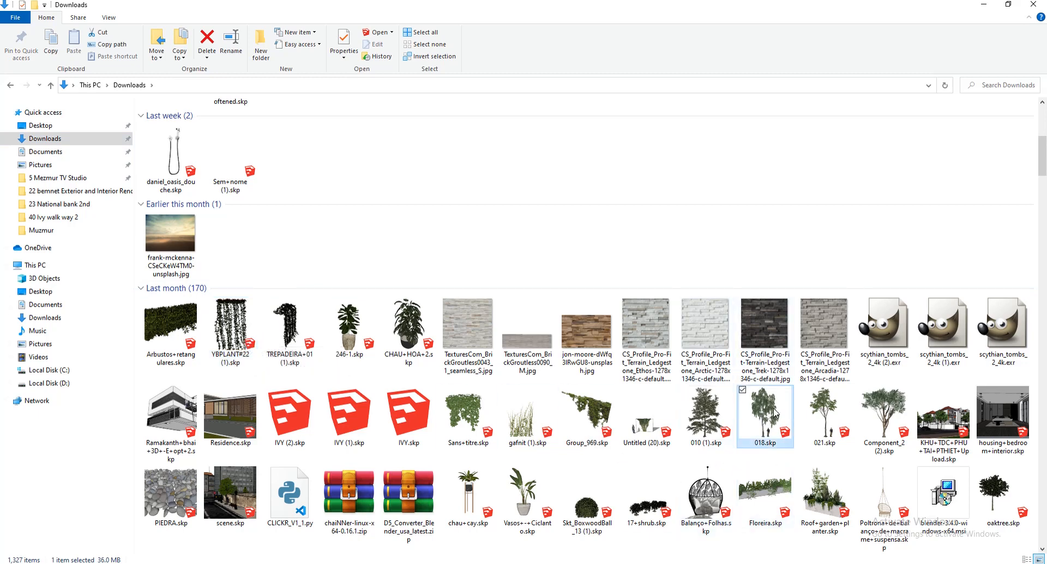
{"action": "left_click_drag", "start_coordinate": [777, 415], "coordinate": [518, 528]}
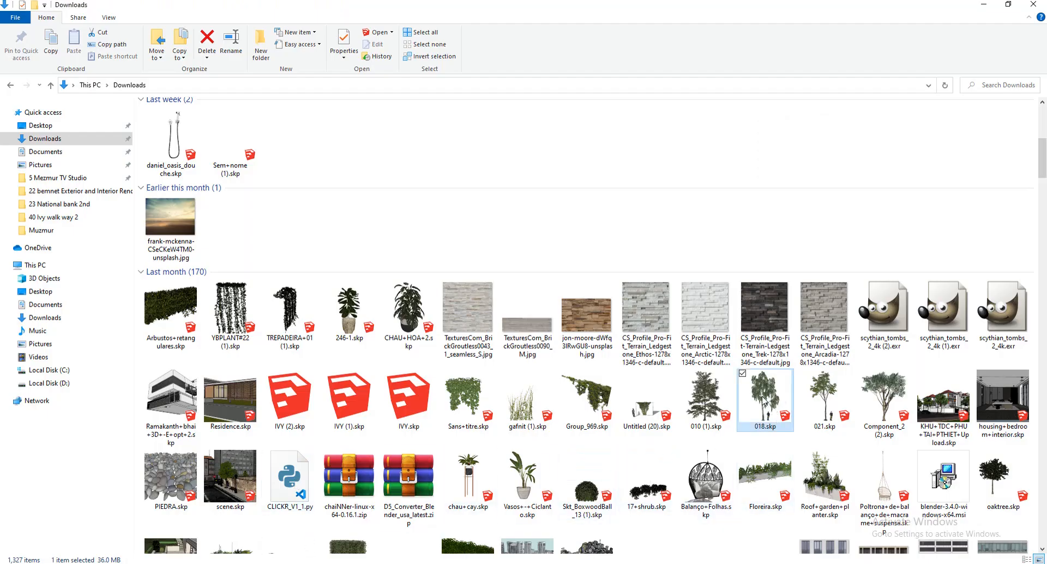
{"action": "left_click_drag", "start_coordinate": [764, 402], "coordinate": [518, 528]}
{"action": "left_click_drag", "start_coordinate": [534, 312], "coordinate": [526, 303]}
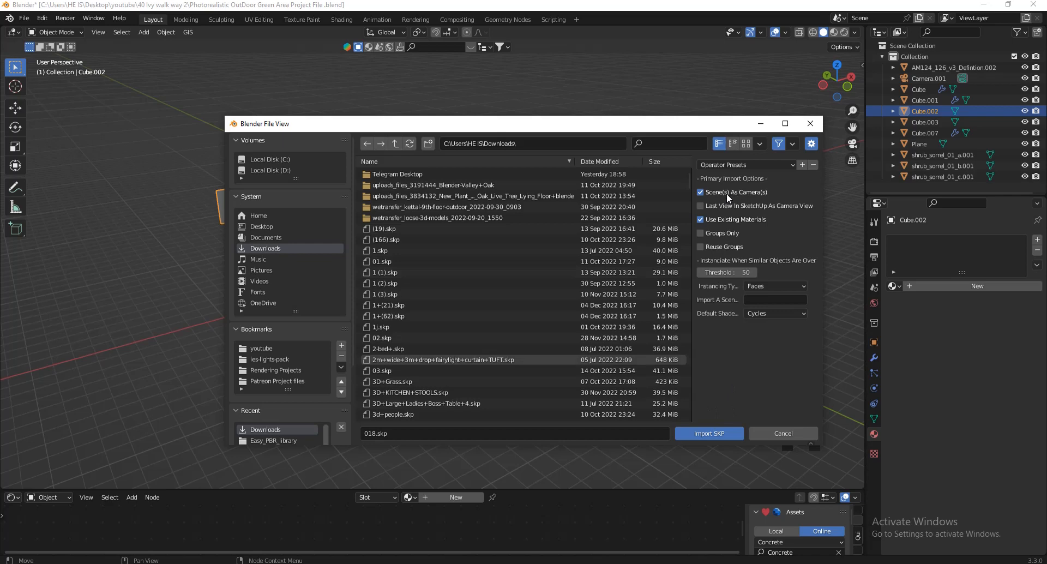
{"action": "left_click", "coordinate": [713, 434]}
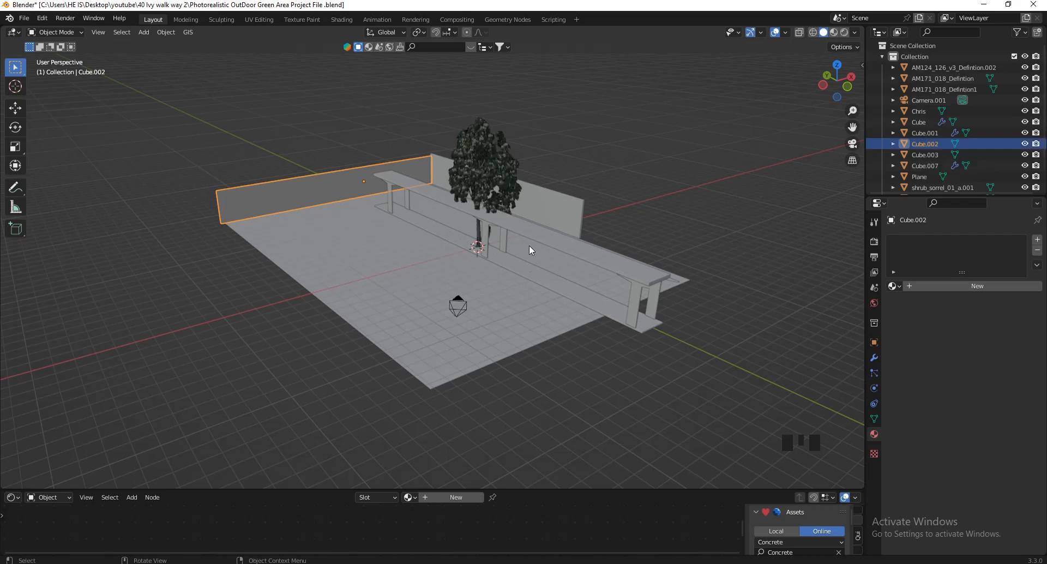
- Switch the 3D viewport to Material Preview shading and view the imported tree up close
{"action": "scroll", "coordinate": [498, 180], "scroll_direction": "up", "scroll_amount": 3}
{"action": "left_click_drag", "start_coordinate": [836, 86], "coordinate": [841, 54]}
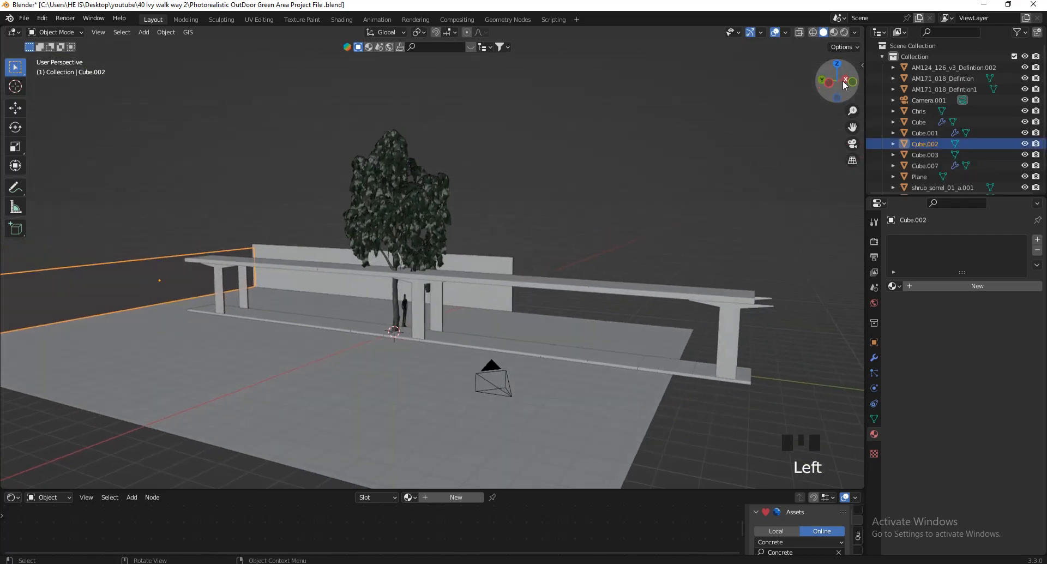
{"action": "left_click", "coordinate": [835, 33]}
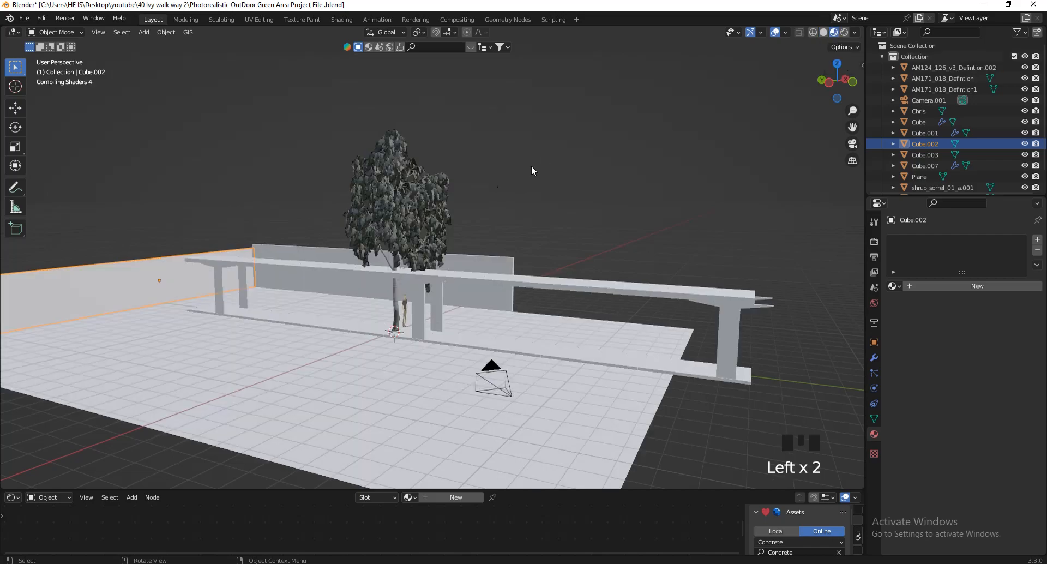
{"action": "scroll", "coordinate": [456, 231], "scroll_direction": "down", "scroll_amount": 1}
{"action": "scroll", "coordinate": [407, 224], "scroll_direction": "up", "scroll_amount": 6}
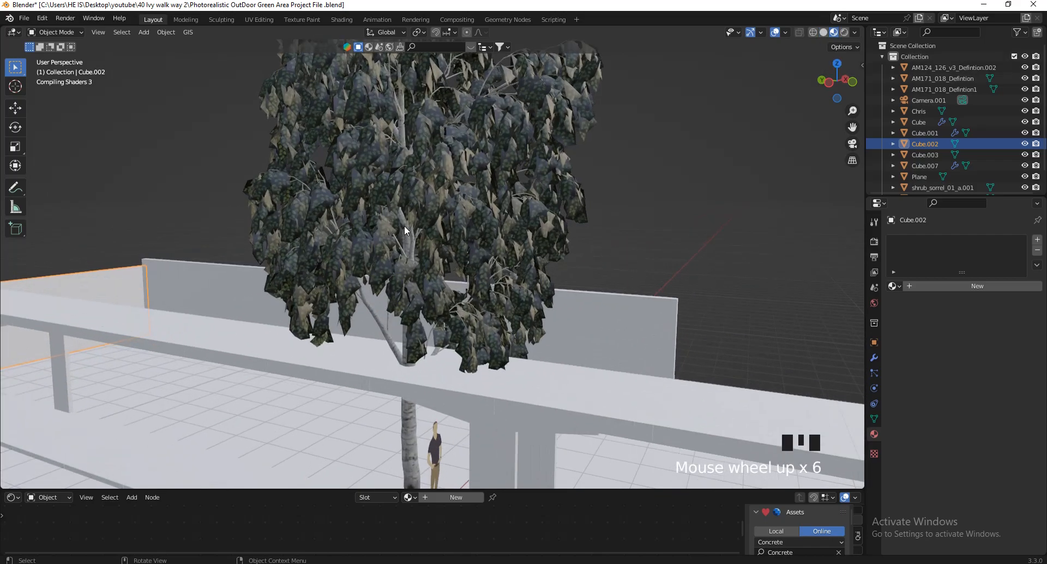
- Examine the imported tree's leaves and branches from several sides using walk navigation
{"action": "key", "text": "shift+grave"}
{"action": "key", "text": "s"}
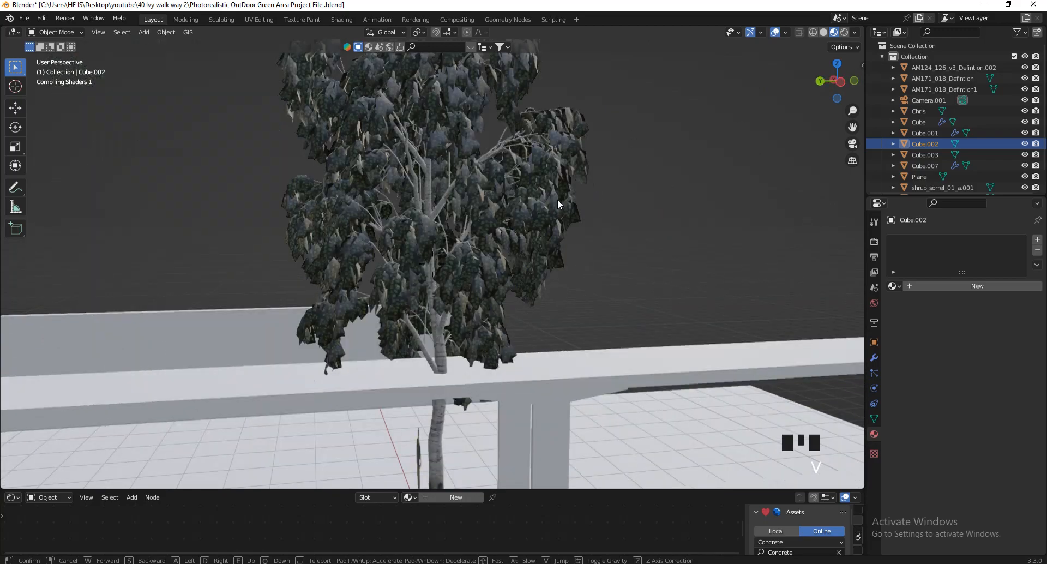
{"action": "key", "text": "w"}
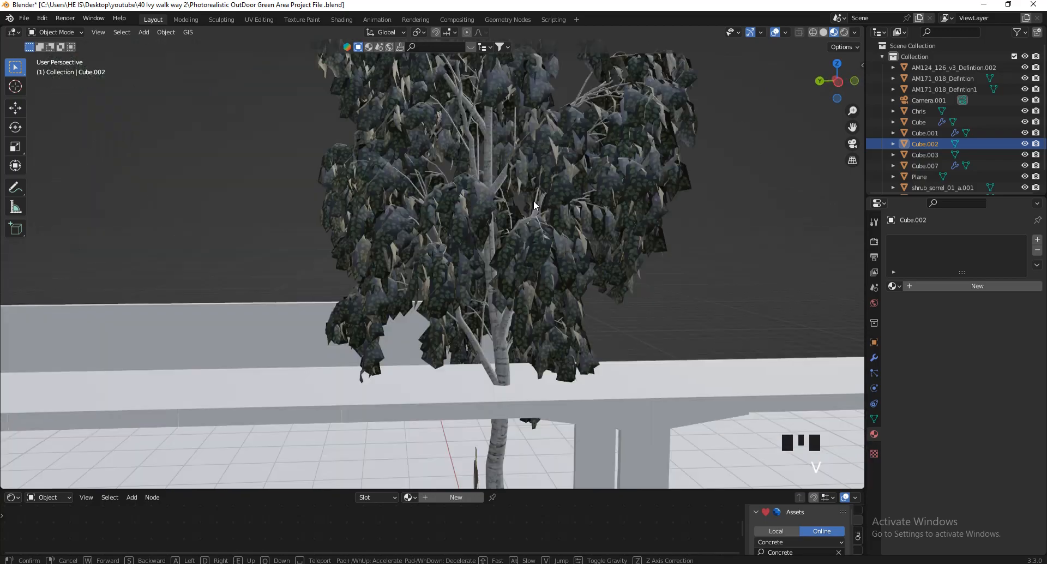
{"action": "left_click", "coordinate": [470, 221]}
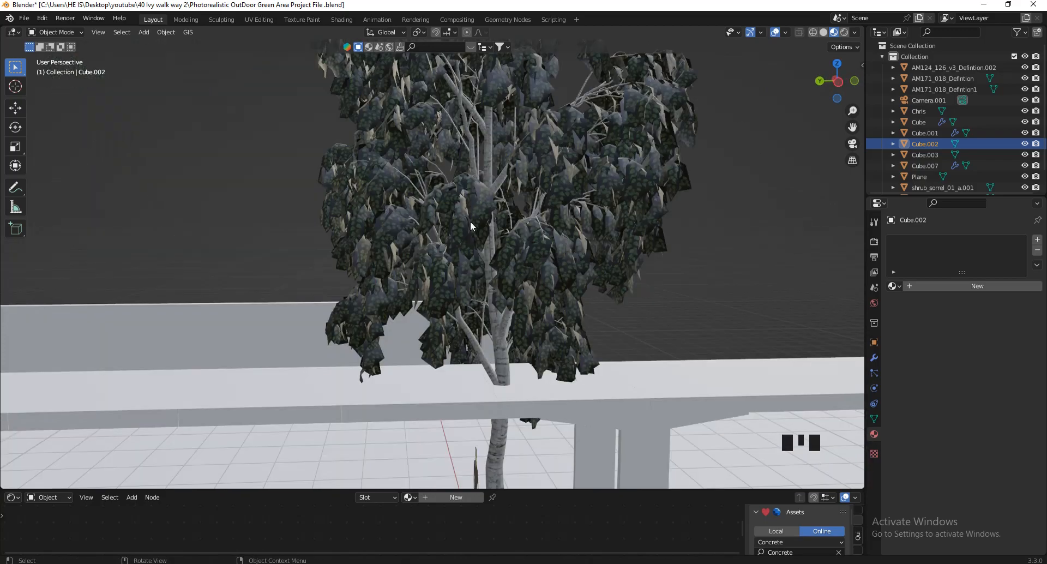
{"action": "key", "text": "v"}
{"action": "key", "text": "d"}
{"action": "key", "text": "a"}
{"action": "key", "text": "w"}
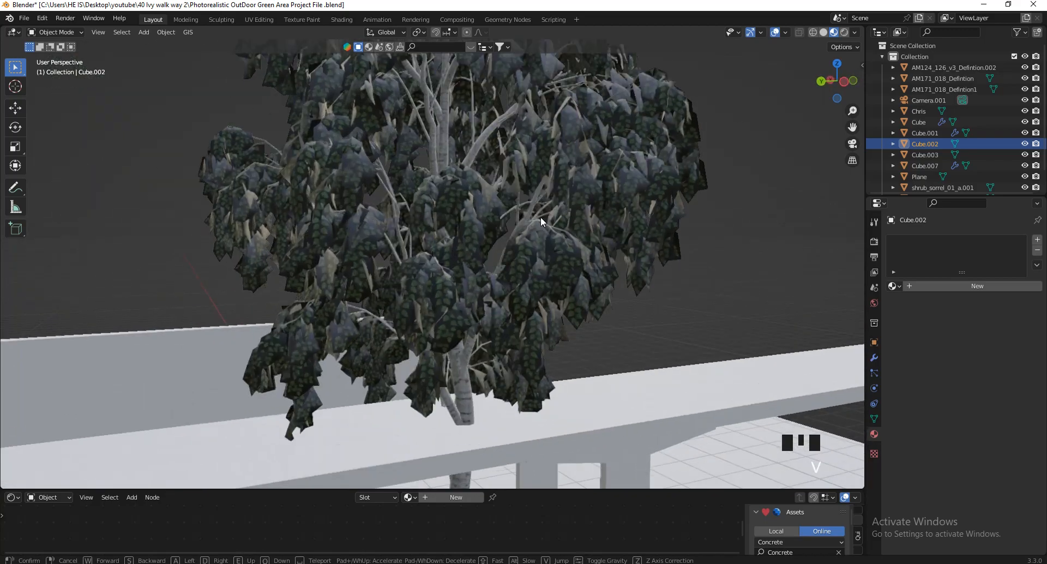
{"action": "key", "text": "s"}
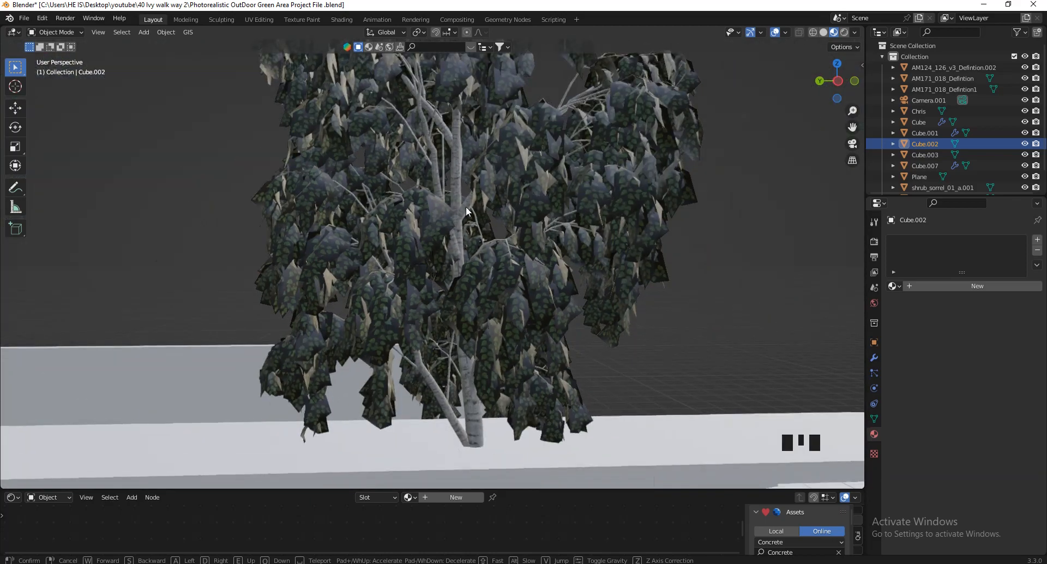
{"action": "left_click", "coordinate": [465, 232]}
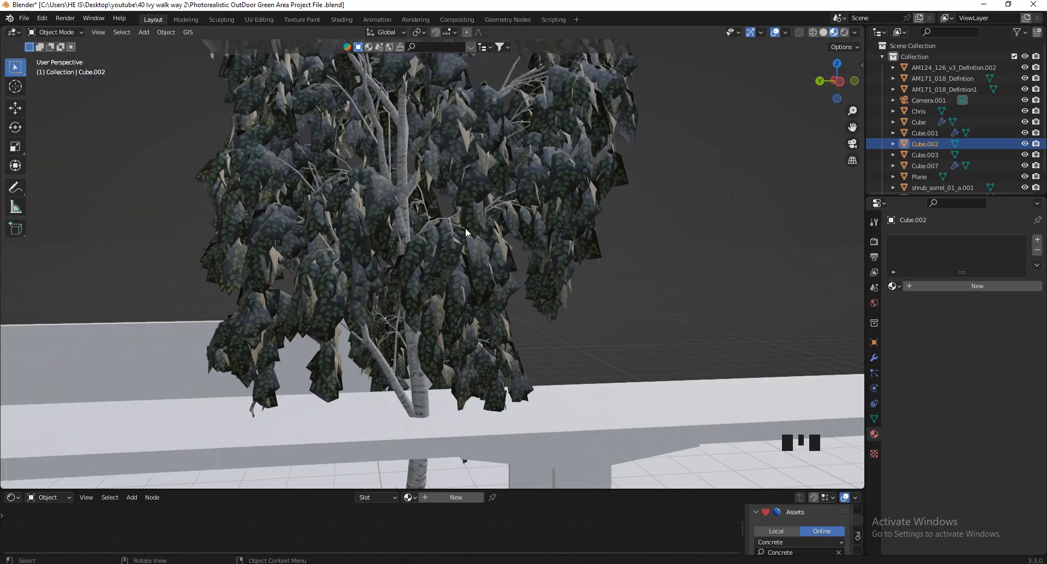
- Select the trunk and branches object of the imported tree
{"action": "left_click", "coordinate": [596, 163]}
{"action": "left_click", "coordinate": [421, 398]}
{"action": "scroll", "coordinate": [420, 399], "scroll_direction": "down", "scroll_amount": 7}
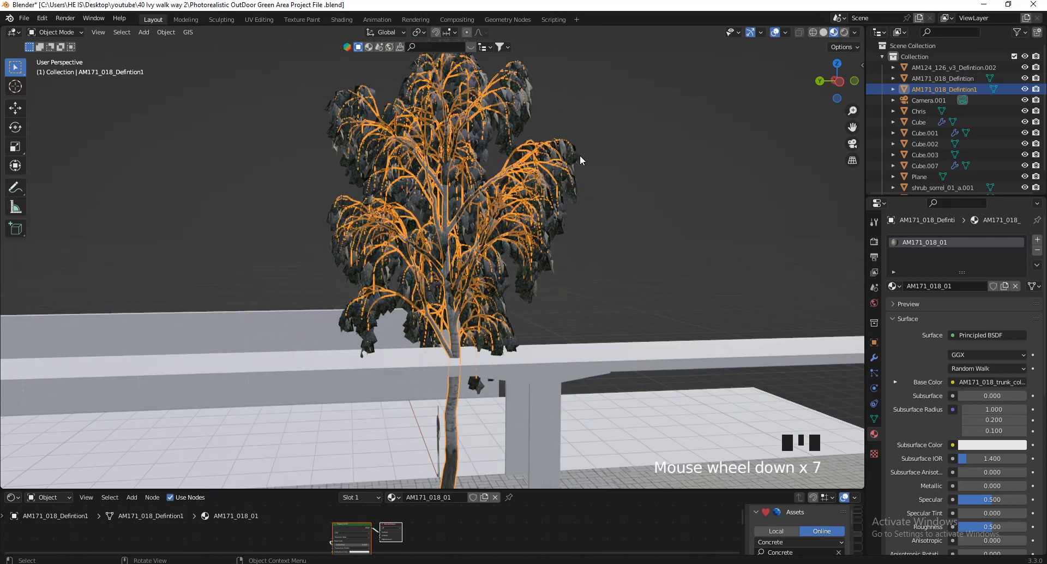
- Select the imported tree's leaves together with its trunk and branches, and join them into one object
{"action": "left_click", "coordinate": [555, 229], "text": "shift"}
{"action": "scroll", "coordinate": [546, 299], "scroll_direction": "down", "scroll_amount": 6}
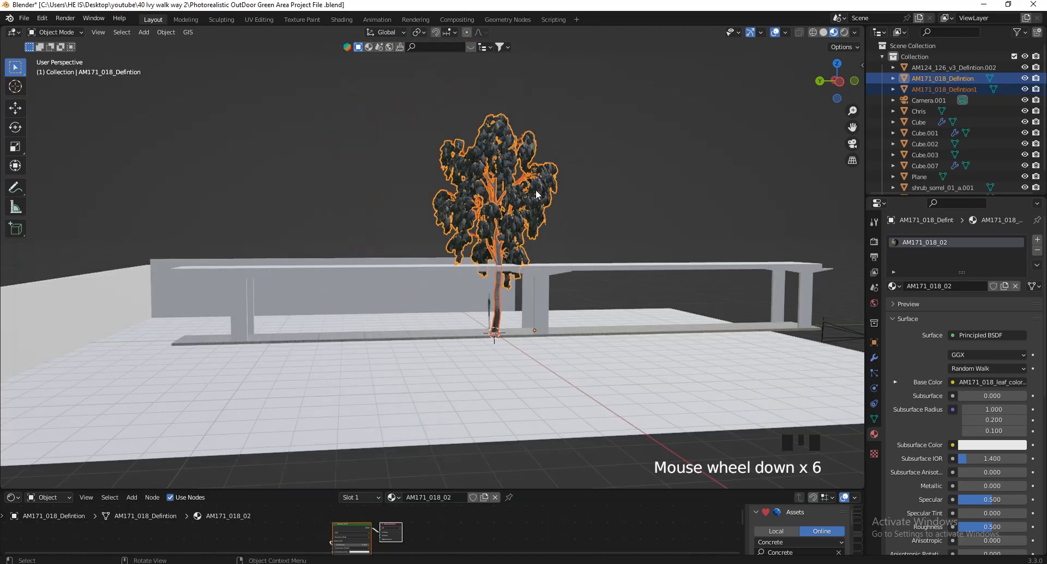
{"action": "scroll", "coordinate": [480, 436], "scroll_direction": "up", "scroll_amount": 8}
{"action": "scroll", "coordinate": [481, 438], "scroll_direction": "up", "scroll_amount": 1}
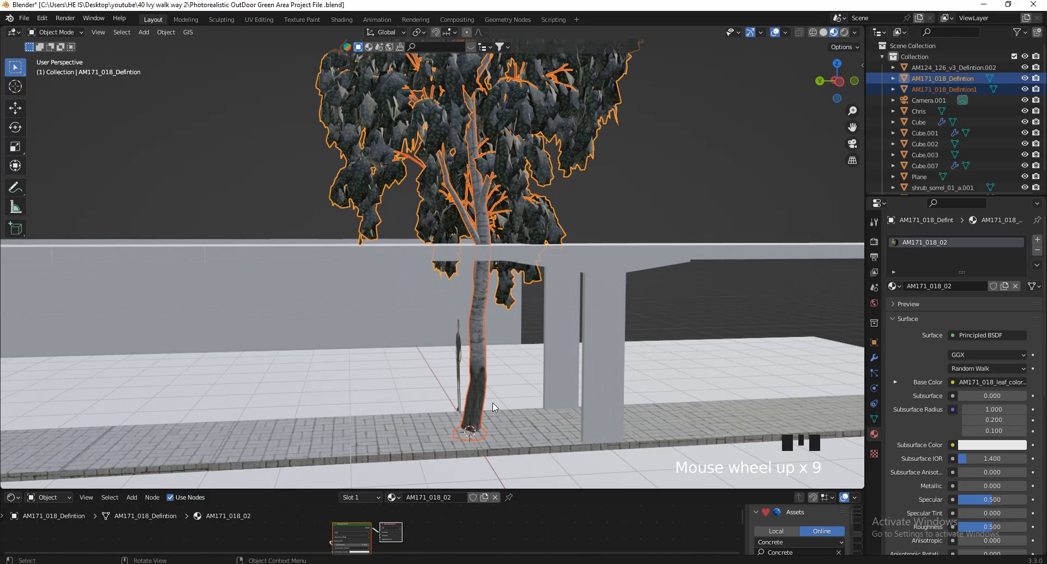
{"action": "left_click", "coordinate": [477, 331], "text": "shift"}
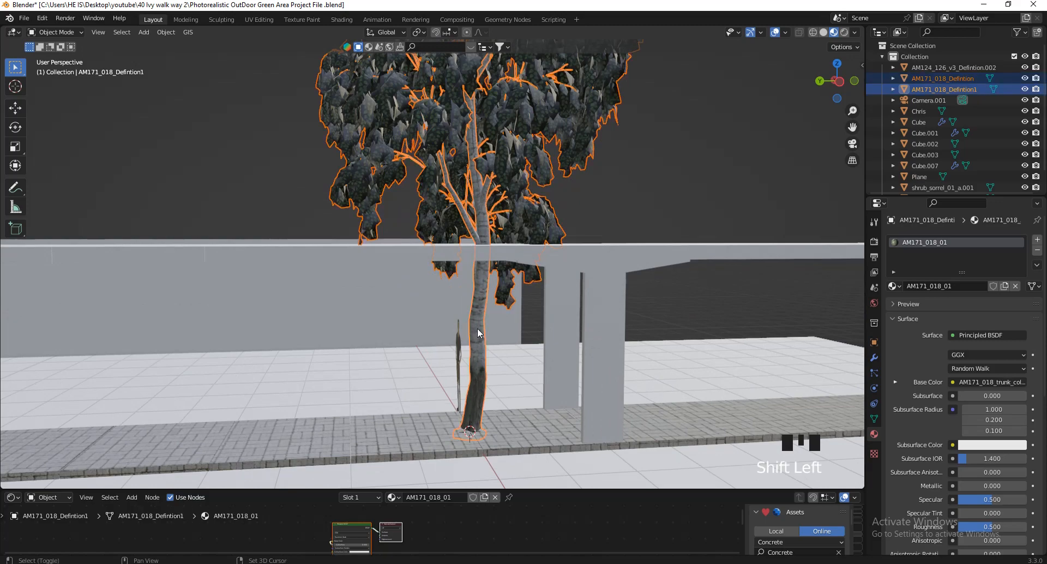
{"action": "scroll", "coordinate": [526, 407], "scroll_direction": "down", "scroll_amount": 5}
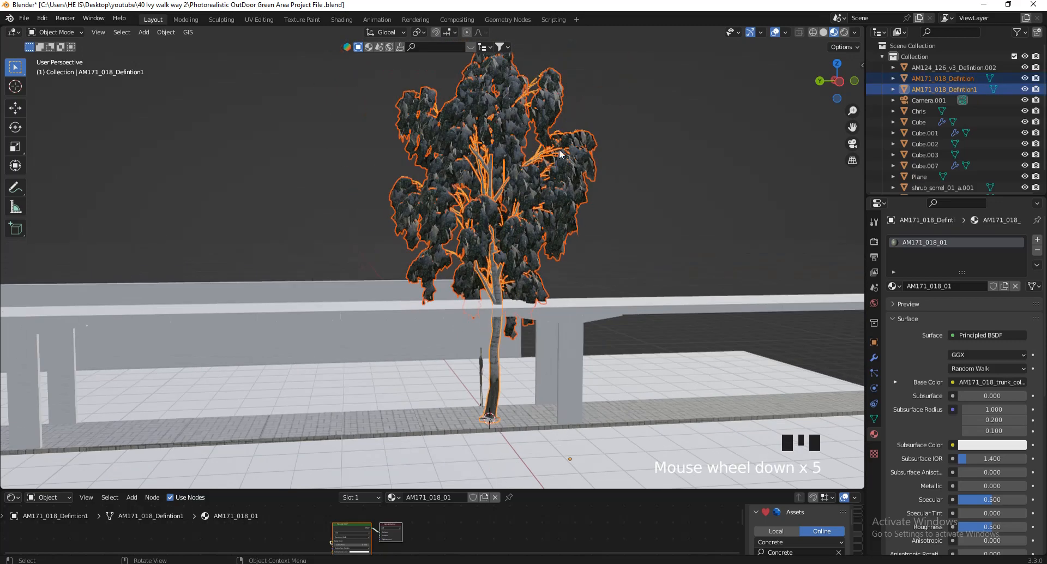
{"action": "scroll", "coordinate": [527, 248], "scroll_direction": "up", "scroll_amount": 3}
{"action": "right_click", "coordinate": [495, 252]}
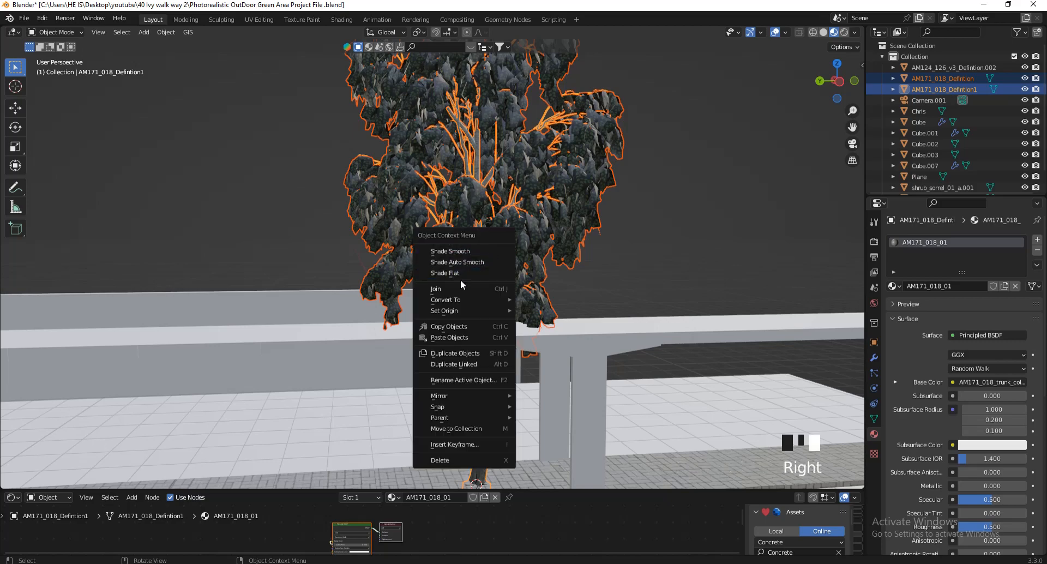
{"action": "left_click", "coordinate": [444, 289]}
- Move the joined tree along the X axis to the open area beyond the back wall
{"action": "left_click_drag", "start_coordinate": [825, 100], "coordinate": [788, 120]}
{"action": "scroll", "coordinate": [385, 332], "scroll_direction": "down", "scroll_amount": 6}
{"action": "left_click_drag", "start_coordinate": [834, 76], "coordinate": [811, 79]}
{"action": "scroll", "coordinate": [489, 226], "scroll_direction": "down", "scroll_amount": 5}
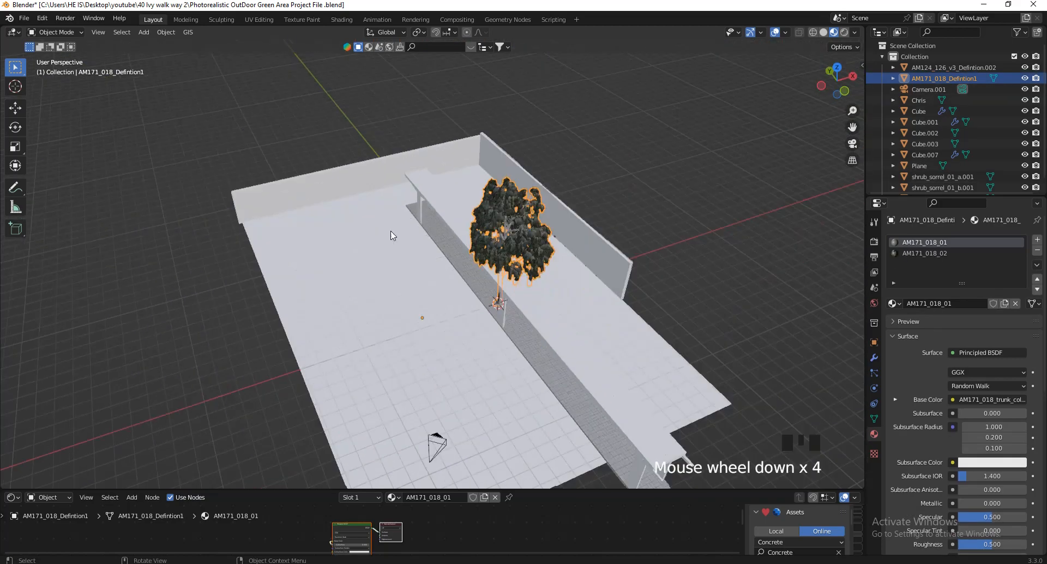
{"action": "key", "text": "g"}
{"action": "key", "text": "x"}
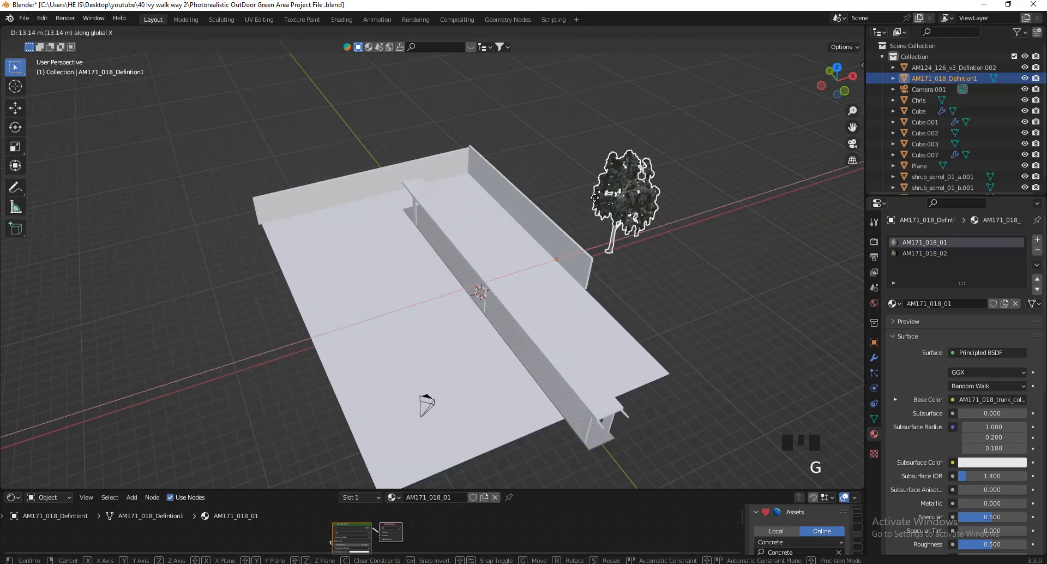
{"action": "left_click", "coordinate": [680, 173]}
- Get close to the tree, show the viewport in Rendered shading and set the Cycles device to GPU Compute
{"action": "key", "text": "v"}
{"action": "key", "text": "w"}
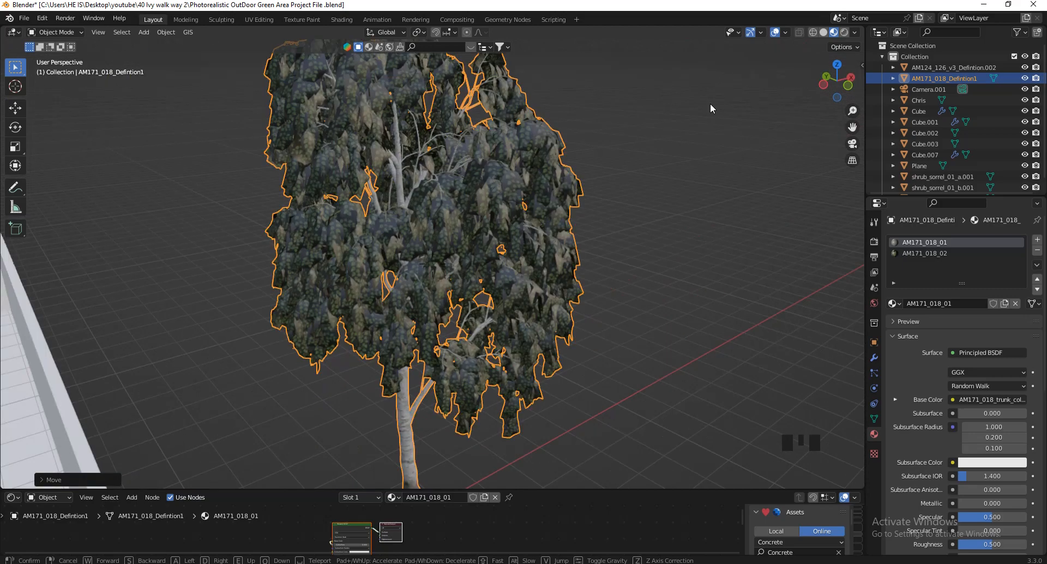
{"action": "left_click", "coordinate": [665, 185]}
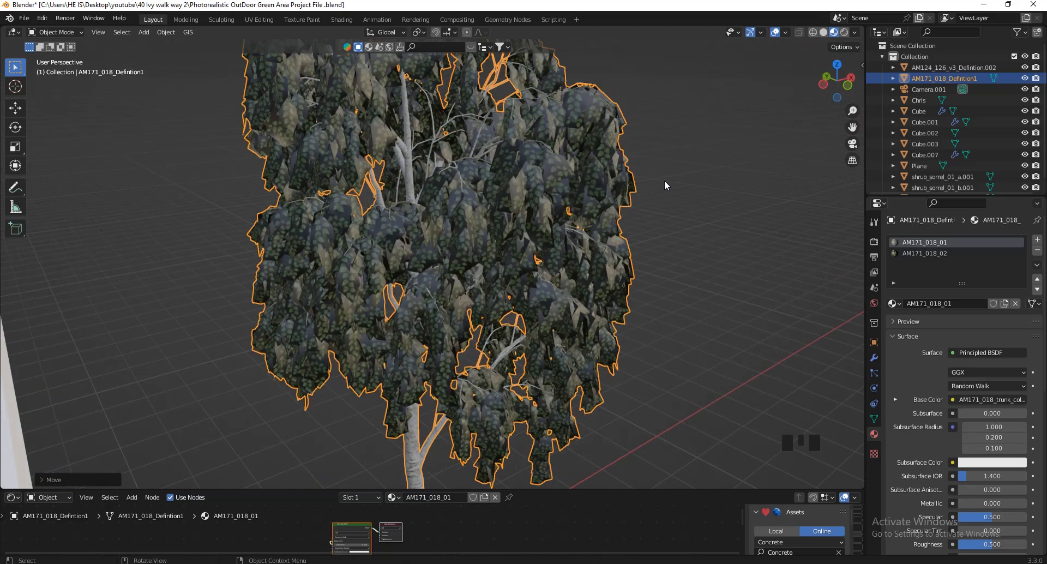
{"action": "left_click", "coordinate": [844, 33]}
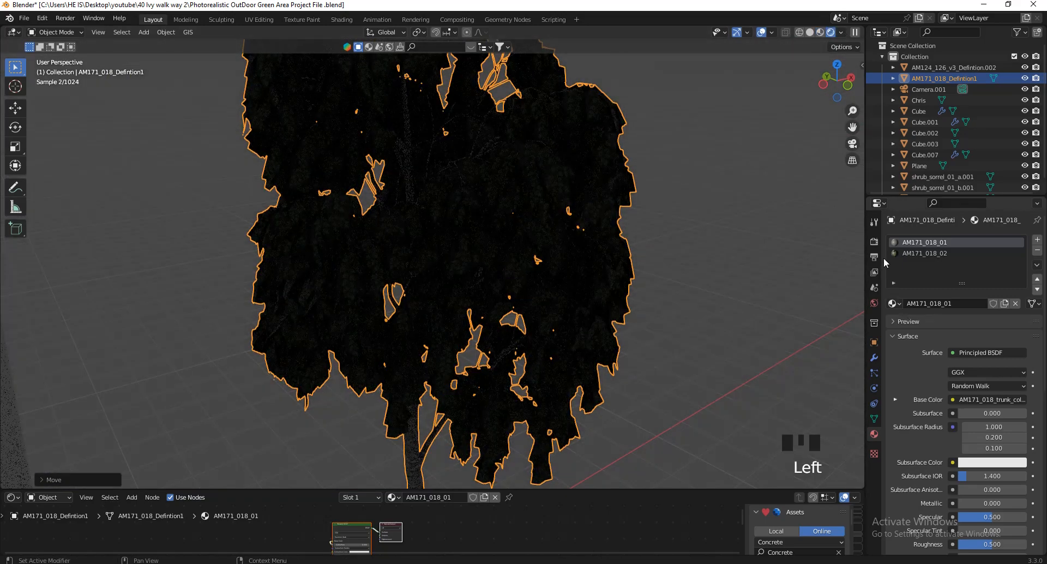
{"action": "left_click", "coordinate": [874, 241]}
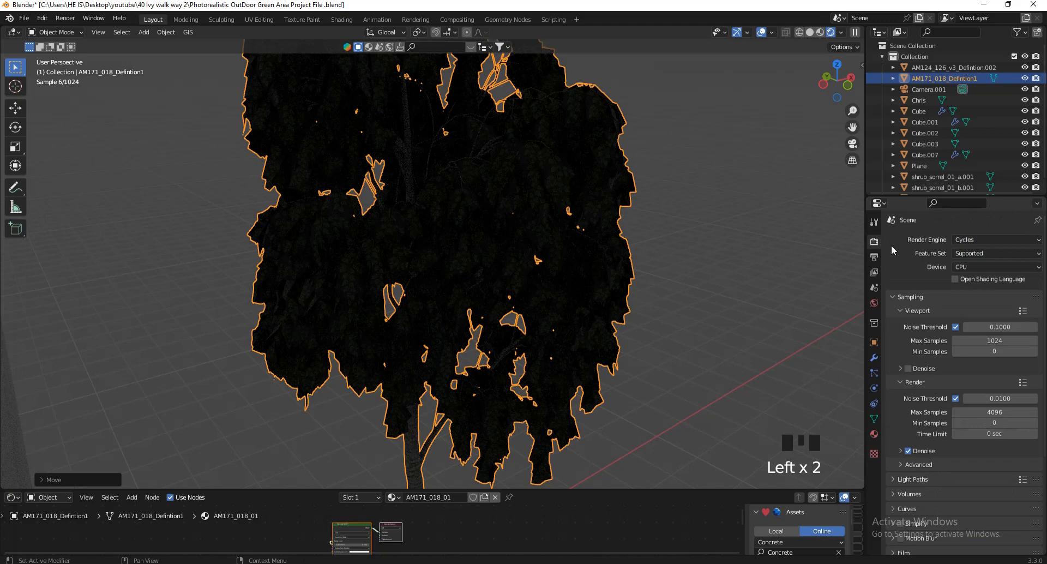
{"action": "left_click", "coordinate": [964, 267]}
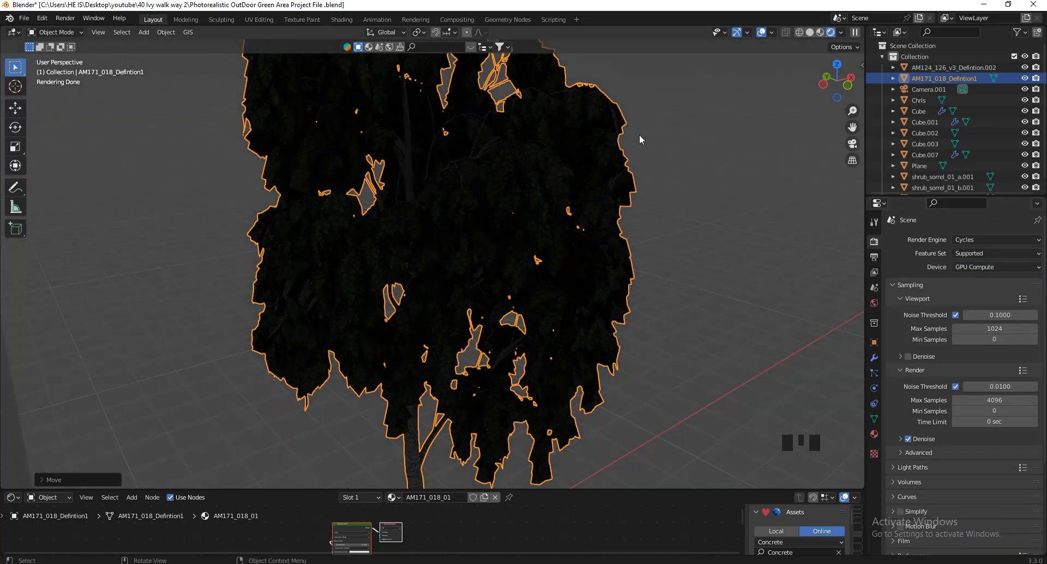
- Turn off Scene World for the rendered viewport so the built-in HDRI lights the tree
{"action": "left_click", "coordinate": [841, 32]}
{"action": "left_click", "coordinate": [840, 32]}
{"action": "left_click", "coordinate": [794, 99]}
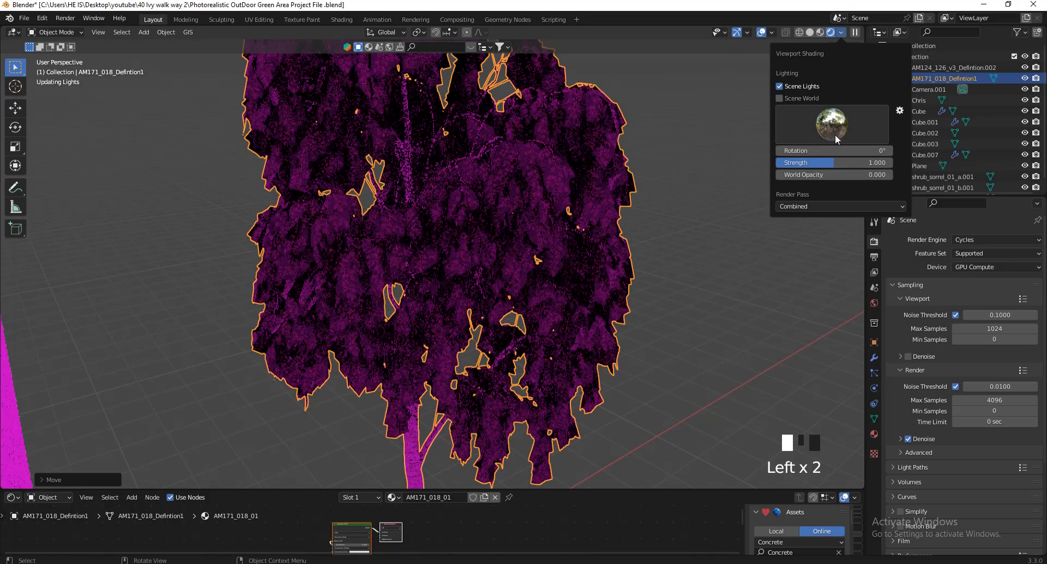
{"action": "scroll", "coordinate": [575, 218], "scroll_direction": "down", "scroll_amount": 3}
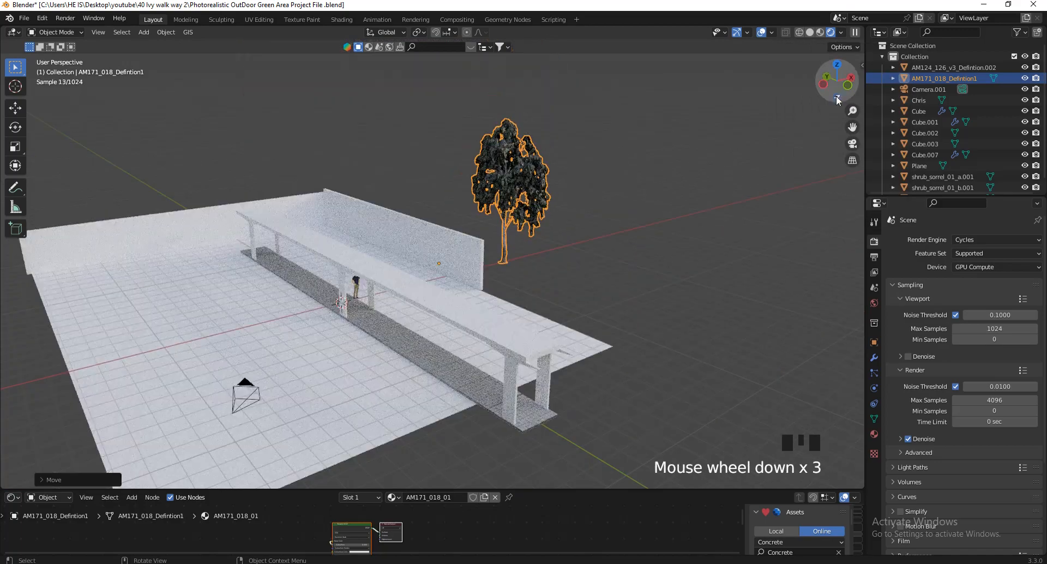
{"action": "left_click_drag", "start_coordinate": [834, 80], "coordinate": [824, 87]}
{"action": "scroll", "coordinate": [299, 127], "scroll_direction": "up", "scroll_amount": 2}
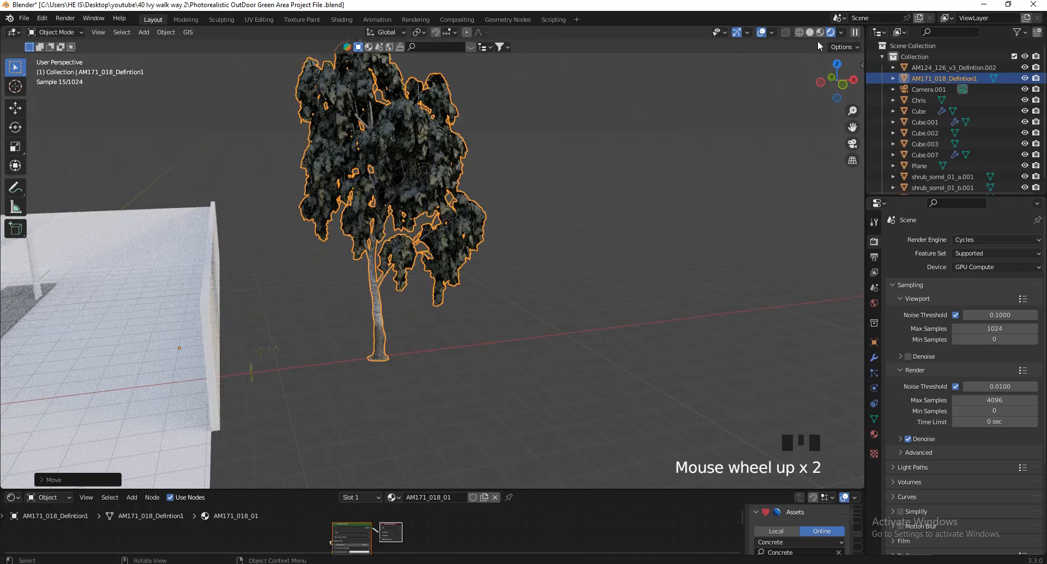
{"action": "scroll", "coordinate": [374, 292], "scroll_direction": "up", "scroll_amount": 1}
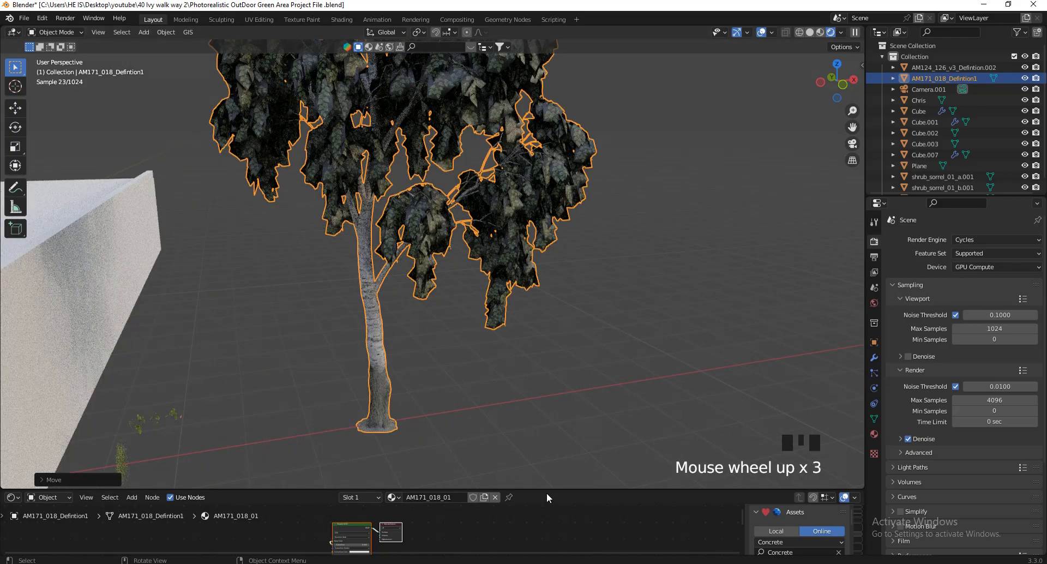
- Enlarge the shader node editor and select the tree's leaf material AM171_018_02
{"action": "left_click_drag", "start_coordinate": [547, 487], "coordinate": [546, 406]}
{"action": "scroll", "coordinate": [581, 256], "scroll_direction": "down", "scroll_amount": 1}
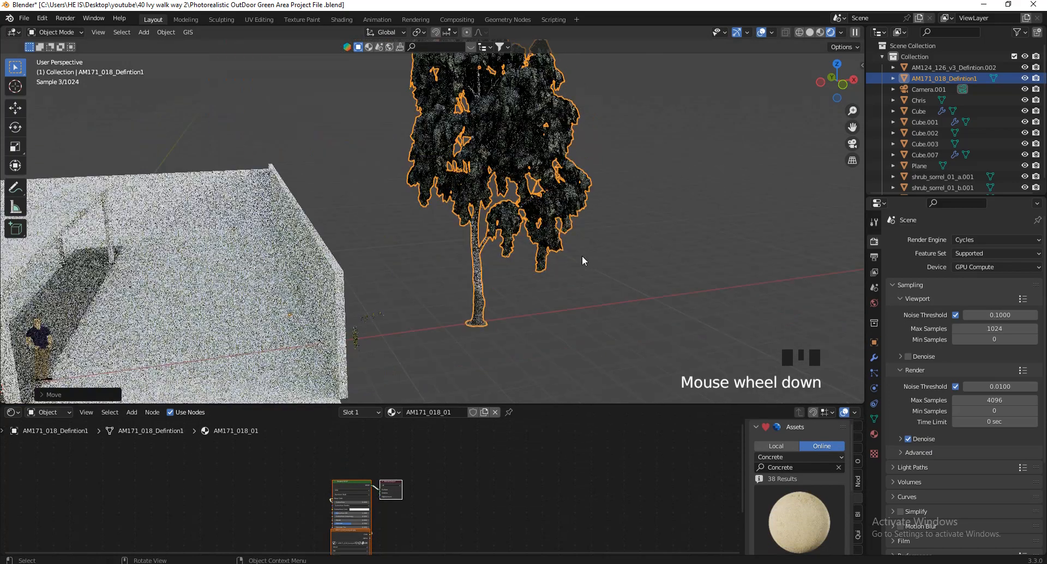
{"action": "left_click", "coordinate": [875, 434]}
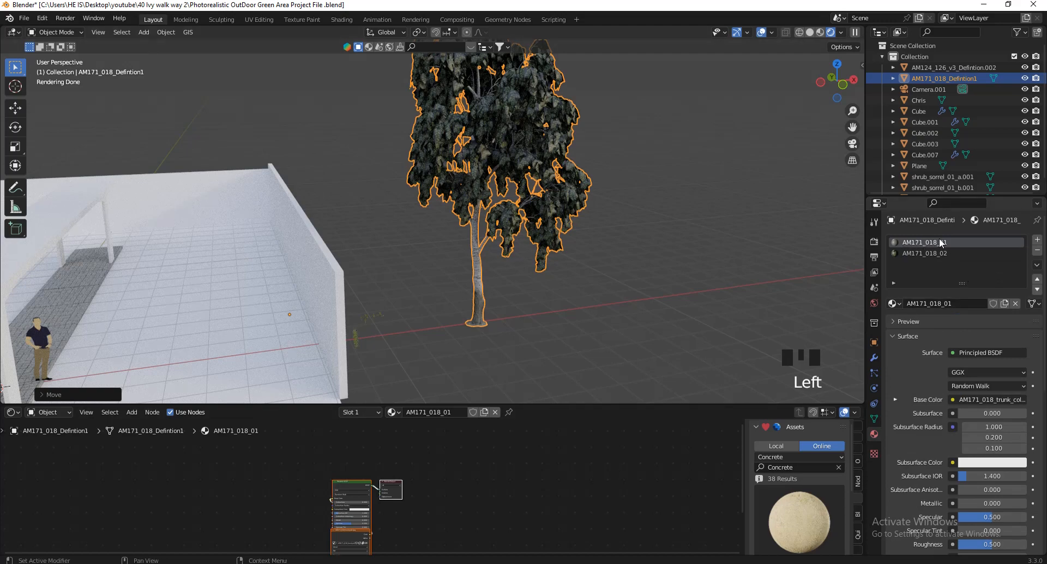
{"action": "left_click", "coordinate": [904, 253]}
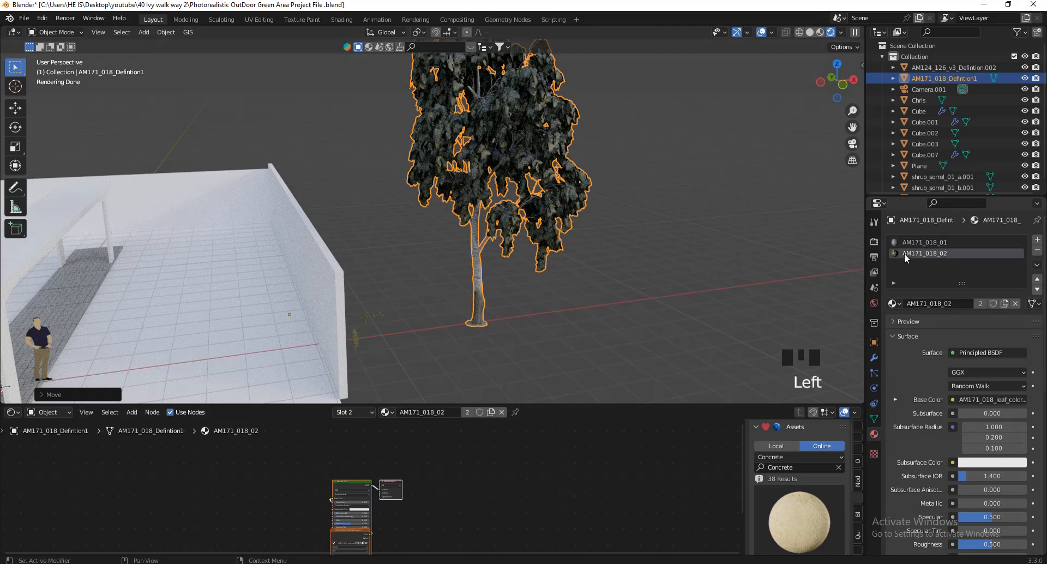
- Move the leaf image texture node out from over the Principled BSDF, leaving clear space between the two nodes
{"action": "scroll", "coordinate": [453, 539], "scroll_direction": "down", "scroll_amount": 8}
{"action": "scroll", "coordinate": [458, 529], "scroll_direction": "up", "scroll_amount": 5}
{"action": "left_click", "coordinate": [461, 500]}
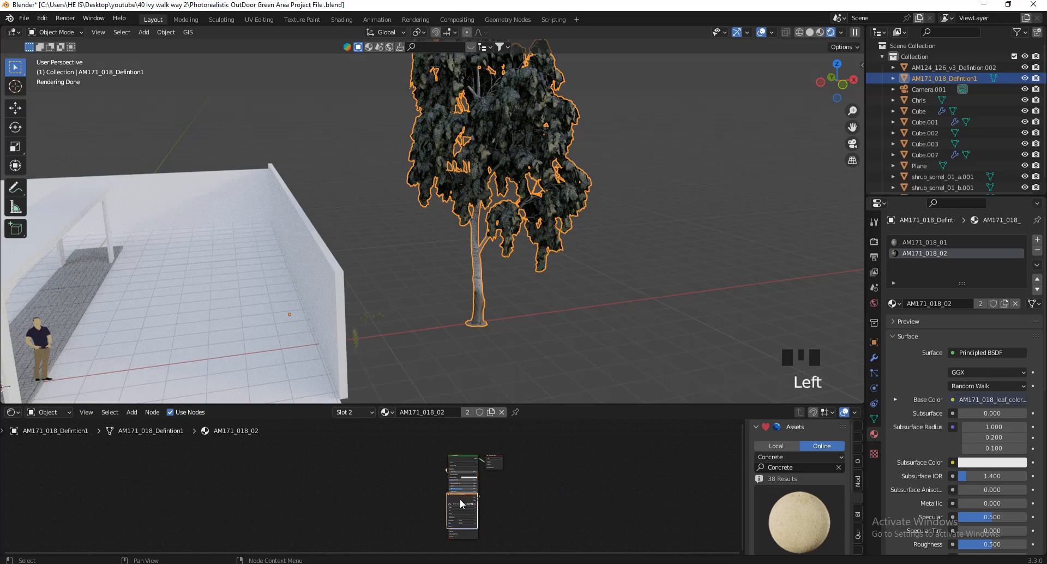
{"action": "key", "text": "g"}
{"action": "left_click", "coordinate": [374, 489]}
{"action": "scroll", "coordinate": [466, 221], "scroll_direction": "up", "scroll_amount": 5}
{"action": "scroll", "coordinate": [465, 220], "scroll_direction": "down", "scroll_amount": 3}
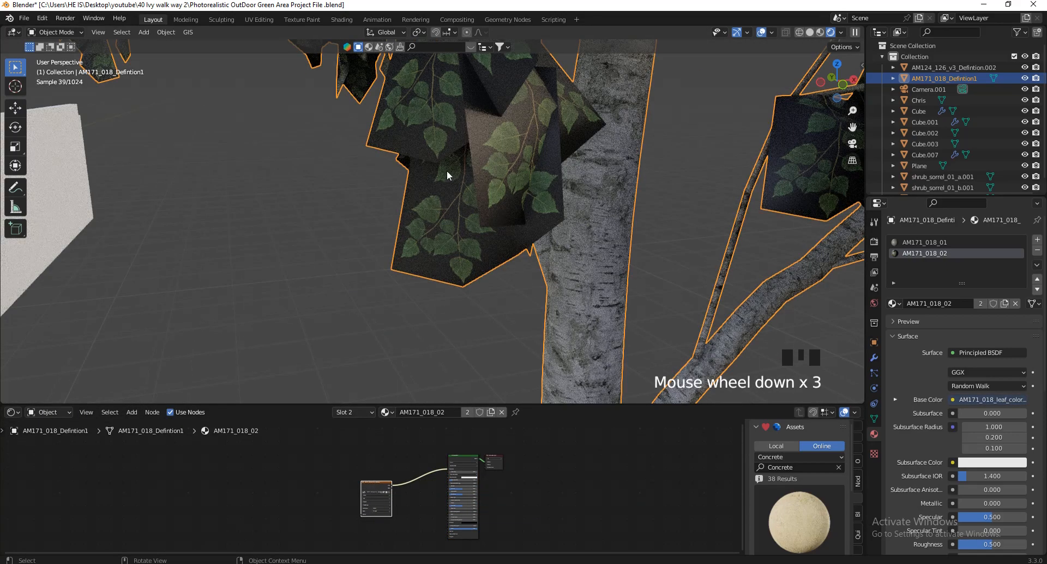
{"action": "scroll", "coordinate": [366, 486], "scroll_direction": "up", "scroll_amount": 5}
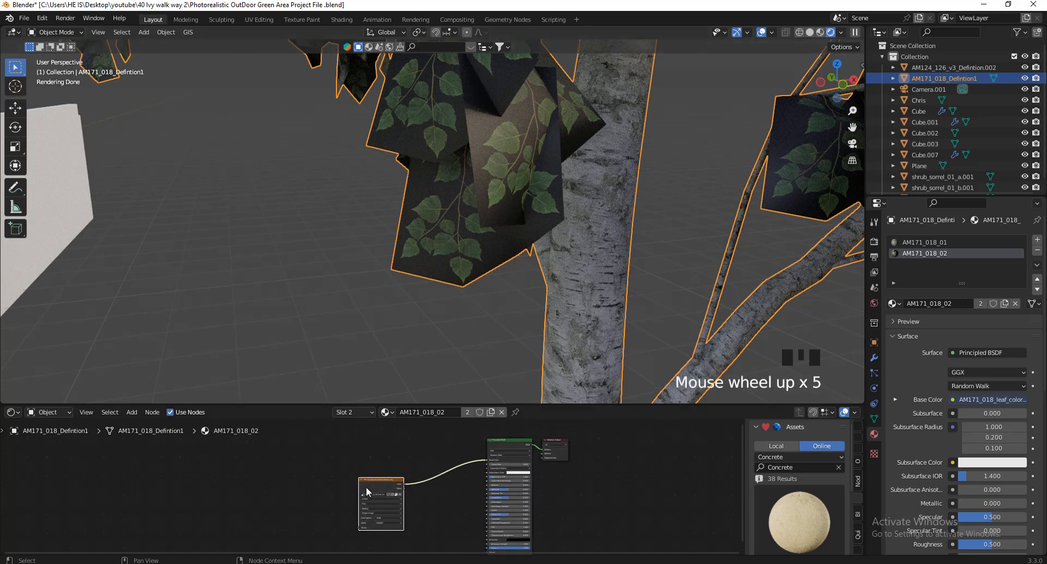
{"action": "left_click_drag", "start_coordinate": [366, 486], "coordinate": [322, 478]}
{"action": "scroll", "coordinate": [428, 480], "scroll_direction": "down", "scroll_amount": 4}
{"action": "scroll", "coordinate": [414, 499], "scroll_direction": "down", "scroll_amount": 1}
{"action": "scroll", "coordinate": [373, 466], "scroll_direction": "up", "scroll_amount": 4}
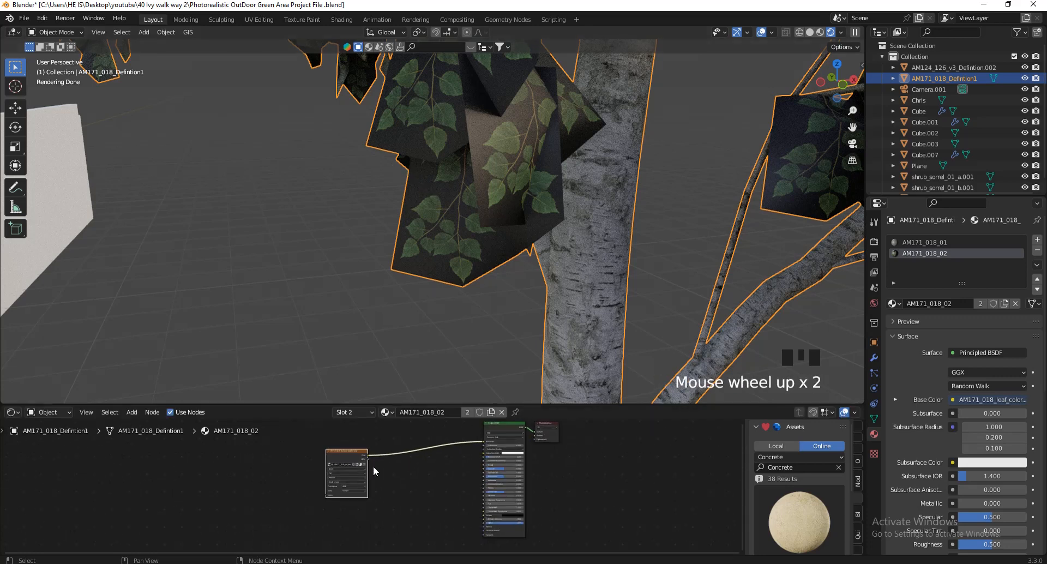
- Connect the leaf image texture's Alpha output to the Principled BSDF's Alpha input and check the leaves on the tree
{"action": "left_click", "coordinate": [367, 459]}
{"action": "scroll", "coordinate": [416, 499], "scroll_direction": "up", "scroll_amount": 4}
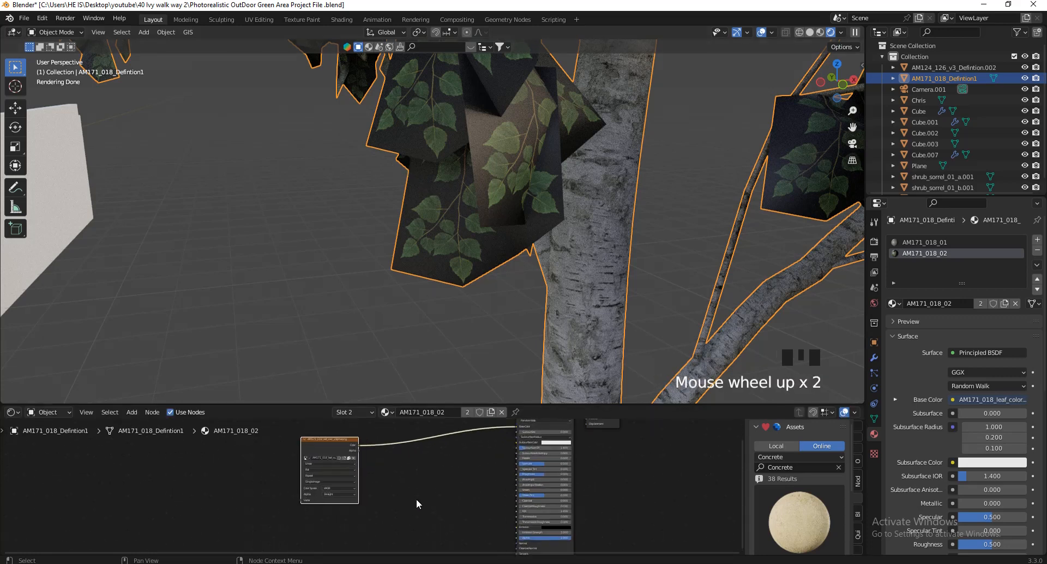
{"action": "left_click_drag", "start_coordinate": [350, 445], "coordinate": [535, 508]}
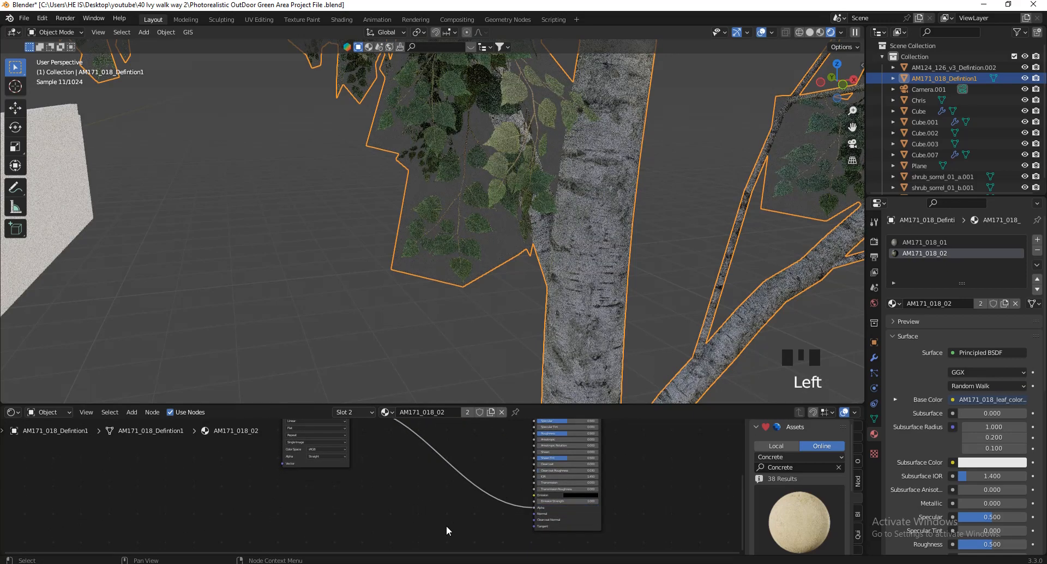
{"action": "left_click", "coordinate": [359, 322]}
{"action": "scroll", "coordinate": [391, 313], "scroll_direction": "down", "scroll_amount": 5}
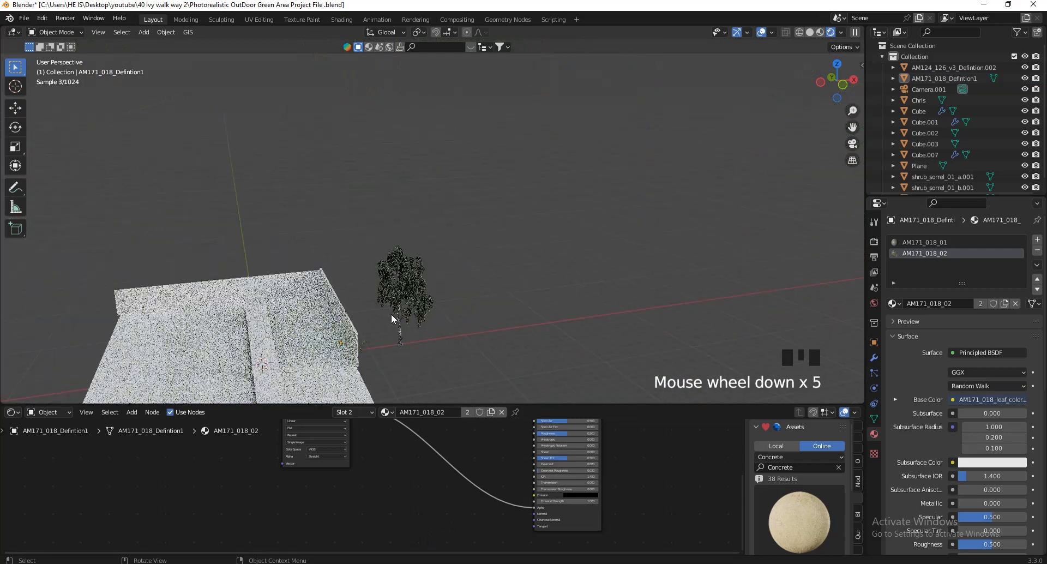
{"action": "scroll", "coordinate": [391, 313], "scroll_direction": "up", "scroll_amount": 4}
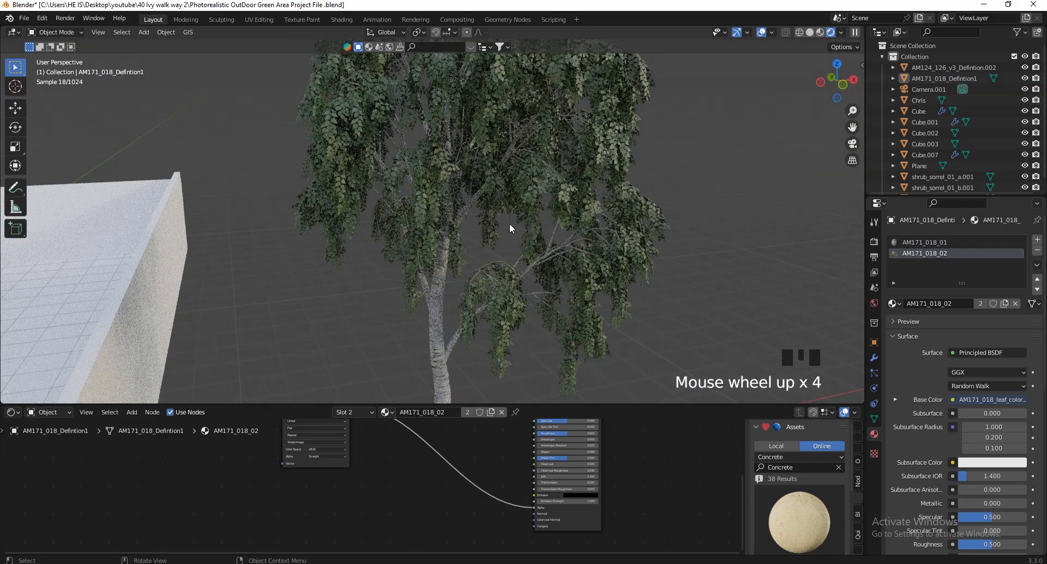
- Move the Material Output node farther from the Principled BSDF to make room for more nodes
{"action": "scroll", "coordinate": [412, 525], "scroll_direction": "down", "scroll_amount": 10}
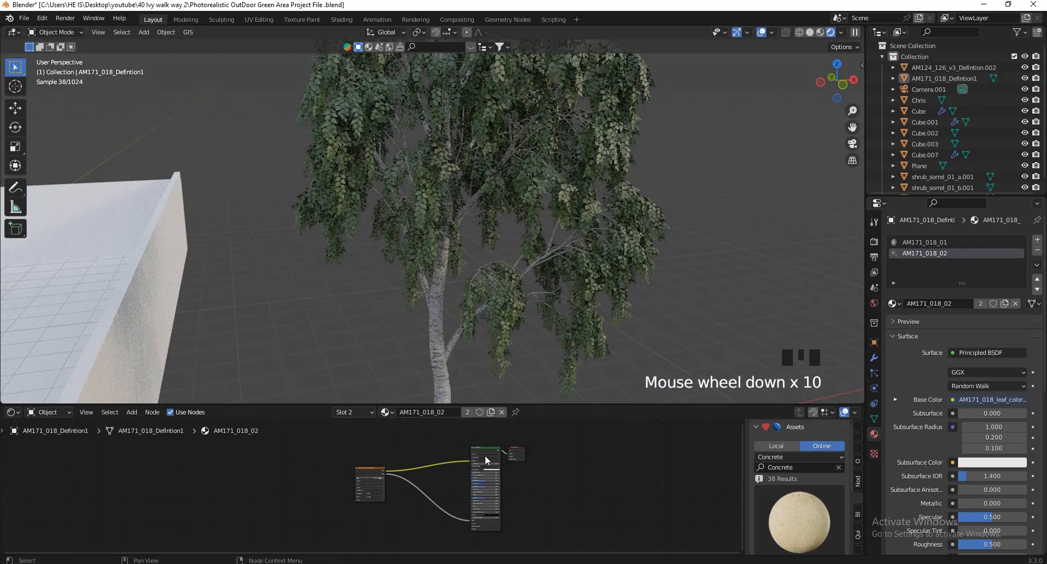
{"action": "scroll", "coordinate": [485, 454], "scroll_direction": "up", "scroll_amount": 2}
{"action": "left_click", "coordinate": [521, 451]}
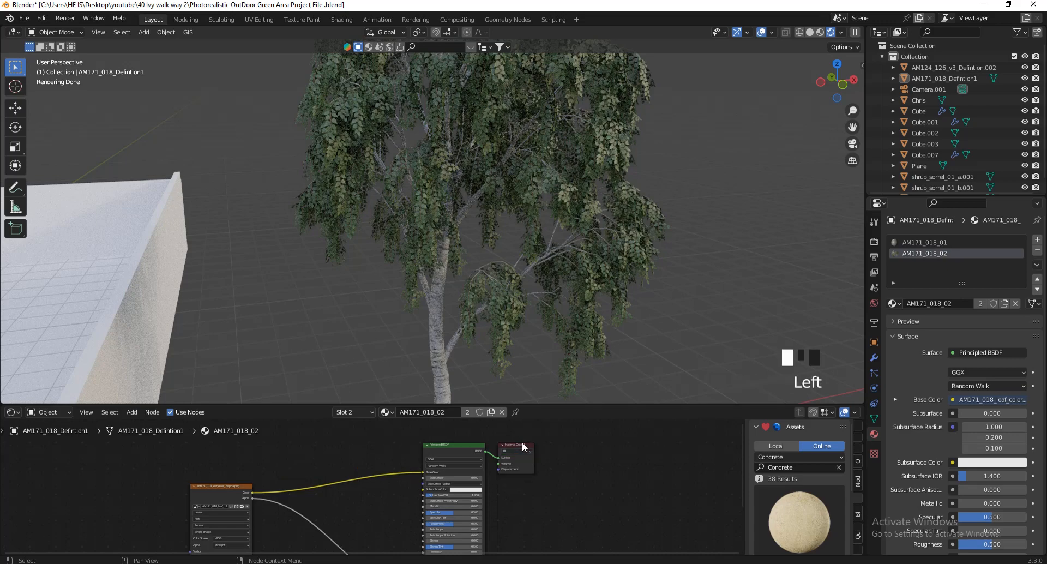
{"action": "left_click", "coordinate": [522, 445]}
{"action": "key", "text": "g"}
{"action": "left_click", "coordinate": [581, 446]}
{"action": "scroll", "coordinate": [525, 506], "scroll_direction": "down", "scroll_amount": 5}
{"action": "scroll", "coordinate": [521, 449], "scroll_direction": "up", "scroll_amount": 5}
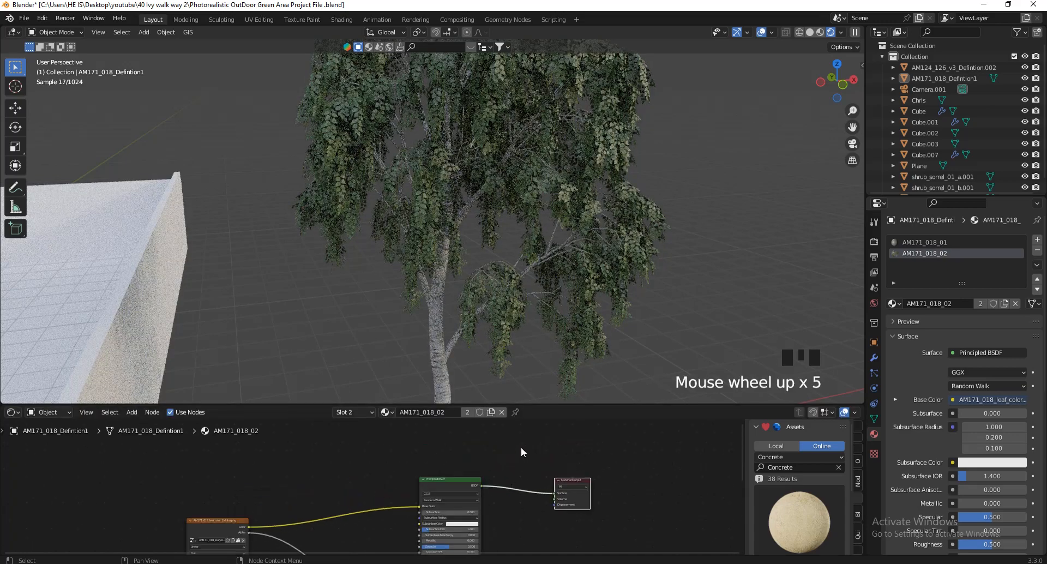
- Add a Translucent BSDF node to the leaf material and place it above the Principled BSDF
{"action": "scroll", "coordinate": [515, 450], "scroll_direction": "up", "scroll_amount": 1}
{"action": "key", "text": "shift+a"}
{"action": "type", "text": "tr"}
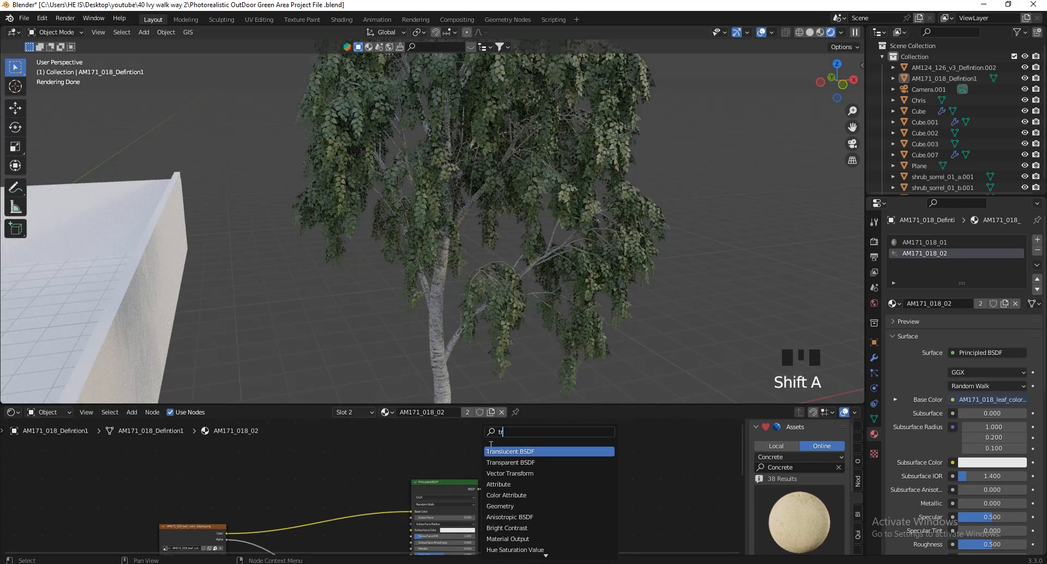
{"action": "left_click", "coordinate": [510, 452]}
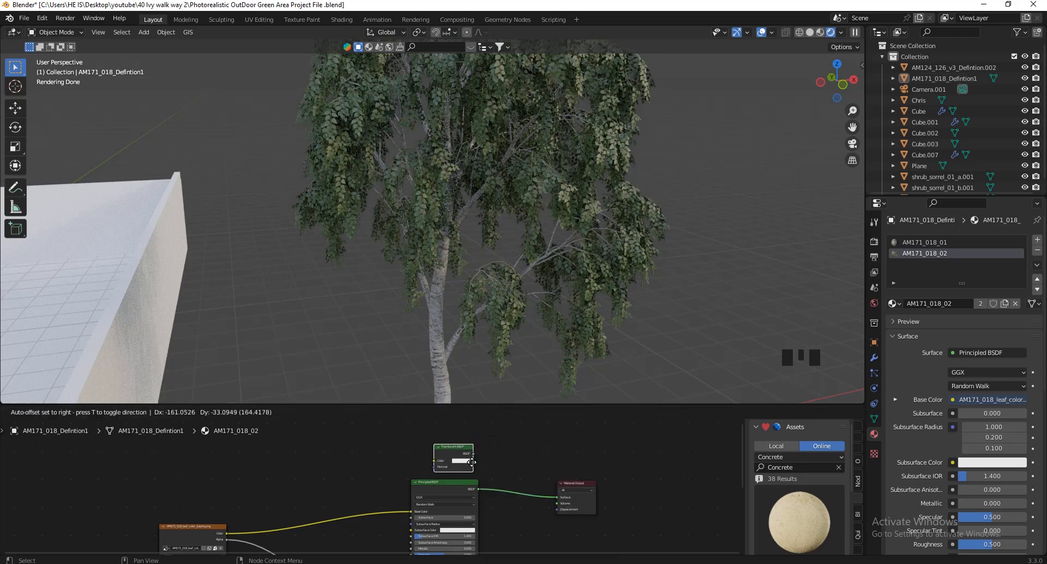
{"action": "left_click", "coordinate": [512, 465]}
- Insert an Add Shader node on the link between the Principled BSDF and the Material Output
{"action": "key", "text": "shift+a"}
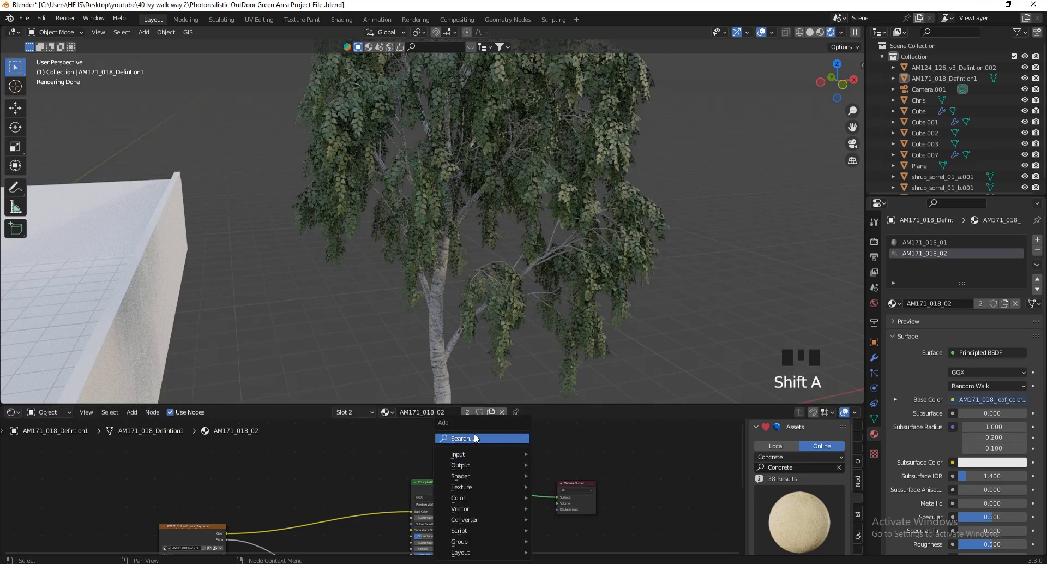
{"action": "key", "text": "shift+a"}
{"action": "type", "text": "add"}
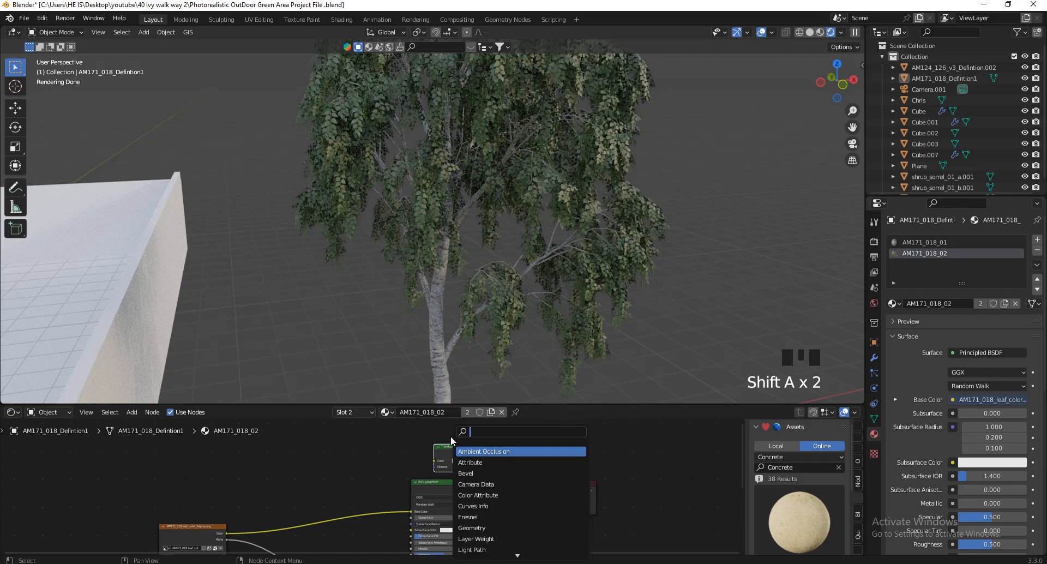
{"action": "left_click", "coordinate": [476, 451]}
{"action": "left_click", "coordinate": [524, 483]}
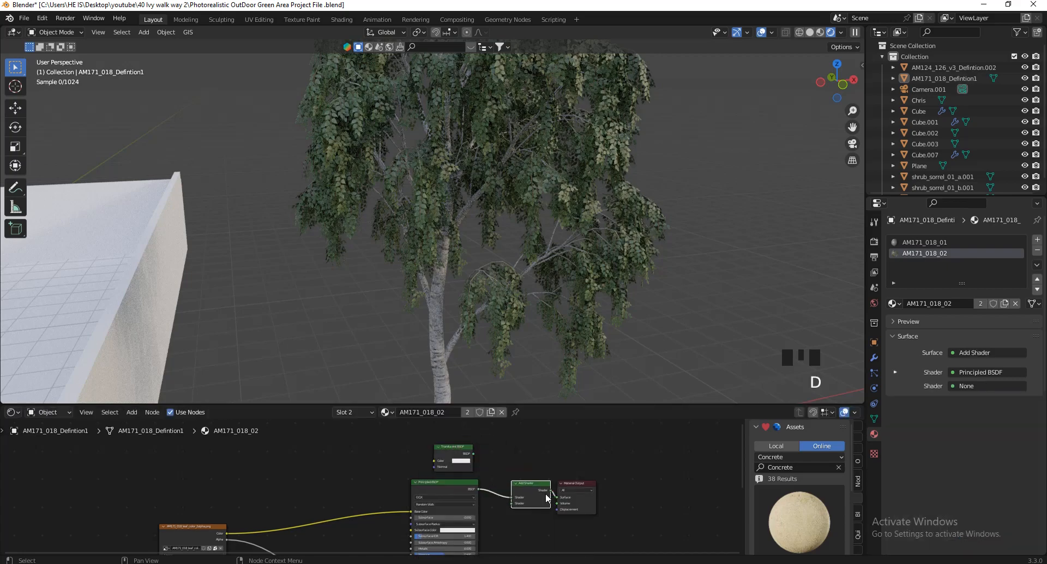
- Connect the Translucent BSDF to the Add Shader's free input and the leaf texture's Color output to the Translucent BSDF's Color
{"action": "scroll", "coordinate": [477, 464], "scroll_direction": "up", "scroll_amount": 5}
{"action": "left_click_drag", "start_coordinate": [468, 440], "coordinate": [517, 507]}
{"action": "scroll", "coordinate": [501, 503], "scroll_direction": "down", "scroll_amount": 3}
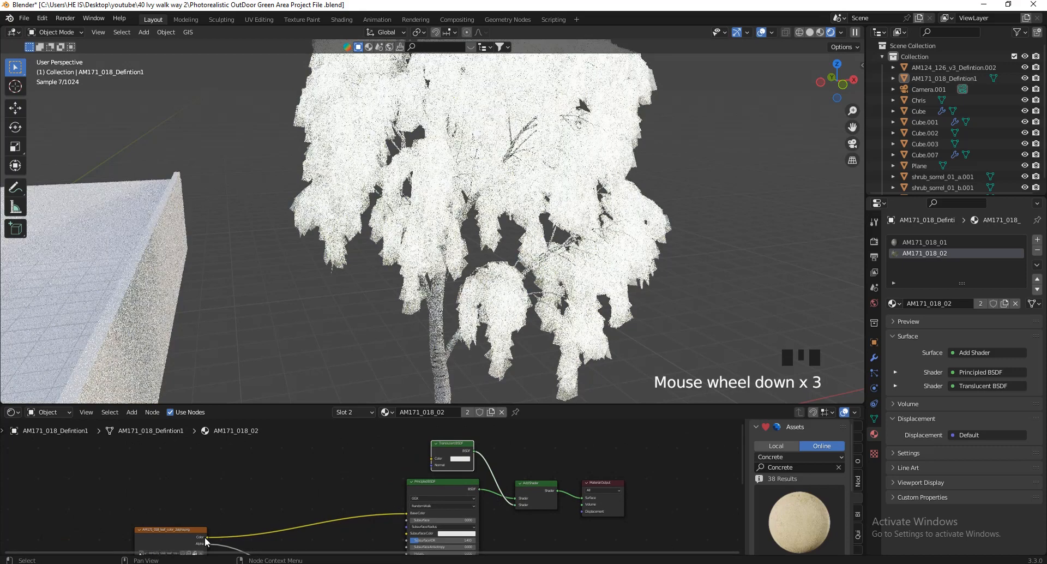
{"action": "left_click_drag", "start_coordinate": [207, 537], "coordinate": [430, 455]}
{"action": "scroll", "coordinate": [338, 469], "scroll_direction": "down", "scroll_amount": 10}
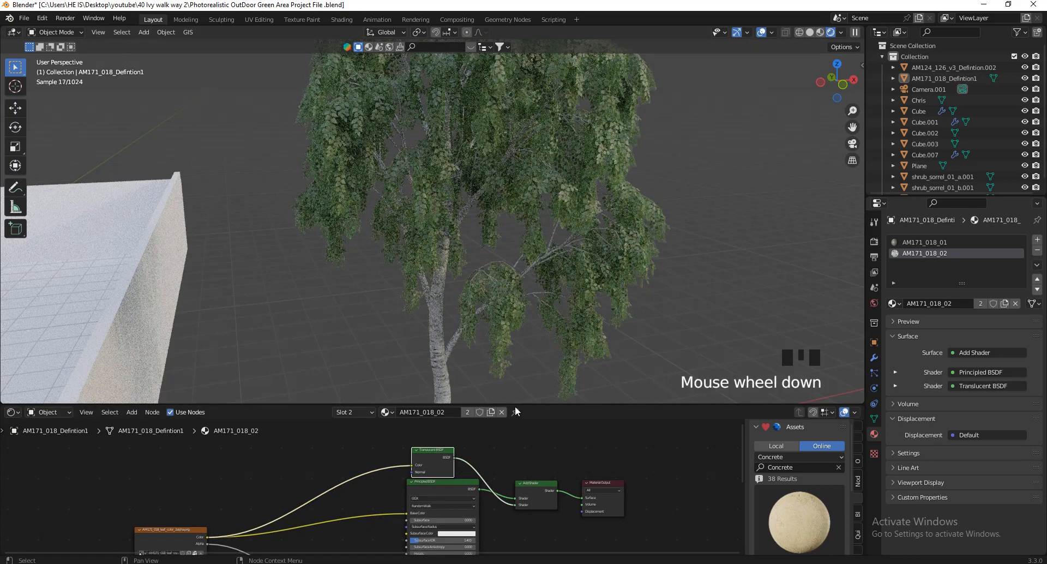
- Move the leaf image texture node farther from the shader nodes to make room between them
{"action": "scroll", "coordinate": [251, 496], "scroll_direction": "up", "scroll_amount": 5}
{"action": "left_click_drag", "start_coordinate": [250, 496], "coordinate": [169, 497]}
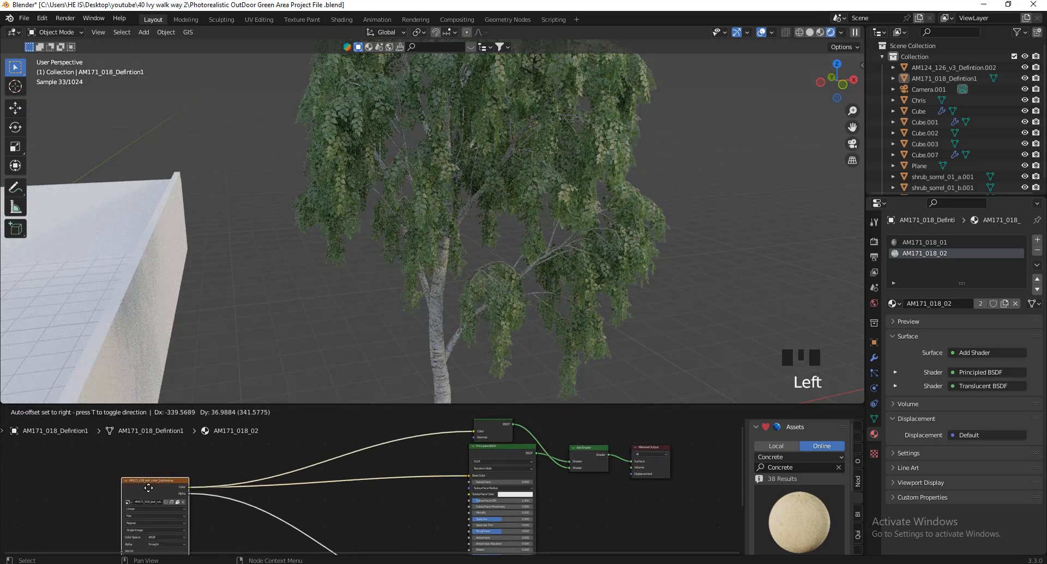
{"action": "scroll", "coordinate": [379, 473], "scroll_direction": "down", "scroll_amount": 7}
{"action": "scroll", "coordinate": [365, 450], "scroll_direction": "up", "scroll_amount": 5}
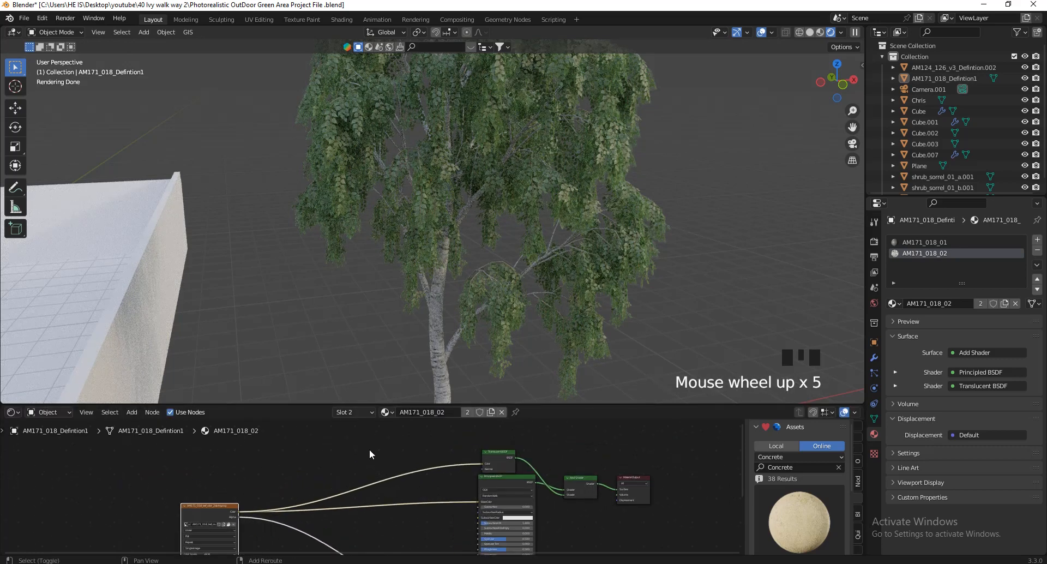
- Insert an RGB Curves node between the leaf texture and the Translucent BSDF, and connect its output to the Principled BSDF's Base Color too
{"action": "key", "text": "shift+a"}
{"action": "type", "text": "rgb"}
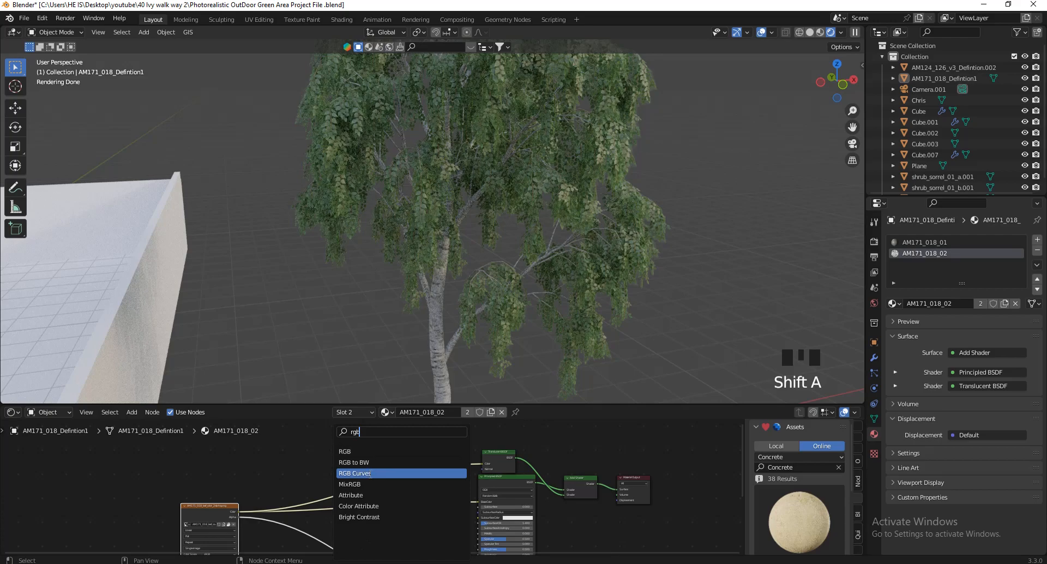
{"action": "left_click", "coordinate": [355, 473]}
{"action": "left_click", "coordinate": [357, 441]}
{"action": "scroll", "coordinate": [366, 435], "scroll_direction": "up", "scroll_amount": 4}
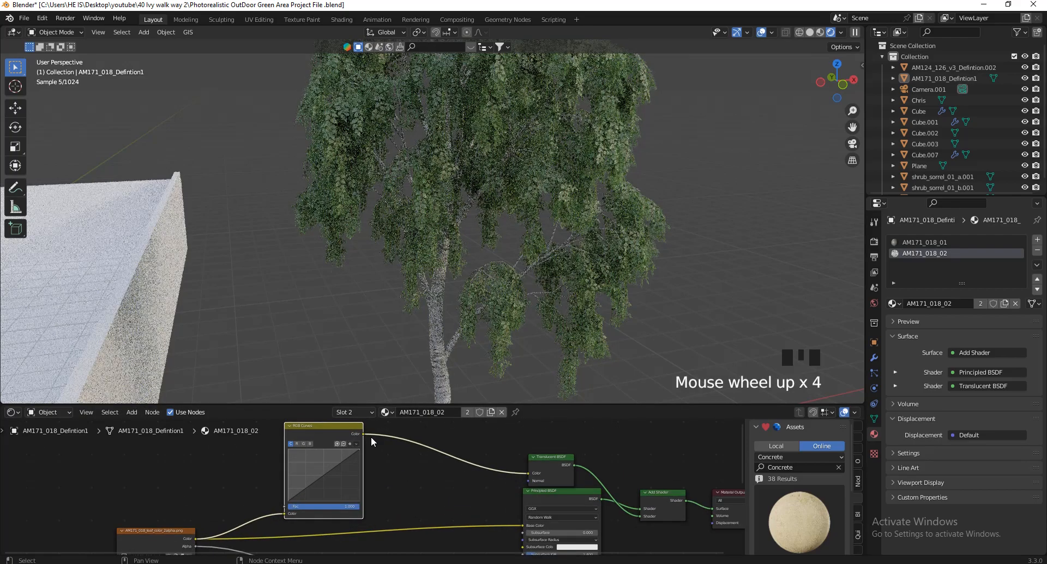
{"action": "left_click_drag", "start_coordinate": [364, 433], "coordinate": [523, 521]}
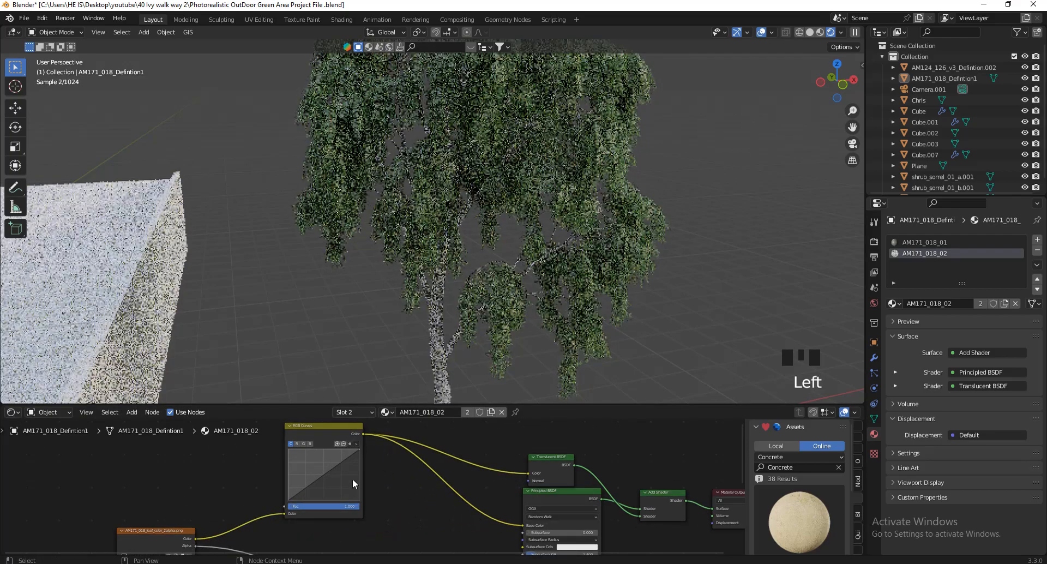
- Lower the midpoint of the combined RGB curve to about 0.53, 0.40 and raise the green curve's midpoint to about 0.42, 0.56
{"action": "scroll", "coordinate": [349, 478], "scroll_direction": "up", "scroll_amount": 2}
{"action": "left_click_drag", "start_coordinate": [321, 474], "coordinate": [323, 480]}
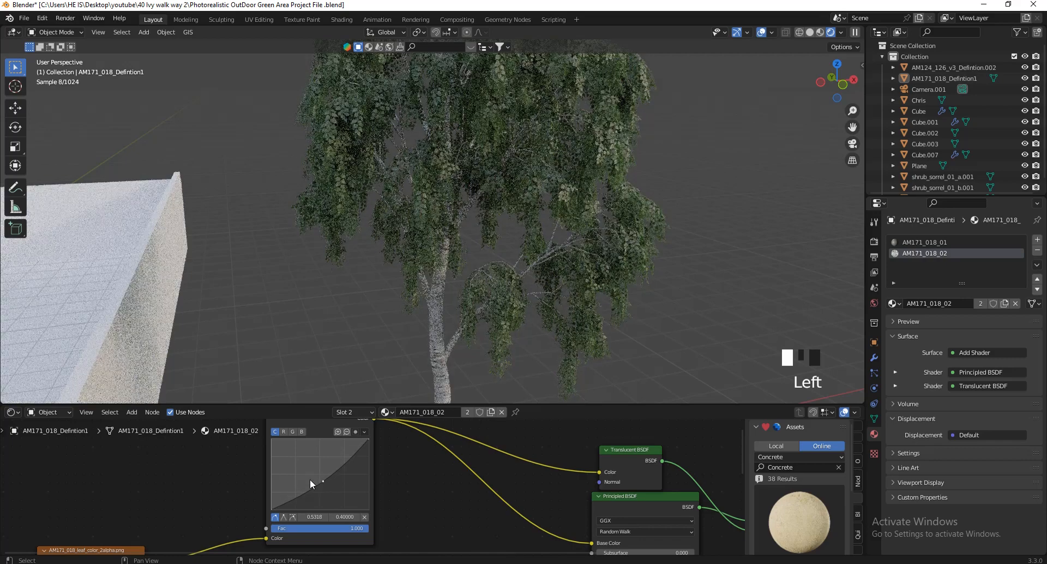
{"action": "left_click", "coordinate": [291, 431]}
{"action": "scroll", "coordinate": [308, 451], "scroll_direction": "up", "scroll_amount": 4}
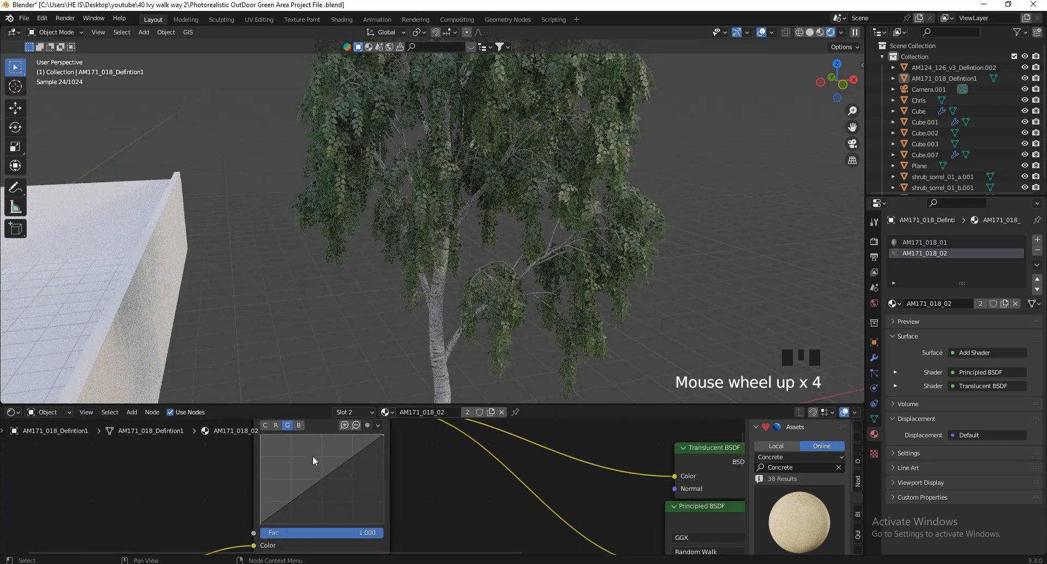
{"action": "scroll", "coordinate": [301, 452], "scroll_direction": "down", "scroll_amount": 3}
{"action": "scroll", "coordinate": [311, 463], "scroll_direction": "up", "scroll_amount": 2}
{"action": "left_click_drag", "start_coordinate": [328, 486], "coordinate": [319, 483]}
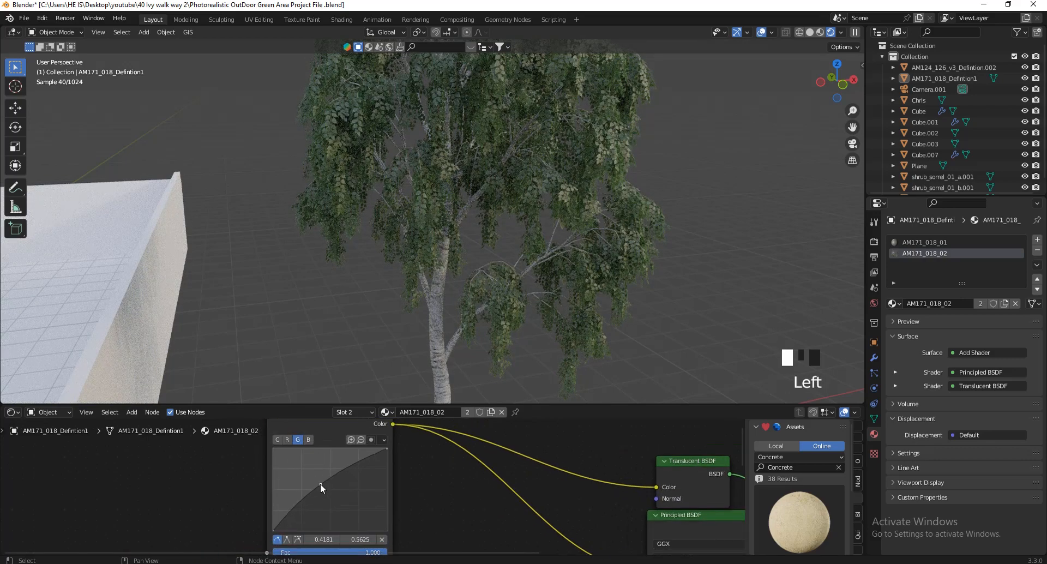
{"action": "left_click", "coordinate": [319, 483], "text": "shift"}
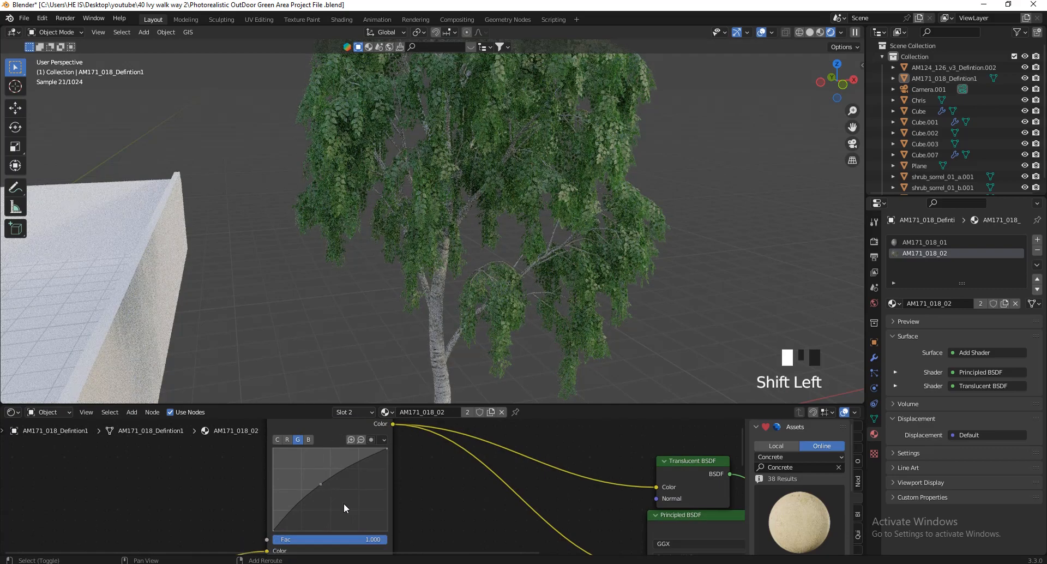
- Raise the red curve's midpoint to about 0.41, 0.54 and check the leaf color on the tree
{"action": "left_click", "coordinate": [287, 440]}
{"action": "left_click", "coordinate": [327, 484], "text": "shift"}
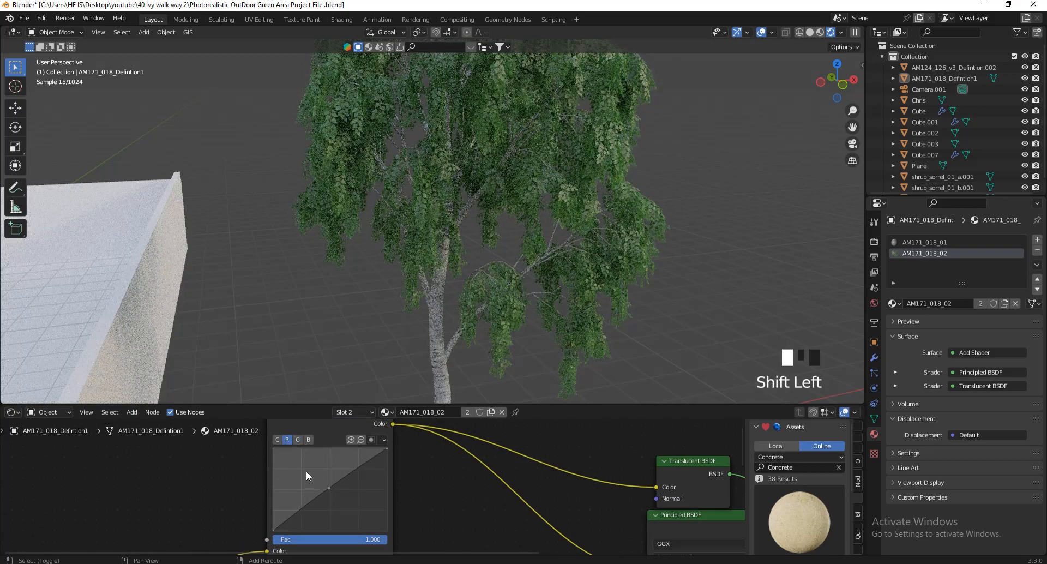
{"action": "left_click", "coordinate": [323, 486]}
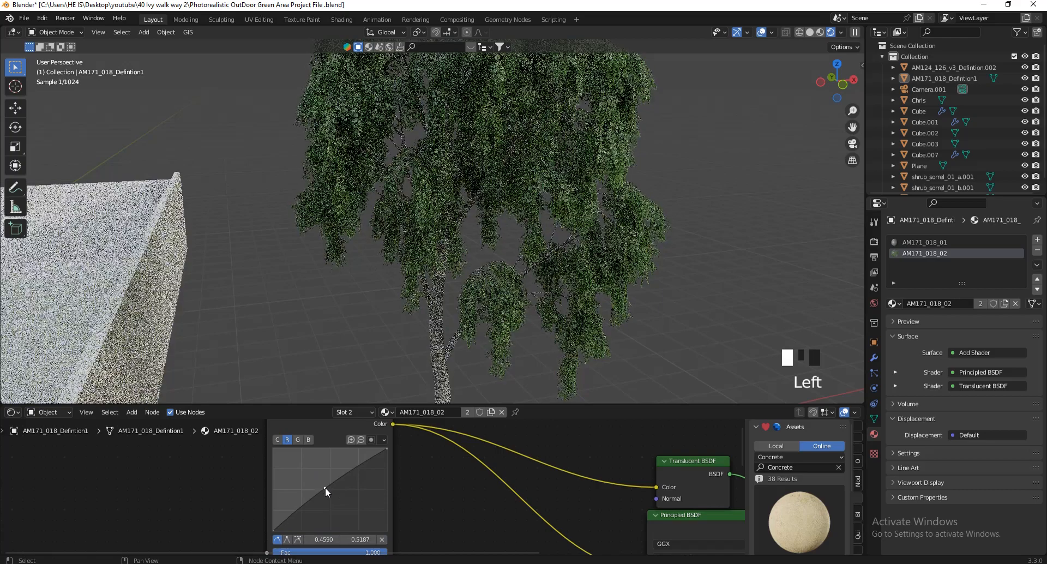
{"action": "left_click_drag", "start_coordinate": [325, 486], "coordinate": [319, 485]}
{"action": "scroll", "coordinate": [500, 244], "scroll_direction": "down", "scroll_amount": 2}
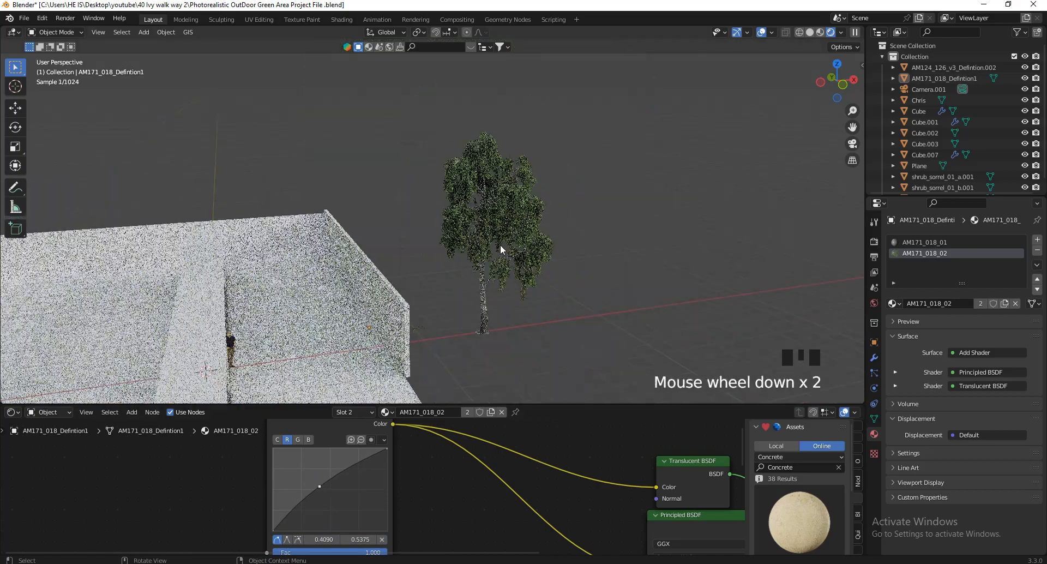
{"action": "scroll", "coordinate": [512, 254], "scroll_direction": "up", "scroll_amount": 3}
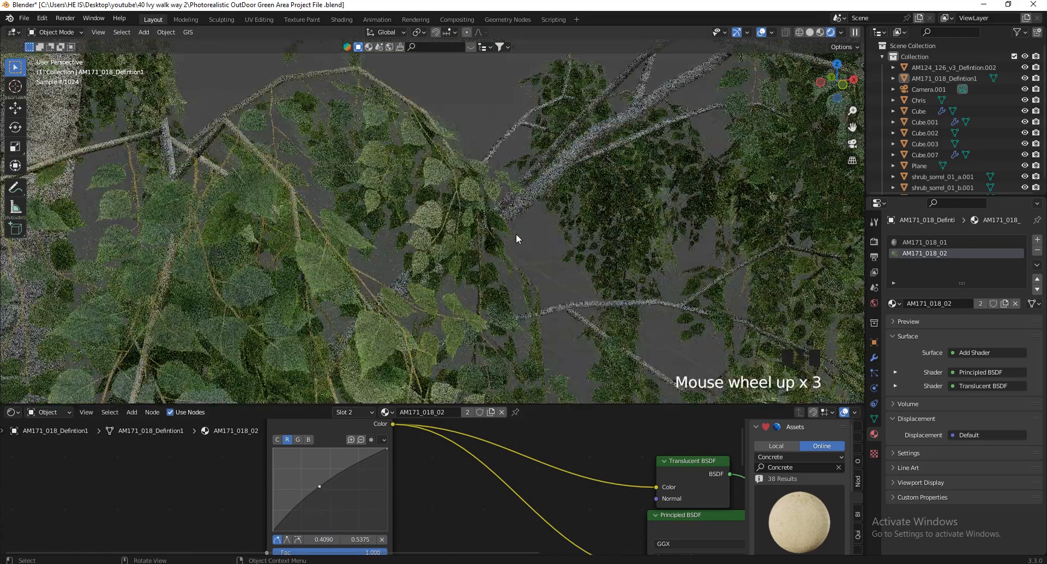
{"action": "scroll", "coordinate": [508, 171], "scroll_direction": "down", "scroll_amount": 1}
{"action": "scroll", "coordinate": [372, 465], "scroll_direction": "down", "scroll_amount": 2}
{"action": "scroll", "coordinate": [502, 476], "scroll_direction": "down", "scroll_amount": 5}
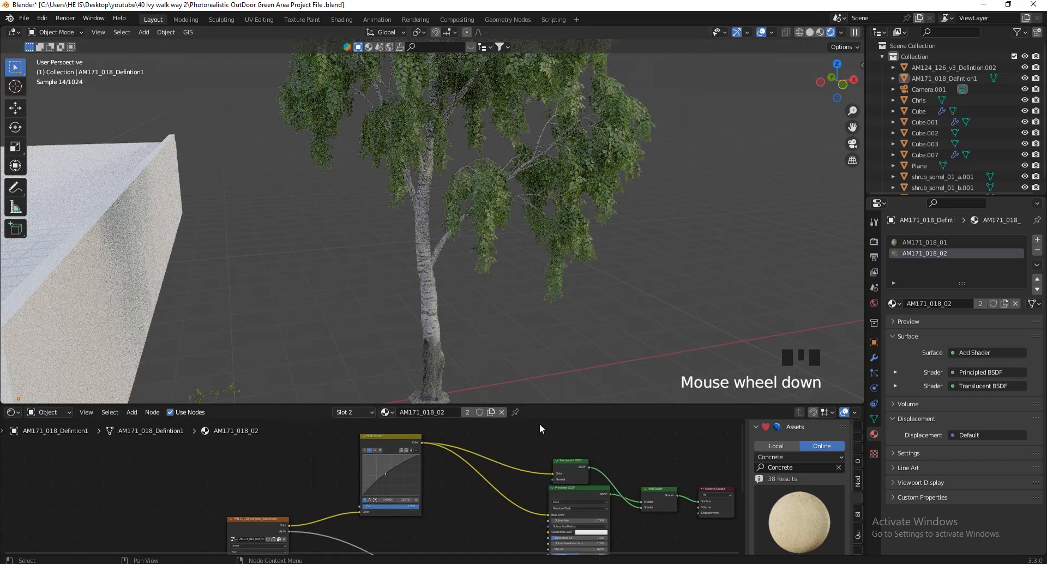
- Move the leaf texture node down and add a ColorRamp node with its Color output connected to the Principled BSDF's Roughness
{"action": "scroll", "coordinate": [501, 472], "scroll_direction": "down", "scroll_amount": 3}
{"action": "left_click_drag", "start_coordinate": [378, 483], "coordinate": [364, 515]}
{"action": "scroll", "coordinate": [521, 505], "scroll_direction": "up", "scroll_amount": 7}
{"action": "key", "text": "shift+a"}
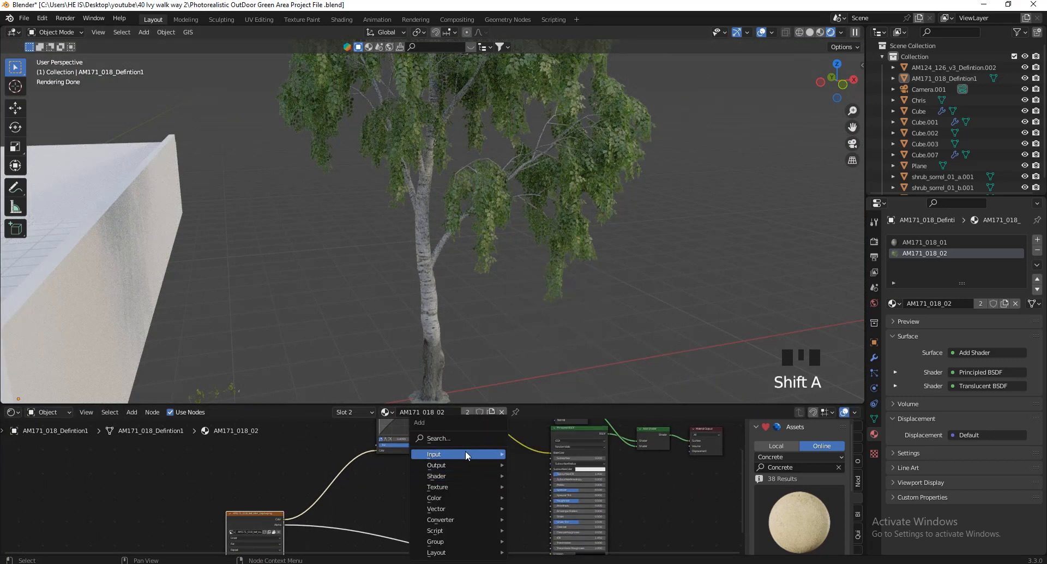
{"action": "type", "text": "colo"}
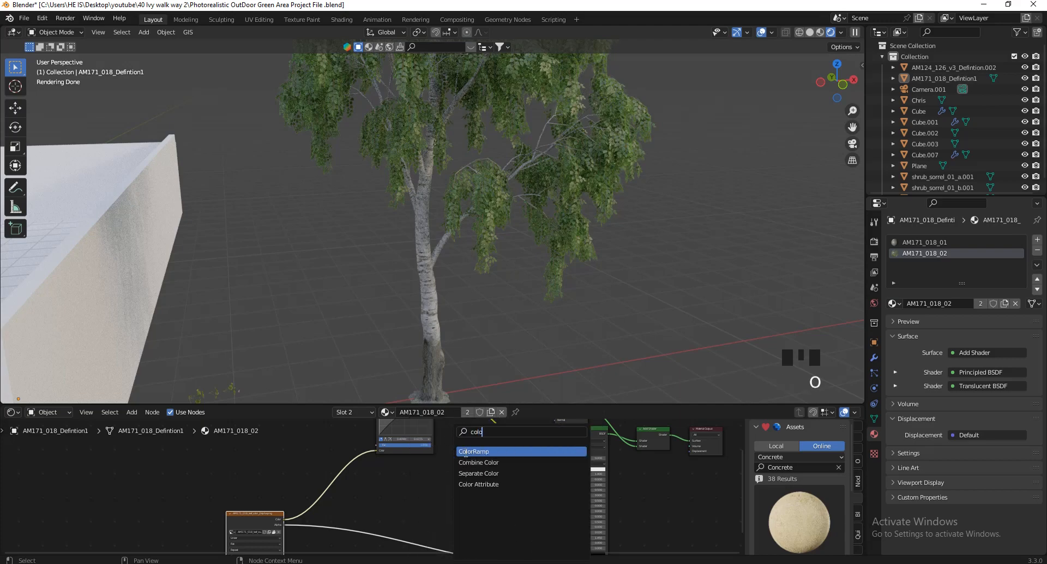
{"action": "left_click", "coordinate": [466, 452]}
{"action": "scroll", "coordinate": [493, 479], "scroll_direction": "up", "scroll_amount": 9}
{"action": "left_click_drag", "start_coordinate": [496, 473], "coordinate": [500, 479]}
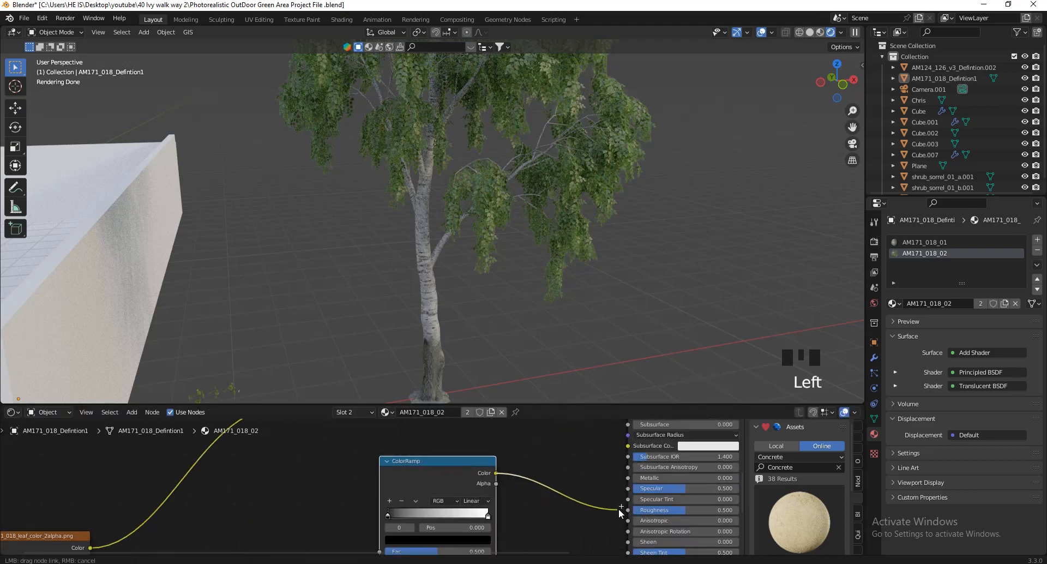
{"action": "left_click_drag", "start_coordinate": [619, 508], "coordinate": [624, 509]}
- Connect the leaf texture's Color output to the ColorRamp's Fac input and check the leaf reflections up close
{"action": "scroll", "coordinate": [591, 469], "scroll_direction": "down", "scroll_amount": 6}
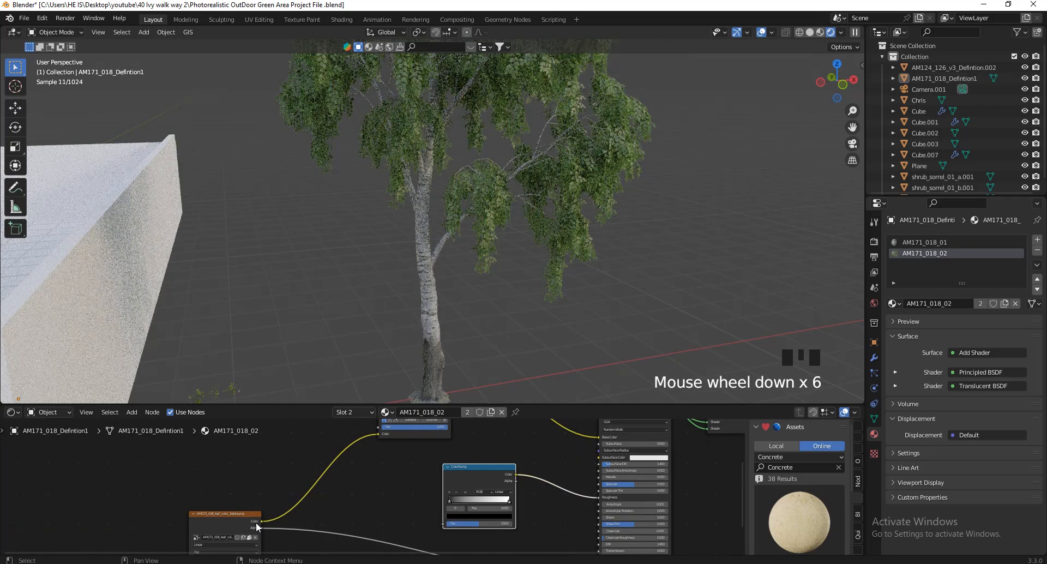
{"action": "left_click_drag", "start_coordinate": [257, 525], "coordinate": [443, 522]}
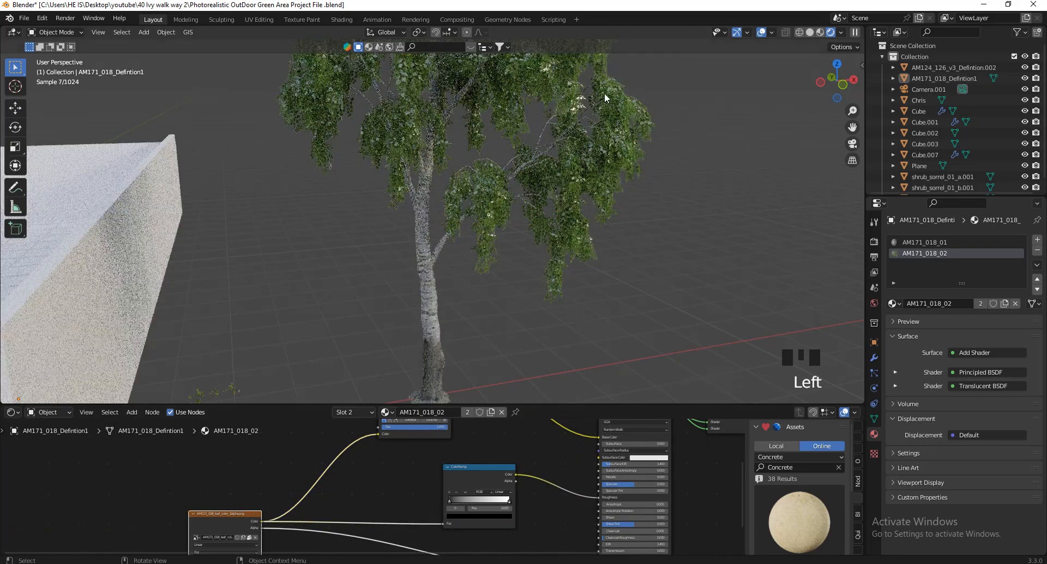
{"action": "scroll", "coordinate": [601, 91], "scroll_direction": "up", "scroll_amount": 3}
{"action": "scroll", "coordinate": [584, 100], "scroll_direction": "down", "scroll_amount": 2}
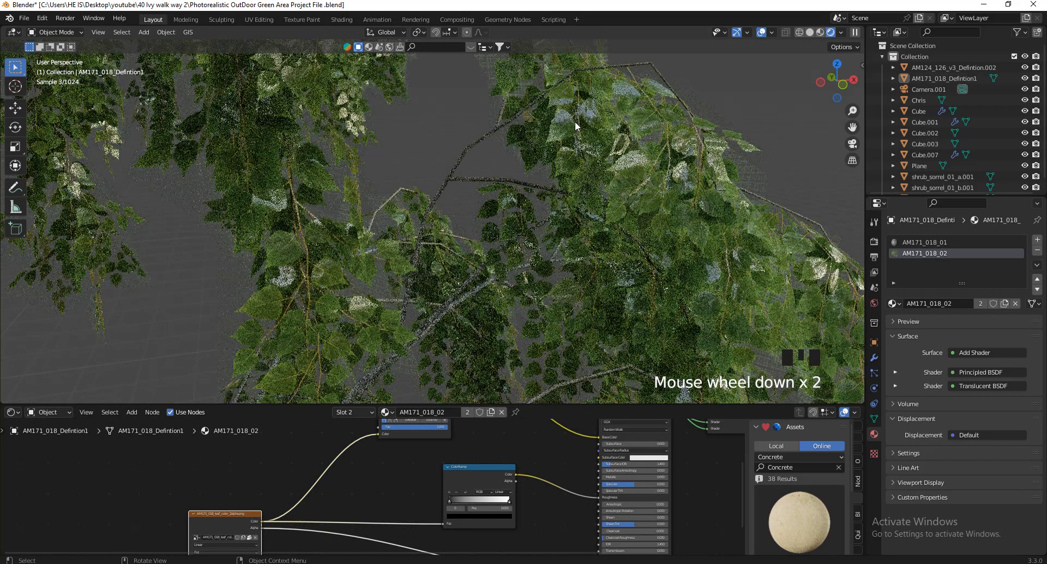
- Change the ColorRamp's black stop to a light grey to make the leaves less glossy
{"action": "scroll", "coordinate": [483, 498], "scroll_direction": "up", "scroll_amount": 4}
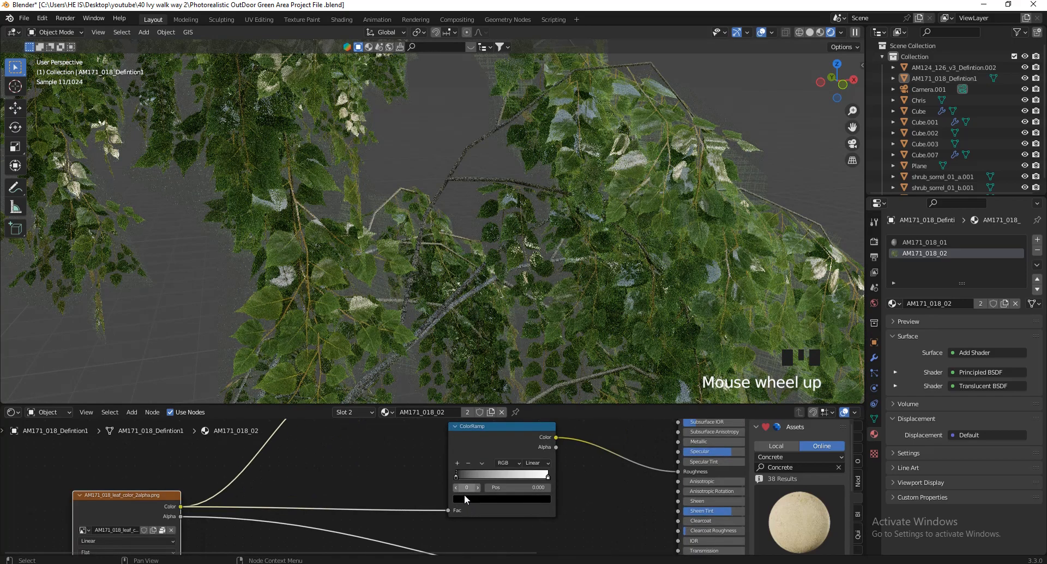
{"action": "left_click", "coordinate": [456, 478]}
{"action": "left_click", "coordinate": [487, 509]}
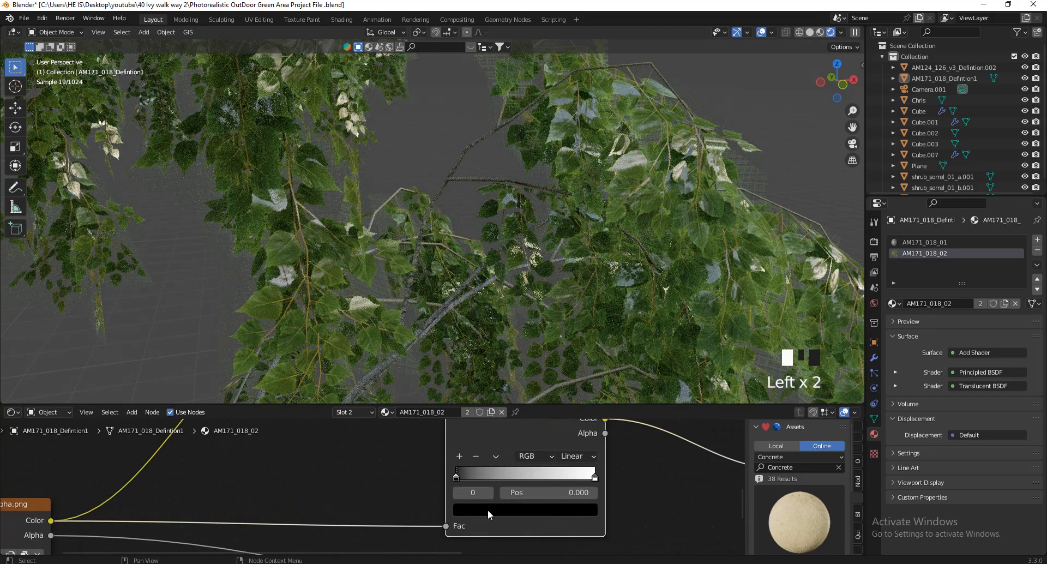
{"action": "left_click_drag", "start_coordinate": [565, 373], "coordinate": [567, 351]}
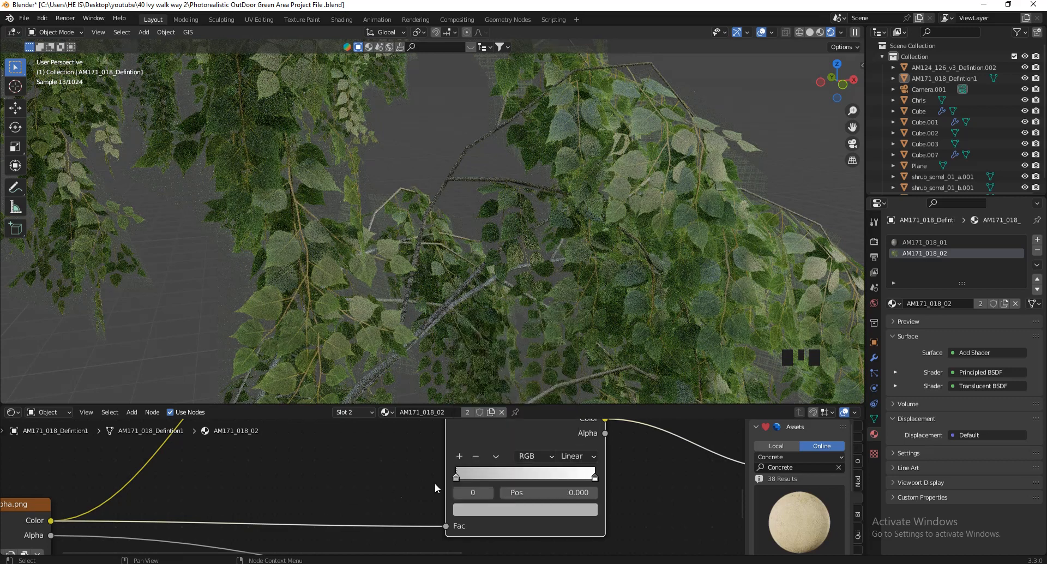
- Add a Bump node that takes the leaf texture's Color as Height and outputs to the Principled BSDF's Normal
{"action": "scroll", "coordinate": [464, 444], "scroll_direction": "down", "scroll_amount": 4}
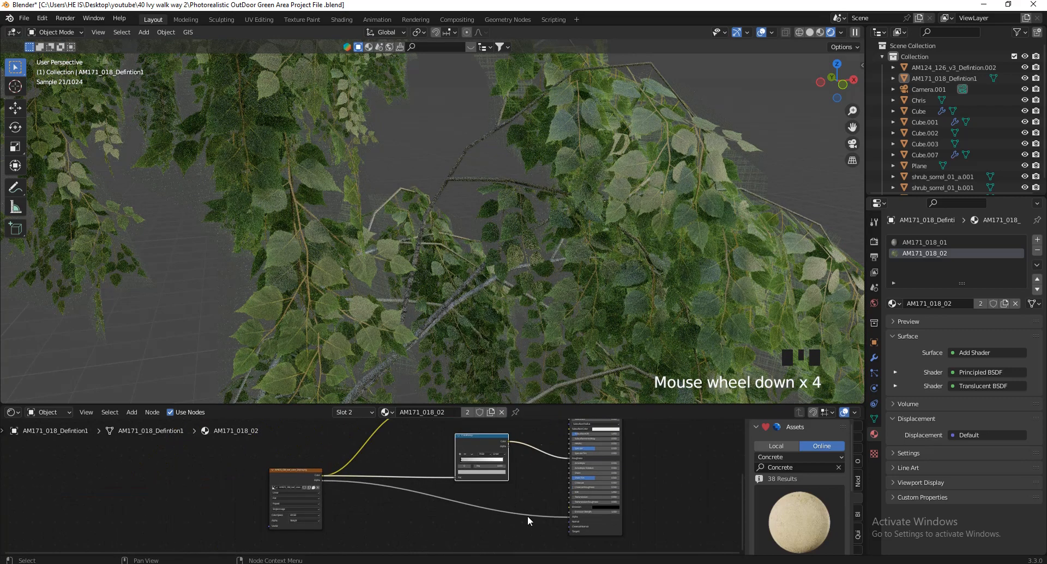
{"action": "scroll", "coordinate": [507, 523], "scroll_direction": "up", "scroll_amount": 1}
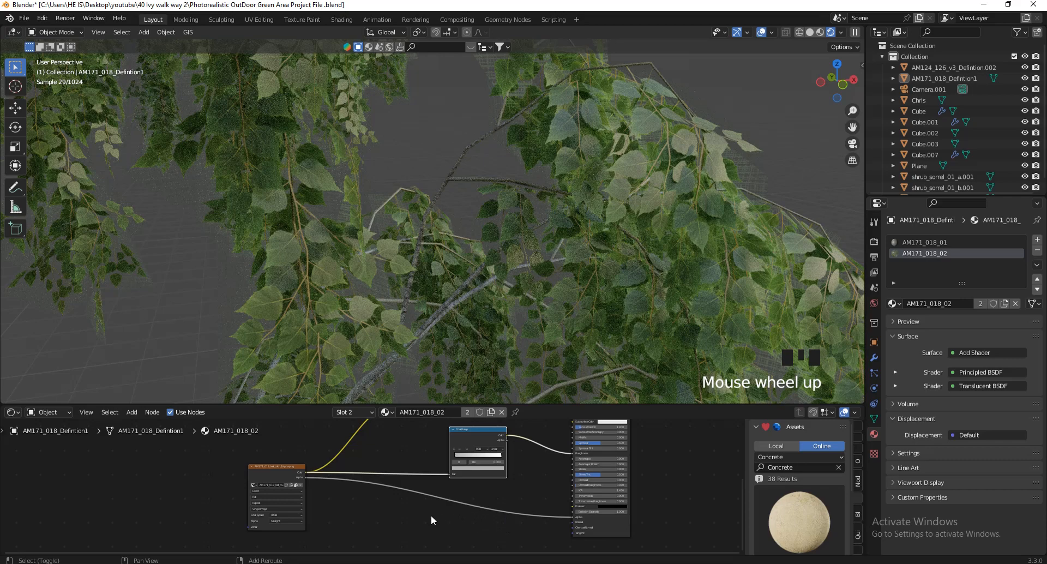
{"action": "key", "text": "shift+a"}
{"action": "type", "text": "b"}
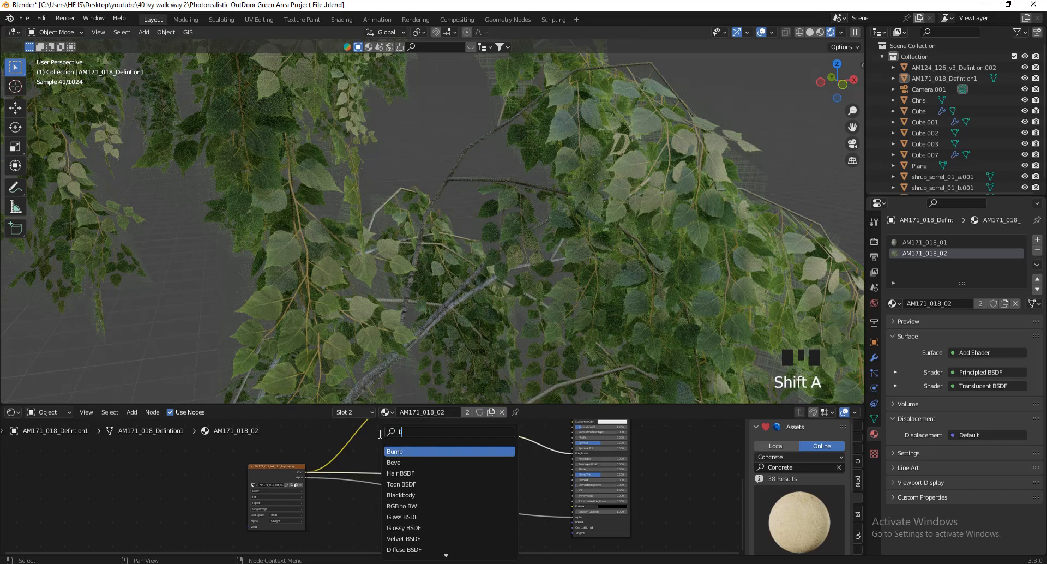
{"action": "type", "text": "ump"}
{"action": "key", "text": "Return"}
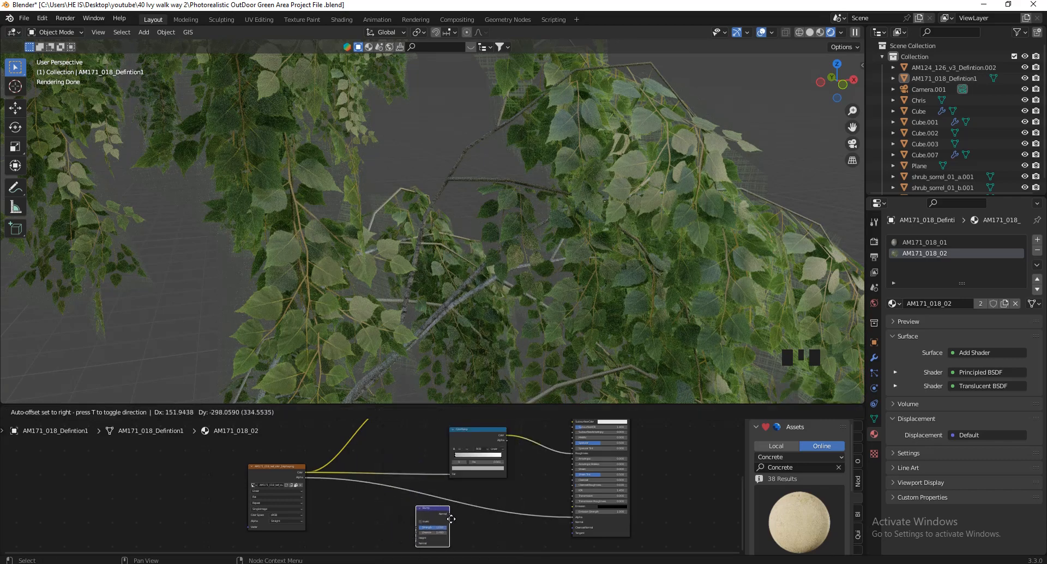
{"action": "left_click", "coordinate": [461, 530]}
{"action": "left_click_drag", "start_coordinate": [460, 522], "coordinate": [577, 525]}
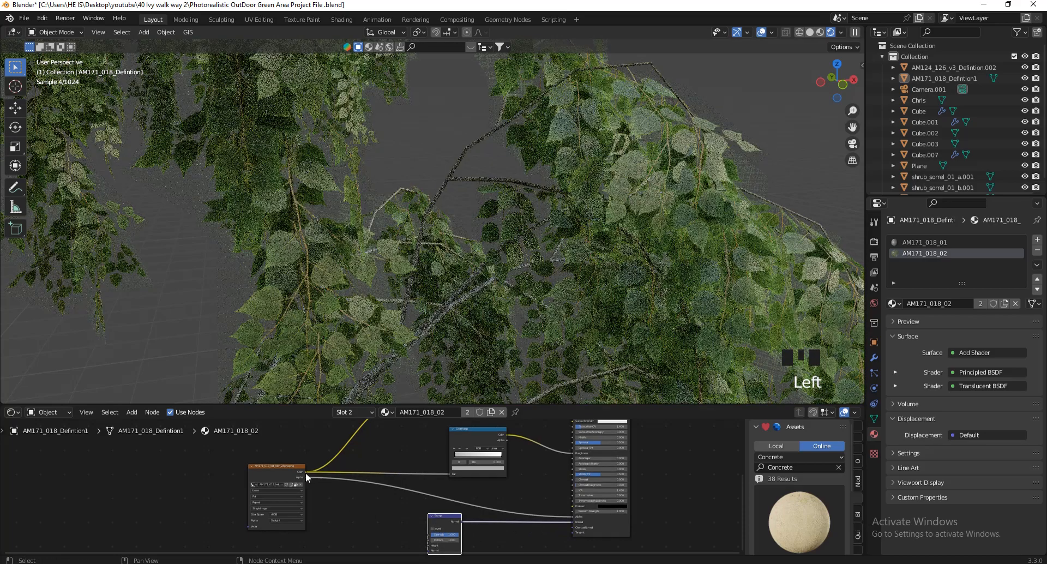
{"action": "left_click_drag", "start_coordinate": [305, 472], "coordinate": [429, 506]}
{"action": "scroll", "coordinate": [424, 504], "scroll_direction": "up", "scroll_amount": 4}
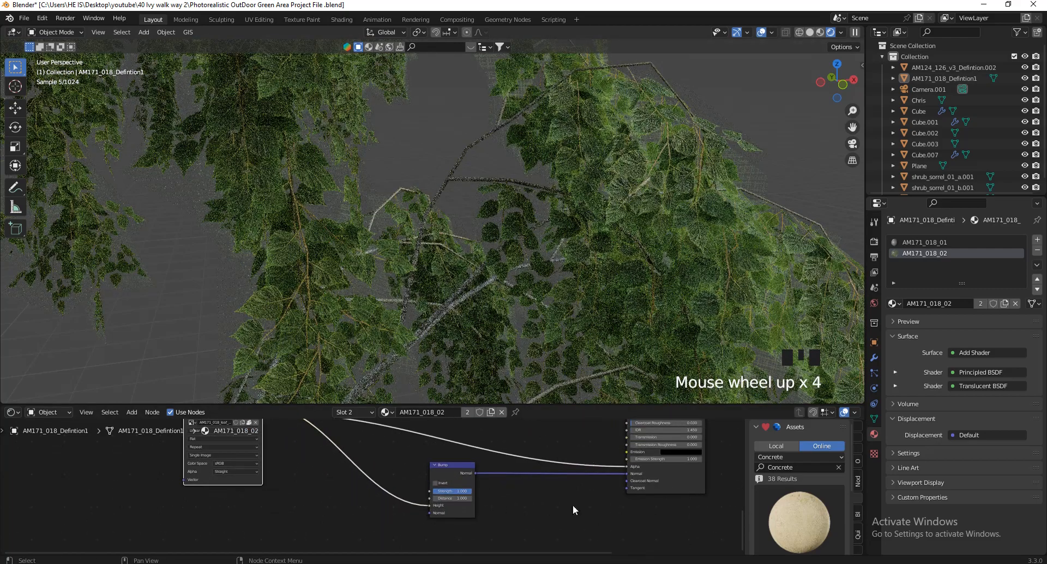
- Set the Bump node's Distance to 0.002
{"action": "scroll", "coordinate": [480, 515], "scroll_direction": "up", "scroll_amount": 4}
{"action": "scroll", "coordinate": [469, 507], "scroll_direction": "up", "scroll_amount": 2}
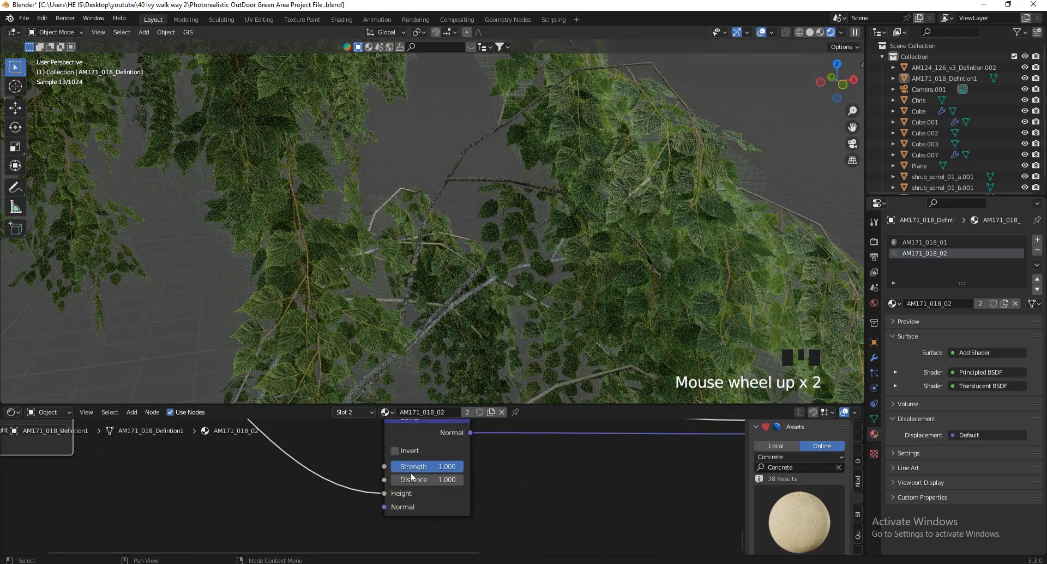
{"action": "left_click", "coordinate": [431, 478]}
{"action": "type", "text": ".00"}
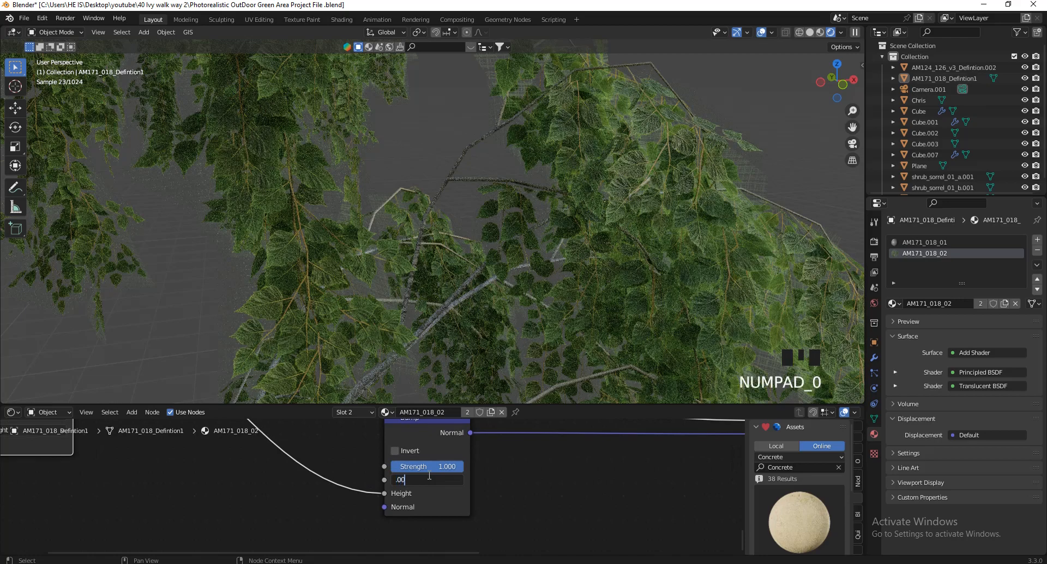
{"action": "key", "text": "Return"}
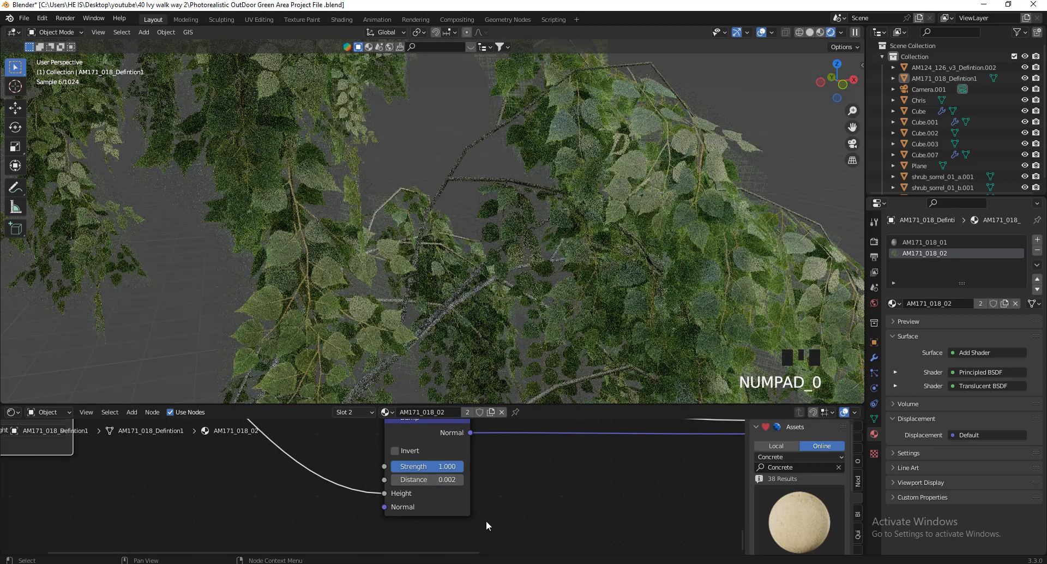
{"action": "scroll", "coordinate": [423, 482], "scroll_direction": "up", "scroll_amount": 3}
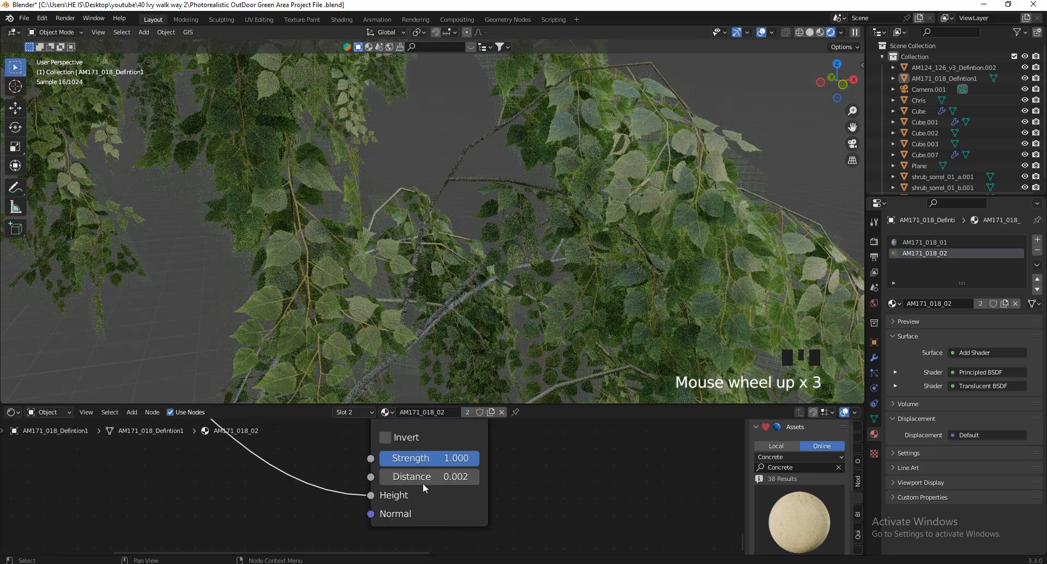
- Open the trunk material AM171_018_01 and move its image texture node away from the Principled BSDF to make room
{"action": "scroll", "coordinate": [506, 169], "scroll_direction": "down", "scroll_amount": 2}
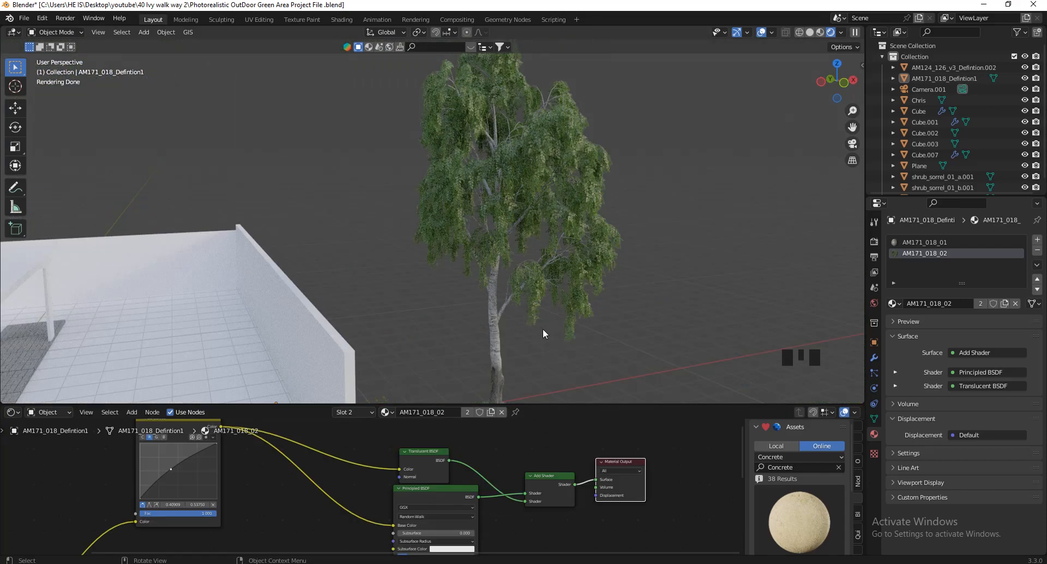
{"action": "left_click", "coordinate": [921, 242]}
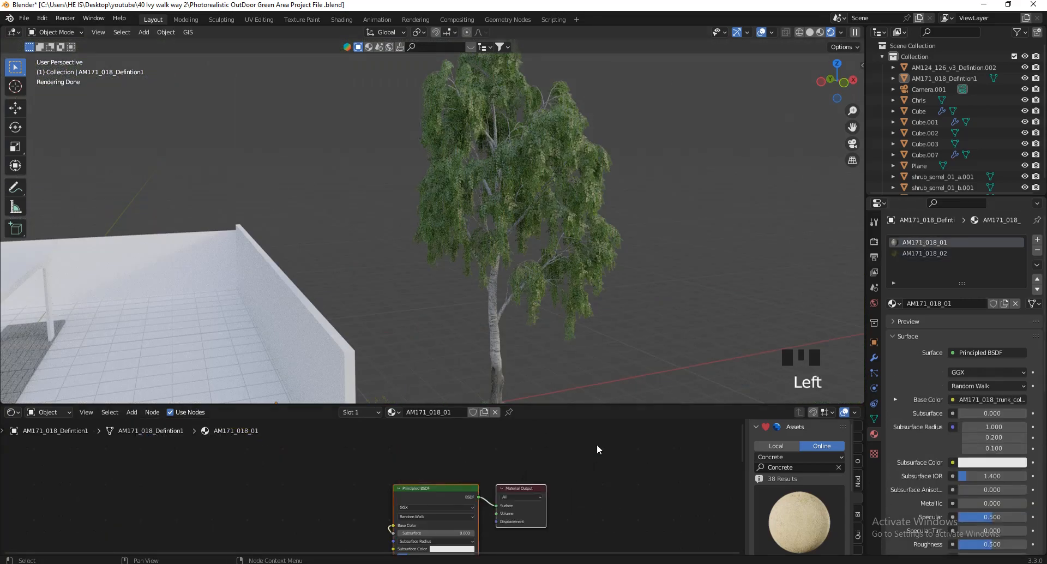
{"action": "scroll", "coordinate": [555, 453], "scroll_direction": "down", "scroll_amount": 5}
{"action": "scroll", "coordinate": [490, 521], "scroll_direction": "up", "scroll_amount": 3}
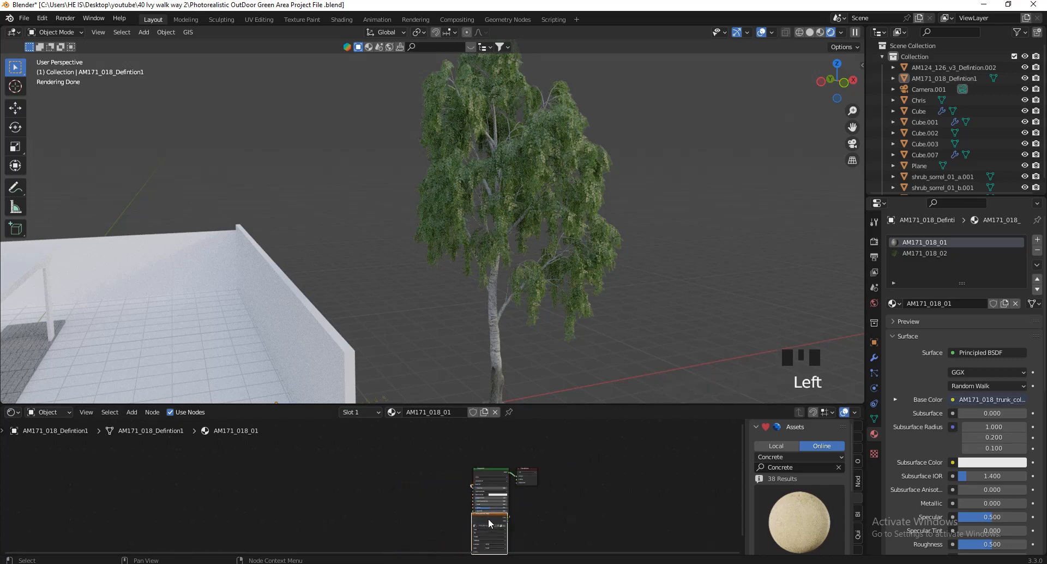
{"action": "key", "text": "g"}
{"action": "left_click", "coordinate": [534, 294]}
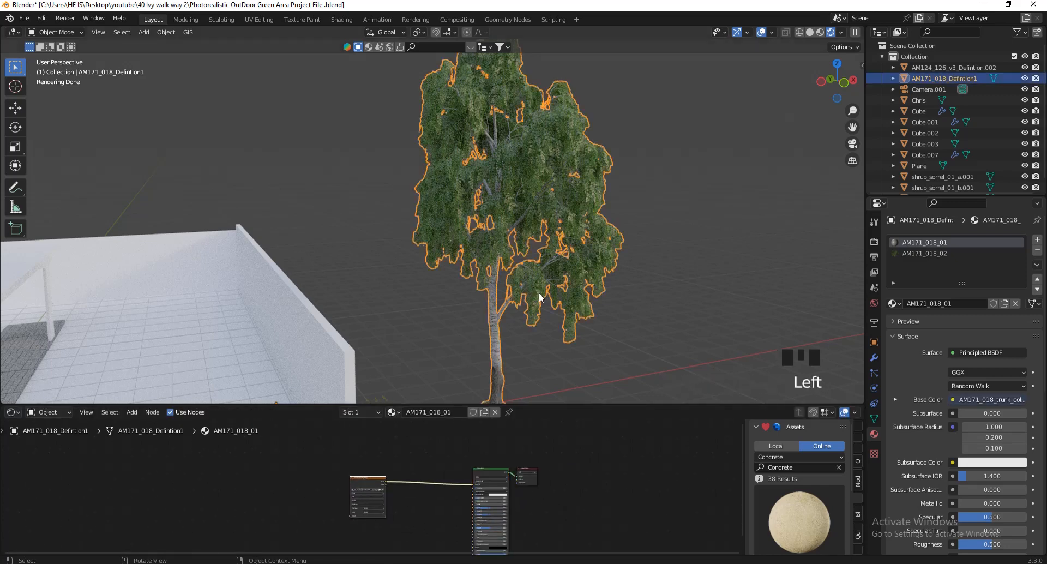
- Copy the ColorRamp and Bump nodes from the leaf material AM171_018_02
{"action": "left_click", "coordinate": [921, 253]}
{"action": "scroll", "coordinate": [486, 498], "scroll_direction": "down", "scroll_amount": 9}
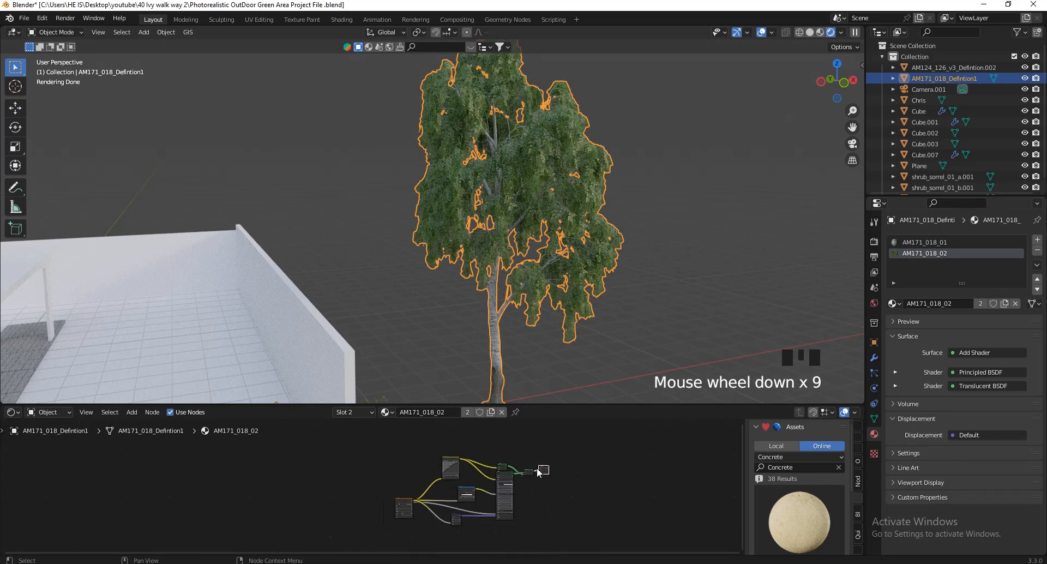
{"action": "scroll", "coordinate": [446, 539], "scroll_direction": "up", "scroll_amount": 6}
{"action": "scroll", "coordinate": [499, 476], "scroll_direction": "up", "scroll_amount": 2}
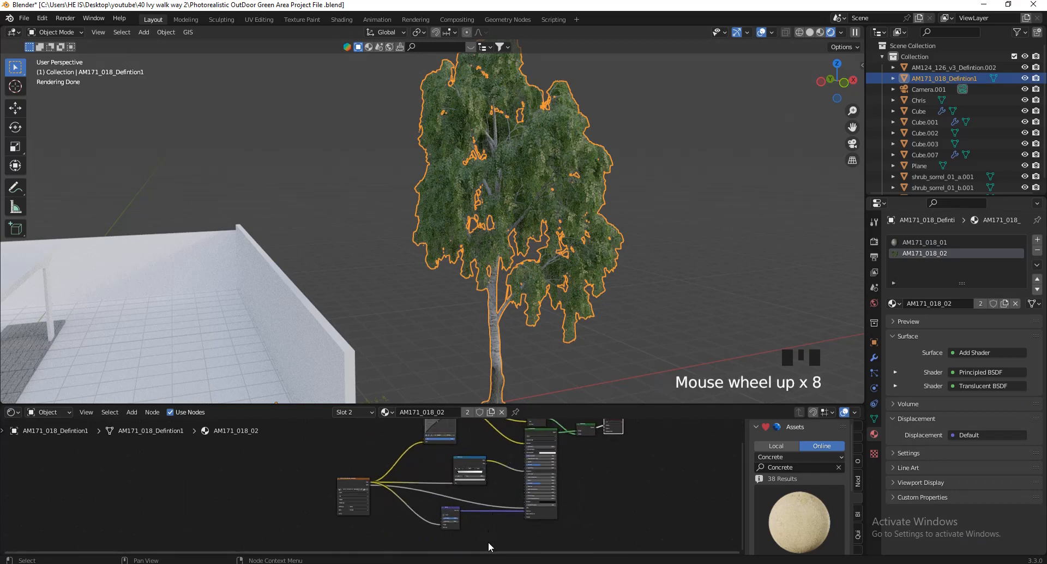
{"action": "left_click_drag", "start_coordinate": [496, 534], "coordinate": [430, 461]}
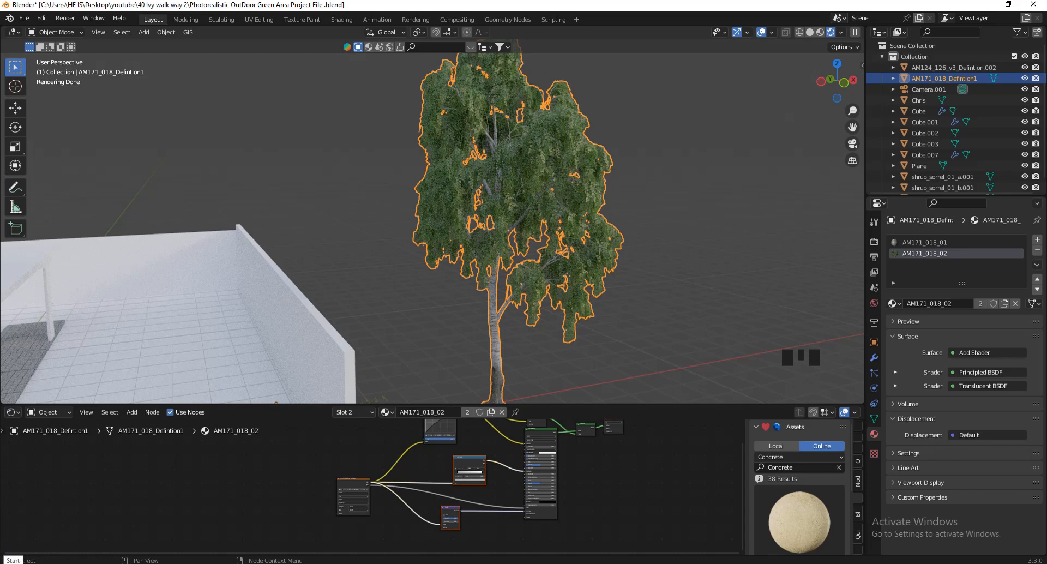
{"action": "key", "text": "ctrl+c"}
{"action": "key", "text": "ctrl+c"}
{"action": "key", "text": "ctrl+c"}
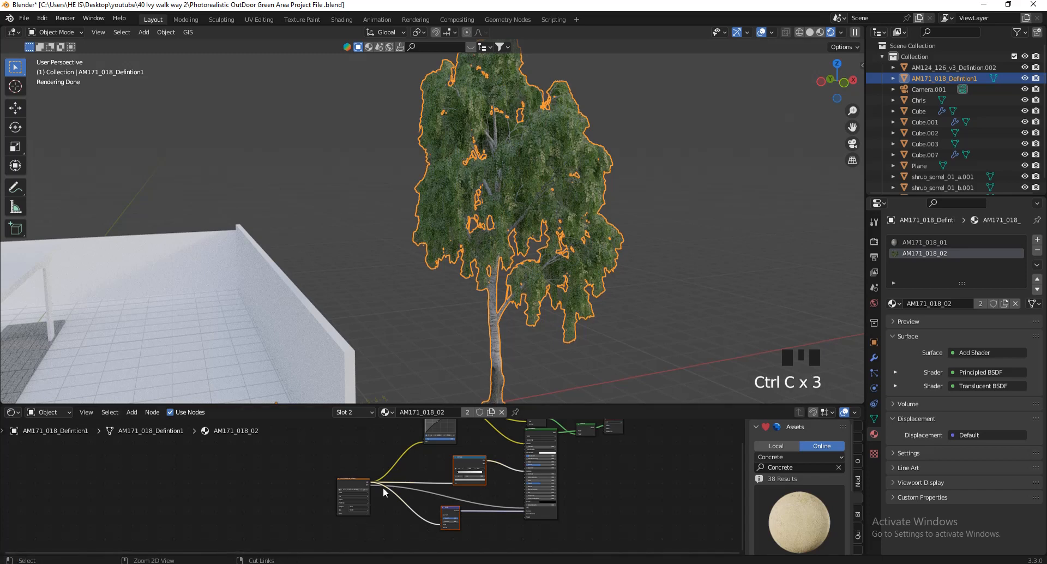
- Paste the copied ColorRamp and Bump nodes into the trunk material AM171_018_01 and arrange them between the texture and the Principled BSDF
{"action": "left_click", "coordinate": [916, 242]}
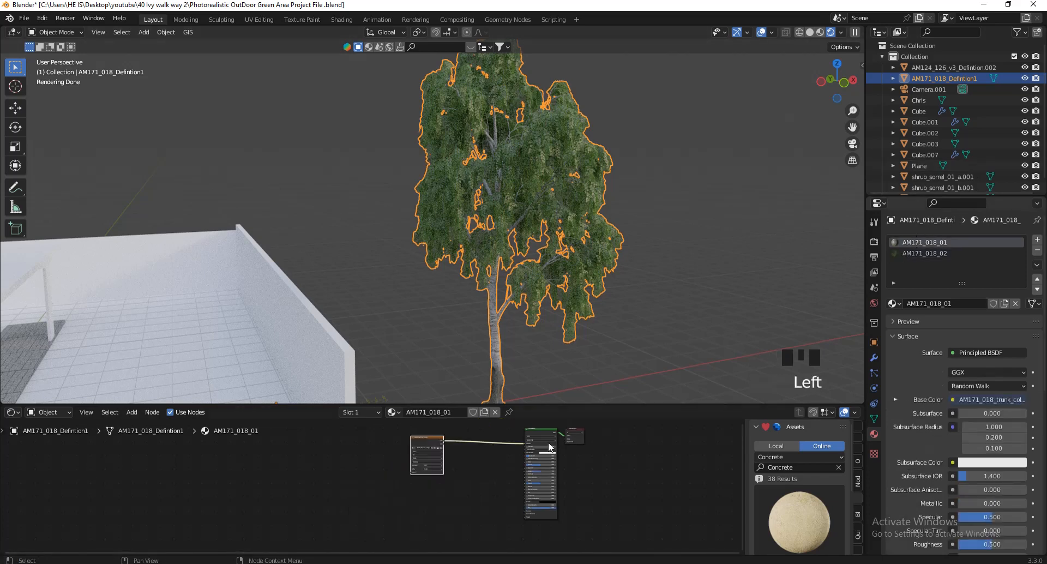
{"action": "key", "text": "ctrl+v"}
{"action": "left_click", "coordinate": [394, 448]}
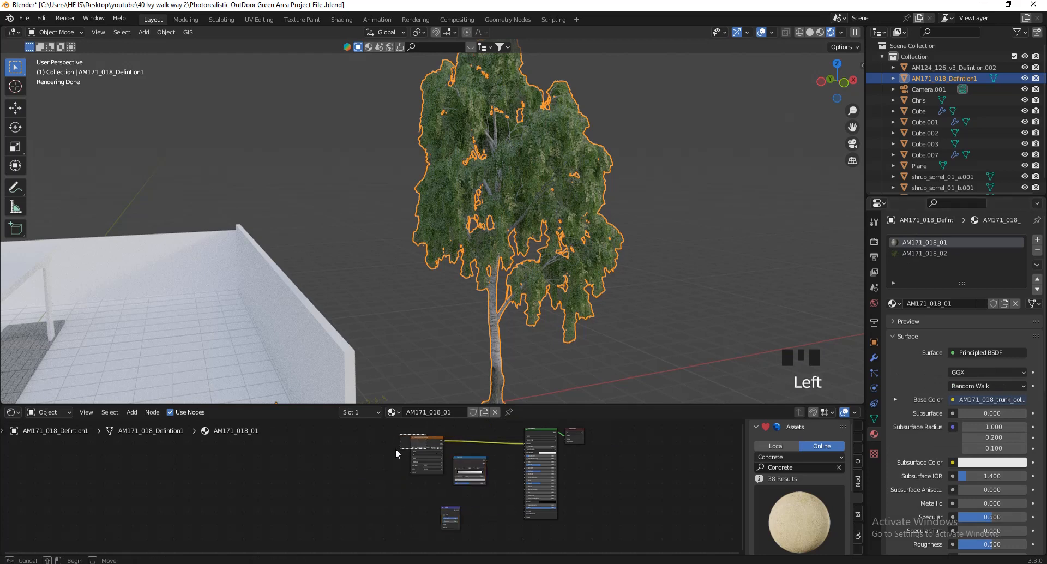
{"action": "left_click", "coordinate": [452, 510]}
{"action": "key", "text": "g"}
{"action": "left_click", "coordinate": [462, 506]}
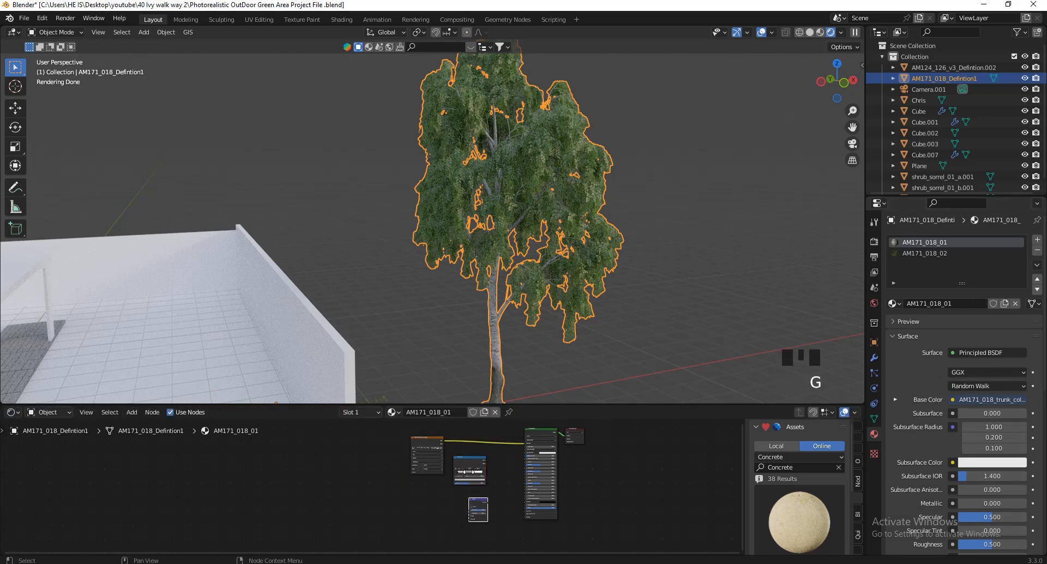
{"action": "scroll", "coordinate": [467, 459], "scroll_direction": "up", "scroll_amount": 4}
{"action": "left_click", "coordinate": [487, 486]}
{"action": "left_click_drag", "start_coordinate": [479, 512], "coordinate": [494, 509]}
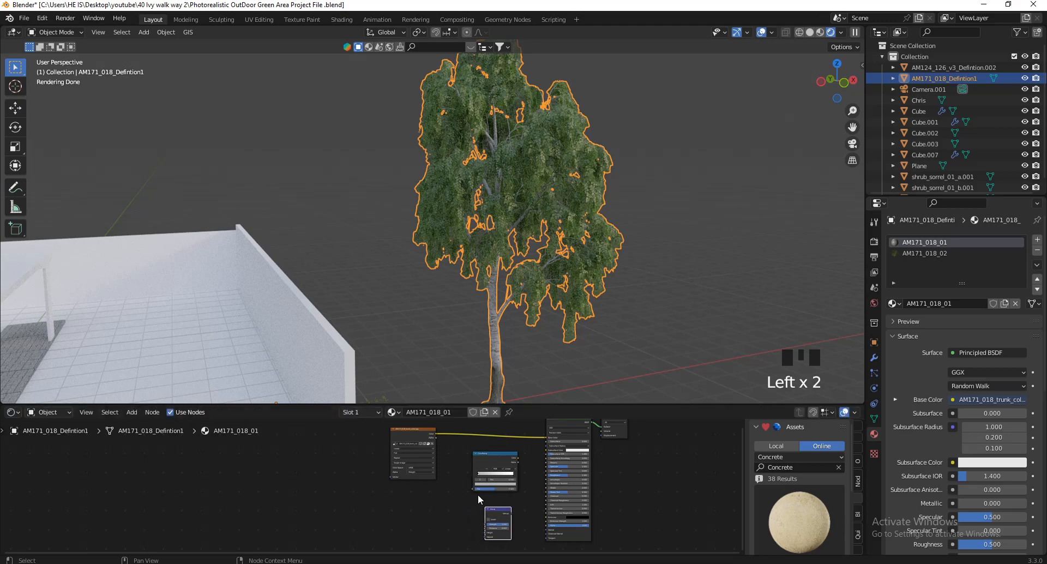
- Connect the trunk texture's Color to the ColorRamp's Fac and the ColorRamp's Color to the Principled BSDF's Roughness
{"action": "left_click", "coordinate": [455, 459]}
{"action": "scroll", "coordinate": [545, 473], "scroll_direction": "up", "scroll_amount": 4}
{"action": "scroll", "coordinate": [495, 443], "scroll_direction": "up", "scroll_amount": 3}
{"action": "left_click_drag", "start_coordinate": [494, 444], "coordinate": [545, 475]}
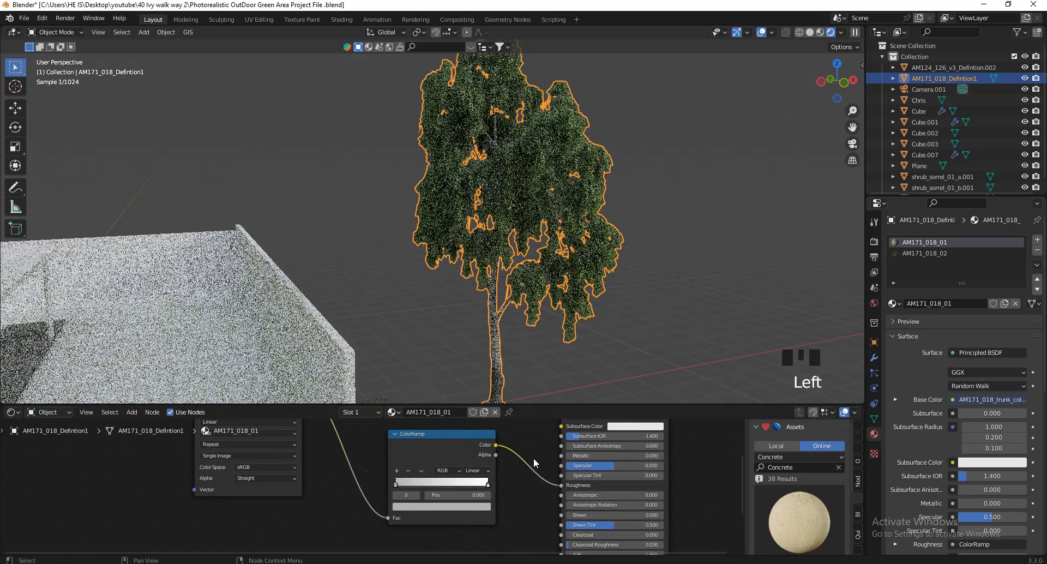
- Connect the trunk texture's Color to the Bump node's Height and the Bump's Normal to the Principled BSDF's Normal
{"action": "scroll", "coordinate": [518, 463], "scroll_direction": "down", "scroll_amount": 4}
{"action": "left_click_drag", "start_coordinate": [418, 426], "coordinate": [469, 517]}
{"action": "scroll", "coordinate": [429, 487], "scroll_direction": "up", "scroll_amount": 3}
{"action": "left_click", "coordinate": [388, 453]}
{"action": "left_click_drag", "start_coordinate": [516, 485], "coordinate": [579, 515]}
{"action": "scroll", "coordinate": [506, 371], "scroll_direction": "up", "scroll_amount": 3}
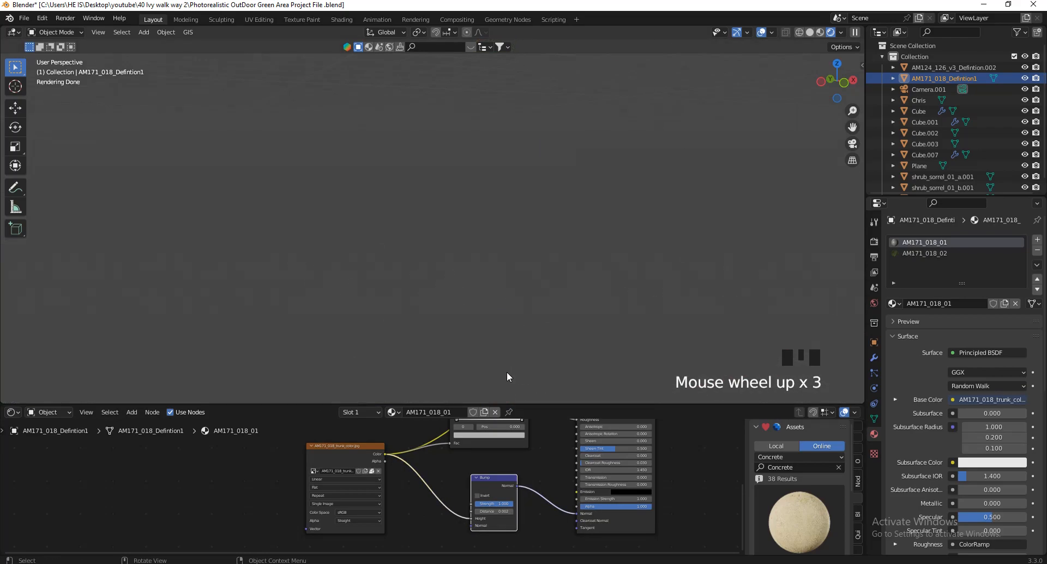
- View the trunk bark up close and enable Denoise for the viewport render
{"action": "scroll", "coordinate": [537, 348], "scroll_direction": "down", "scroll_amount": 2}
{"action": "key", "text": "v"}
{"action": "key", "text": "w"}
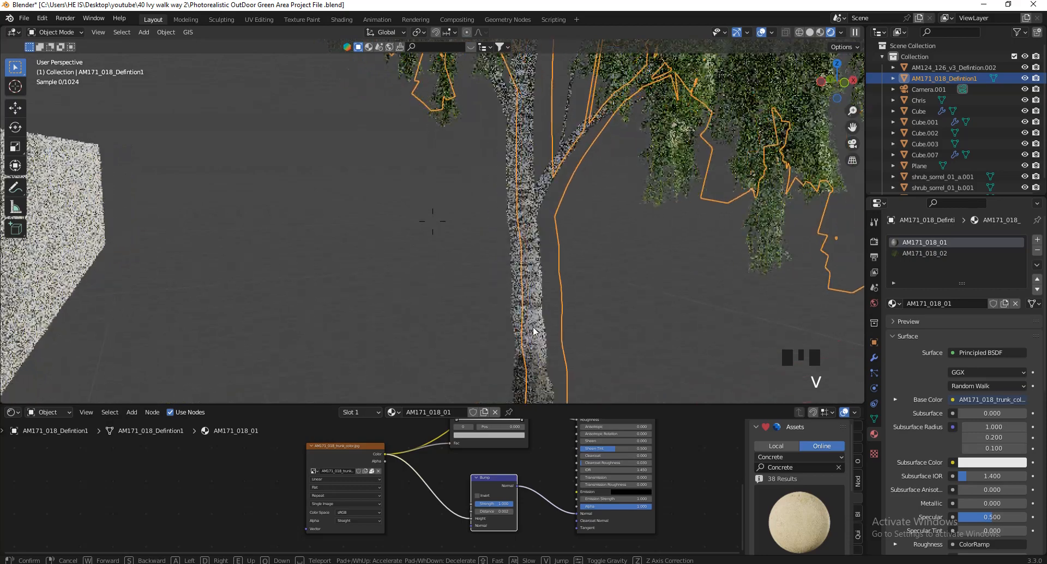
{"action": "key", "text": "w"}
{"action": "left_click", "coordinate": [518, 329]}
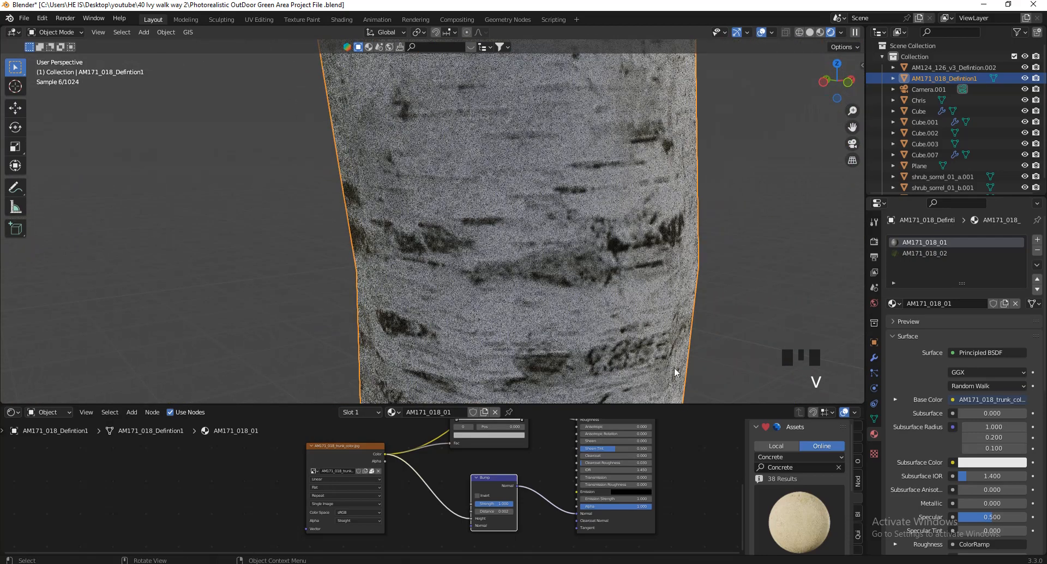
{"action": "left_click", "coordinate": [874, 241]}
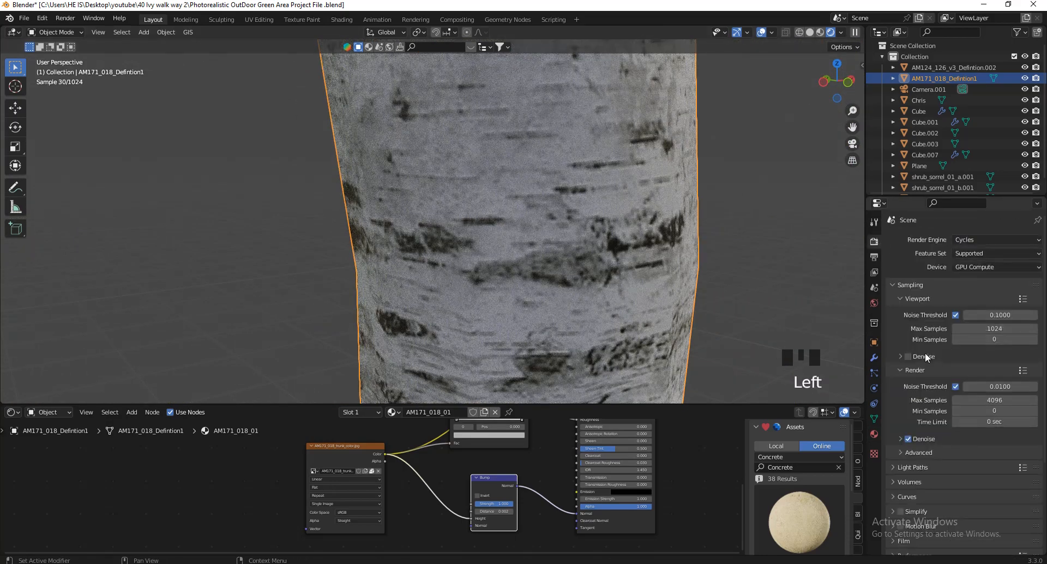
{"action": "left_click", "coordinate": [910, 356]}
- Set the trunk material's Bump Distance to 0.01
{"action": "scroll", "coordinate": [600, 188], "scroll_direction": "down", "scroll_amount": 5}
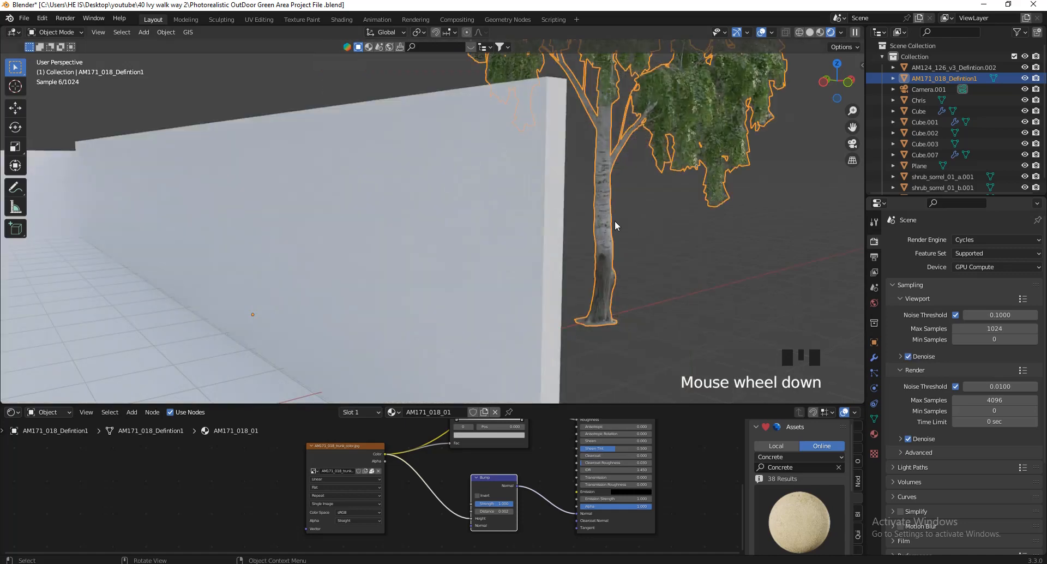
{"action": "scroll", "coordinate": [614, 221], "scroll_direction": "up", "scroll_amount": 6}
{"action": "key", "text": "v"}
{"action": "key", "text": "s"}
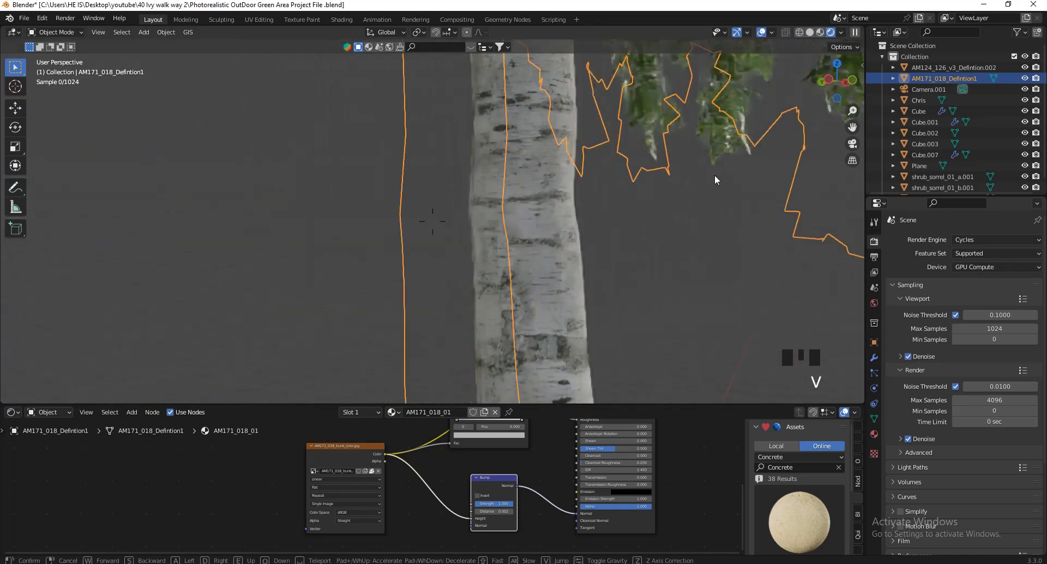
{"action": "key", "text": "w"}
{"action": "left_click", "coordinate": [702, 175]}
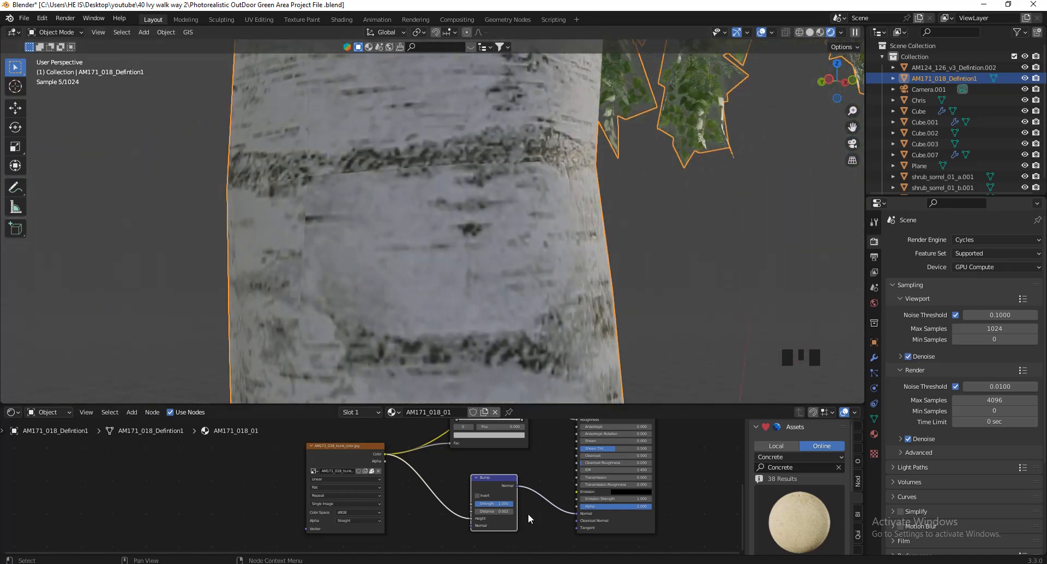
{"action": "scroll", "coordinate": [528, 513], "scroll_direction": "up", "scroll_amount": 10}
{"action": "left_click_drag", "start_coordinate": [480, 497], "coordinate": [570, 493], "text": "shift"}
{"action": "right_click", "coordinate": [570, 493]}
{"action": "left_click", "coordinate": [466, 499]}
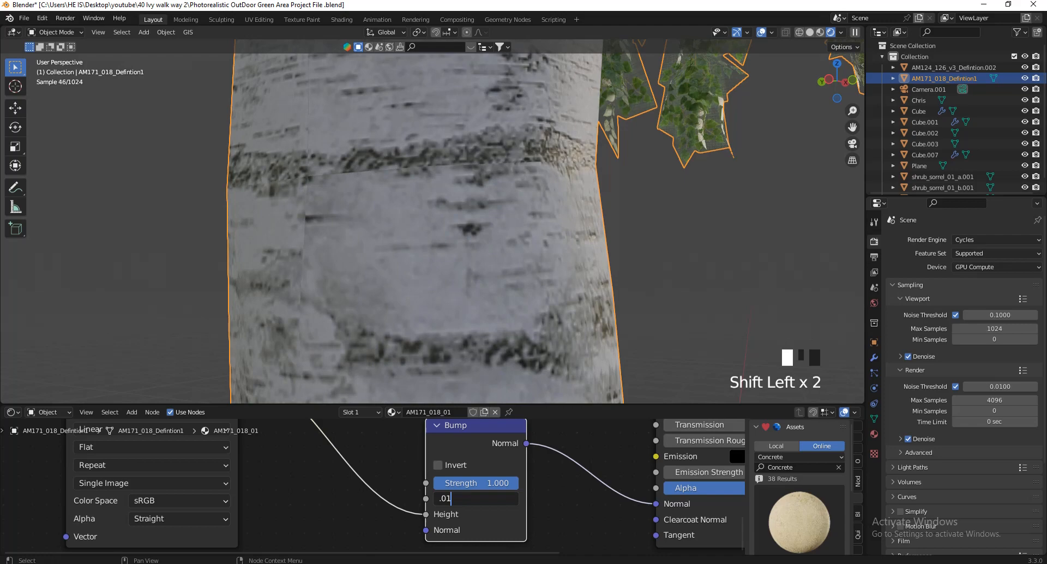
{"action": "type", "text": ".01"}
{"action": "key", "text": "Return"}
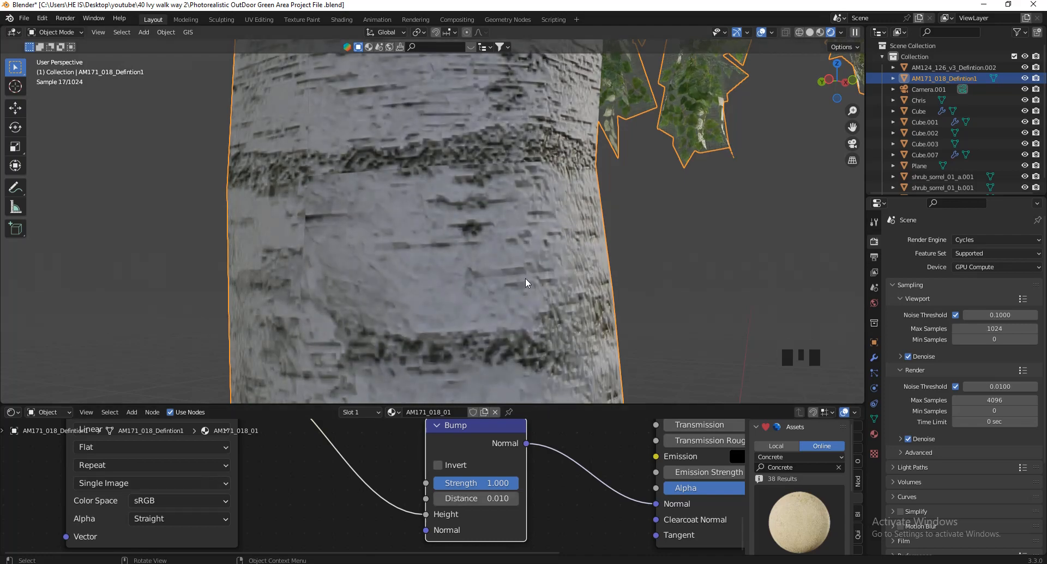
- Examine the bark's bump up close and the whole tree from a distance
{"action": "scroll", "coordinate": [493, 289], "scroll_direction": "down", "scroll_amount": 2}
{"action": "scroll", "coordinate": [519, 252], "scroll_direction": "up", "scroll_amount": 3}
{"action": "key", "text": "shift+grave"}
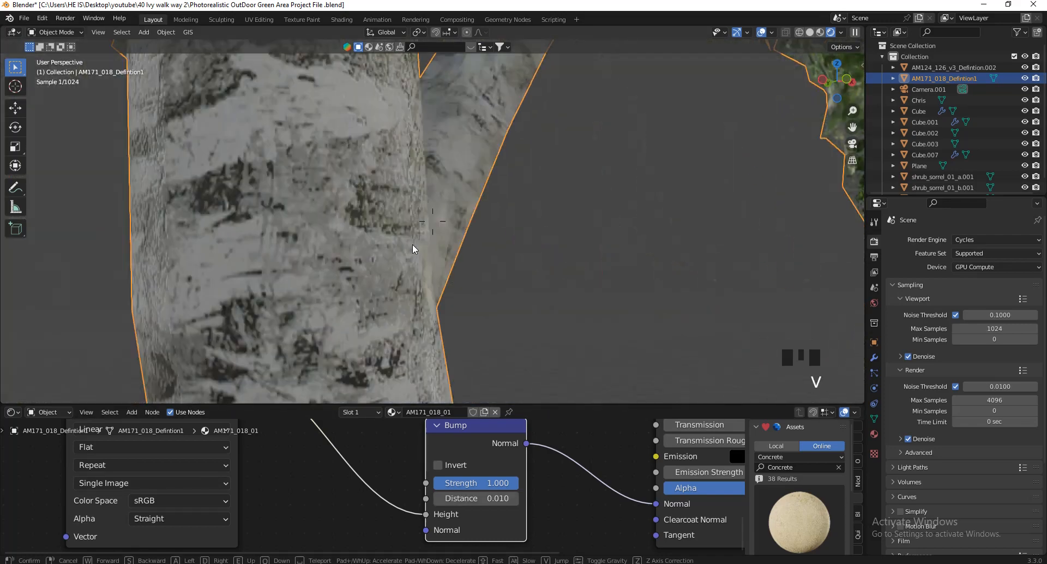
{"action": "key", "text": "s"}
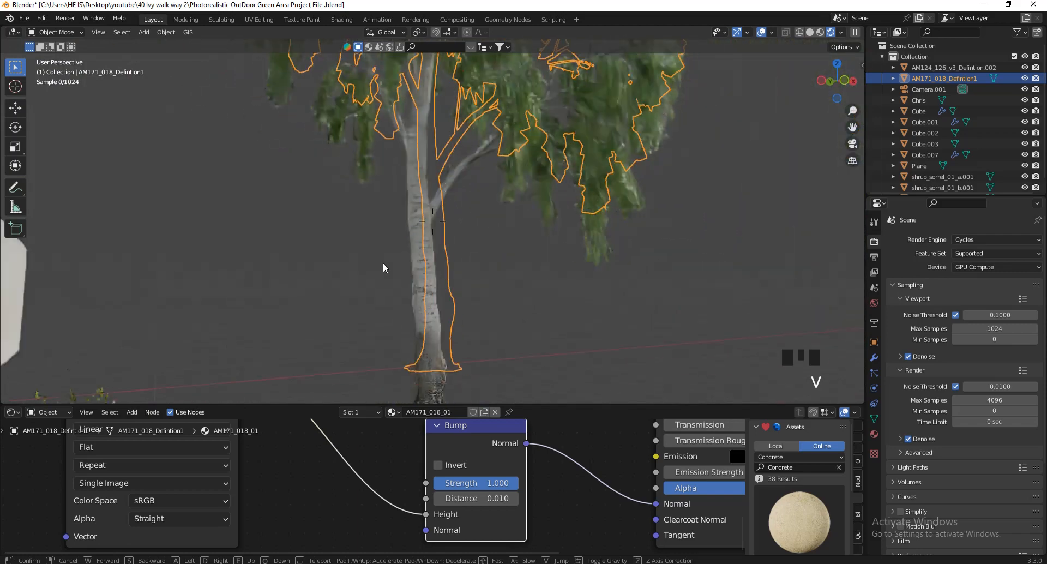
{"action": "key", "text": "s"}
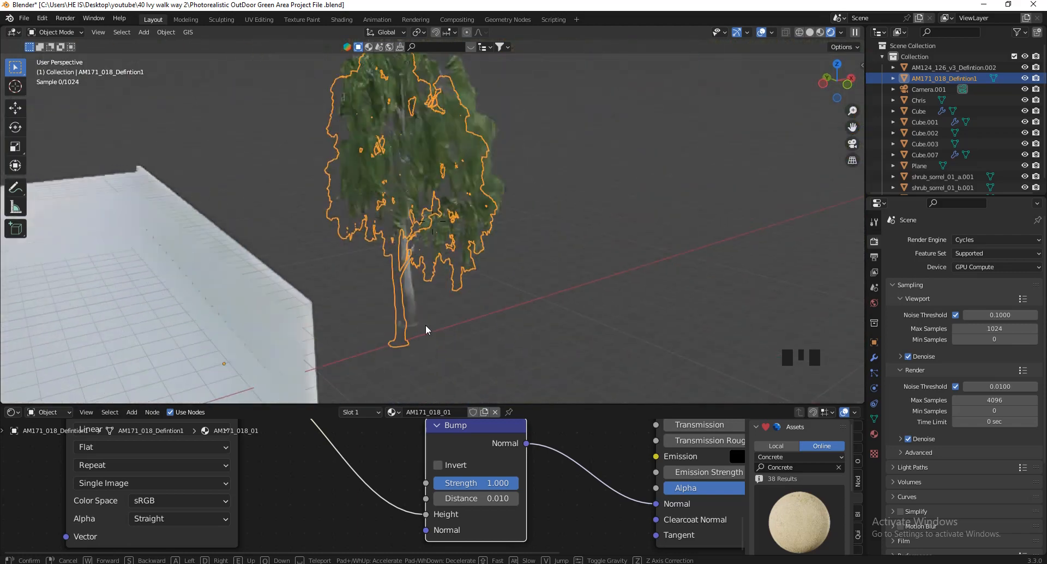
{"action": "key", "text": "s"}
{"action": "left_click", "coordinate": [425, 317]}
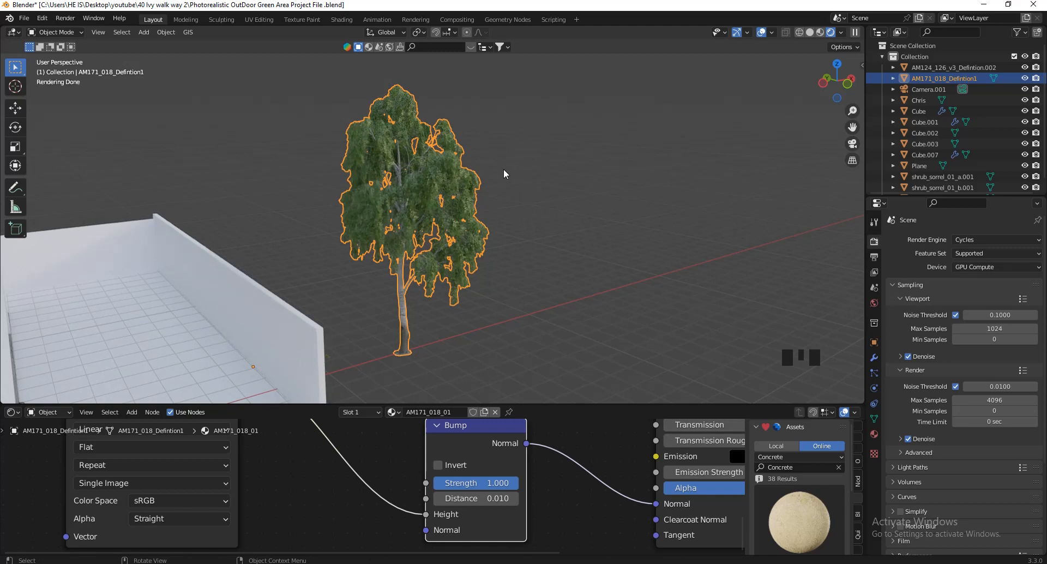
{"action": "left_click", "coordinate": [509, 155]}
{"action": "left_click", "coordinate": [444, 215]}
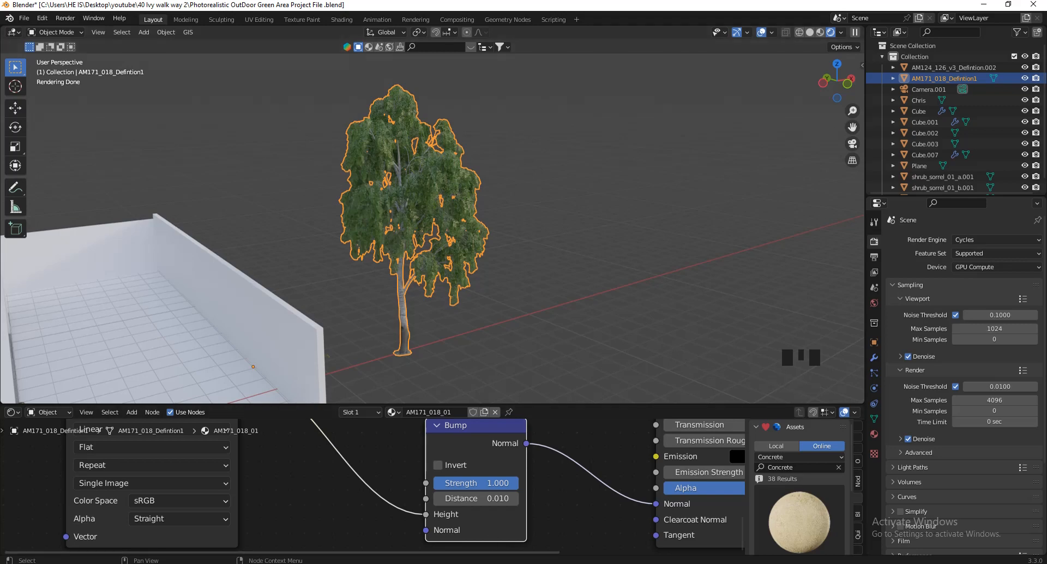
- Switch to the browser and look through the 3D Warehouse pages for YBPLANT#22 and the other tree models
{"action": "left_click", "coordinate": [497, 563]}
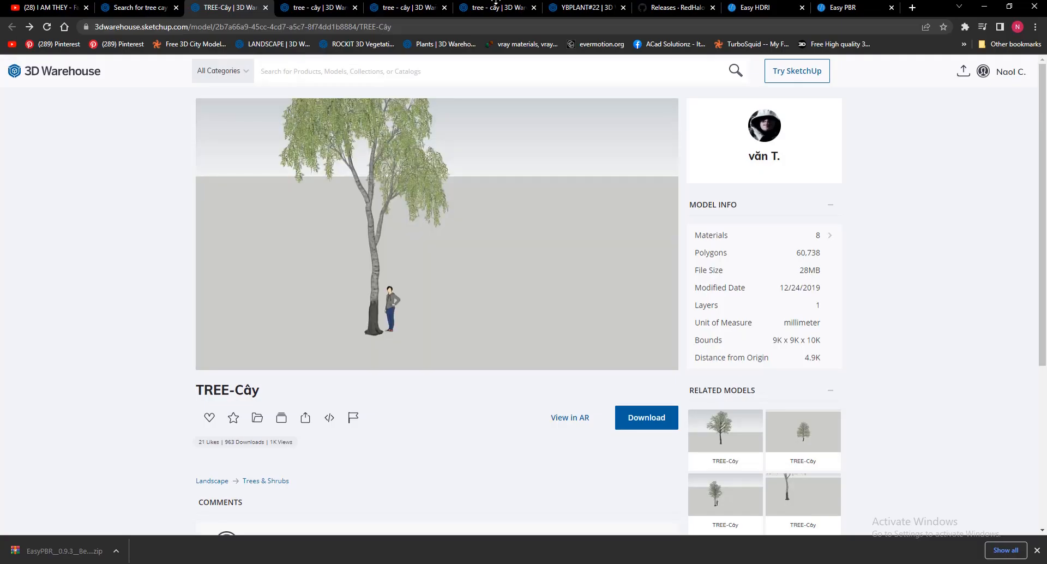
{"action": "left_click", "coordinate": [582, 7]}
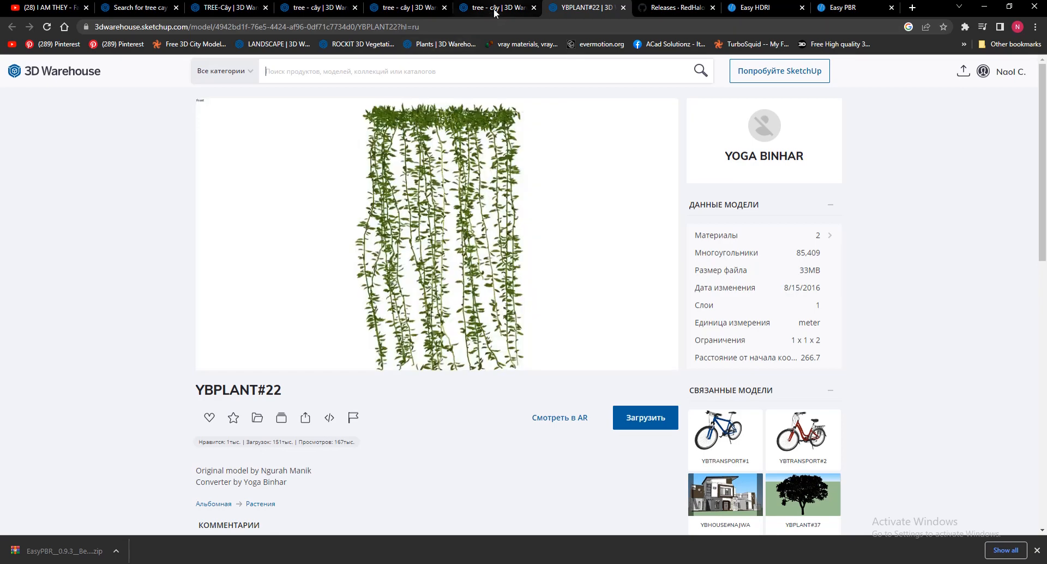
{"action": "left_click", "coordinate": [493, 9]}
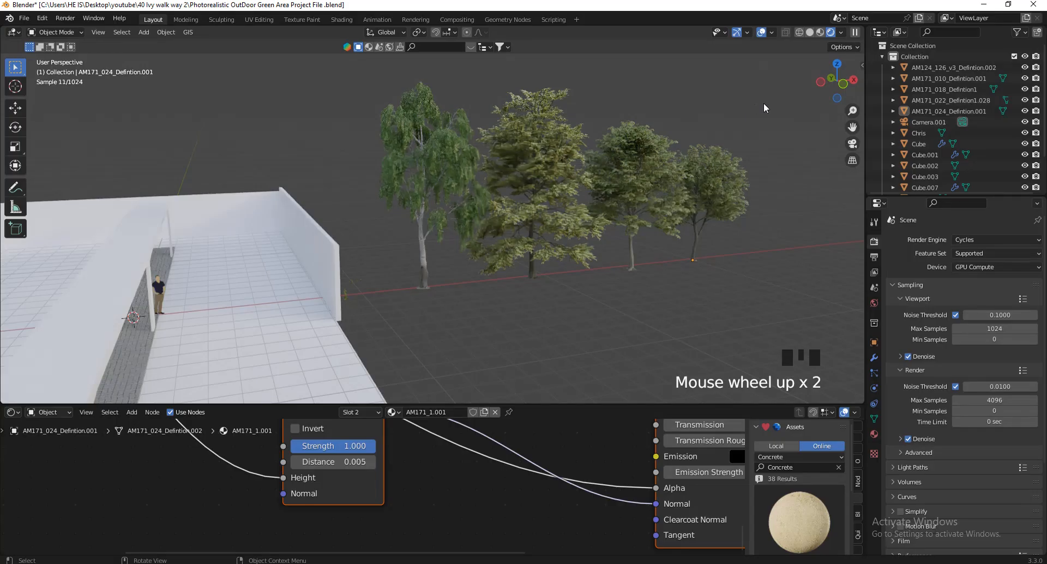
- Select the tree beside the birch, open its leaf material AM171_010_02.001 and enlarge the node editor to examine the node setup
{"action": "left_click_drag", "start_coordinate": [850, 82], "coordinate": [836, 82]}
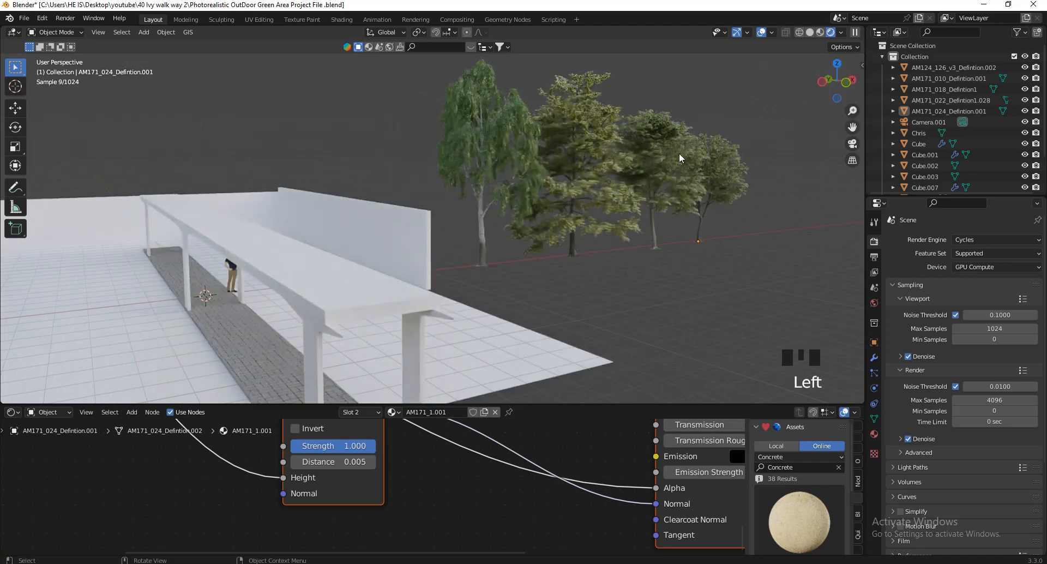
{"action": "scroll", "coordinate": [780, 94], "scroll_direction": "up", "scroll_amount": 3}
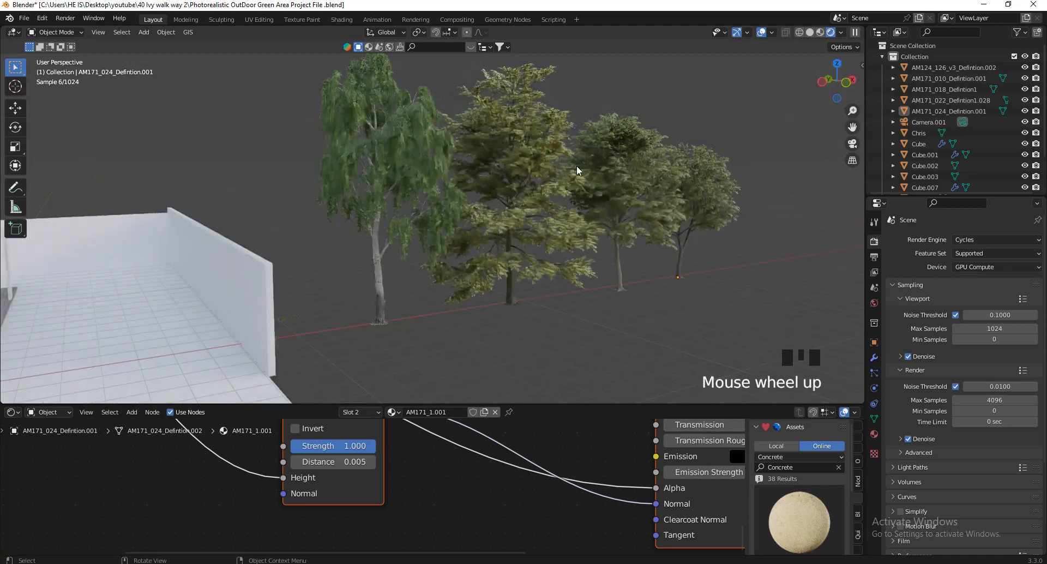
{"action": "left_click", "coordinate": [531, 252]}
{"action": "left_click", "coordinate": [873, 433]}
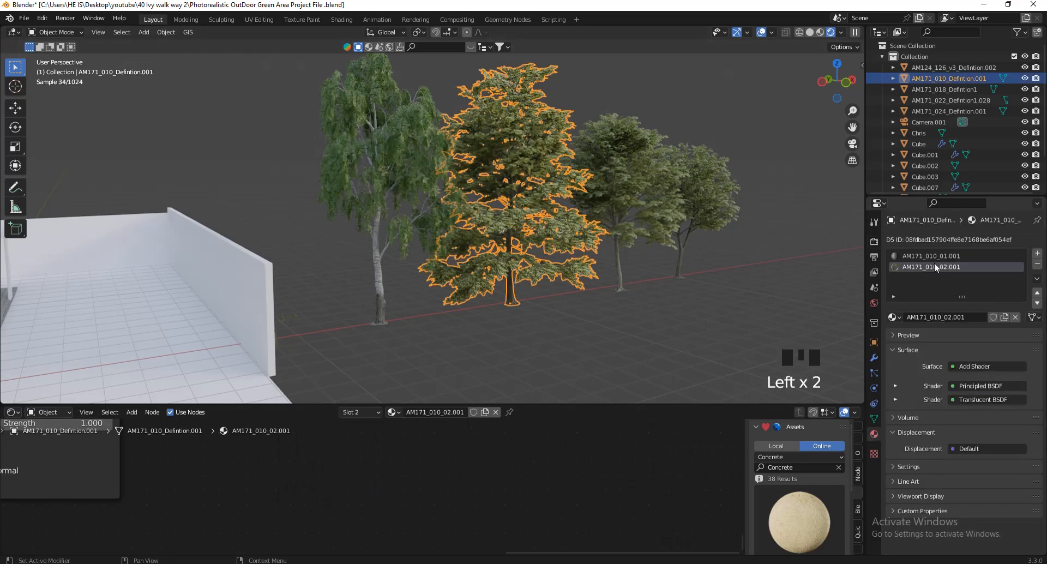
{"action": "scroll", "coordinate": [571, 493], "scroll_direction": "down", "scroll_amount": 7}
{"action": "scroll", "coordinate": [576, 493], "scroll_direction": "down", "scroll_amount": 6}
{"action": "scroll", "coordinate": [568, 523], "scroll_direction": "down", "scroll_amount": 6}
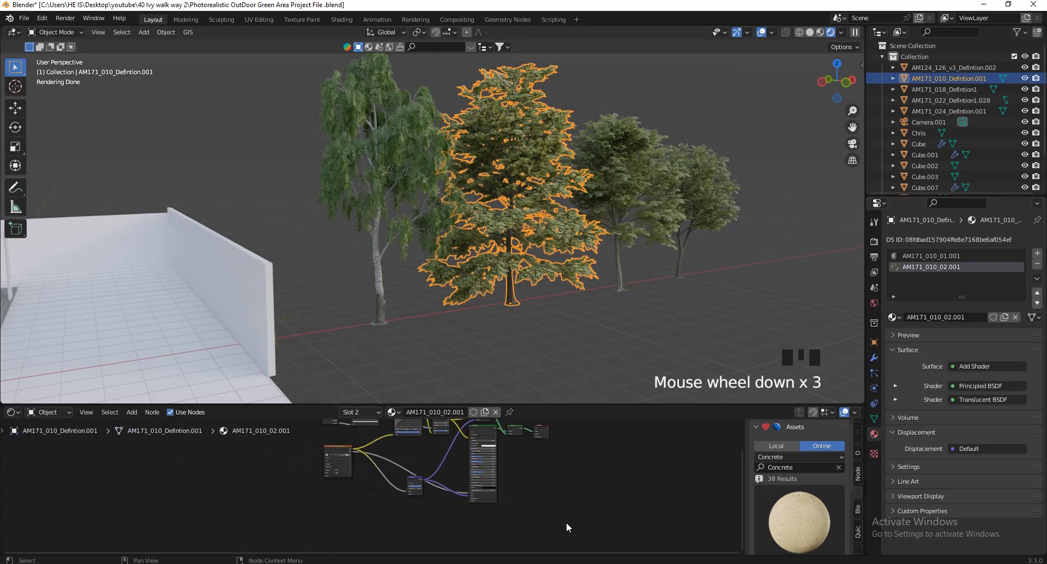
{"action": "scroll", "coordinate": [540, 474], "scroll_direction": "up", "scroll_amount": 5}
{"action": "left_click_drag", "start_coordinate": [522, 404], "coordinate": [523, 304]}
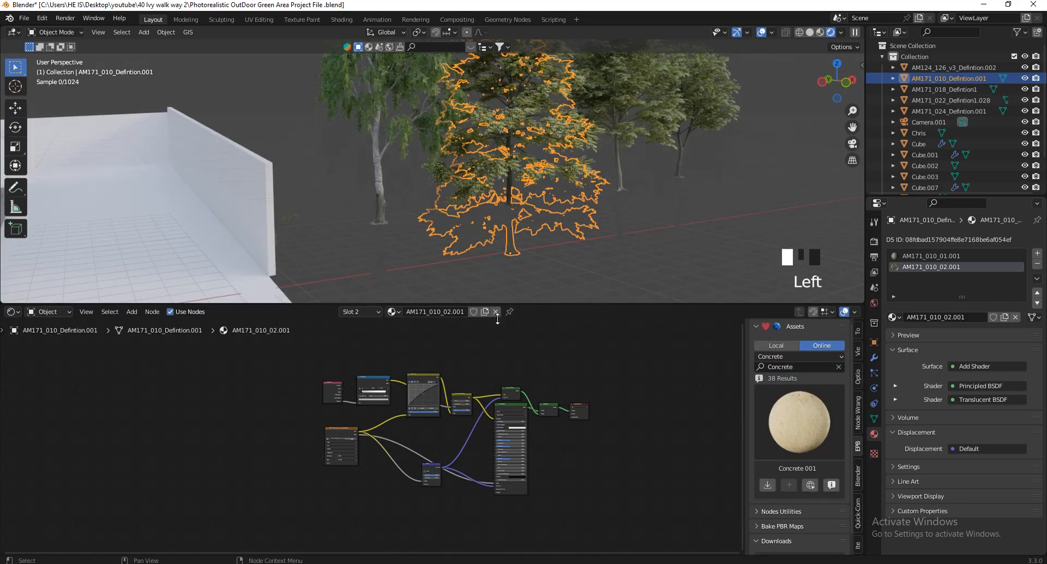
- Compare the tree beside the birch with and without viewport overlays and zoom in on its leaf nodes
{"action": "left_click", "coordinate": [762, 33]}
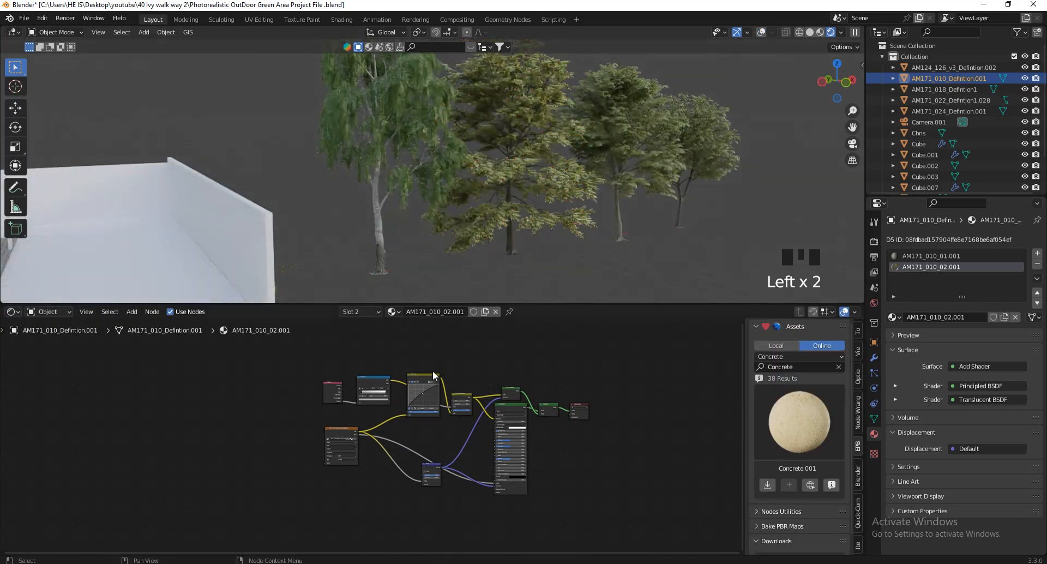
{"action": "scroll", "coordinate": [432, 378], "scroll_direction": "up", "scroll_amount": 6}
{"action": "scroll", "coordinate": [420, 381], "scroll_direction": "up", "scroll_amount": 8}
{"action": "left_click", "coordinate": [524, 187]}
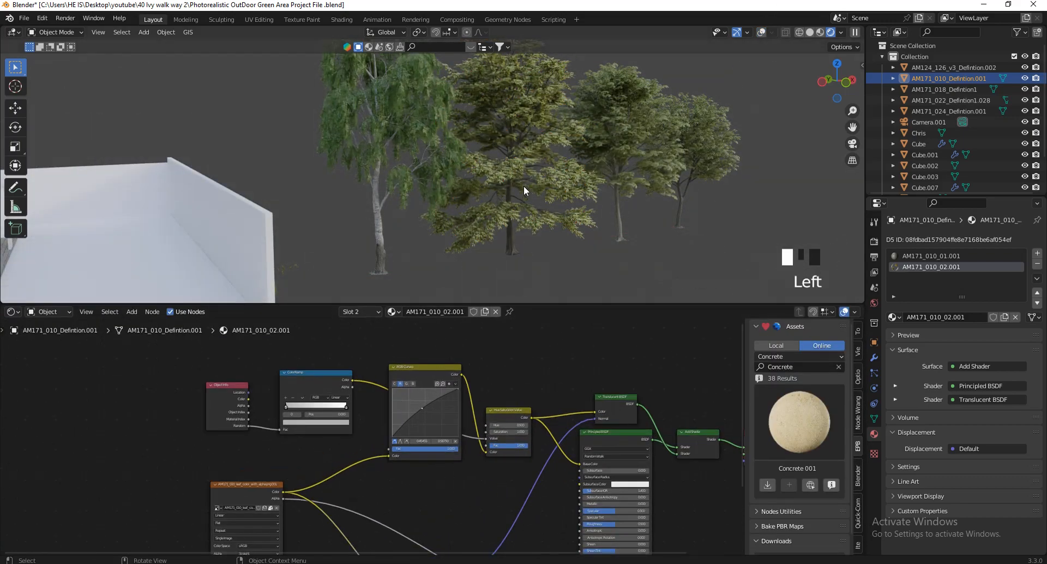
{"action": "left_click", "coordinate": [763, 33]}
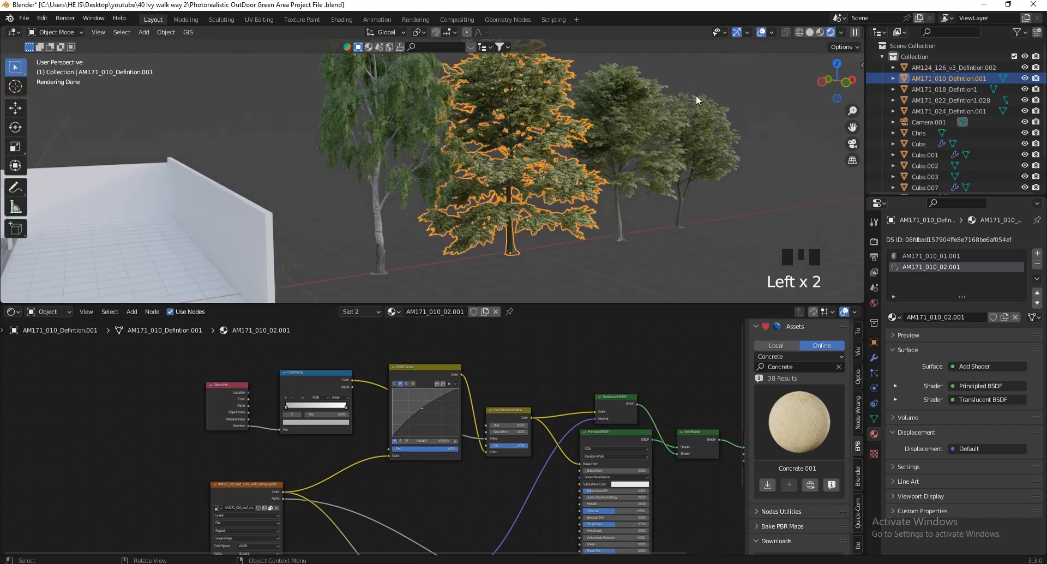
{"action": "left_click", "coordinate": [762, 33]}
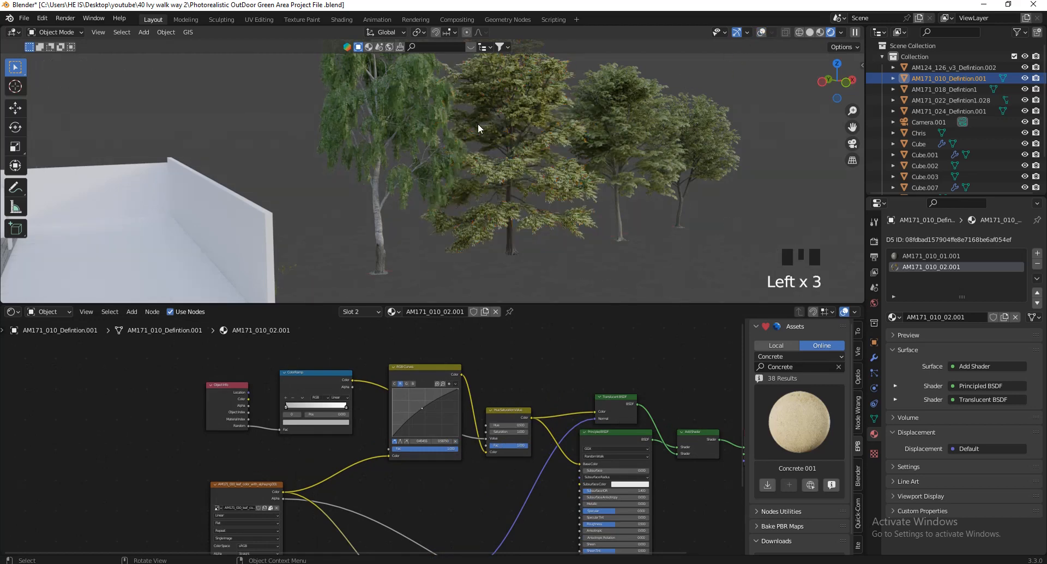
{"action": "left_click", "coordinate": [762, 32]}
- Make a linked duplicate of the tree along the Y axis and compare the colours of both trees without overlays
{"action": "key", "text": "alt+d"}
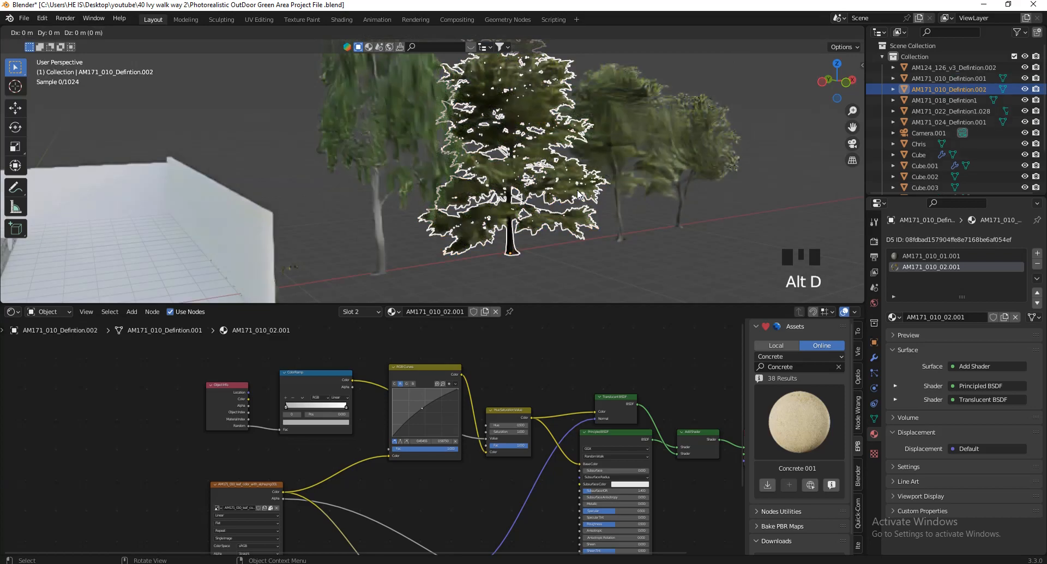
{"action": "key", "text": "y"}
{"action": "left_click", "coordinate": [677, 229]}
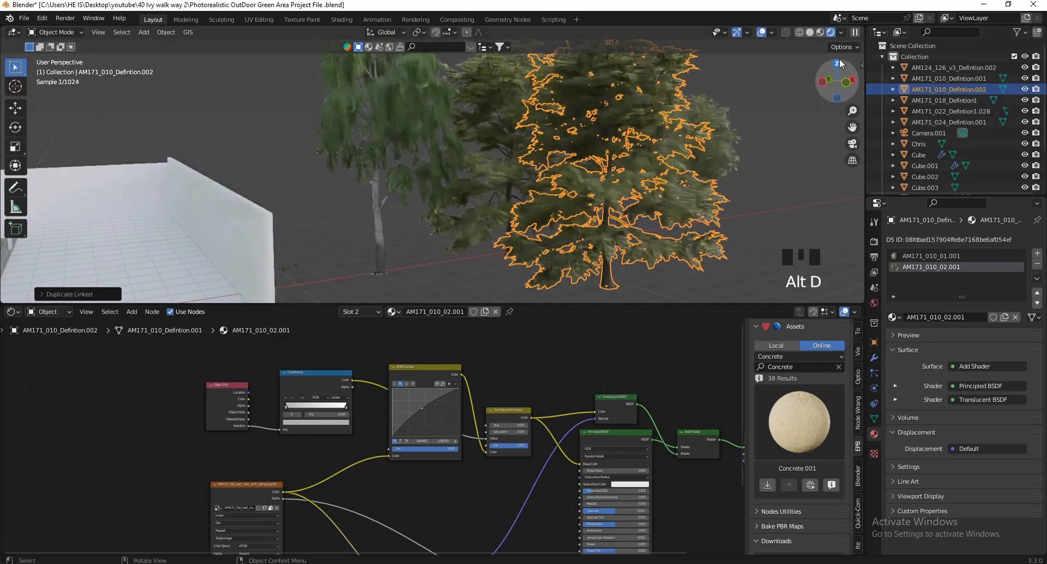
{"action": "left_click", "coordinate": [761, 33]}
{"action": "left_click", "coordinate": [762, 34]}
{"action": "scroll", "coordinate": [704, 208], "scroll_direction": "down", "scroll_amount": 1}
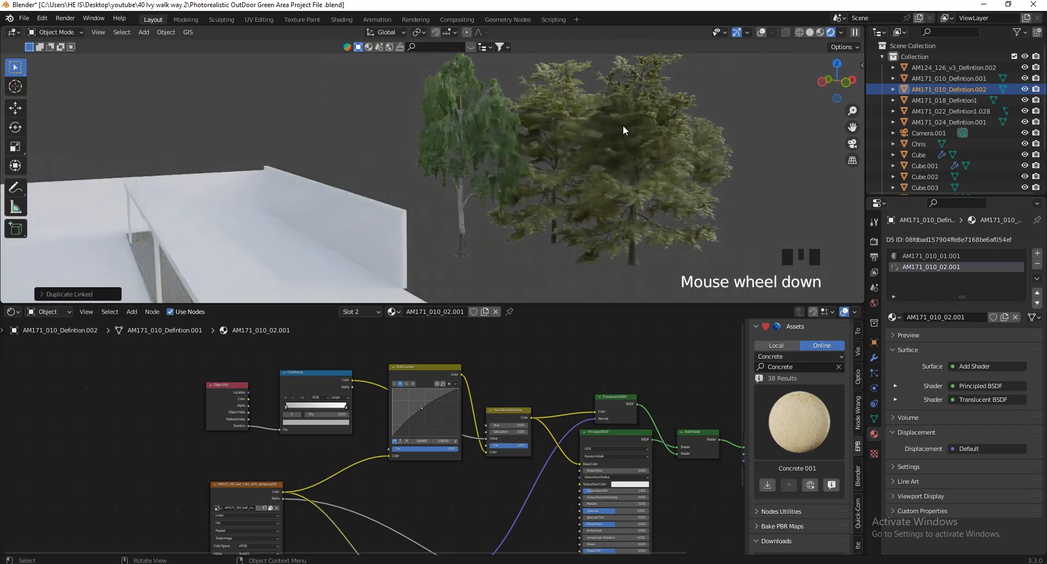
{"action": "scroll", "coordinate": [611, 87], "scroll_direction": "up", "scroll_amount": 2}
{"action": "left_click_drag", "start_coordinate": [848, 84], "coordinate": [790, 74]}
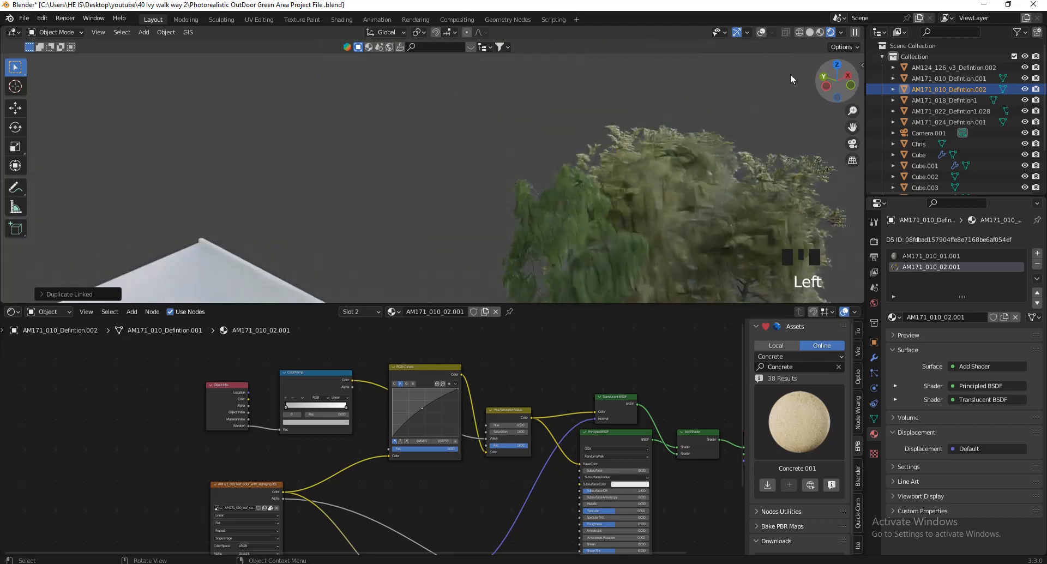
{"action": "scroll", "coordinate": [725, 127], "scroll_direction": "down", "scroll_amount": 1}
{"action": "scroll", "coordinate": [756, 192], "scroll_direction": "up", "scroll_amount": 2}
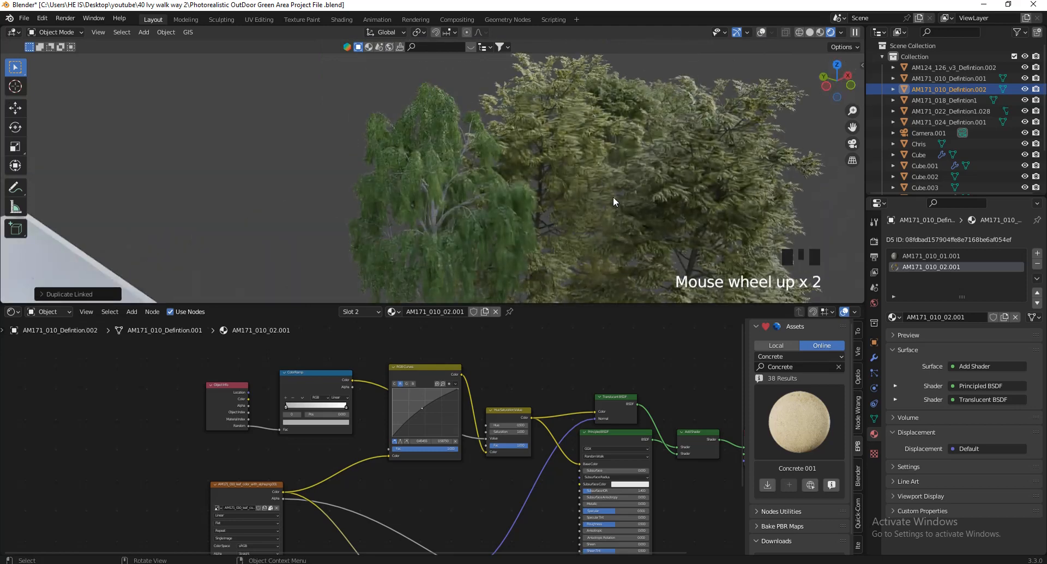
- In the leaf material's ColorRamp, set the first stop's position to 0.005 and darken its colour to near black
{"action": "scroll", "coordinate": [485, 439], "scroll_direction": "up", "scroll_amount": 7}
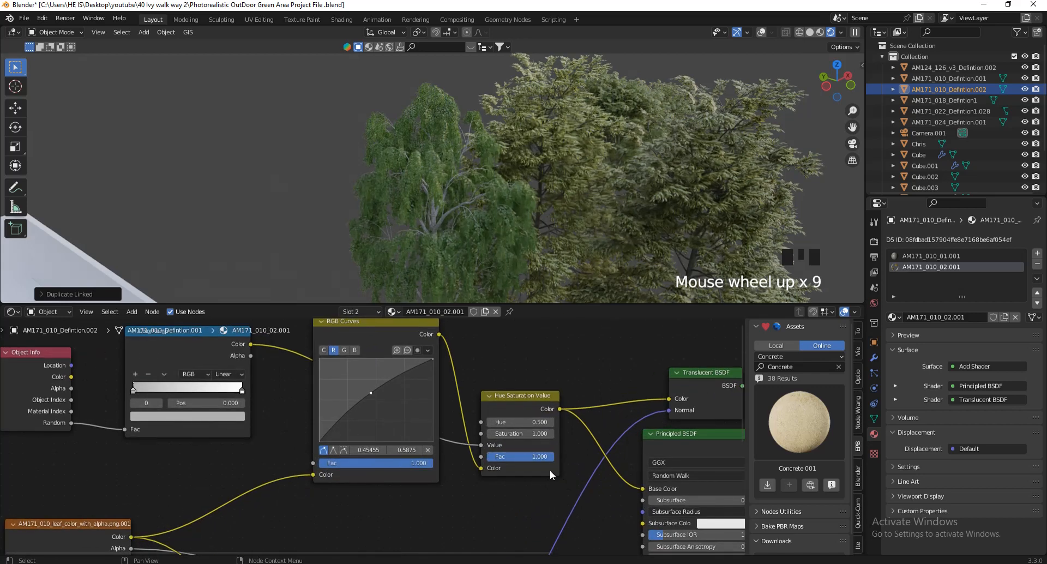
{"action": "left_click", "coordinate": [133, 391]}
{"action": "left_click", "coordinate": [133, 391]}
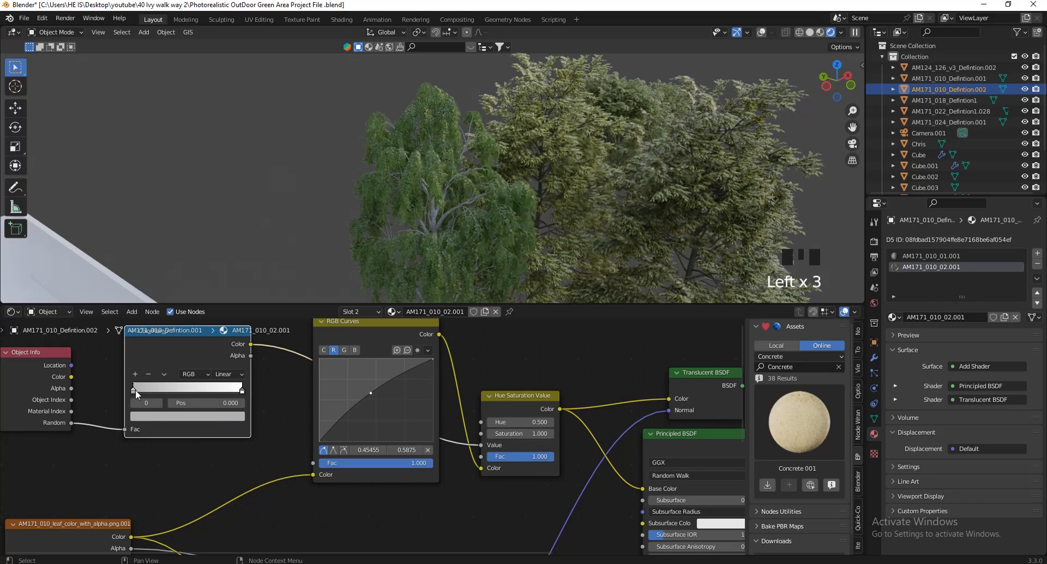
{"action": "left_click", "coordinate": [135, 390]}
{"action": "left_click", "coordinate": [133, 391]}
{"action": "left_click", "coordinate": [161, 414]}
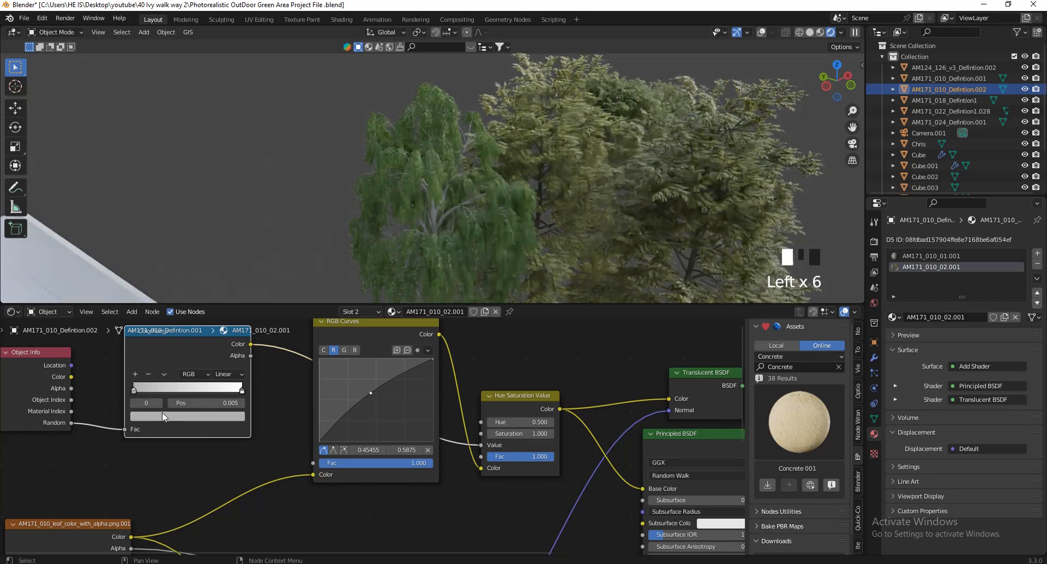
{"action": "left_click_drag", "start_coordinate": [221, 296], "coordinate": [216, 320]}
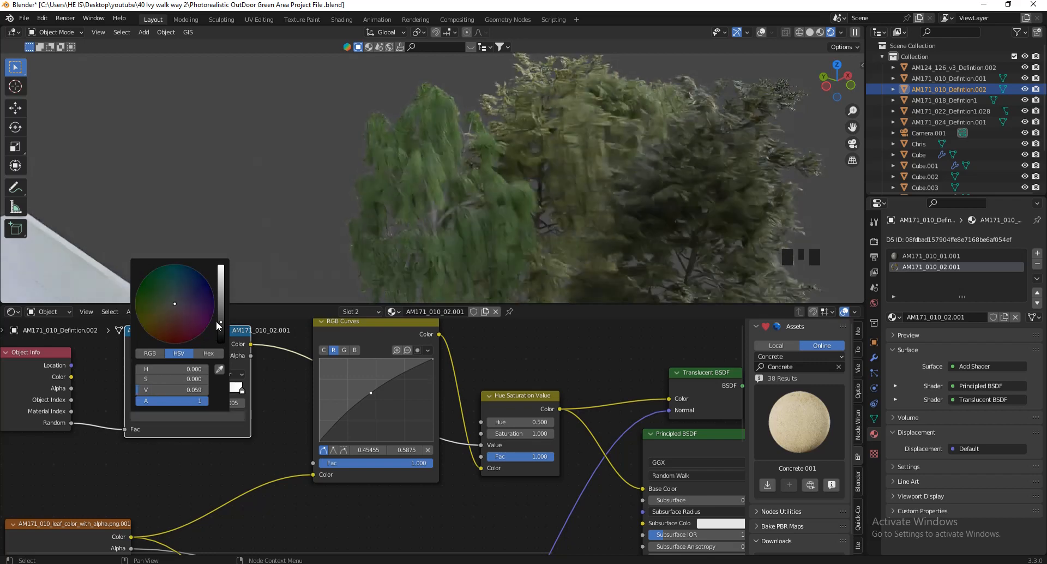
- Try Hue Saturation Value Fac settings of 0.531 and 0.608 while checking the trees' colour variation
{"action": "left_click_drag", "start_coordinate": [521, 460], "coordinate": [495, 460]}
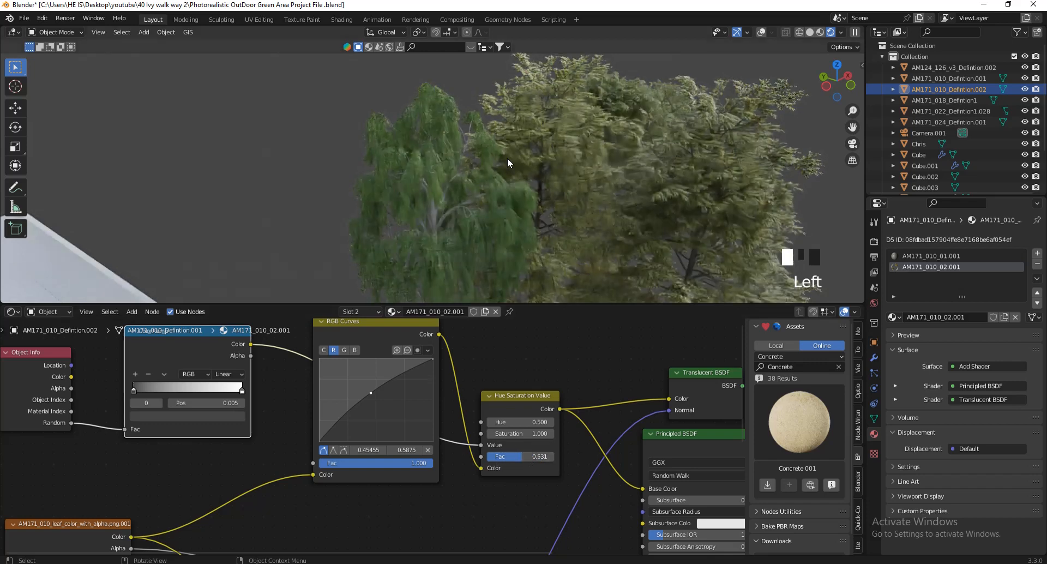
{"action": "scroll", "coordinate": [524, 124], "scroll_direction": "down", "scroll_amount": 4}
{"action": "scroll", "coordinate": [596, 173], "scroll_direction": "up", "scroll_amount": 3}
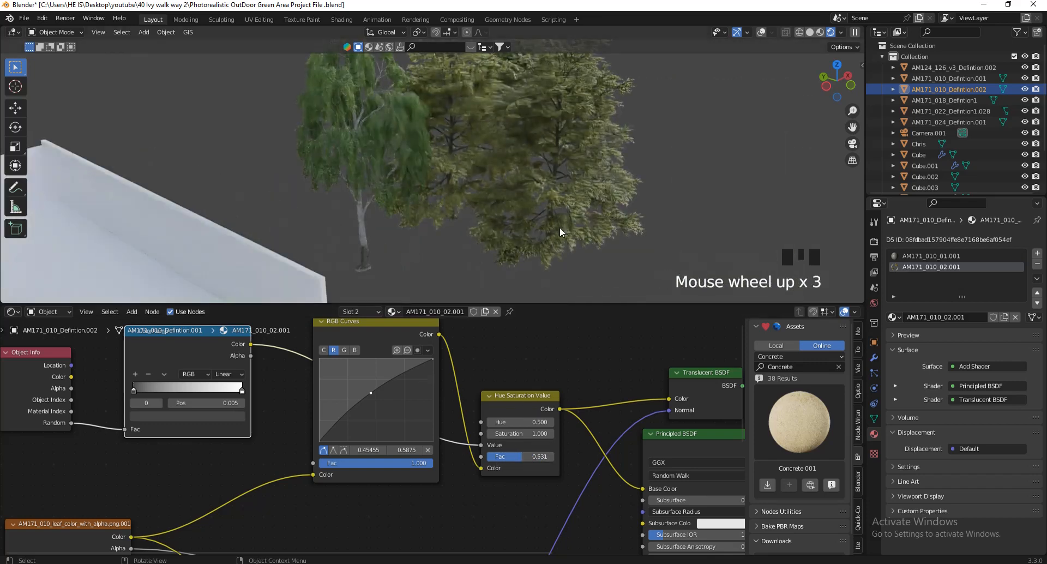
{"action": "scroll", "coordinate": [598, 244], "scroll_direction": "down", "scroll_amount": 1}
{"action": "left_click", "coordinate": [585, 191]}
{"action": "left_click_drag", "start_coordinate": [505, 456], "coordinate": [533, 455]}
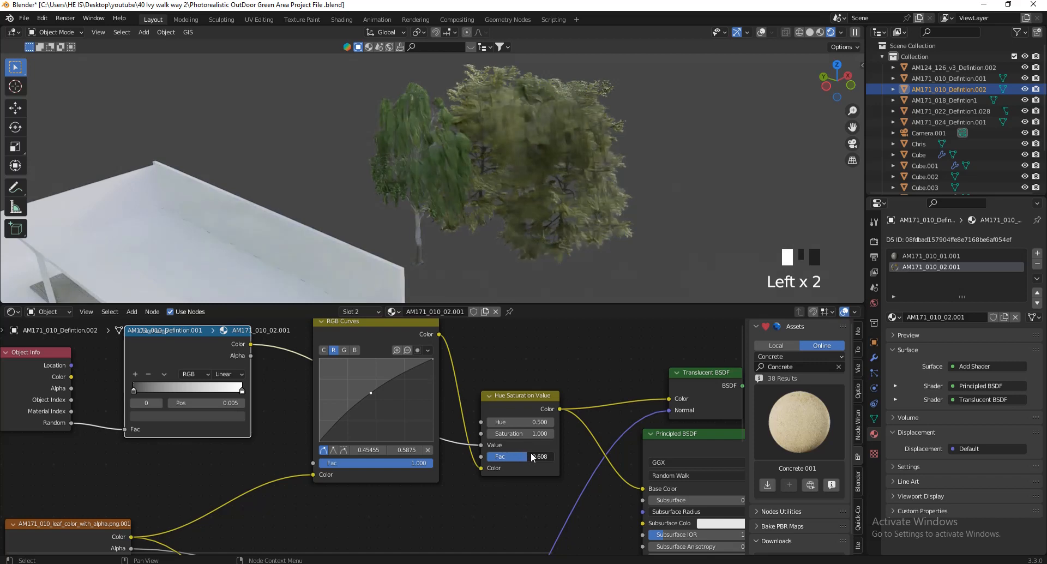
- Make two more linked duplicates of the tree, placed in a row beyond the first copy
{"action": "left_click", "coordinate": [760, 33]}
{"action": "key", "text": "alt+d"}
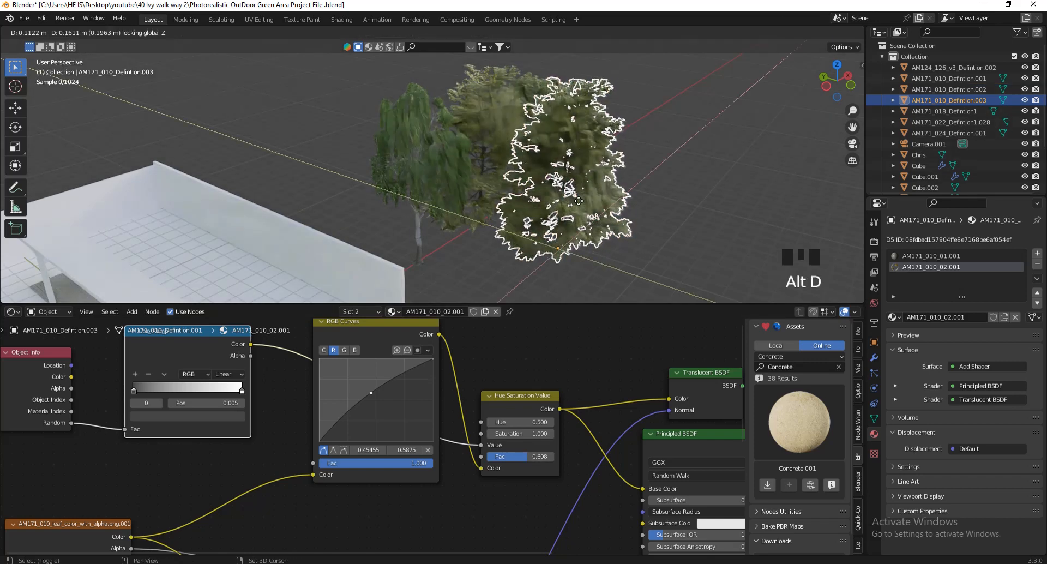
{"action": "left_click", "coordinate": [698, 180]}
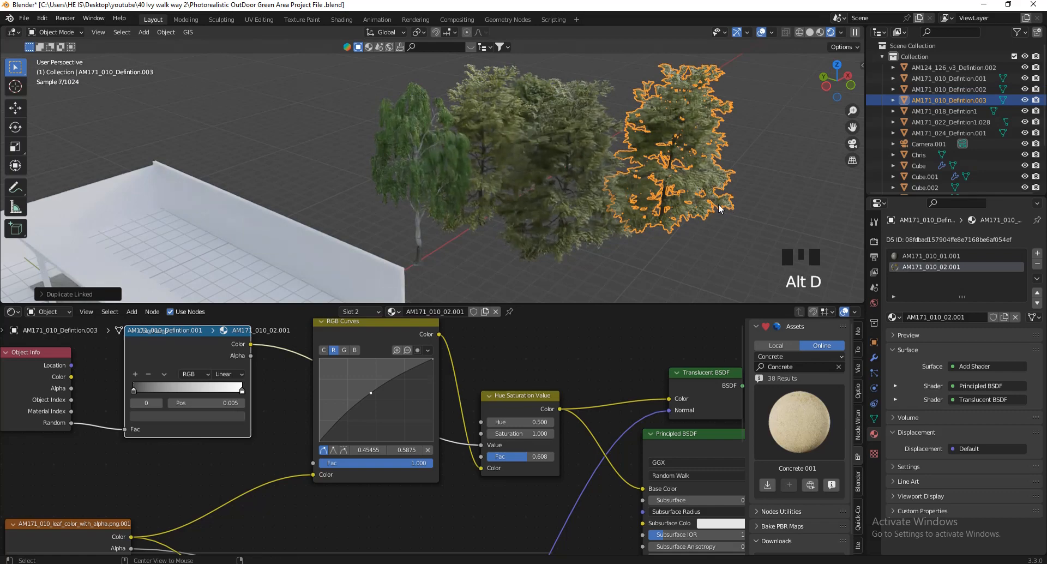
{"action": "key", "text": "alt+d"}
{"action": "left_click", "coordinate": [830, 198]}
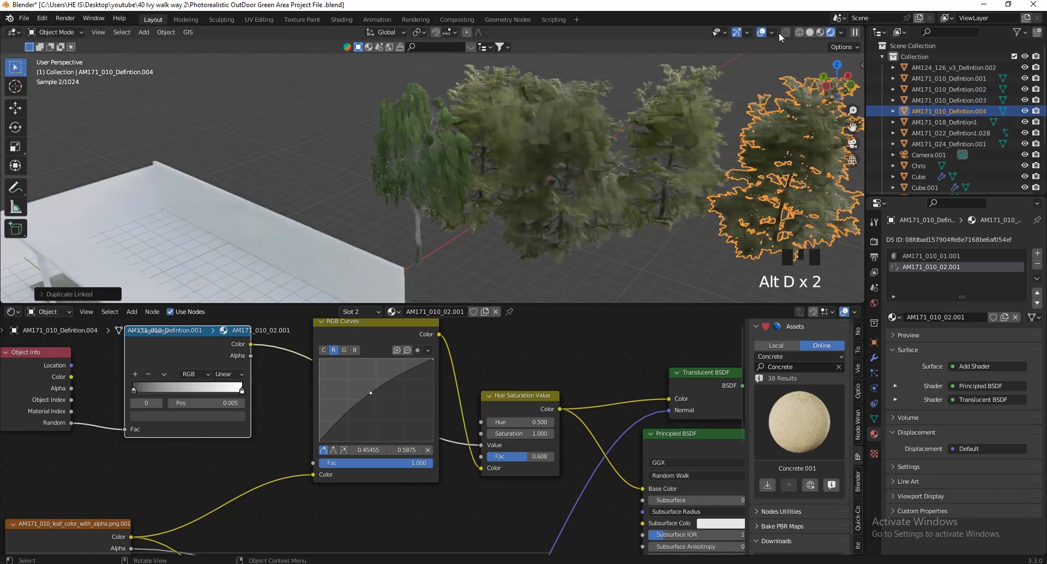
- Set the Hue Saturation Value node's Fac to 0.515, and try linking the RGB Curves colour to its Hue input before undoing that link
{"action": "left_click", "coordinate": [761, 32]}
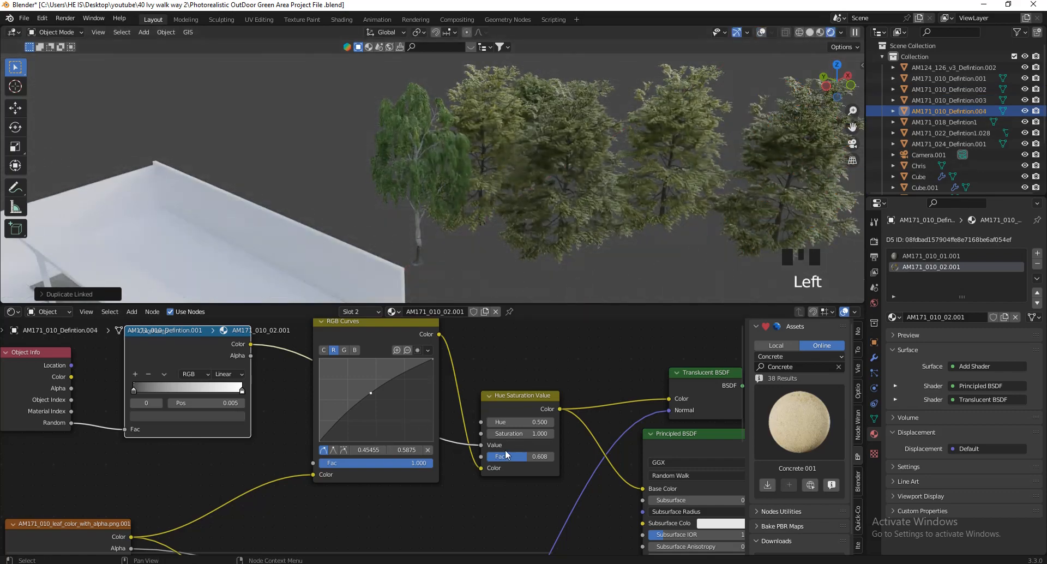
{"action": "left_click_drag", "start_coordinate": [506, 454], "coordinate": [513, 455]}
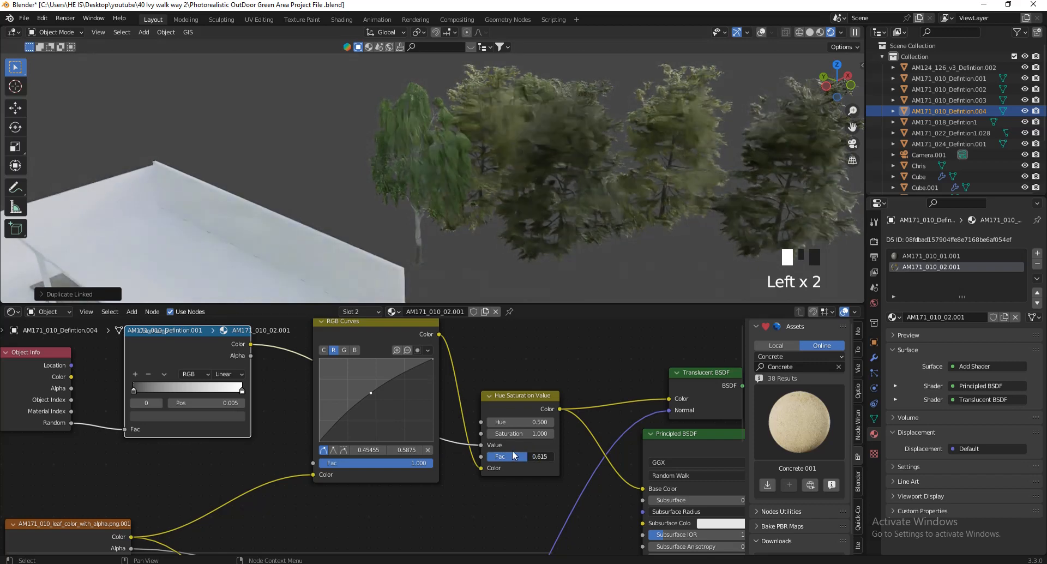
{"action": "left_click_drag", "start_coordinate": [514, 455], "coordinate": [507, 455]}
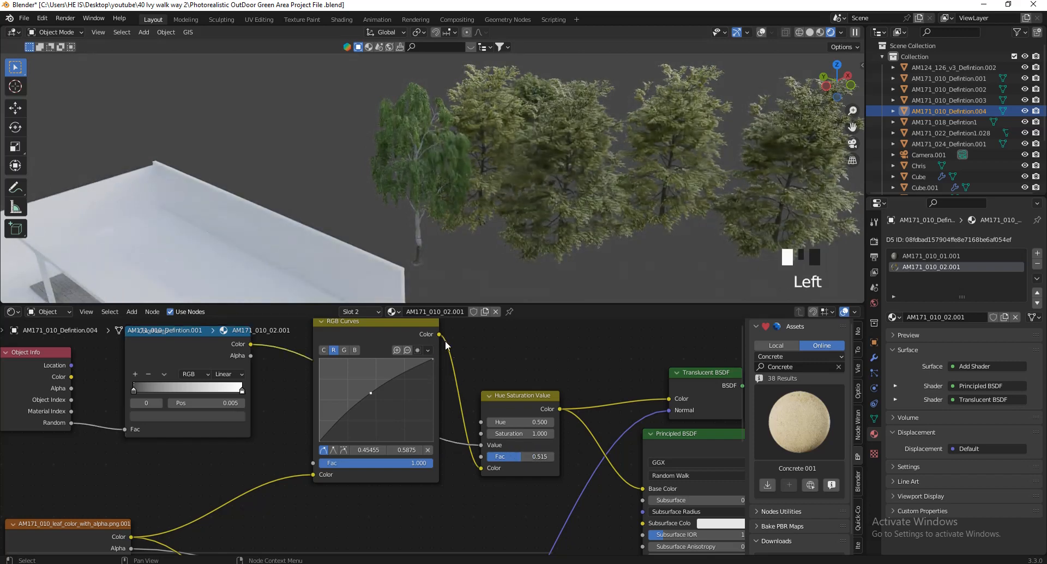
{"action": "left_click_drag", "start_coordinate": [445, 340], "coordinate": [483, 425]}
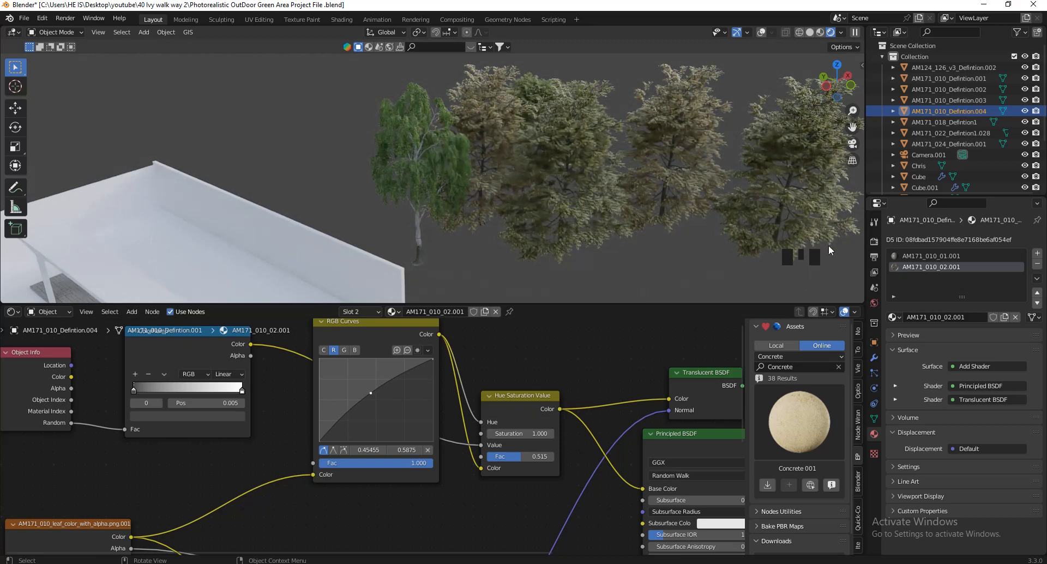
{"action": "key", "text": "ctrl+z"}
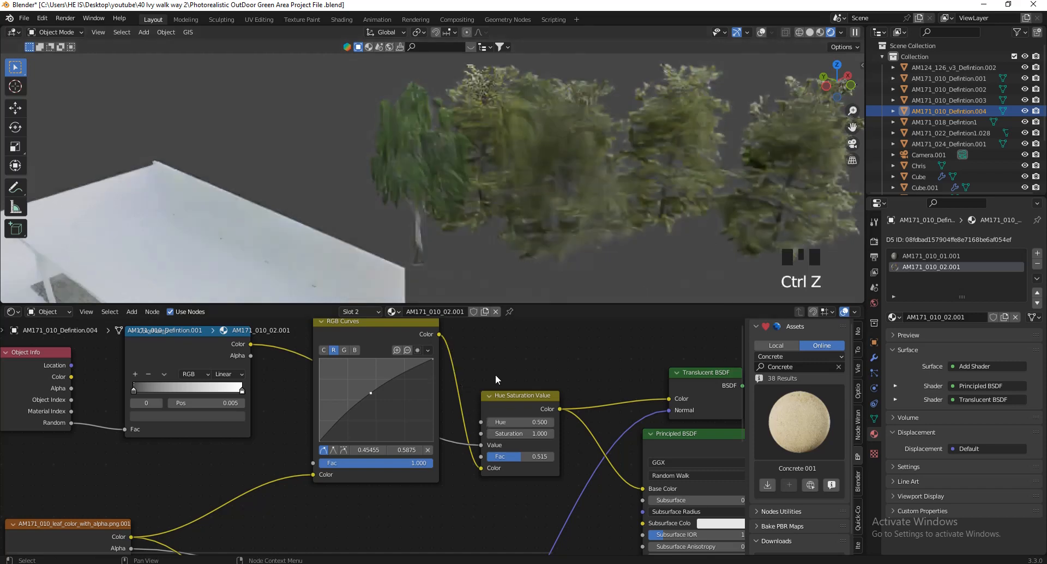
- Show the overlays again, select the three linked tree duplicates together and delete them
{"action": "left_click", "coordinate": [761, 32]}
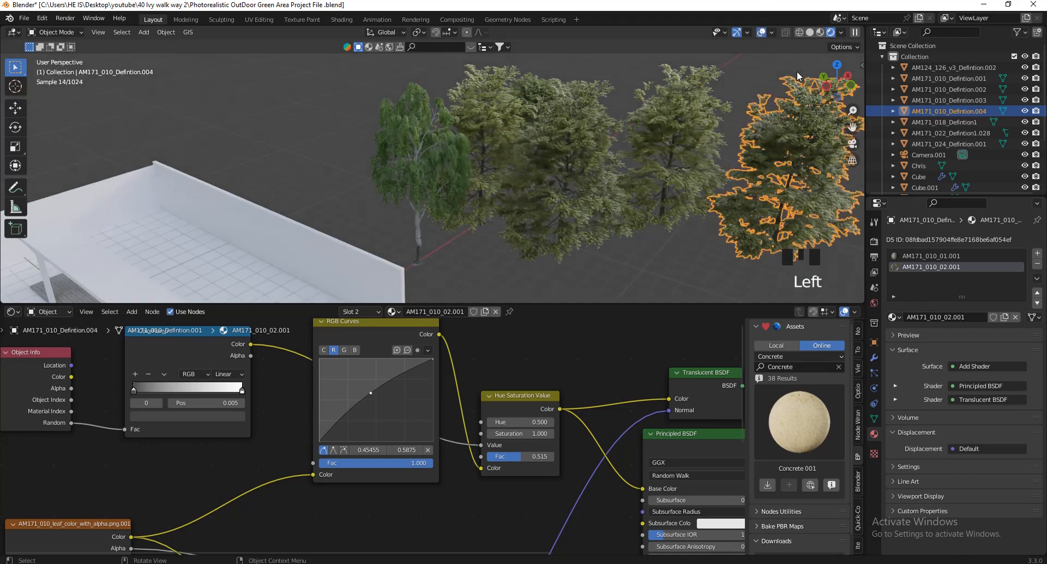
{"action": "left_click", "coordinate": [677, 116], "text": "shift"}
{"action": "left_click", "coordinate": [586, 156], "text": "shift"}
{"action": "key", "text": "ctrl+z"}
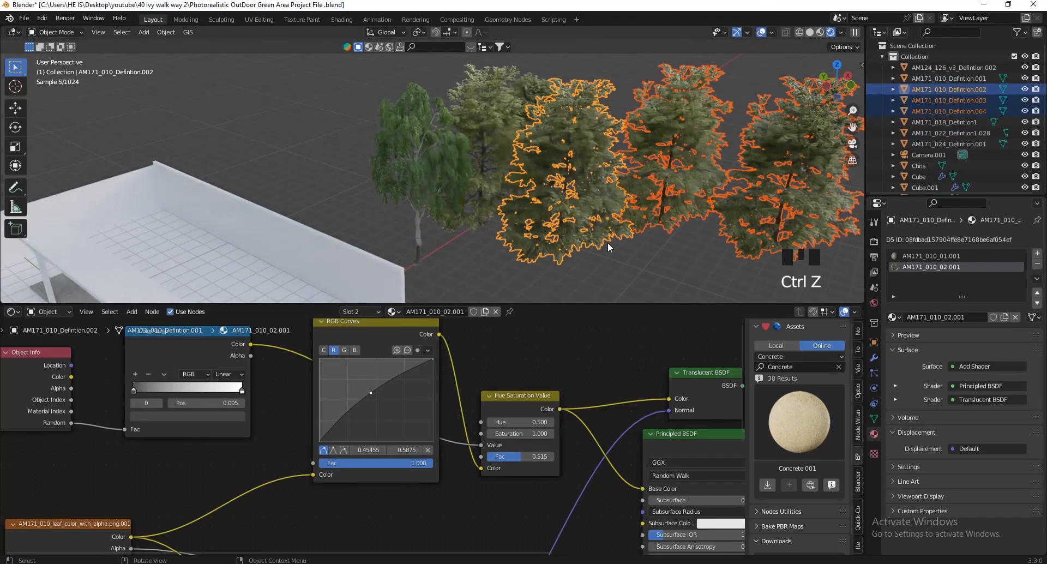
{"action": "scroll", "coordinate": [648, 210], "scroll_direction": "down", "scroll_amount": 2}
{"action": "left_click_drag", "start_coordinate": [820, 90], "coordinate": [769, 146]}
{"action": "key", "text": "Delete"}
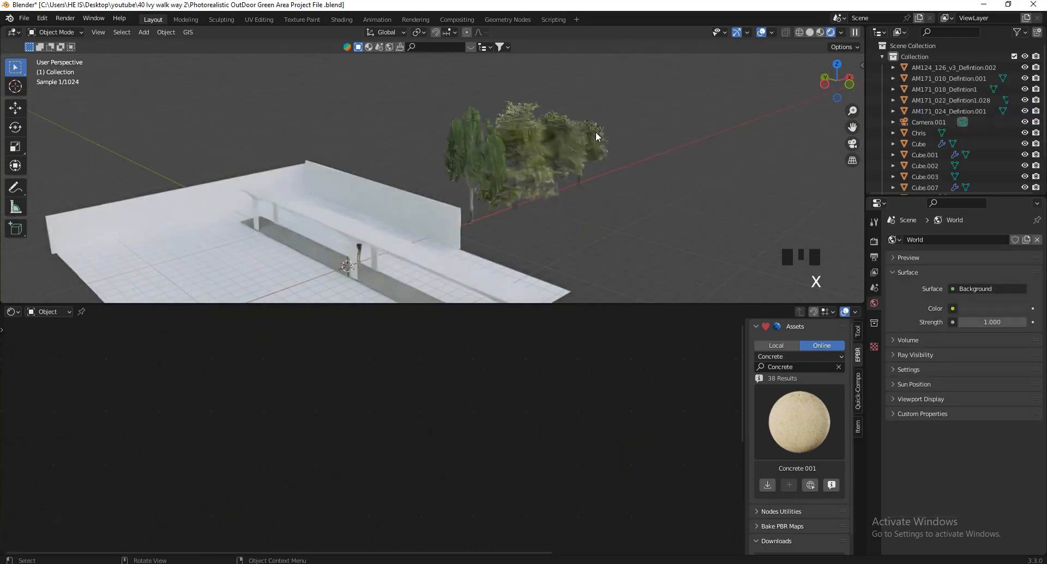
- Select the original tree beside the birch and examine the colour nodes of its leaf material AM171_010_02.001
{"action": "scroll", "coordinate": [561, 137], "scroll_direction": "up", "scroll_amount": 2}
{"action": "left_click", "coordinate": [534, 140]}
{"action": "scroll", "coordinate": [492, 422], "scroll_direction": "down", "scroll_amount": 7}
{"action": "scroll", "coordinate": [449, 470], "scroll_direction": "up", "scroll_amount": 5}
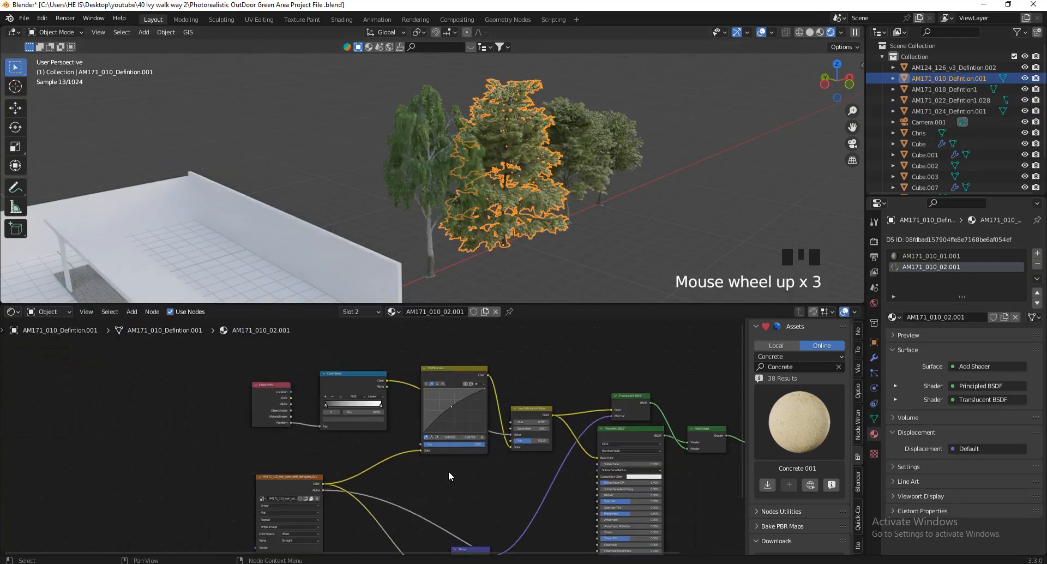
{"action": "scroll", "coordinate": [247, 380], "scroll_direction": "up", "scroll_amount": 6}
{"action": "scroll", "coordinate": [268, 376], "scroll_direction": "down", "scroll_amount": 5}
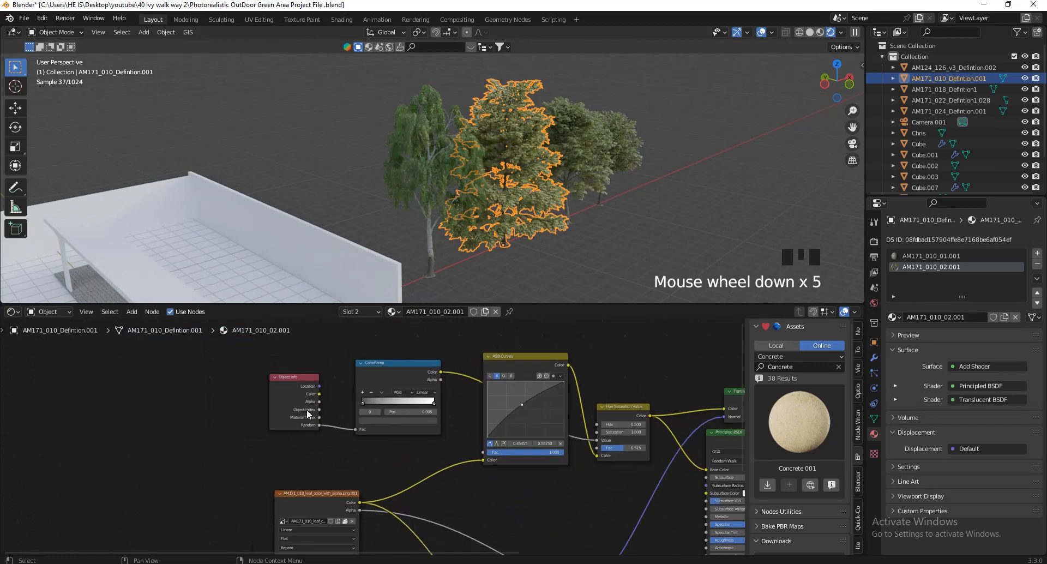
{"action": "key", "text": "shift+a"}
{"action": "left_click", "coordinate": [153, 409]}
{"action": "type", "text": "ob"}
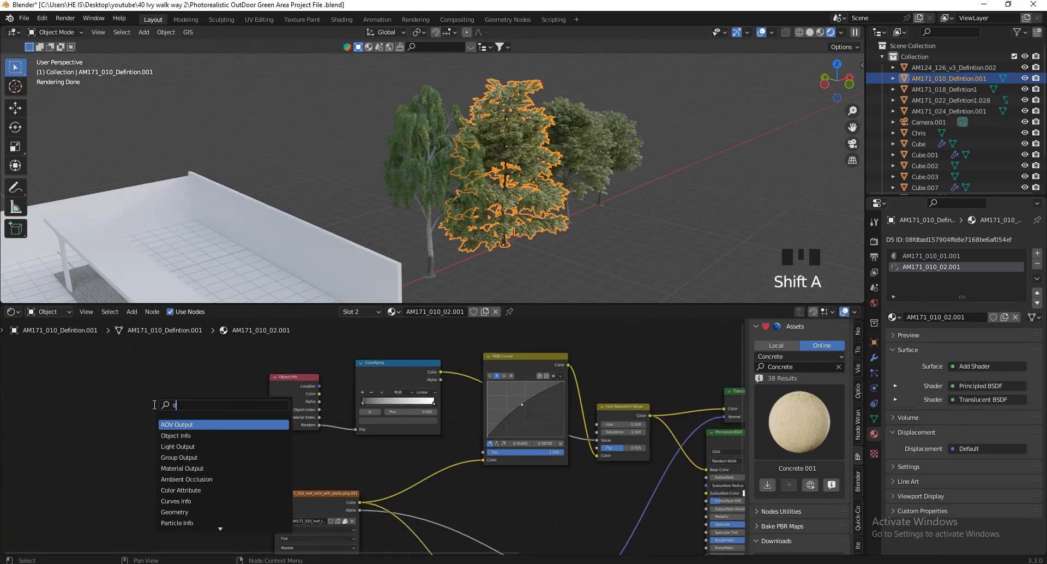
- Examine how the Object Info, ColorRamp, RGB Curves and Hue Saturation Value nodes are linked to the leaf shaders
{"action": "scroll", "coordinate": [394, 373], "scroll_direction": "up", "scroll_amount": 3}
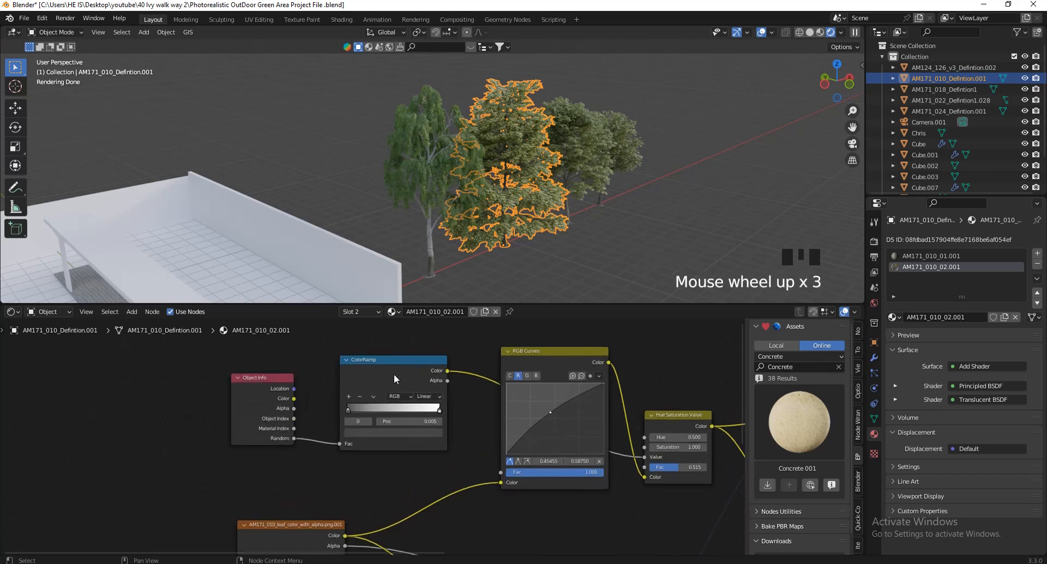
{"action": "left_click_drag", "start_coordinate": [551, 349], "coordinate": [586, 405]}
{"action": "scroll", "coordinate": [427, 390], "scroll_direction": "down", "scroll_amount": 3}
{"action": "scroll", "coordinate": [607, 409], "scroll_direction": "up", "scroll_amount": 5}
{"action": "scroll", "coordinate": [521, 394], "scroll_direction": "down", "scroll_amount": 3}
{"action": "scroll", "coordinate": [584, 401], "scroll_direction": "up", "scroll_amount": 5}
{"action": "scroll", "coordinate": [559, 414], "scroll_direction": "down", "scroll_amount": 5}
{"action": "scroll", "coordinate": [428, 416], "scroll_direction": "down", "scroll_amount": 4}
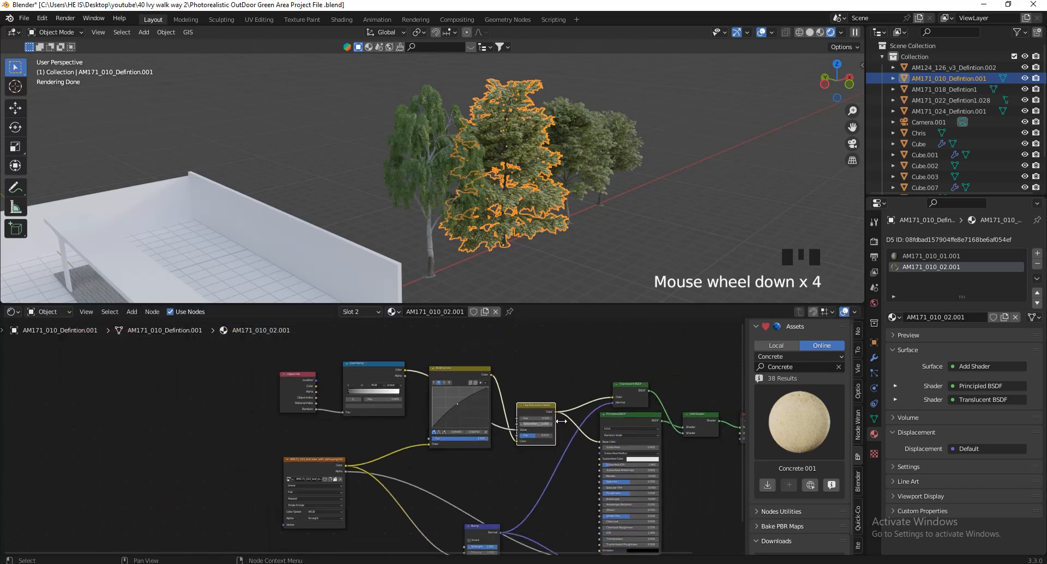
{"action": "scroll", "coordinate": [612, 389], "scroll_direction": "up", "scroll_amount": 3}
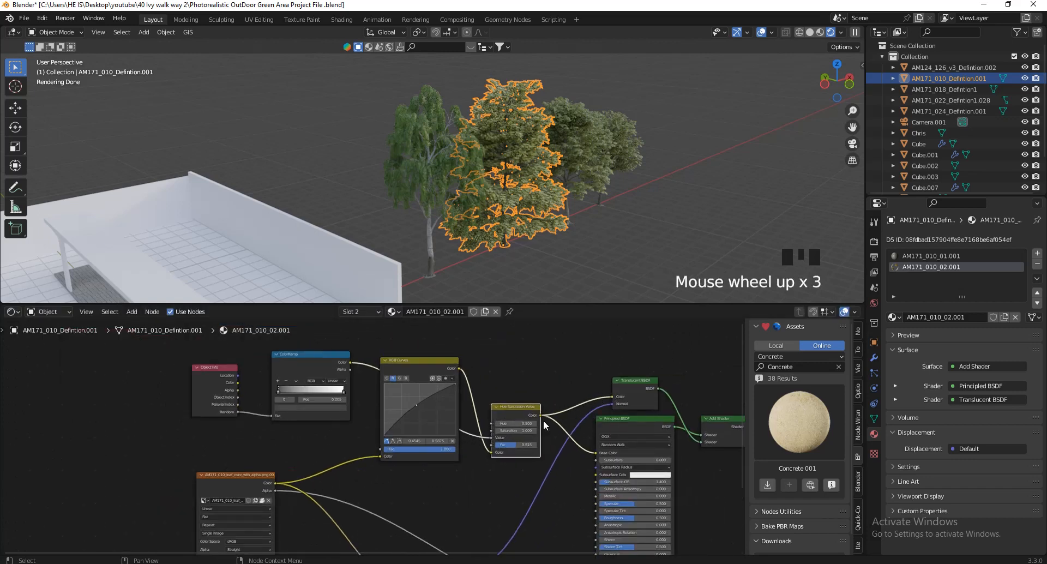
{"action": "scroll", "coordinate": [534, 417], "scroll_direction": "up", "scroll_amount": 3}
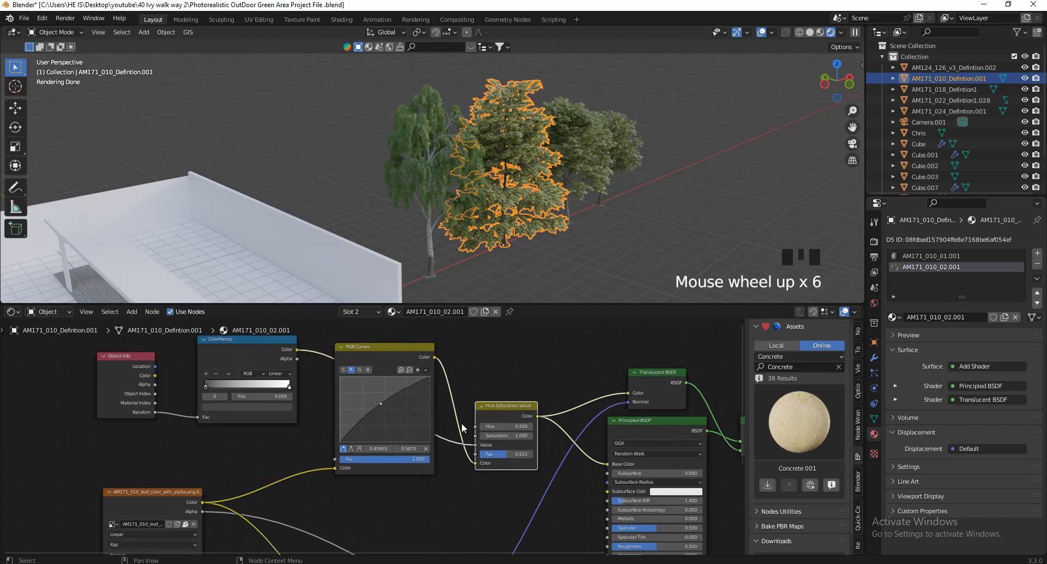
{"action": "scroll", "coordinate": [212, 389], "scroll_direction": "up", "scroll_amount": 5}
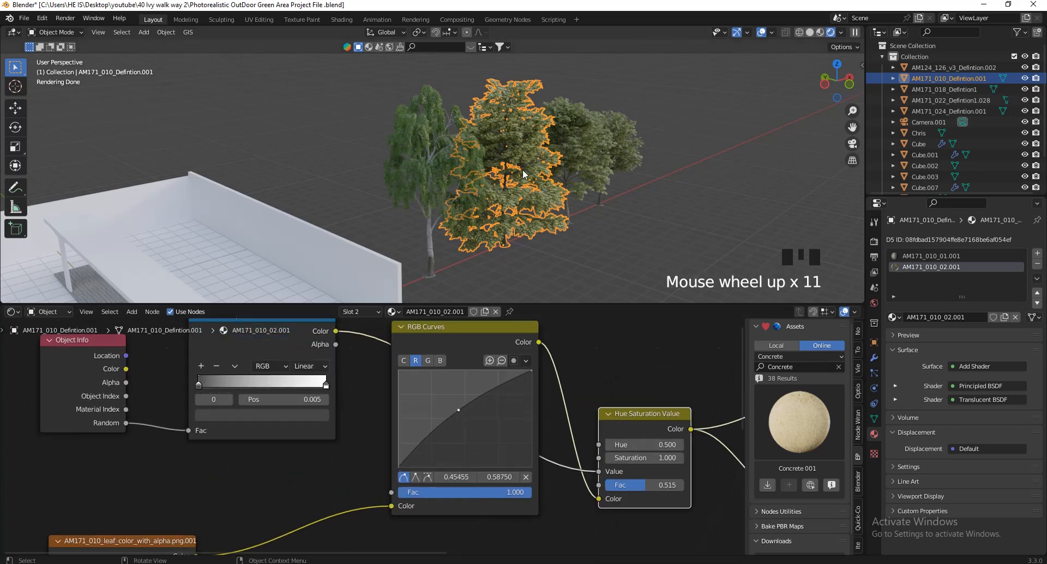
- Rearrange the leaf material's nodes, moving Hue Saturation Value slightly up and RGB Curves below the ColorRamp link
{"action": "scroll", "coordinate": [288, 380], "scroll_direction": "down", "scroll_amount": 3}
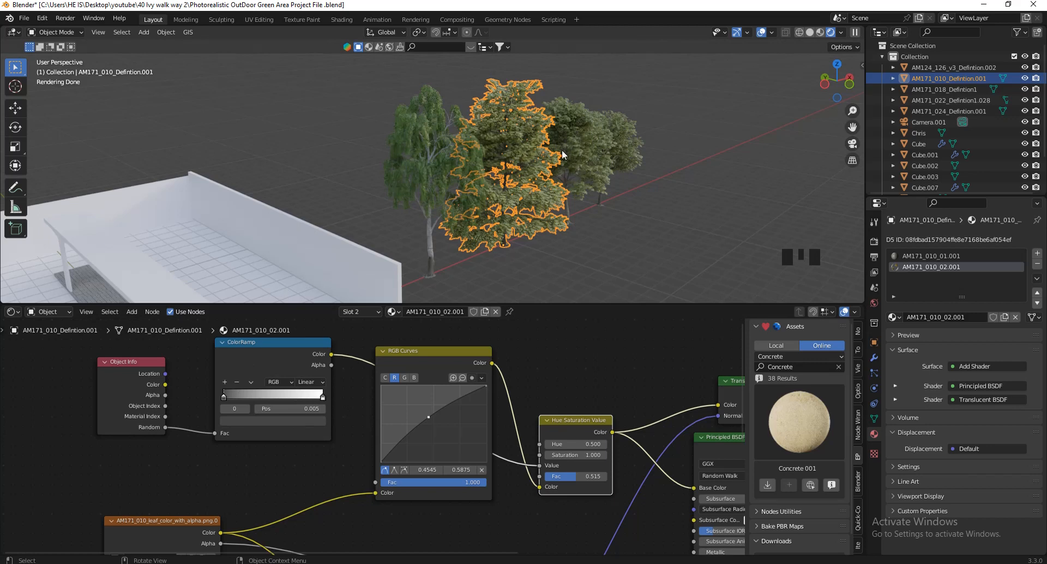
{"action": "left_click_drag", "start_coordinate": [572, 424], "coordinate": [570, 410]}
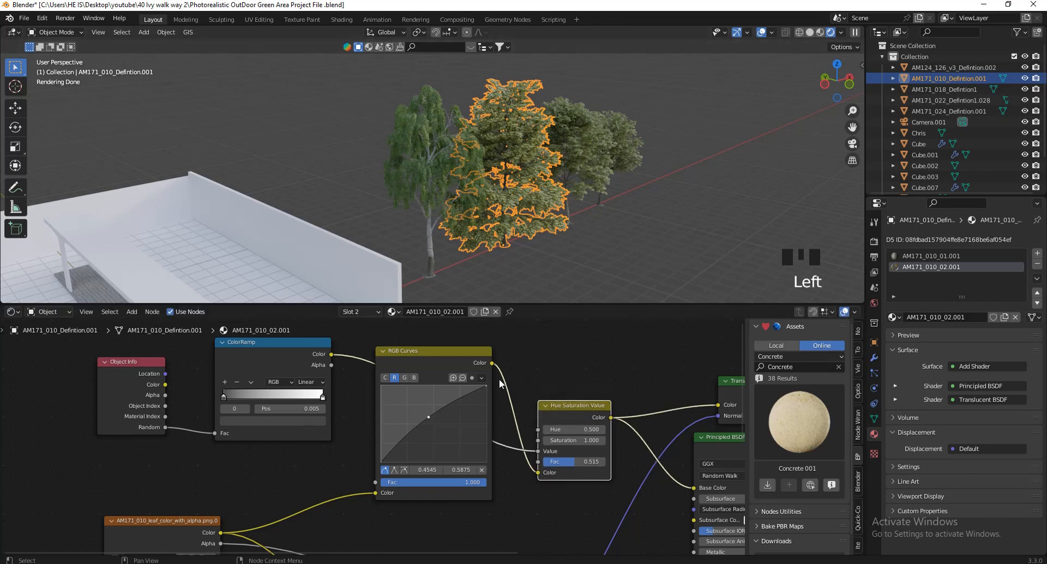
{"action": "left_click_drag", "start_coordinate": [470, 370], "coordinate": [458, 464]}
{"action": "scroll", "coordinate": [410, 385], "scroll_direction": "down", "scroll_amount": 5}
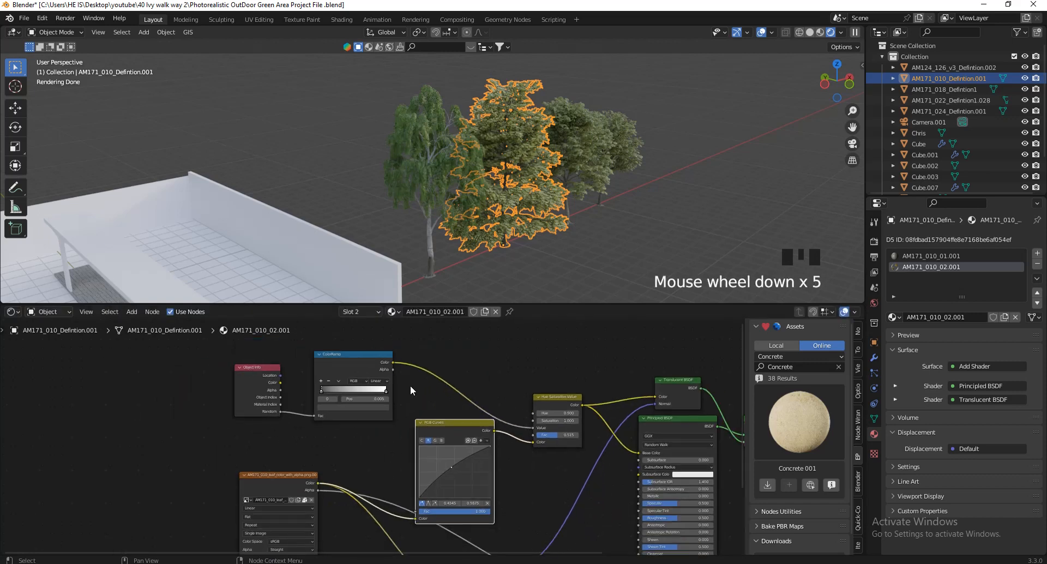
{"action": "scroll", "coordinate": [283, 413], "scroll_direction": "up", "scroll_amount": 3}
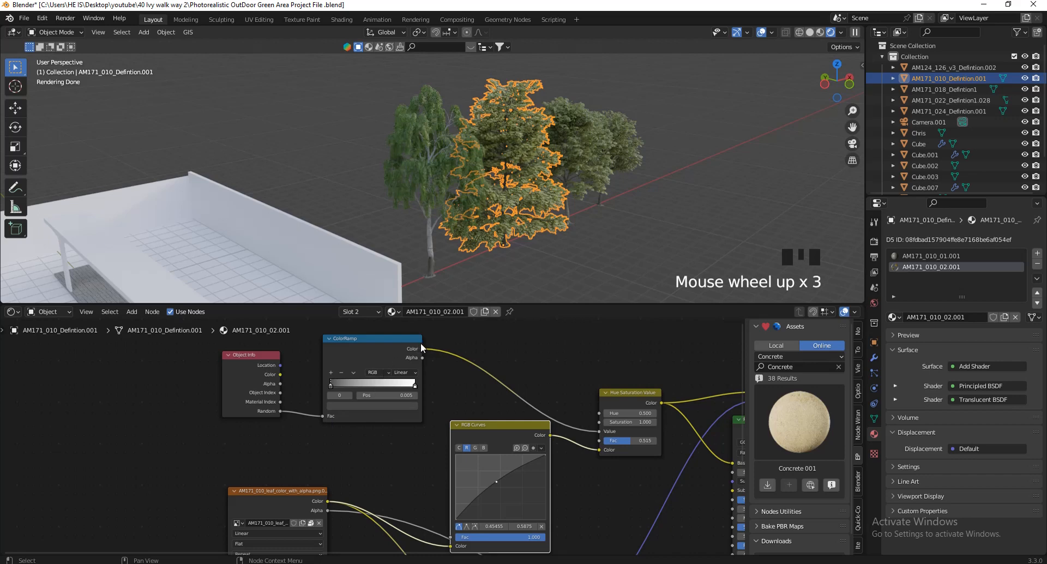
{"action": "left_click_drag", "start_coordinate": [543, 436], "coordinate": [534, 428]}
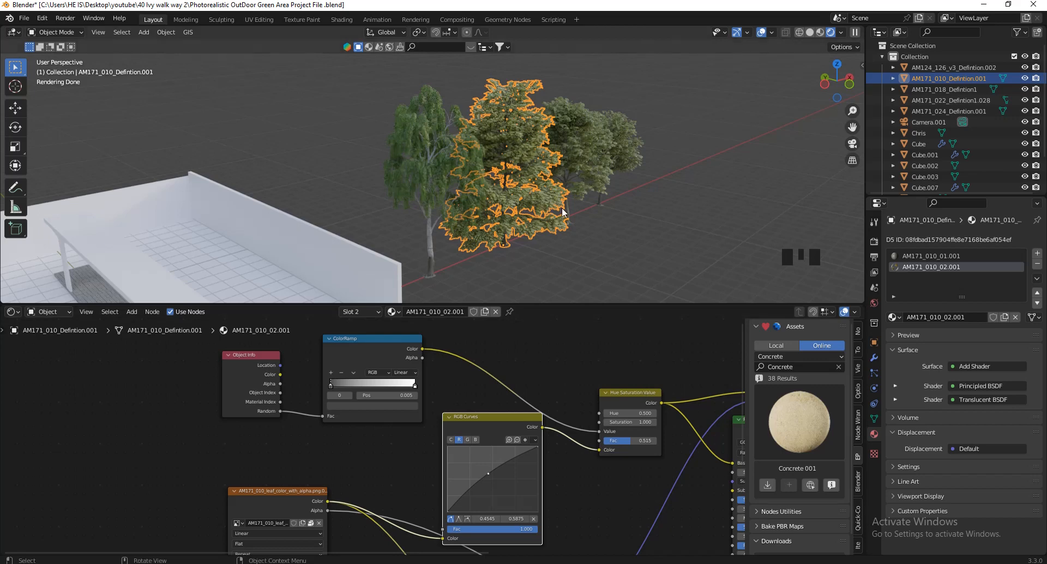
- Create a linked duplicate of the selected tree and place it beside the original, keeping its height fixed
{"action": "key", "text": "alt+d"}
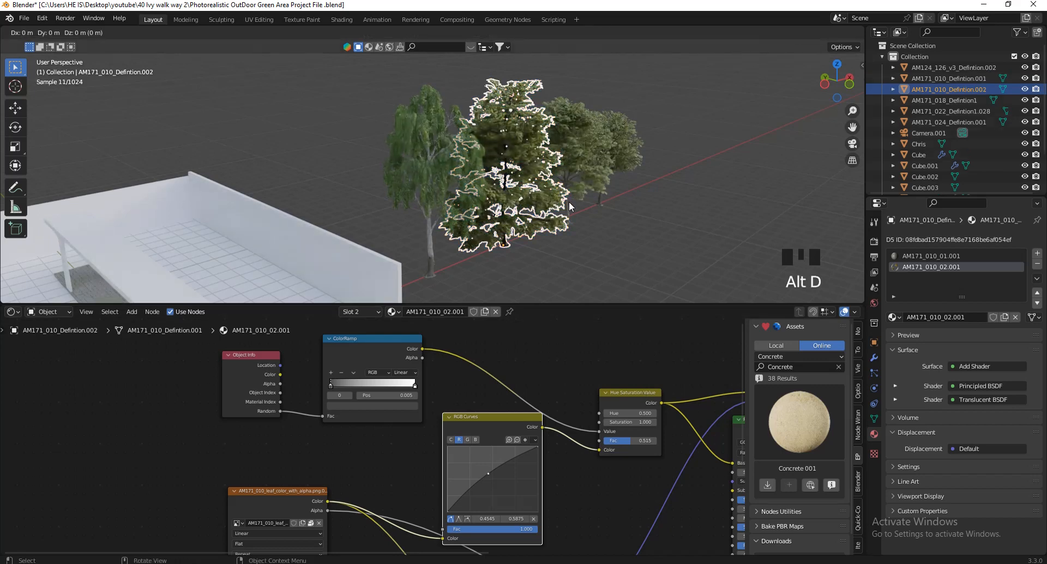
{"action": "key", "text": "shift+z"}
{"action": "left_click", "coordinate": [759, 201]}
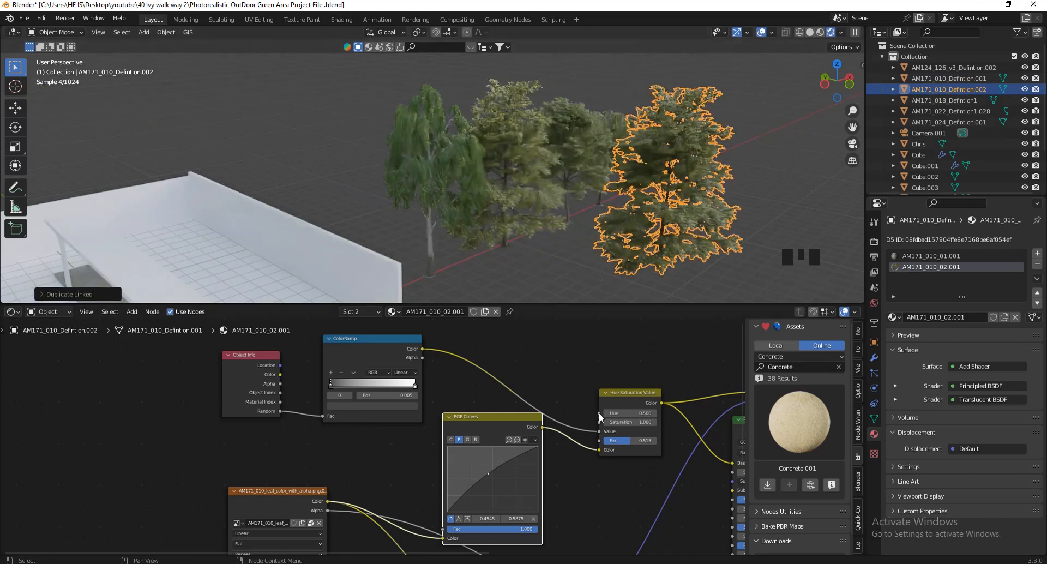
- Try the Hue Saturation Value node's Fac at 1.000 and at 0.000 to compare the two trees' leaves
{"action": "scroll", "coordinate": [616, 442], "scroll_direction": "up", "scroll_amount": 6}
{"action": "left_click_drag", "start_coordinate": [620, 444], "coordinate": [747, 447]}
{"action": "left_click", "coordinate": [720, 268]}
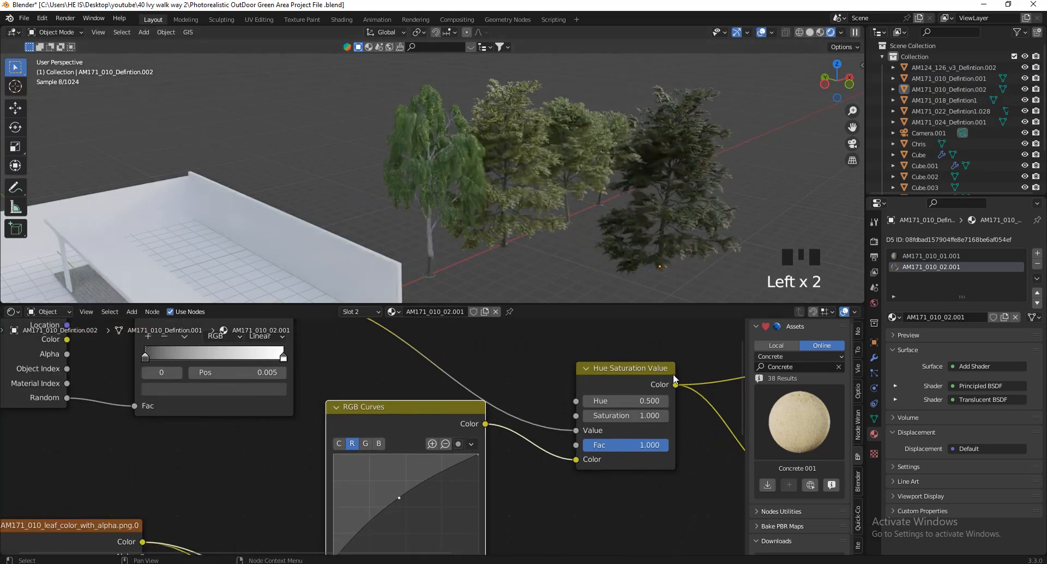
{"action": "scroll", "coordinate": [627, 430], "scroll_direction": "down", "scroll_amount": 3}
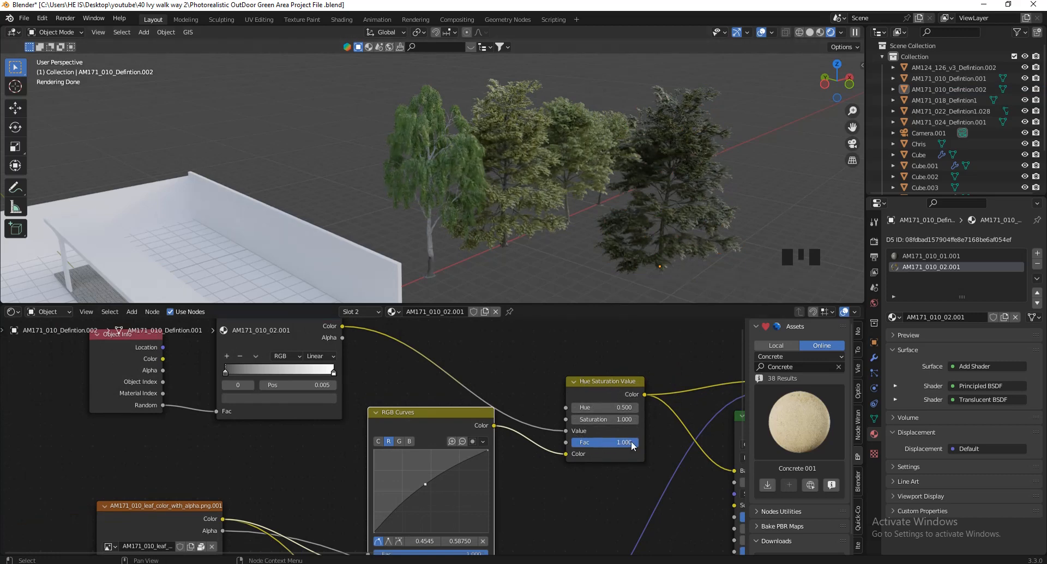
{"action": "left_click_drag", "start_coordinate": [631, 441], "coordinate": [235, 457]}
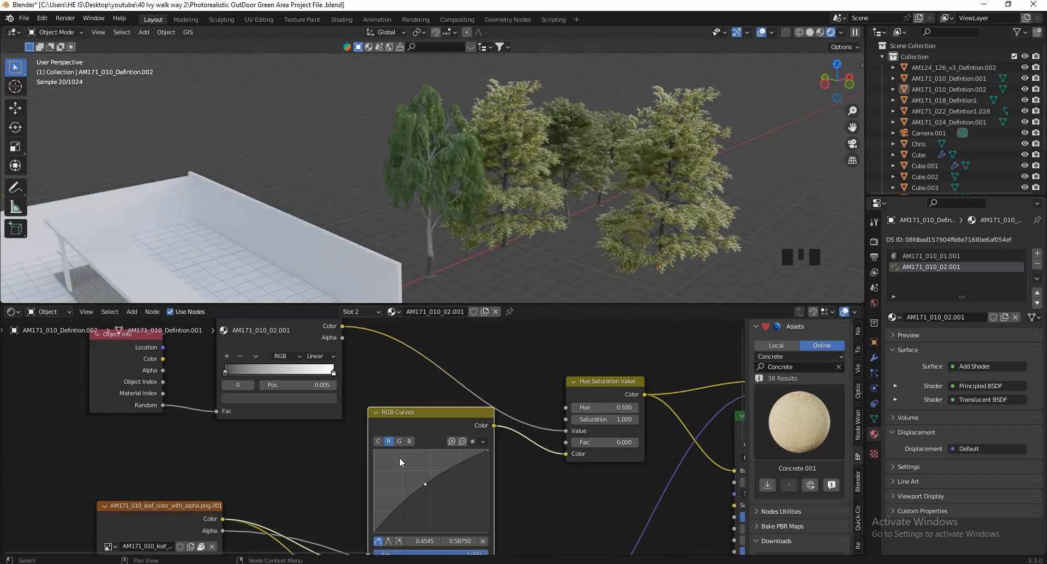
- Move the RGB Curves node slightly lower and set the Hue Saturation Value node's Fac to 0.538
{"action": "scroll", "coordinate": [399, 461], "scroll_direction": "down", "scroll_amount": 5}
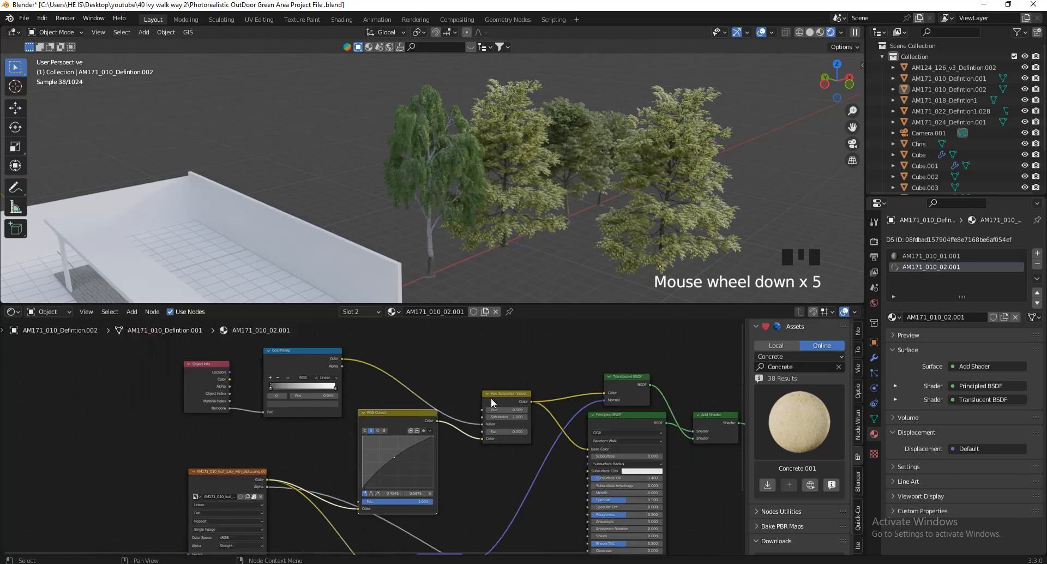
{"action": "left_click_drag", "start_coordinate": [401, 424], "coordinate": [393, 438]}
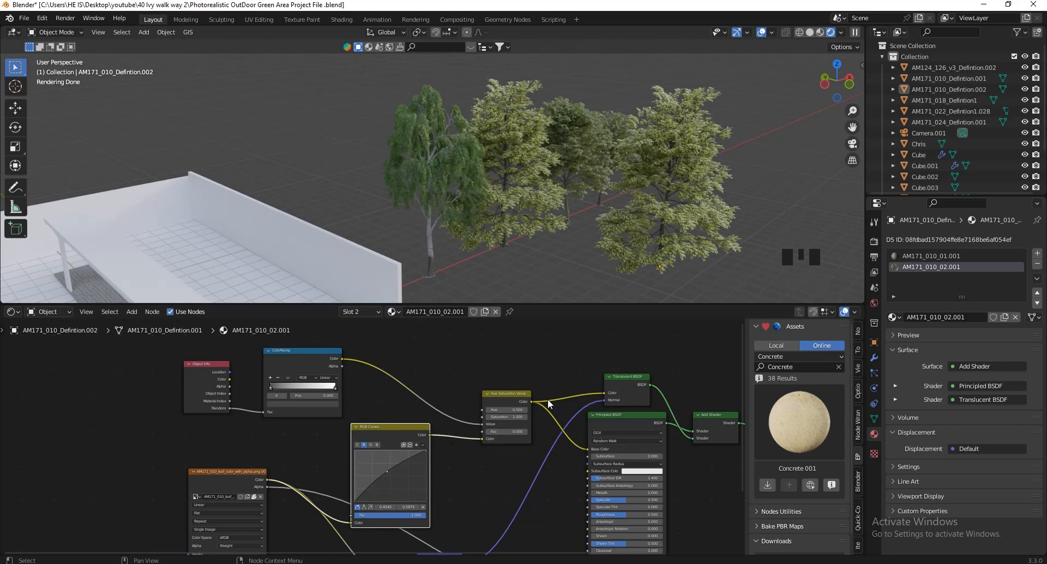
{"action": "scroll", "coordinate": [547, 401], "scroll_direction": "up", "scroll_amount": 5}
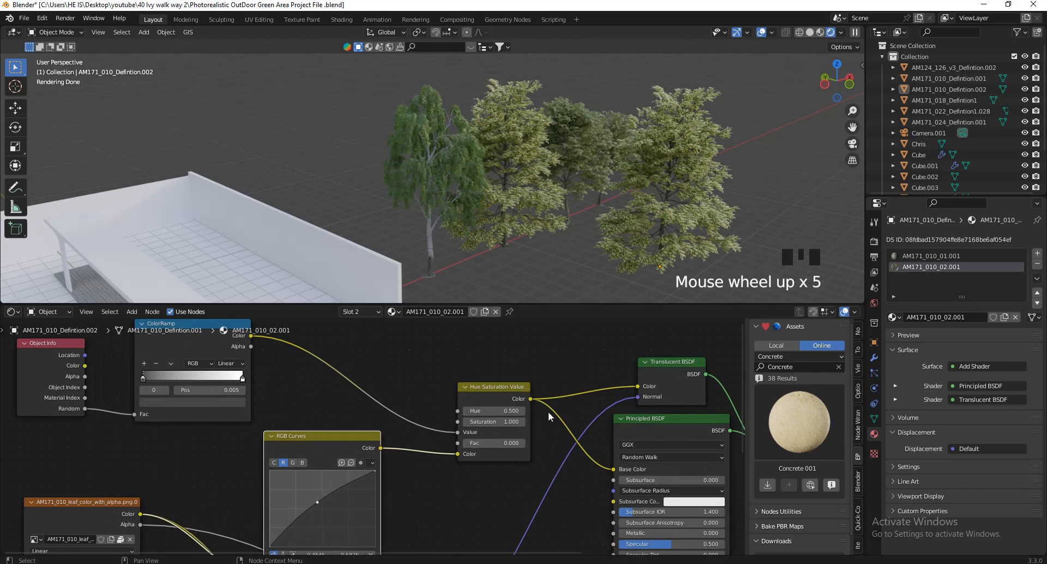
{"action": "scroll", "coordinate": [521, 414], "scroll_direction": "up", "scroll_amount": 7}
{"action": "left_click", "coordinate": [490, 450]}
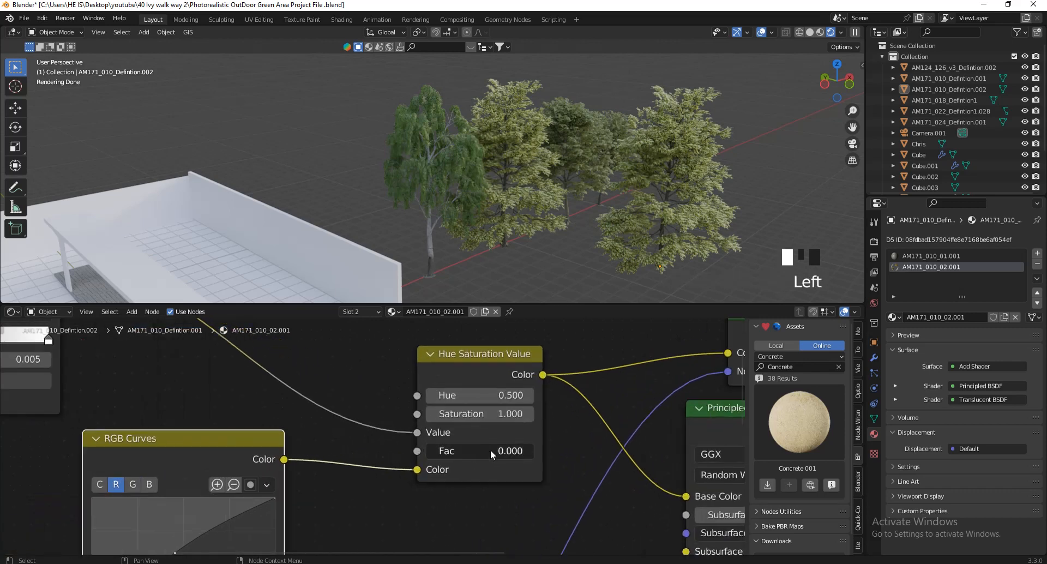
{"action": "mouse_move", "coordinate": [490, 449]}
{"action": "left_mouse_down"}
{"action": "mouse_move", "coordinate": [514, 449]}
{"action": "mouse_move", "coordinate": [492, 450]}
{"action": "left_mouse_up"}
- Try linking the ColorRamp's Color output to the Hue input of Hue Saturation Value, and undo that link
{"action": "scroll", "coordinate": [494, 463], "scroll_direction": "down", "scroll_amount": 10}
{"action": "scroll", "coordinate": [322, 367], "scroll_direction": "up", "scroll_amount": 4}
{"action": "left_click_drag", "start_coordinate": [312, 357], "coordinate": [540, 439]}
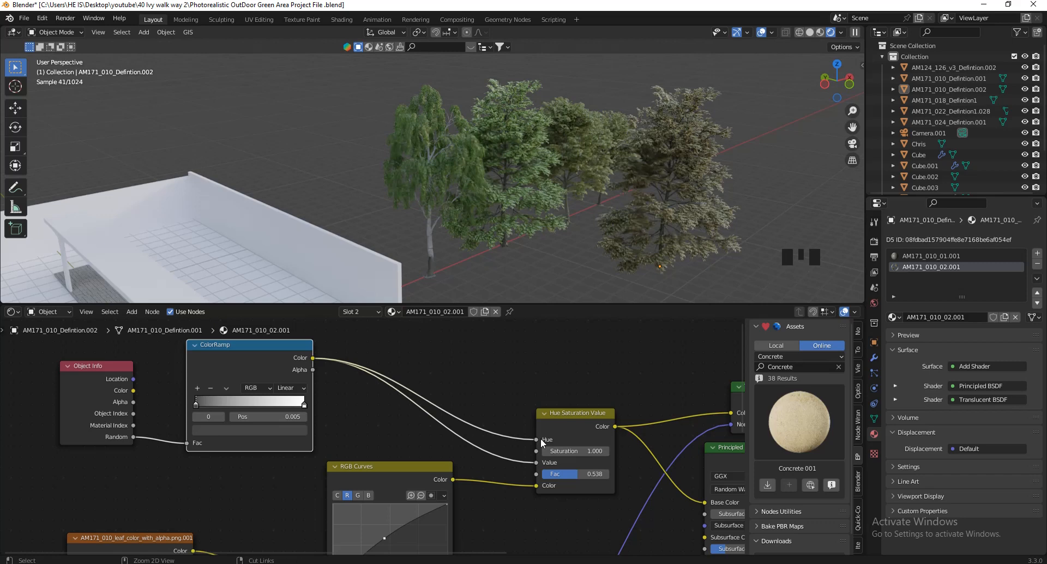
{"action": "key", "text": "ctrl+z"}
- Set the Hue Saturation Value node's Fac to 0.417 in the leaf material
{"action": "scroll", "coordinate": [465, 408], "scroll_direction": "down", "scroll_amount": 5}
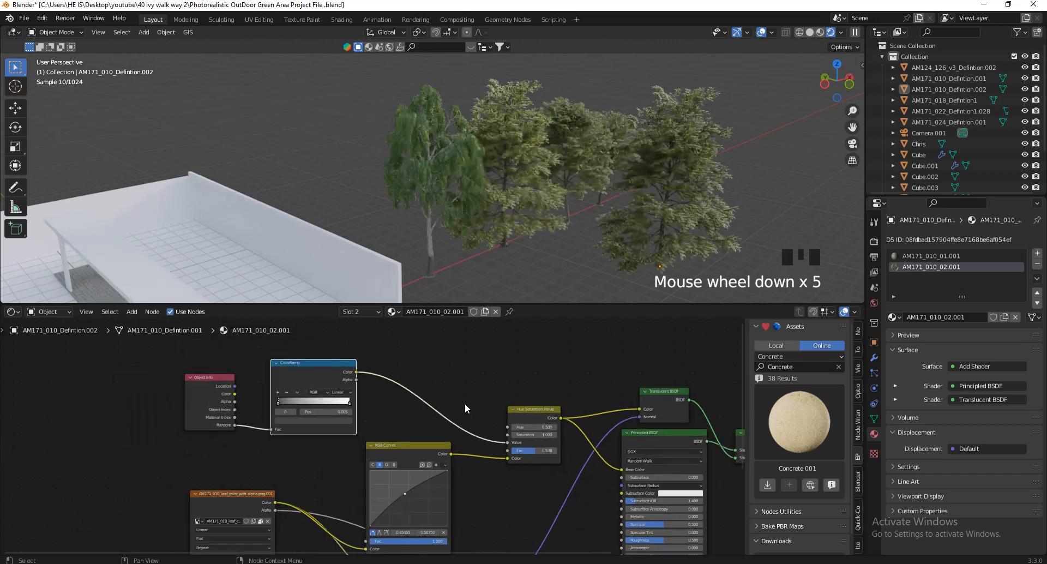
{"action": "left_click", "coordinate": [540, 421]}
{"action": "scroll", "coordinate": [556, 450], "scroll_direction": "up", "scroll_amount": 8}
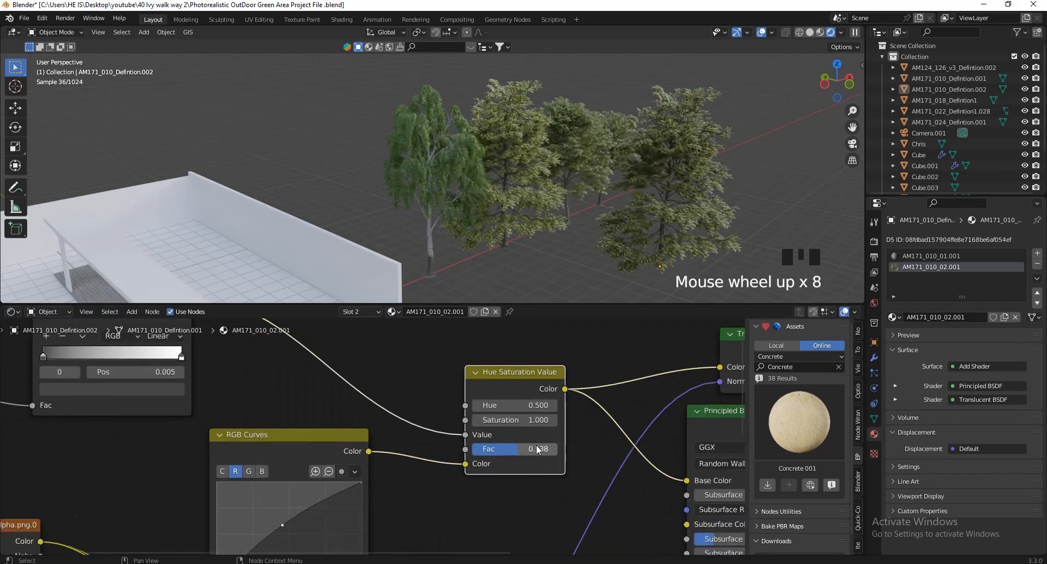
{"action": "left_click", "coordinate": [539, 451], "text": "shift"}
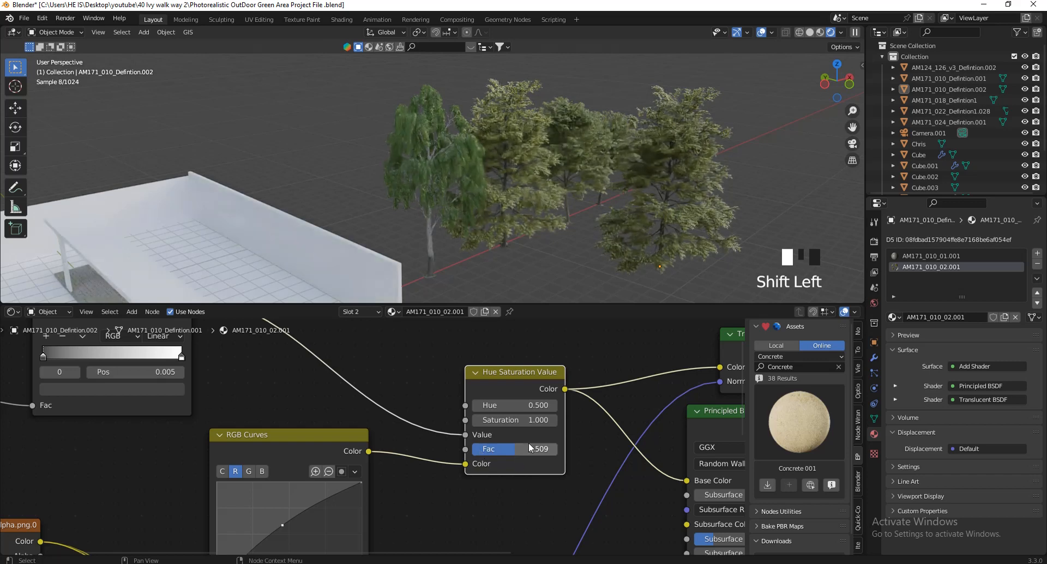
{"action": "left_click_drag", "start_coordinate": [527, 447], "coordinate": [511, 448]}
- Select the linked tree duplicate and delete it
{"action": "left_click", "coordinate": [630, 207]}
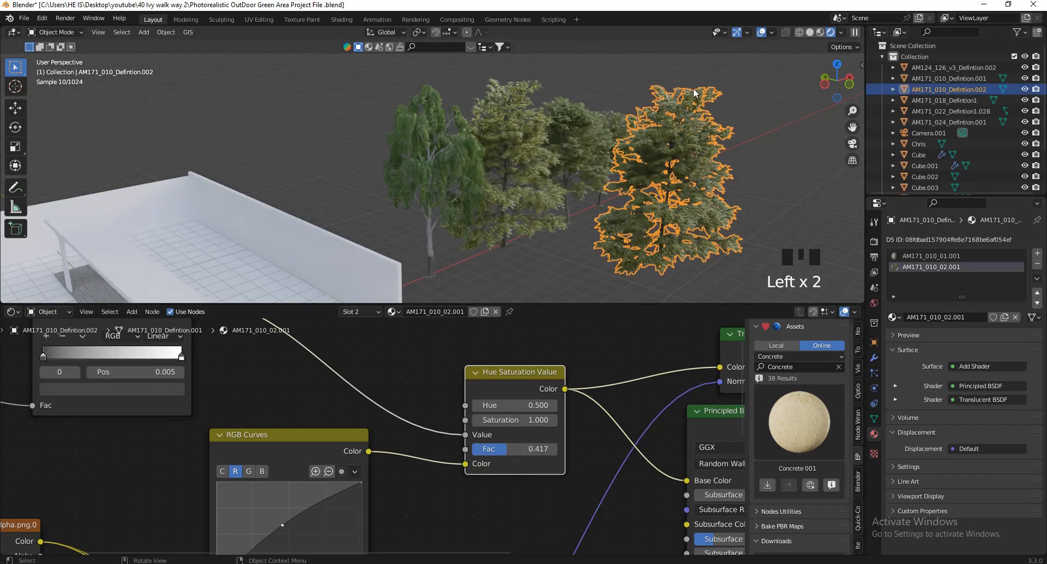
{"action": "key", "text": "x"}
{"action": "left_click", "coordinate": [714, 109]}
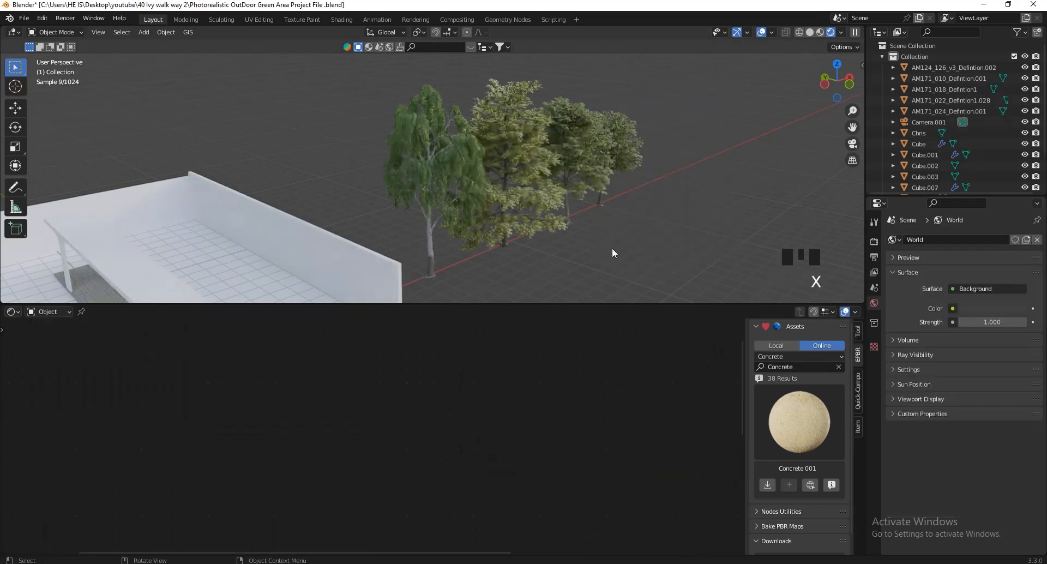
- Select the tree directly behind the edited one and examine the nodes of its leaf material AM171_022_02.001
{"action": "left_click", "coordinate": [569, 173]}
{"action": "scroll", "coordinate": [365, 436], "scroll_direction": "down", "scroll_amount": 11}
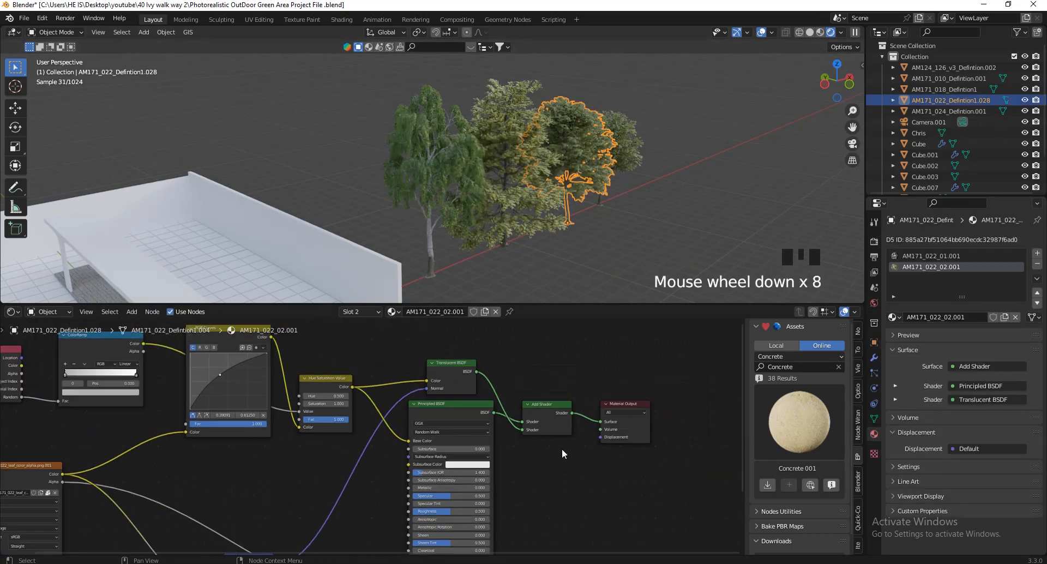
{"action": "scroll", "coordinate": [534, 217], "scroll_direction": "up", "scroll_amount": 3}
- Select the hanging ivy beside the birch and delete the unused shader node below Add Shader in its Material~2 material
{"action": "left_click", "coordinate": [501, 206]}
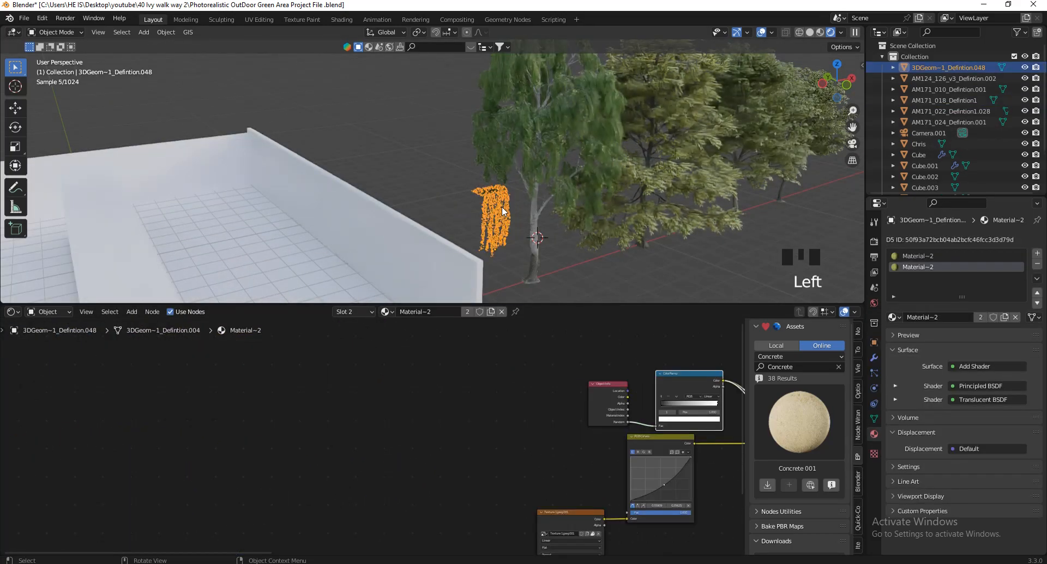
{"action": "scroll", "coordinate": [571, 188], "scroll_direction": "up", "scroll_amount": 3}
{"action": "left_click", "coordinate": [477, 163]}
{"action": "left_click", "coordinate": [476, 162]}
{"action": "scroll", "coordinate": [333, 406], "scroll_direction": "down", "scroll_amount": 5}
{"action": "scroll", "coordinate": [292, 410], "scroll_direction": "up", "scroll_amount": 1}
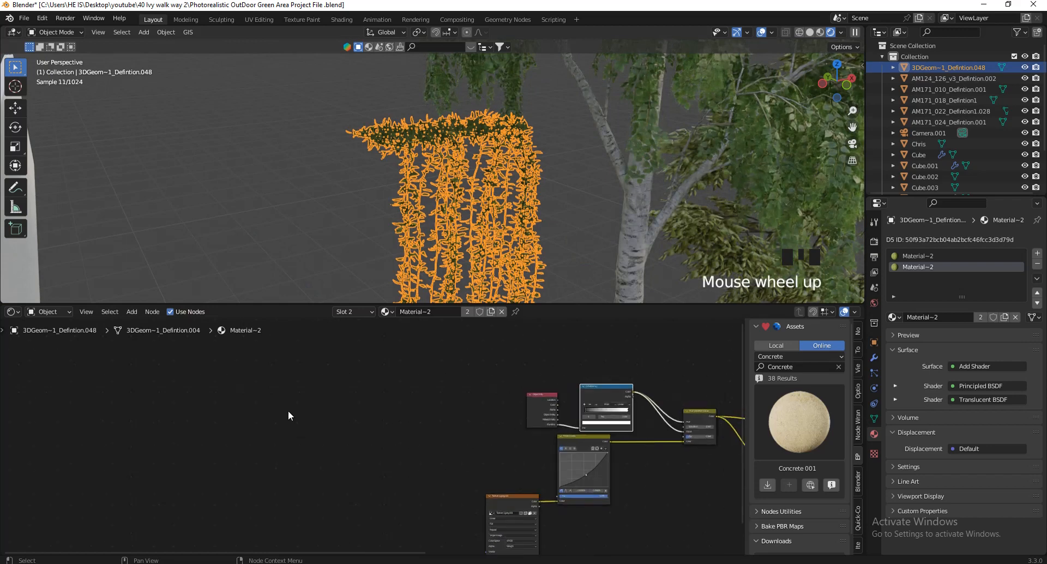
{"action": "scroll", "coordinate": [288, 412], "scroll_direction": "down", "scroll_amount": 3}
{"action": "scroll", "coordinate": [586, 442], "scroll_direction": "down", "scroll_amount": 2}
{"action": "scroll", "coordinate": [601, 434], "scroll_direction": "up", "scroll_amount": 6}
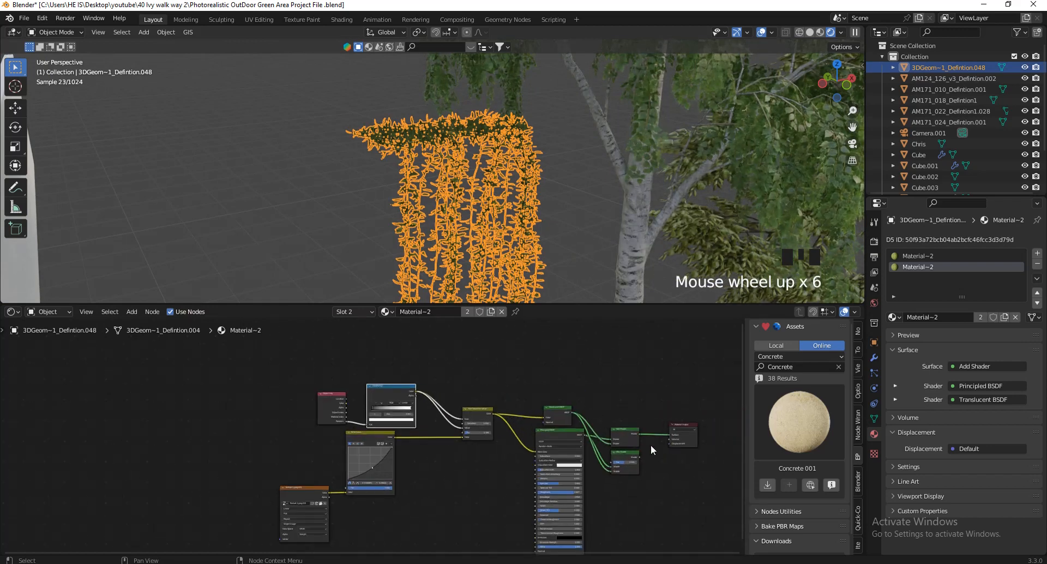
{"action": "scroll", "coordinate": [612, 453], "scroll_direction": "up", "scroll_amount": 4}
{"action": "left_click", "coordinate": [619, 453]}
{"action": "key", "text": "Delete"}
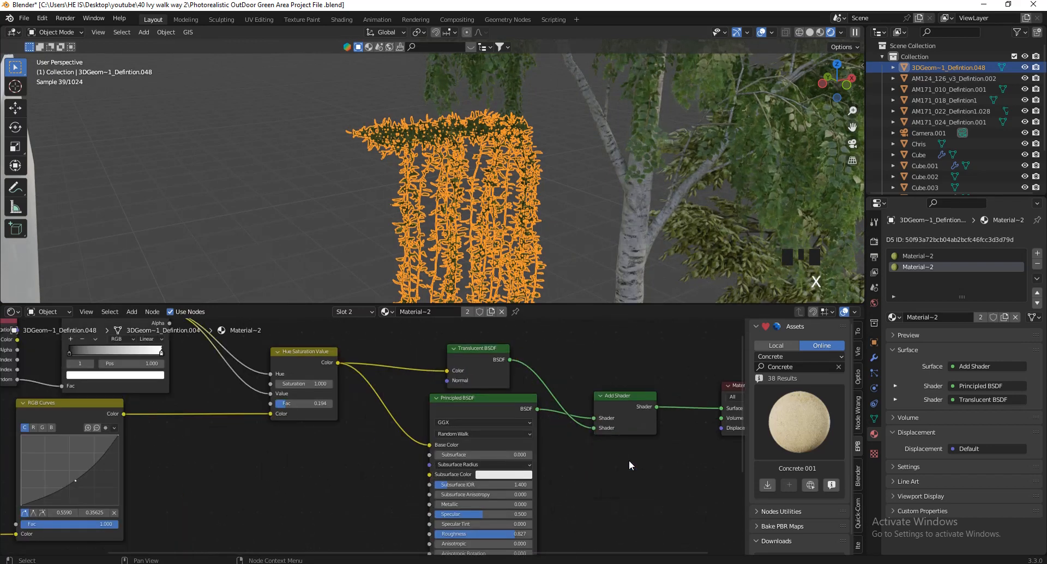
- Hide the viewport overlays and examine the red and green channel curves of the ivy material's RGB Curves node
{"action": "scroll", "coordinate": [630, 460], "scroll_direction": "down", "scroll_amount": 7}
{"action": "left_click", "coordinate": [764, 36]}
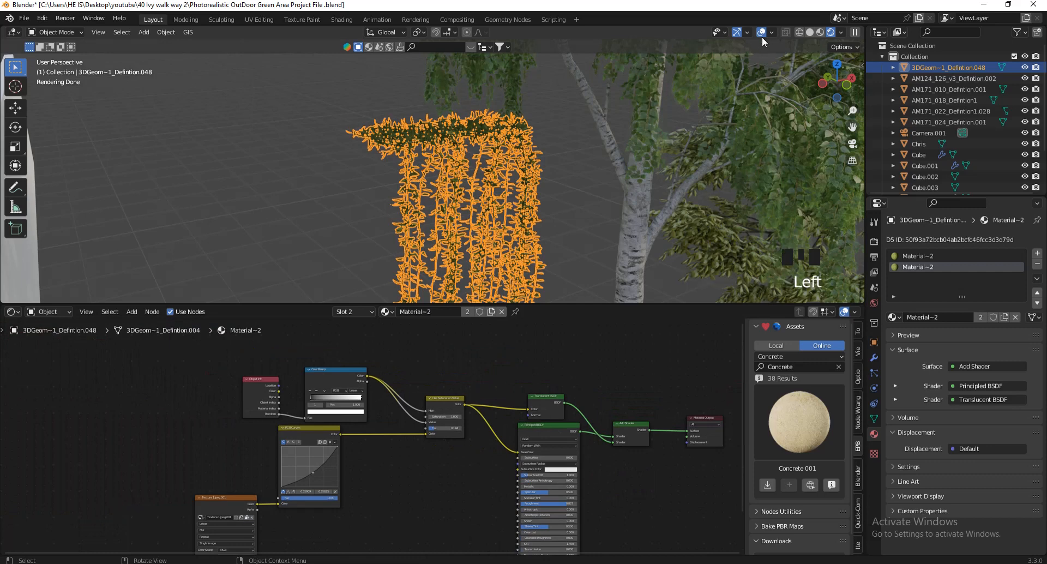
{"action": "left_click", "coordinate": [761, 34]}
{"action": "scroll", "coordinate": [380, 434], "scroll_direction": "up", "scroll_amount": 10}
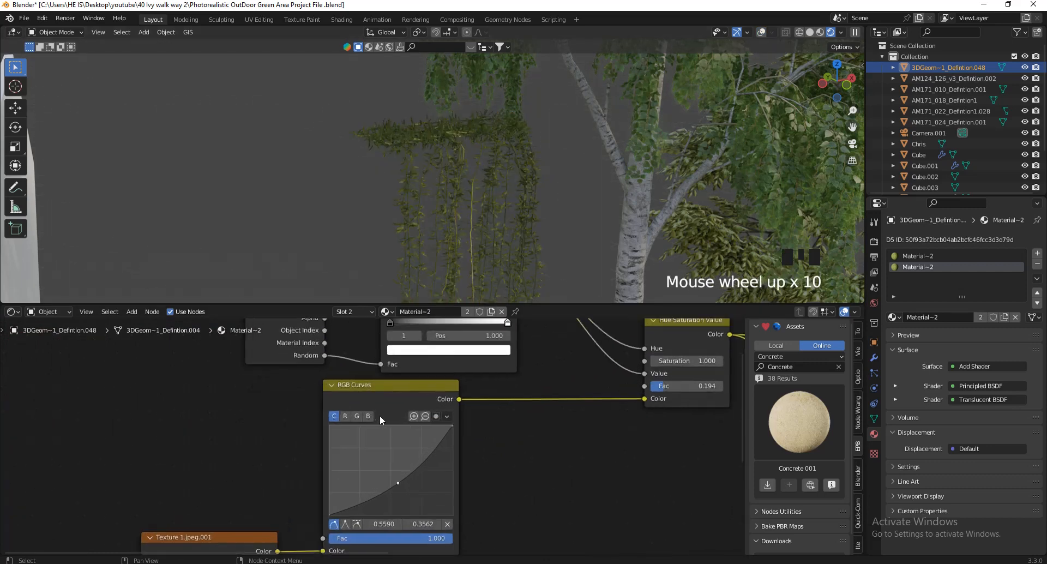
{"action": "left_click", "coordinate": [345, 416]}
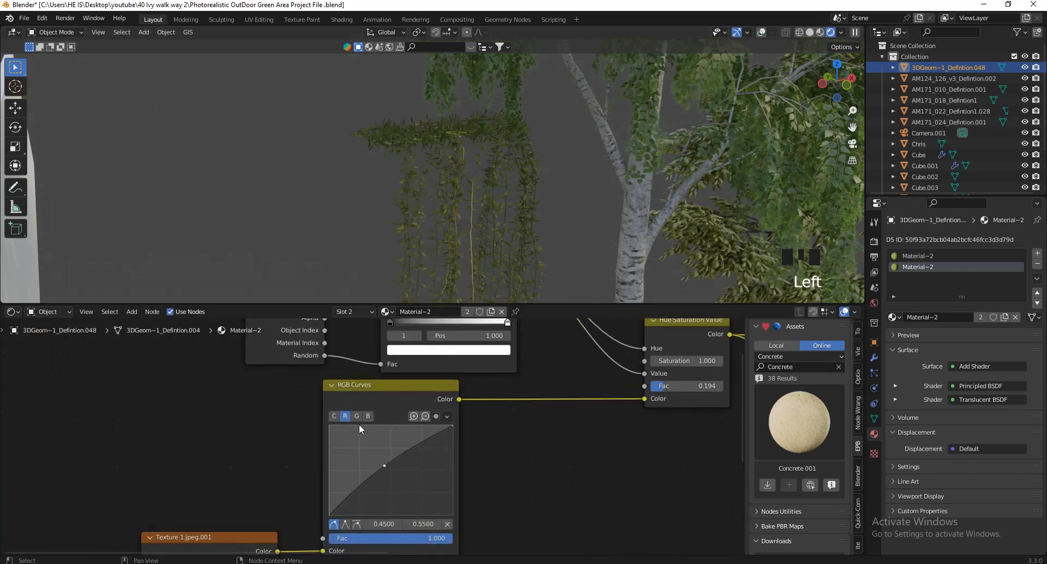
{"action": "left_click", "coordinate": [357, 416]}
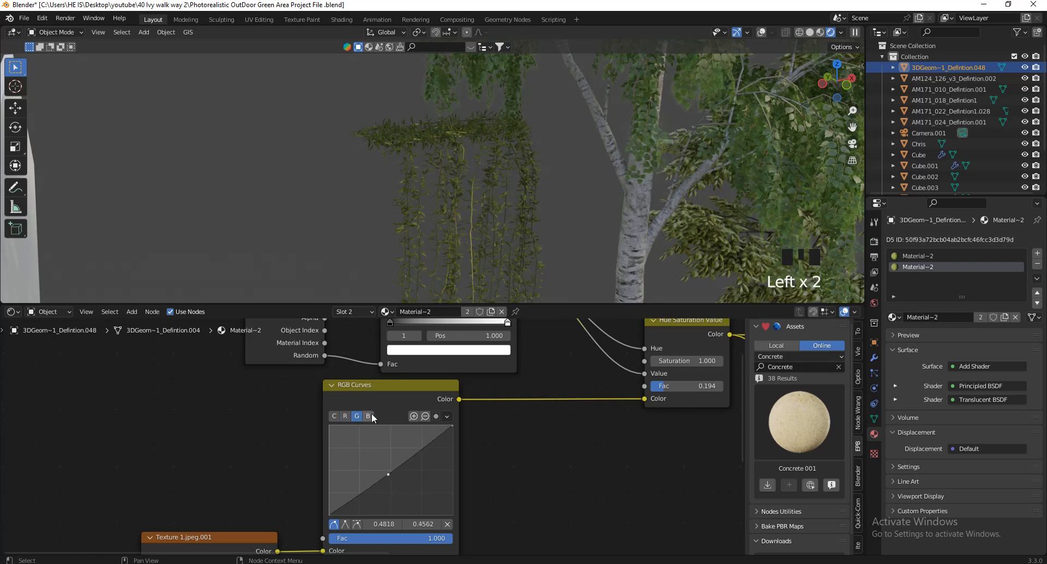
{"action": "left_click", "coordinate": [346, 416]}
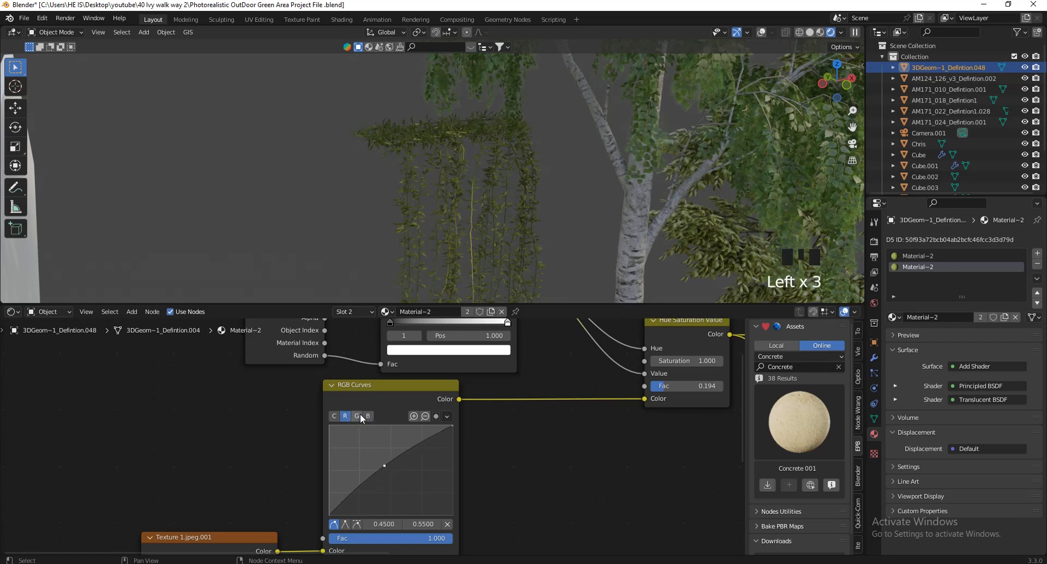
{"action": "left_click", "coordinate": [358, 416]}
- Mute the ivy material's RGB Curves and Hue Saturation Value nodes and unmute them again to compare the leaf colour
{"action": "scroll", "coordinate": [392, 447], "scroll_direction": "down", "scroll_amount": 5}
{"action": "left_click", "coordinate": [394, 416]}
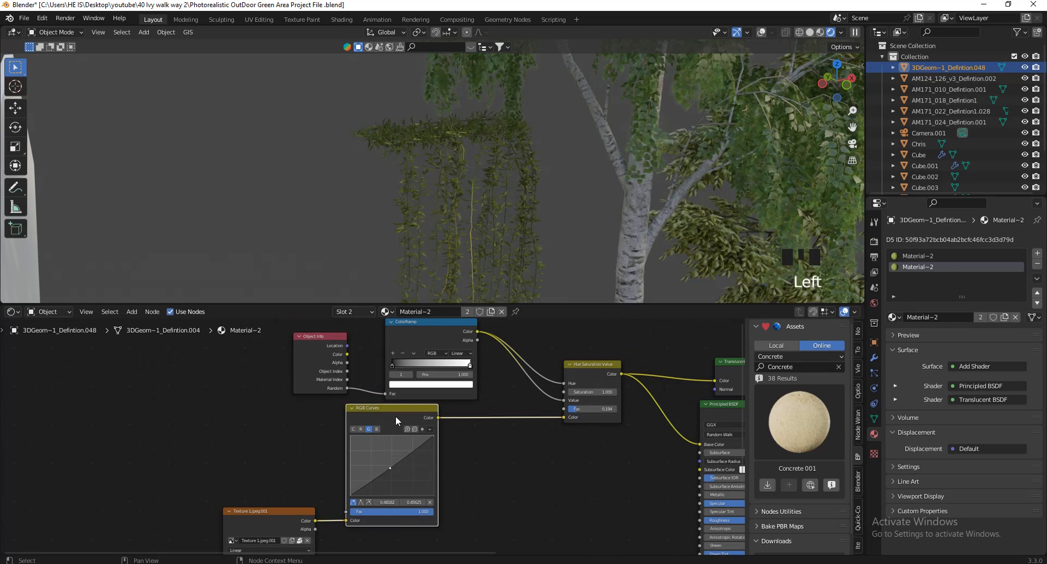
{"action": "key", "text": "m"}
{"action": "left_click", "coordinate": [584, 366]}
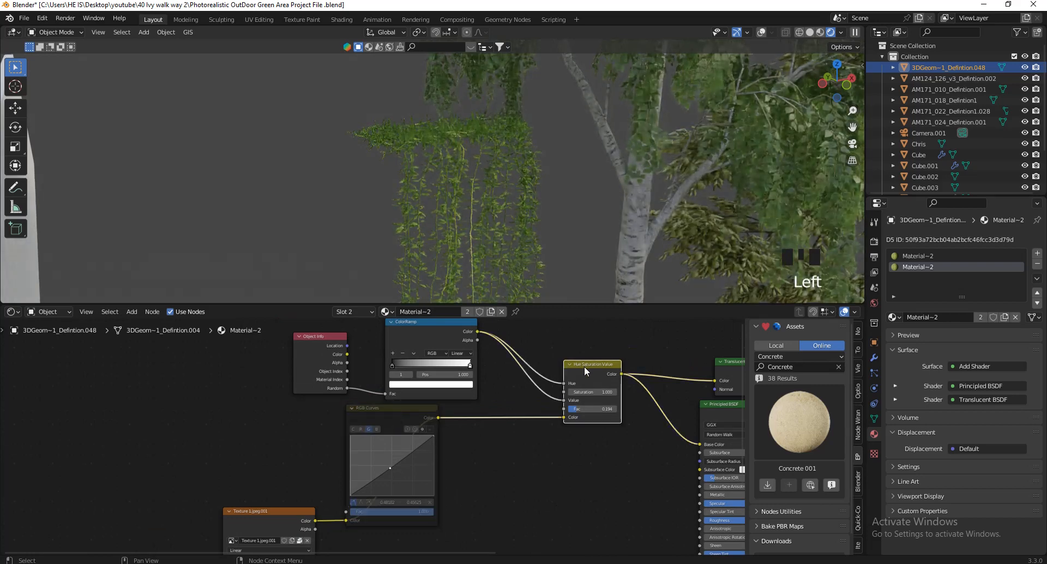
{"action": "key", "text": "m"}
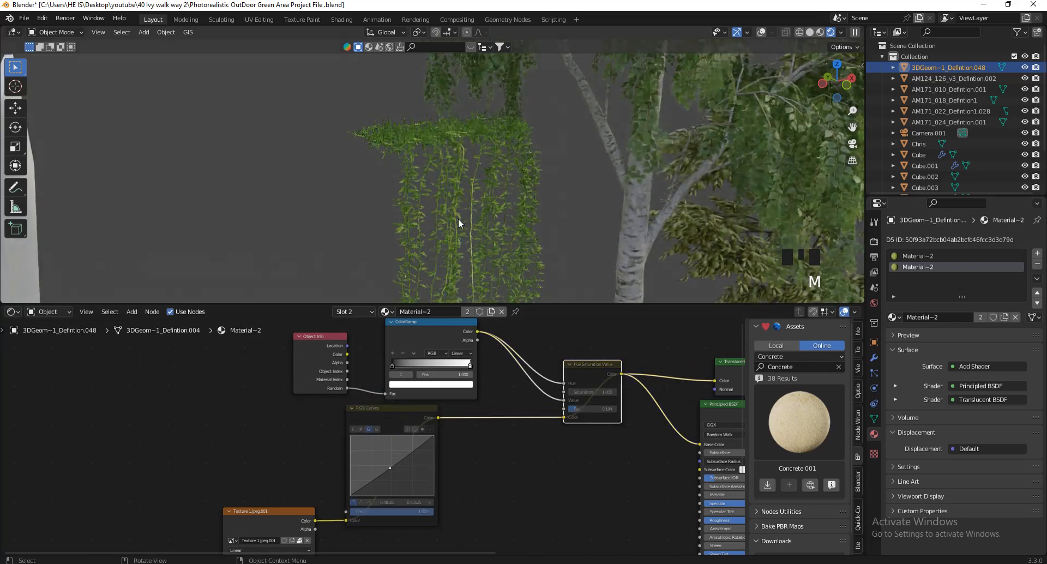
{"action": "left_click", "coordinate": [407, 406]}
{"action": "key", "text": "m"}
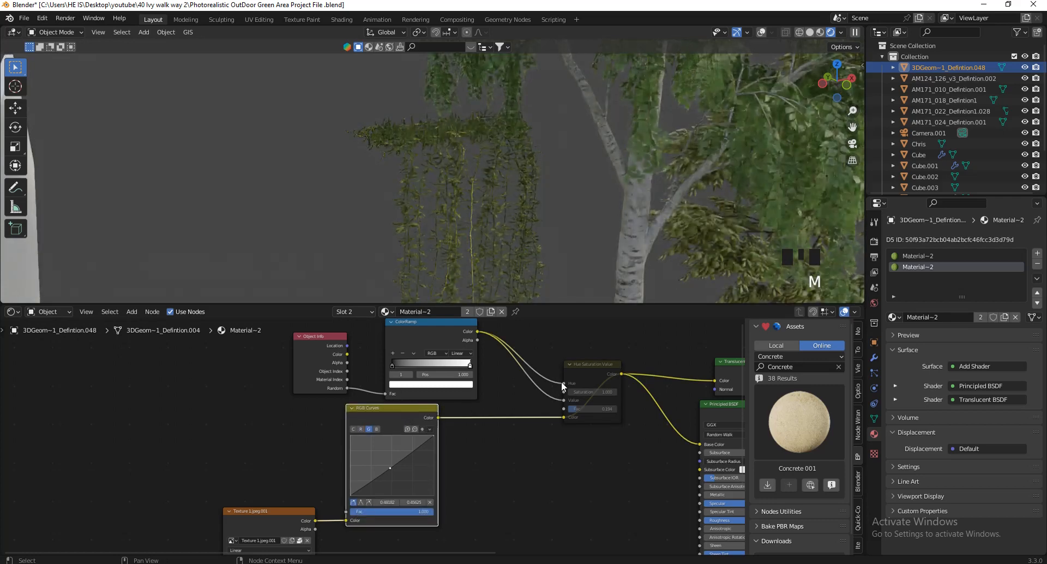
{"action": "left_click", "coordinate": [581, 363]}
{"action": "key", "text": "m"}
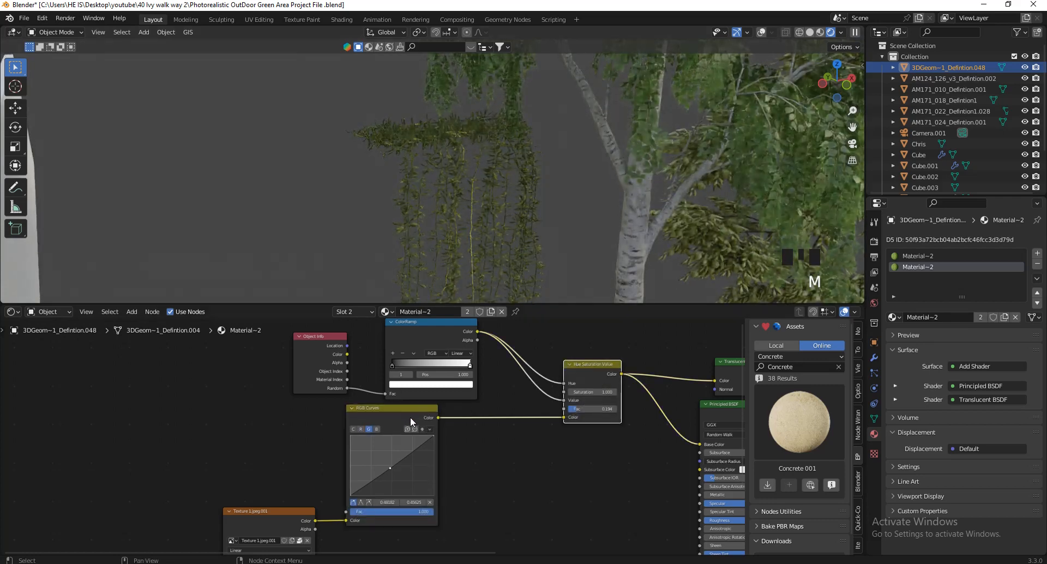
- Move the ivy material's RGB Curves node closer to Hue Saturation Value and enlarge the 3D viewport over the shader editor
{"action": "left_click_drag", "start_coordinate": [410, 417], "coordinate": [452, 426]}
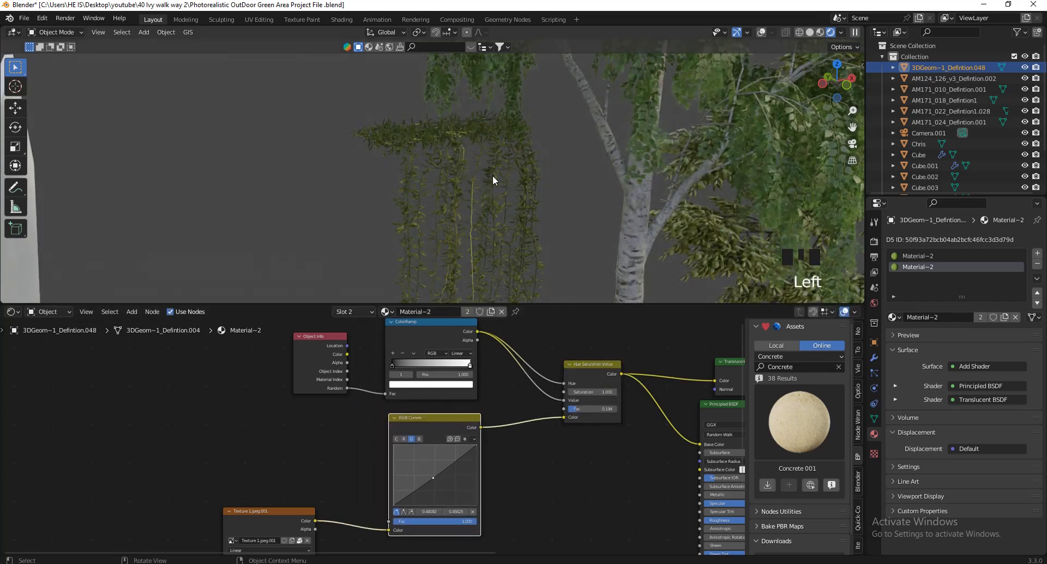
{"action": "scroll", "coordinate": [494, 172], "scroll_direction": "down", "scroll_amount": 3}
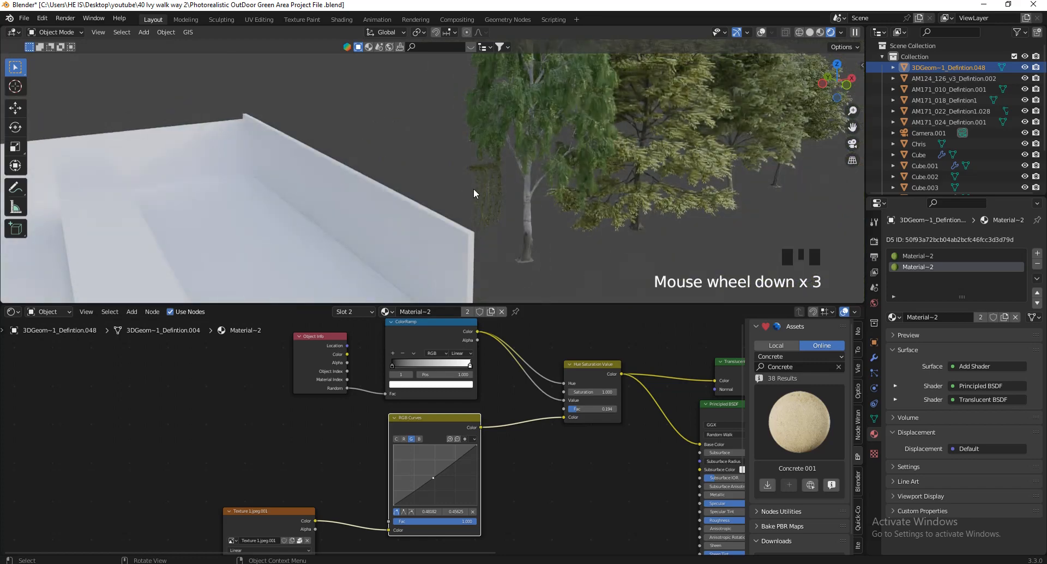
{"action": "scroll", "coordinate": [551, 161], "scroll_direction": "down", "scroll_amount": 2}
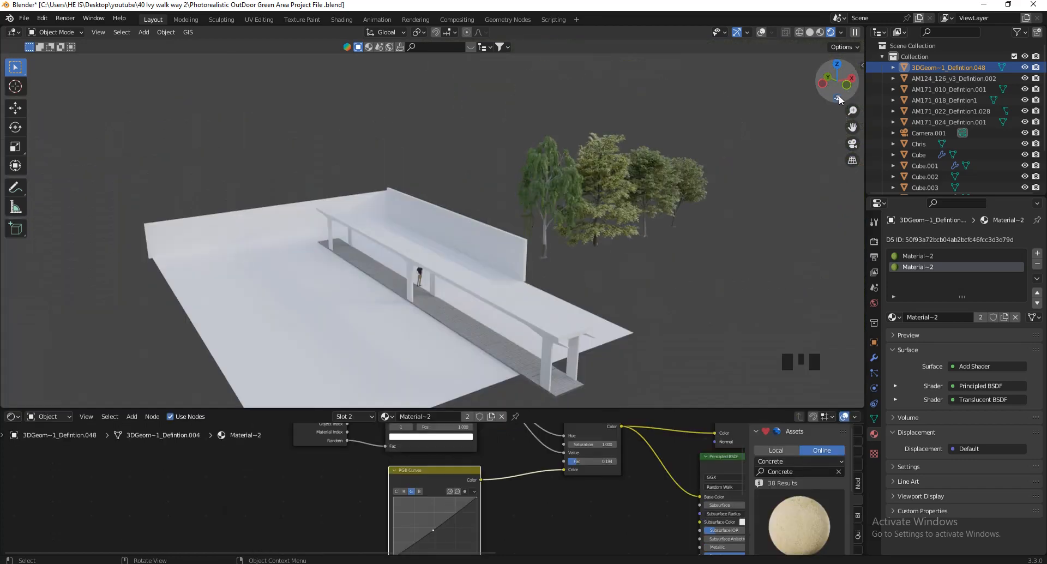
{"action": "left_click_drag", "start_coordinate": [846, 89], "coordinate": [624, 166]}
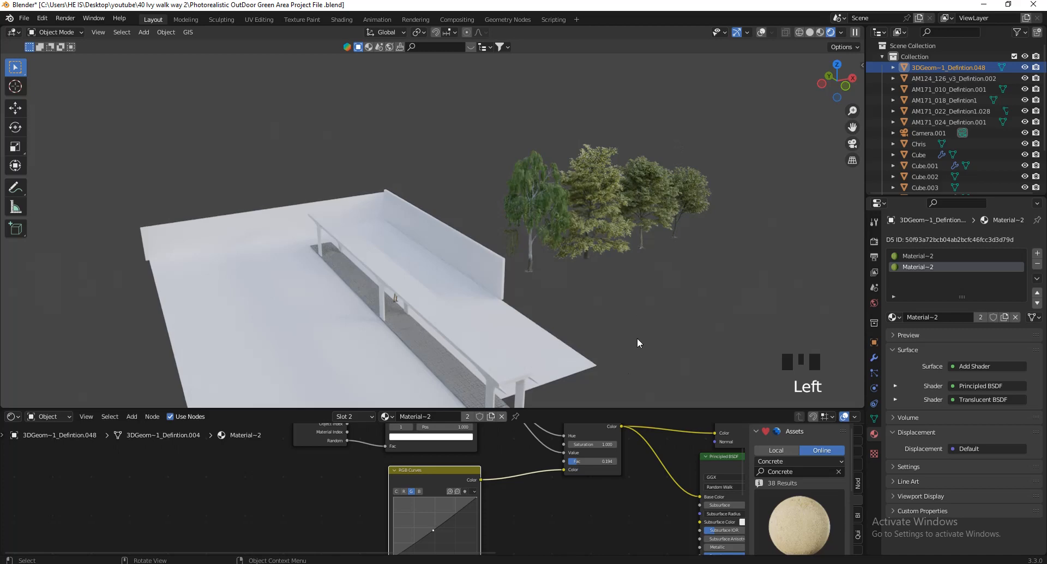
{"action": "left_click_drag", "start_coordinate": [614, 406], "coordinate": [613, 349]}
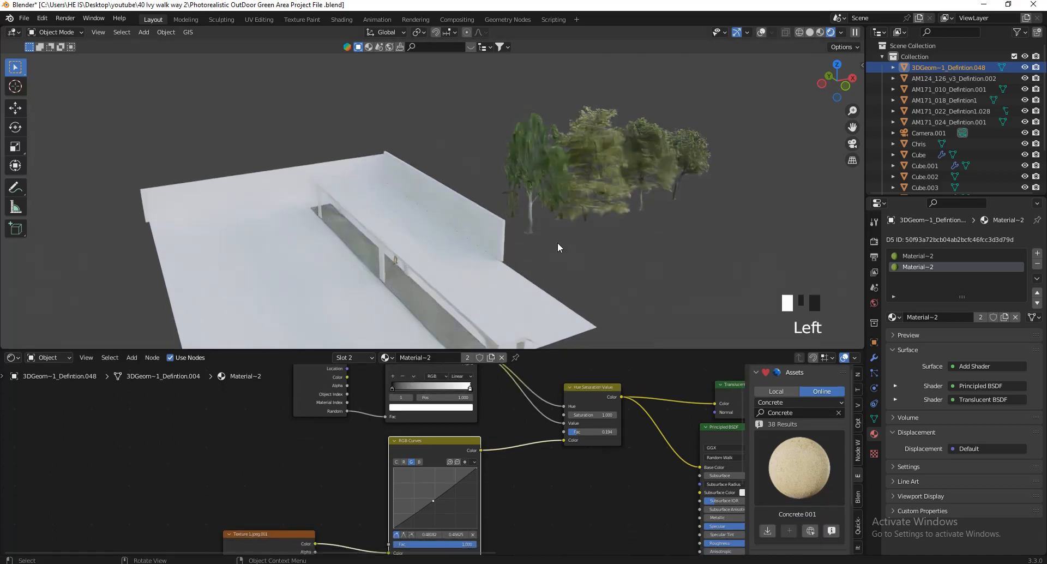
- Select the paved walkway beneath the canopy and turn the viewport overlays back on
{"action": "scroll", "coordinate": [426, 276], "scroll_direction": "up", "scroll_amount": 2}
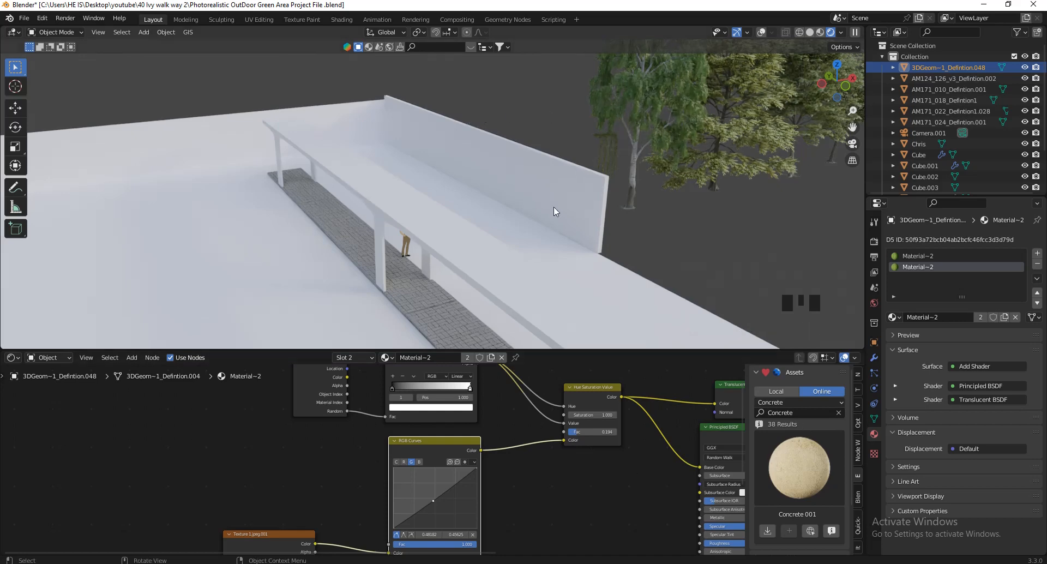
{"action": "scroll", "coordinate": [463, 209], "scroll_direction": "up", "scroll_amount": 3}
{"action": "left_click", "coordinate": [464, 210]}
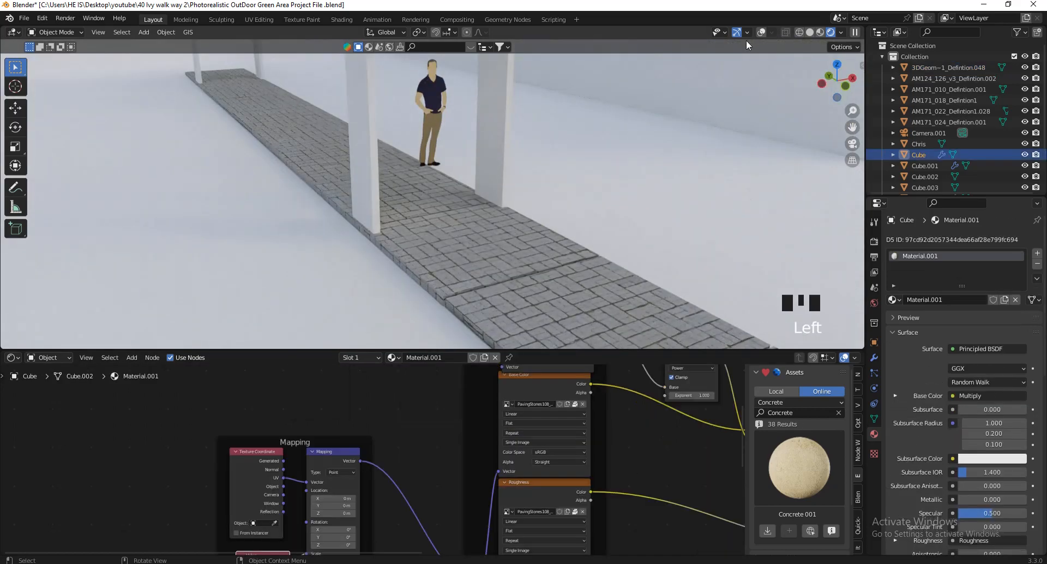
{"action": "left_click", "coordinate": [761, 33]}
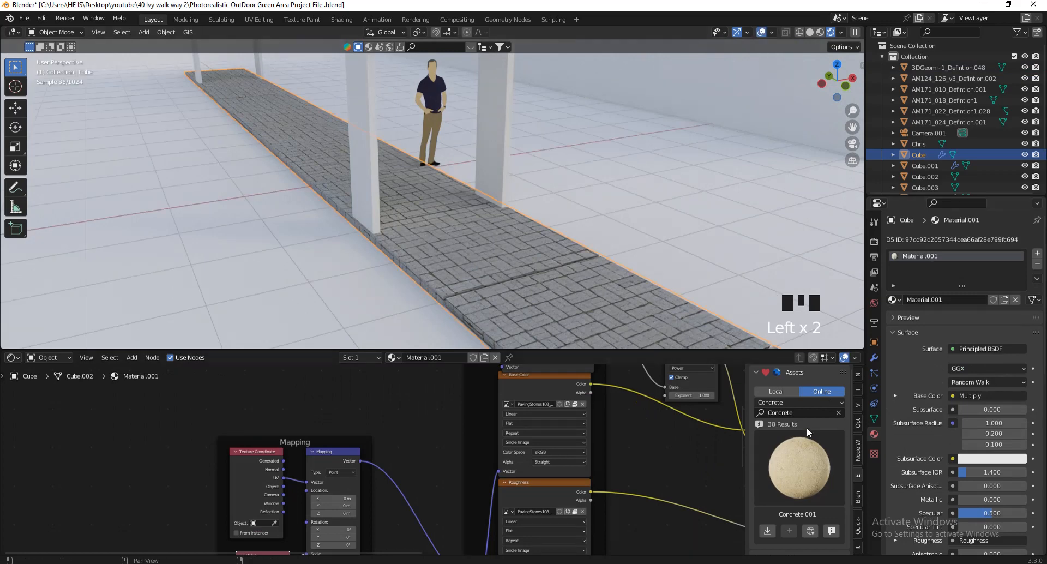
- Switch the online shader assets to the PavingStones category and choose PavingStones108 from the previews
{"action": "scroll", "coordinate": [802, 437], "scroll_direction": "up", "scroll_amount": 8}
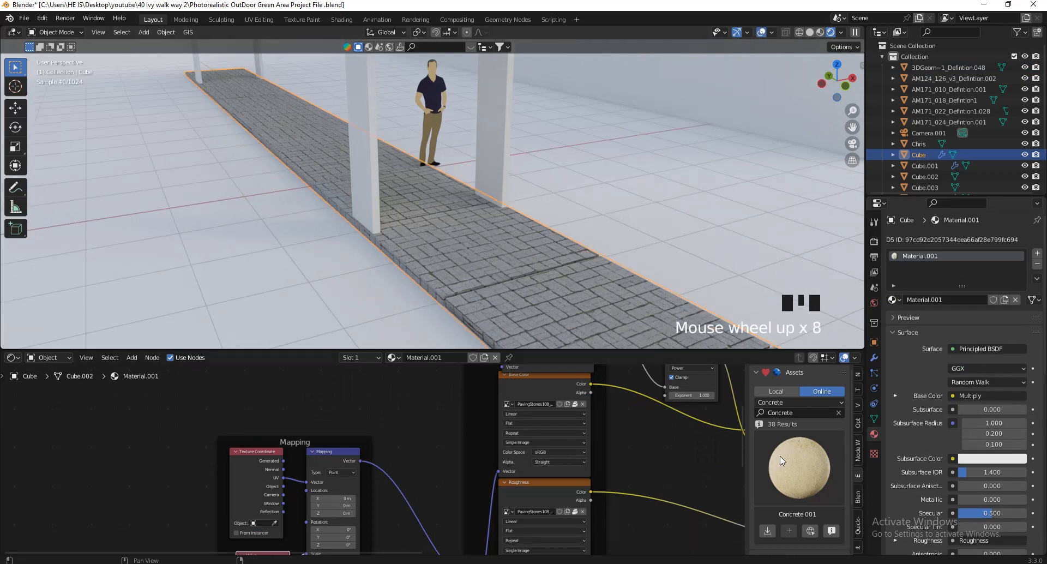
{"action": "left_click", "coordinate": [805, 402]}
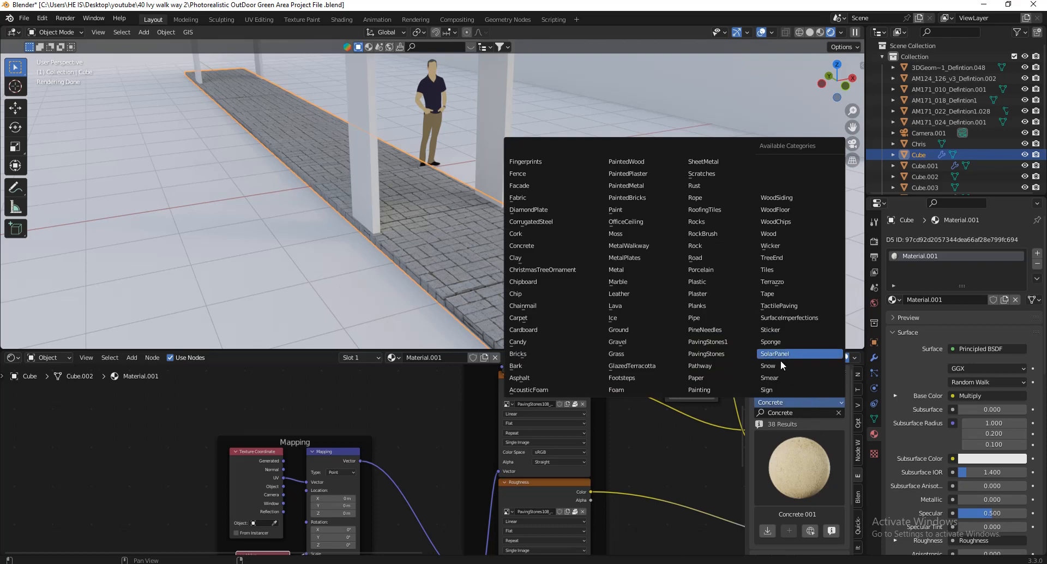
{"action": "left_click", "coordinate": [704, 353]}
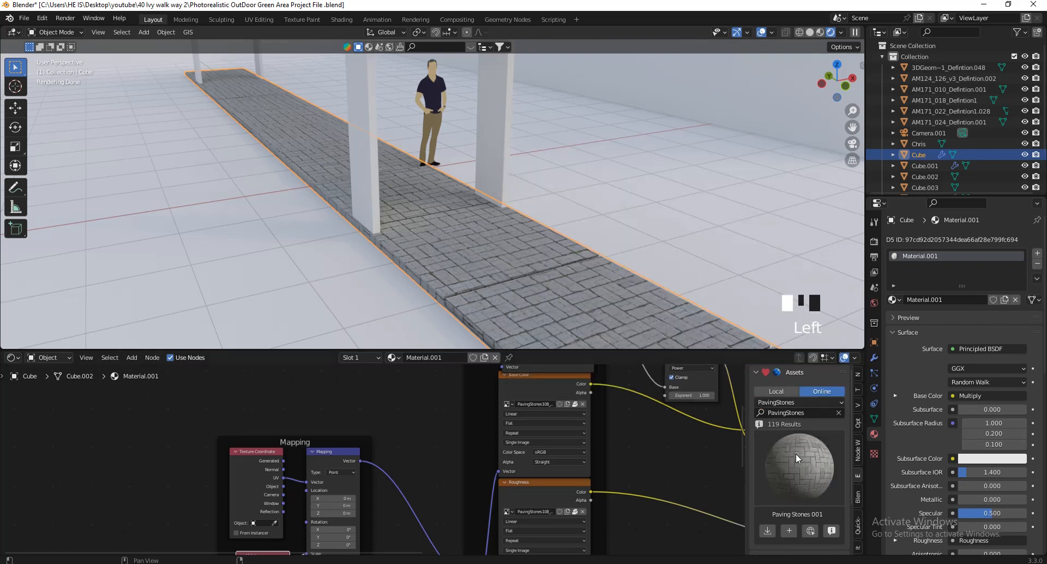
{"action": "left_click", "coordinate": [806, 460]}
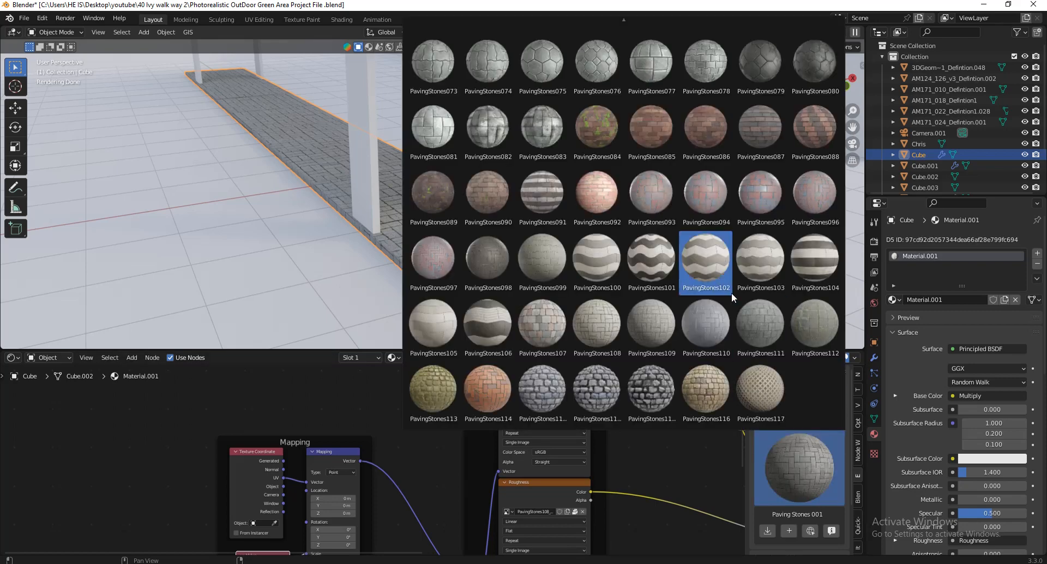
{"action": "mouse_move", "coordinate": [644, 19]}
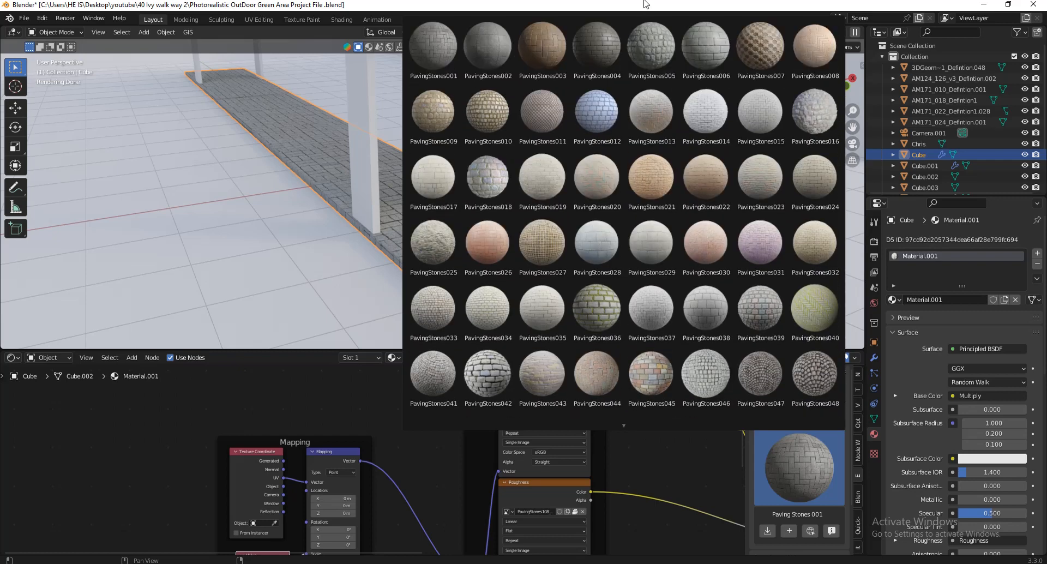
{"action": "mouse_move", "coordinate": [631, 453]}
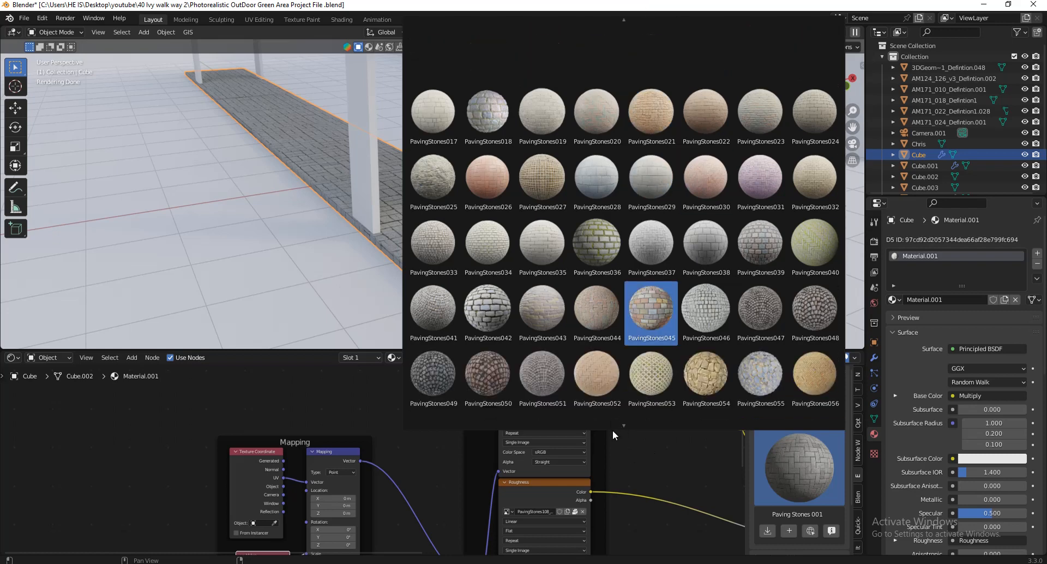
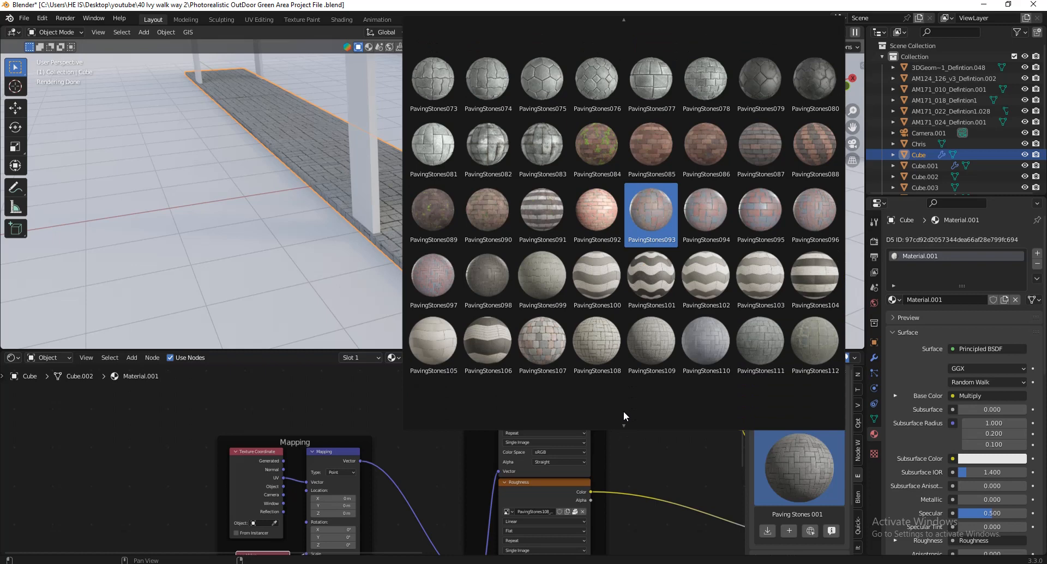
{"action": "left_click", "coordinate": [596, 339]}
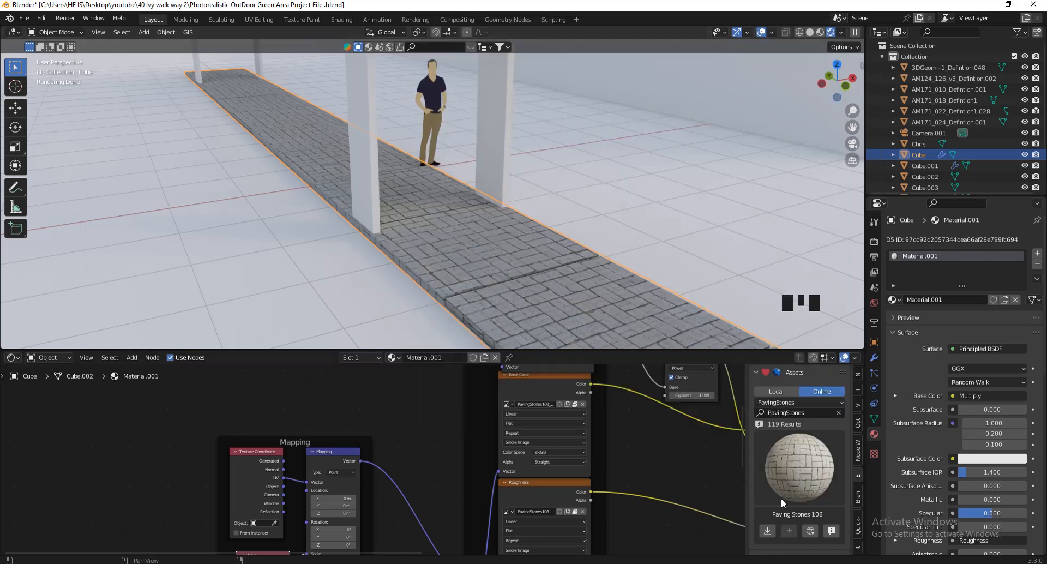
- Download the Paving Stones 108 shader at 1K-JPG resolution
{"action": "scroll", "coordinate": [785, 490], "scroll_direction": "down", "scroll_amount": 2}
{"action": "left_click", "coordinate": [769, 486]}
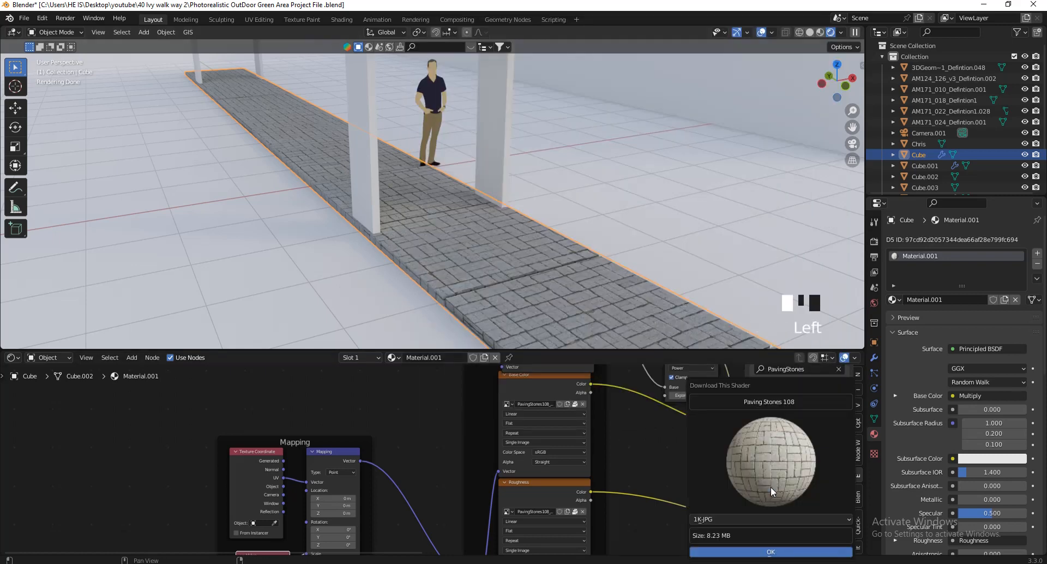
{"action": "left_click", "coordinate": [770, 552]}
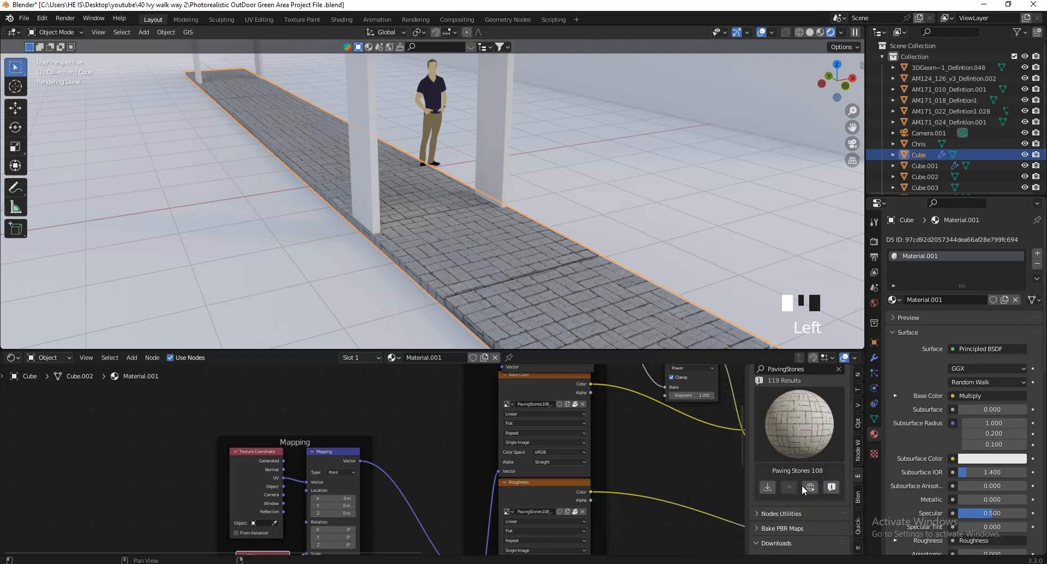
{"action": "scroll", "coordinate": [802, 491], "scroll_direction": "down", "scroll_amount": 5}
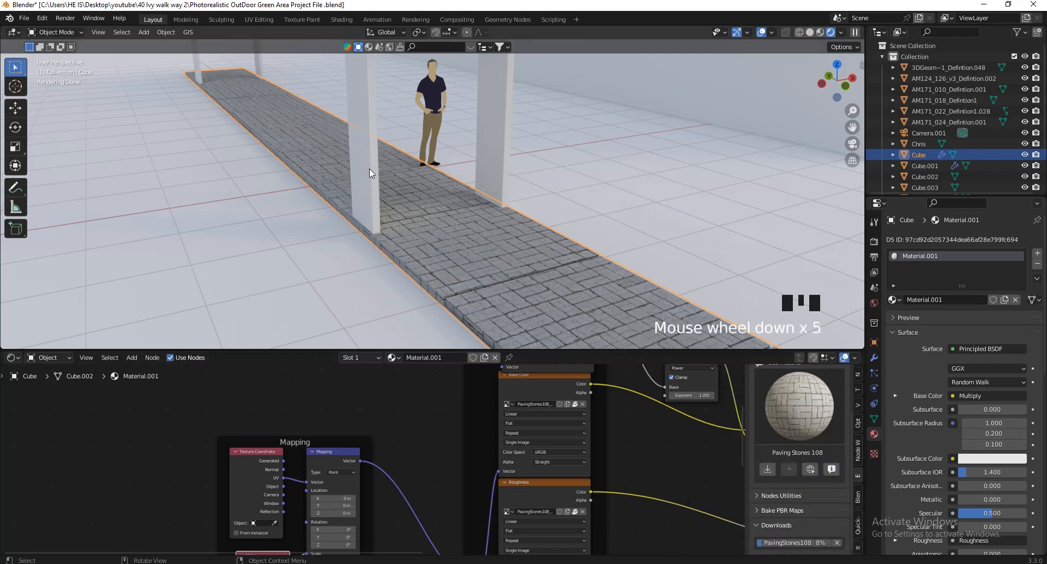
- Select the canopy pillars and choose Concrete034 from the local assets in the Concrete category
{"action": "left_click", "coordinate": [369, 172]}
{"action": "scroll", "coordinate": [801, 401], "scroll_direction": "up", "scroll_amount": 2}
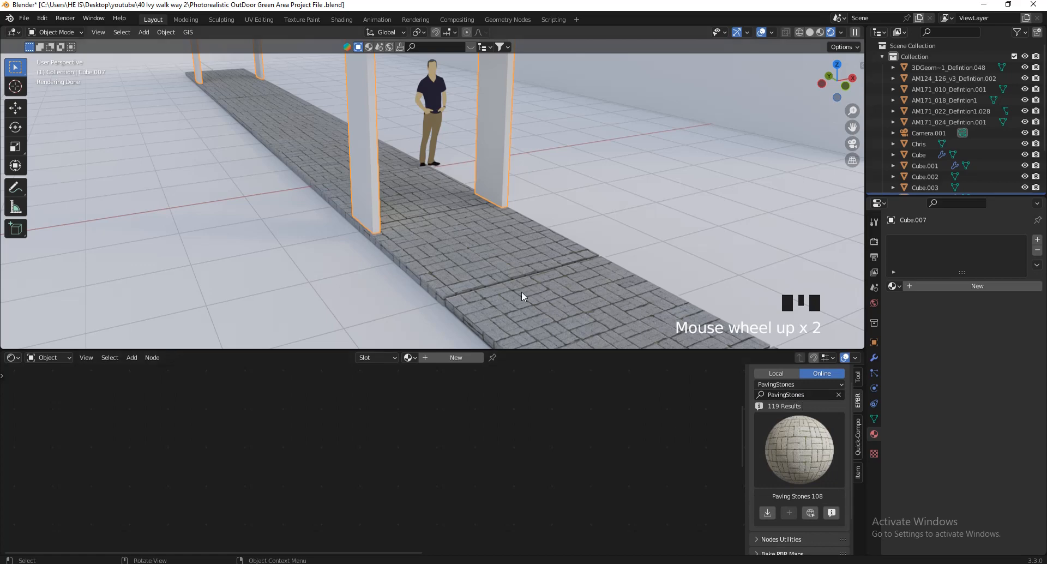
{"action": "scroll", "coordinate": [781, 390], "scroll_direction": "up", "scroll_amount": 1}
{"action": "left_click", "coordinate": [793, 401]}
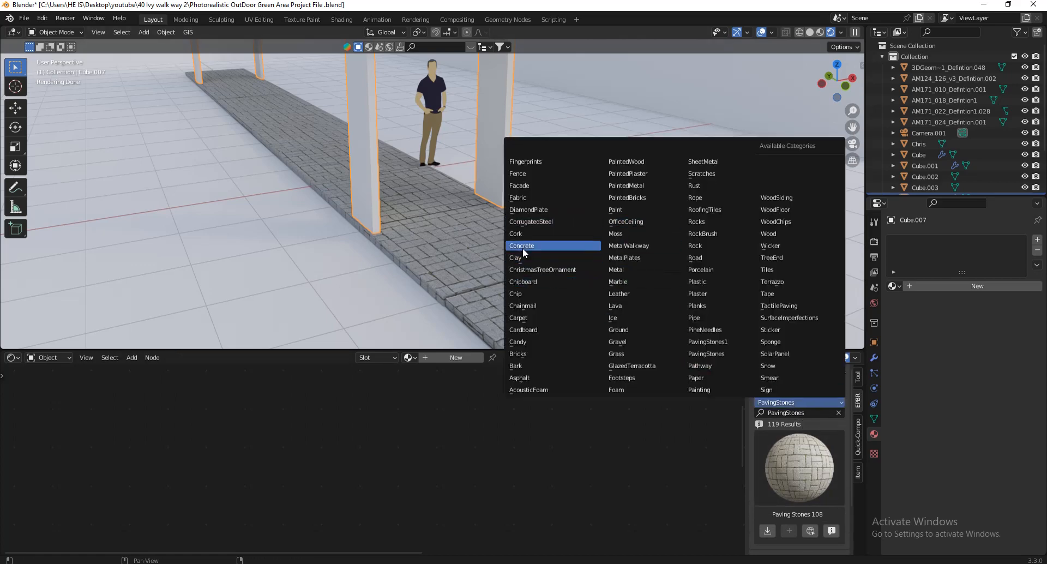
{"action": "left_click", "coordinate": [522, 249]}
{"action": "left_click", "coordinate": [775, 391]}
{"action": "left_click", "coordinate": [810, 470]}
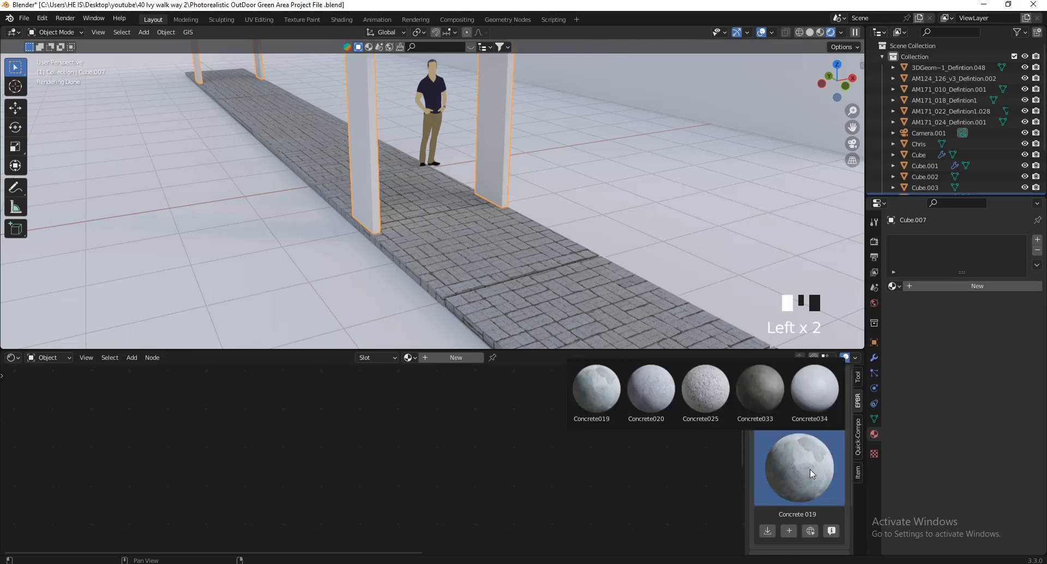
{"action": "left_click", "coordinate": [812, 388]}
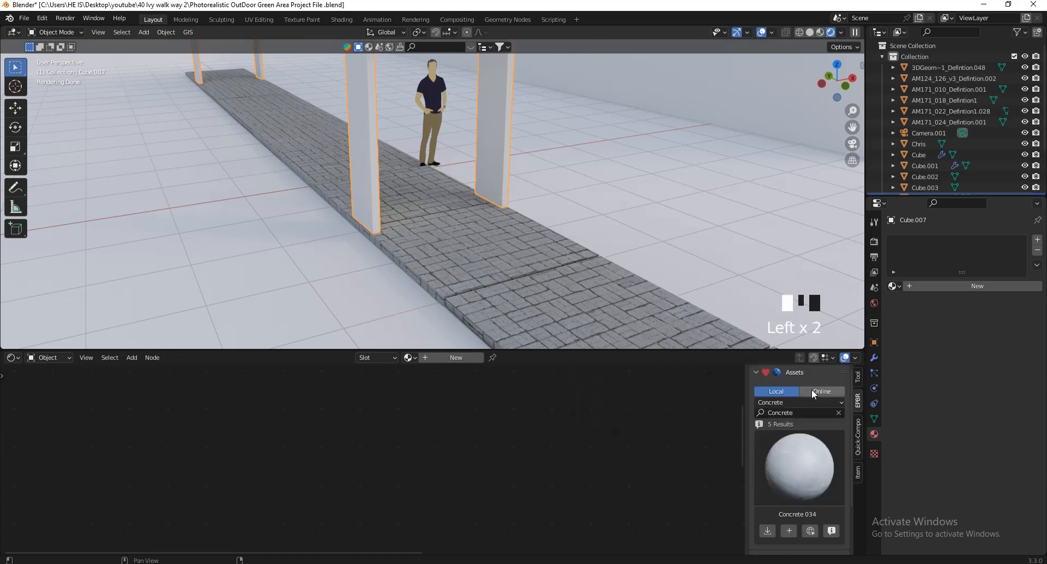
- Add the Concrete 034 shader to the pillars as a material at 2K-JPG resolution
{"action": "scroll", "coordinate": [800, 459], "scroll_direction": "down", "scroll_amount": 4}
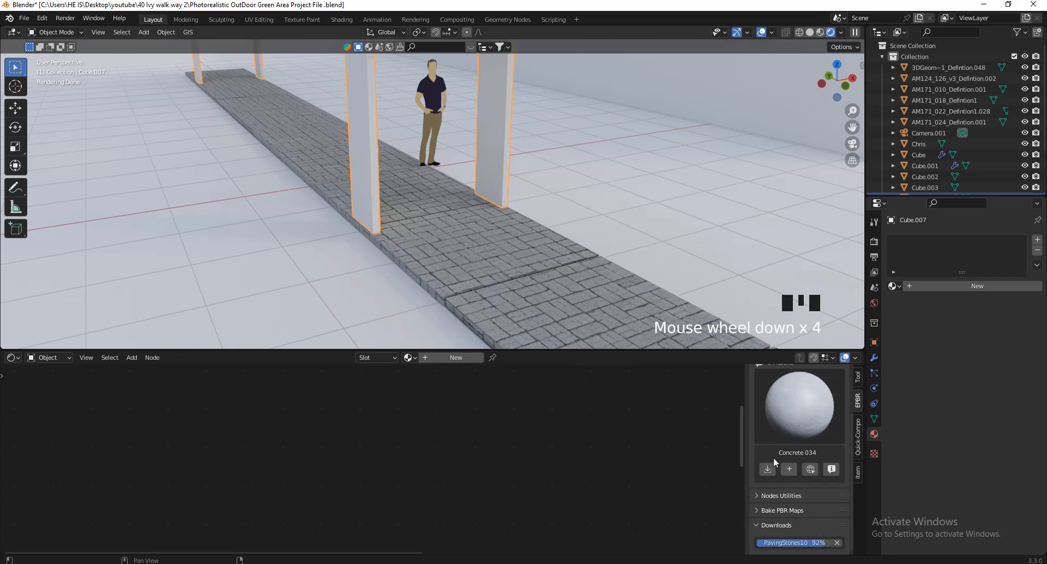
{"action": "left_click", "coordinate": [789, 469]}
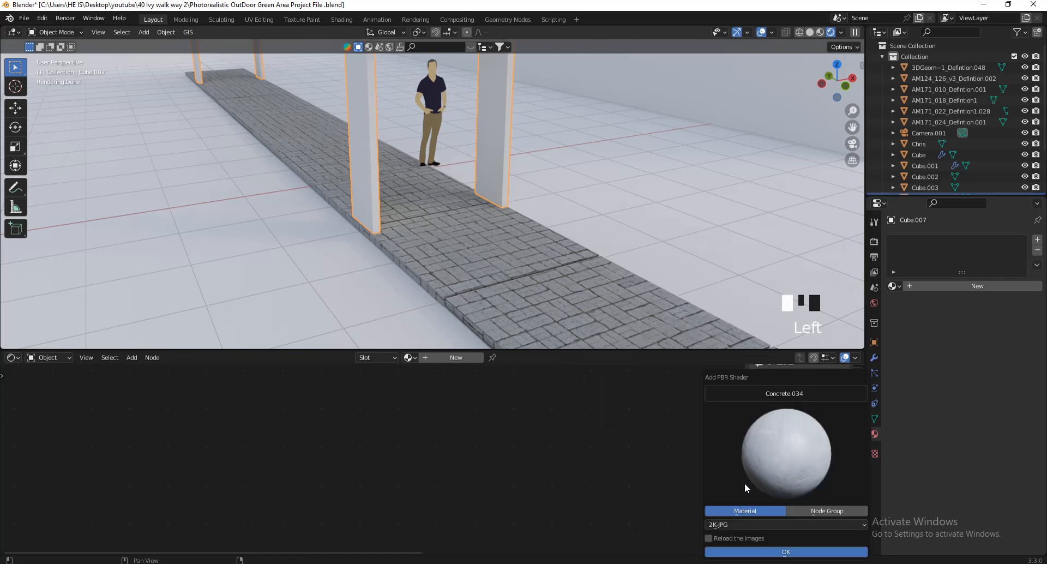
{"action": "left_click", "coordinate": [731, 525]}
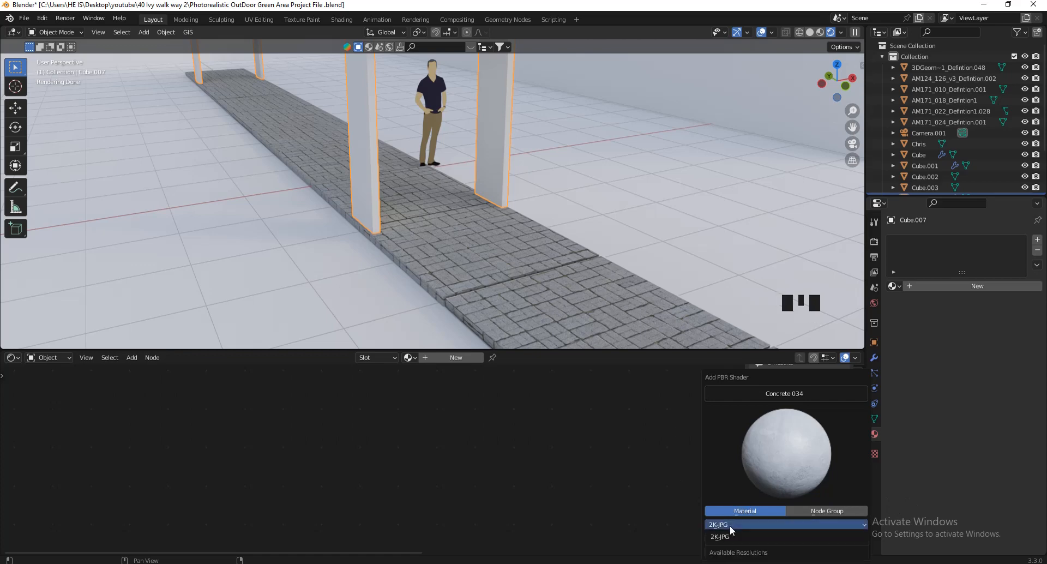
{"action": "left_click", "coordinate": [729, 537]}
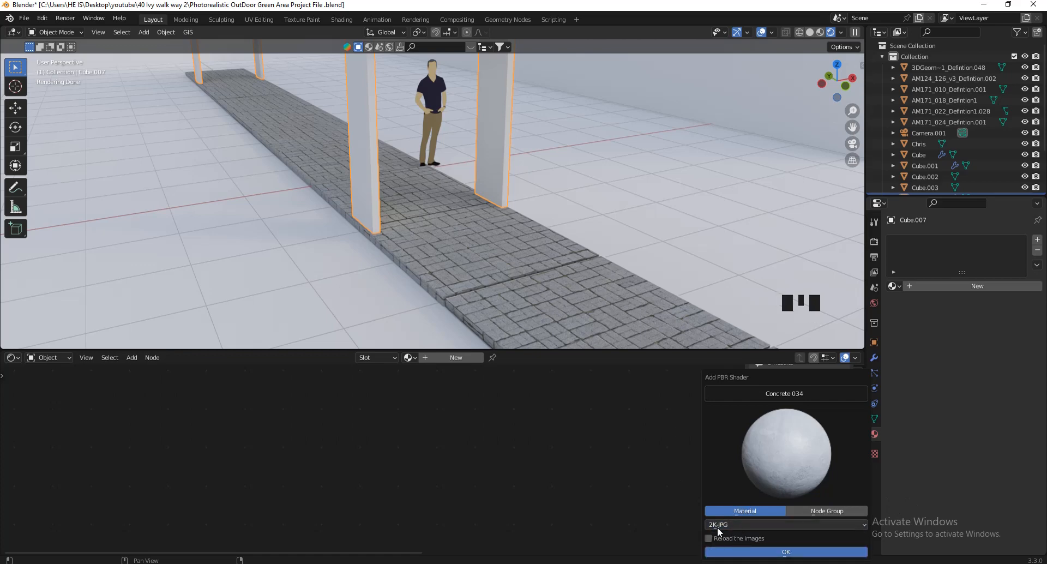
{"action": "left_click", "coordinate": [777, 551]}
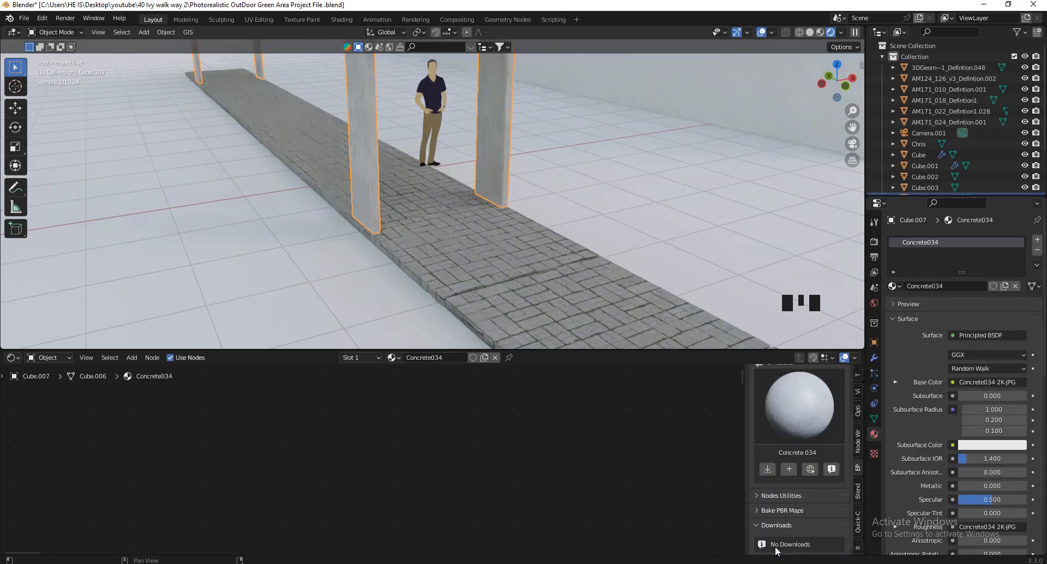
- Check which resolutions can be downloaded for the Concrete 034 shader, without starting a download
{"action": "left_click", "coordinate": [768, 470]}
{"action": "left_click", "coordinate": [740, 518]}
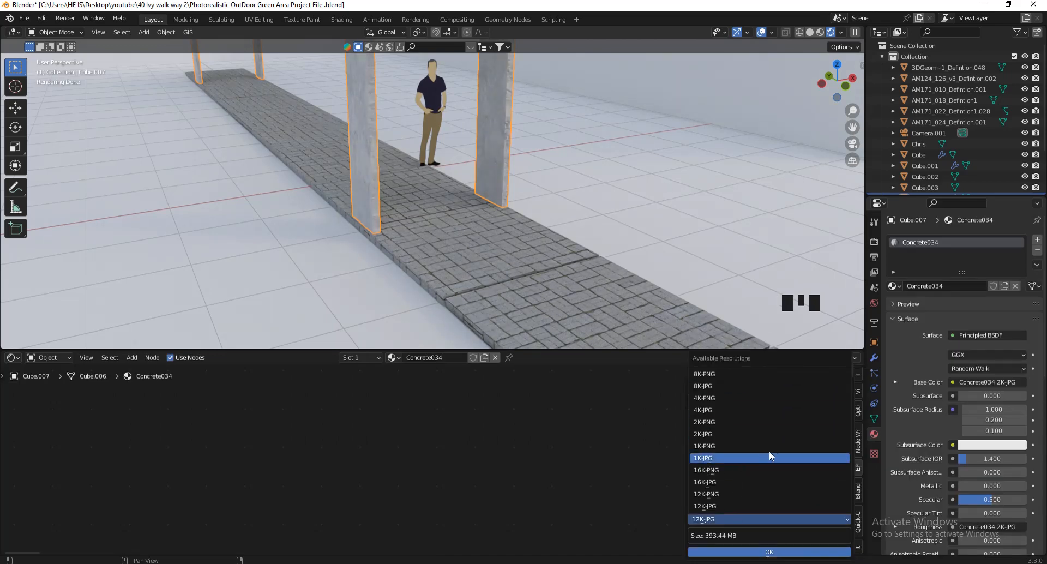
{"action": "key", "text": "Escape"}
{"action": "key", "text": "Escape"}
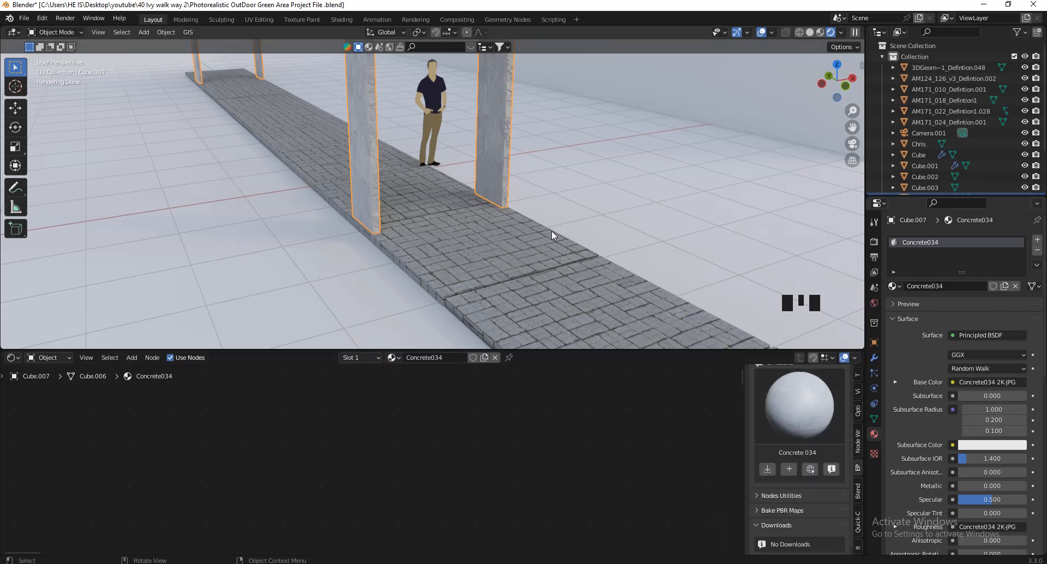
- Walk up to the pillars to examine the concrete texture on their faces and edges, and locate the Concrete034 material's nodes
{"action": "scroll", "coordinate": [575, 251], "scroll_direction": "down", "scroll_amount": 2}
{"action": "scroll", "coordinate": [515, 181], "scroll_direction": "up", "scroll_amount": 2}
{"action": "key", "text": "v"}
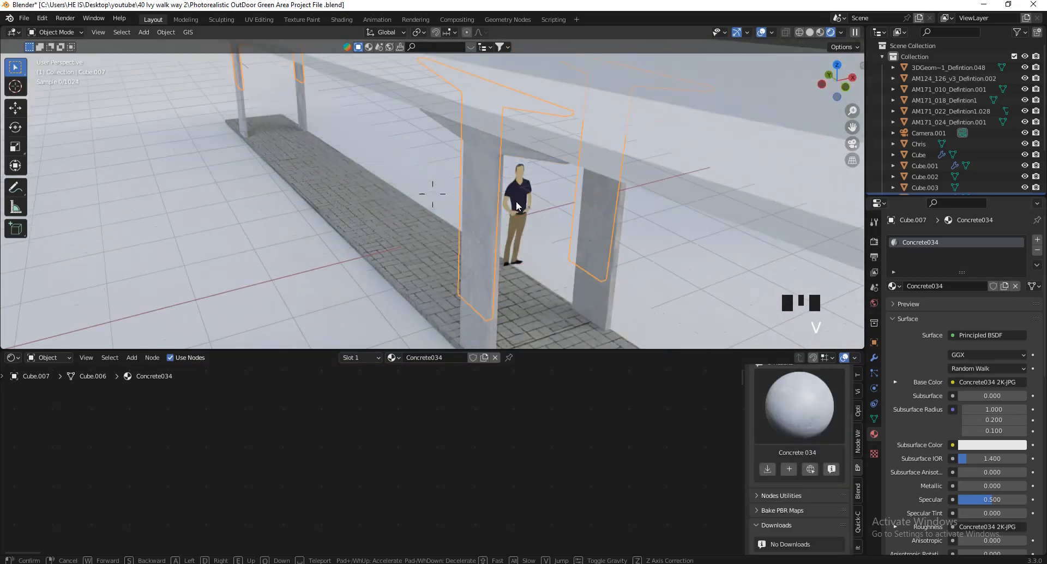
{"action": "key", "text": "w"}
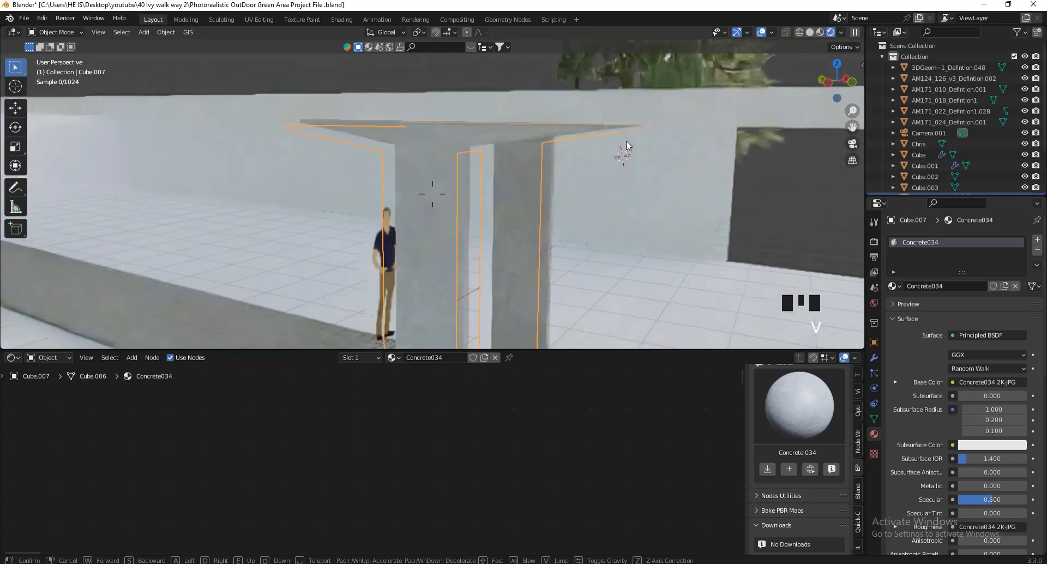
{"action": "key", "text": "w"}
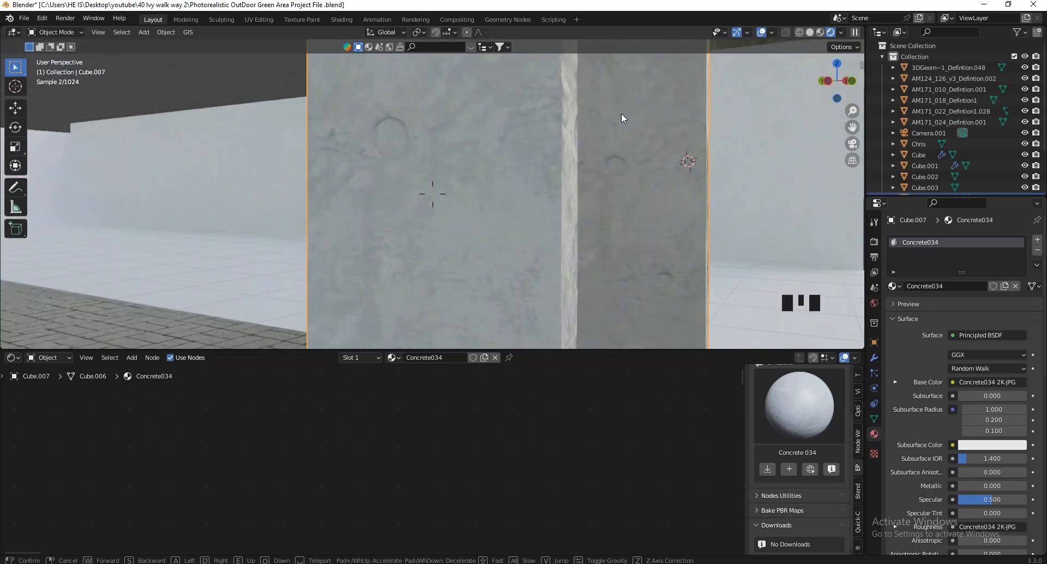
{"action": "left_click", "coordinate": [622, 114]}
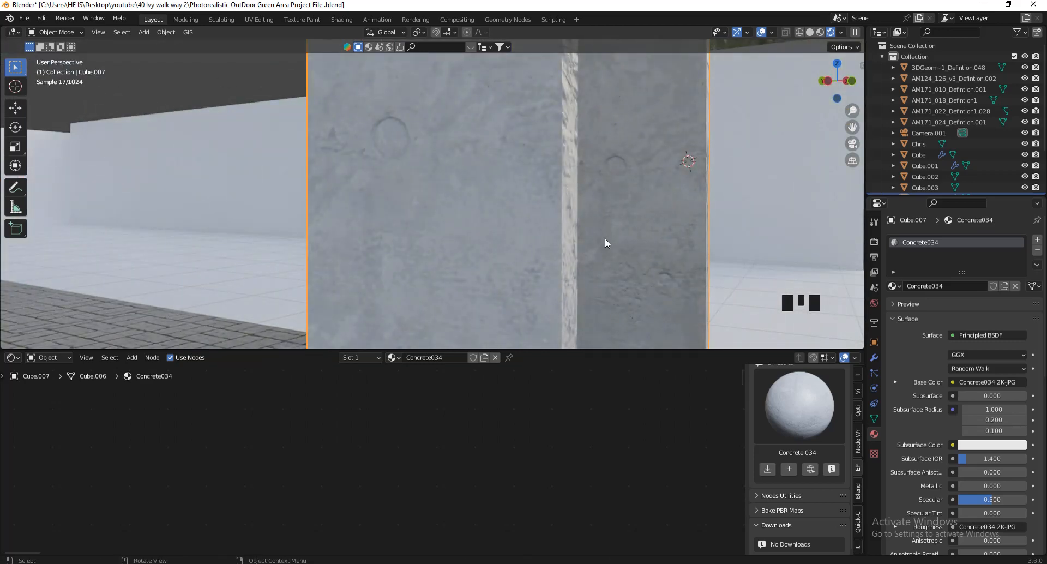
{"action": "scroll", "coordinate": [525, 442], "scroll_direction": "down", "scroll_amount": 10}
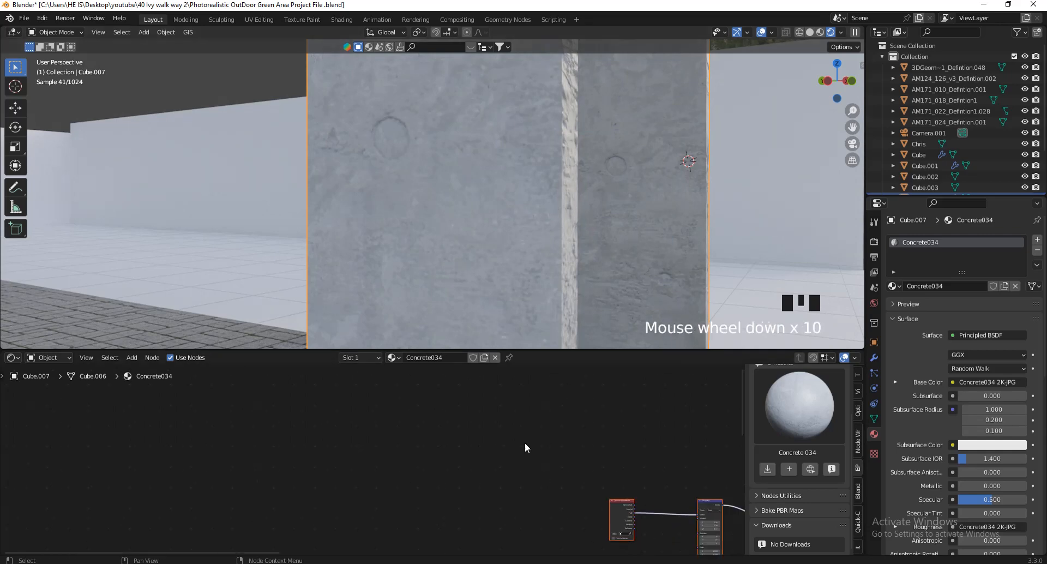
- Insert a MixRGB node between the Concrete034 colour output and the Principled BSDF base colour
{"action": "scroll", "coordinate": [525, 442], "scroll_direction": "up", "scroll_amount": 7}
{"action": "scroll", "coordinate": [616, 441], "scroll_direction": "up", "scroll_amount": 6}
{"action": "key", "text": "shift+a"}
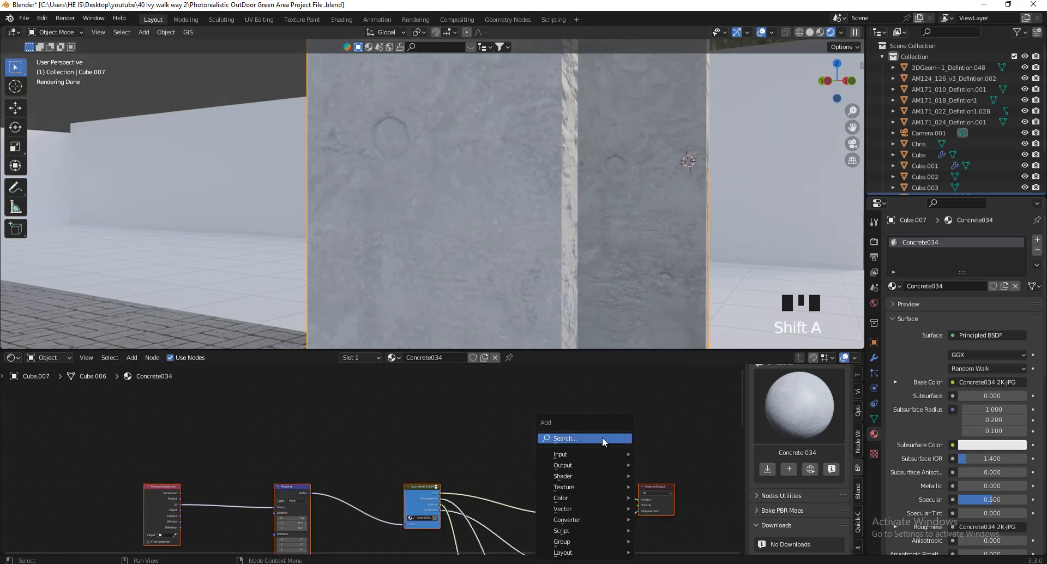
{"action": "type", "text": "mi"}
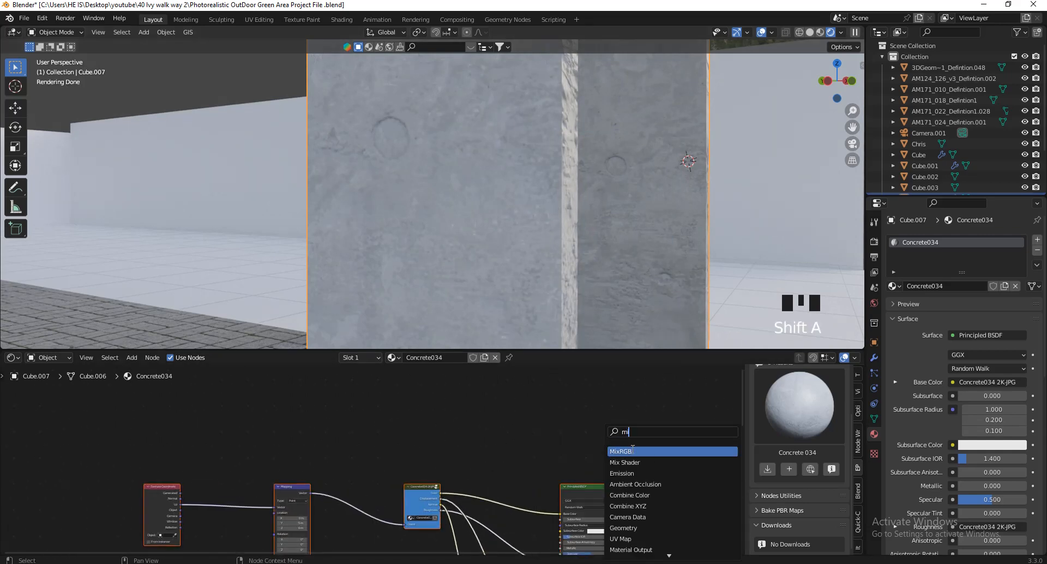
{"action": "left_click", "coordinate": [633, 451]}
{"action": "left_click", "coordinate": [524, 476]}
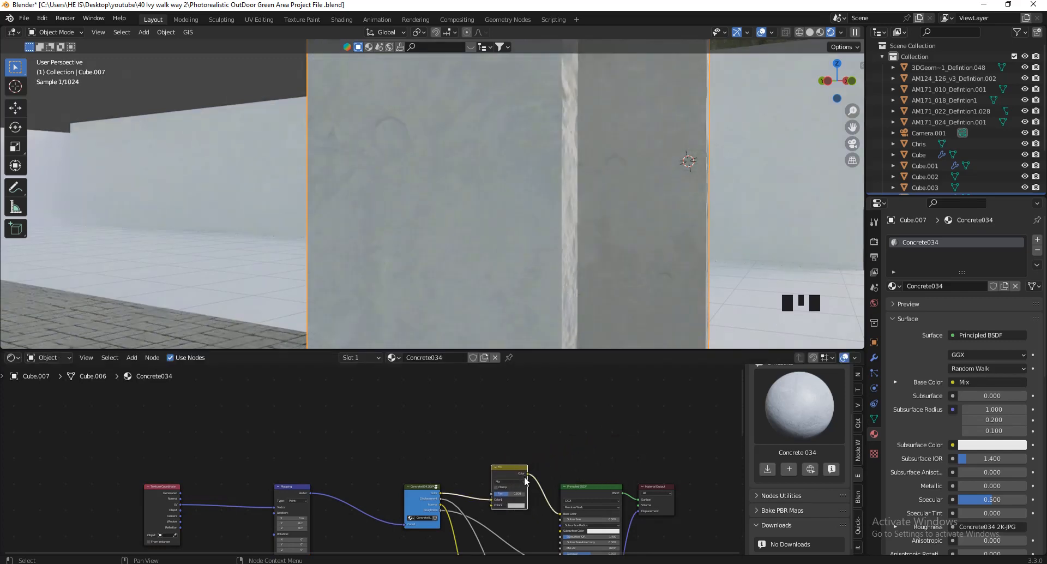
- Adjust the Mix node's factor, trying both extremes and settling on 0.725 to lighten the concrete
{"action": "scroll", "coordinate": [510, 494], "scroll_direction": "up", "scroll_amount": 6}
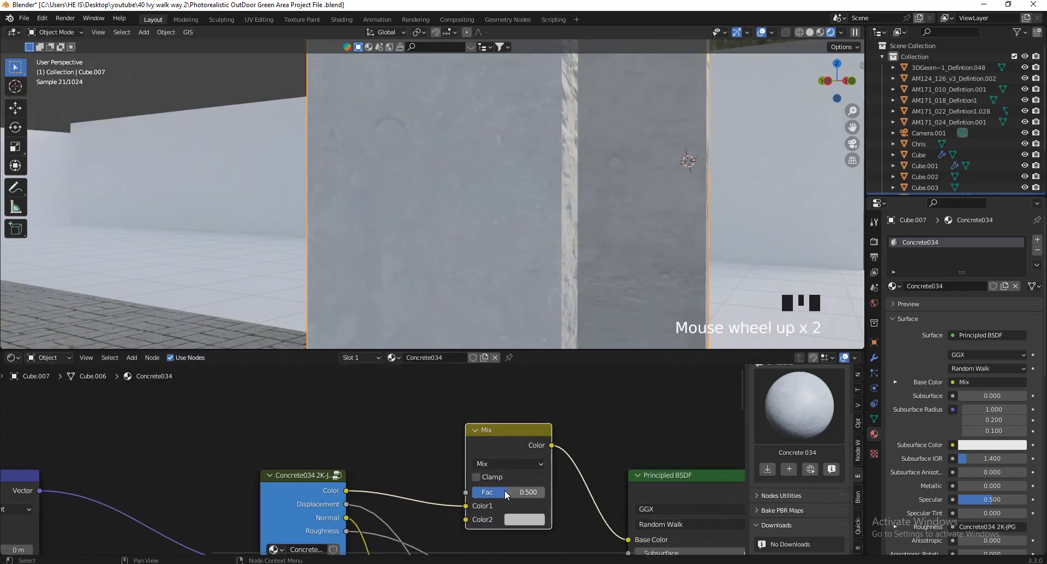
{"action": "scroll", "coordinate": [507, 494], "scroll_direction": "up", "scroll_amount": 2}
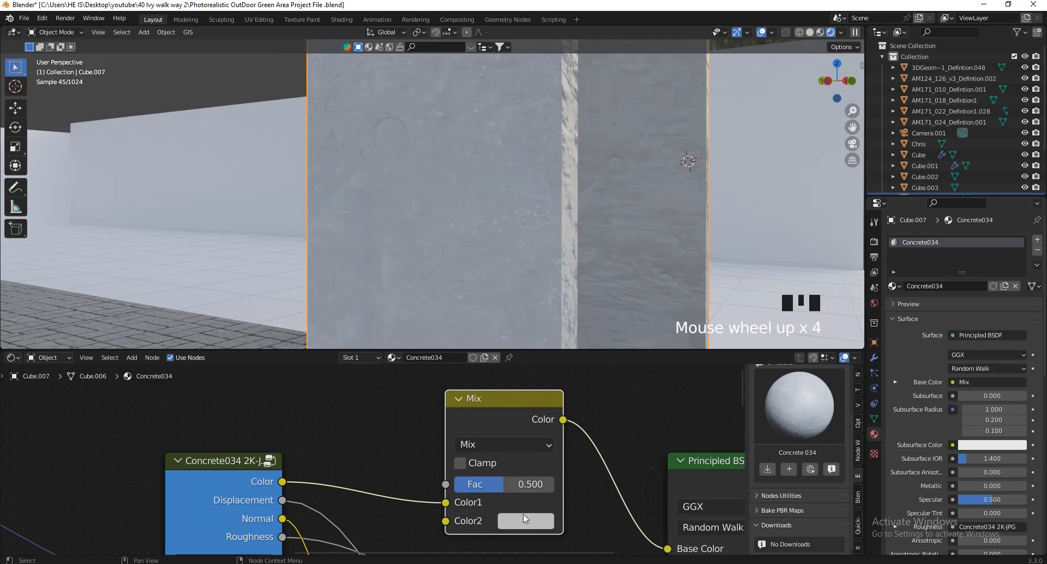
{"action": "left_click_drag", "start_coordinate": [491, 484], "coordinate": [561, 477]}
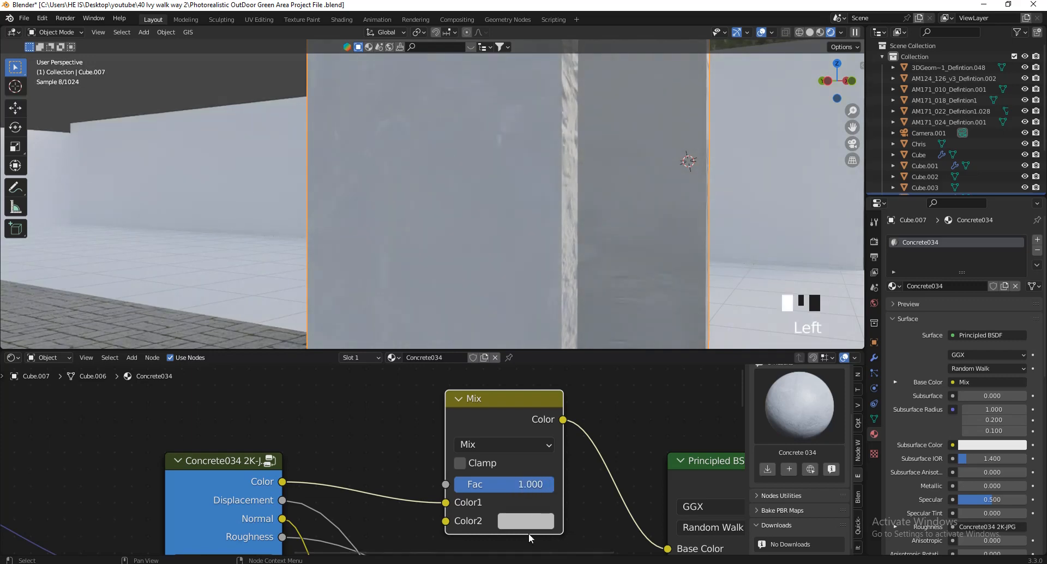
{"action": "left_click_drag", "start_coordinate": [537, 487], "coordinate": [388, 477]}
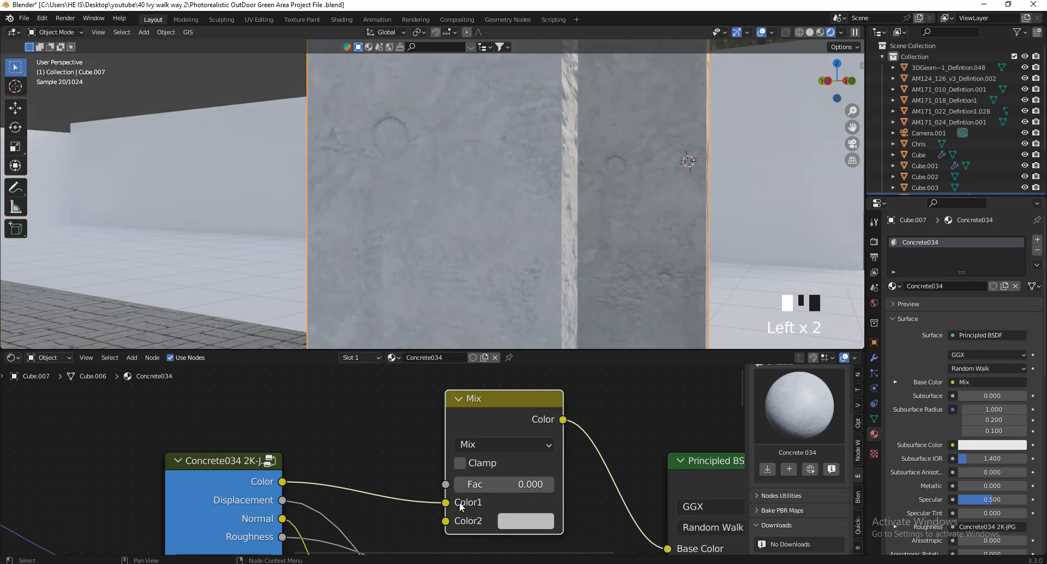
{"action": "left_click_drag", "start_coordinate": [483, 483], "coordinate": [509, 483]}
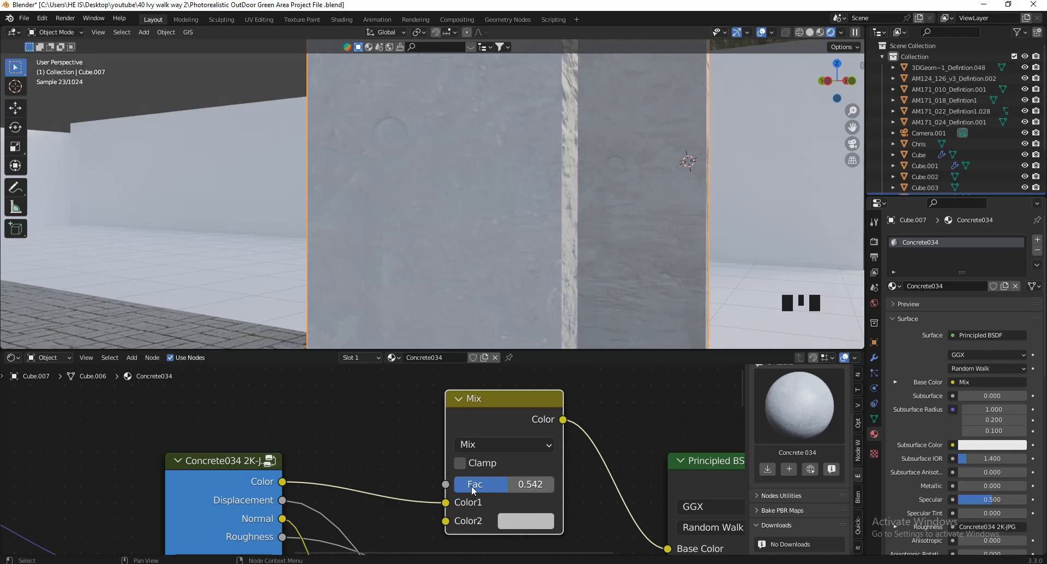
{"action": "left_click_drag", "start_coordinate": [471, 485], "coordinate": [529, 486]}
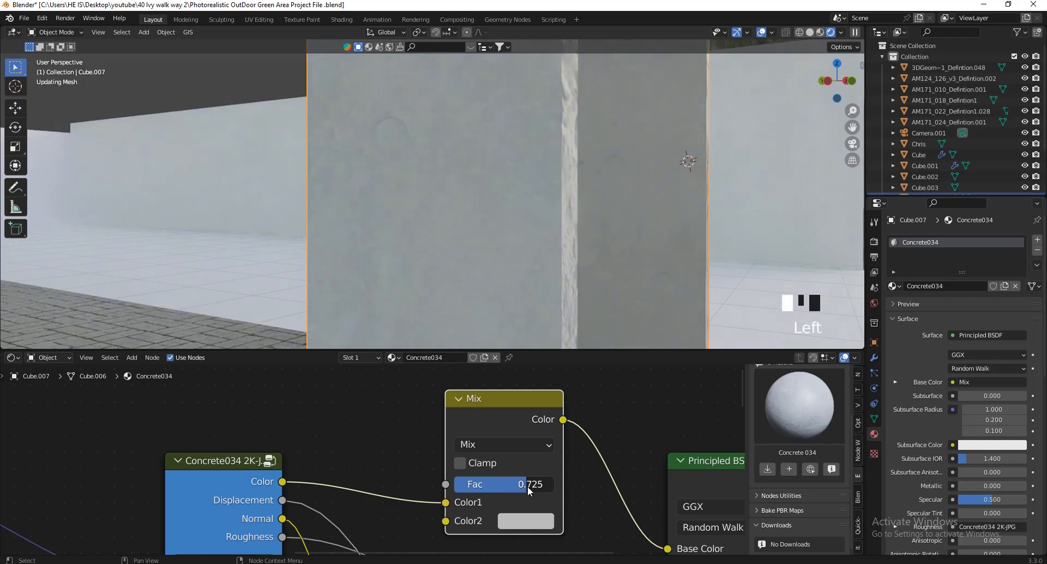
- Set the Concrete034 Mapping node's scale to 2 on X, Y and Z
{"action": "scroll", "coordinate": [552, 438], "scroll_direction": "down", "scroll_amount": 4}
{"action": "scroll", "coordinate": [394, 525], "scroll_direction": "down", "scroll_amount": 2}
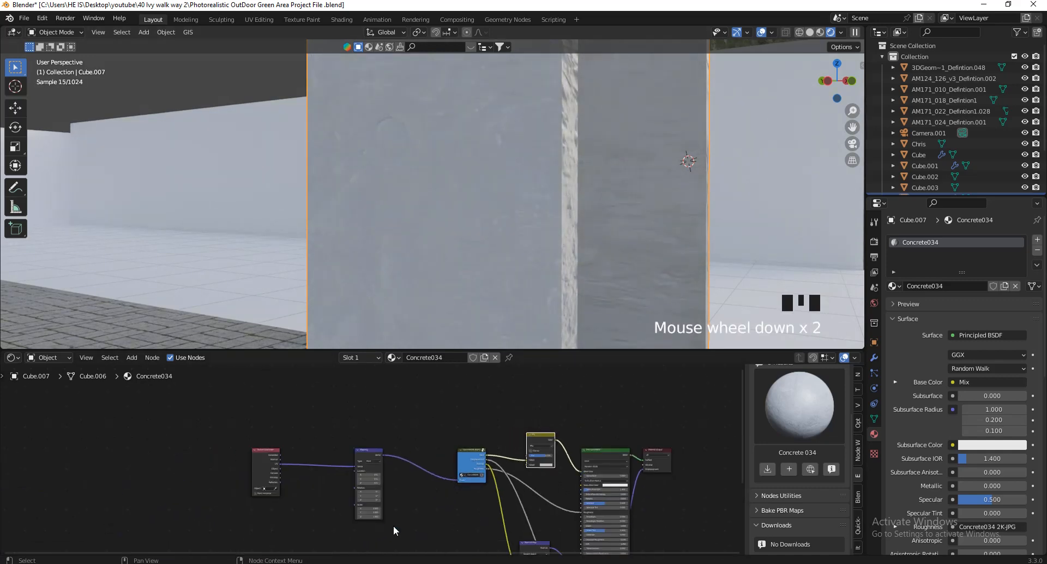
{"action": "scroll", "coordinate": [394, 525], "scroll_direction": "up", "scroll_amount": 2}
{"action": "scroll", "coordinate": [366, 500], "scroll_direction": "up", "scroll_amount": 3}
{"action": "scroll", "coordinate": [367, 500], "scroll_direction": "up", "scroll_amount": 1}
{"action": "left_click", "coordinate": [374, 489]}
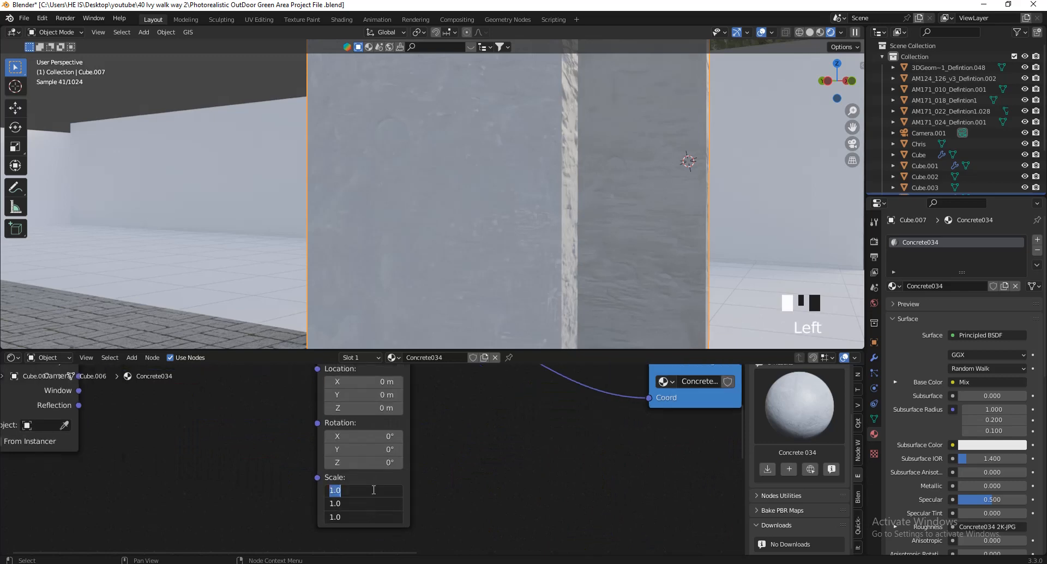
{"action": "key", "text": "Return"}
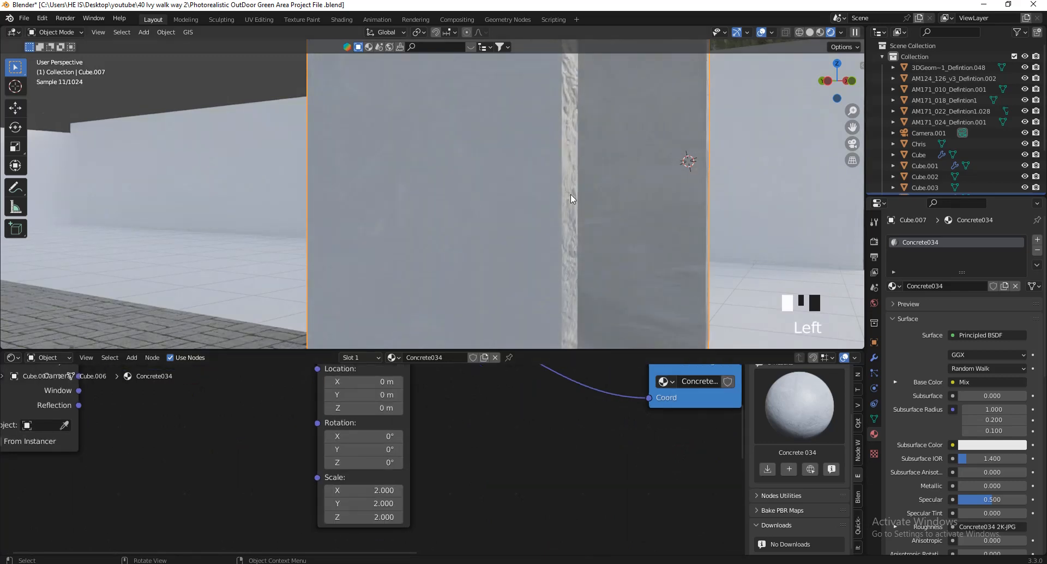
- Apply the pillars' Concrete034 material to the canopy roof slab as well
{"action": "scroll", "coordinate": [568, 192], "scroll_direction": "down", "scroll_amount": 2}
{"action": "scroll", "coordinate": [571, 142], "scroll_direction": "up", "scroll_amount": 1}
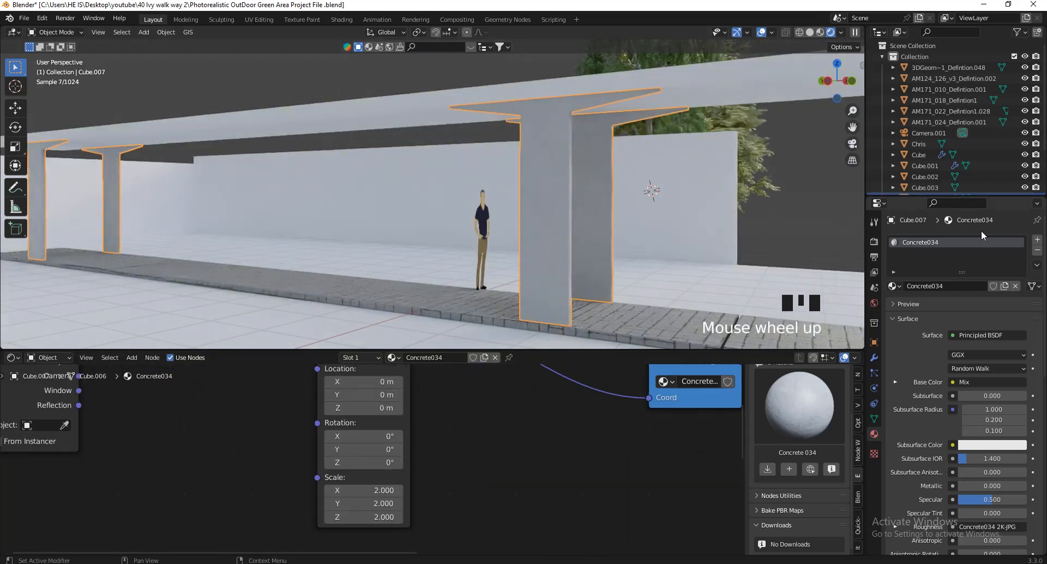
{"action": "left_click_drag", "start_coordinate": [891, 285], "coordinate": [706, 83]}
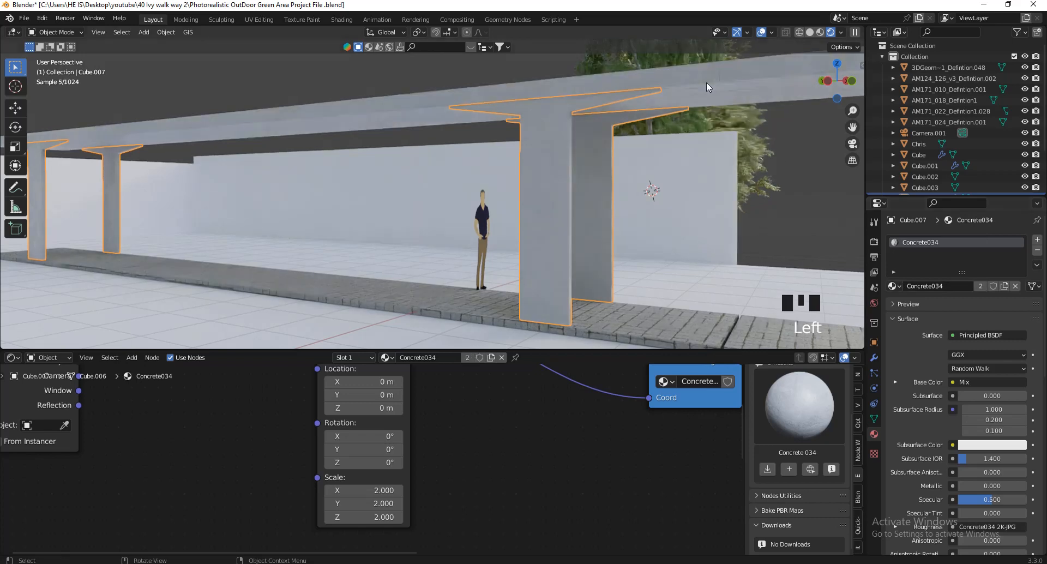
- Walk in under the canopy to examine the concrete texture on the roof's underside and the pillars
{"action": "key", "text": "v"}
{"action": "key", "text": "d"}
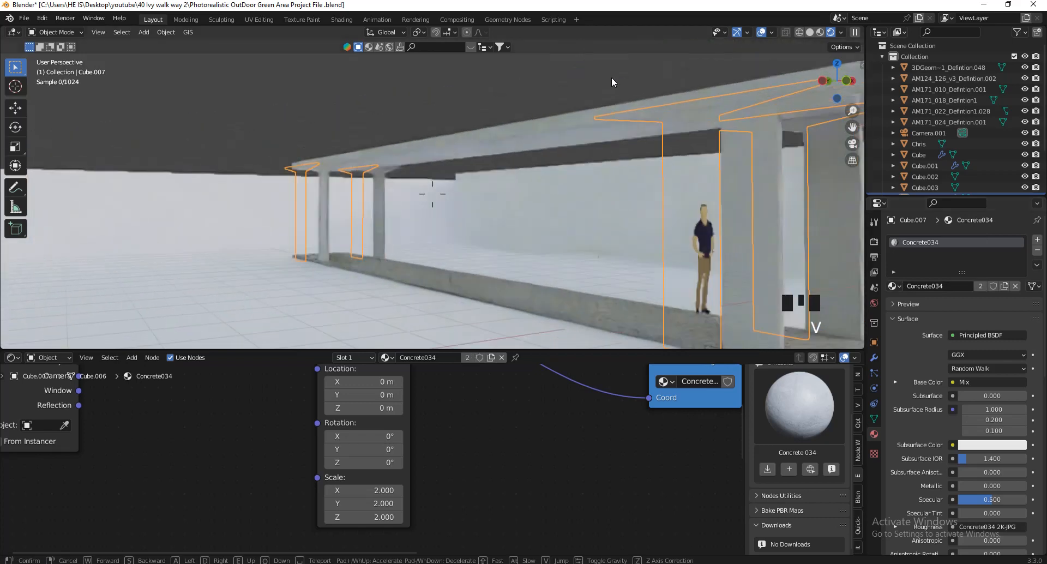
{"action": "key", "text": "w"}
{"action": "key", "text": "w"}
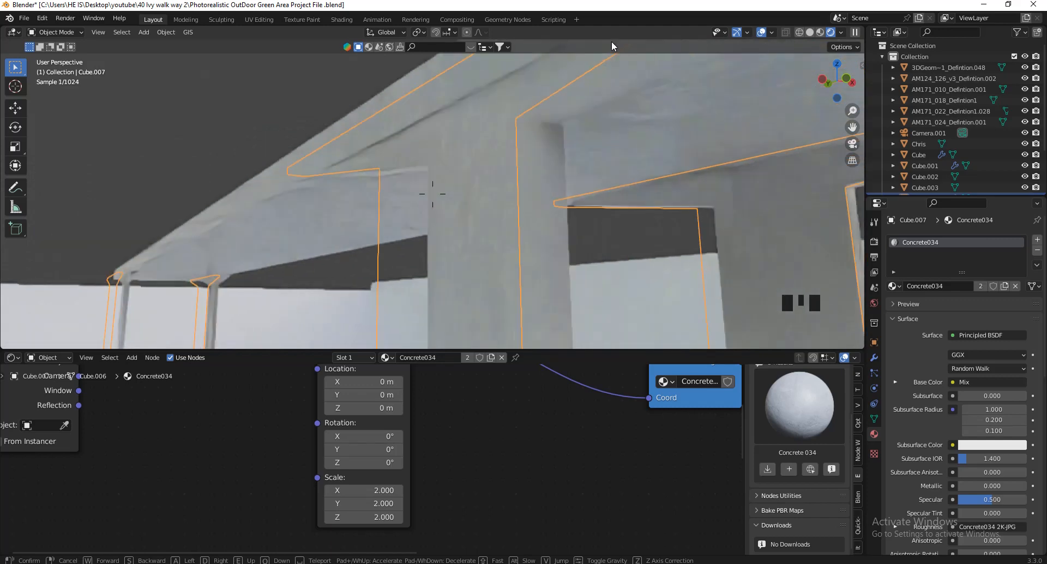
{"action": "key", "text": "w"}
{"action": "key", "text": "d"}
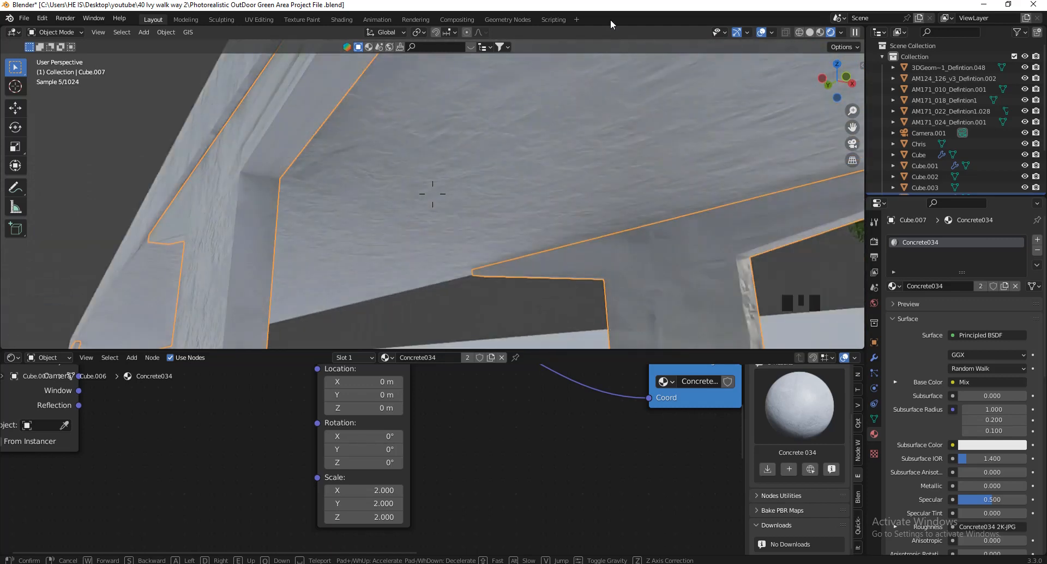
{"action": "key", "text": "w"}
{"action": "key", "text": "s"}
{"action": "left_click", "coordinate": [610, 25]}
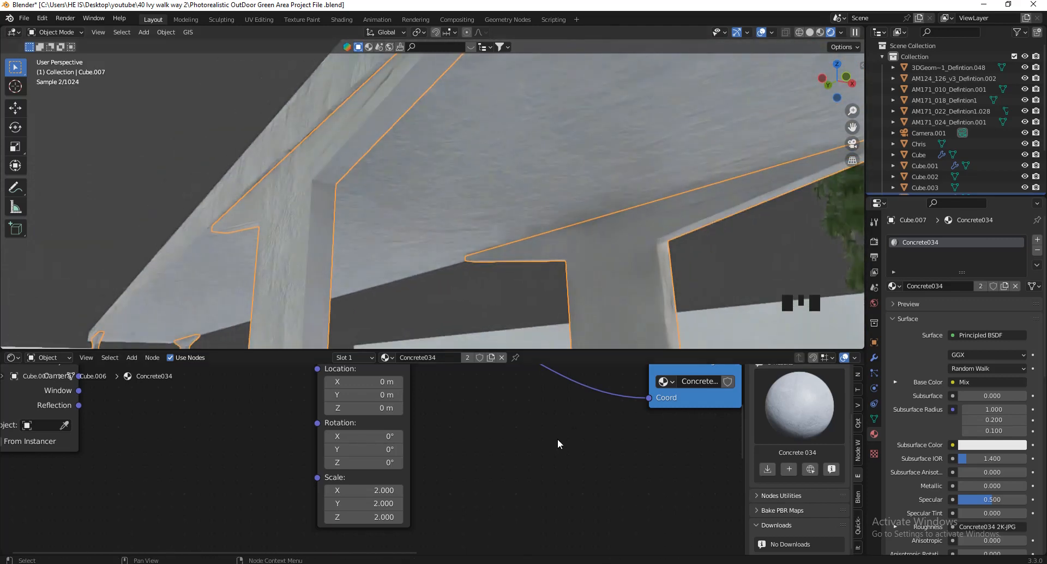
- Set the Concrete034 Mapping node's scale to 4 on X, Y and Z
{"action": "left_click_drag", "start_coordinate": [390, 490], "coordinate": [389, 517]}
{"action": "type", "text": "4"}
{"action": "key", "text": "Return"}
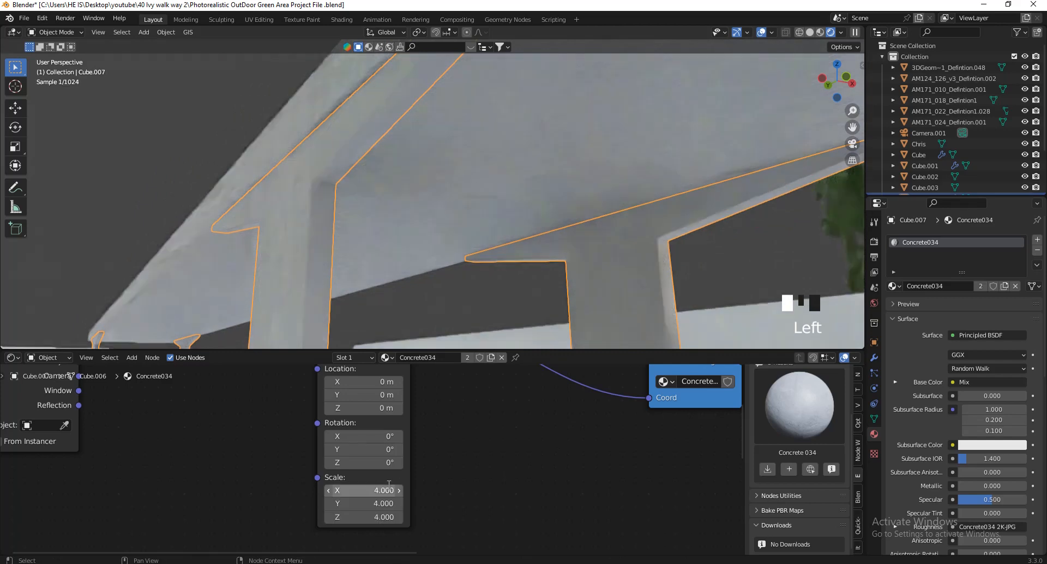
- Set the Concrete034 Displacement node's scale to 0.001
{"action": "scroll", "coordinate": [393, 415], "scroll_direction": "down", "scroll_amount": 9}
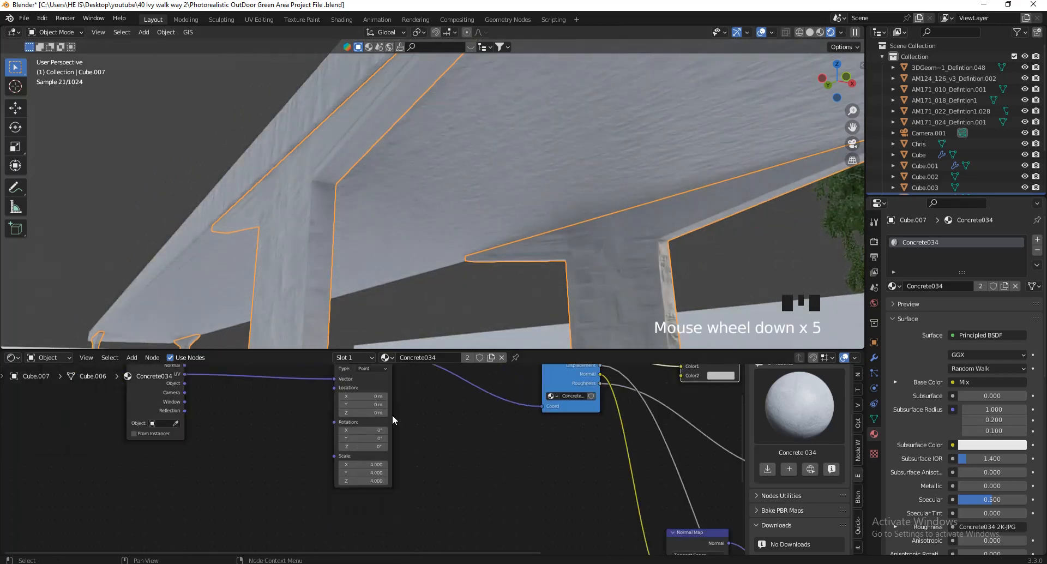
{"action": "scroll", "coordinate": [567, 537], "scroll_direction": "up", "scroll_amount": 7}
{"action": "scroll", "coordinate": [567, 537], "scroll_direction": "up", "scroll_amount": 20}
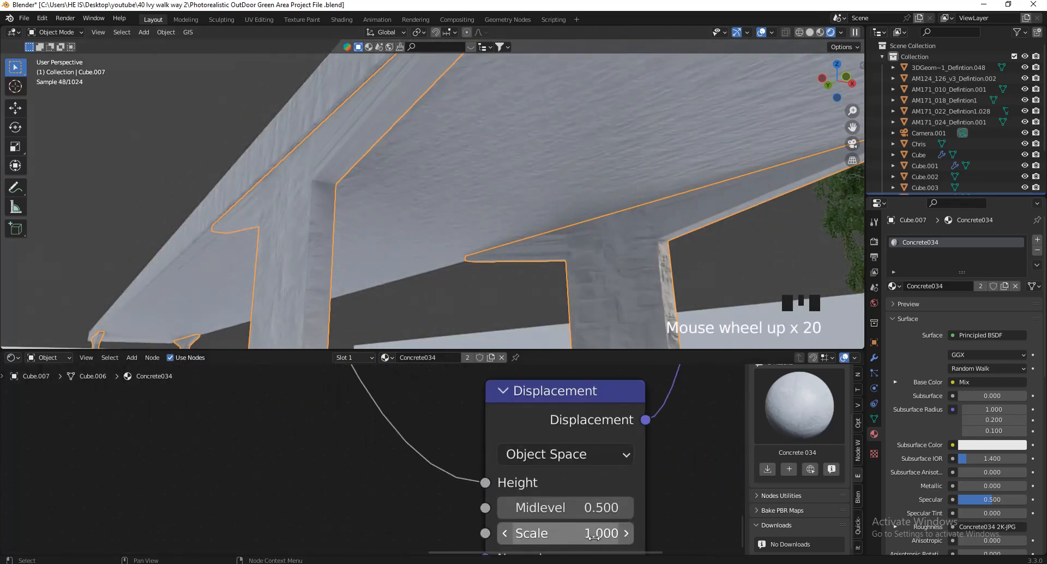
{"action": "left_click", "coordinate": [562, 534]}
{"action": "type", "text": ".001"}
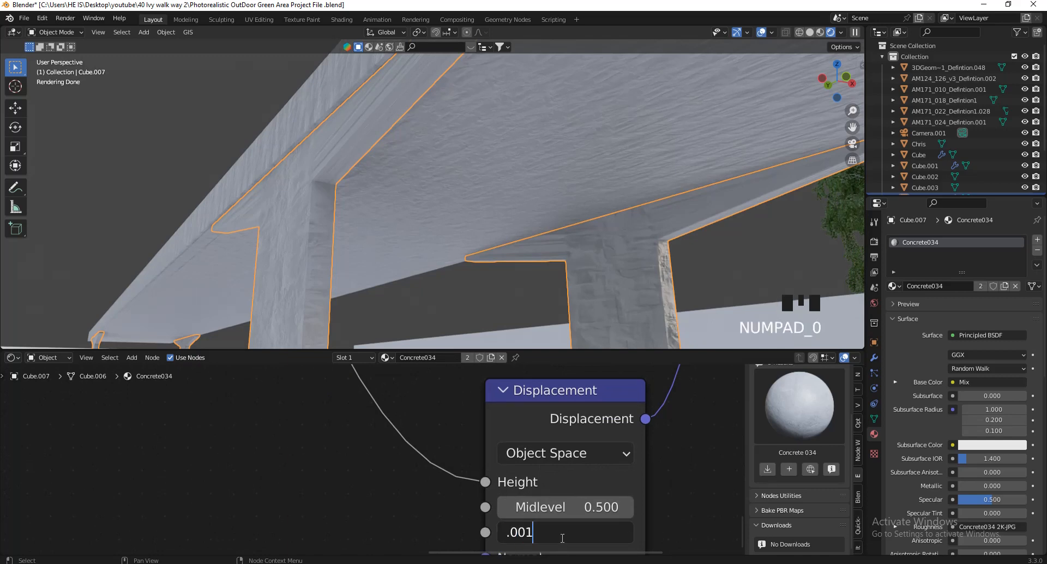
{"action": "key", "text": "Return"}
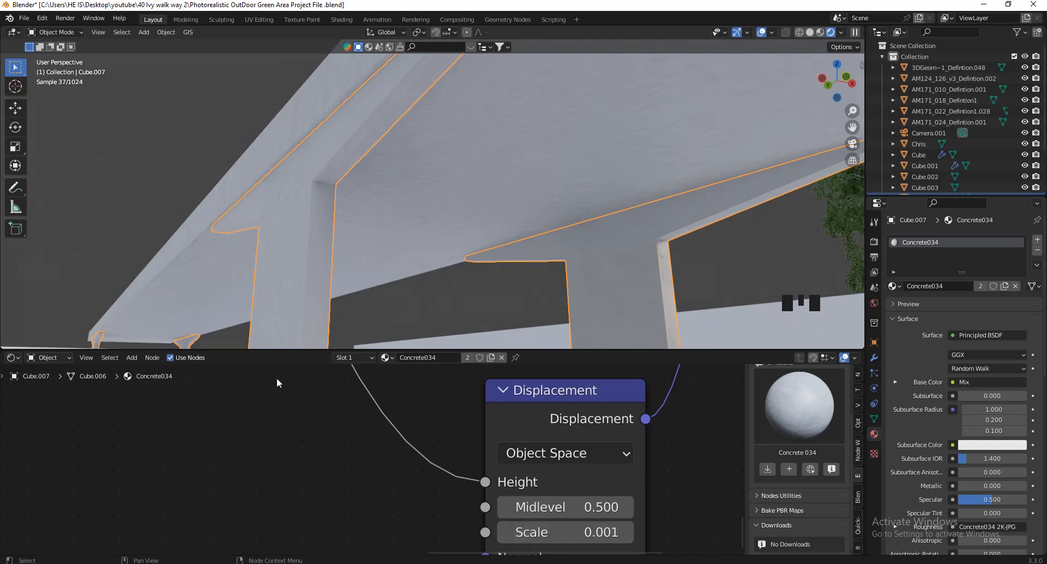
- Back away from the canopy to show the bare boundary wall, and choose Concrete019 from the local Concrete assets
{"action": "key", "text": "v"}
{"action": "key", "text": "s"}
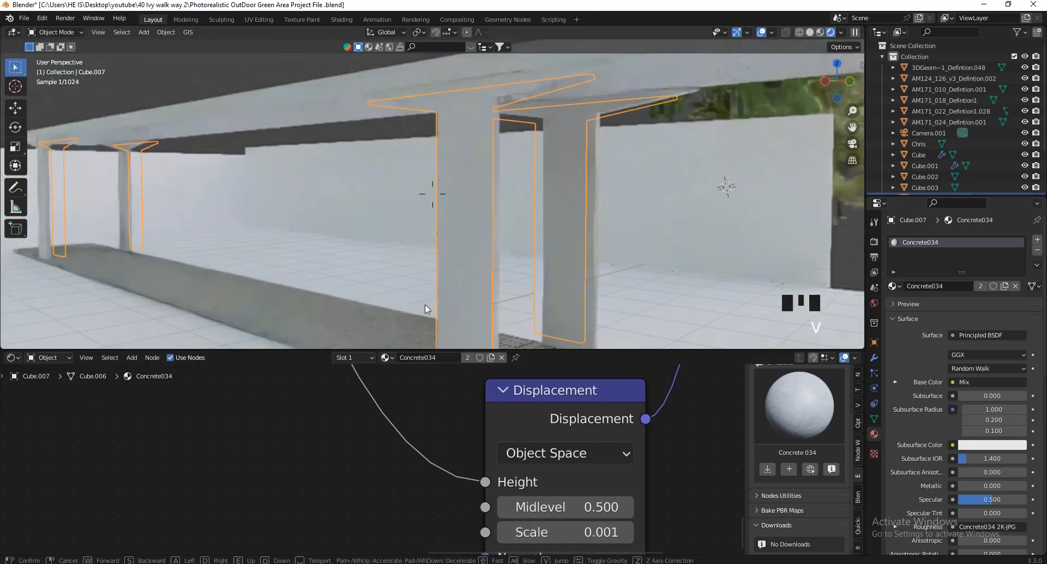
{"action": "key", "text": "a"}
{"action": "left_click", "coordinate": [443, 315]}
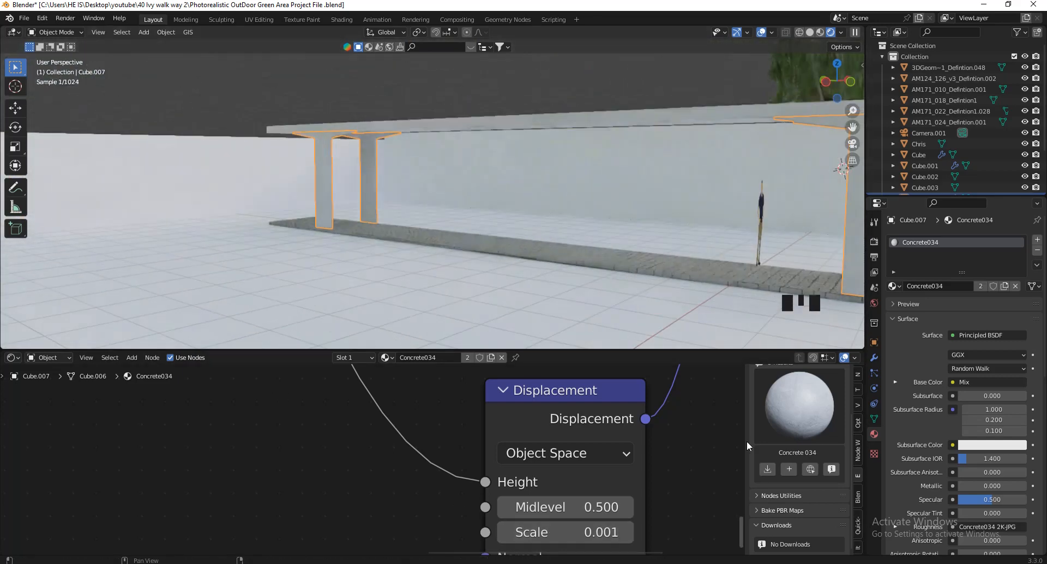
{"action": "scroll", "coordinate": [813, 428], "scroll_direction": "up", "scroll_amount": 3}
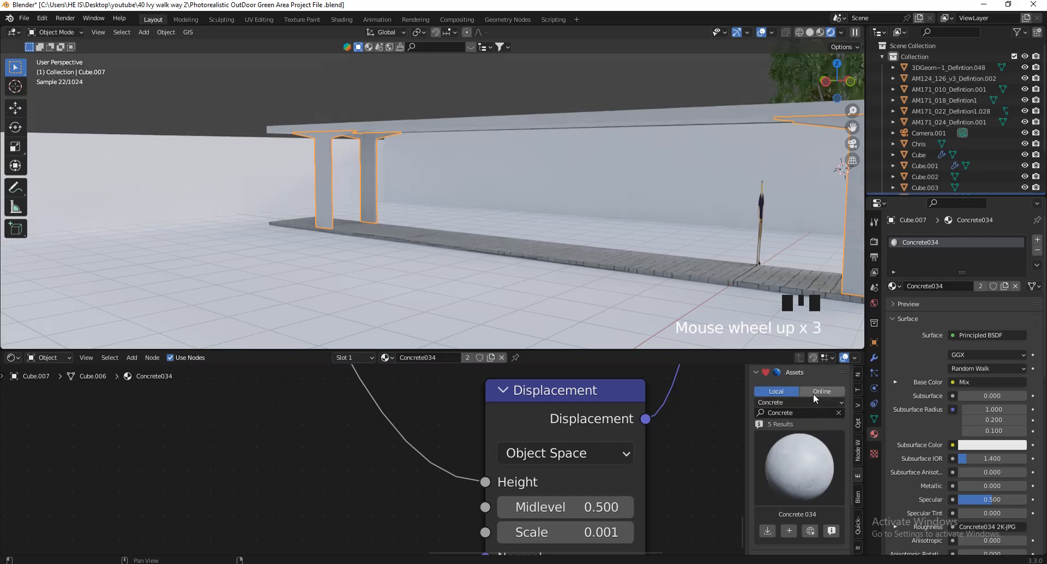
{"action": "left_click", "coordinate": [799, 452]}
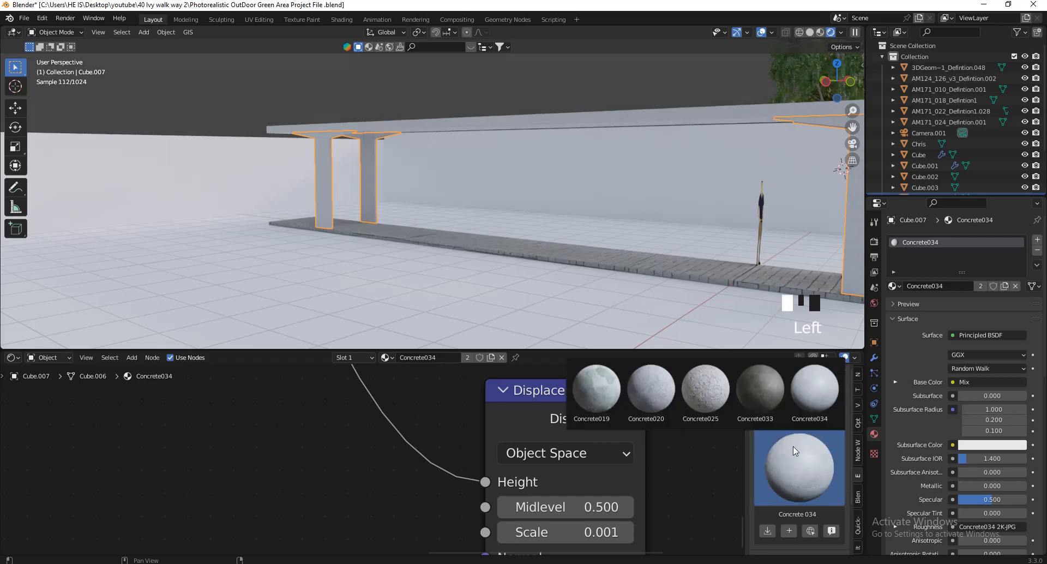
{"action": "left_click", "coordinate": [588, 391]}
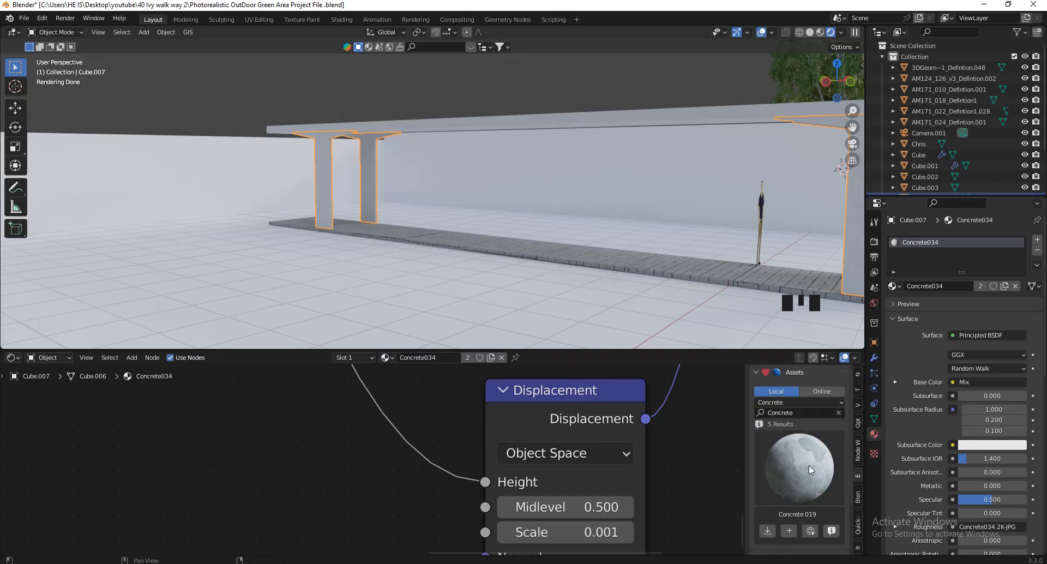
- Look through the online Concrete assets, keep Concrete019 and return to the local library
{"action": "left_click", "coordinate": [819, 393]}
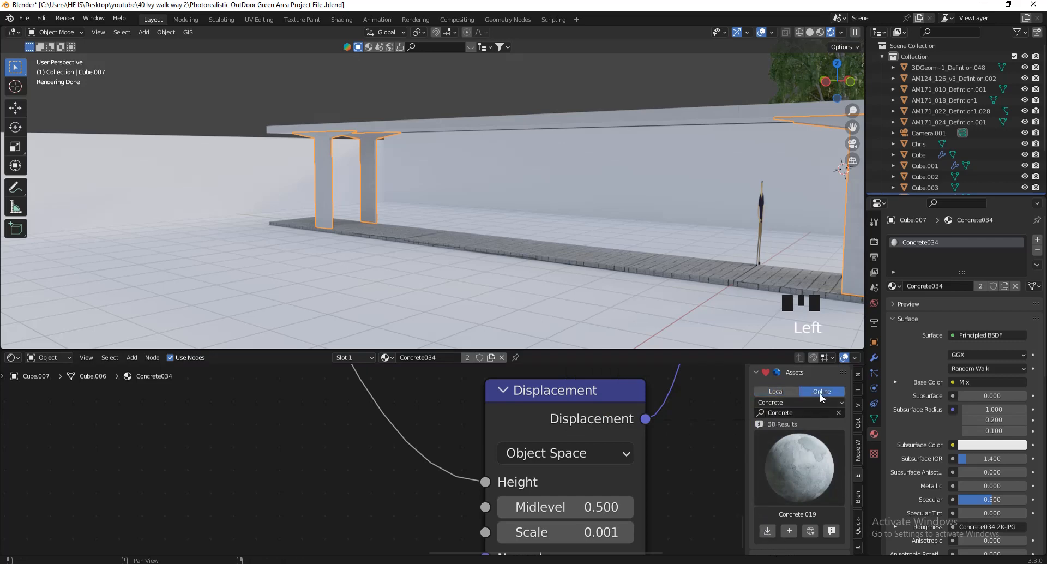
{"action": "left_click", "coordinate": [817, 443]}
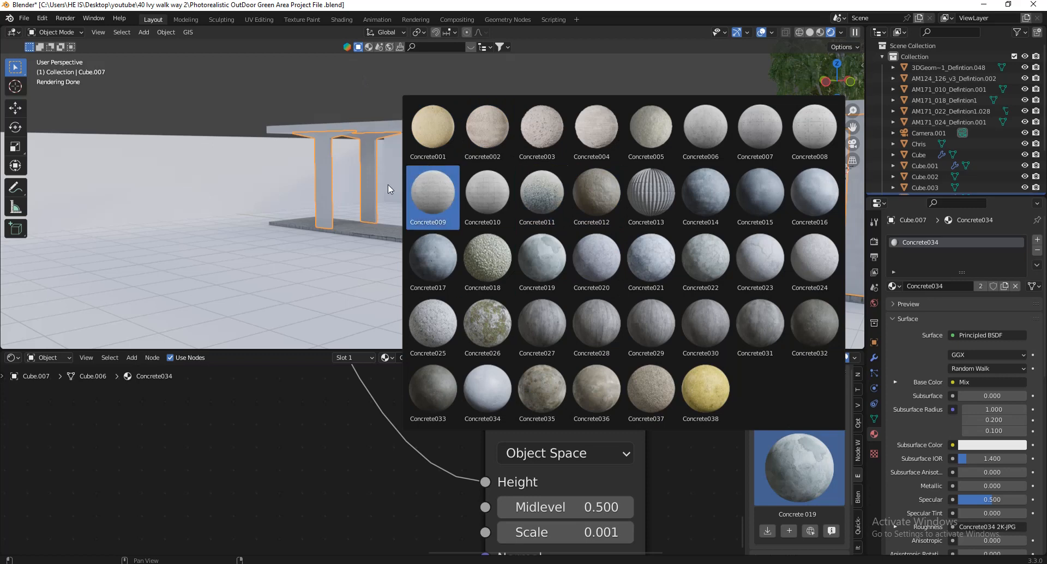
{"action": "left_click", "coordinate": [784, 394]}
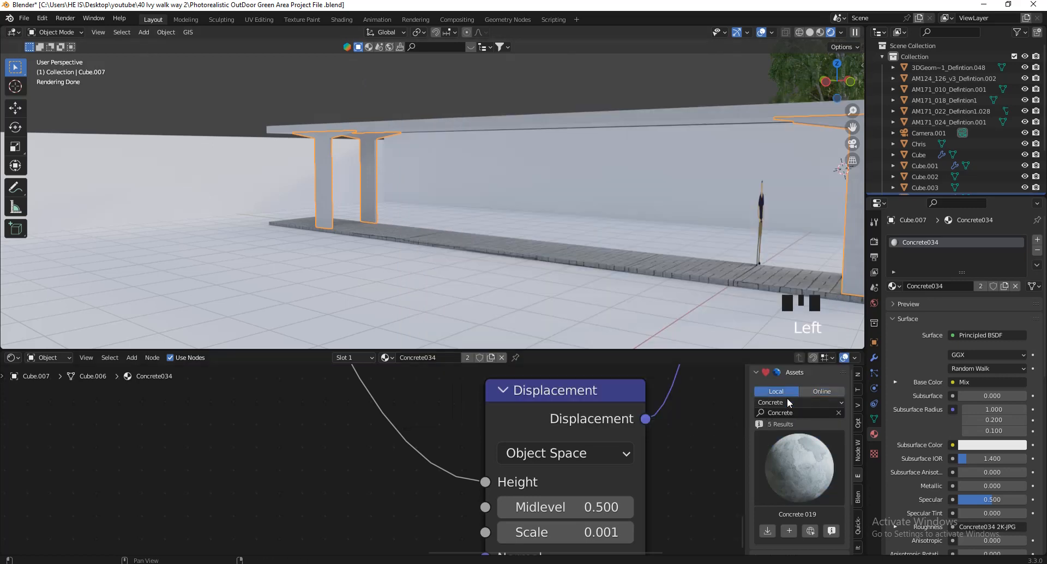
- Select the boundary wall beyond the far end of the canopy and add the Concrete 019 shader to it as a material
{"action": "left_click", "coordinate": [808, 457]}
{"action": "left_click", "coordinate": [181, 162]}
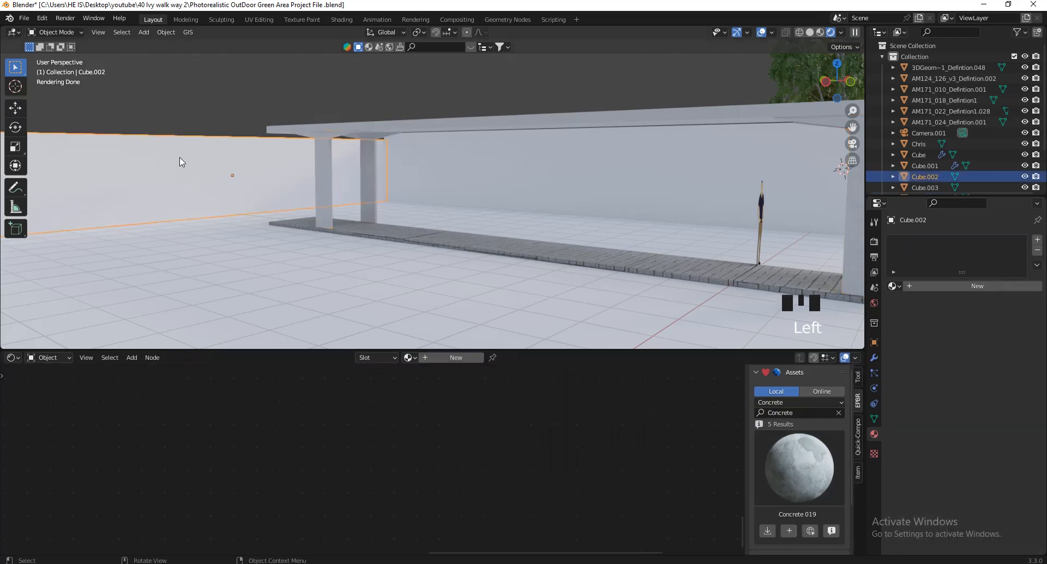
{"action": "left_click", "coordinate": [788, 532]}
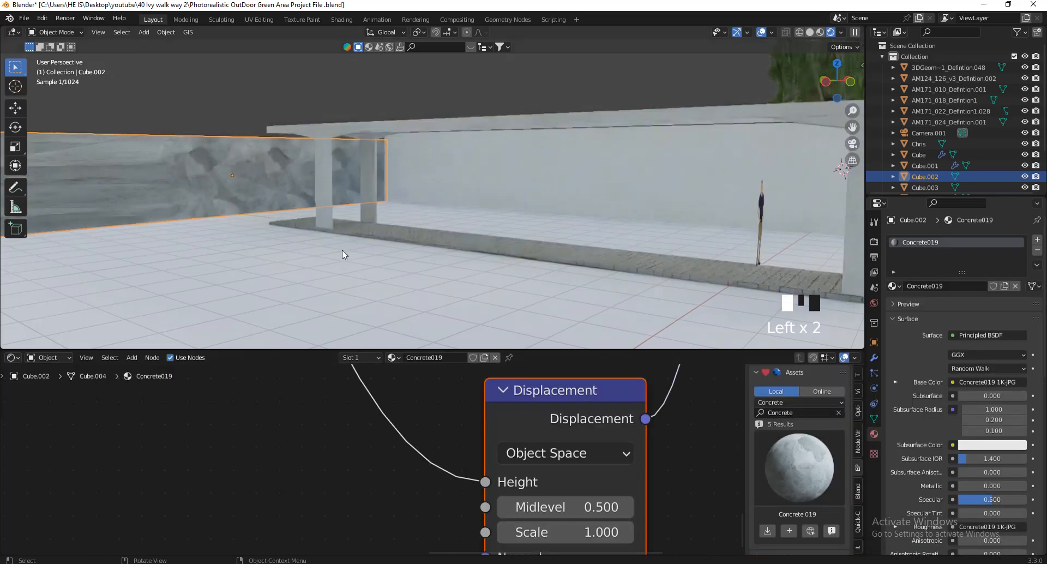
- Unwrap all faces of the Concrete019 boundary wall beyond the canopy's end with Cube Projection
{"action": "scroll", "coordinate": [382, 202], "scroll_direction": "down", "scroll_amount": 3}
{"action": "scroll", "coordinate": [316, 185], "scroll_direction": "up", "scroll_amount": 3}
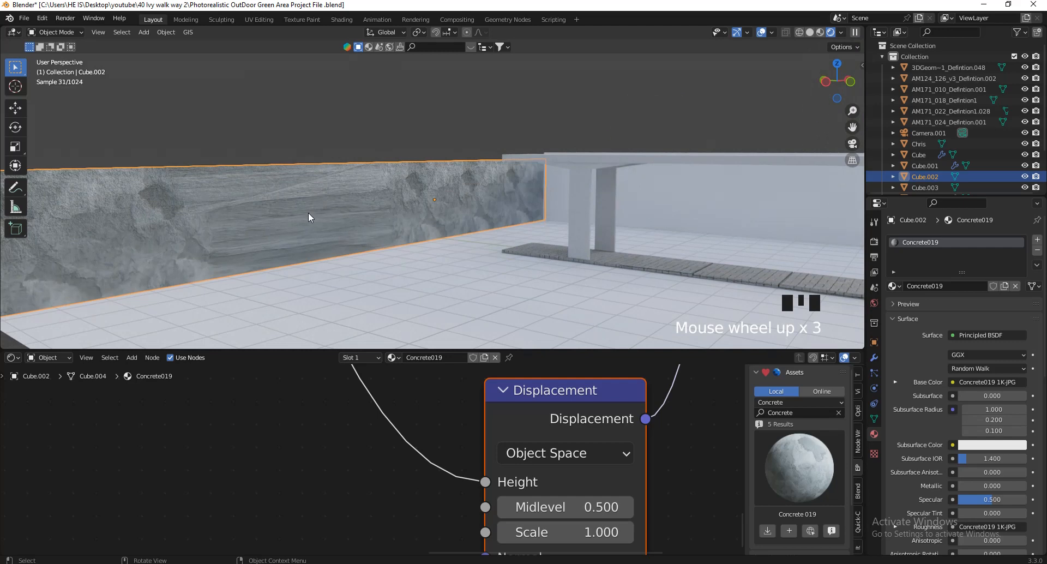
{"action": "key", "text": "Tab"}
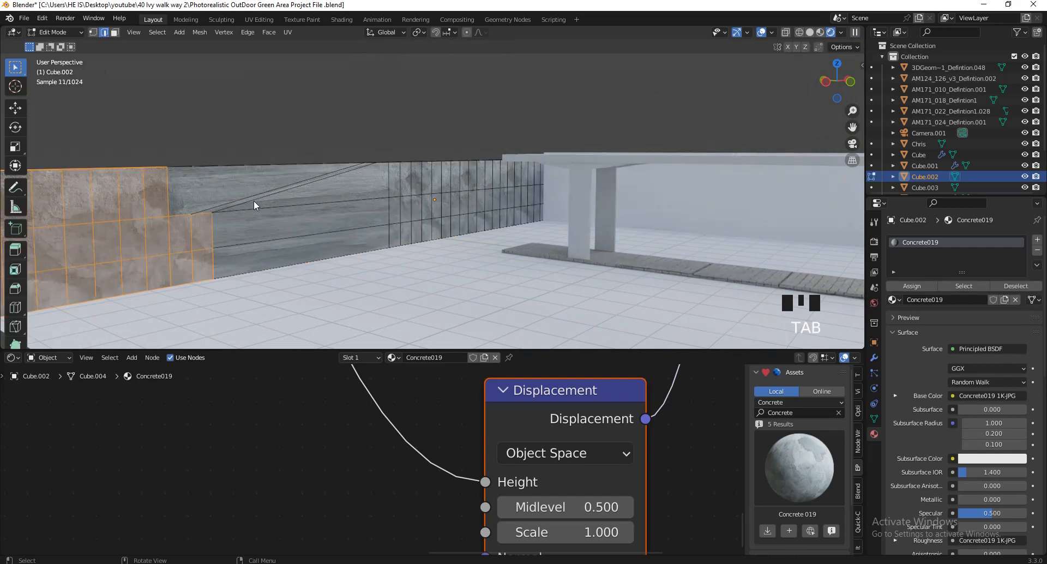
{"action": "key", "text": "a"}
{"action": "key", "text": "Tab"}
{"action": "key", "text": "Tab"}
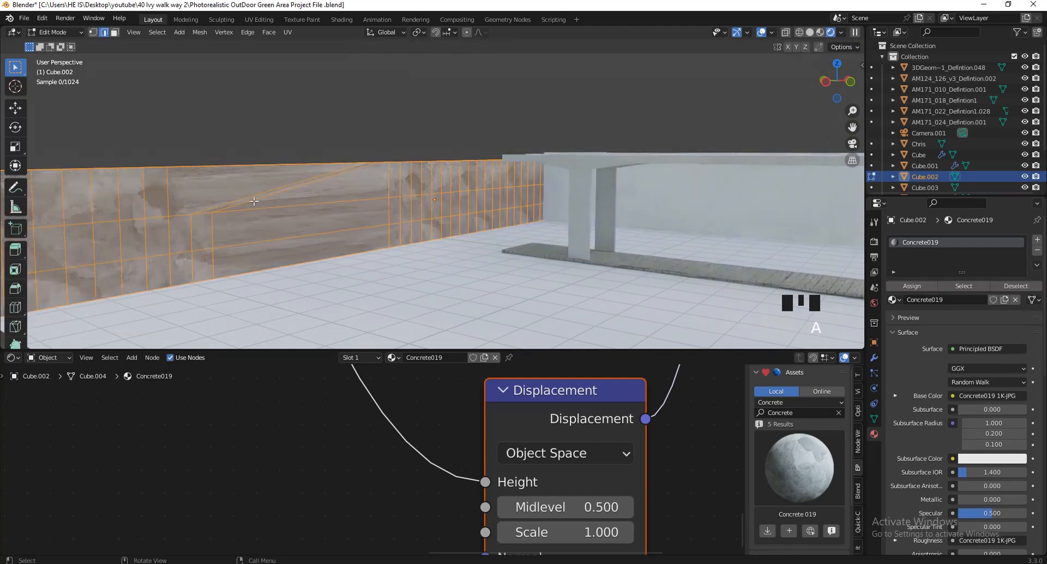
{"action": "key", "text": "u"}
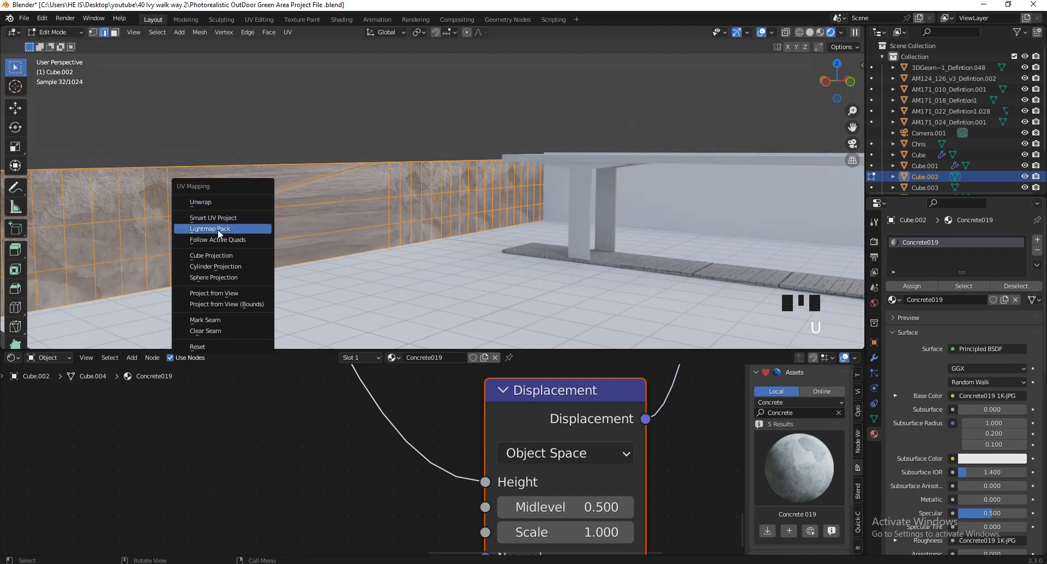
{"action": "left_click", "coordinate": [223, 255]}
{"action": "key", "text": "Tab"}
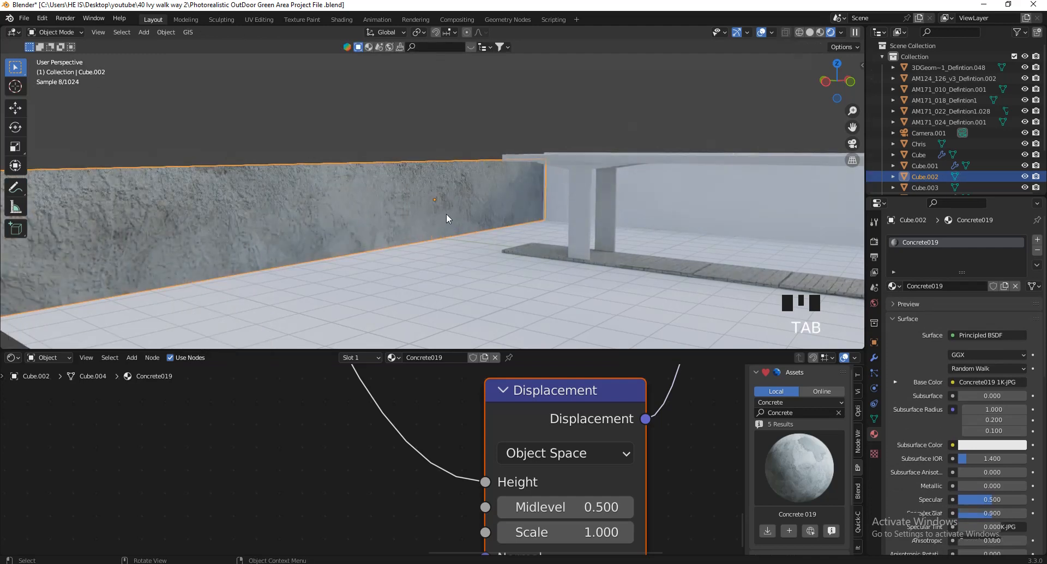
- Try a UV projection on the bare boundary wall behind the canopy, Cube.003
{"action": "left_click", "coordinate": [626, 212]}
{"action": "key", "text": "Tab"}
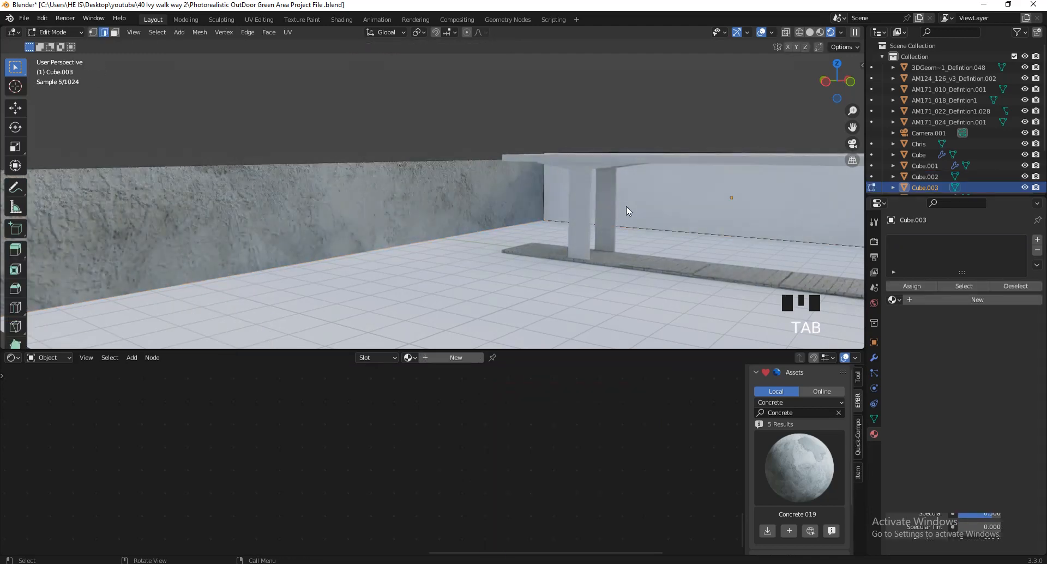
{"action": "key", "text": "u"}
{"action": "left_click", "coordinate": [627, 211]}
{"action": "key", "text": "Tab"}
- Copy the Concrete019 material from the textured boundary wall onto the bare wall behind the canopy
{"action": "left_click", "coordinate": [388, 194]}
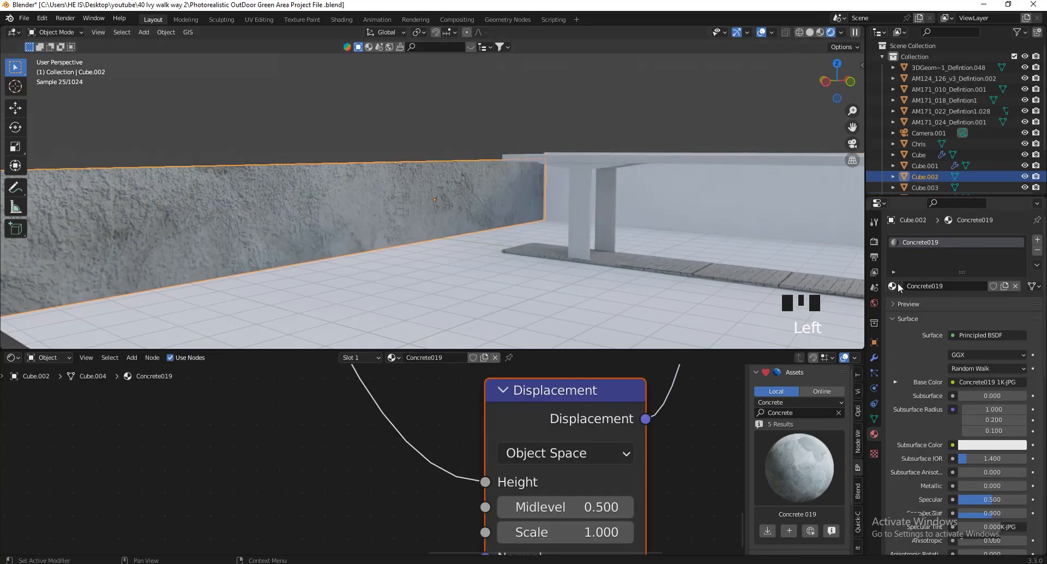
{"action": "left_click_drag", "start_coordinate": [899, 288], "coordinate": [738, 213]}
{"action": "scroll", "coordinate": [300, 230], "scroll_direction": "down", "scroll_amount": 2}
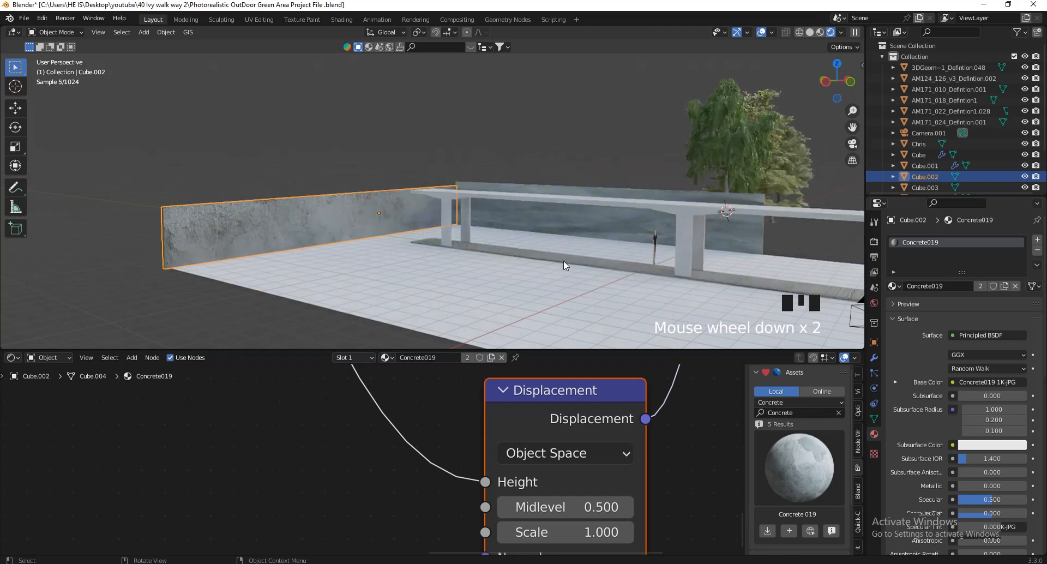
- Check the transform values of the wall behind the canopy and apply its scale
{"action": "scroll", "coordinate": [559, 204], "scroll_direction": "up", "scroll_amount": 3}
{"action": "left_click", "coordinate": [560, 184]}
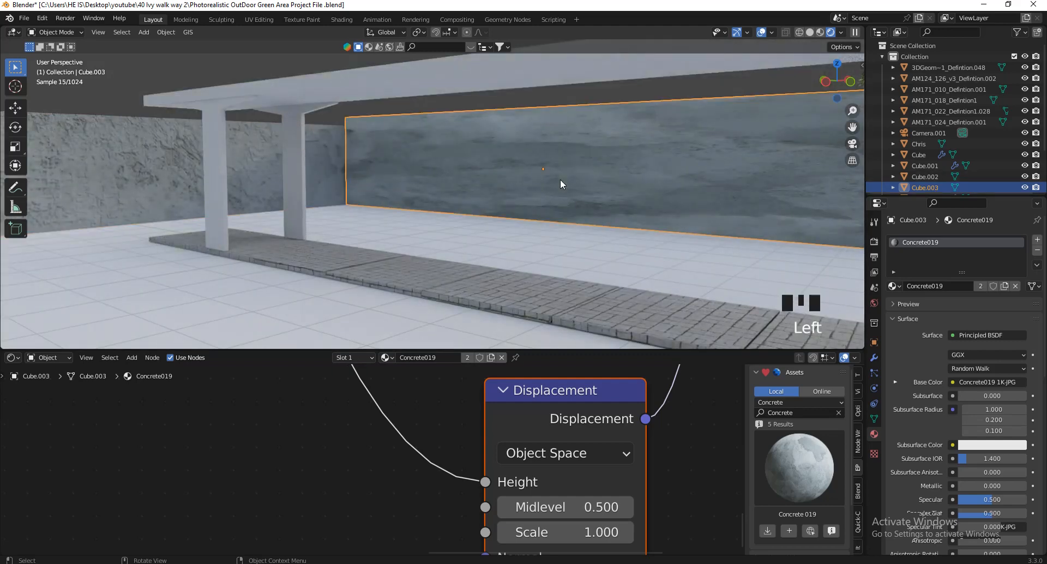
{"action": "key", "text": "n"}
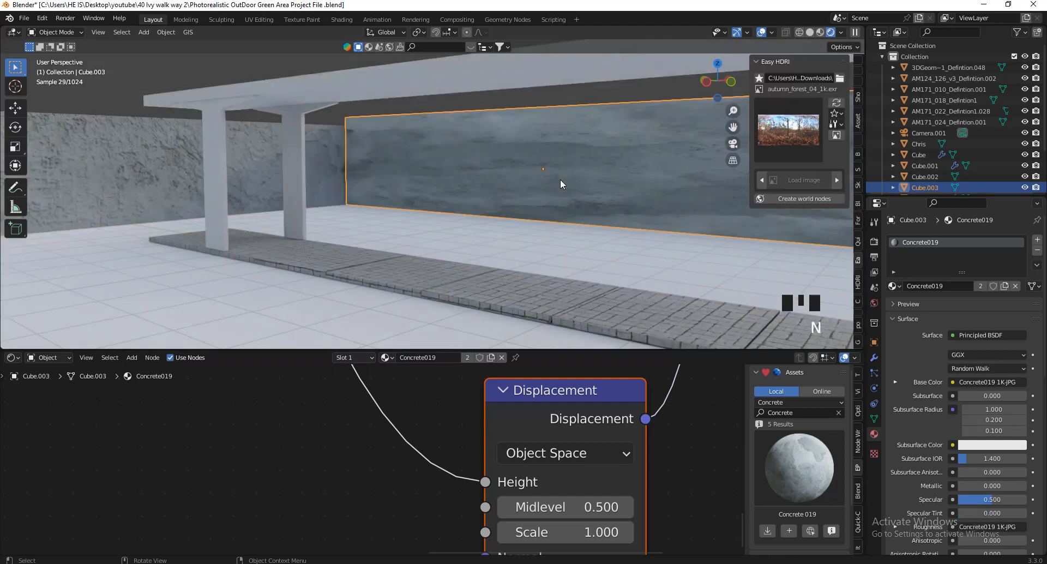
{"action": "left_click", "coordinate": [857, 66]}
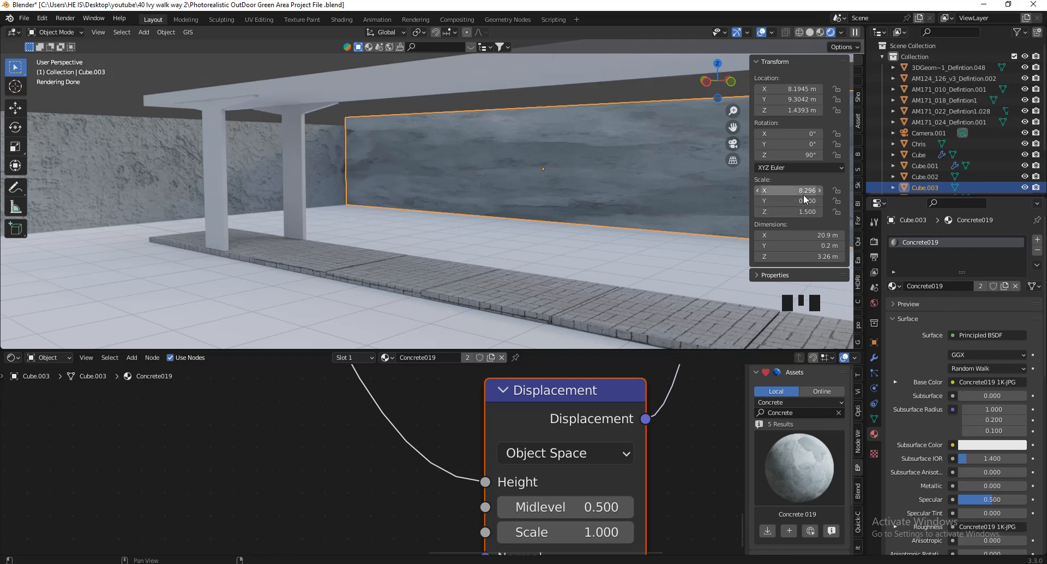
{"action": "key", "text": "ctrl+a"}
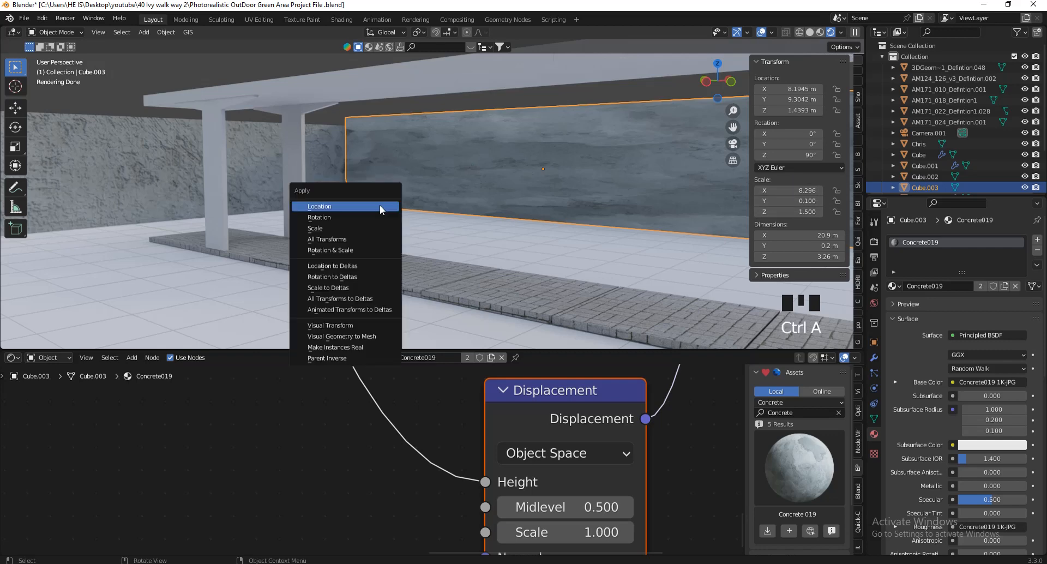
{"action": "left_click", "coordinate": [342, 227]}
- Unwrap the rescaled wall behind the canopy with Cube Projection and return to Object Mode
{"action": "key", "text": "Tab"}
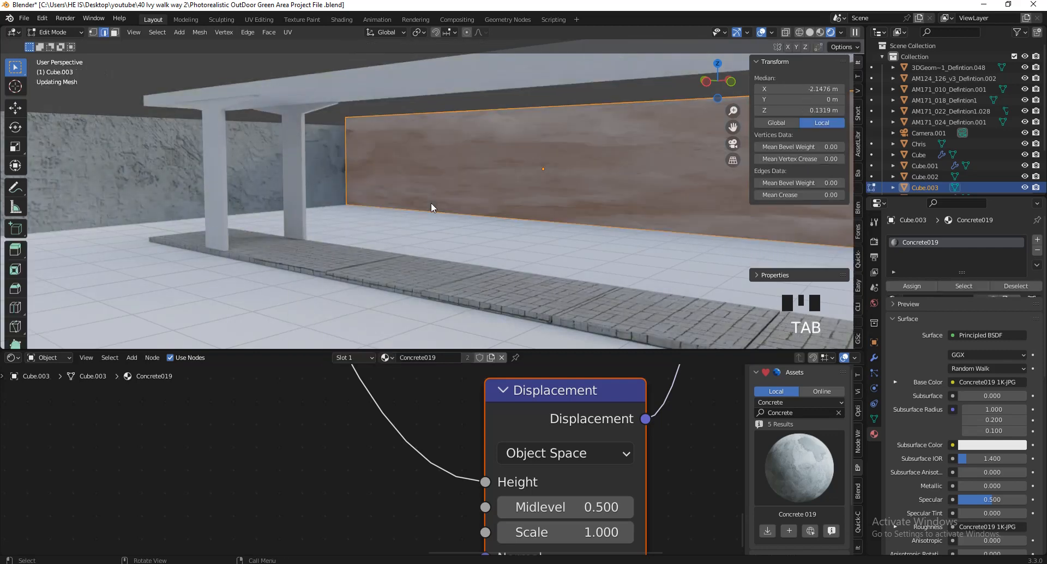
{"action": "key", "text": "u"}
{"action": "left_click", "coordinate": [426, 204]}
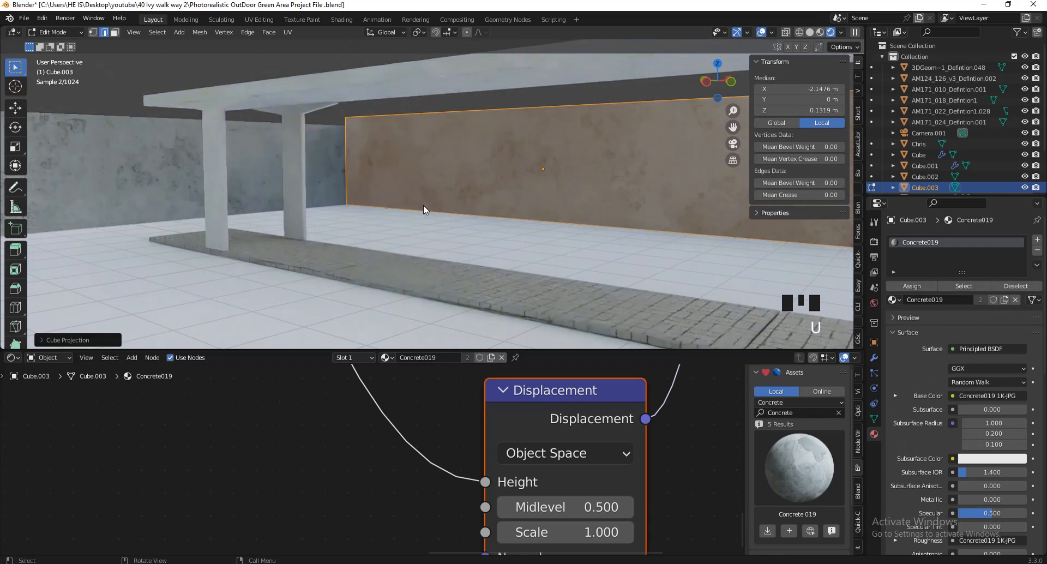
{"action": "key", "text": "Tab"}
- Bring the scale values of the Concrete019 material's Mapping node into view in the shader nodes
{"action": "scroll", "coordinate": [586, 470], "scroll_direction": "down", "scroll_amount": 20}
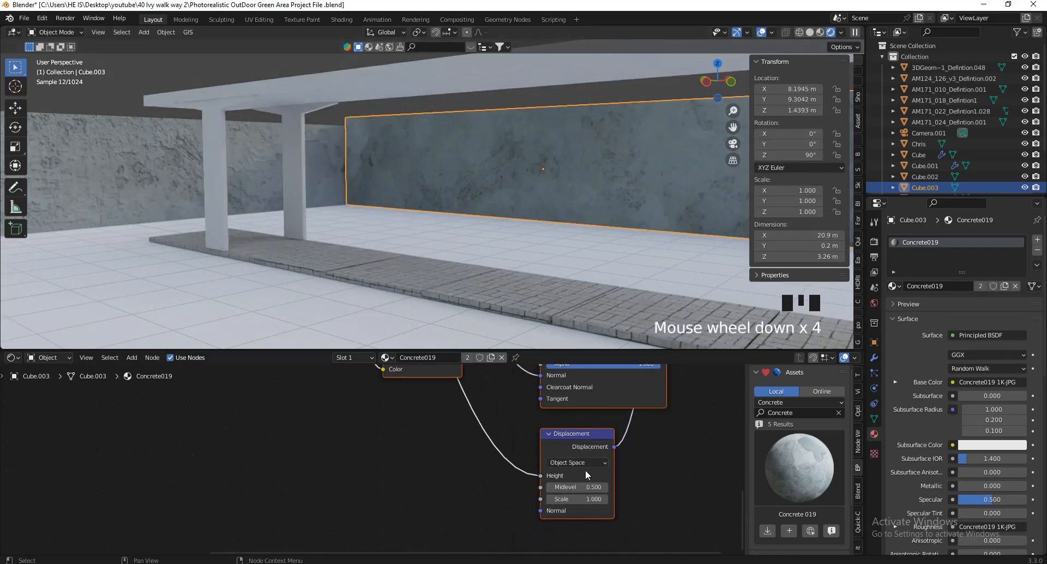
{"action": "scroll", "coordinate": [591, 490], "scroll_direction": "up", "scroll_amount": 4}
{"action": "scroll", "coordinate": [497, 437], "scroll_direction": "up", "scroll_amount": 3}
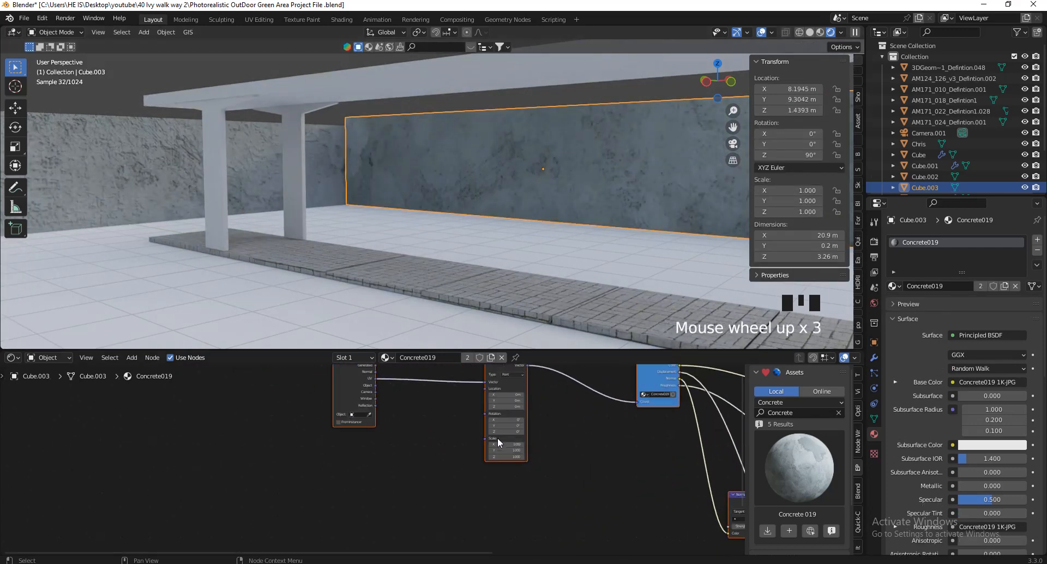
- Add a Value node to the Concrete019 material and link it to the Mapping node's Scale input
{"action": "scroll", "coordinate": [496, 442], "scroll_direction": "up", "scroll_amount": 4}
{"action": "scroll", "coordinate": [493, 447], "scroll_direction": "up", "scroll_amount": 2}
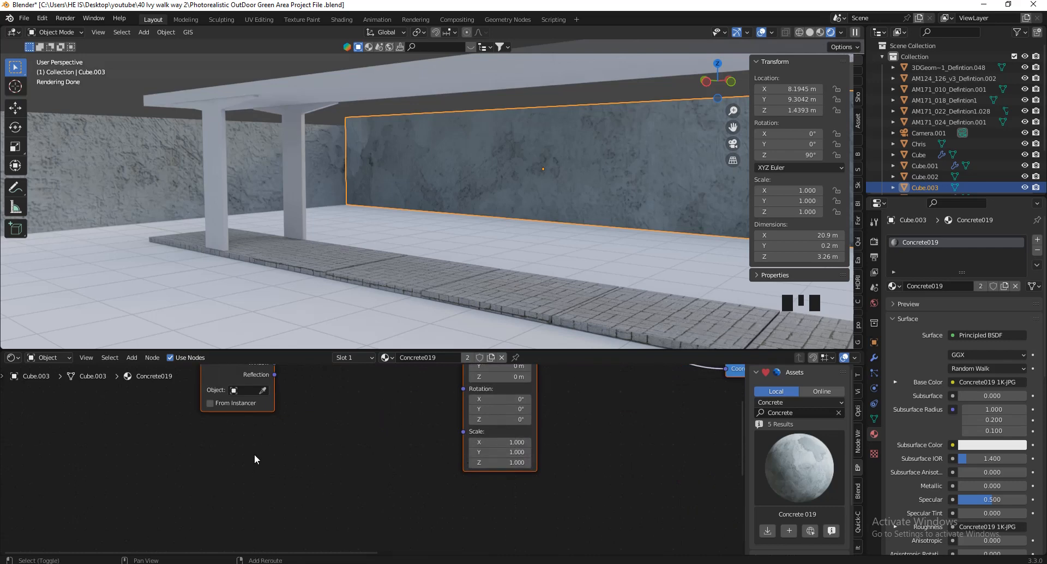
{"action": "key", "text": "shift+a"}
{"action": "type", "text": "va"}
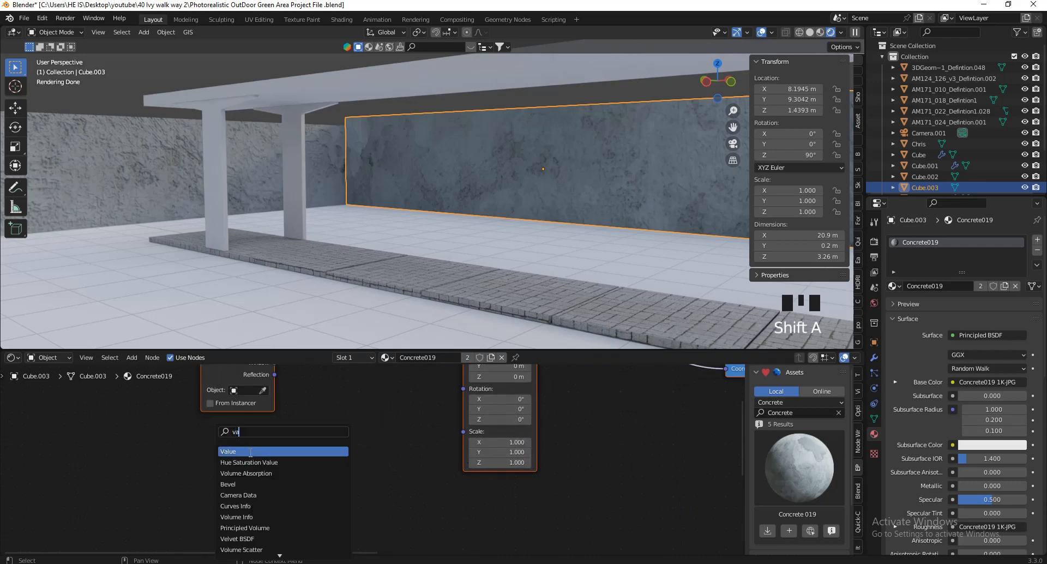
{"action": "key", "text": "Return"}
{"action": "left_click", "coordinate": [305, 456]}
{"action": "left_click_drag", "start_coordinate": [309, 459], "coordinate": [404, 434]}
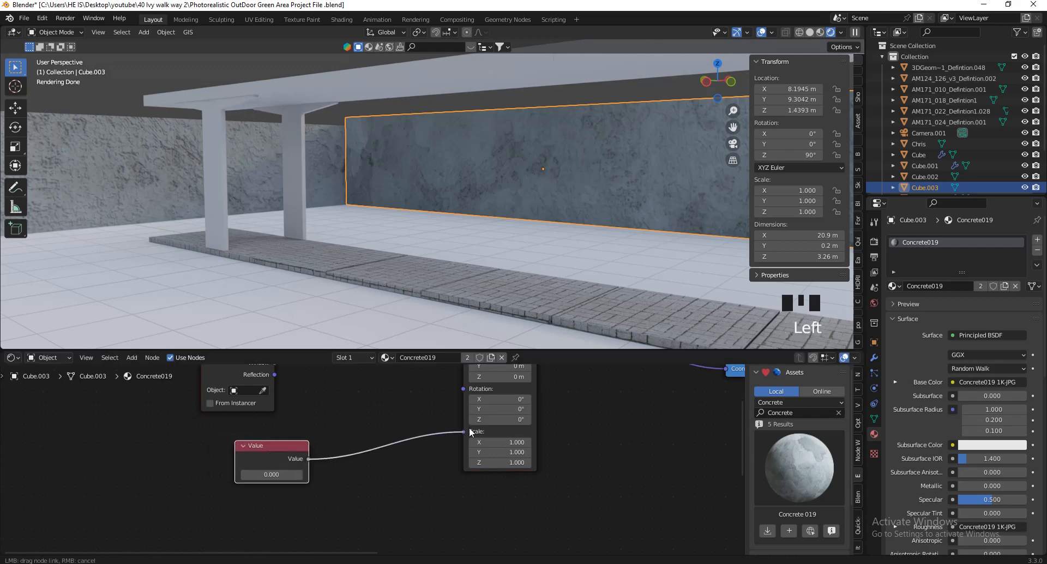
{"action": "left_click_drag", "start_coordinate": [469, 429], "coordinate": [463, 432]}
- Set the Value node driving the concrete texture scale to 5, and raise it further to 17.55
{"action": "left_click", "coordinate": [247, 474]}
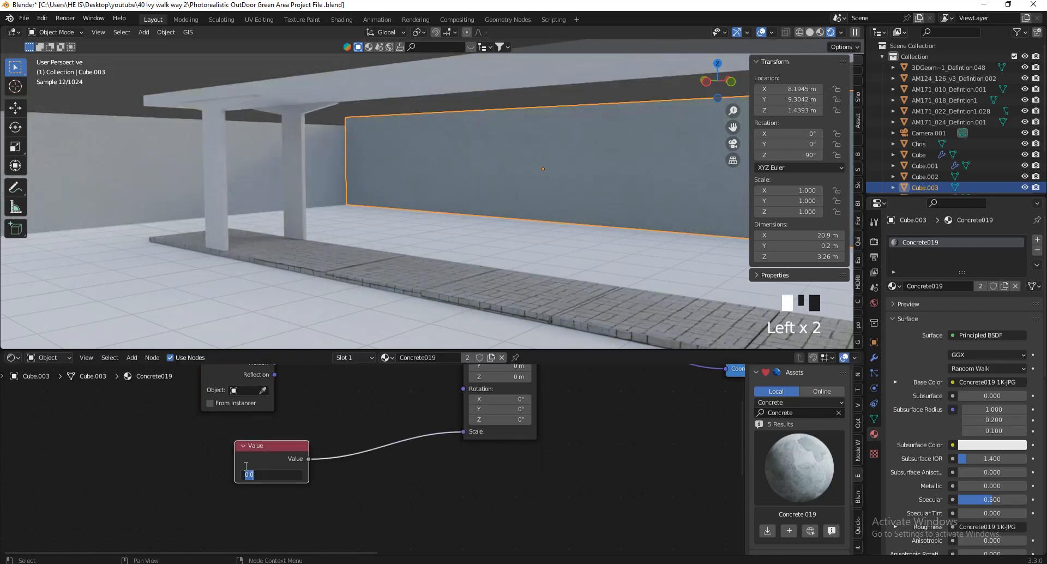
{"action": "type", "text": "5"}
{"action": "key", "text": "Return"}
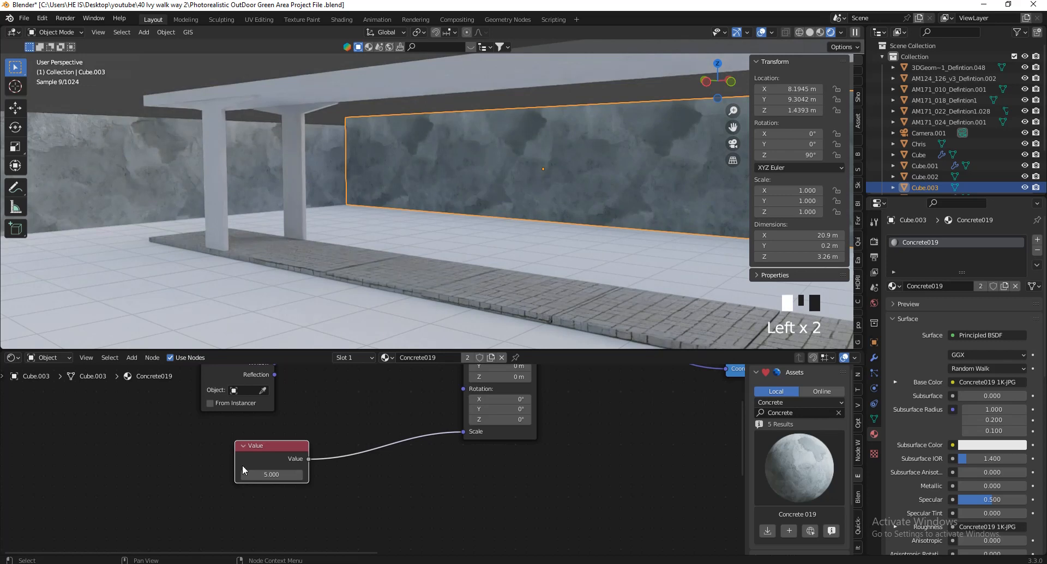
{"action": "left_click_drag", "start_coordinate": [262, 474], "coordinate": [354, 463], "text": "shift"}
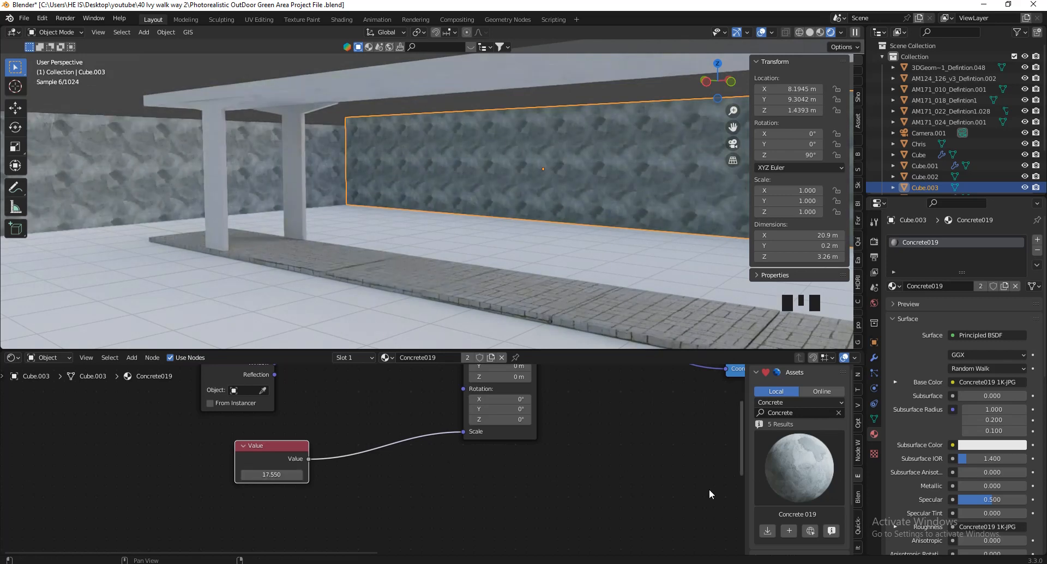
- Add the Concrete 020 material at 1K-JPG to the selected wall and remove its Concrete019 slot
{"action": "left_click", "coordinate": [828, 470]}
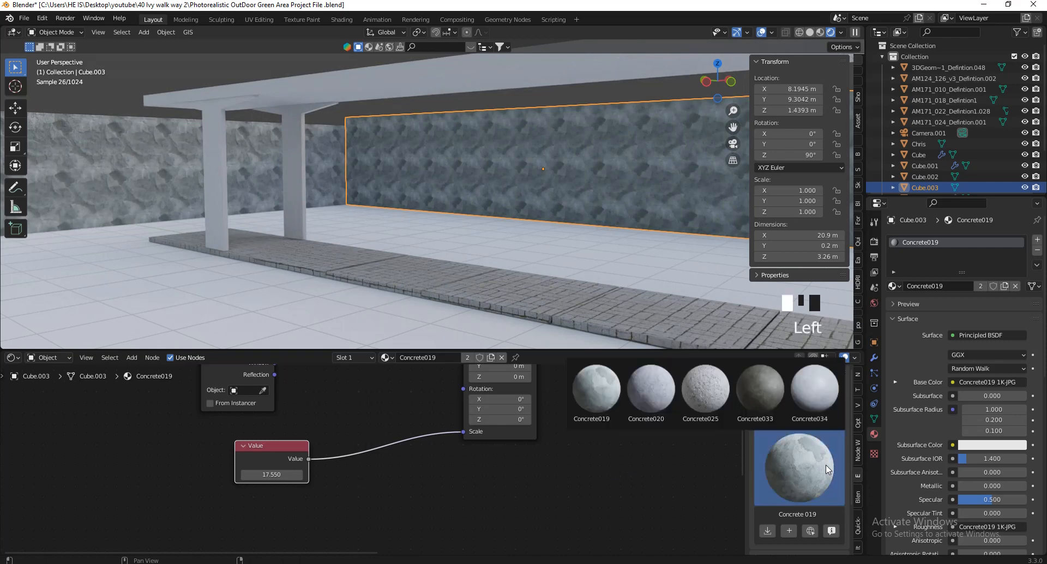
{"action": "left_click", "coordinate": [671, 406]}
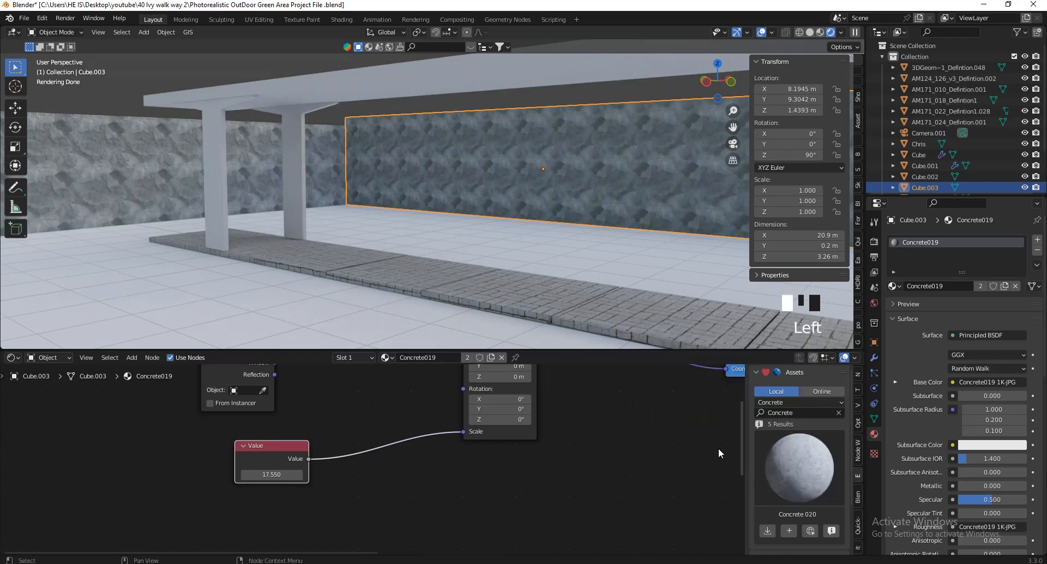
{"action": "left_click", "coordinate": [789, 528]}
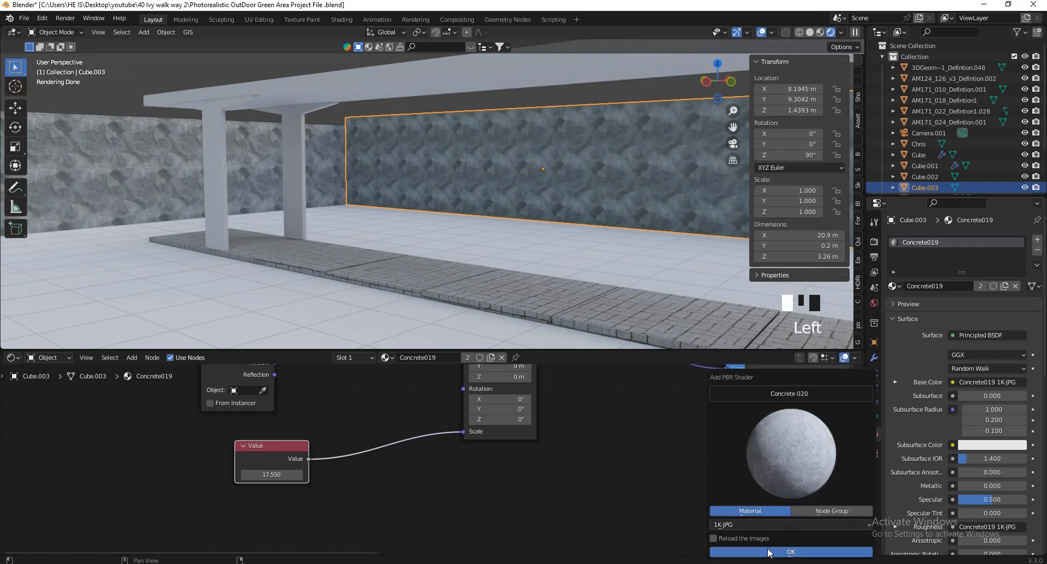
{"action": "left_click", "coordinate": [790, 552]}
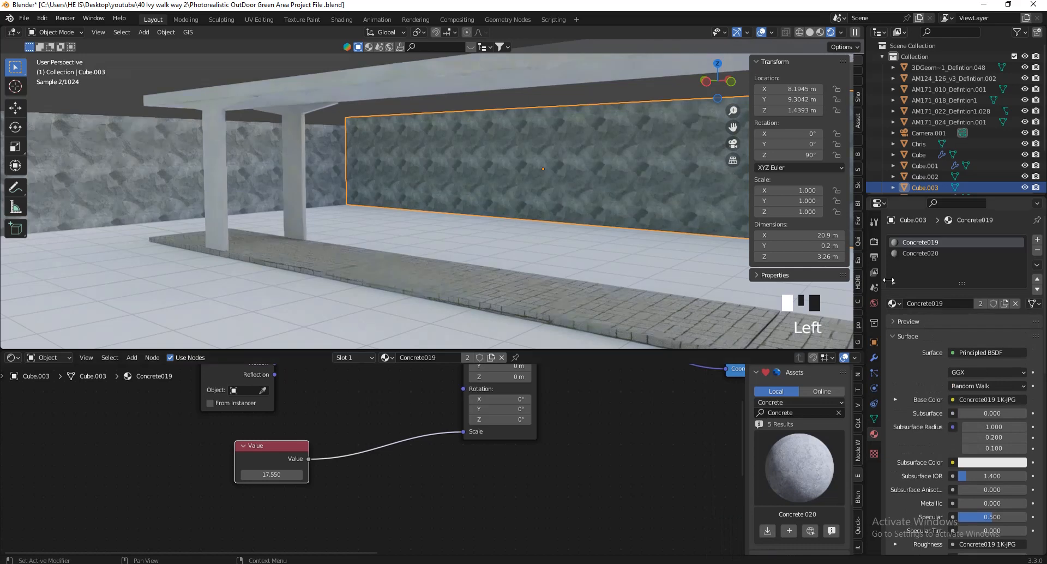
{"action": "left_click", "coordinate": [926, 242]}
{"action": "left_click", "coordinate": [1037, 250]}
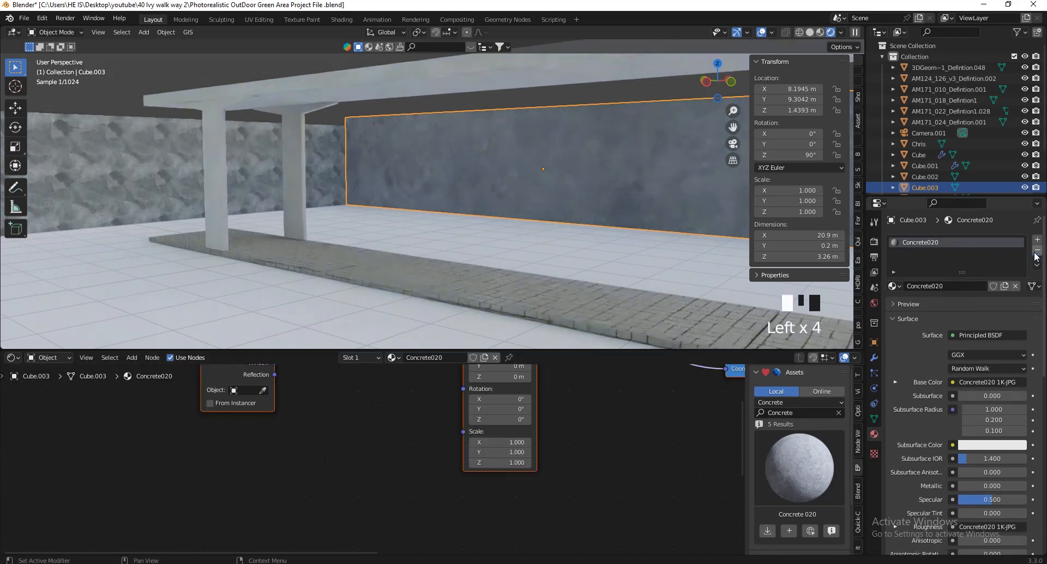
- Apply the Concrete020 material to the adjoining wall as well
{"action": "left_click", "coordinate": [892, 286]}
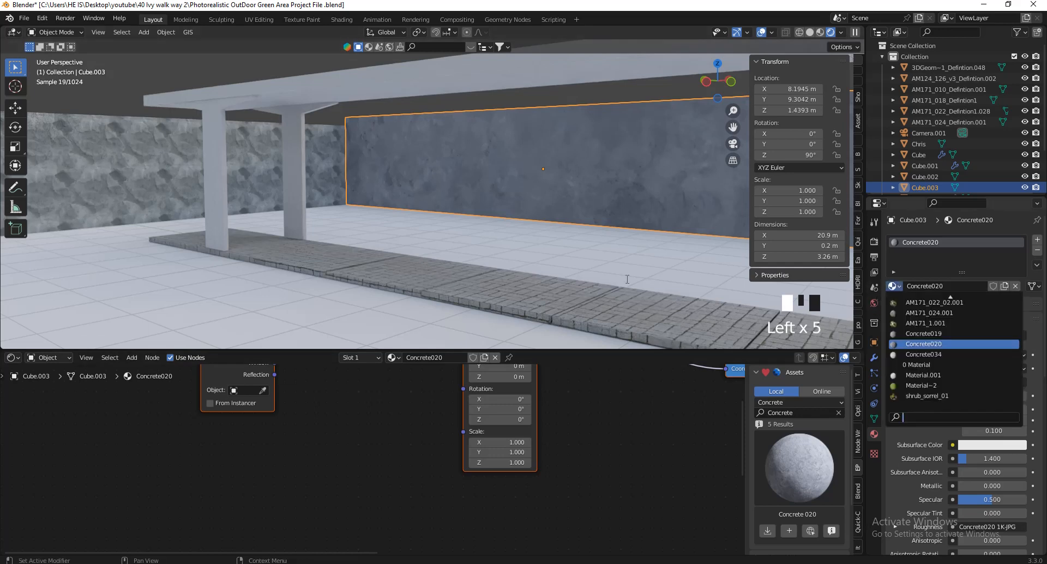
{"action": "left_click", "coordinate": [894, 286]}
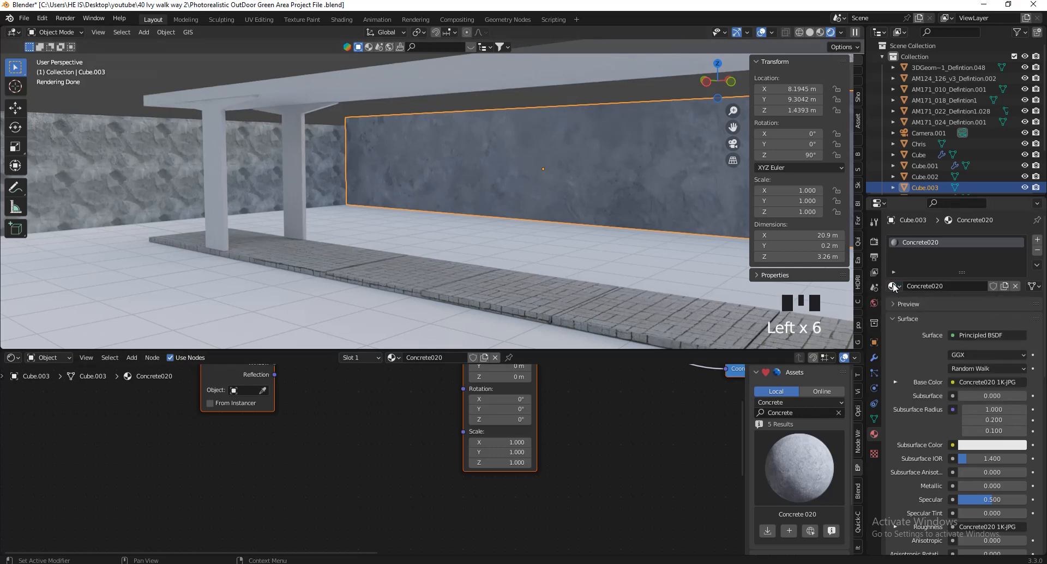
{"action": "left_click_drag", "start_coordinate": [894, 287], "coordinate": [152, 188]}
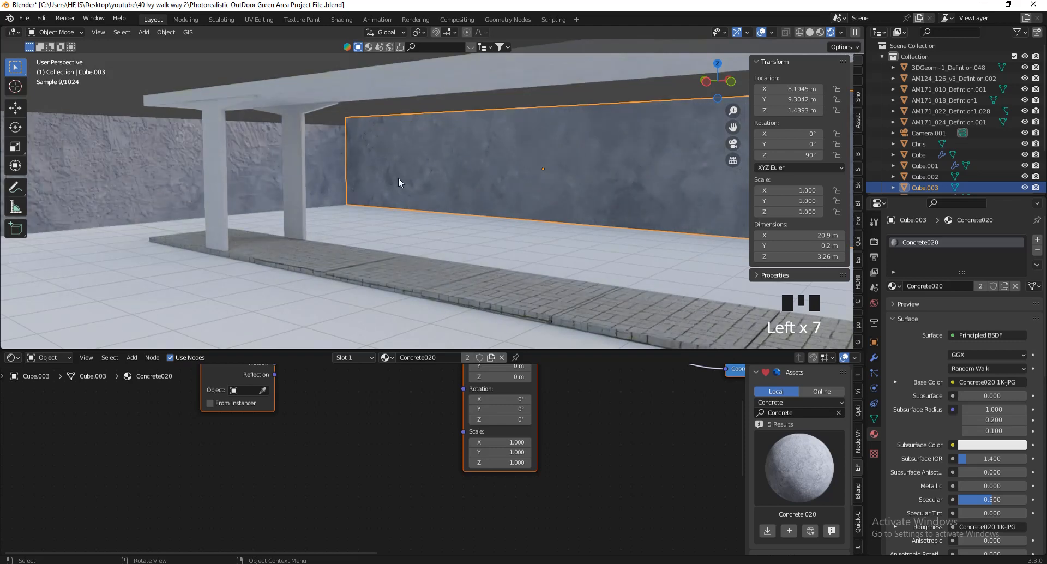
- Set the Mapping node's X, Y and Z scale to 7.7 for the Concrete020 material
{"action": "scroll", "coordinate": [398, 178], "scroll_direction": "down", "scroll_amount": 1}
{"action": "scroll", "coordinate": [526, 450], "scroll_direction": "up", "scroll_amount": 5}
{"action": "left_click_drag", "start_coordinate": [494, 436], "coordinate": [538, 505]}
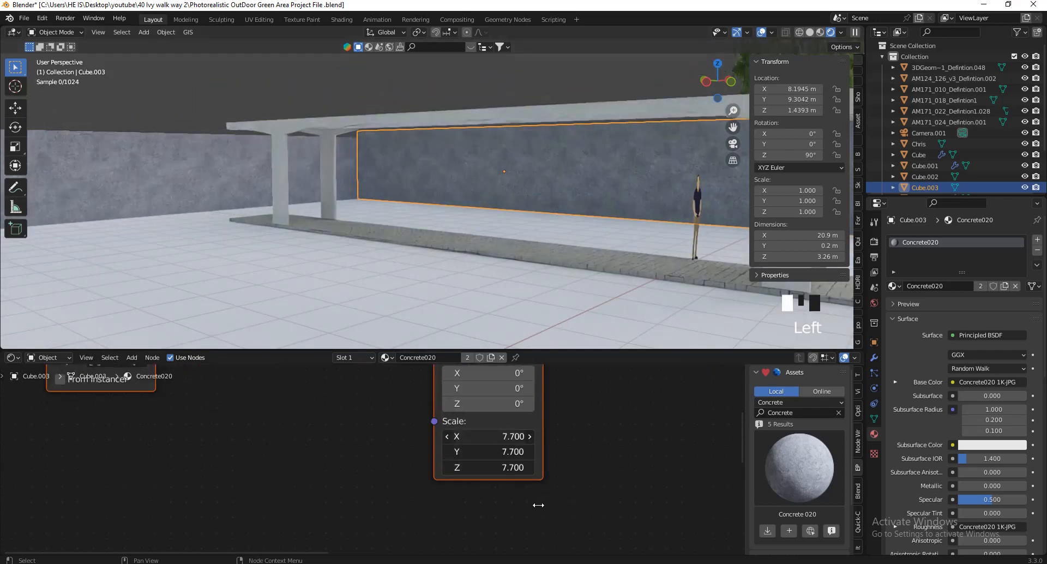
{"action": "scroll", "coordinate": [493, 454], "scroll_direction": "up", "scroll_amount": 3}
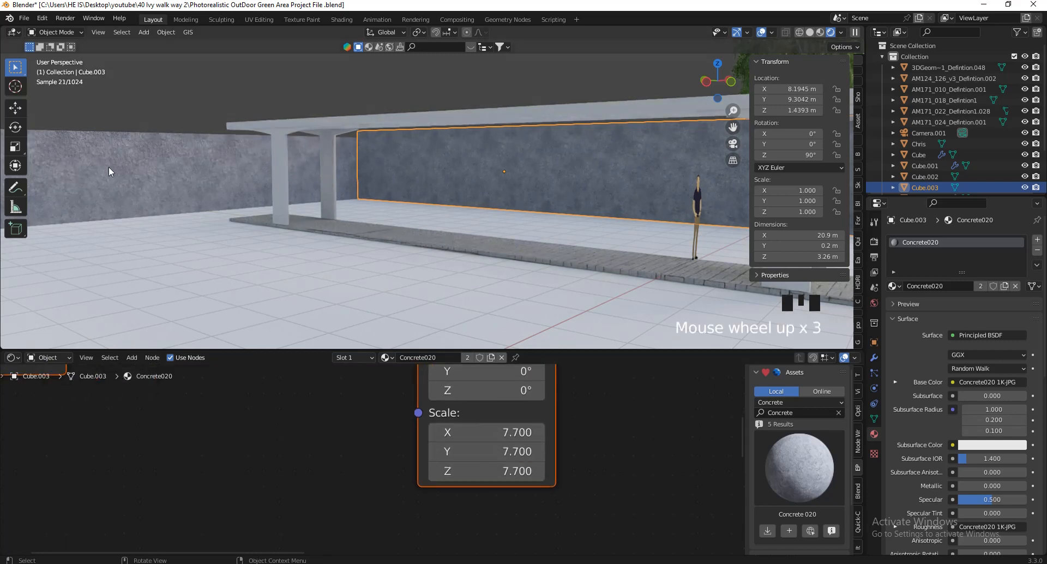
- Set the Displacement node's scale to 0.001 in the Concrete020 material
{"action": "scroll", "coordinate": [227, 198], "scroll_direction": "up", "scroll_amount": 4}
{"action": "scroll", "coordinate": [187, 168], "scroll_direction": "down", "scroll_amount": 1}
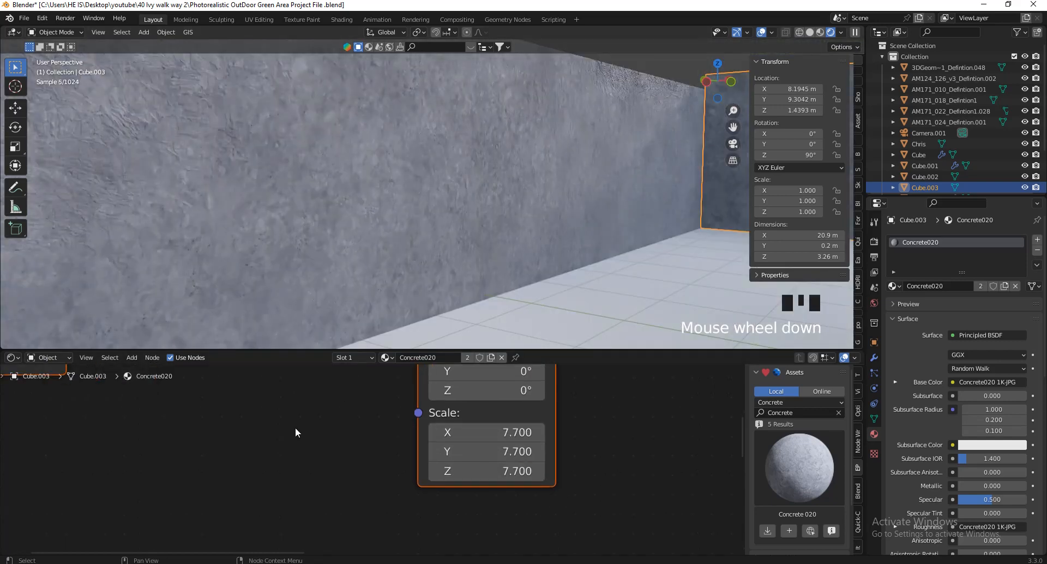
{"action": "scroll", "coordinate": [288, 427], "scroll_direction": "down", "scroll_amount": 9}
{"action": "scroll", "coordinate": [459, 483], "scroll_direction": "up", "scroll_amount": 7}
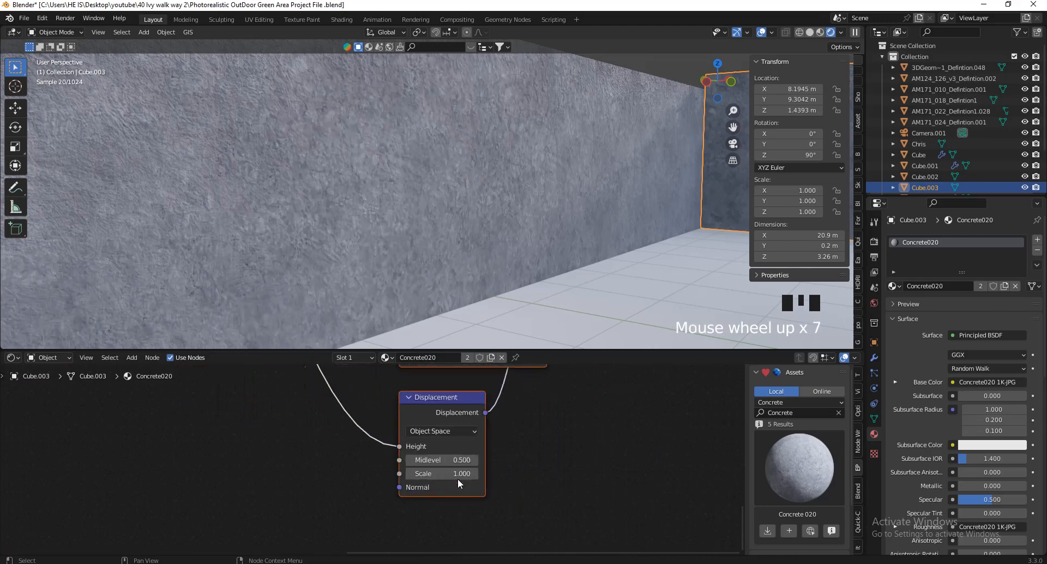
{"action": "scroll", "coordinate": [458, 482], "scroll_direction": "up", "scroll_amount": 10}
{"action": "left_click", "coordinate": [454, 476]}
{"action": "type", "text": ".001"}
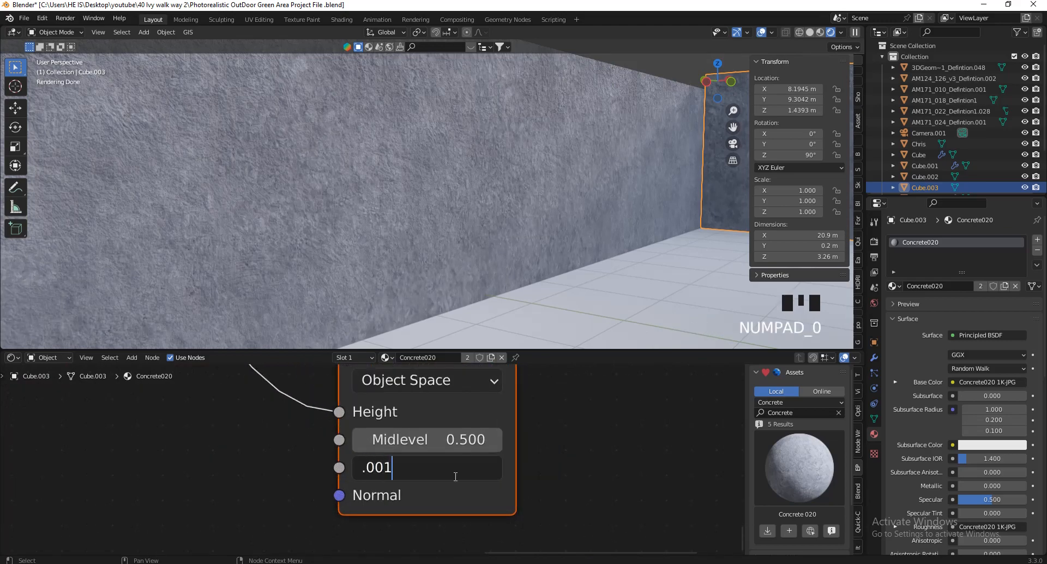
{"action": "key", "text": "Return"}
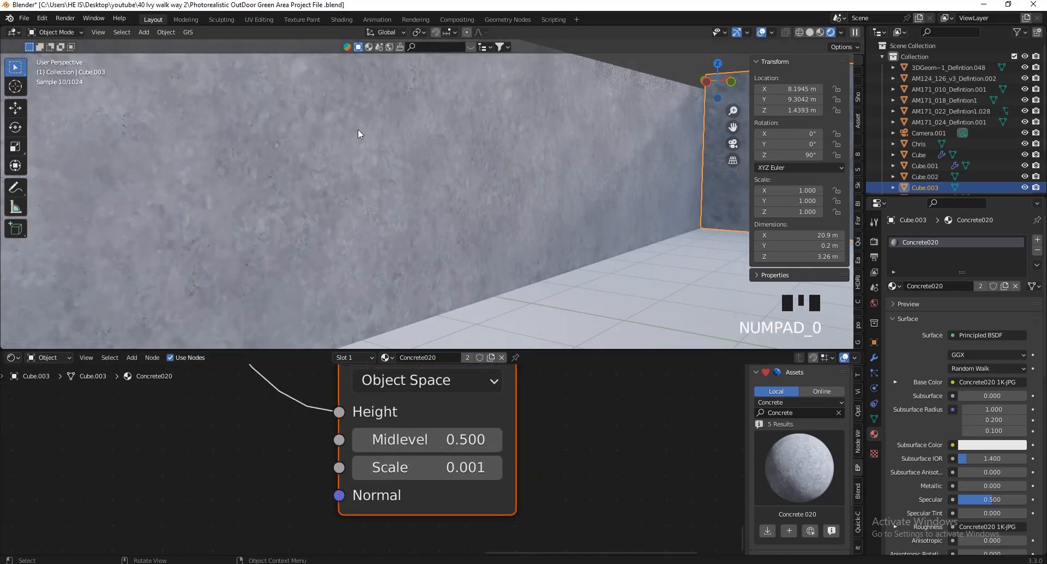
- Examine the adjoining wall's concrete texture and its mesh edges in Edit Mode
{"action": "key", "text": "s"}
{"action": "key", "text": "s"}
{"action": "key", "text": "s"}
{"action": "key", "text": "s"}
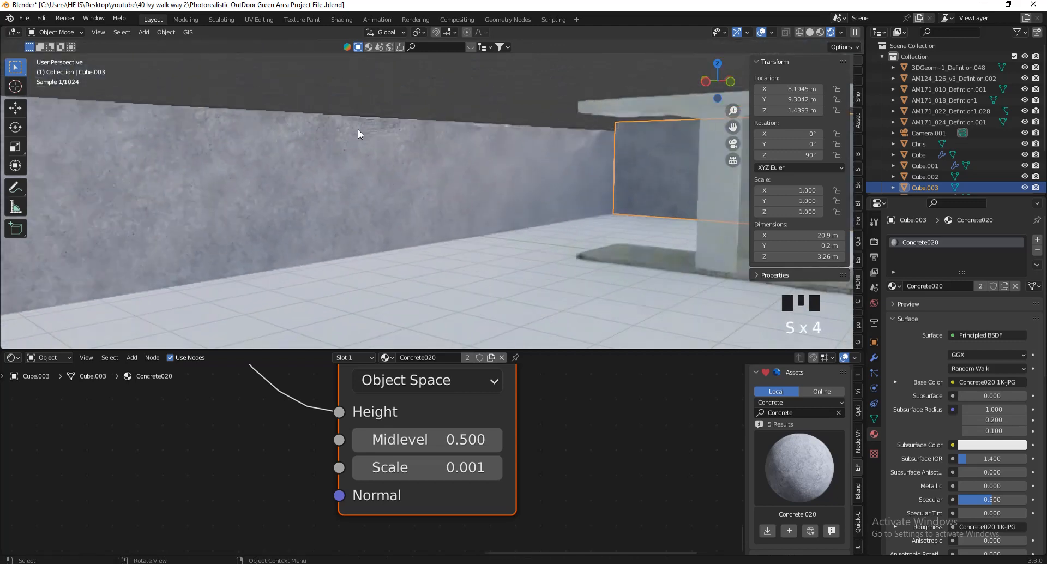
{"action": "scroll", "coordinate": [316, 175], "scroll_direction": "down", "scroll_amount": 2}
{"action": "left_click", "coordinate": [317, 175]}
{"action": "key", "text": "Tab"}
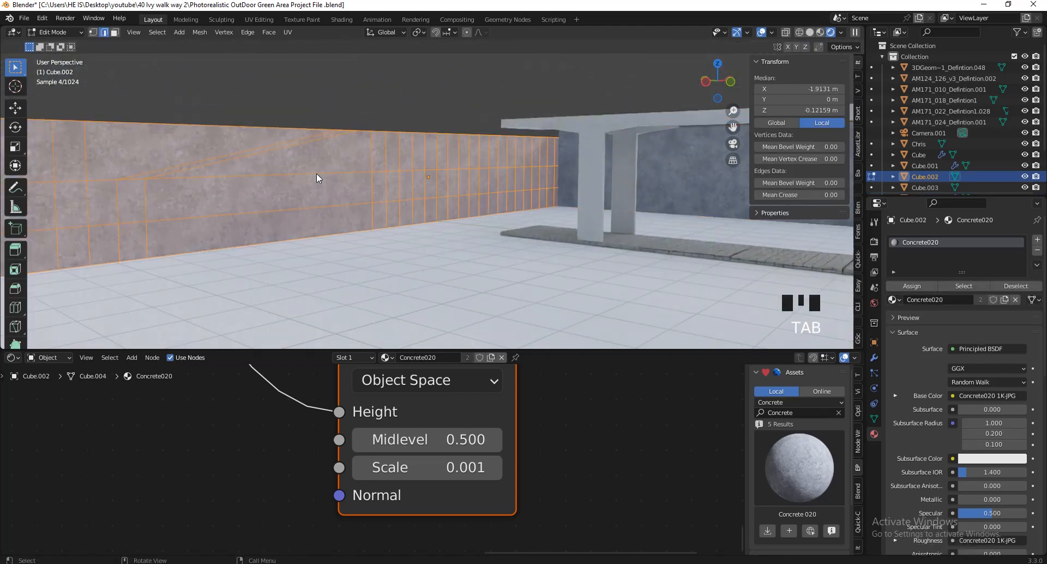
{"action": "scroll", "coordinate": [425, 178], "scroll_direction": "down", "scroll_amount": 1}
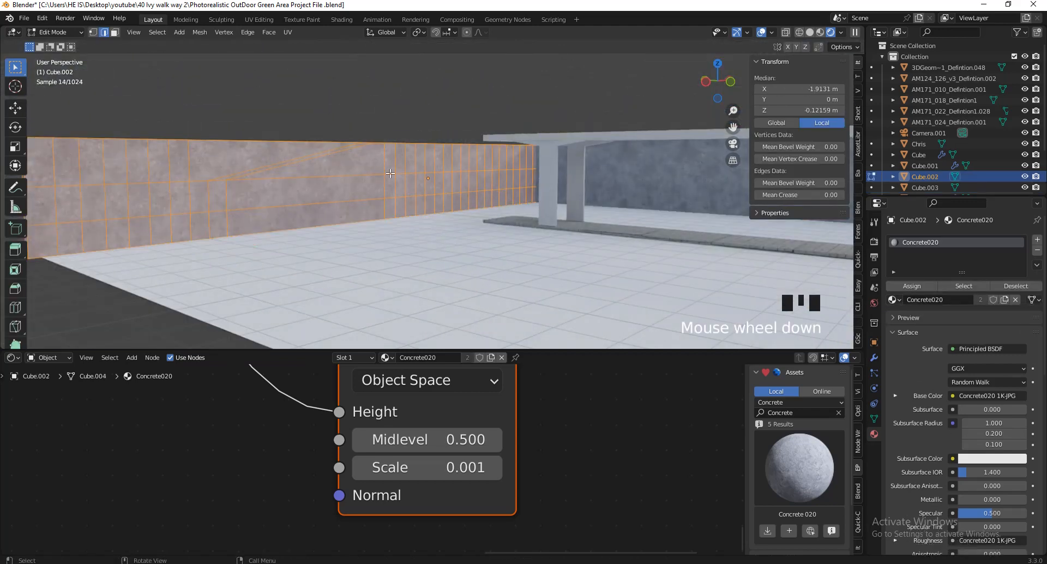
{"action": "key", "text": "Tab"}
{"action": "scroll", "coordinate": [406, 192], "scroll_direction": "up", "scroll_amount": 2}
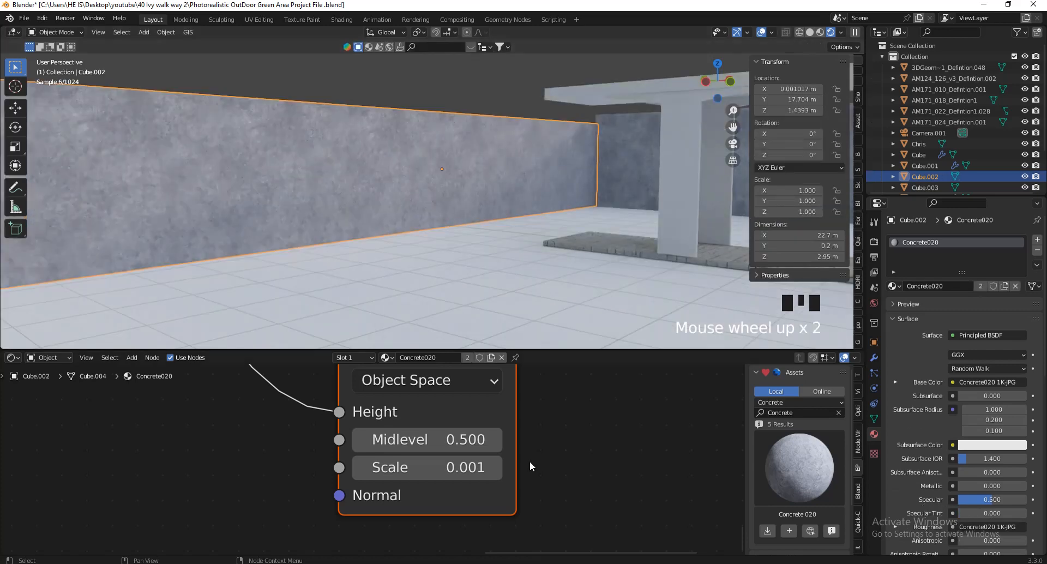
- Add the Grass 004 material from the Grass category to the ground plane at 1K-JPG
{"action": "left_click", "coordinate": [509, 289]}
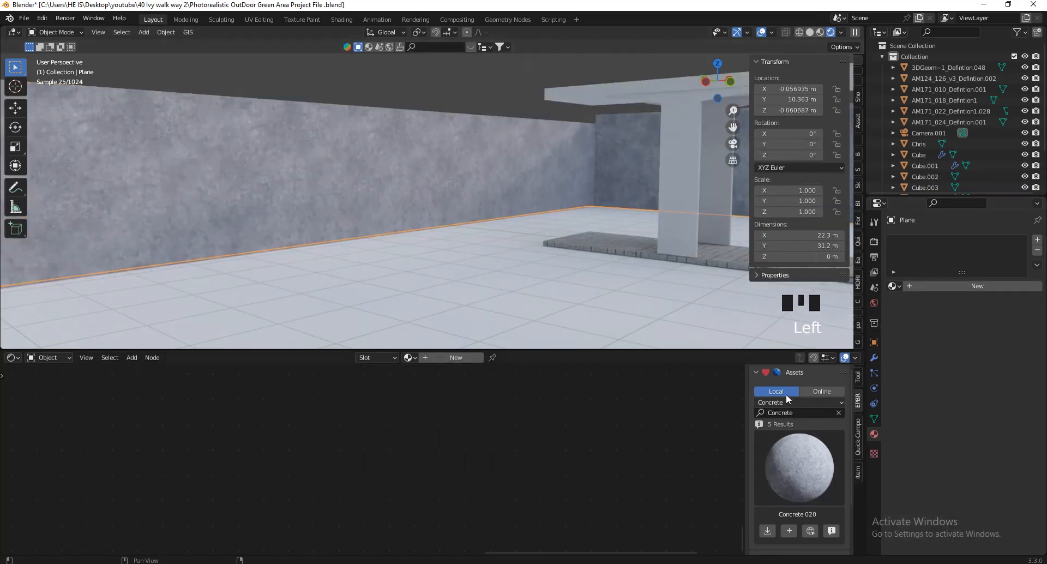
{"action": "left_click", "coordinate": [805, 402]}
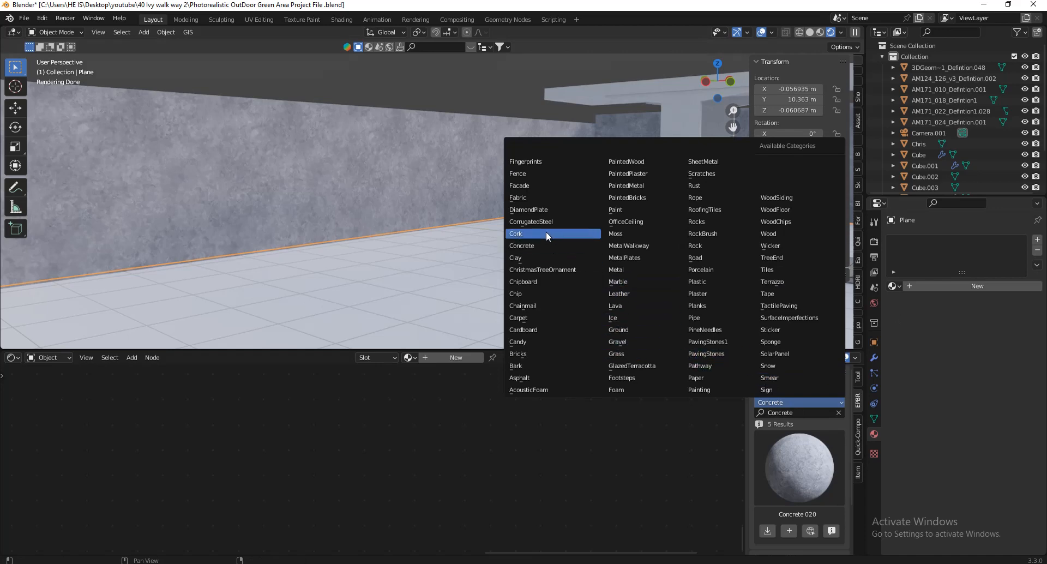
{"action": "left_click", "coordinate": [617, 353]}
{"action": "left_click", "coordinate": [792, 473]}
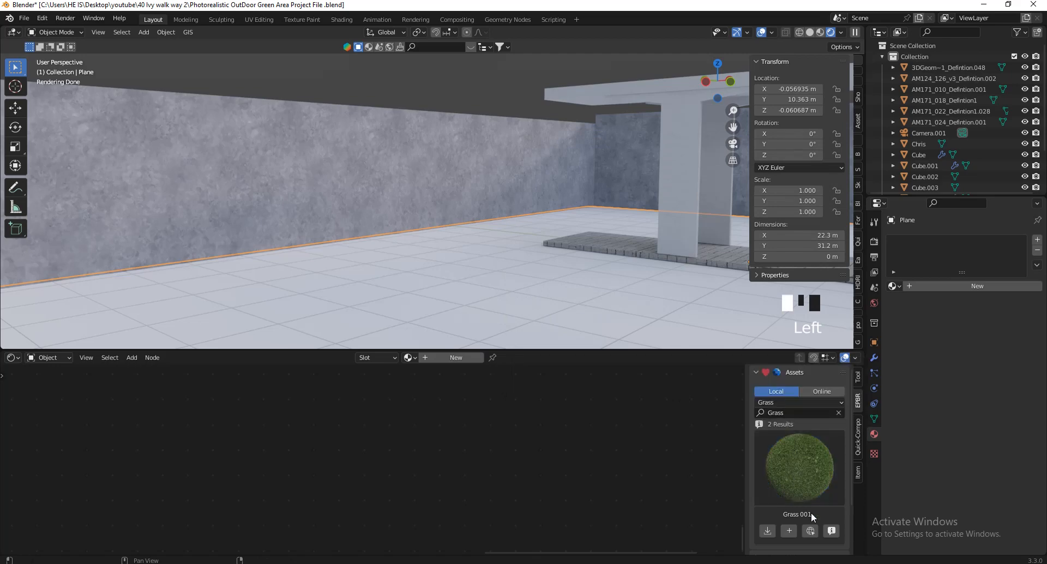
{"action": "left_click", "coordinate": [792, 454]}
{"action": "left_click", "coordinate": [822, 408]}
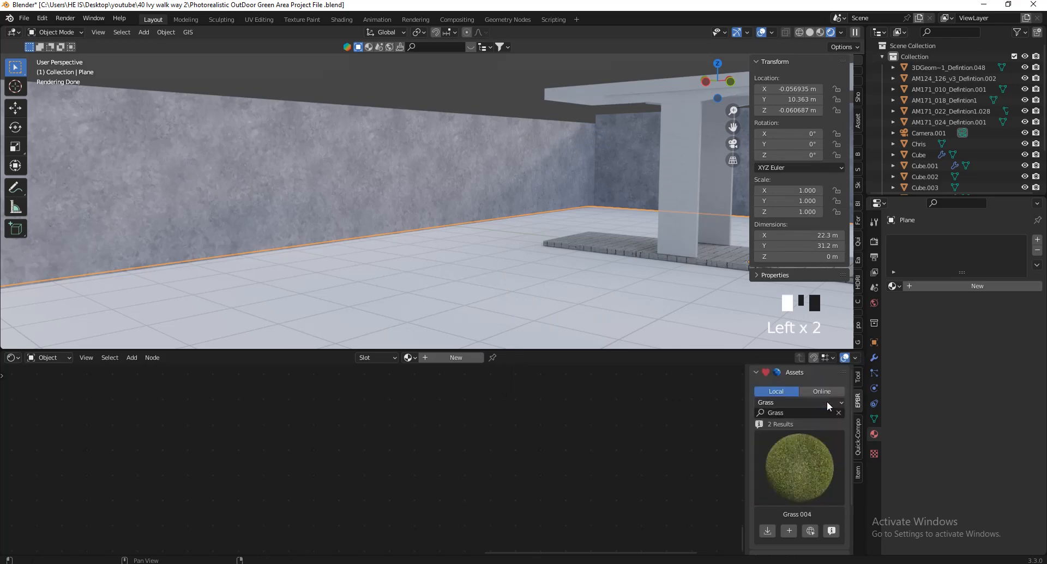
{"action": "left_click", "coordinate": [791, 528]}
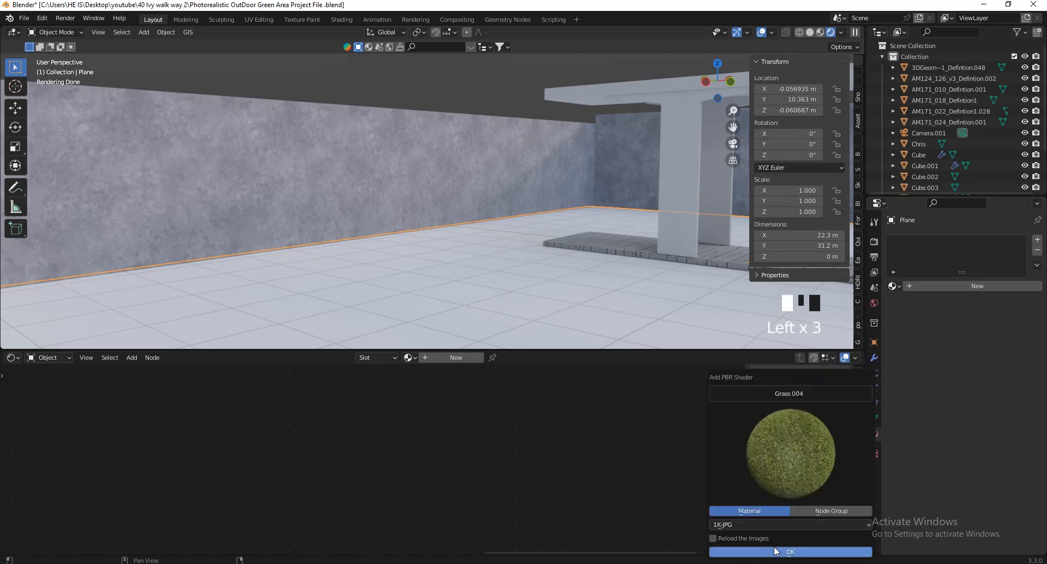
- Set the Mapping node's X, Y and Z scale to 10 for the ground's Grass004 material
{"action": "key", "text": "v"}
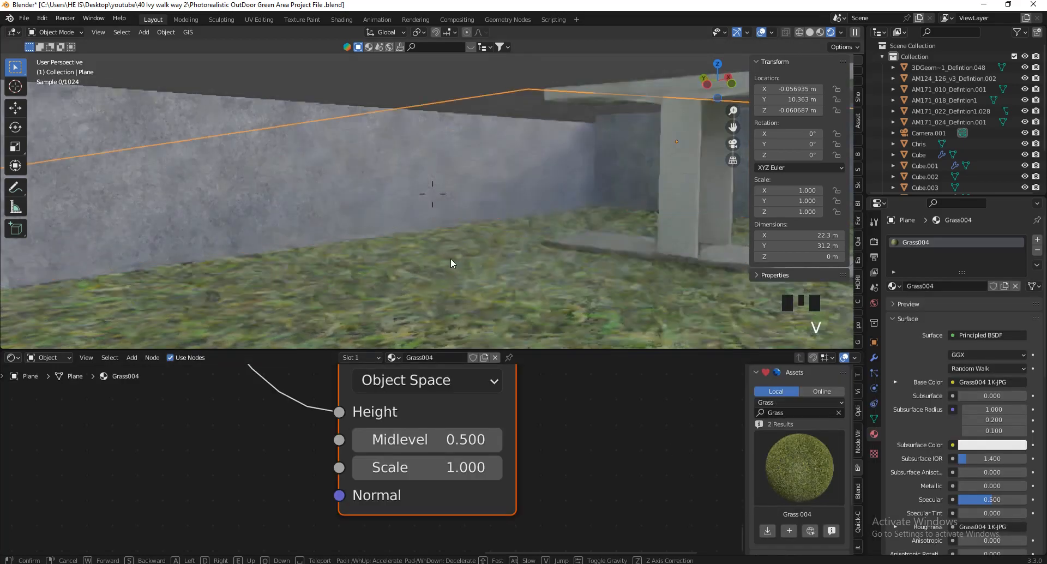
{"action": "key", "text": "s"}
{"action": "left_click", "coordinate": [440, 299]}
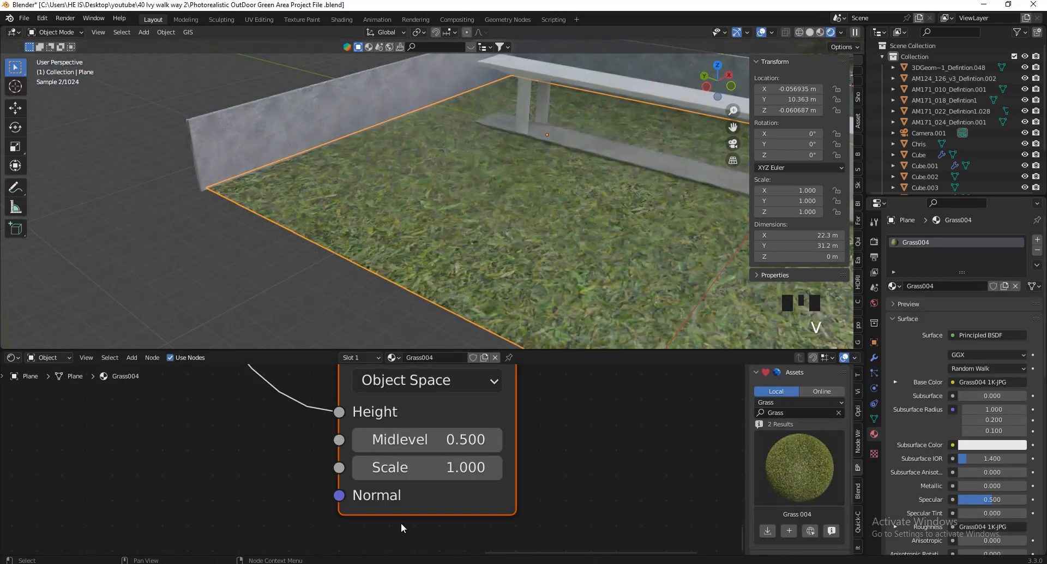
{"action": "scroll", "coordinate": [380, 509], "scroll_direction": "down", "scroll_amount": 10}
{"action": "scroll", "coordinate": [390, 513], "scroll_direction": "down", "scroll_amount": 9}
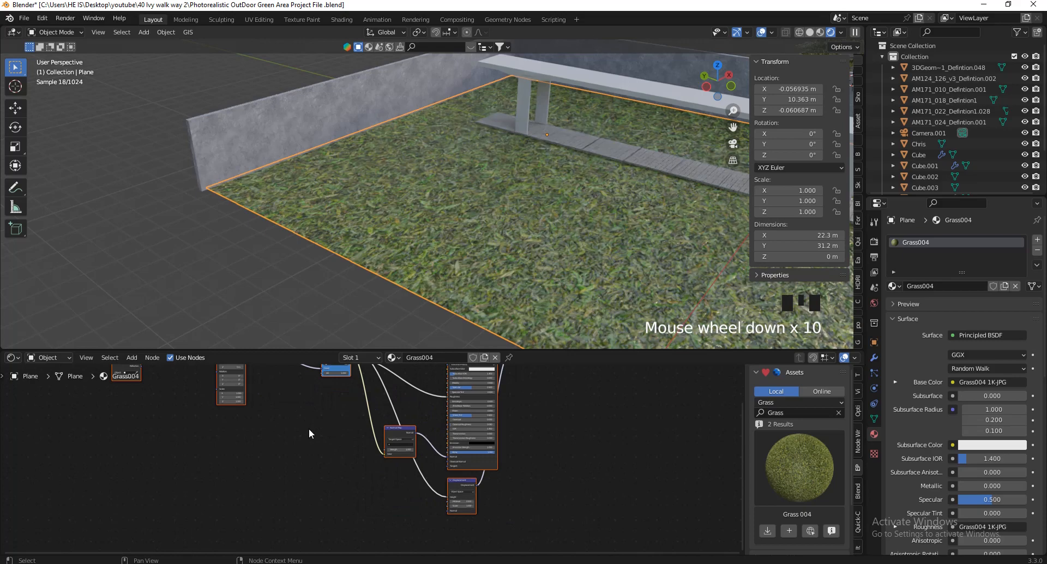
{"action": "scroll", "coordinate": [306, 433], "scroll_direction": "up", "scroll_amount": 15}
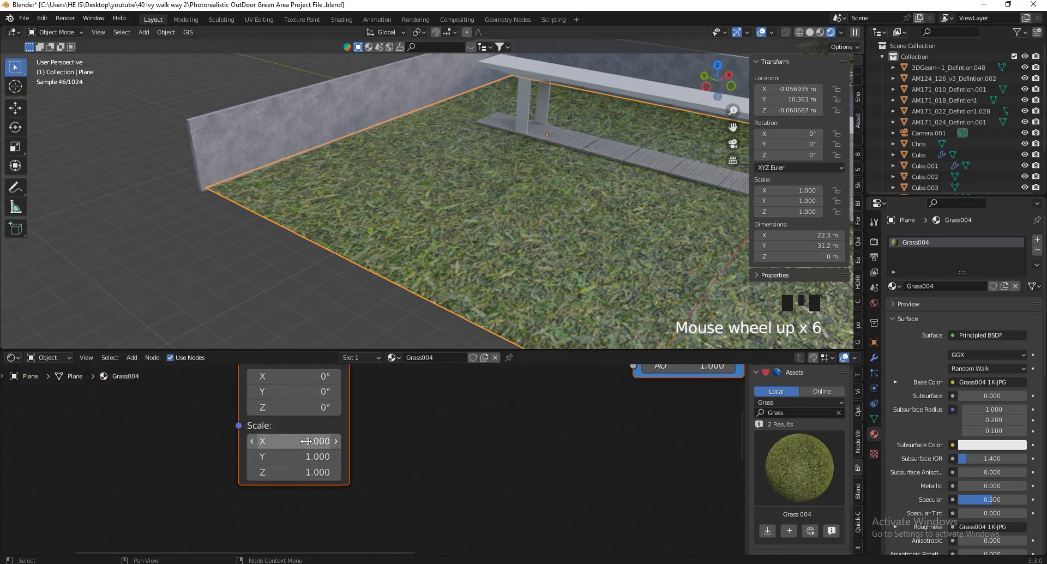
{"action": "left_click_drag", "start_coordinate": [307, 441], "coordinate": [304, 472]}
{"action": "type", "text": "10"}
{"action": "key", "text": "Return"}
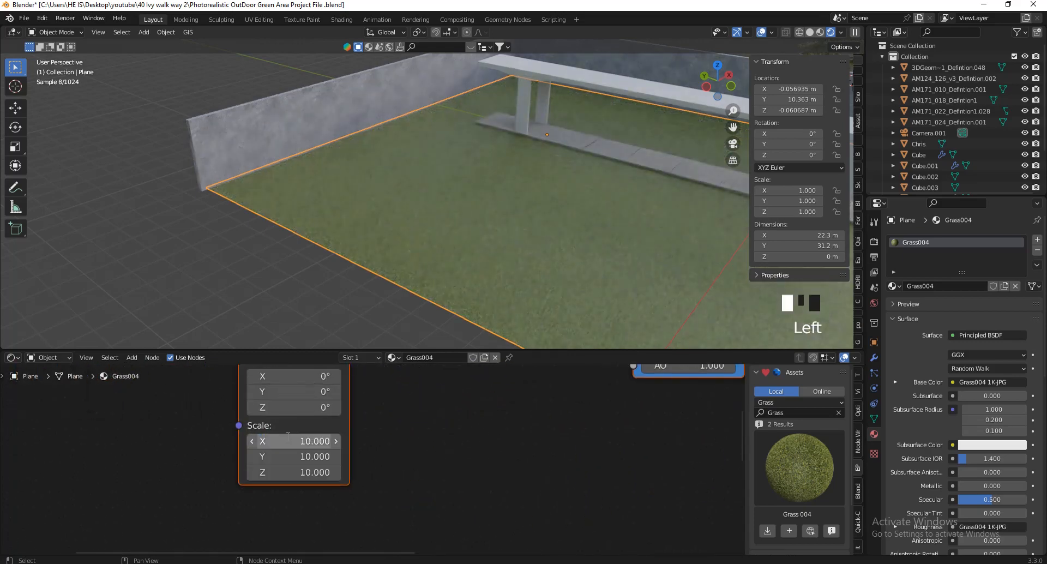
{"action": "scroll", "coordinate": [276, 182], "scroll_direction": "down", "scroll_amount": 1}
{"action": "scroll", "coordinate": [627, 215], "scroll_direction": "up", "scroll_amount": 5}
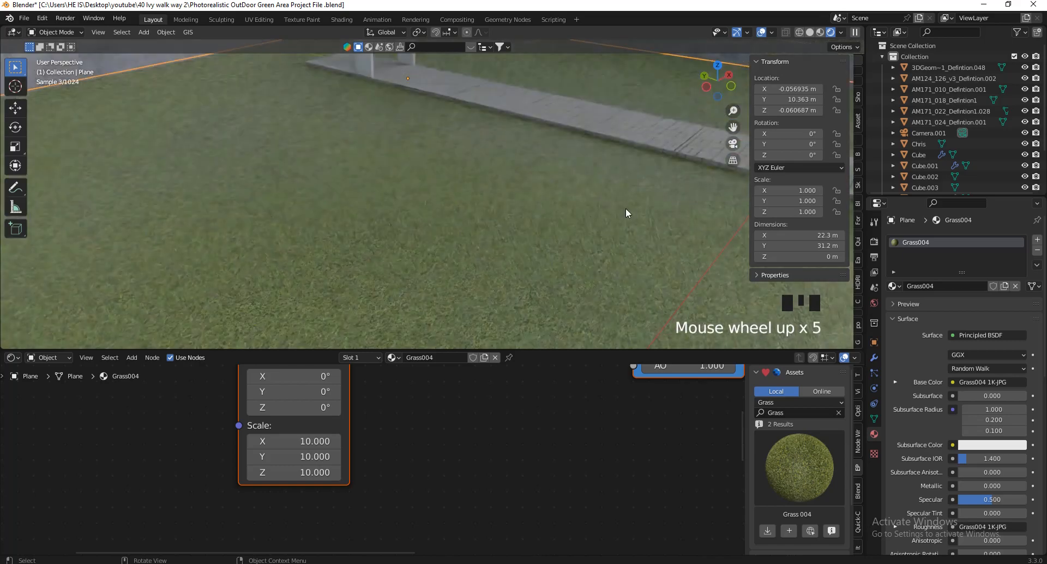
- Set the Specular value to 0 on the Principled BSDF of the ground's Grass004 material and review the scene
{"action": "scroll", "coordinate": [625, 212], "scroll_direction": "up", "scroll_amount": 3}
{"action": "scroll", "coordinate": [272, 515], "scroll_direction": "down", "scroll_amount": 10}
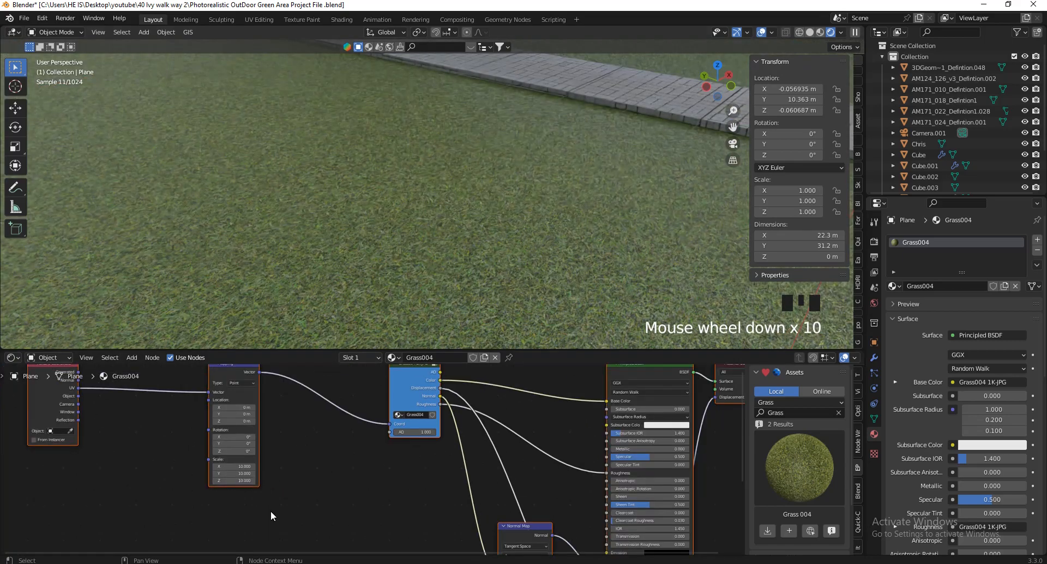
{"action": "scroll", "coordinate": [565, 499], "scroll_direction": "up", "scroll_amount": 3}
{"action": "left_click_drag", "start_coordinate": [538, 455], "coordinate": [490, 443]}
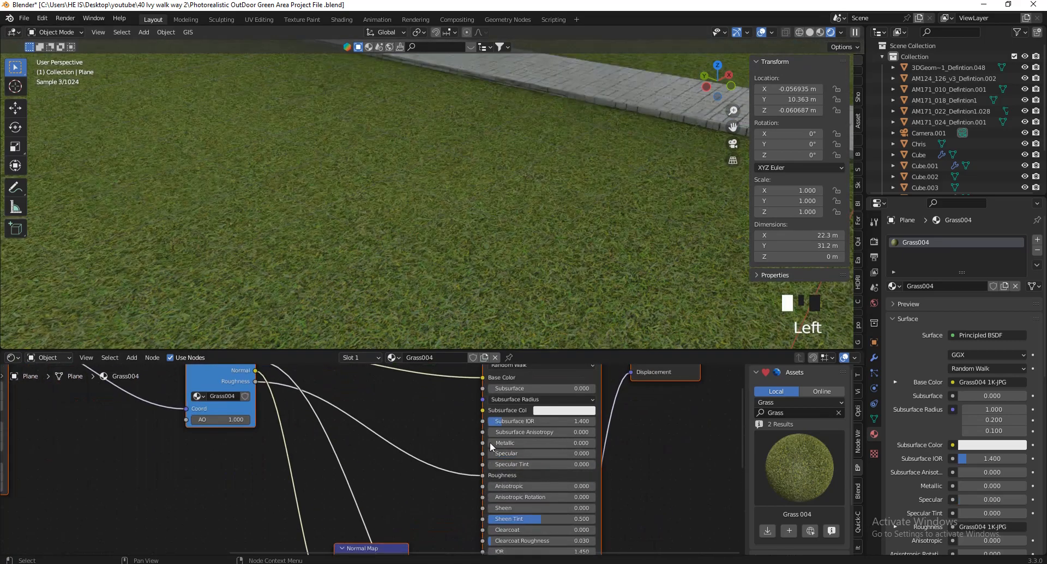
{"action": "scroll", "coordinate": [393, 140], "scroll_direction": "down", "scroll_amount": 7}
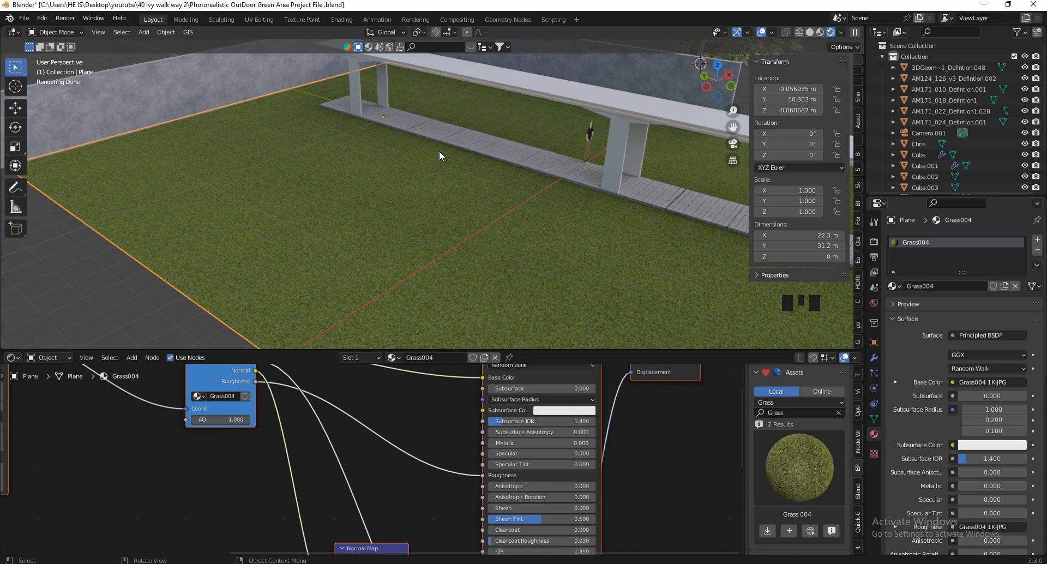
{"action": "scroll", "coordinate": [407, 198], "scroll_direction": "down", "scroll_amount": 4}
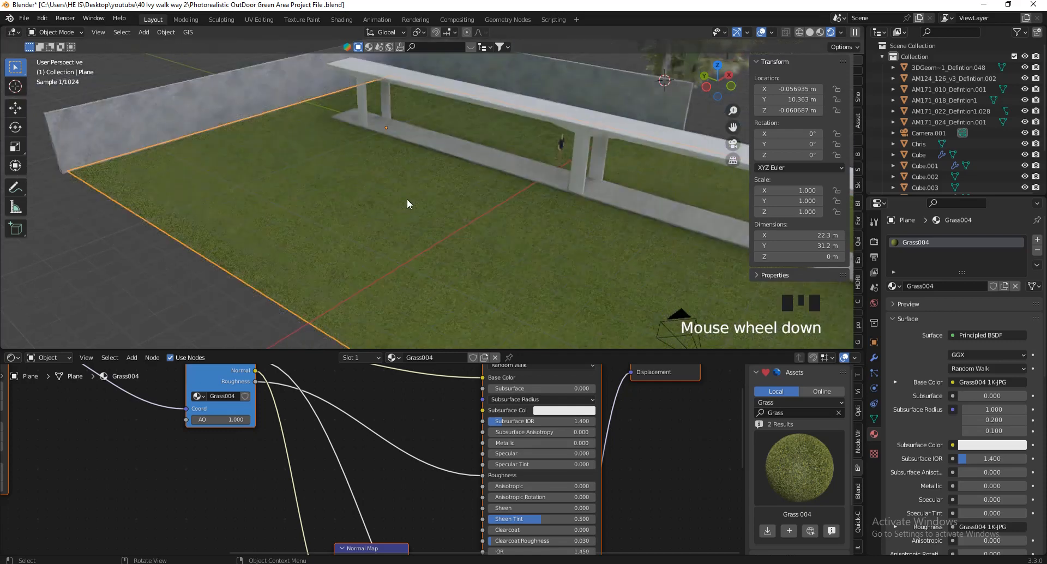
{"action": "scroll", "coordinate": [562, 180], "scroll_direction": "up", "scroll_amount": 2}
{"action": "left_click_drag", "start_coordinate": [724, 99], "coordinate": [487, 262]}
{"action": "scroll", "coordinate": [437, 170], "scroll_direction": "up", "scroll_amount": 2}
{"action": "left_click", "coordinate": [464, 168]}
{"action": "scroll", "coordinate": [438, 237], "scroll_direction": "down", "scroll_amount": 1}
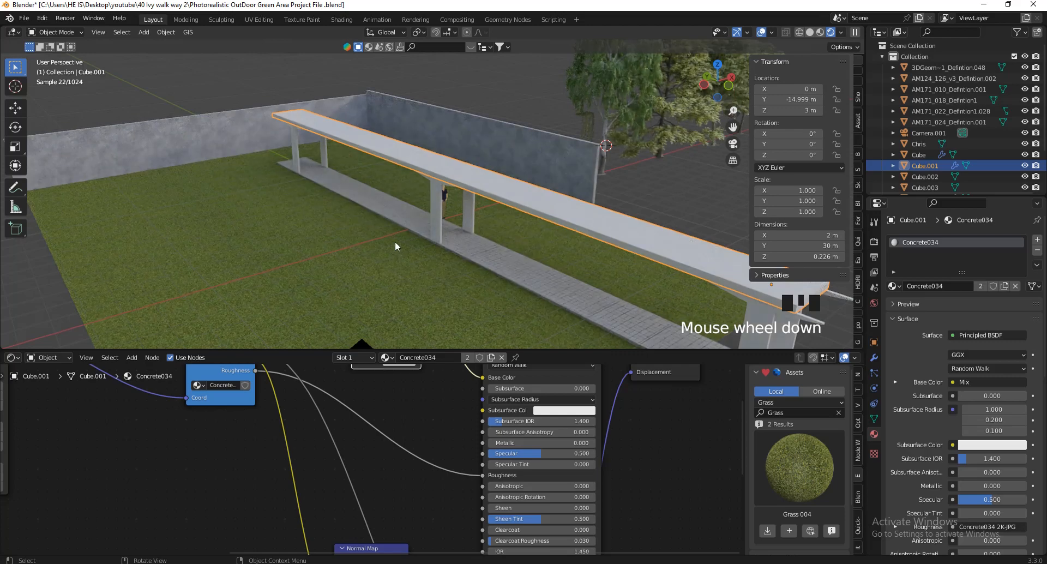
{"action": "scroll", "coordinate": [366, 265], "scroll_direction": "down", "scroll_amount": 4}
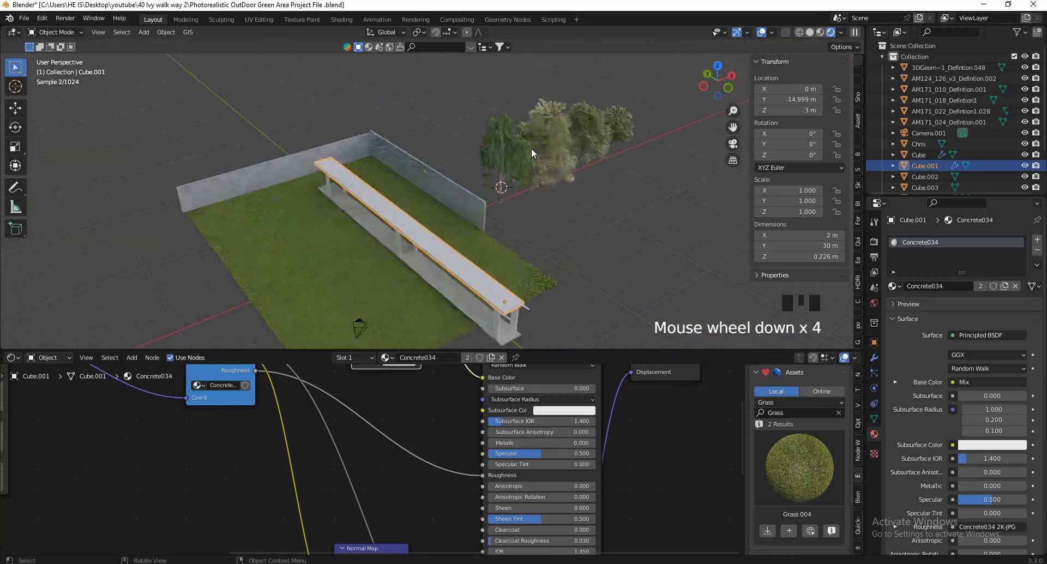
- Move the hanging ivy from beside the trees onto the walkway roof in top view with solid shading
{"action": "scroll", "coordinate": [495, 168], "scroll_direction": "up", "scroll_amount": 6}
{"action": "left_click", "coordinate": [460, 198]}
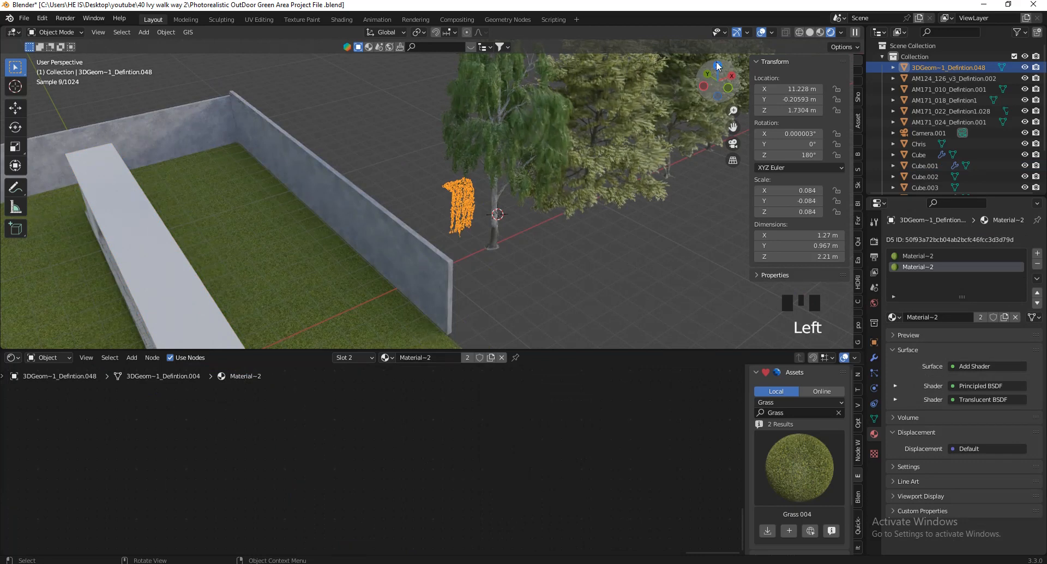
{"action": "left_click", "coordinate": [717, 65]}
{"action": "scroll", "coordinate": [591, 173], "scroll_direction": "down", "scroll_amount": 3}
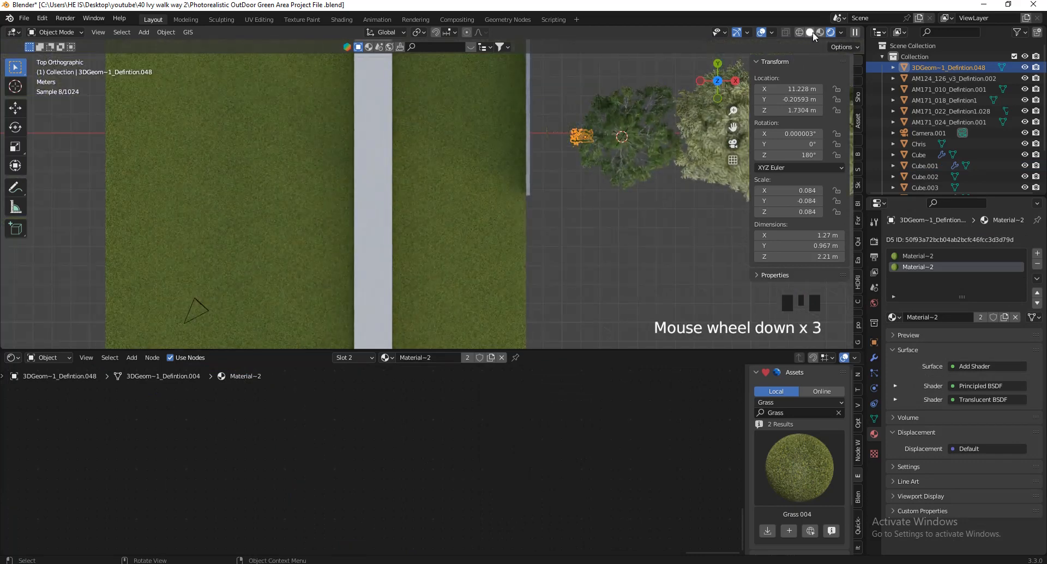
{"action": "left_click", "coordinate": [811, 32]}
{"action": "scroll", "coordinate": [587, 221], "scroll_direction": "down", "scroll_amount": 3}
{"action": "scroll", "coordinate": [580, 162], "scroll_direction": "up", "scroll_amount": 4}
{"action": "key", "text": "g"}
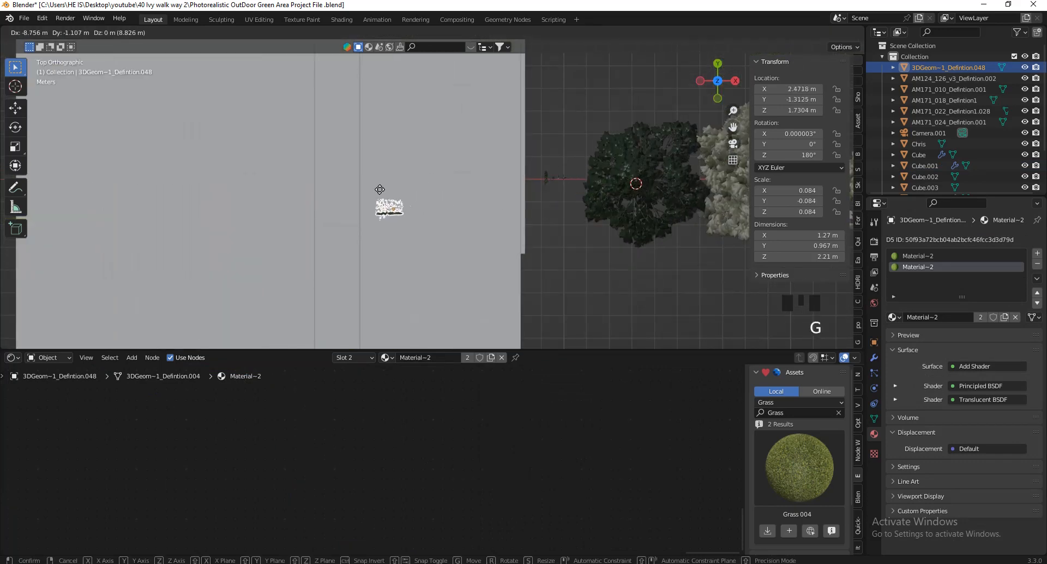
{"action": "left_click", "coordinate": [308, 185]}
- Rotate the ivy by -90 degrees about the Z axis
{"action": "scroll", "coordinate": [327, 185], "scroll_direction": "up", "scroll_amount": 8}
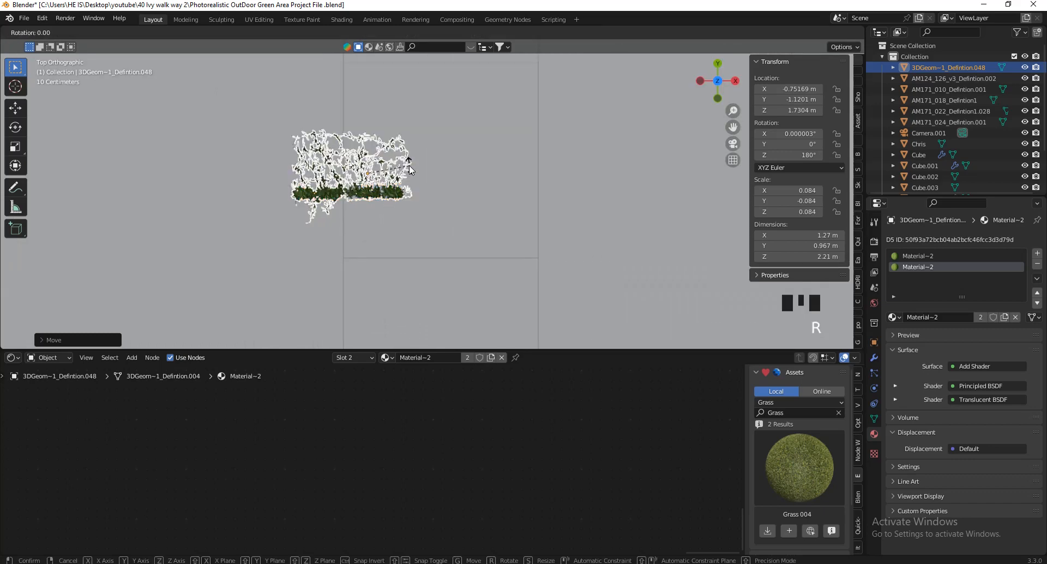
{"action": "type", "text": "r90"}
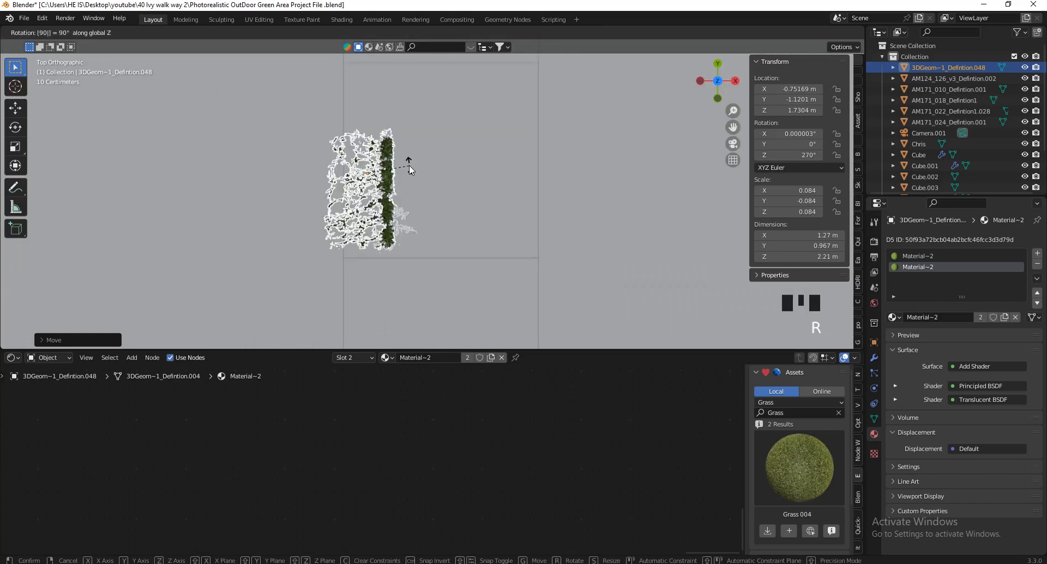
{"action": "key", "text": "minus"}
{"action": "key", "text": "Return"}
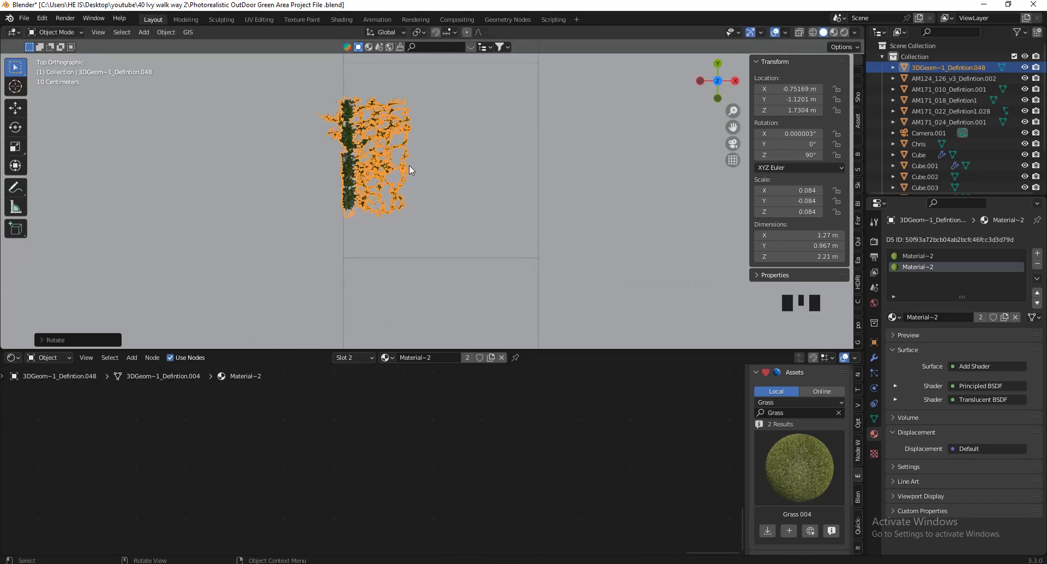
- Position the ivy in front view so it hangs over the roof's edge, at about X -0.876 m and Z 1.119 m
{"action": "left_click", "coordinate": [715, 99]}
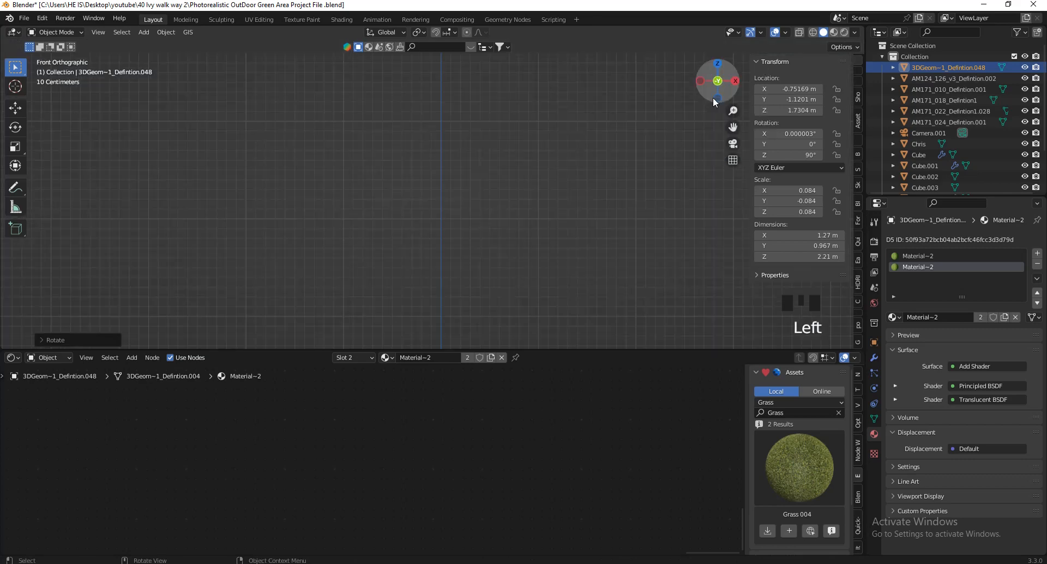
{"action": "scroll", "coordinate": [589, 113], "scroll_direction": "down", "scroll_amount": 2}
{"action": "scroll", "coordinate": [545, 150], "scroll_direction": "up", "scroll_amount": 6}
{"action": "scroll", "coordinate": [514, 112], "scroll_direction": "up", "scroll_amount": 2}
{"action": "key", "text": "g"}
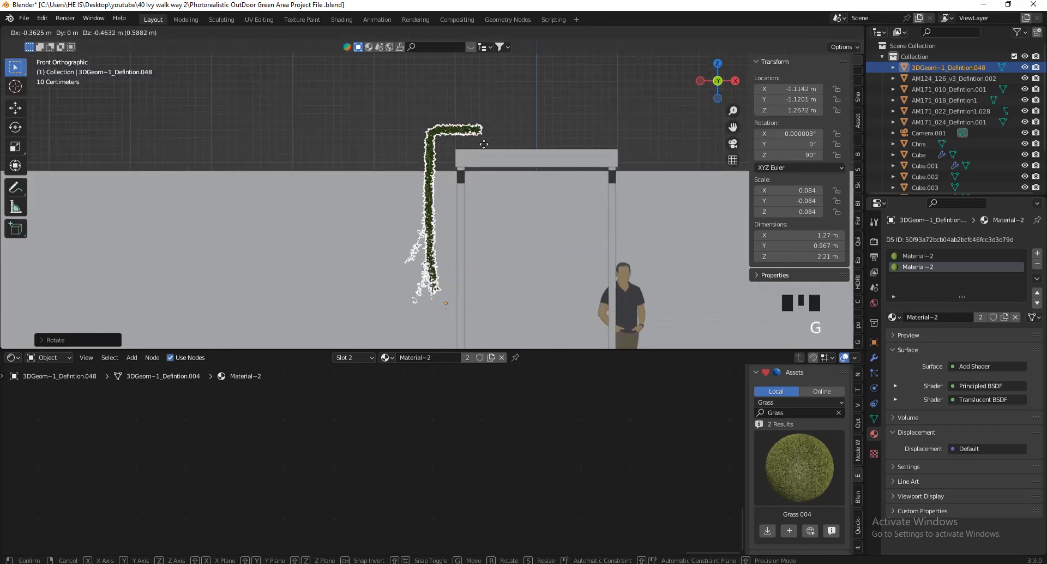
{"action": "left_click", "coordinate": [534, 186]}
{"action": "key", "text": "s"}
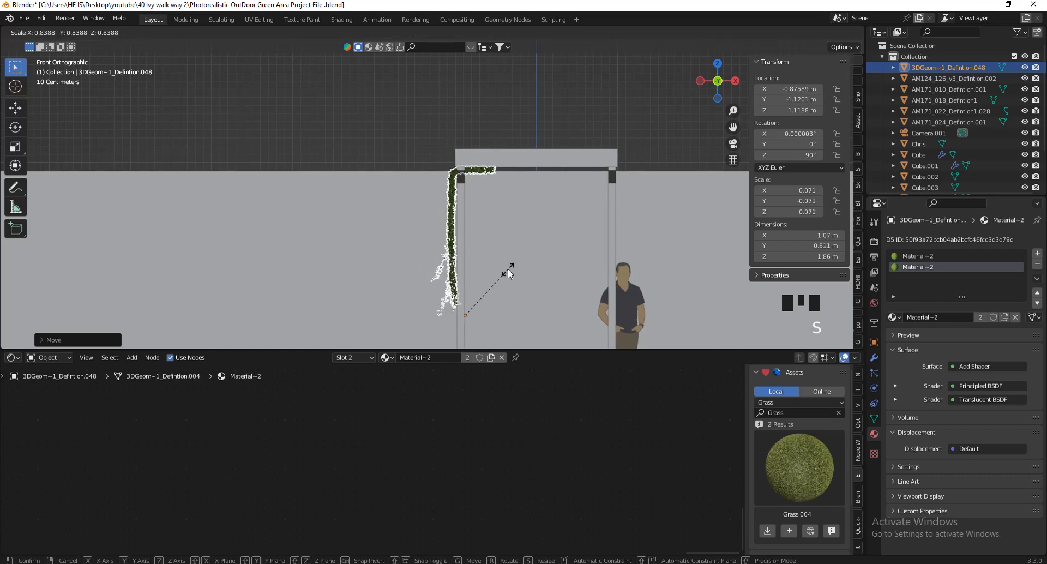
{"action": "key", "text": "Escape"}
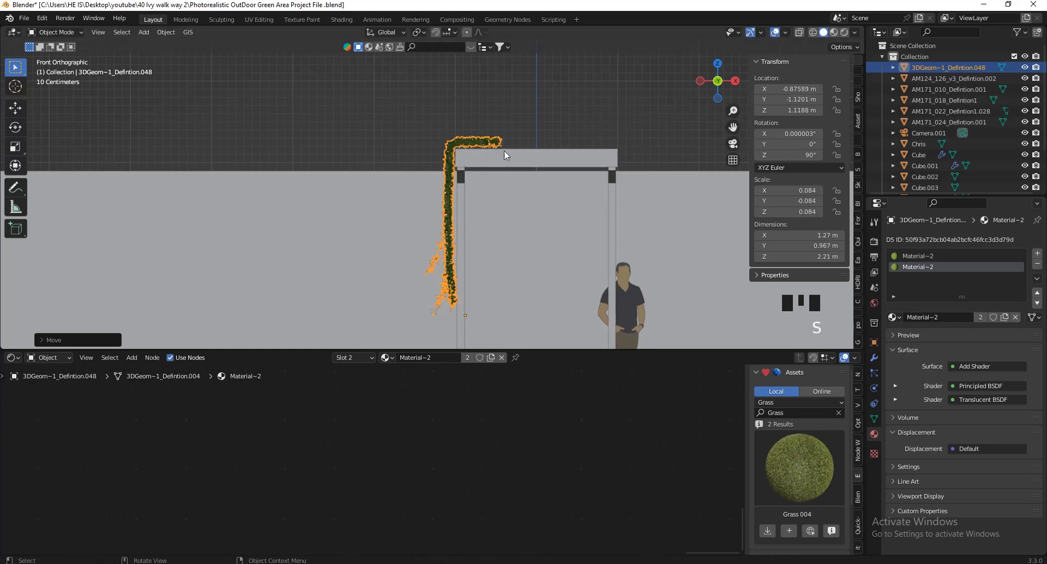
{"action": "key", "text": "s"}
{"action": "key", "text": "Escape"}
{"action": "scroll", "coordinate": [451, 149], "scroll_direction": "up", "scroll_amount": 2}
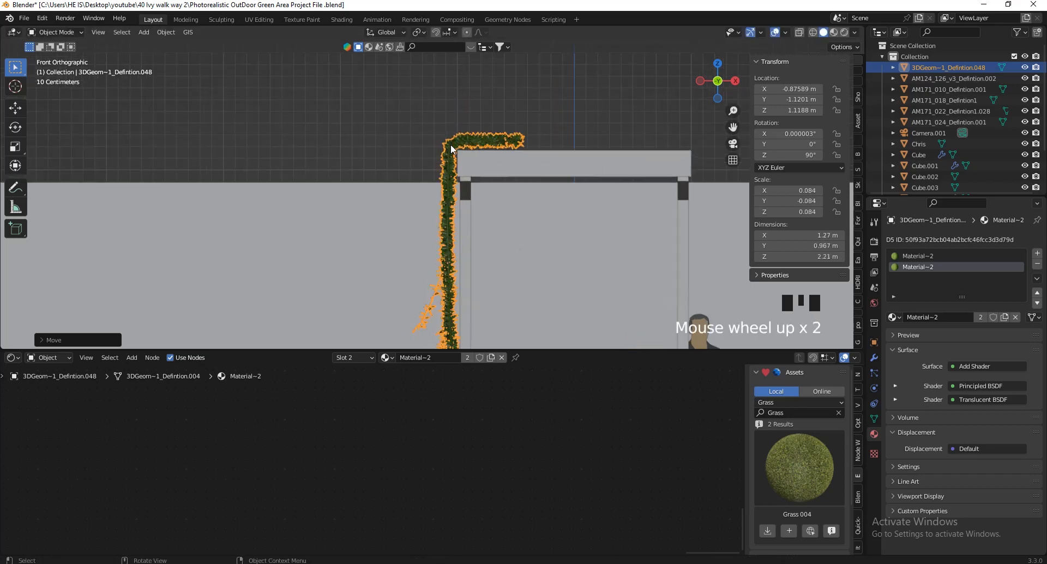
{"action": "scroll", "coordinate": [452, 148], "scroll_direction": "down", "scroll_amount": 2}
- Scale the ivy down to about 0.074 and raise it along Z to about 1.367 m so it rests over the roof slab
{"action": "key", "text": "s"}
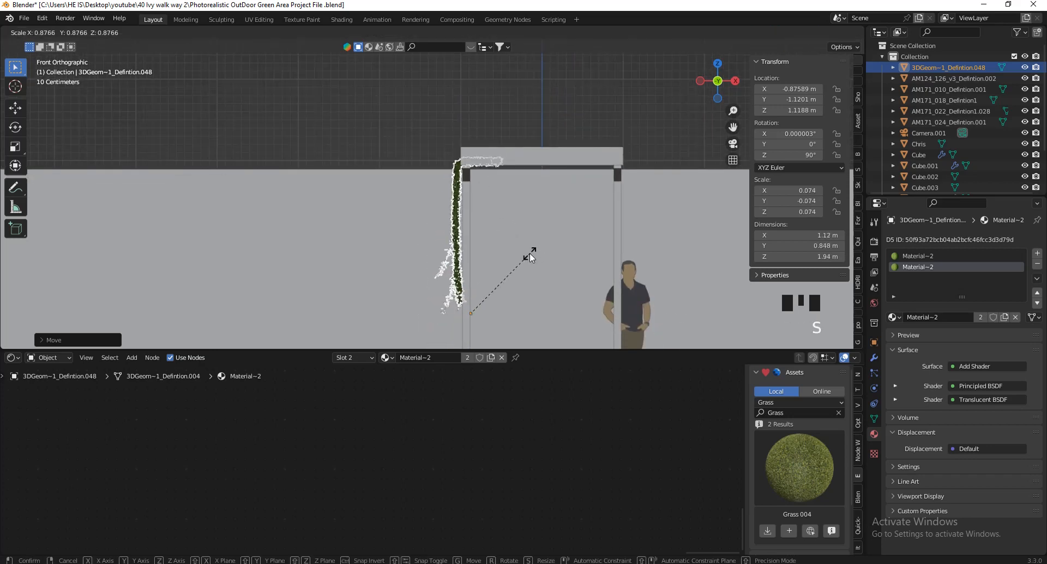
{"action": "left_click", "coordinate": [529, 253]}
{"action": "key", "text": "g"}
{"action": "key", "text": "z"}
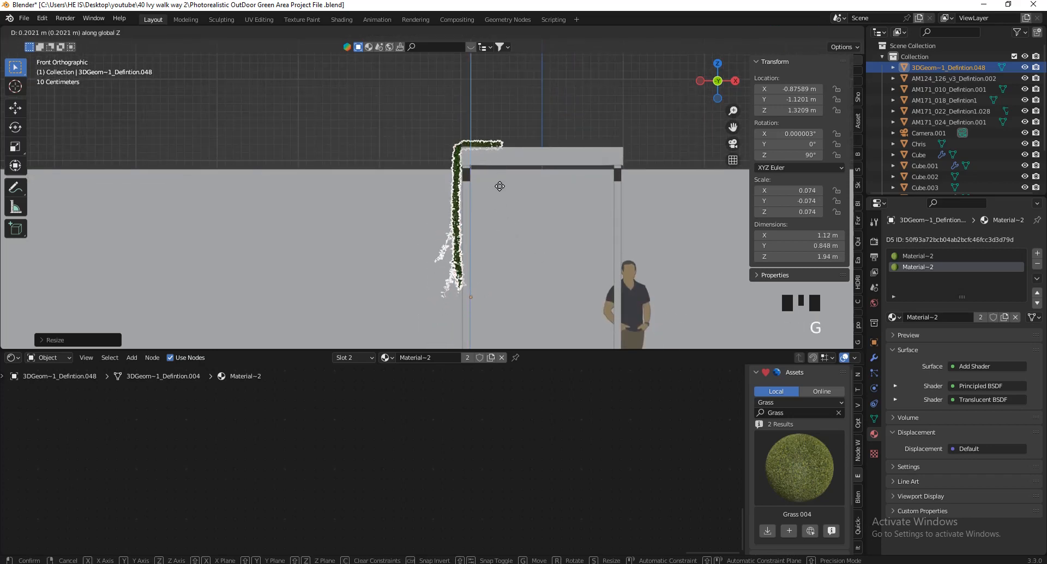
{"action": "left_click", "coordinate": [487, 150]}
- Shift the ivy slightly along X in top view to about -0.892 m to fit it against the roof's edge
{"action": "mouse_move", "coordinate": [719, 81]}
{"action": "left_mouse_down"}
{"action": "mouse_move", "coordinate": [837, 113]}
{"action": "mouse_move", "coordinate": [724, 80]}
{"action": "left_mouse_up"}
{"action": "left_click", "coordinate": [718, 68]}
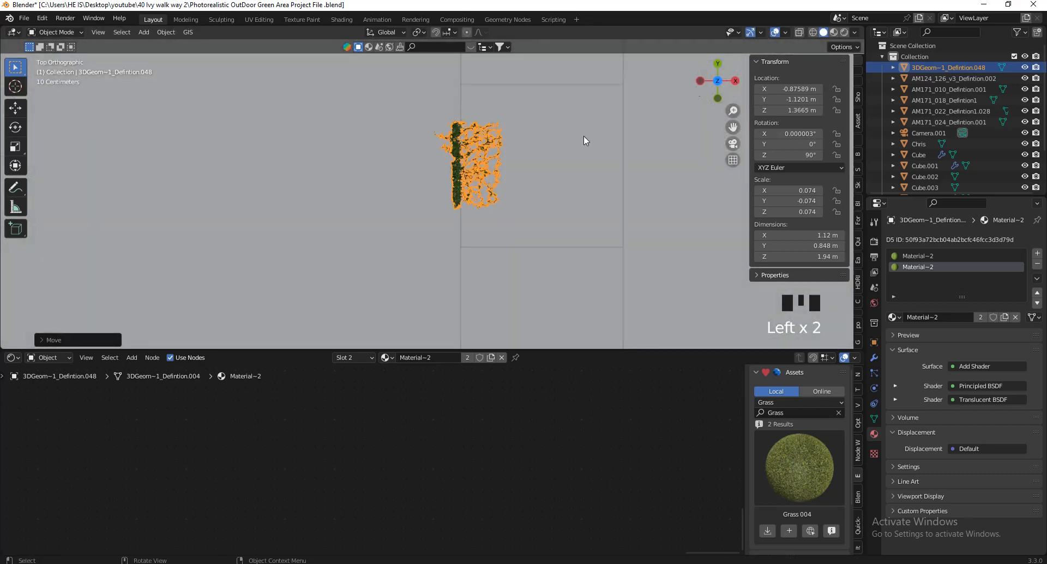
{"action": "scroll", "coordinate": [448, 148], "scroll_direction": "up", "scroll_amount": 4}
{"action": "key", "text": "g"}
{"action": "key", "text": "x"}
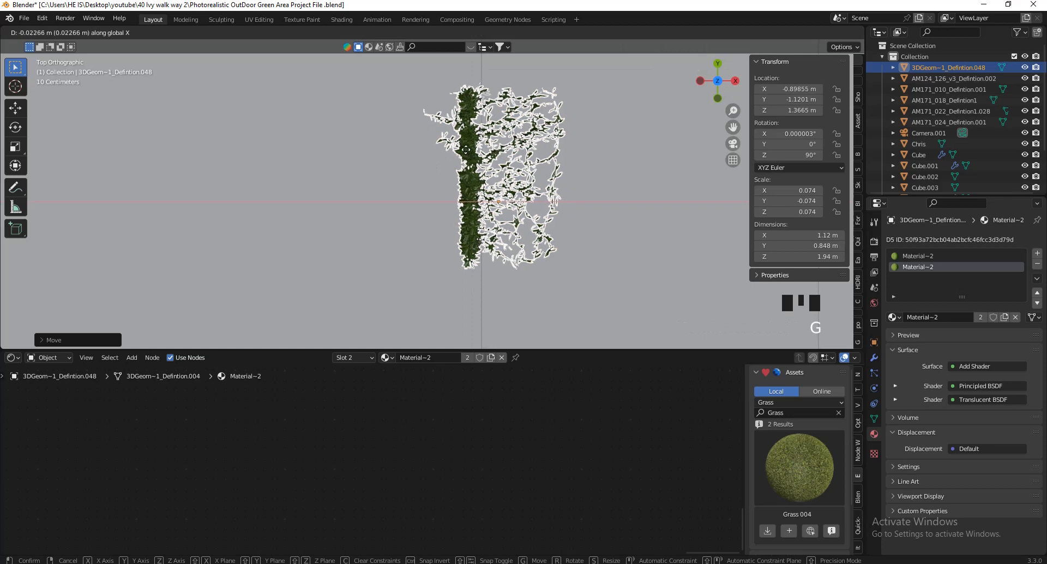
{"action": "left_click", "coordinate": [502, 154]}
{"action": "scroll", "coordinate": [518, 156], "scroll_direction": "down", "scroll_amount": 6}
- Duplicate the ivy and offset the copy about 0.9 m along Y, directly beside the original
{"action": "left_click_drag", "start_coordinate": [712, 82], "coordinate": [824, 306]}
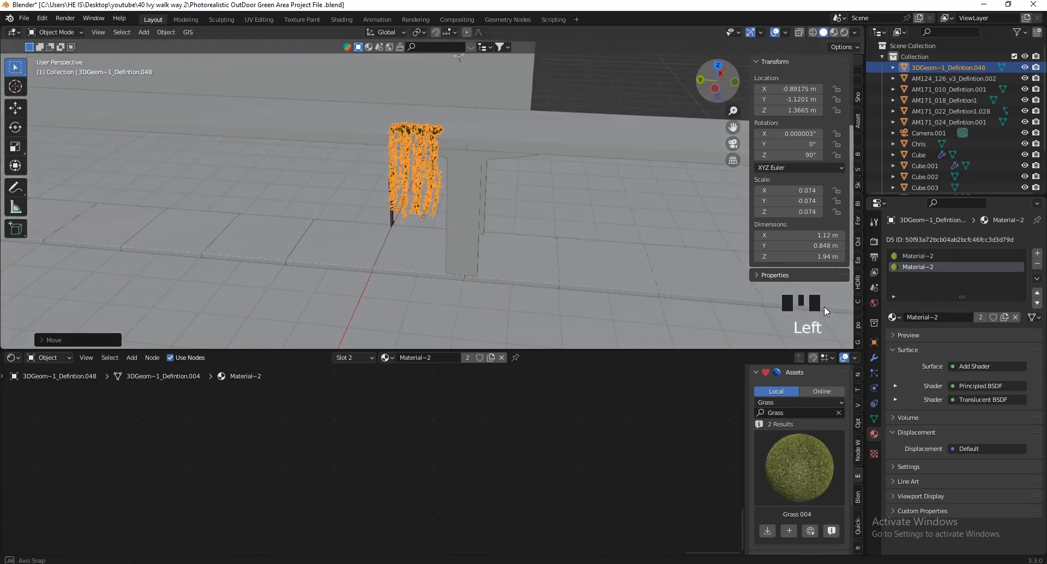
{"action": "scroll", "coordinate": [574, 278], "scroll_direction": "down", "scroll_amount": 6}
{"action": "scroll", "coordinate": [567, 280], "scroll_direction": "up", "scroll_amount": 4}
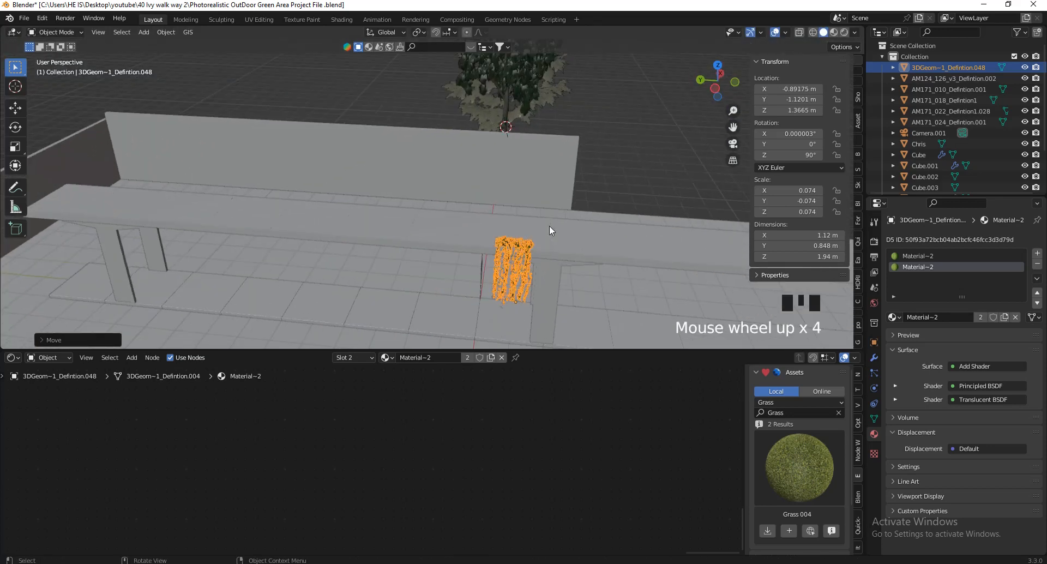
{"action": "key", "text": "shift+d"}
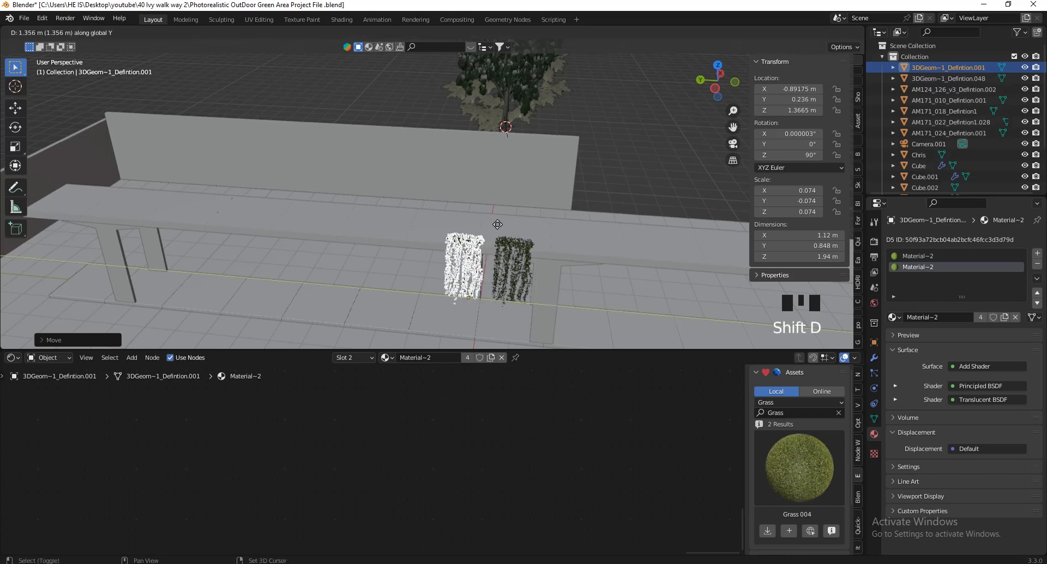
{"action": "left_click", "coordinate": [655, 231]}
- Repeat the duplication eleven more times along the roof's edge to fill the span between the pillars with ivy
{"action": "key", "text": "shift+r"}
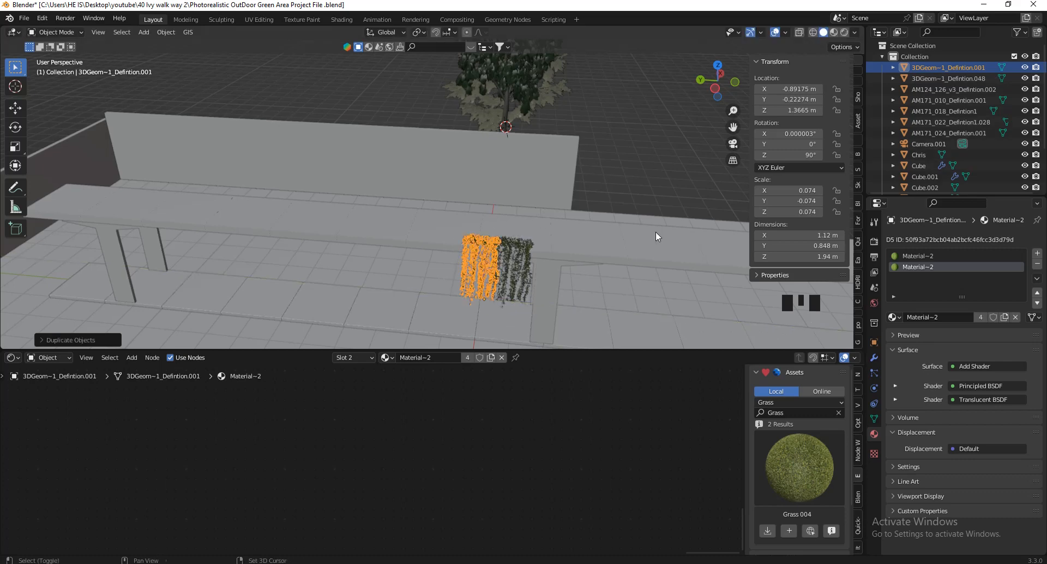
{"action": "key", "text": "shift+r"}
{"action": "key", "text": "shift+r"}
{"action": "key", "text": "shift+r"}
{"action": "key", "text": "shift+r"}
{"action": "key", "text": "shift+r"}
{"action": "key", "text": "shift+r"}
{"action": "key", "text": "shift+r"}
{"action": "key", "text": "shift+r"}
{"action": "key", "text": "shift+r"}
{"action": "key", "text": "shift+r"}
{"action": "key", "text": "shift+r"}
{"action": "key", "text": "shift+r"}
{"action": "key", "text": "shift+r"}
{"action": "key", "text": "shift+r"}
{"action": "key", "text": "shift+r"}
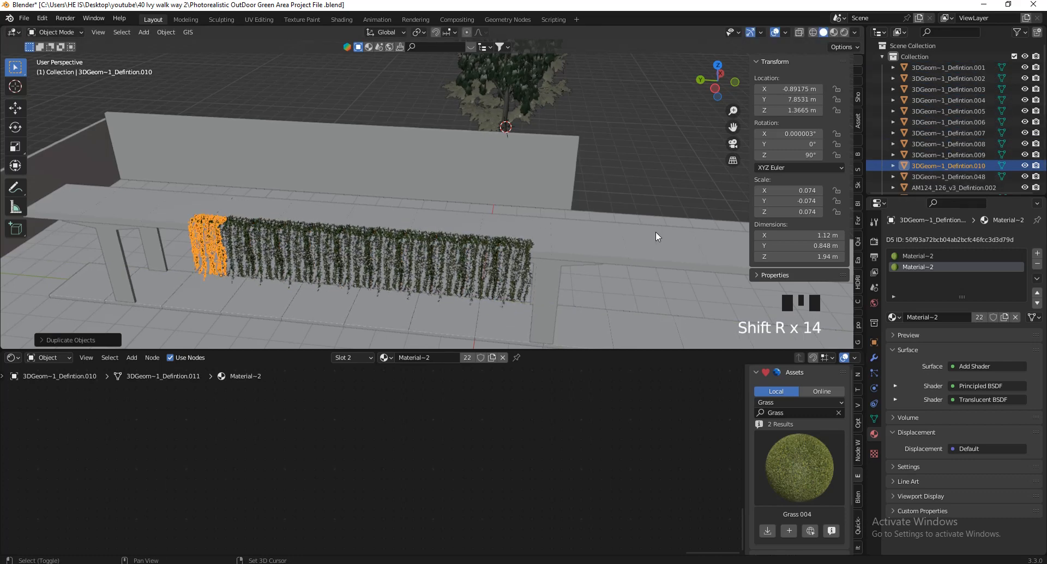
{"action": "scroll", "coordinate": [631, 159], "scroll_direction": "down", "scroll_amount": 2}
{"action": "key", "text": "shift+r"}
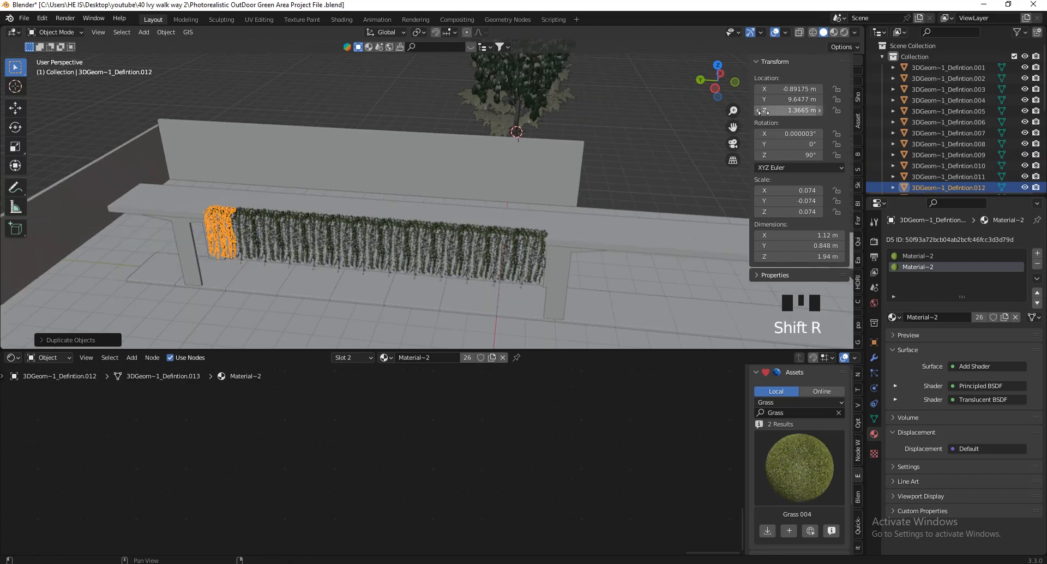
- Select the original ivy clump at the pillar end of the row in left view and open it in Edit Mode
{"action": "mouse_move", "coordinate": [719, 94]}
{"action": "left_mouse_down"}
{"action": "mouse_move", "coordinate": [747, 67]}
{"action": "mouse_move", "coordinate": [710, 69]}
{"action": "mouse_move", "coordinate": [718, 91]}
{"action": "left_mouse_up"}
{"action": "scroll", "coordinate": [686, 101], "scroll_direction": "down", "scroll_amount": 2}
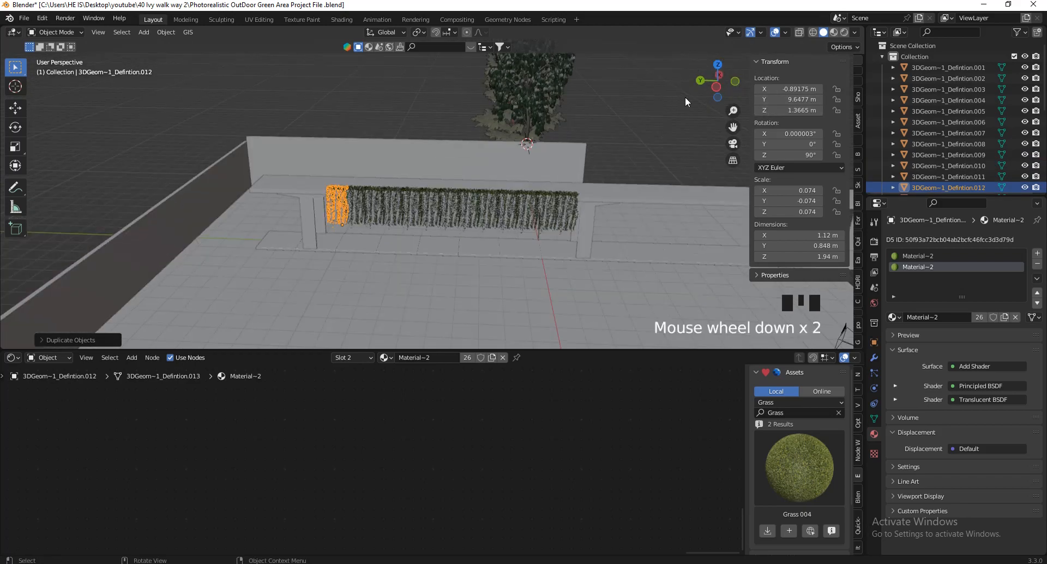
{"action": "left_click", "coordinate": [721, 85]}
{"action": "scroll", "coordinate": [565, 270], "scroll_direction": "up", "scroll_amount": 4}
{"action": "left_click", "coordinate": [557, 257]}
{"action": "scroll", "coordinate": [557, 256], "scroll_direction": "up", "scroll_amount": 5}
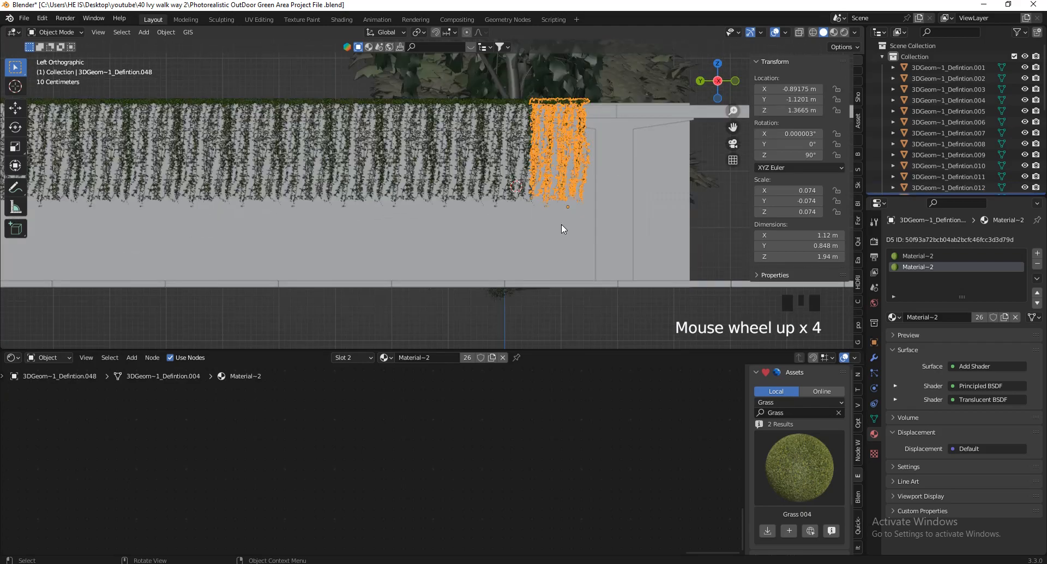
{"action": "key", "text": "Tab"}
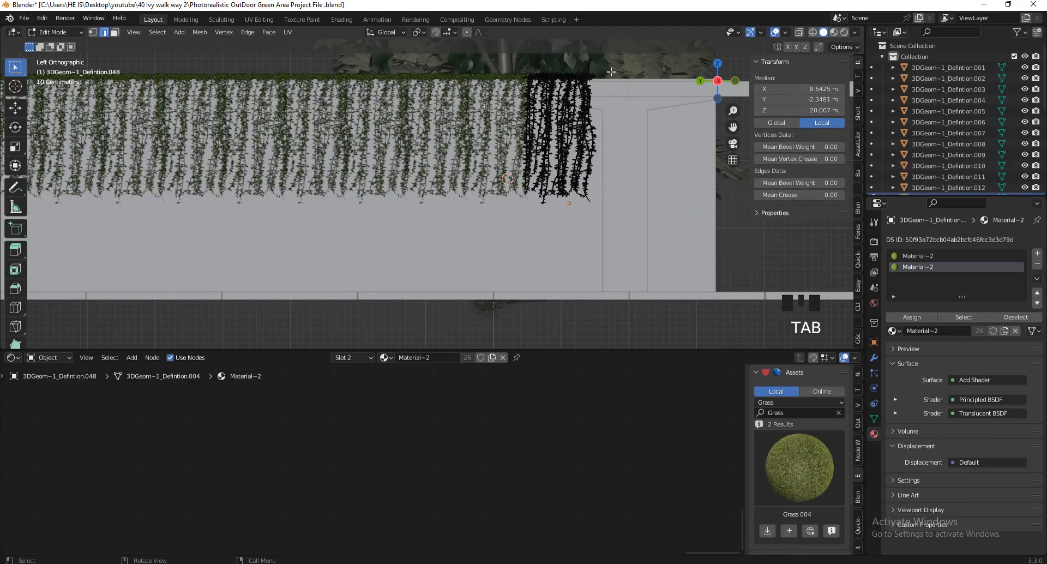
- Enable proportional editing and X-ray, and select an edge at the lower tip of a strand in the original ivy clump
{"action": "scroll", "coordinate": [622, 69], "scroll_direction": "up", "scroll_amount": 2}
{"action": "left_click", "coordinate": [466, 33]}
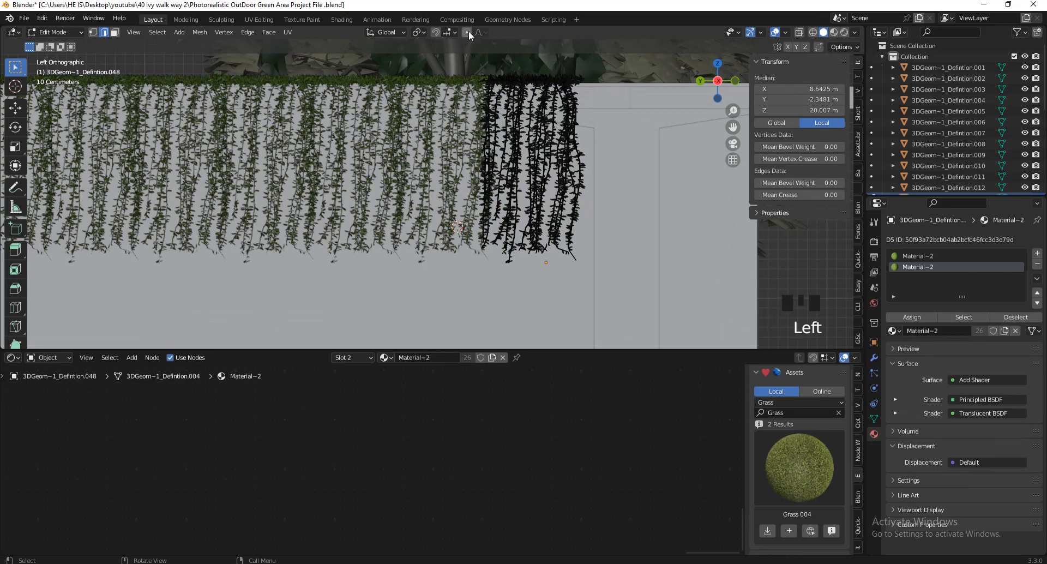
{"action": "scroll", "coordinate": [525, 271], "scroll_direction": "up", "scroll_amount": 2}
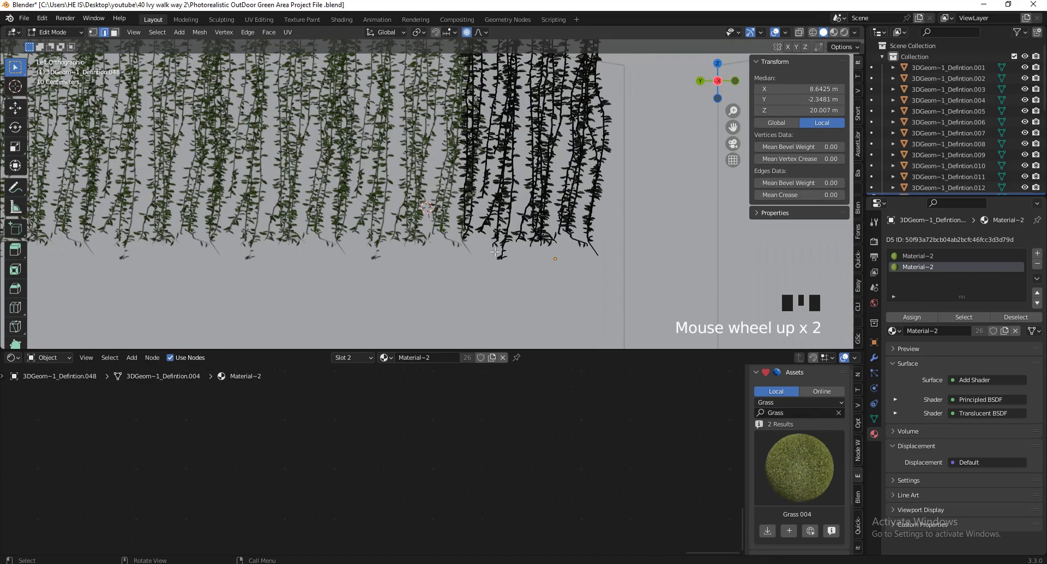
{"action": "left_click", "coordinate": [800, 33]}
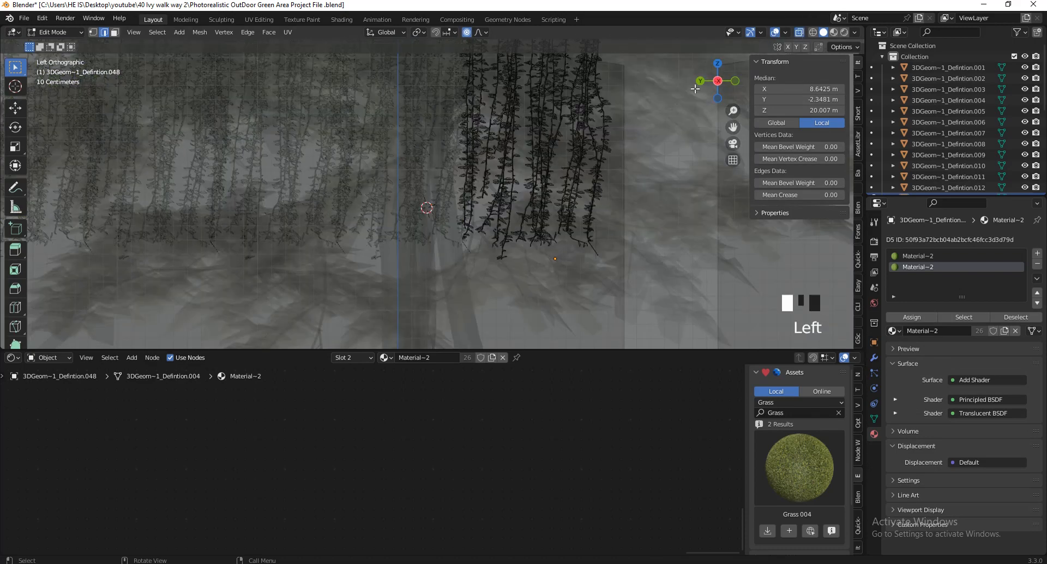
{"action": "scroll", "coordinate": [435, 254], "scroll_direction": "up", "scroll_amount": 7}
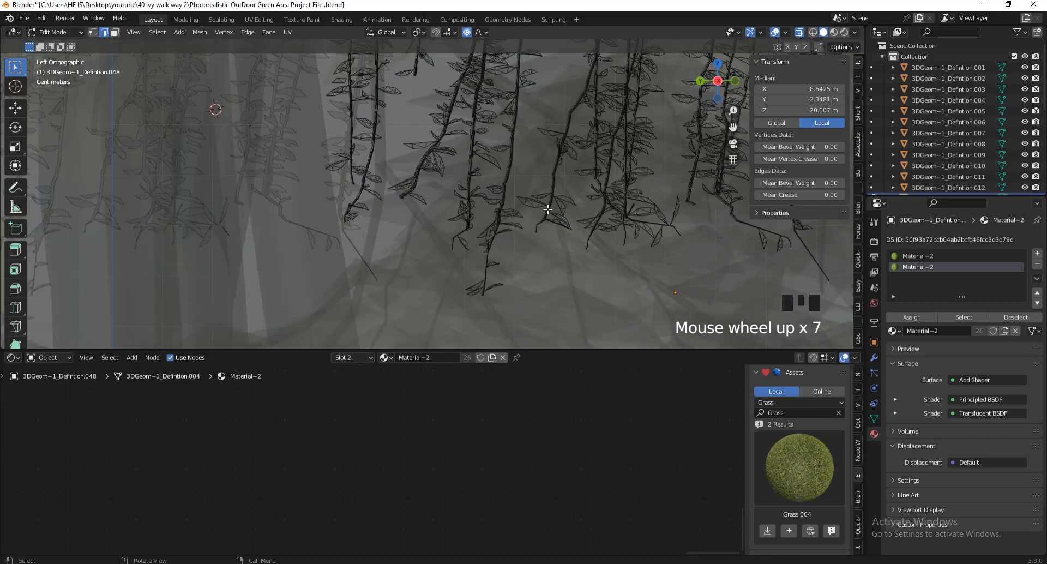
{"action": "scroll", "coordinate": [535, 197], "scroll_direction": "down", "scroll_amount": 7}
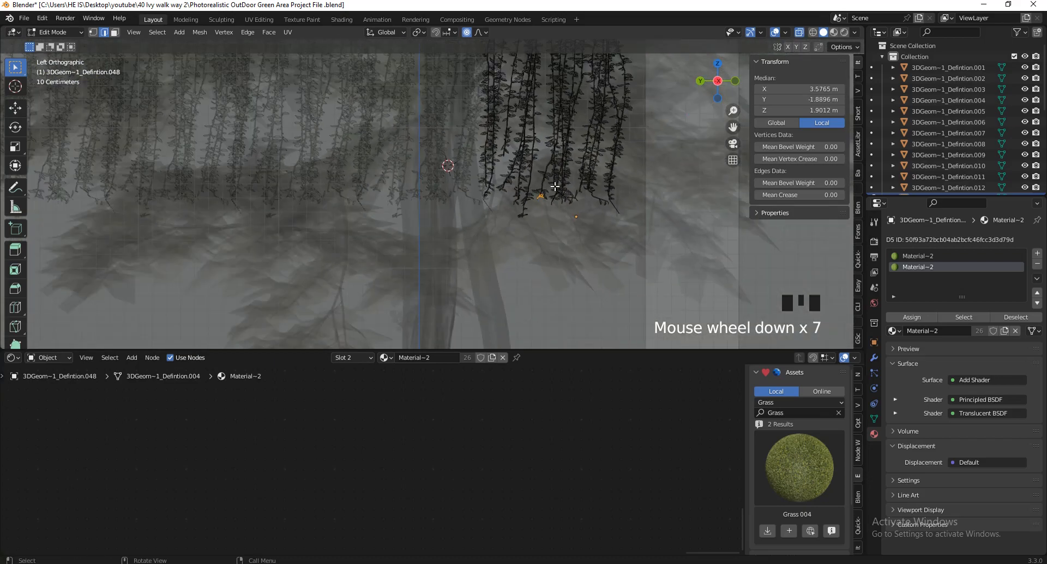
- Pull the selected tip down about 1 m along Z with a proportional size of about 1.46 m to lengthen the clump's strands
{"action": "key", "text": "g"}
{"action": "scroll", "coordinate": [534, 232], "scroll_direction": "down", "scroll_amount": 3}
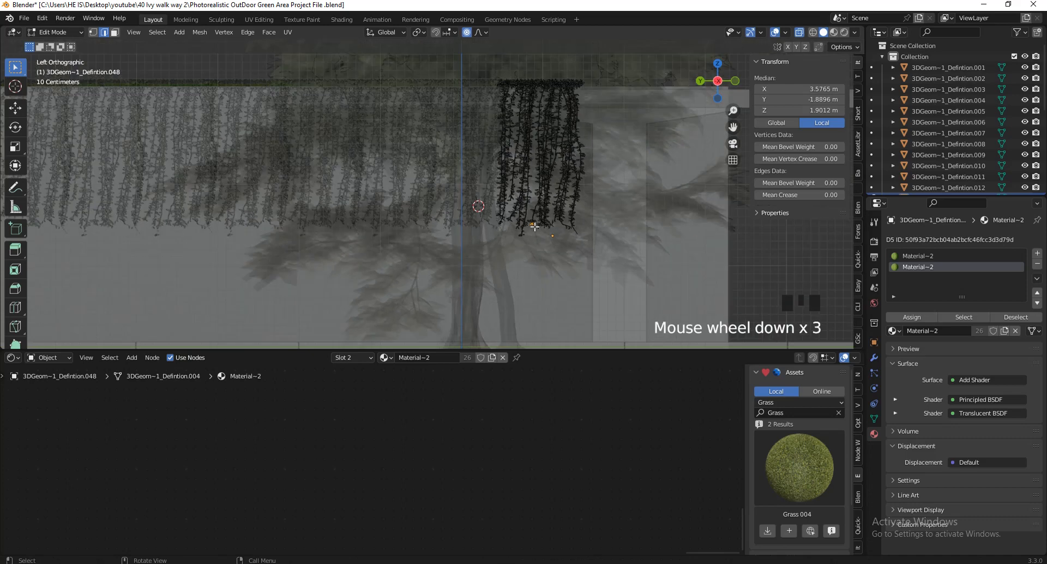
{"action": "key", "text": "g"}
{"action": "scroll", "coordinate": [538, 272], "scroll_direction": "down", "scroll_amount": 3}
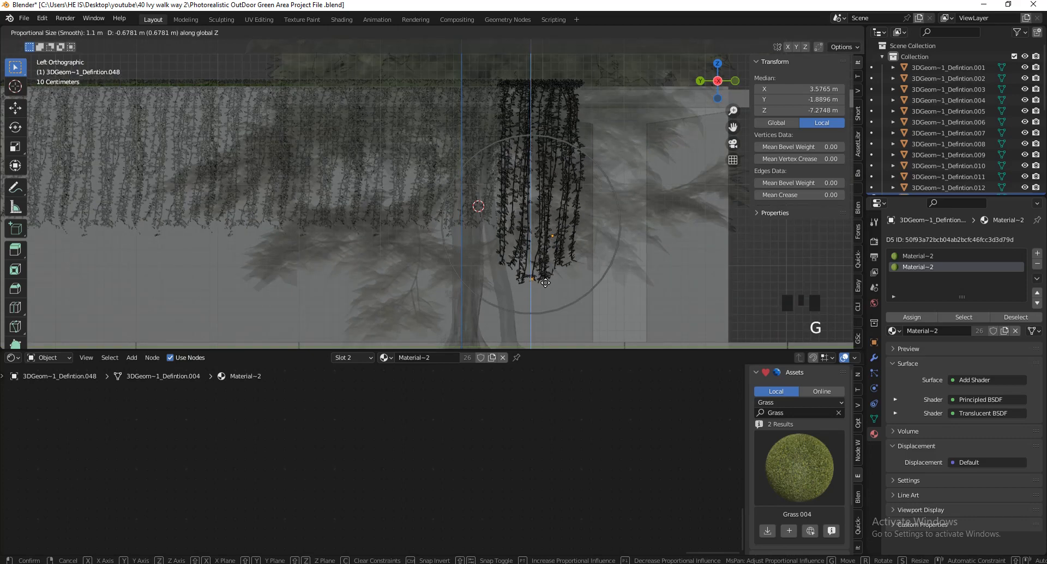
{"action": "scroll", "coordinate": [545, 326], "scroll_direction": "up", "scroll_amount": 2}
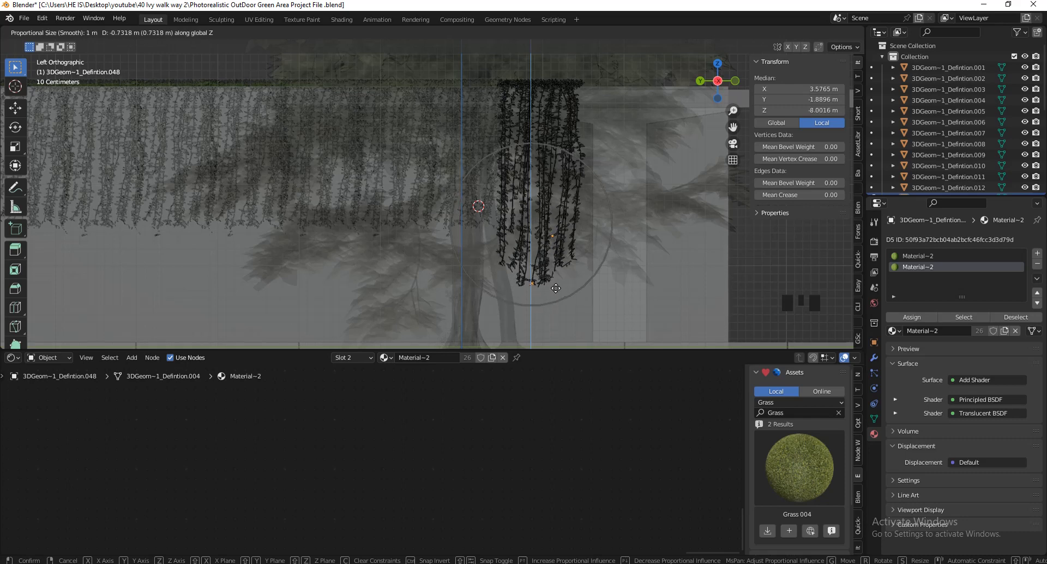
{"action": "scroll", "coordinate": [555, 309], "scroll_direction": "down", "scroll_amount": 1}
{"action": "scroll", "coordinate": [555, 322], "scroll_direction": "down", "scroll_amount": 2}
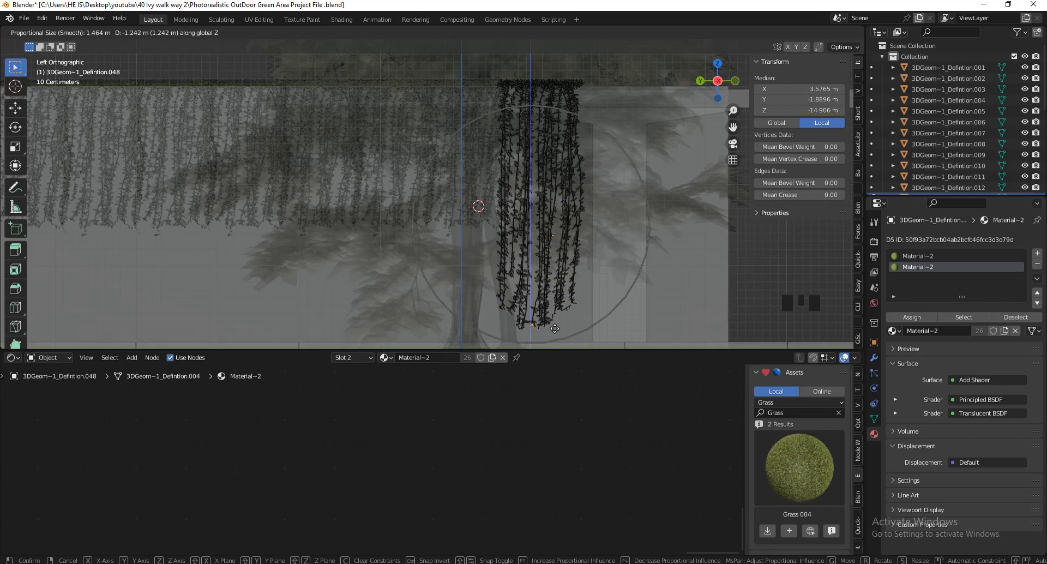
{"action": "left_click", "coordinate": [554, 327]}
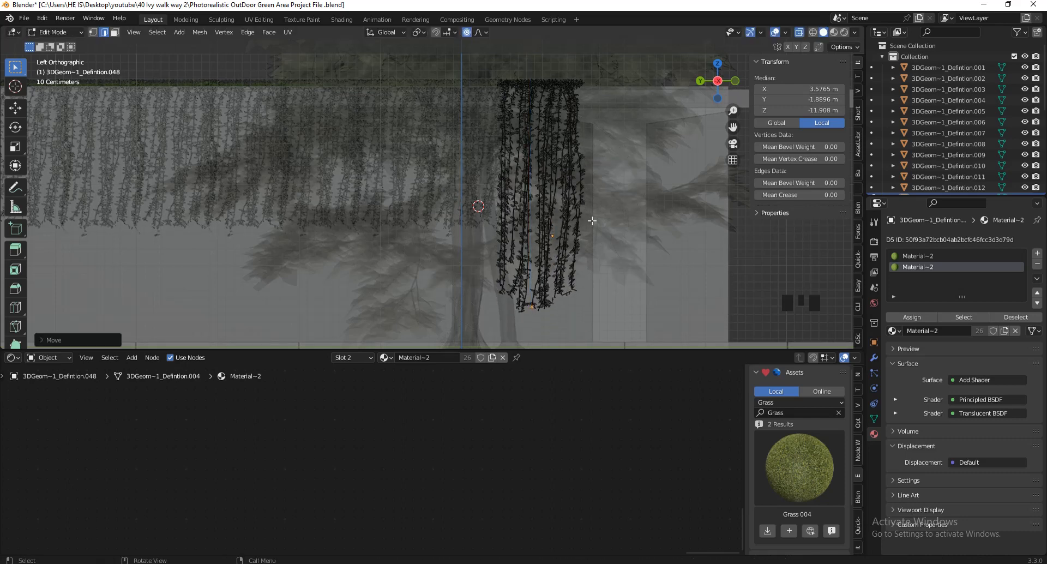
- In the fourth ivy clump from the pillar end, lengthen the strands by moving a lower tip about 0.46 m down along Z
{"action": "key", "text": "Tab"}
{"action": "left_click", "coordinate": [283, 206]}
{"action": "scroll", "coordinate": [504, 215], "scroll_direction": "down", "scroll_amount": 2}
{"action": "scroll", "coordinate": [387, 224], "scroll_direction": "up", "scroll_amount": 1}
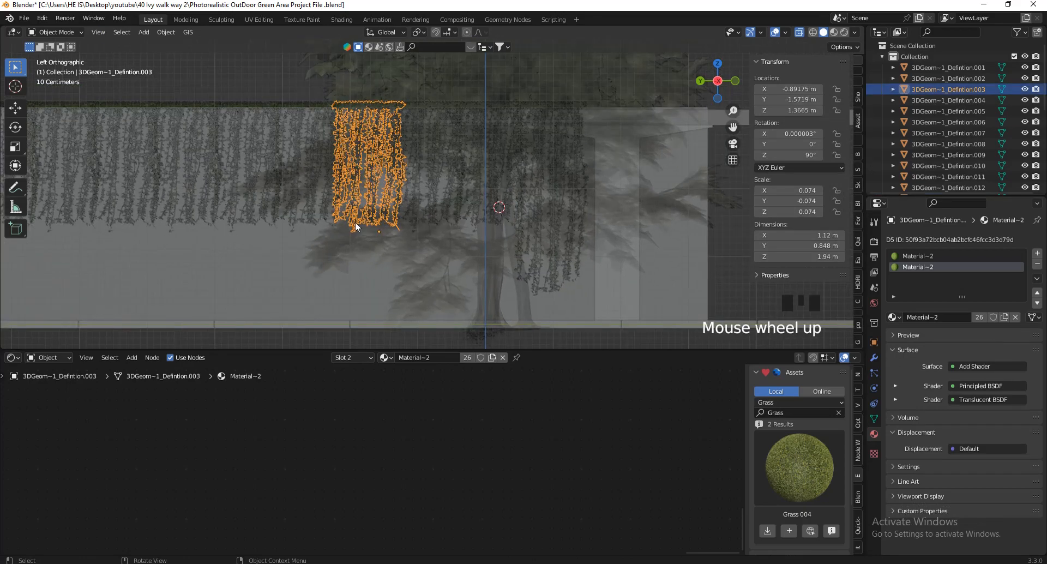
{"action": "key", "text": "Tab"}
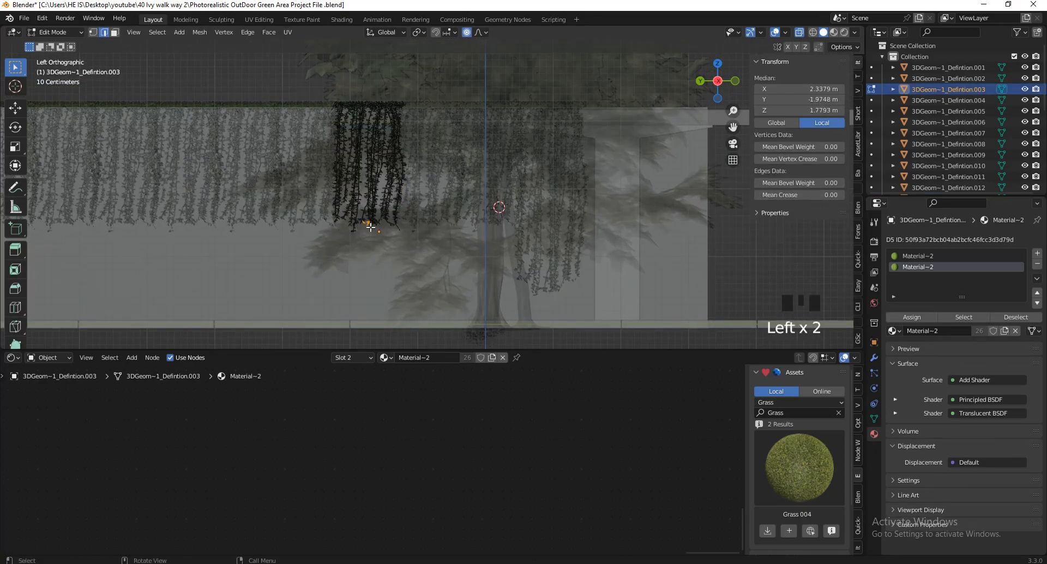
{"action": "key", "text": "g"}
{"action": "left_click", "coordinate": [562, 252]}
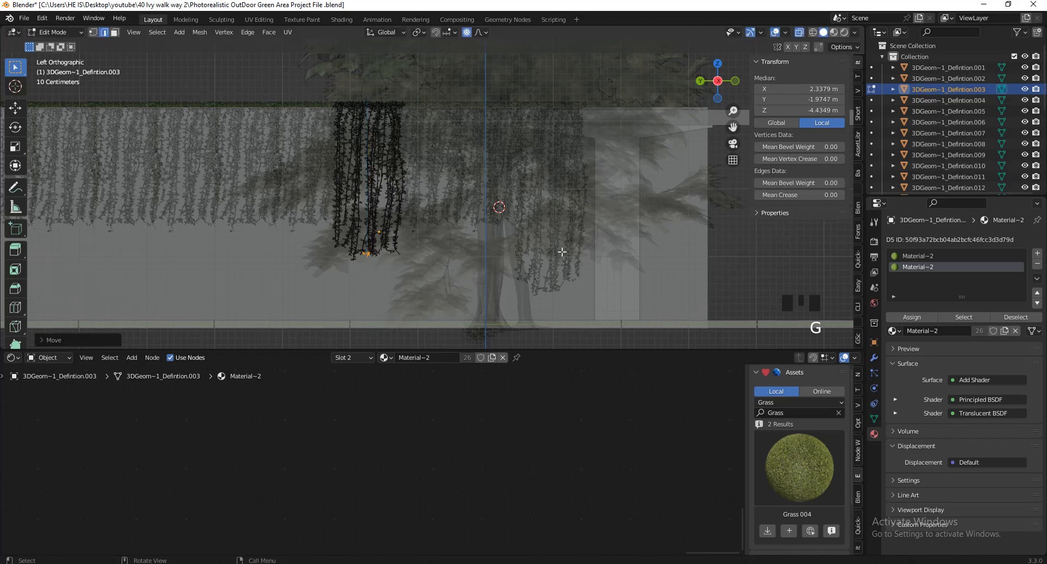
- Stretch the fifth ivy clump's lower strands down along Z until the clump is about 2.83 m tall
{"action": "scroll", "coordinate": [406, 250], "scroll_direction": "up", "scroll_amount": 4}
{"action": "key", "text": "Tab"}
{"action": "left_click", "coordinate": [403, 218]}
{"action": "key", "text": "Tab"}
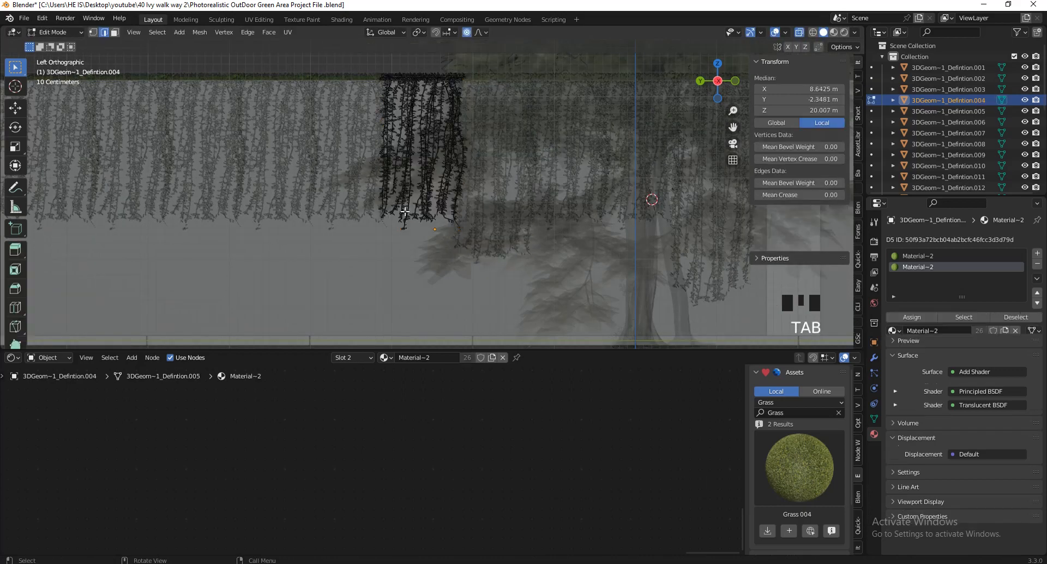
{"action": "left_click", "coordinate": [402, 228]}
{"action": "key", "text": "g"}
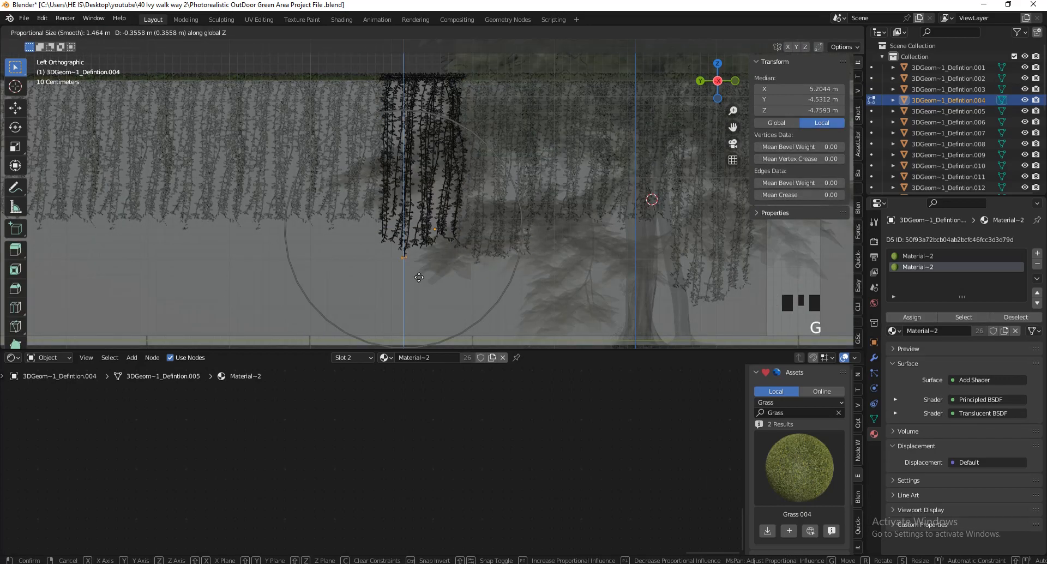
{"action": "left_click", "coordinate": [429, 314]}
{"action": "key", "text": "Tab"}
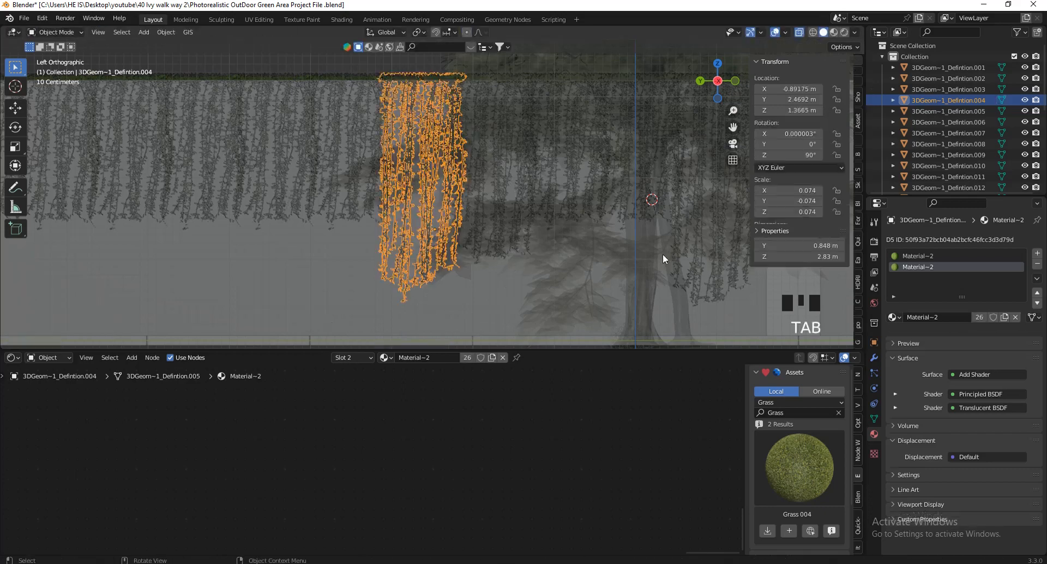
- In the sixth ivy clump, delete the strands on the half nearest the lengthened clumps, including the stray strand parts at its lower end
{"action": "scroll", "coordinate": [662, 253], "scroll_direction": "down", "scroll_amount": 3}
{"action": "left_click", "coordinate": [484, 176]}
{"action": "scroll", "coordinate": [500, 207], "scroll_direction": "up", "scroll_amount": 1}
{"action": "scroll", "coordinate": [499, 206], "scroll_direction": "up", "scroll_amount": 1}
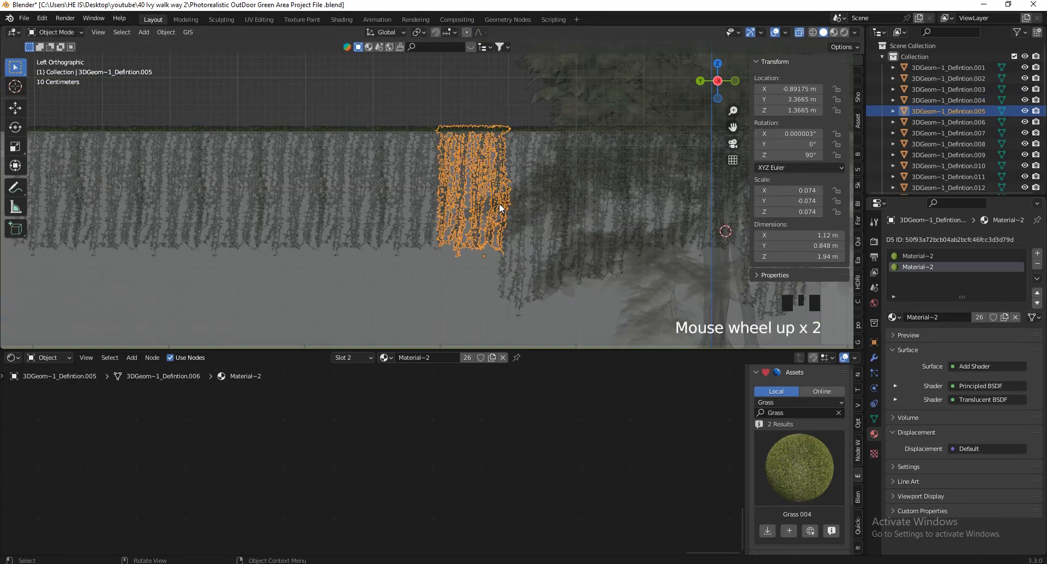
{"action": "key", "text": "Tab"}
{"action": "scroll", "coordinate": [474, 188], "scroll_direction": "up", "scroll_amount": 1}
{"action": "left_click", "coordinate": [470, 82]}
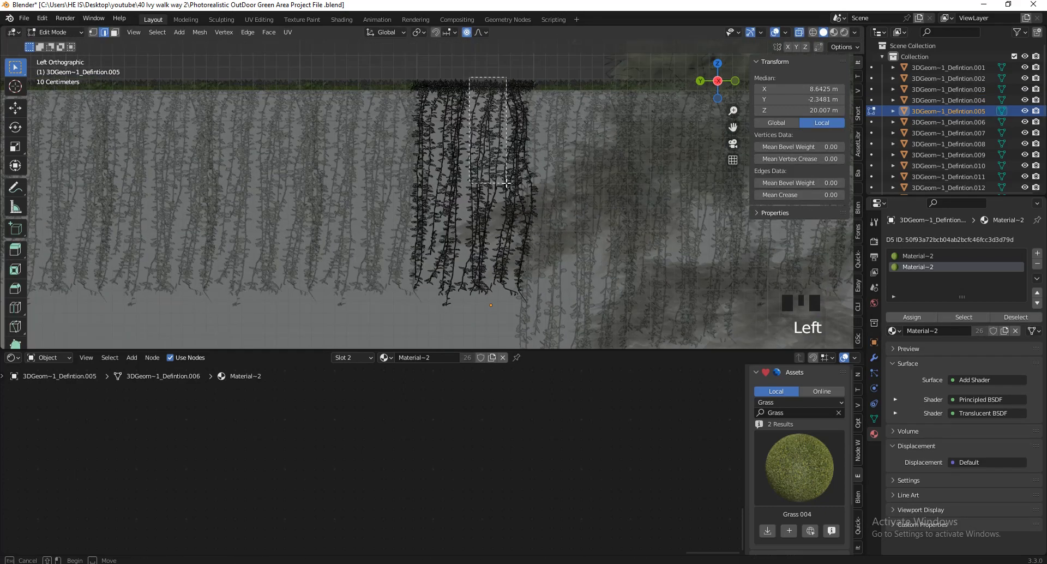
{"action": "scroll", "coordinate": [480, 151], "scroll_direction": "up", "scroll_amount": 1}
{"action": "scroll", "coordinate": [458, 85], "scroll_direction": "up", "scroll_amount": 2}
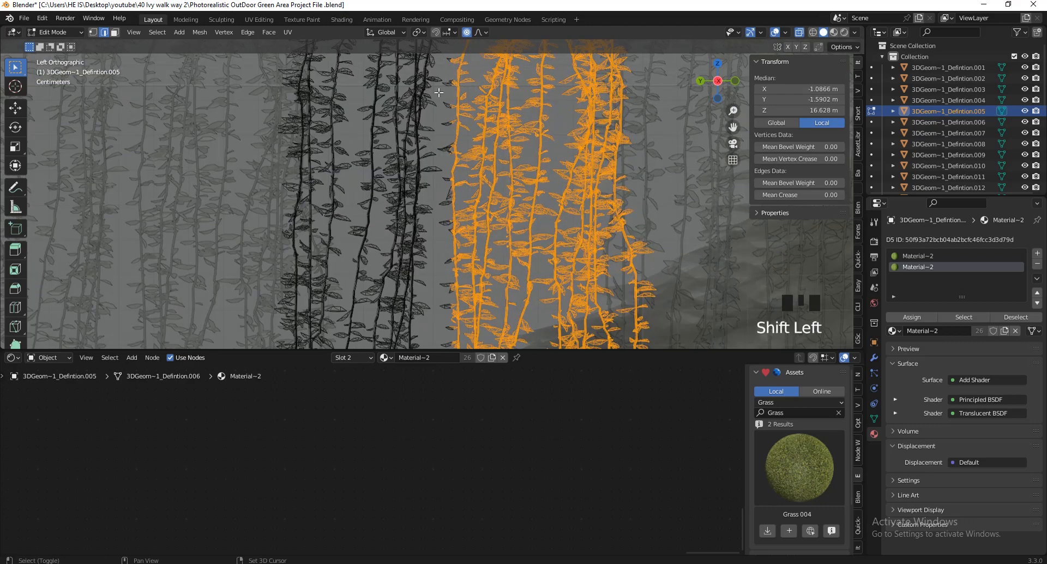
{"action": "left_click_drag", "start_coordinate": [504, 265], "coordinate": [504, 265], "text": "shift"}
{"action": "scroll", "coordinate": [504, 265], "scroll_direction": "down", "scroll_amount": 8}
{"action": "scroll", "coordinate": [470, 178], "scroll_direction": "up", "scroll_amount": 4}
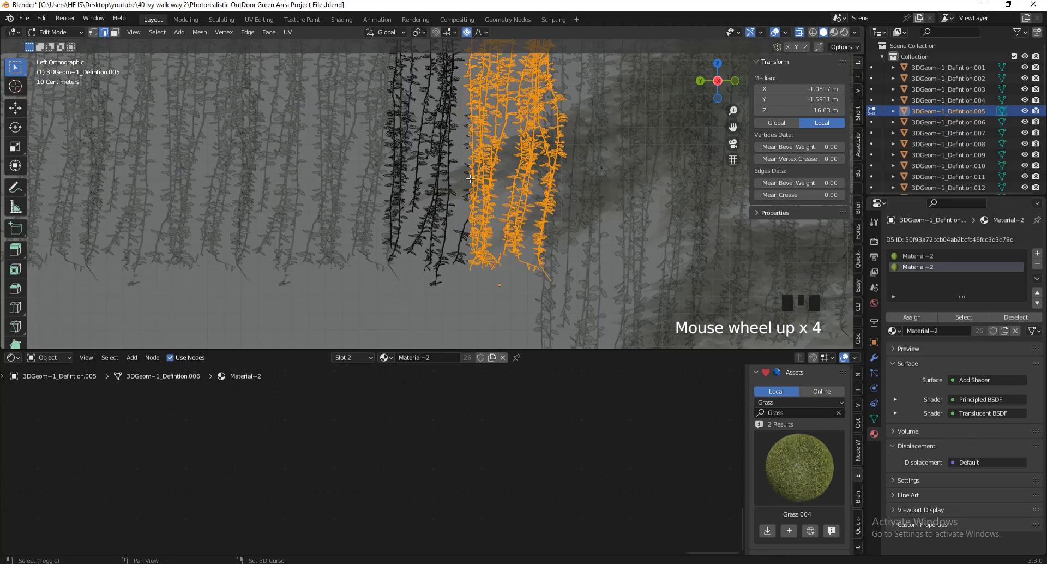
{"action": "scroll", "coordinate": [528, 268], "scroll_direction": "up", "scroll_amount": 6}
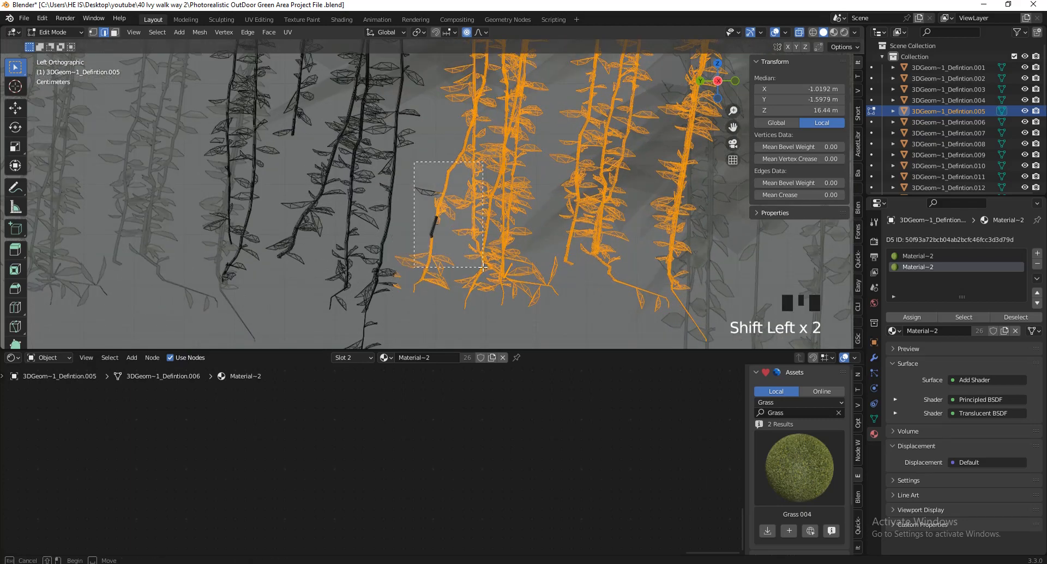
{"action": "left_click_drag", "start_coordinate": [483, 267], "coordinate": [481, 267], "text": "shift"}
{"action": "key", "text": "x"}
{"action": "left_click", "coordinate": [435, 189]}
{"action": "scroll", "coordinate": [456, 290], "scroll_direction": "down", "scroll_amount": 9}
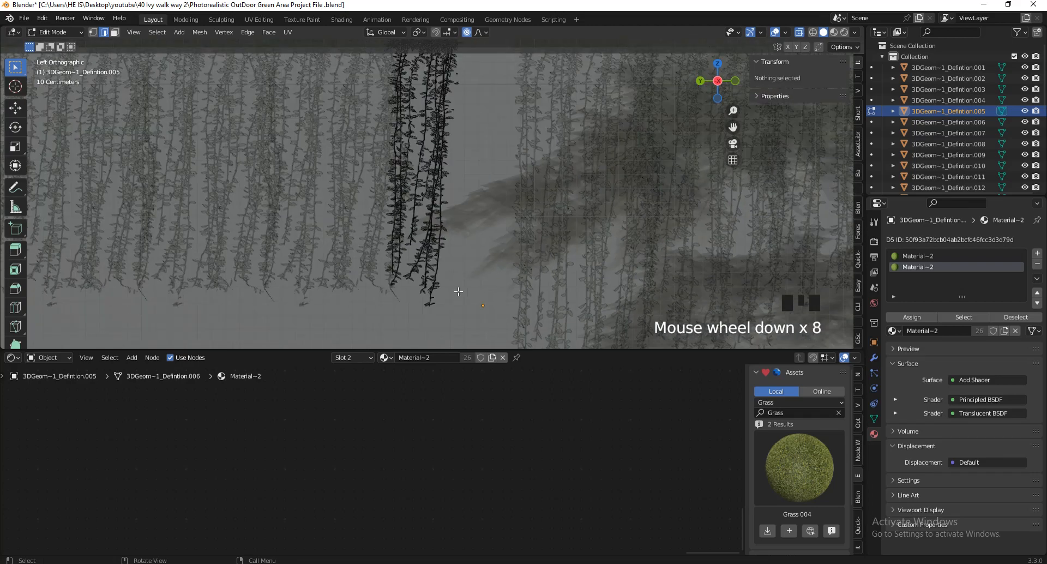
- Stretch the remaining strands of the narrowed clump about 1.09 m down along Z from their lowest tip
{"action": "key", "text": "Tab"}
{"action": "key", "text": "Tab"}
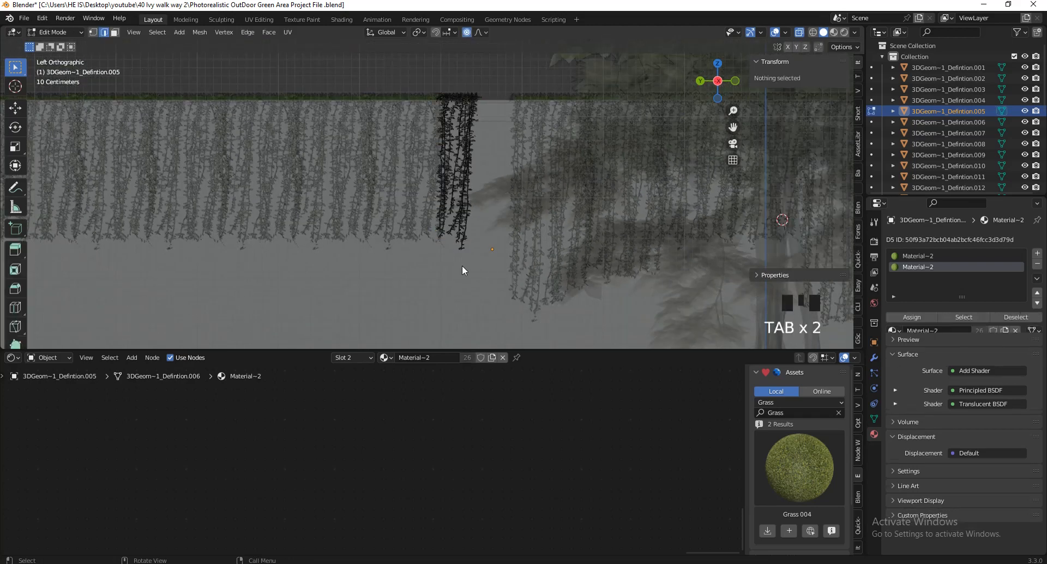
{"action": "left_click", "coordinate": [461, 247]}
{"action": "key", "text": "g"}
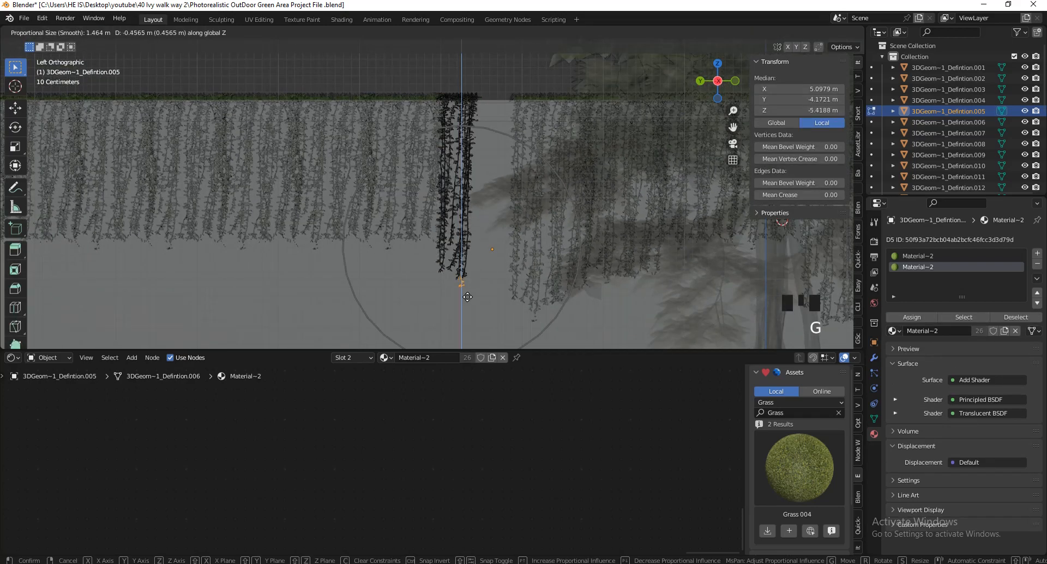
{"action": "left_click", "coordinate": [478, 12]}
{"action": "scroll", "coordinate": [484, 142], "scroll_direction": "down", "scroll_amount": 2}
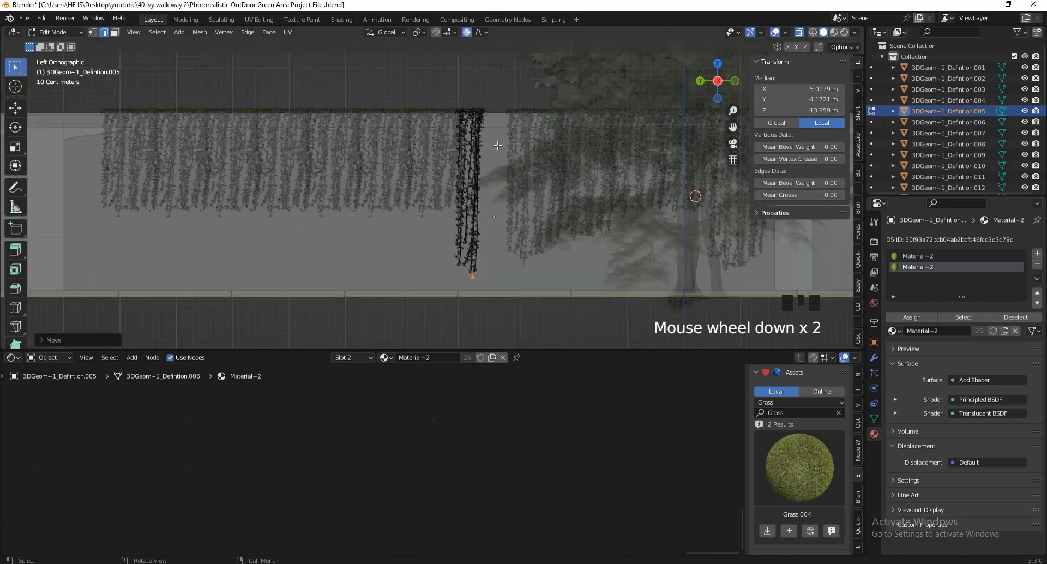
- Duplicate the narrowed clump and place the copy at Y about 2.875 m to fill the gap beside it
{"action": "key", "text": "Tab"}
{"action": "scroll", "coordinate": [483, 142], "scroll_direction": "up", "scroll_amount": 3}
{"action": "key", "text": "shift+d"}
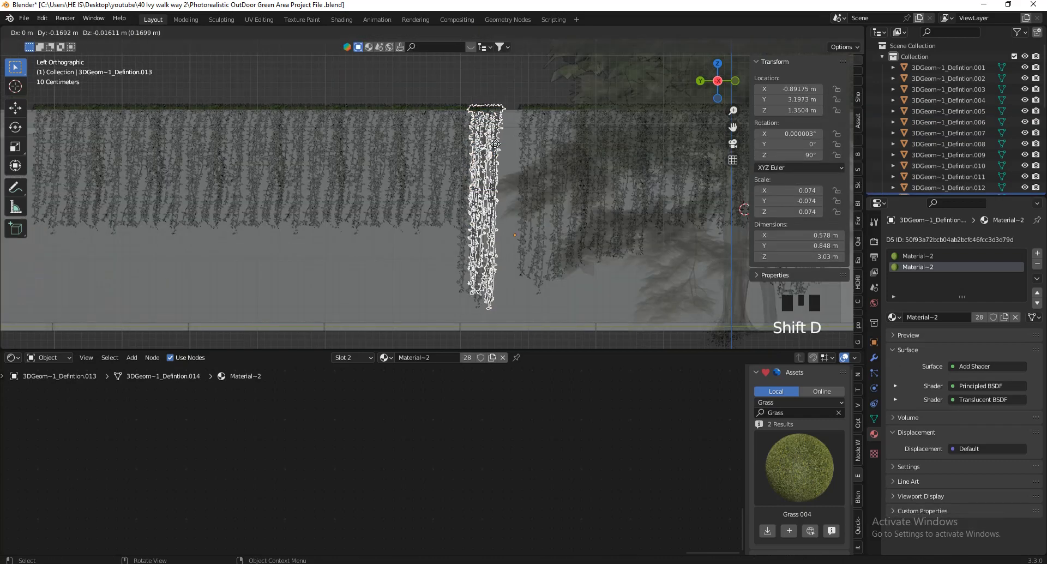
{"action": "left_click", "coordinate": [517, 144]}
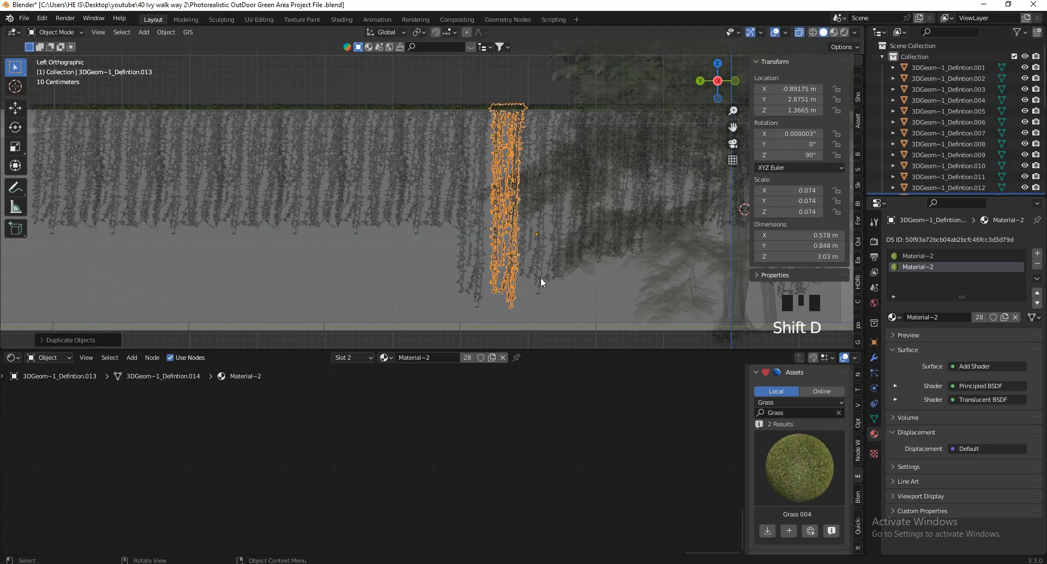
- Shorten the copied clump to about 2.67 m tall by moving its lowest tip up along Z
{"action": "key", "text": "Tab"}
{"action": "key", "text": "g"}
{"action": "left_click", "coordinate": [539, 260]}
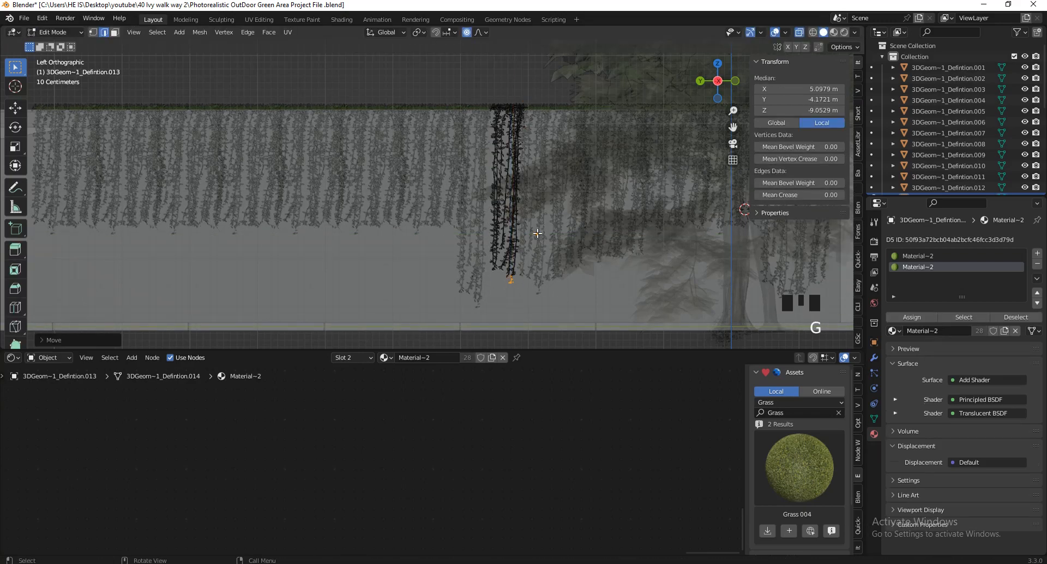
{"action": "key", "text": "Tab"}
- View the ivy row in perspective and turn off X-ray
{"action": "scroll", "coordinate": [517, 175], "scroll_direction": "down", "scroll_amount": 3}
{"action": "left_click_drag", "start_coordinate": [731, 85], "coordinate": [689, 126]}
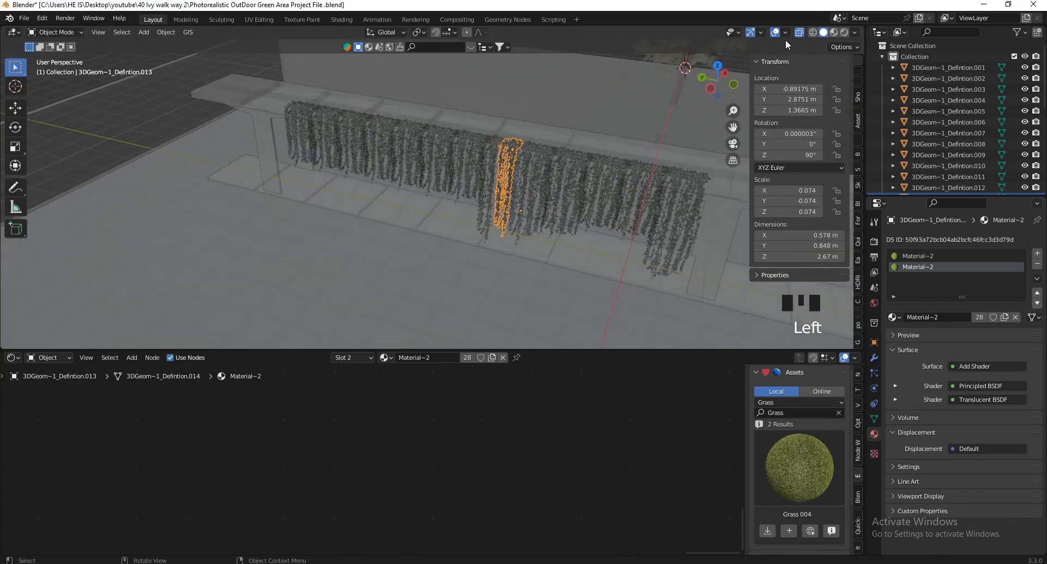
{"action": "left_click", "coordinate": [799, 33]}
{"action": "scroll", "coordinate": [654, 97], "scroll_direction": "down", "scroll_amount": 2}
{"action": "mouse_move", "coordinate": [703, 81]}
{"action": "left_mouse_down"}
{"action": "mouse_move", "coordinate": [672, 76]}
{"action": "mouse_move", "coordinate": [690, 73]}
{"action": "left_mouse_up"}
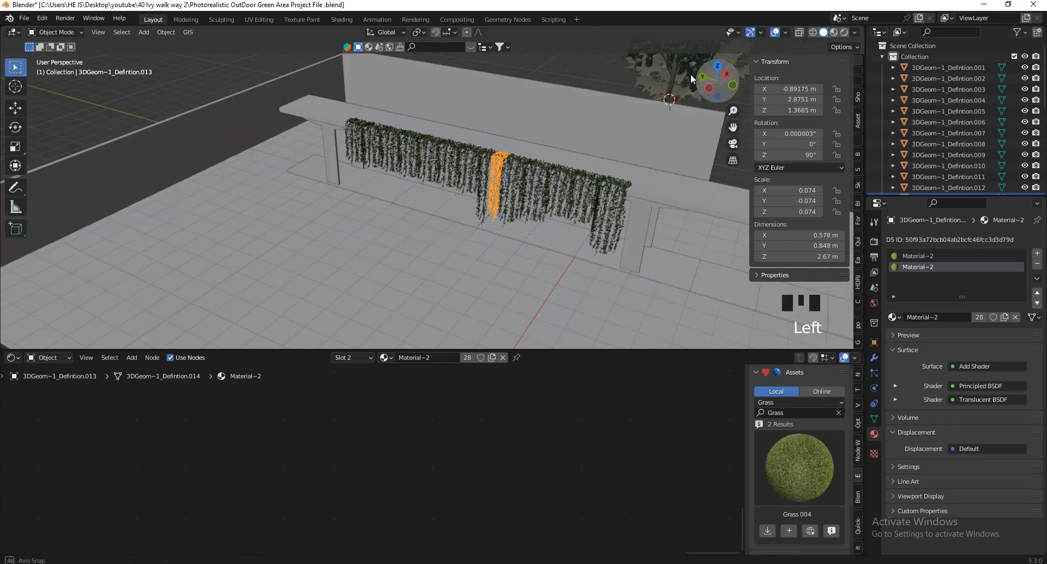
- Make a linked duplicate of the first six ivy clumps from the pillar end, offset about 2.35 m along X, and rotate it 180° in top view
{"action": "scroll", "coordinate": [611, 217], "scroll_direction": "up", "scroll_amount": 3}
{"action": "left_click", "coordinate": [607, 210]}
{"action": "left_click", "coordinate": [540, 186], "text": "shift"}
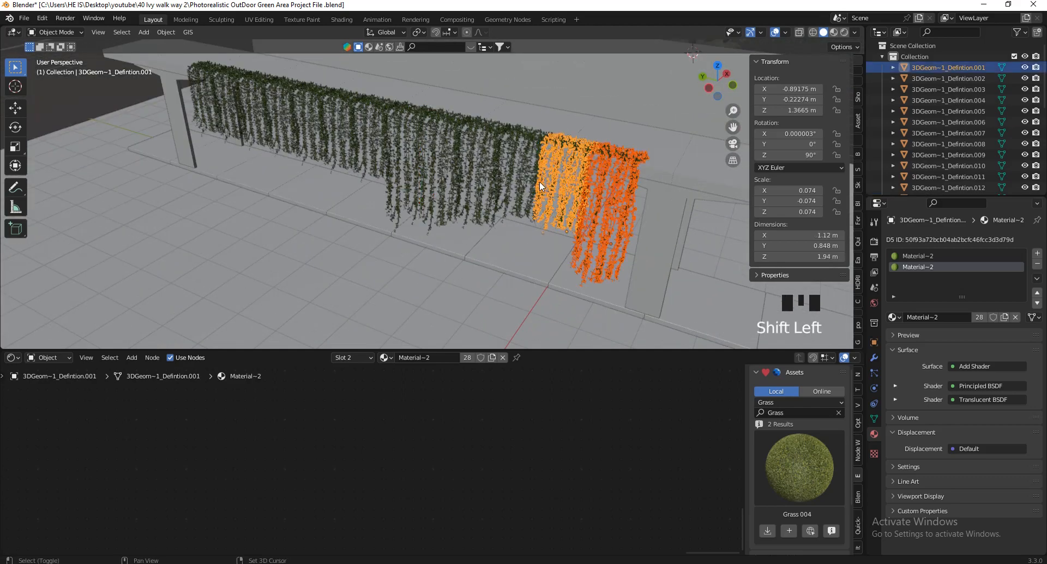
{"action": "left_click", "coordinate": [508, 165], "text": "shift"}
{"action": "left_click", "coordinate": [466, 159], "text": "shift"}
{"action": "left_click", "coordinate": [440, 155], "text": "shift"}
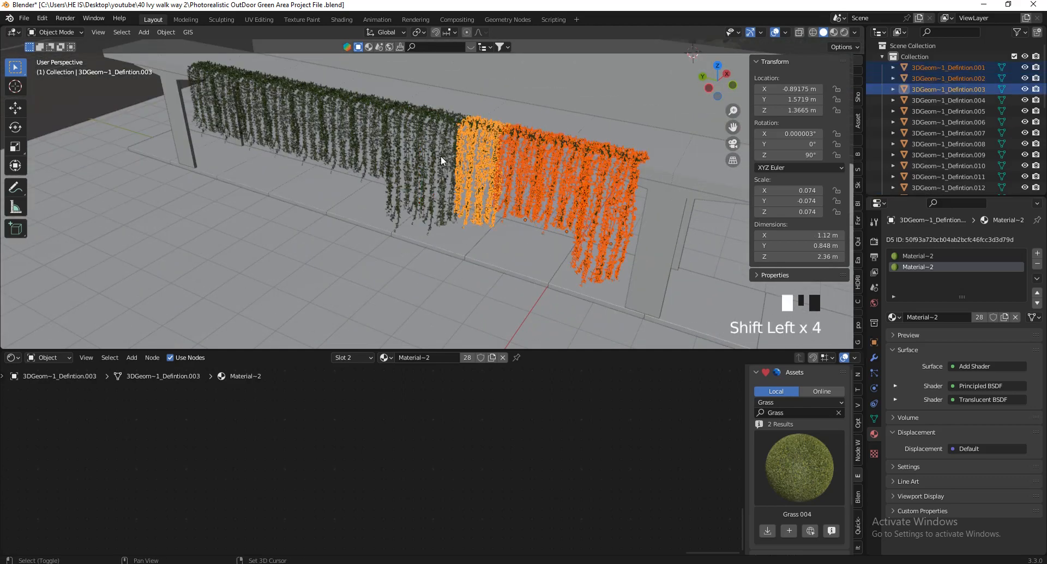
{"action": "left_click", "coordinate": [399, 139], "text": "shift"}
{"action": "left_click", "coordinate": [718, 66]}
{"action": "scroll", "coordinate": [464, 201], "scroll_direction": "down", "scroll_amount": 3}
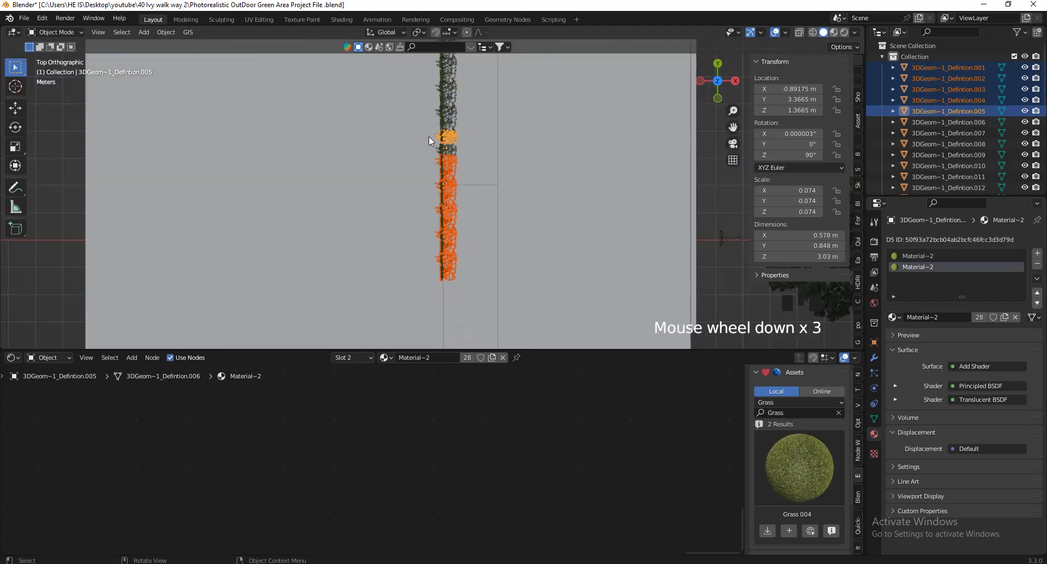
{"action": "scroll", "coordinate": [464, 200], "scroll_direction": "up", "scroll_amount": 2}
{"action": "key", "text": "alt+d"}
{"action": "left_click", "coordinate": [563, 182]}
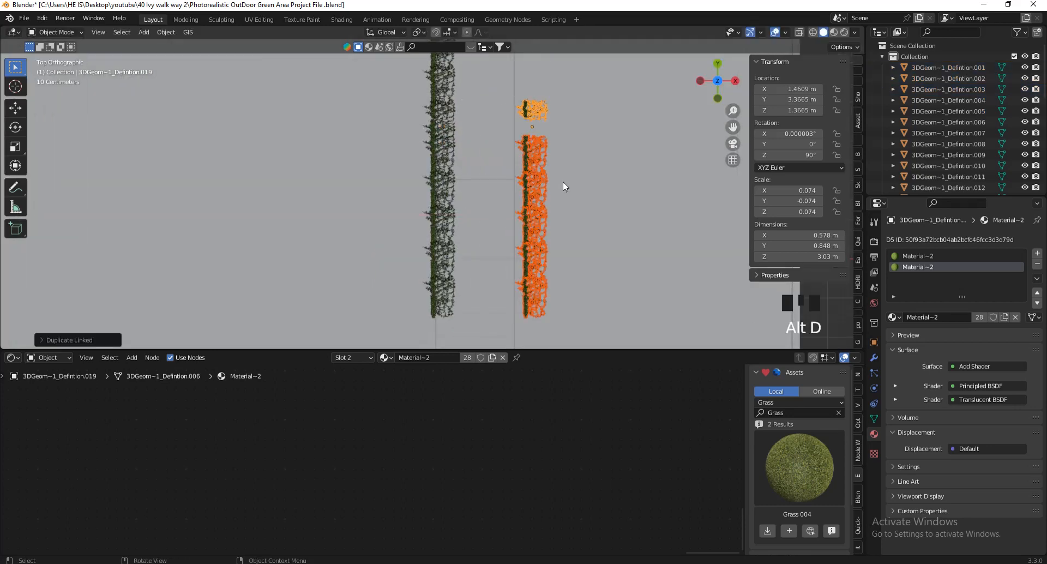
{"action": "type", "text": "r180"}
{"action": "key", "text": "Return"}
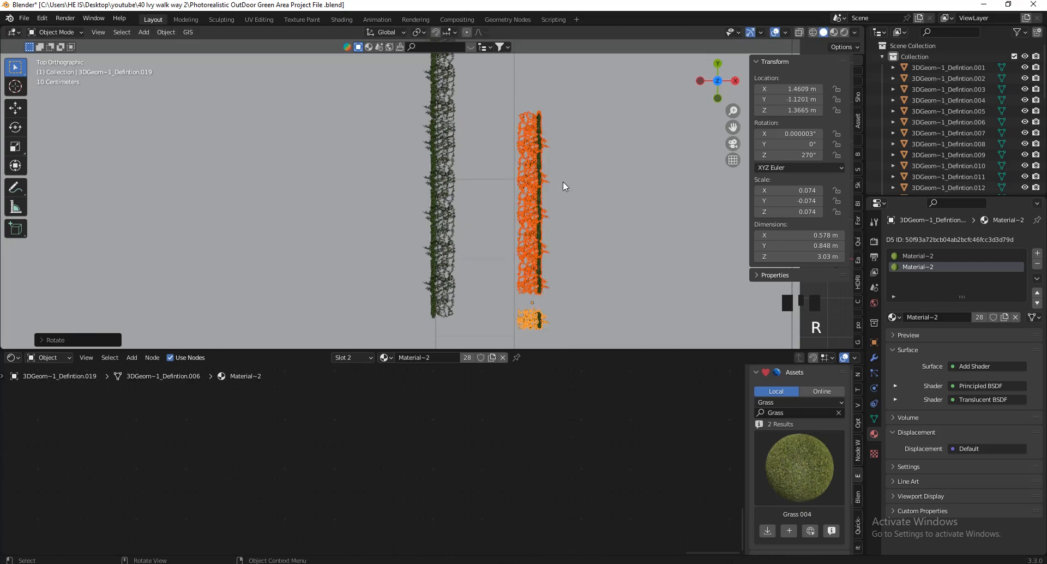
- Try placing the rotated ivy copies at X about 0.922 m, Y about -0.482 m along the roof's opposite edge and check them in perspective
{"action": "key", "text": "g"}
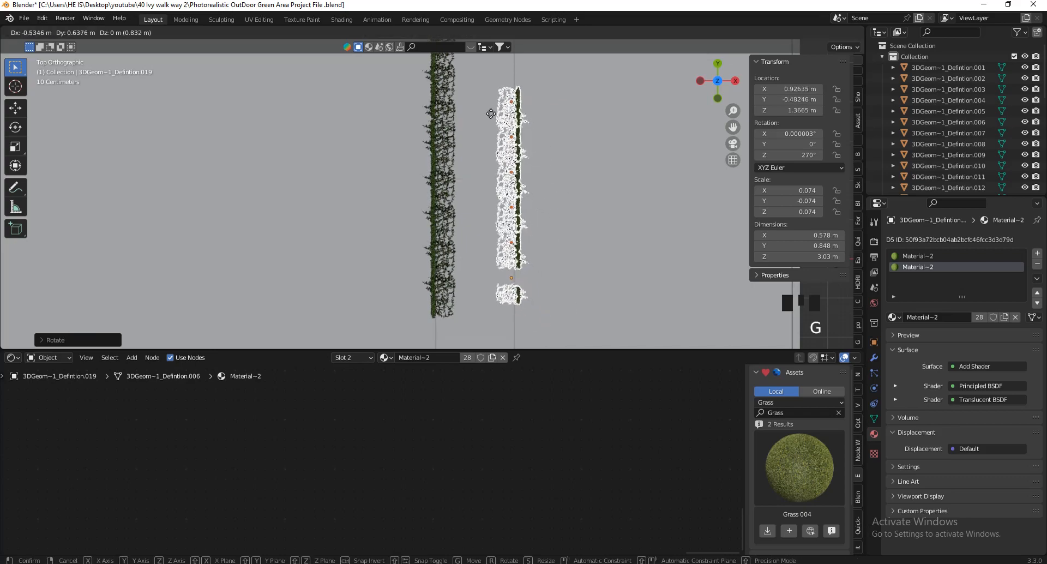
{"action": "left_click", "coordinate": [541, 161]}
{"action": "left_click_drag", "start_coordinate": [714, 73], "coordinate": [791, 268]}
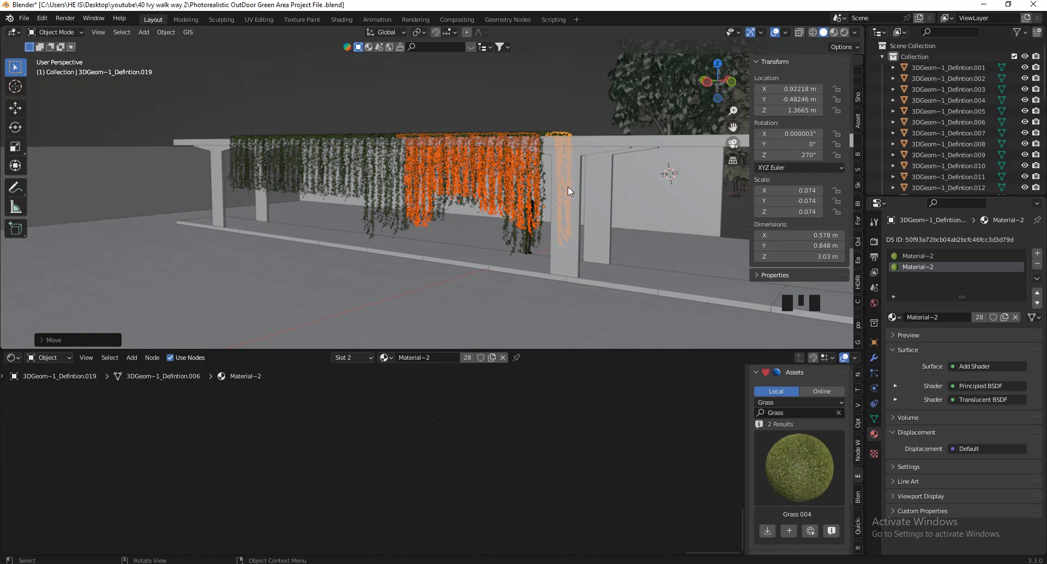
{"action": "left_click_drag", "start_coordinate": [700, 87], "coordinate": [715, 123]}
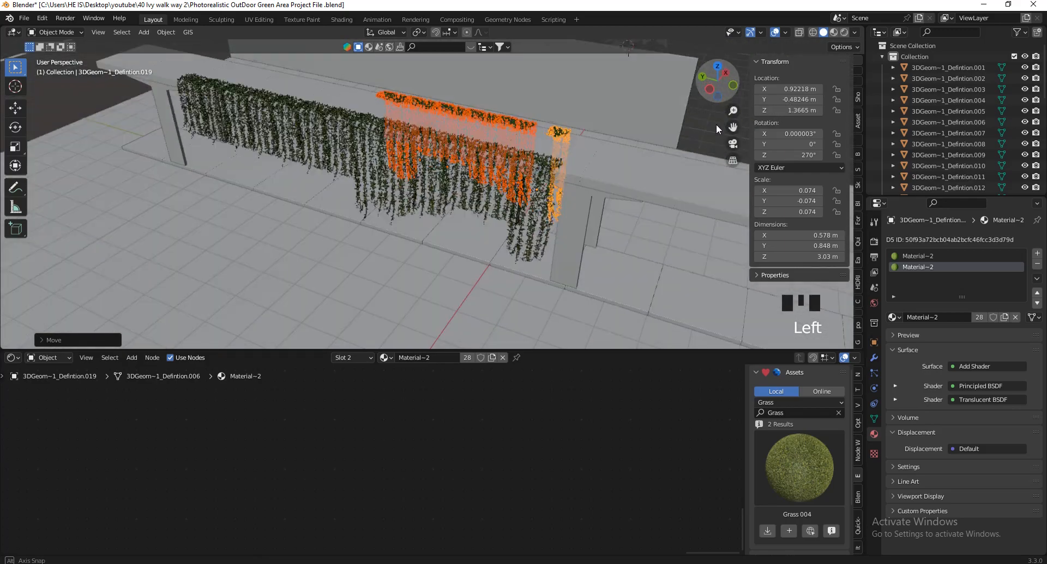
- Undo the last move of the rotated ivy copies
{"action": "scroll", "coordinate": [476, 226], "scroll_direction": "down", "scroll_amount": 2}
{"action": "scroll", "coordinate": [481, 225], "scroll_direction": "up", "scroll_amount": 2}
{"action": "key", "text": "ctrl+z"}
{"action": "key", "text": "ctrl+z"}
{"action": "key", "text": "ctrl+z"}
{"action": "key", "text": "ctrl+z"}
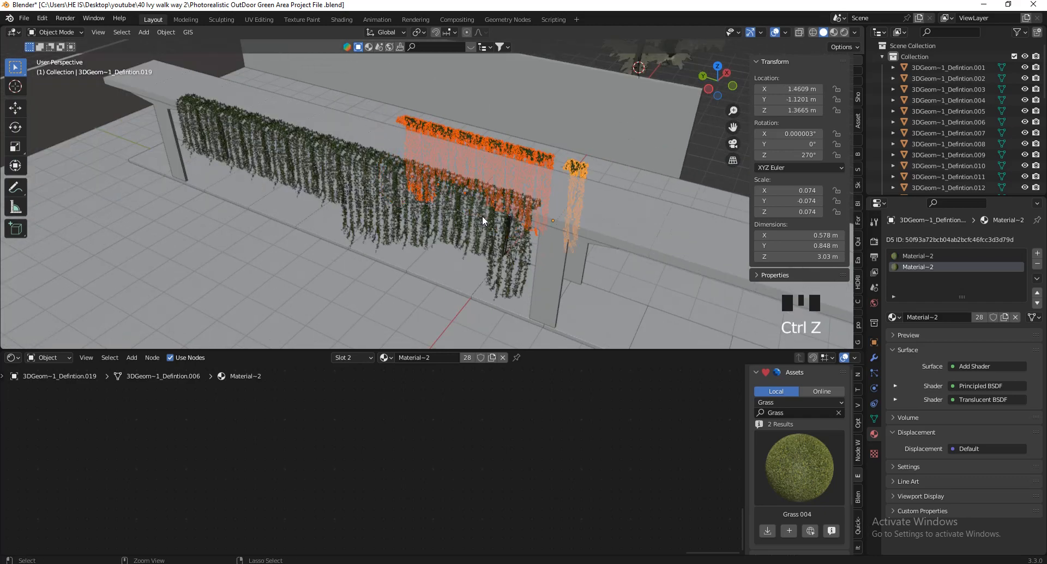
- Look over the ivy rows on both roof edges, the ground plane and the small source plants beyond the wall
{"action": "left_click_drag", "start_coordinate": [728, 64], "coordinate": [365, 214]}
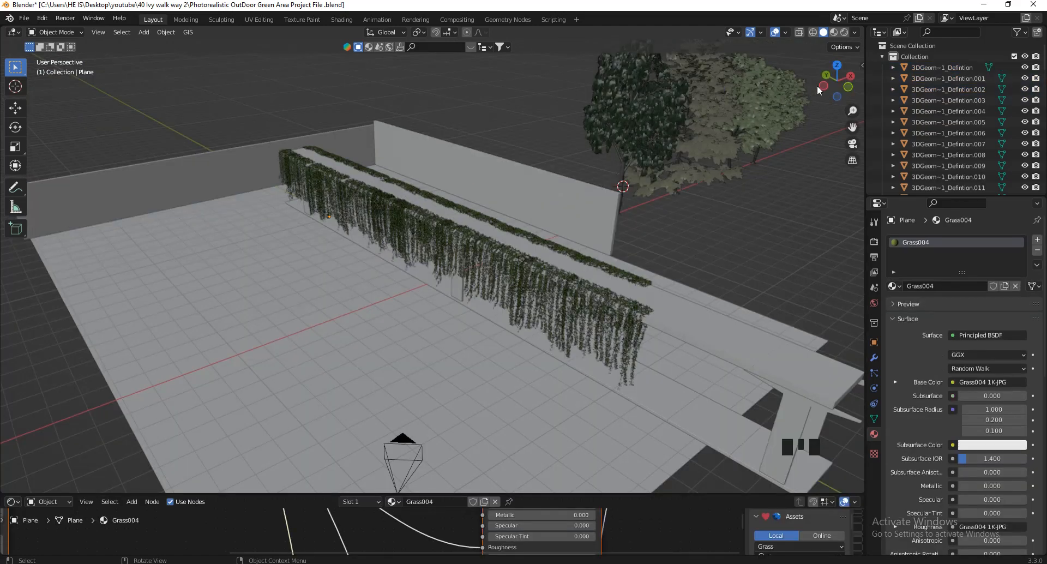
{"action": "left_click_drag", "start_coordinate": [818, 90], "coordinate": [475, 247]}
{"action": "left_click_drag", "start_coordinate": [823, 88], "coordinate": [797, 109]}
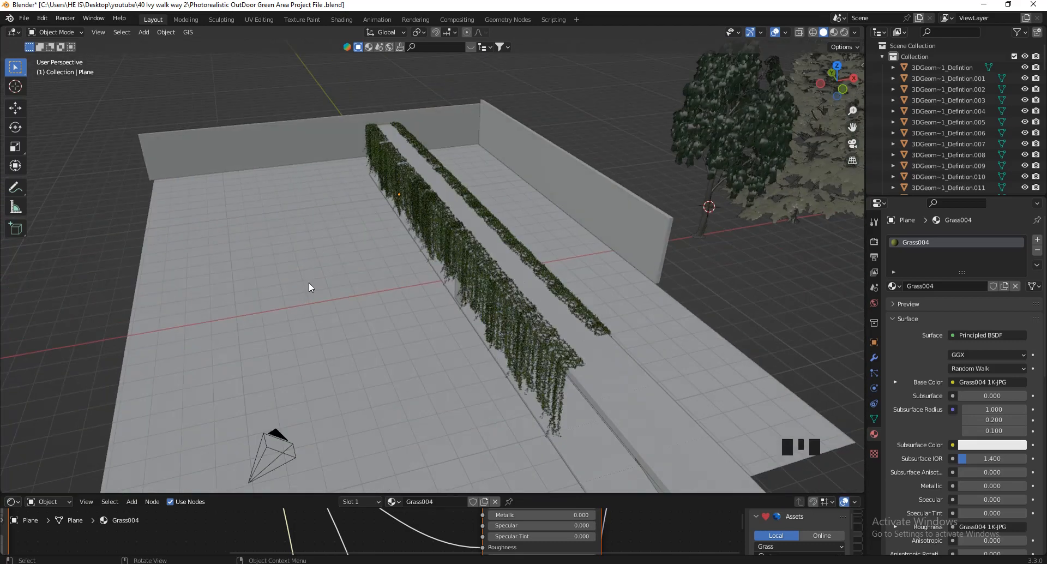
{"action": "left_click", "coordinate": [260, 240]}
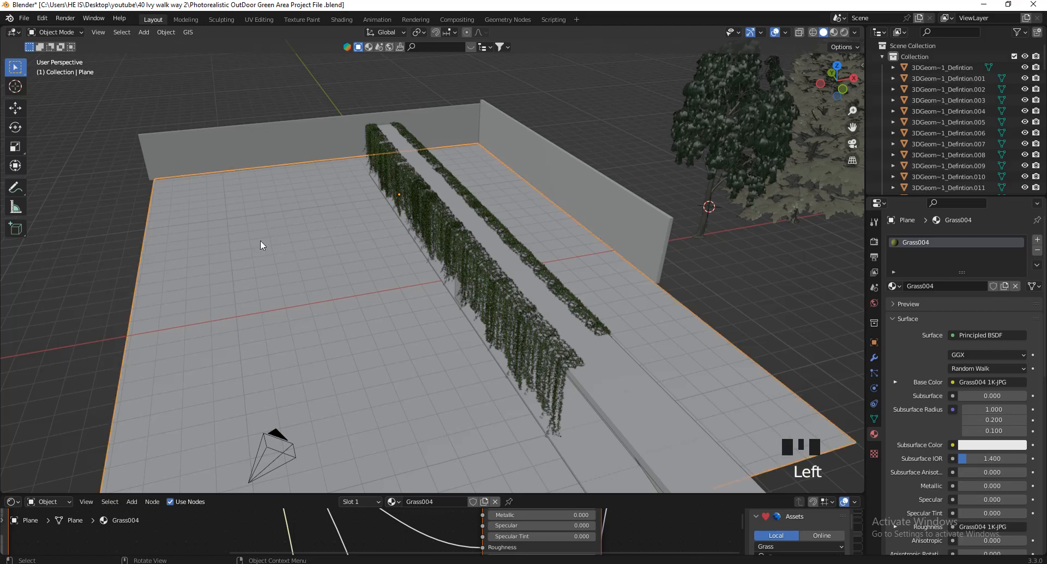
{"action": "scroll", "coordinate": [211, 241], "scroll_direction": "down", "scroll_amount": 2}
{"action": "scroll", "coordinate": [658, 276], "scroll_direction": "up", "scroll_amount": 2}
{"action": "left_click_drag", "start_coordinate": [853, 92], "coordinate": [648, 205]}
{"action": "scroll", "coordinate": [590, 225], "scroll_direction": "up", "scroll_amount": 4}
{"action": "scroll", "coordinate": [421, 219], "scroll_direction": "up", "scroll_amount": 11}
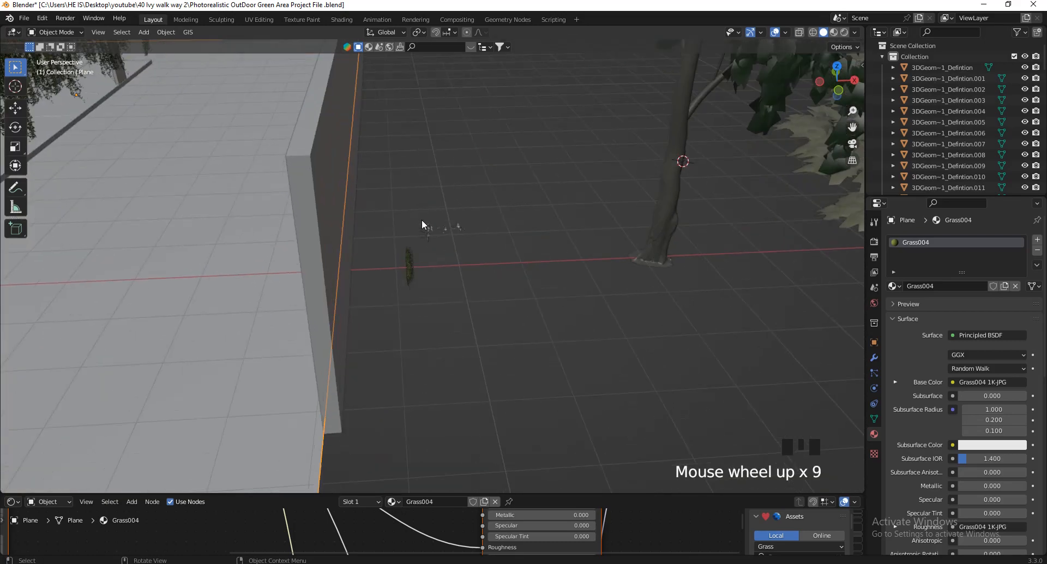
- In front view, raise the AM124_126_v3 grass clump along Z to the height of the small sorrel shrubs beside it
{"action": "left_click", "coordinate": [421, 277]}
{"action": "left_click_drag", "start_coordinate": [549, 176], "coordinate": [436, 239]}
{"action": "left_click", "coordinate": [458, 225]}
{"action": "left_click", "coordinate": [839, 90]}
{"action": "scroll", "coordinate": [490, 210], "scroll_direction": "down", "scroll_amount": 11}
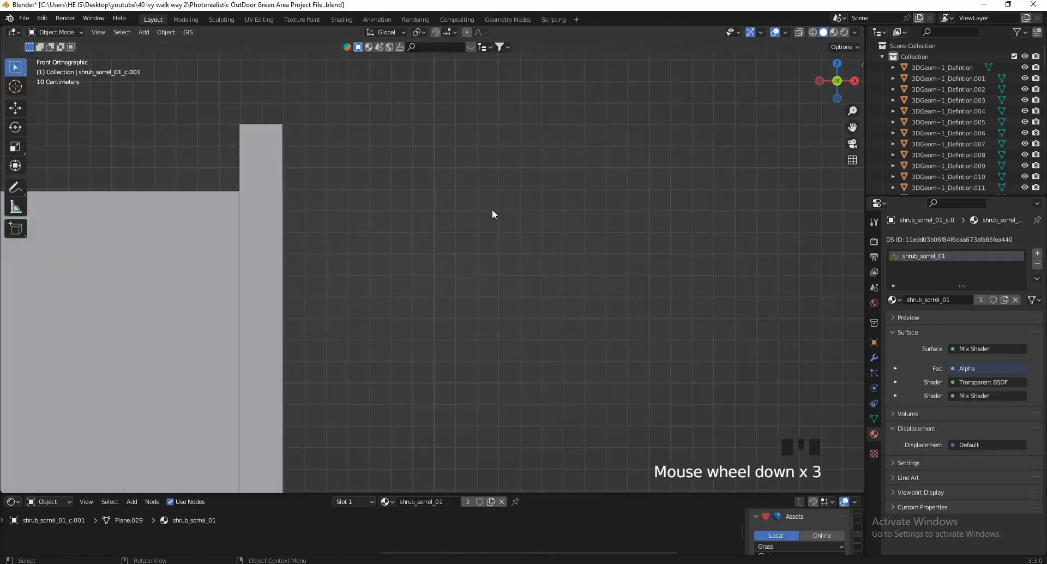
{"action": "scroll", "coordinate": [477, 244], "scroll_direction": "up", "scroll_amount": 7}
{"action": "scroll", "coordinate": [450, 270], "scroll_direction": "up", "scroll_amount": 2}
{"action": "left_click", "coordinate": [450, 268]}
{"action": "scroll", "coordinate": [454, 256], "scroll_direction": "up", "scroll_amount": 1}
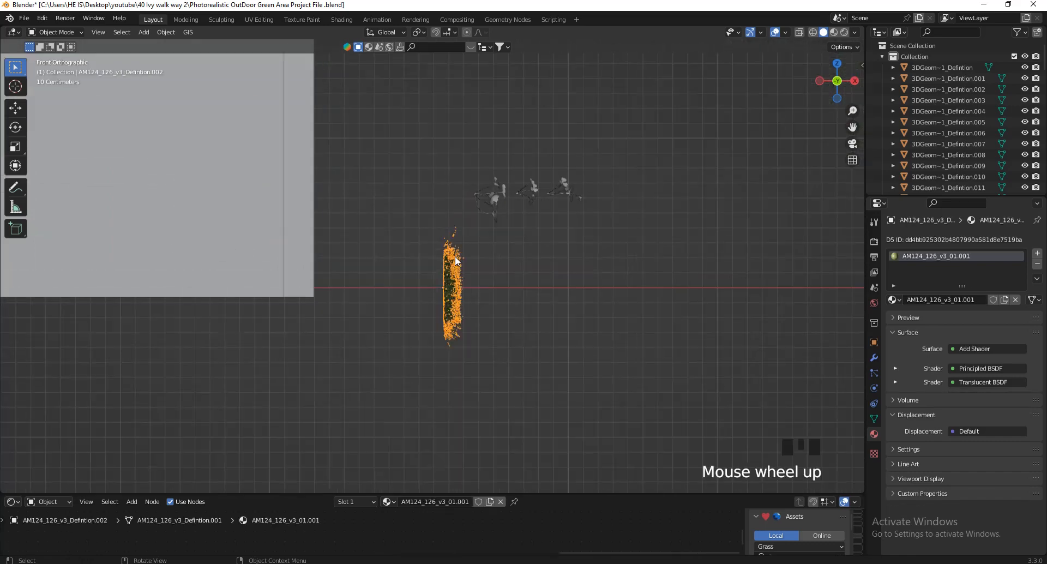
{"action": "key", "text": "g"}
{"action": "key", "text": "z"}
{"action": "left_click", "coordinate": [462, 158]}
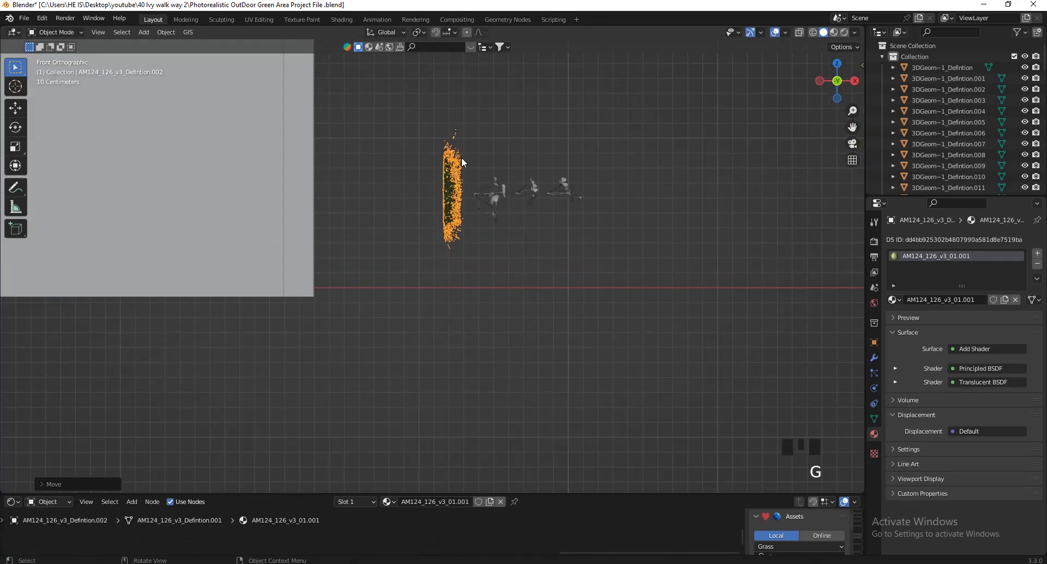
- Check the raised grass clump against the neighbouring sorrel shrubs up close in front view
{"action": "scroll", "coordinate": [518, 166], "scroll_direction": "up", "scroll_amount": 4}
{"action": "left_click_drag", "start_coordinate": [682, 164], "coordinate": [448, 268]}
{"action": "left_click", "coordinate": [609, 128]}
{"action": "left_click", "coordinate": [396, 223]}
{"action": "scroll", "coordinate": [529, 248], "scroll_direction": "down", "scroll_amount": 4}
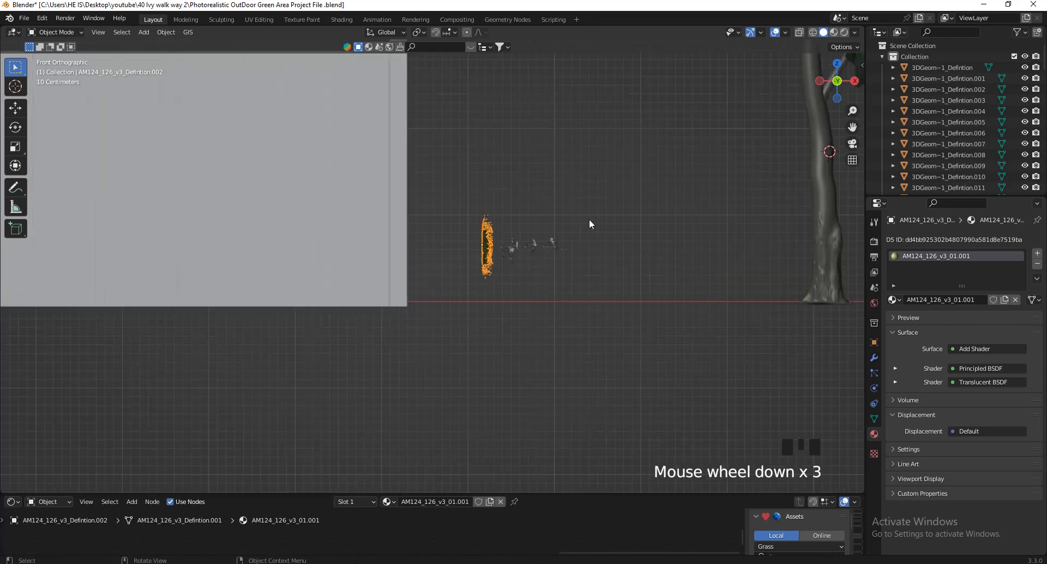
- Add a particle system to the ground plane
{"action": "left_click_drag", "start_coordinate": [835, 87], "coordinate": [790, 112]}
{"action": "scroll", "coordinate": [586, 157], "scroll_direction": "down", "scroll_amount": 5}
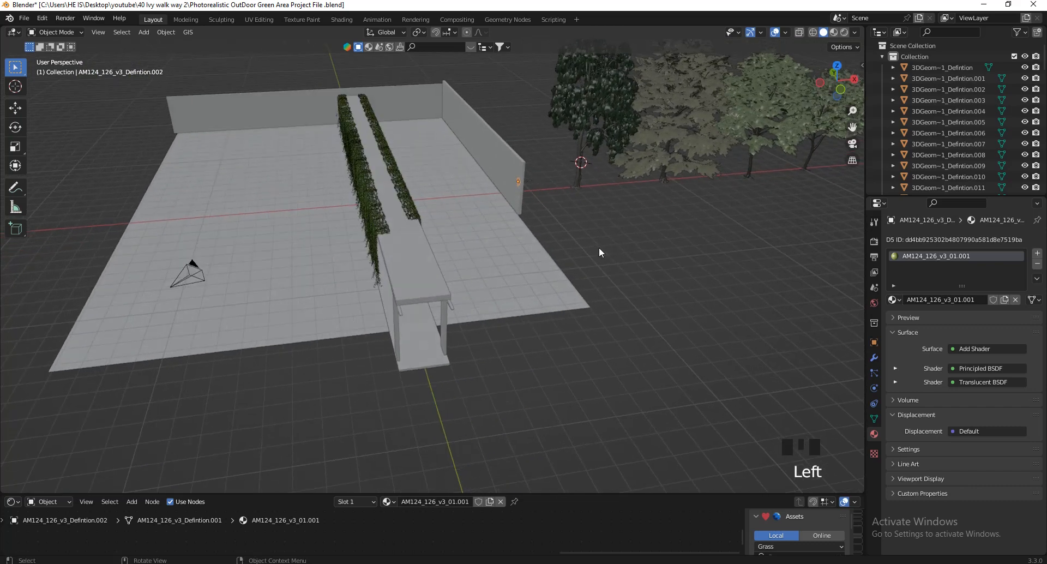
{"action": "left_click", "coordinate": [538, 286]}
{"action": "left_click", "coordinate": [873, 373]}
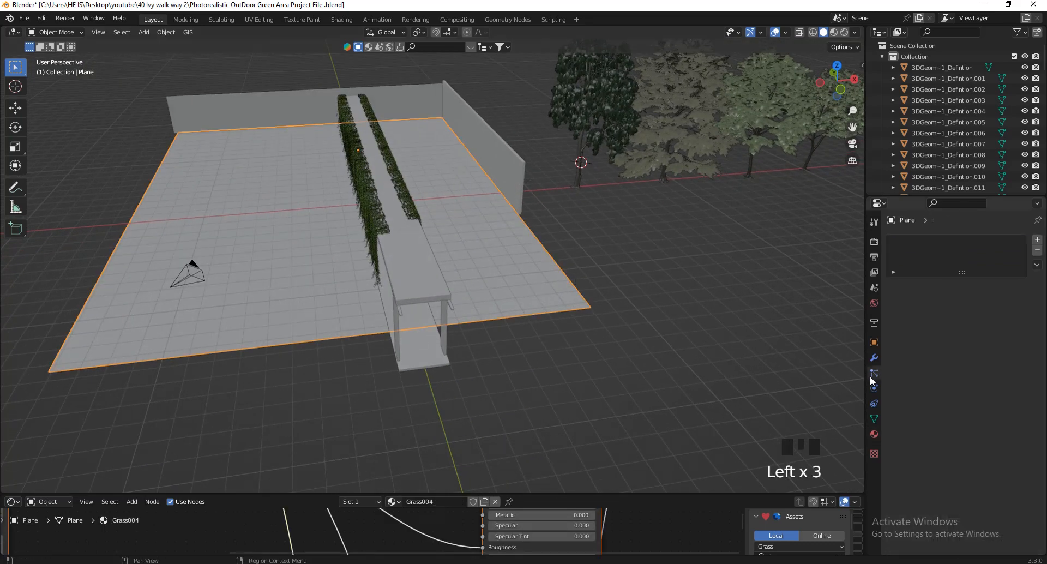
{"action": "left_click", "coordinate": [1037, 239]}
- Move the grass clump beyond the wall into a new collection named "Grass 1"
{"action": "scroll", "coordinate": [656, 191], "scroll_direction": "up", "scroll_amount": 5}
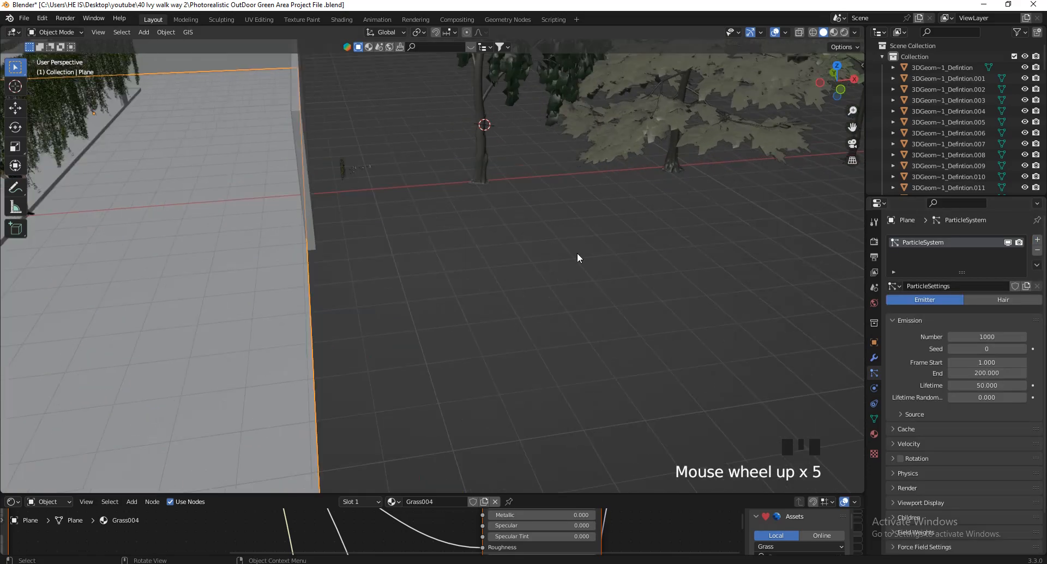
{"action": "scroll", "coordinate": [460, 186], "scroll_direction": "down", "scroll_amount": 2}
{"action": "scroll", "coordinate": [396, 185], "scroll_direction": "up", "scroll_amount": 12}
{"action": "left_click", "coordinate": [374, 250]}
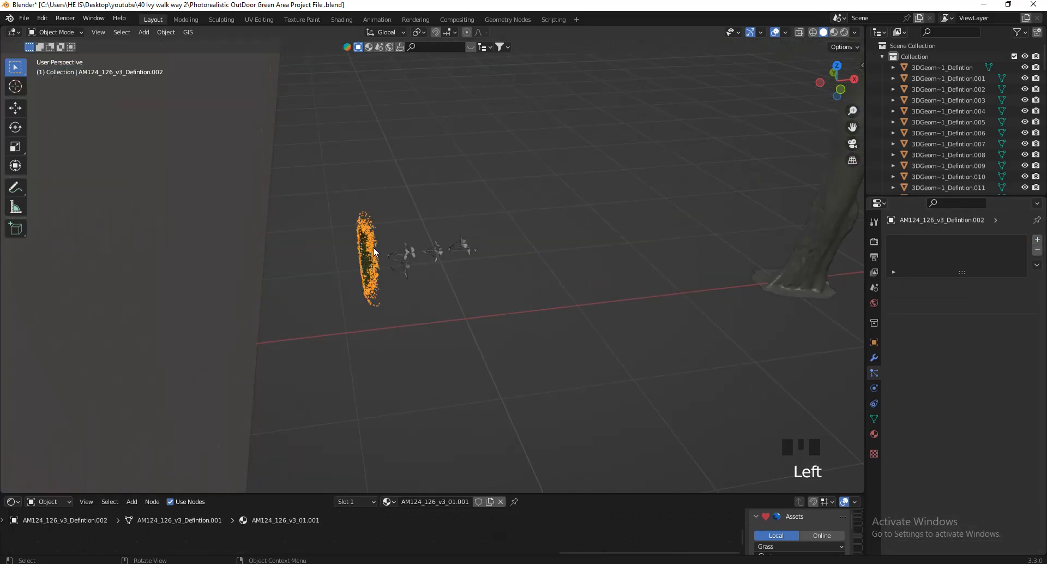
{"action": "key", "text": "m"}
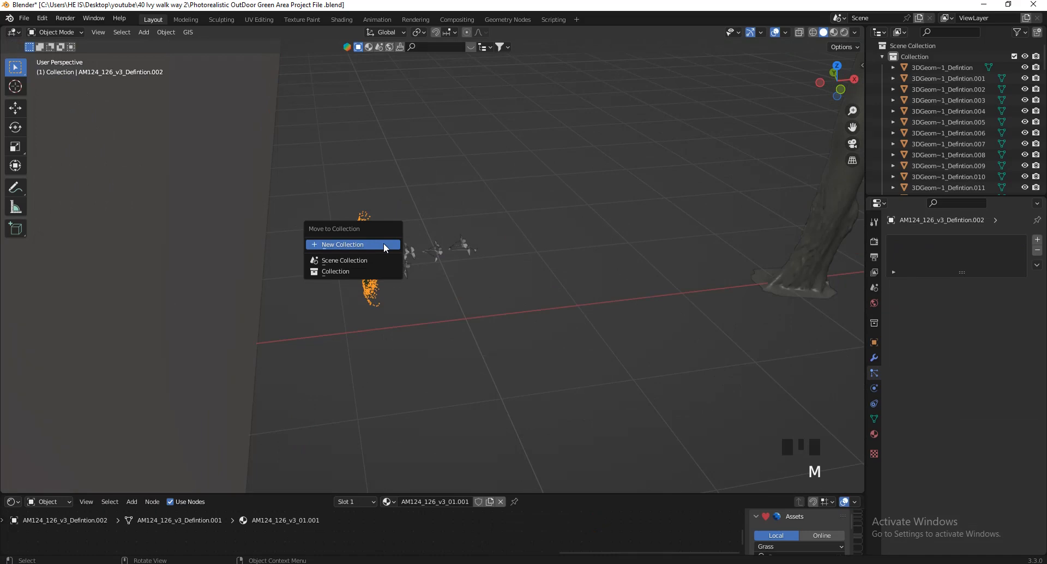
{"action": "left_click", "coordinate": [384, 243]}
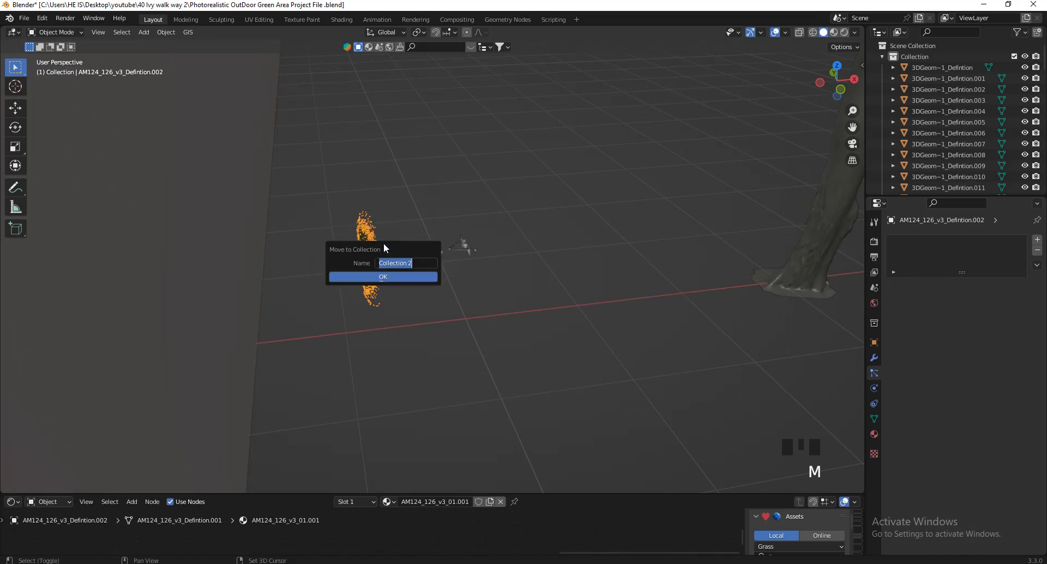
{"action": "type", "text": "Grass 1"}
{"action": "left_click", "coordinate": [368, 275]}
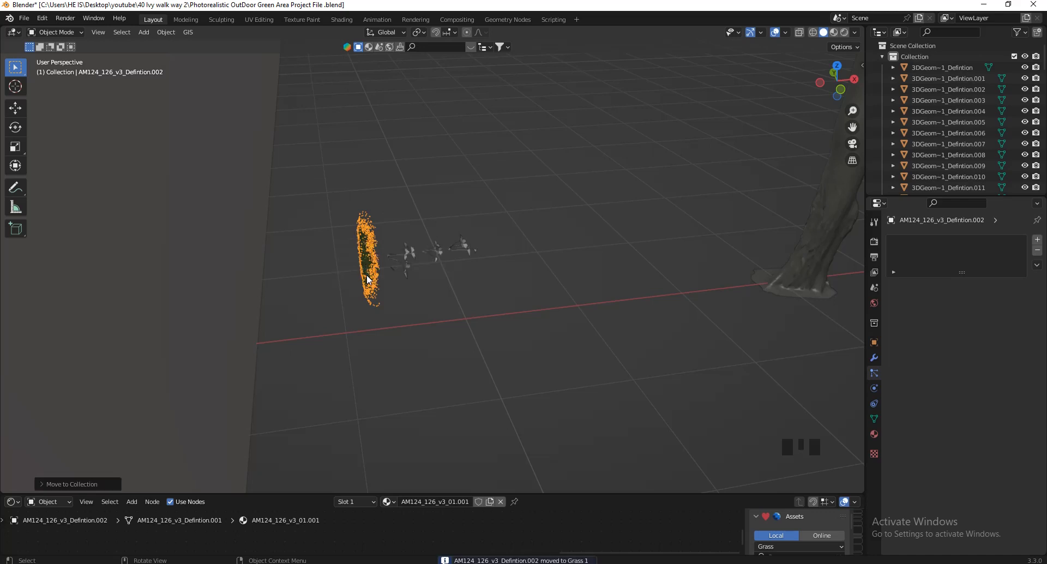
- Move the three small sorrel shrubs into a new collection named "Weeds 1"
{"action": "left_click_drag", "start_coordinate": [476, 234], "coordinate": [400, 273]}
{"action": "key", "text": "m"}
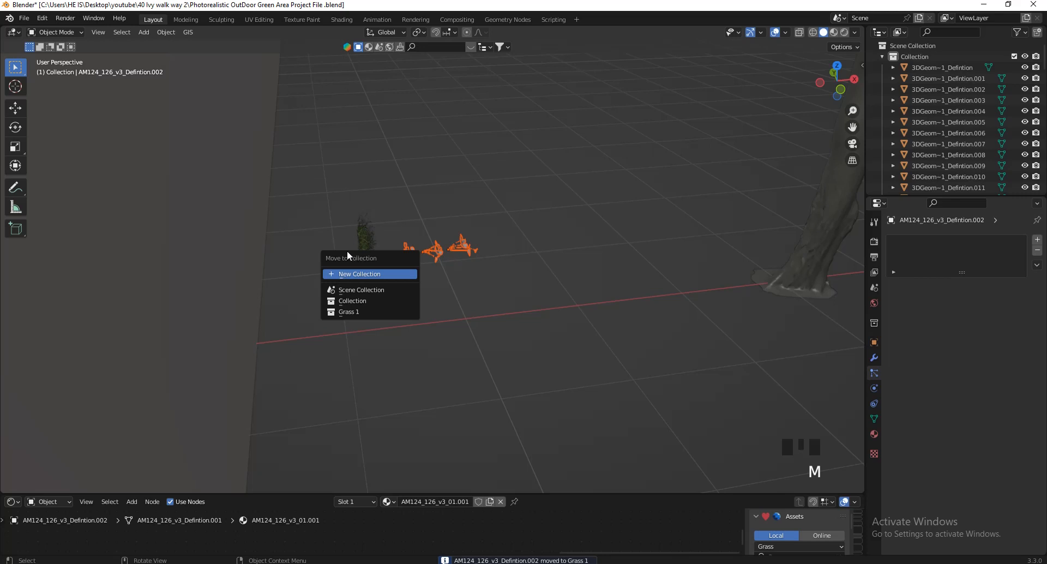
{"action": "left_click", "coordinate": [378, 274]}
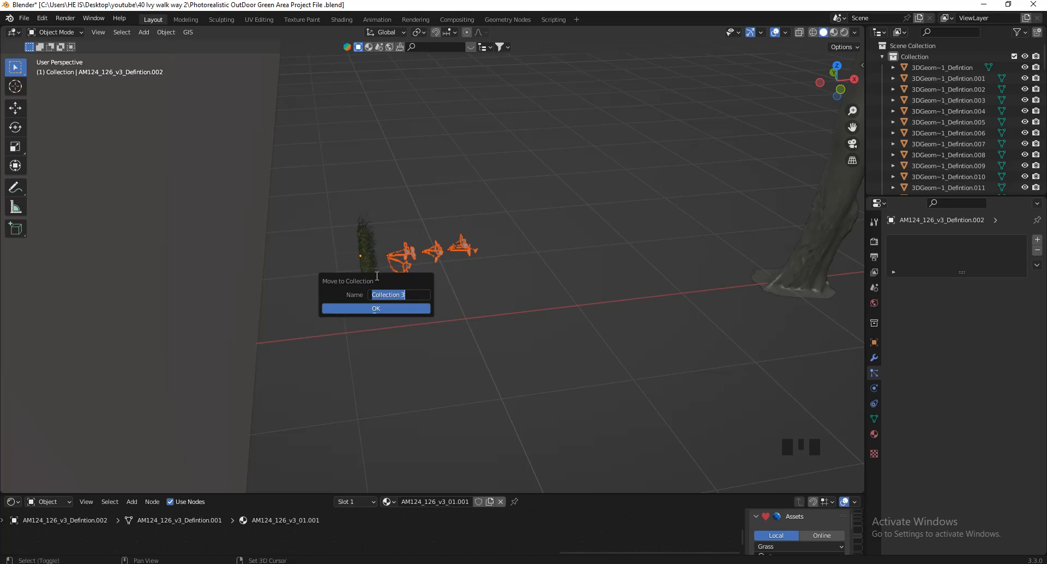
{"action": "type", "text": "Weeds 1"}
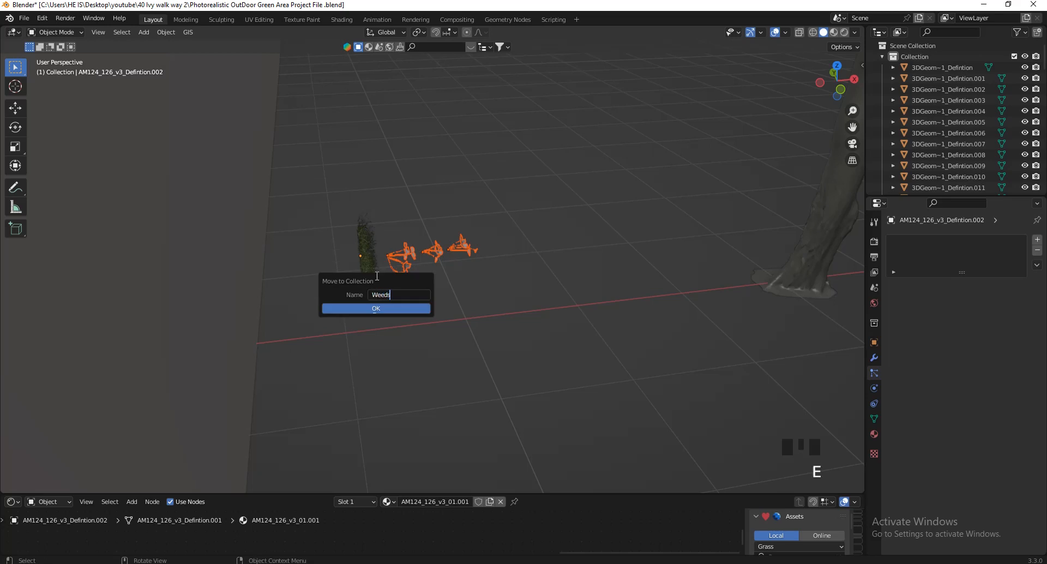
{"action": "left_click", "coordinate": [393, 306]}
- Reselect the ground plane and save the project file
{"action": "scroll", "coordinate": [466, 267], "scroll_direction": "down", "scroll_amount": 4}
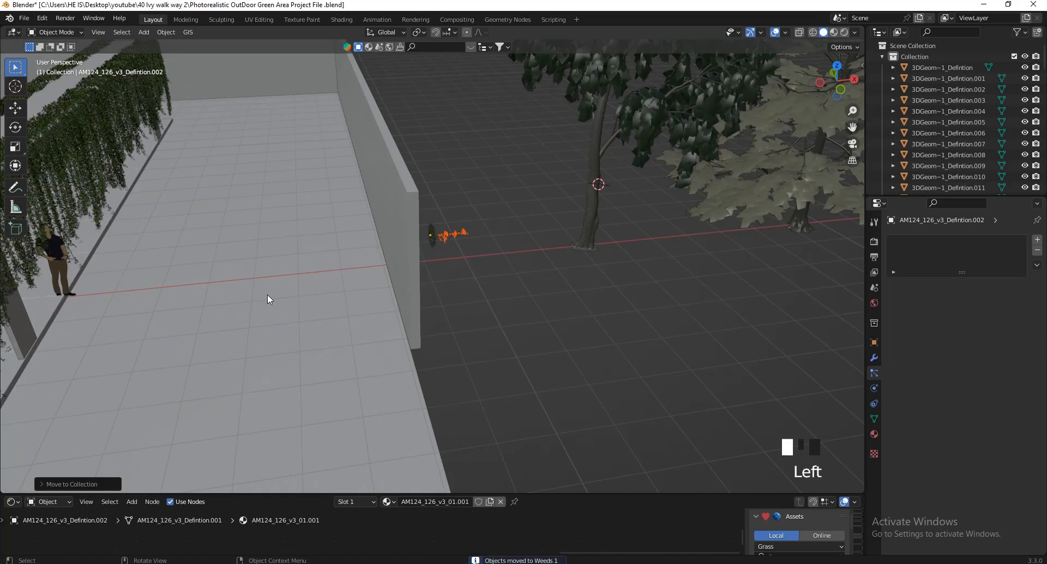
{"action": "left_click", "coordinate": [267, 299]}
{"action": "scroll", "coordinate": [494, 213], "scroll_direction": "down", "scroll_amount": 3}
{"action": "scroll", "coordinate": [603, 243], "scroll_direction": "down", "scroll_amount": 1}
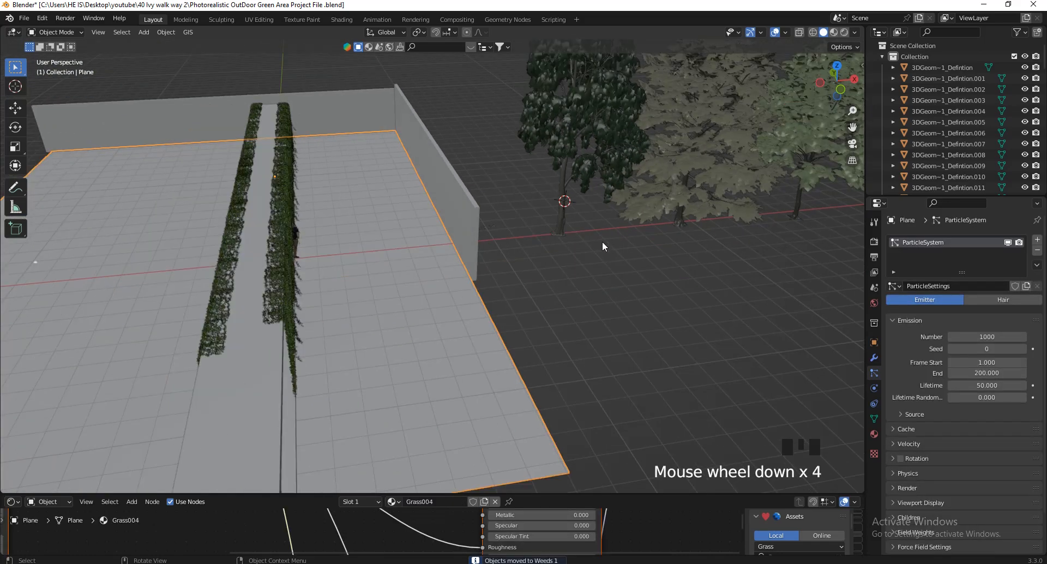
{"action": "scroll", "coordinate": [574, 267], "scroll_direction": "down", "scroll_amount": 2}
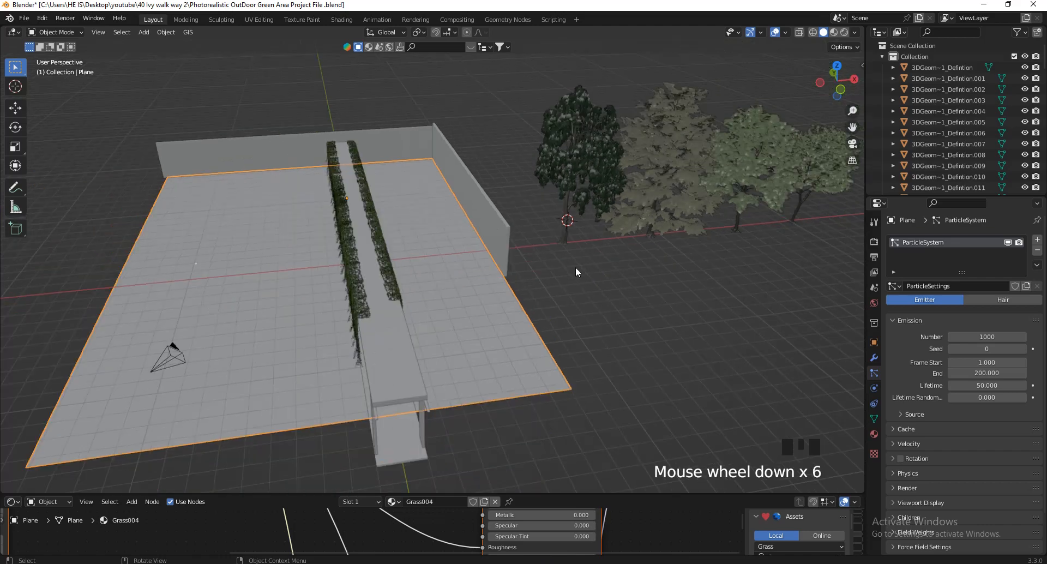
{"action": "mouse_move", "coordinate": [854, 96]}
{"action": "left_mouse_down"}
{"action": "mouse_move", "coordinate": [840, 97]}
{"action": "mouse_move", "coordinate": [855, 96]}
{"action": "left_mouse_up"}
{"action": "key", "text": "ctrl+s"}
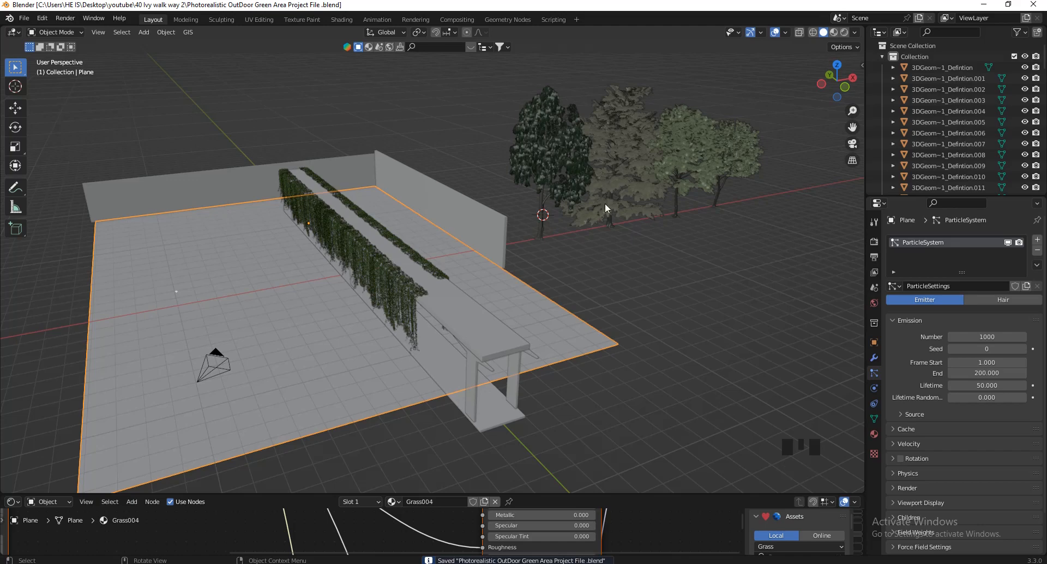
- Change the ground plane's particle system to Hair and enable its Advanced options
{"action": "mouse_move", "coordinate": [837, 85]}
{"action": "left_mouse_down"}
{"action": "mouse_move", "coordinate": [797, 87]}
{"action": "mouse_move", "coordinate": [838, 89]}
{"action": "left_mouse_up"}
{"action": "scroll", "coordinate": [510, 224], "scroll_direction": "up", "scroll_amount": 7}
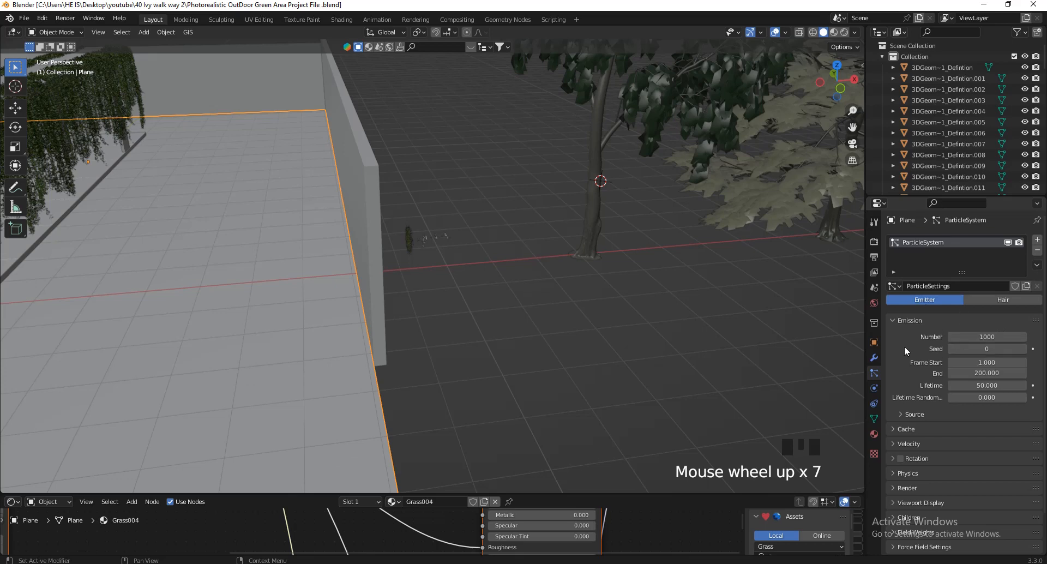
{"action": "left_click", "coordinate": [1000, 298]}
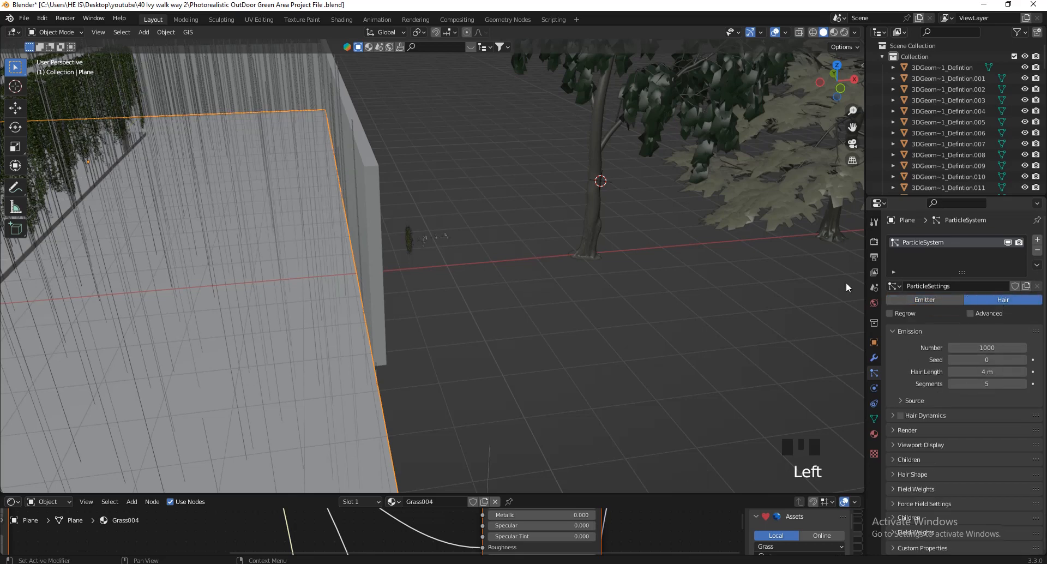
{"action": "left_click", "coordinate": [970, 314]}
{"action": "scroll", "coordinate": [963, 388], "scroll_direction": "down", "scroll_amount": 4}
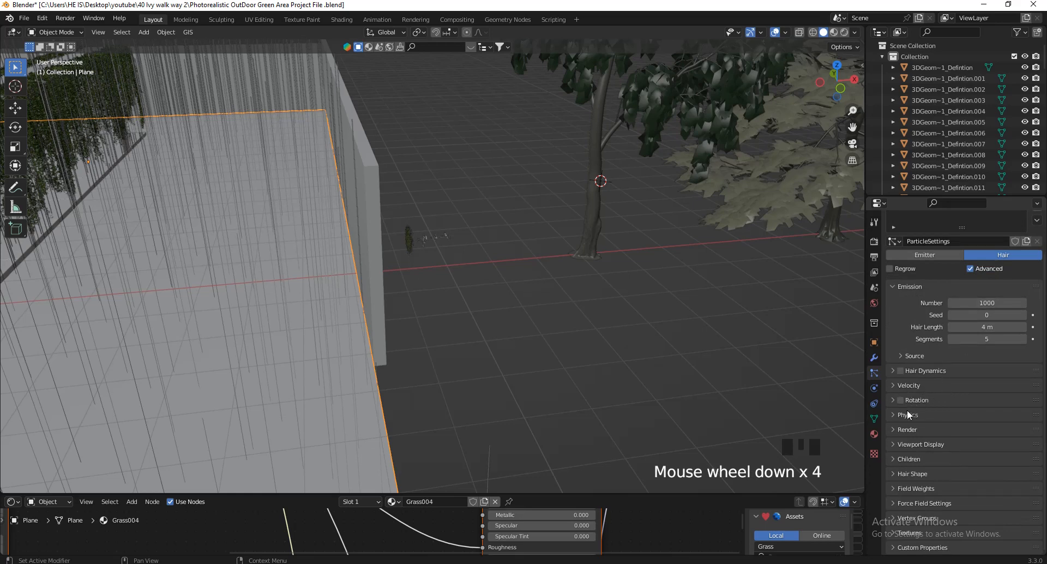
- Render the ground's hair particles as a collection, using Grass 1 as the instance collection, and inspect the scattered clumps
{"action": "left_click", "coordinate": [910, 428]}
{"action": "scroll", "coordinate": [914, 398], "scroll_direction": "down", "scroll_amount": 3}
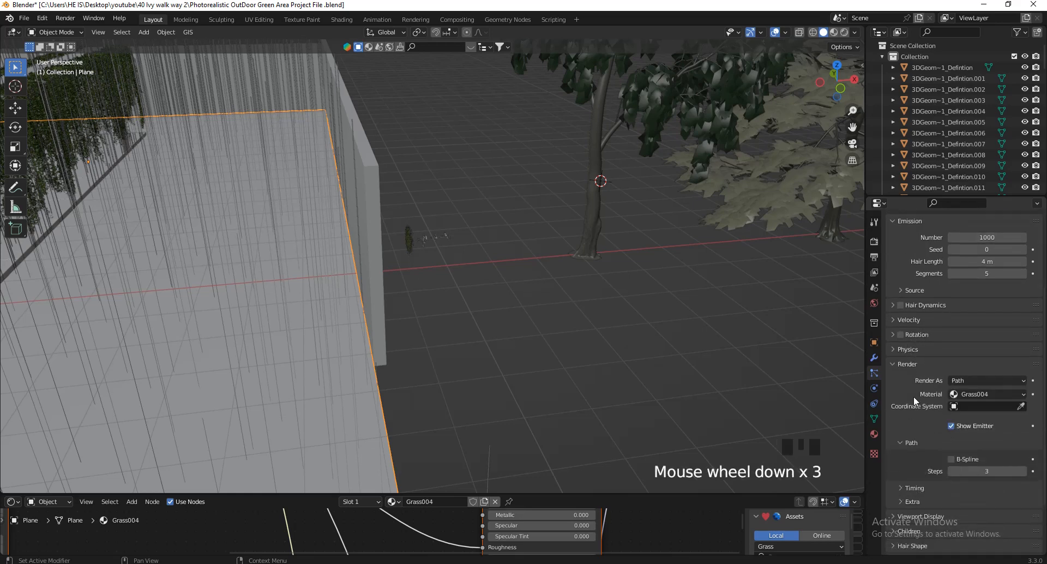
{"action": "left_click", "coordinate": [984, 382]}
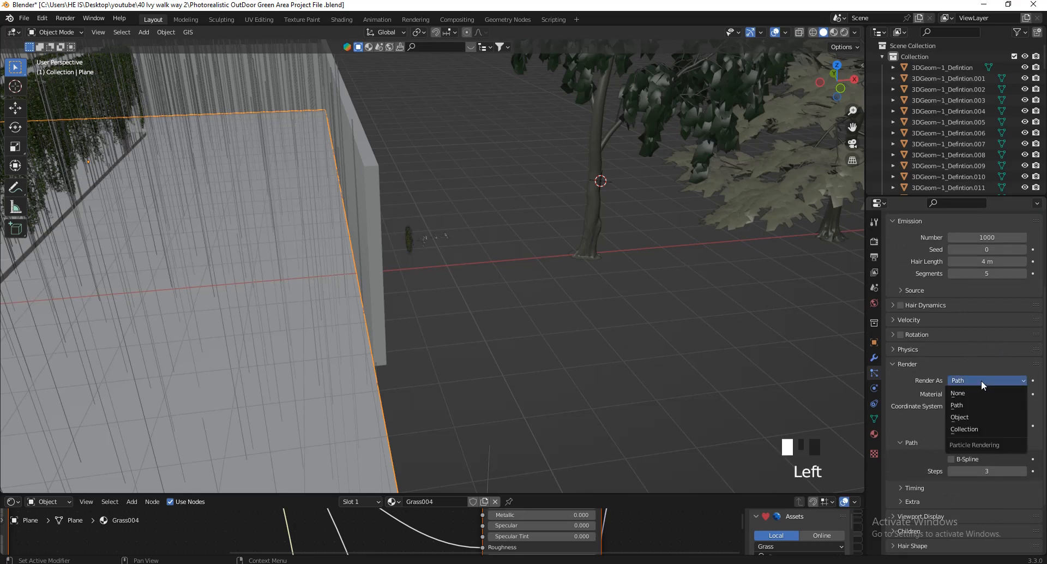
{"action": "left_click", "coordinate": [974, 429]}
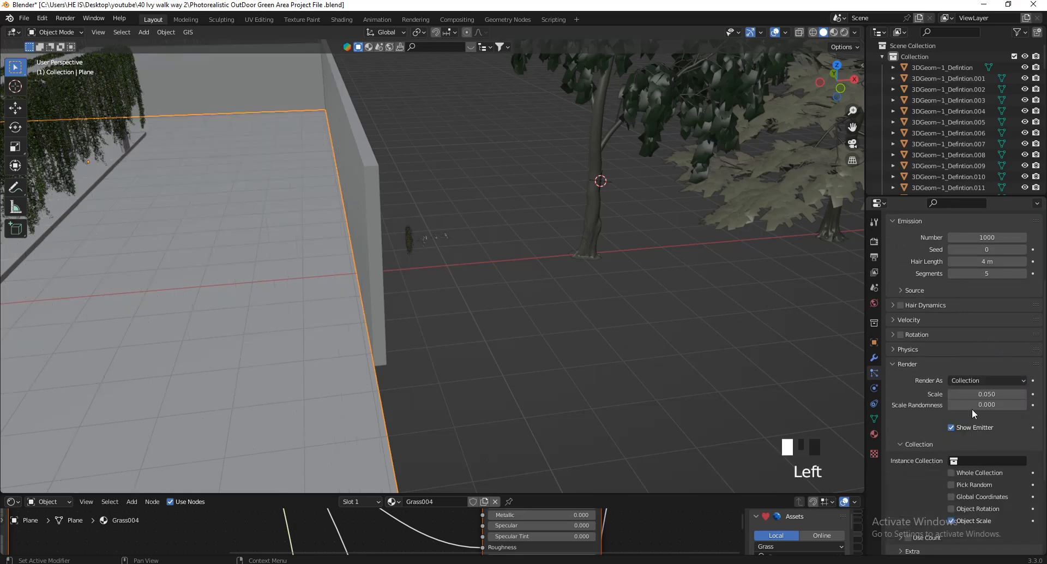
{"action": "scroll", "coordinate": [999, 421], "scroll_direction": "down", "scroll_amount": 2}
{"action": "left_click", "coordinate": [975, 415]}
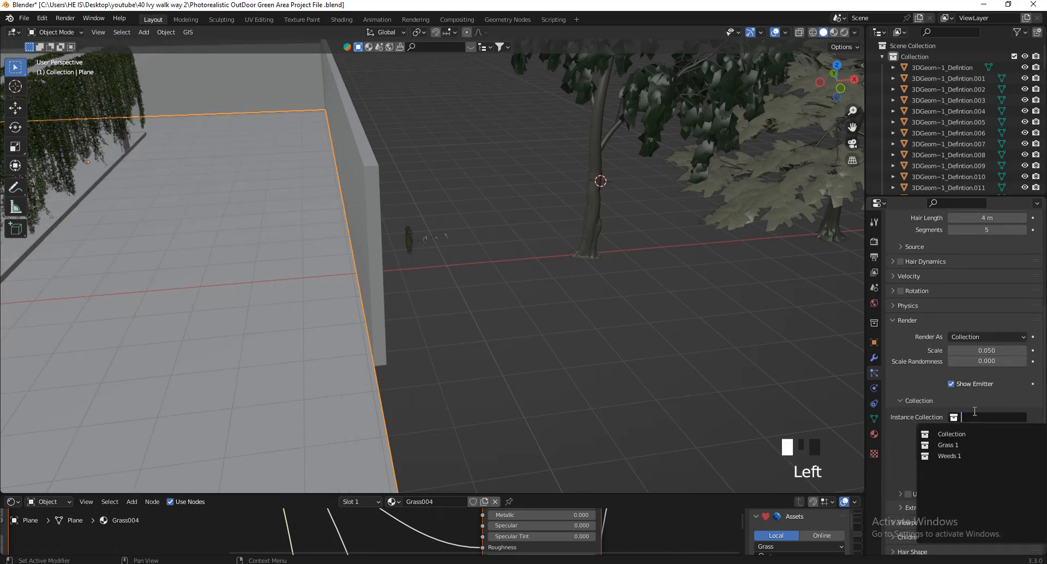
{"action": "left_click", "coordinate": [948, 444]}
{"action": "scroll", "coordinate": [654, 210], "scroll_direction": "down", "scroll_amount": 1}
{"action": "scroll", "coordinate": [655, 210], "scroll_direction": "down", "scroll_amount": 1}
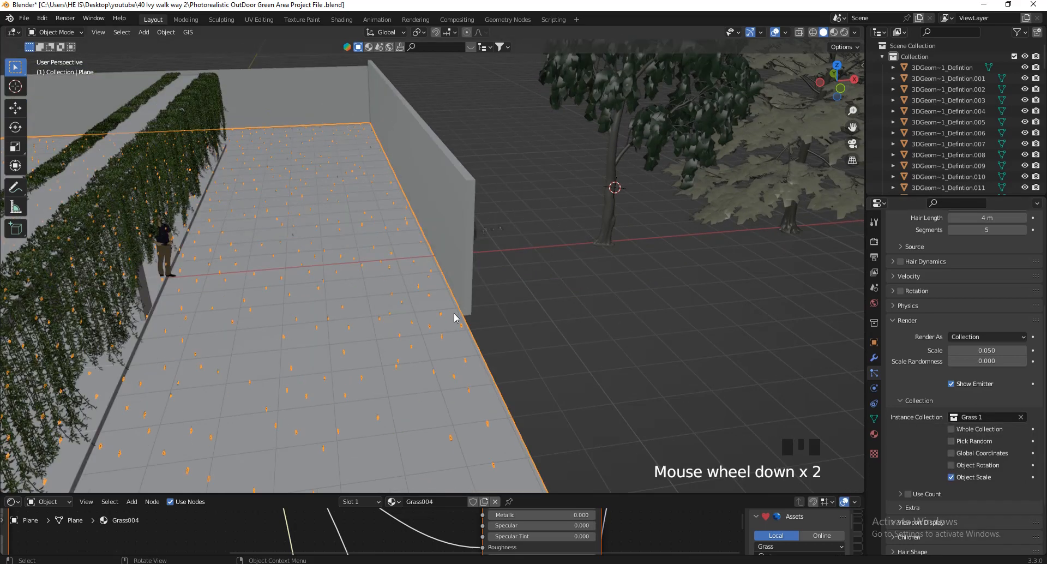
{"action": "scroll", "coordinate": [455, 319], "scroll_direction": "up", "scroll_amount": 12}
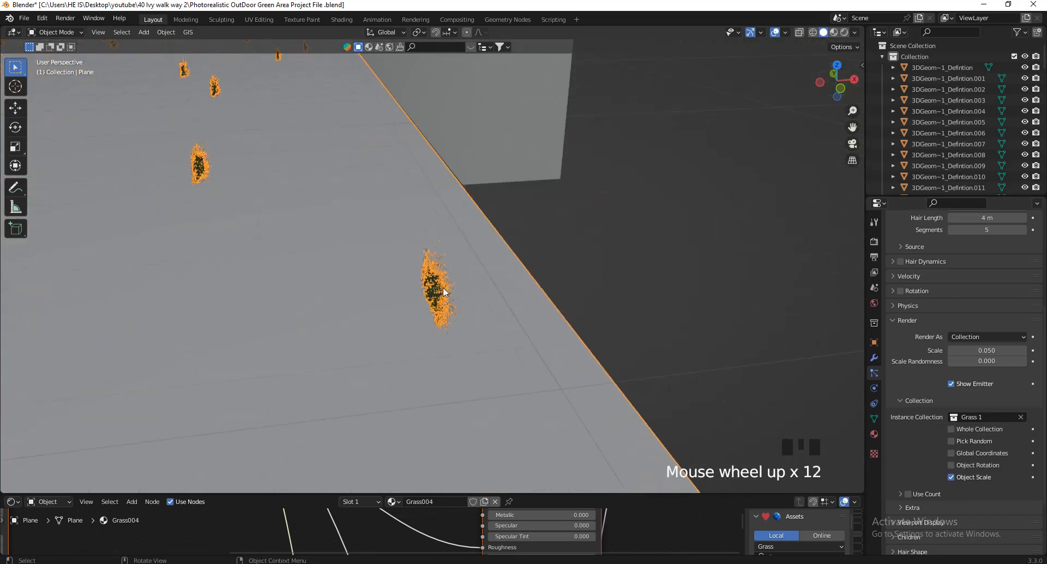
- Try setting the source grass clump's Y rotation to 0° and check the scattered instances on the ground
{"action": "scroll", "coordinate": [443, 287], "scroll_direction": "down", "scroll_amount": 6}
{"action": "scroll", "coordinate": [481, 125], "scroll_direction": "up", "scroll_amount": 4}
{"action": "left_click", "coordinate": [411, 109]}
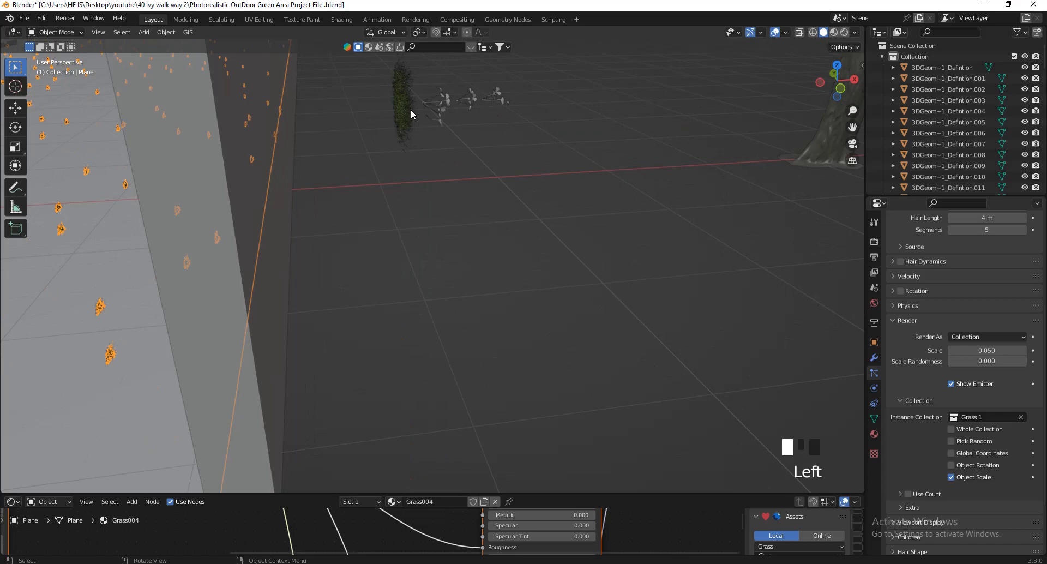
{"action": "scroll", "coordinate": [417, 117], "scroll_direction": "up", "scroll_amount": 7}
{"action": "key", "text": "r"}
{"action": "key", "text": "n"}
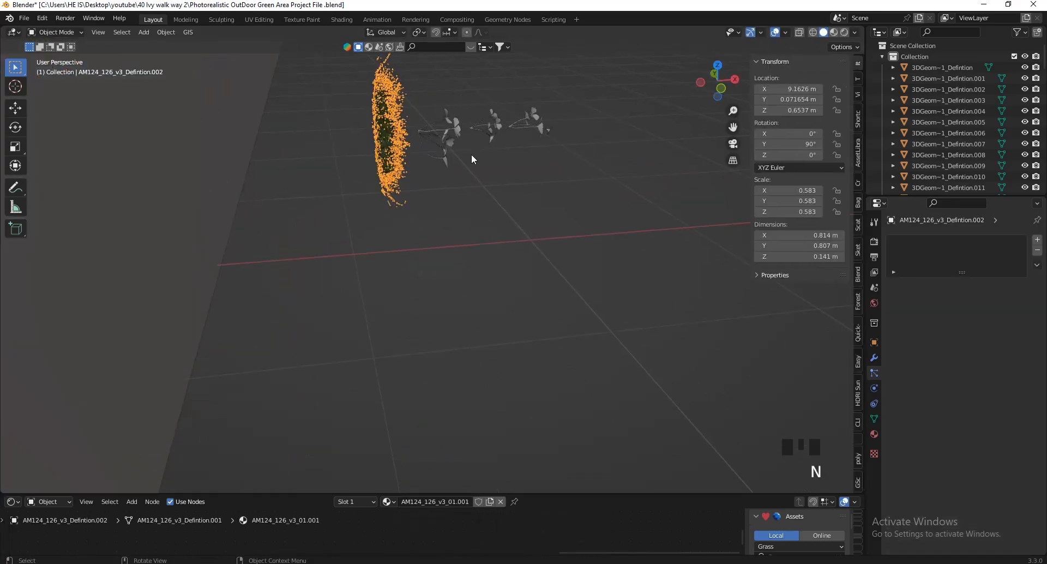
{"action": "double_click", "coordinate": [790, 144]}
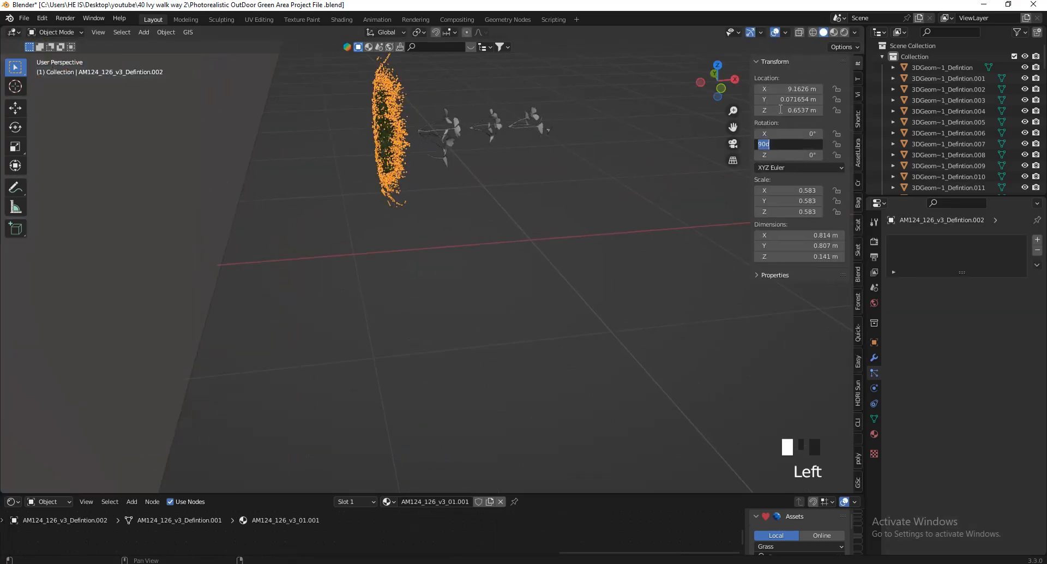
{"action": "type", "text": "0"}
{"action": "key", "text": "Return"}
{"action": "scroll", "coordinate": [544, 165], "scroll_direction": "down", "scroll_amount": 11}
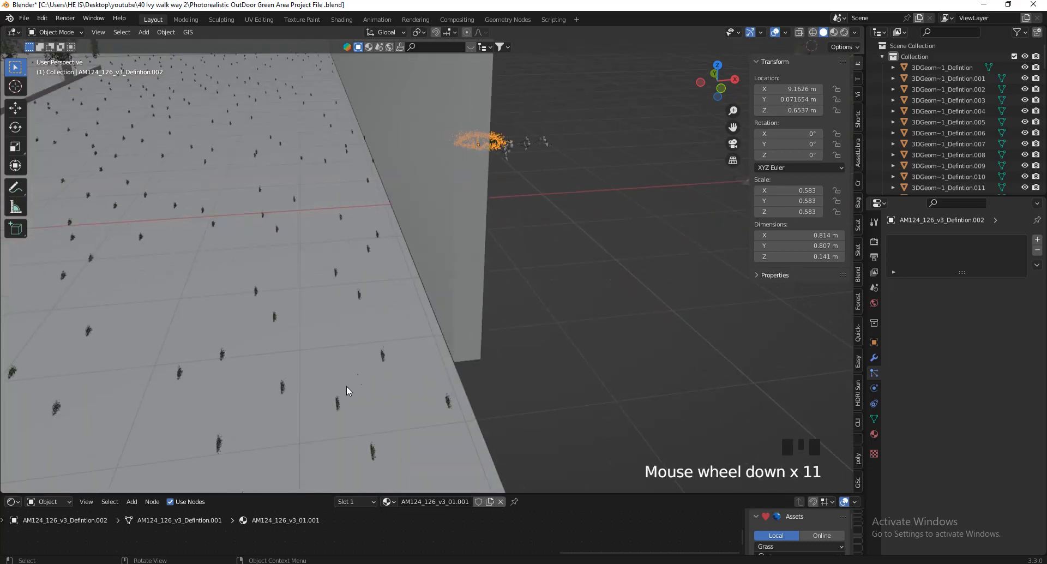
- Undo the grass clump's rotation change and its selection, returning to the ground plane
{"action": "scroll", "coordinate": [393, 344], "scroll_direction": "up", "scroll_amount": 3}
{"action": "key", "text": "ctrl+z"}
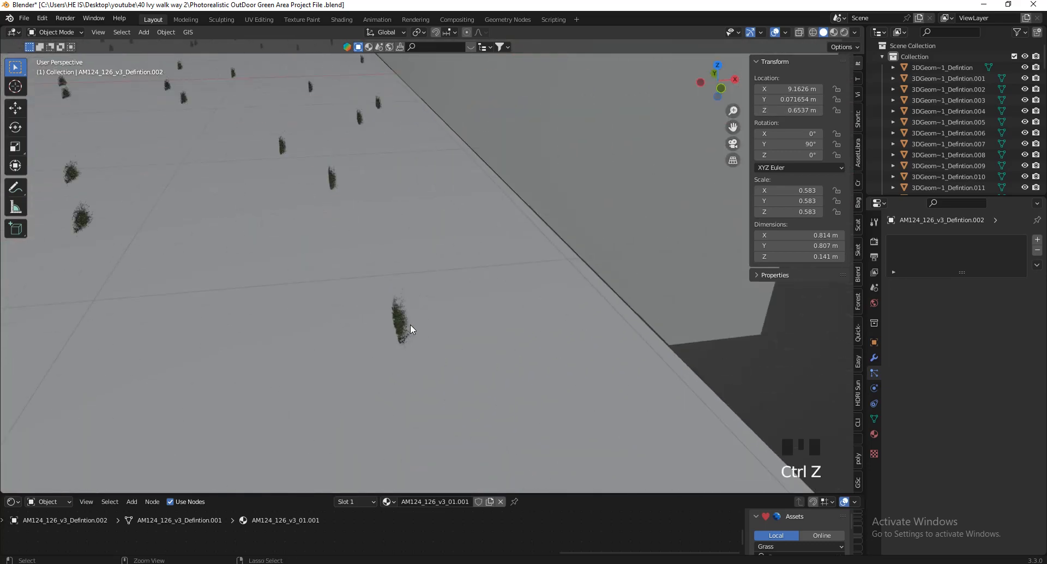
{"action": "scroll", "coordinate": [256, 325], "scroll_direction": "down", "scroll_amount": 5}
{"action": "key", "text": "ctrl+z"}
{"action": "scroll", "coordinate": [287, 353], "scroll_direction": "up", "scroll_amount": 4}
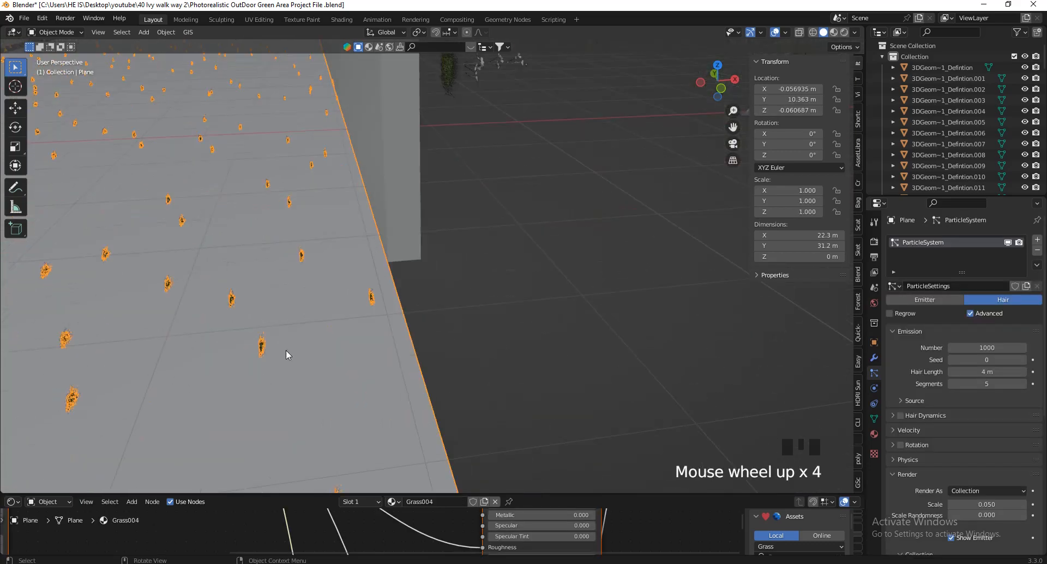
- Enable Object Rotation for the Grass 1 instances in the ground plane's particle system
{"action": "scroll", "coordinate": [351, 320], "scroll_direction": "down", "scroll_amount": 3}
{"action": "scroll", "coordinate": [247, 362], "scroll_direction": "up", "scroll_amount": 5}
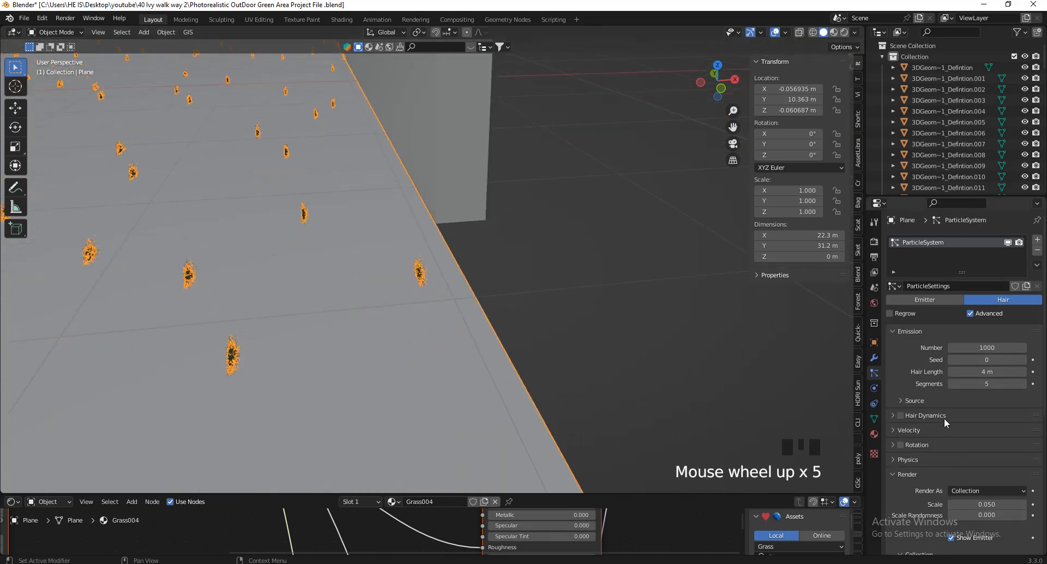
{"action": "scroll", "coordinate": [943, 418], "scroll_direction": "down", "scroll_amount": 7}
{"action": "left_click", "coordinate": [957, 464]}
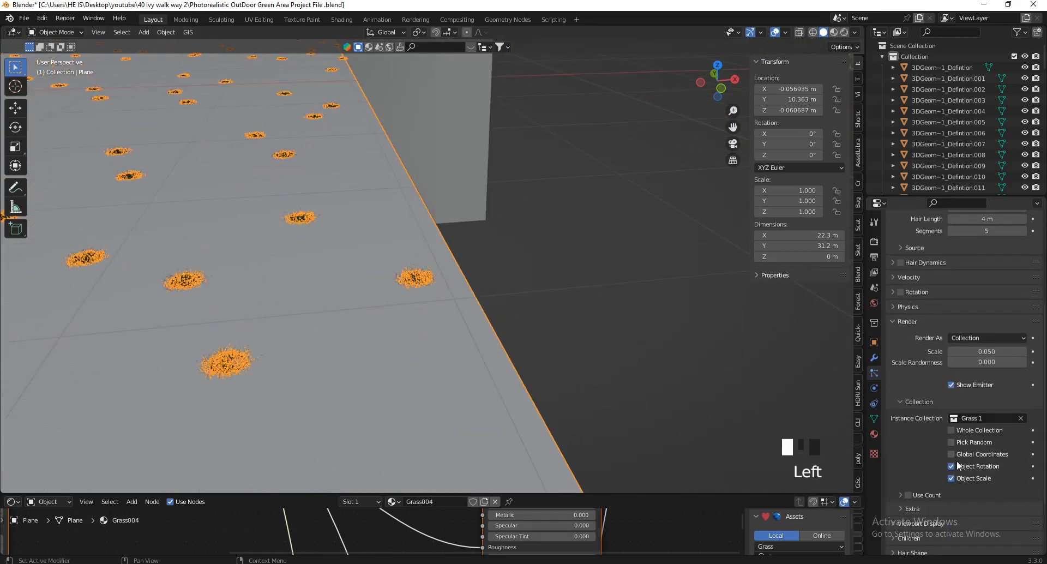
{"action": "scroll", "coordinate": [419, 297], "scroll_direction": "down", "scroll_amount": 6}
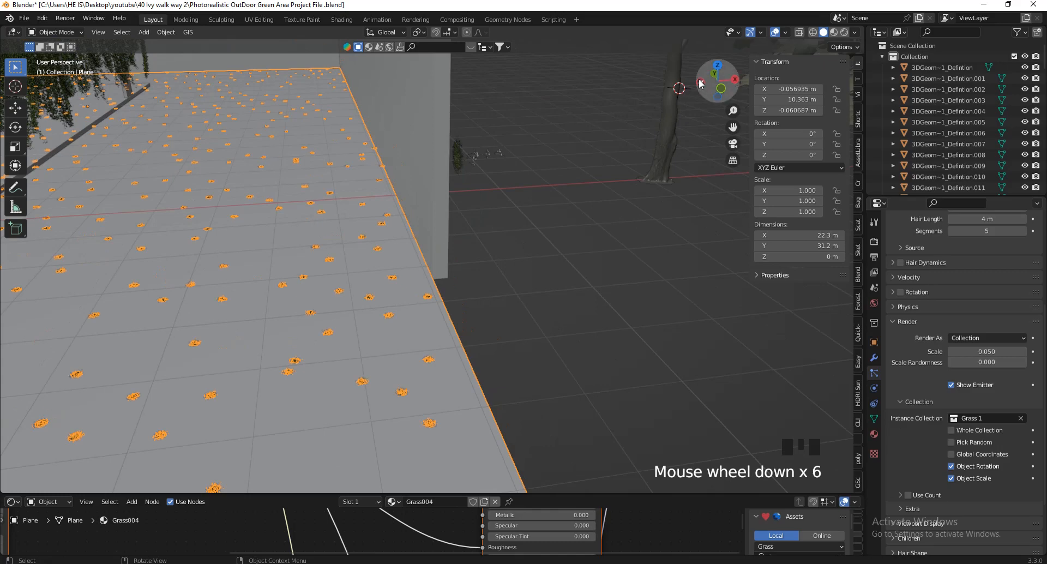
- Compare the scattered clumps with the source grass clump beside the ground, and apply the source clump's scale
{"action": "left_click_drag", "start_coordinate": [711, 82], "coordinate": [762, 102]}
{"action": "left_click", "coordinate": [503, 159]}
{"action": "scroll", "coordinate": [392, 323], "scroll_direction": "up", "scroll_amount": 4}
{"action": "left_click", "coordinate": [389, 315]}
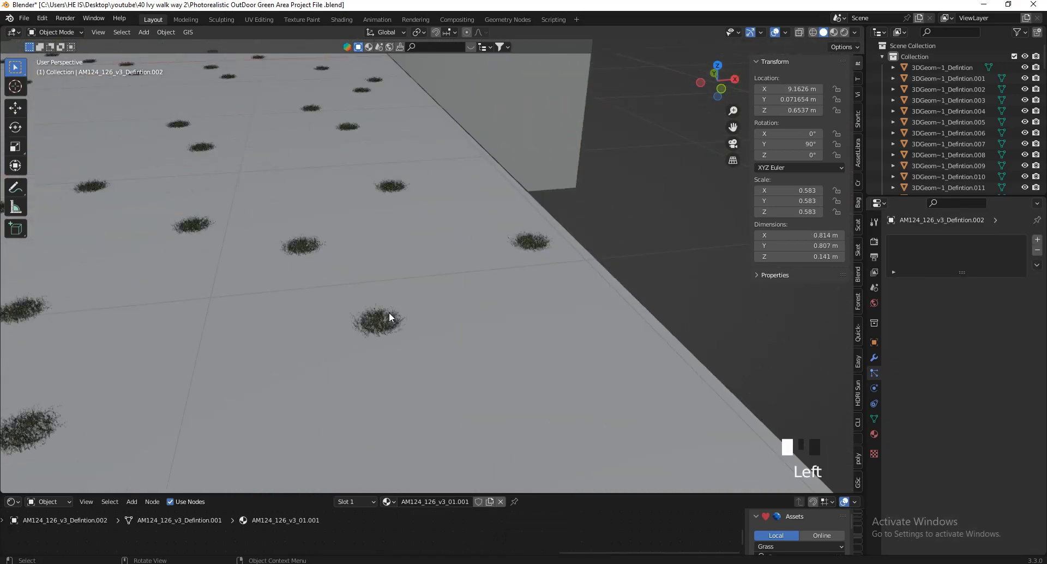
{"action": "scroll", "coordinate": [396, 278], "scroll_direction": "down", "scroll_amount": 4}
{"action": "scroll", "coordinate": [354, 313], "scroll_direction": "down", "scroll_amount": 4}
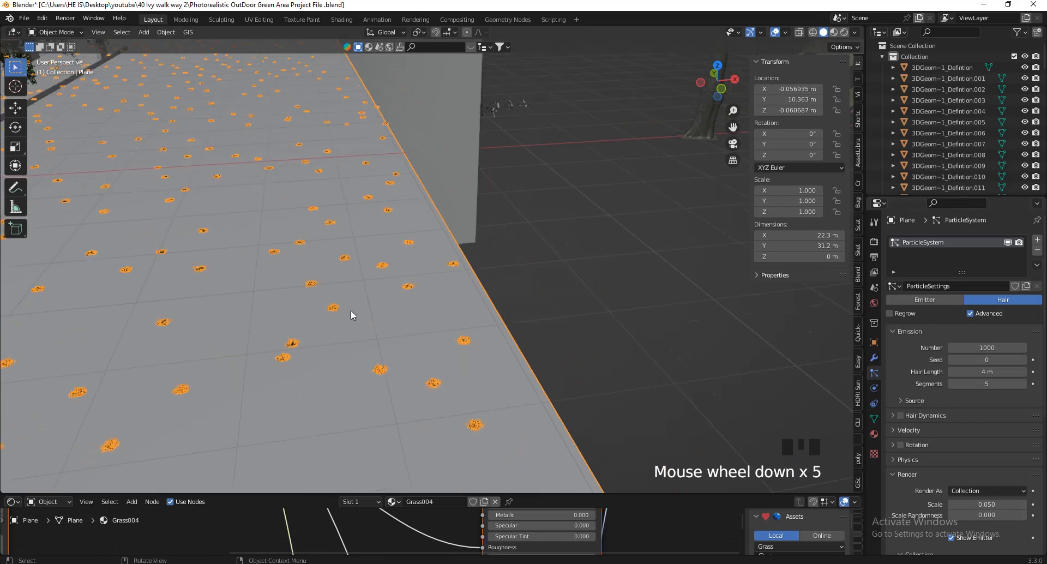
{"action": "scroll", "coordinate": [401, 175], "scroll_direction": "up", "scroll_amount": 5}
{"action": "left_click", "coordinate": [401, 171]}
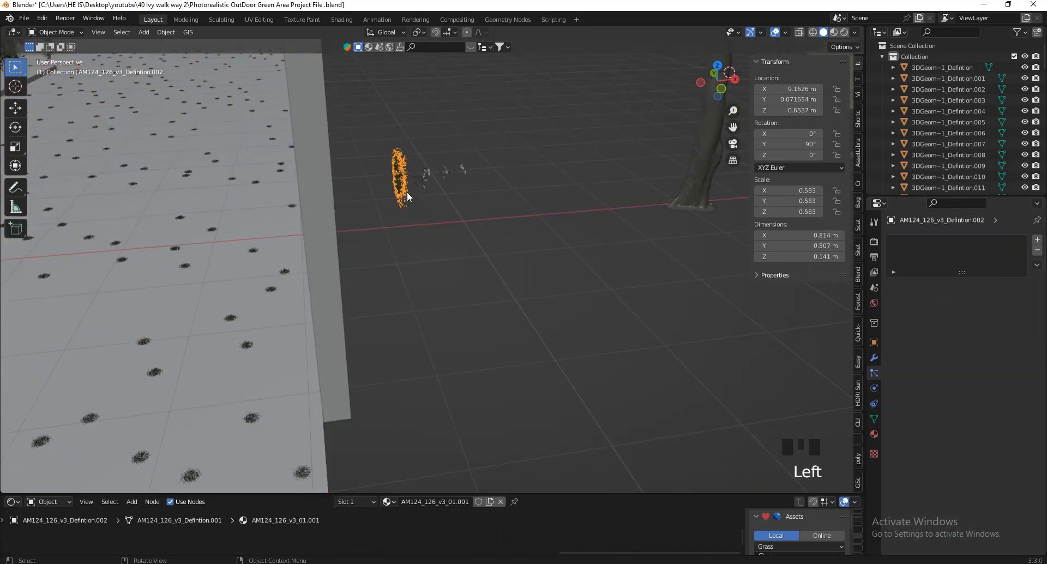
{"action": "scroll", "coordinate": [436, 185], "scroll_direction": "down", "scroll_amount": 2}
{"action": "key", "text": "ctrl+a"}
{"action": "left_click", "coordinate": [475, 185]}
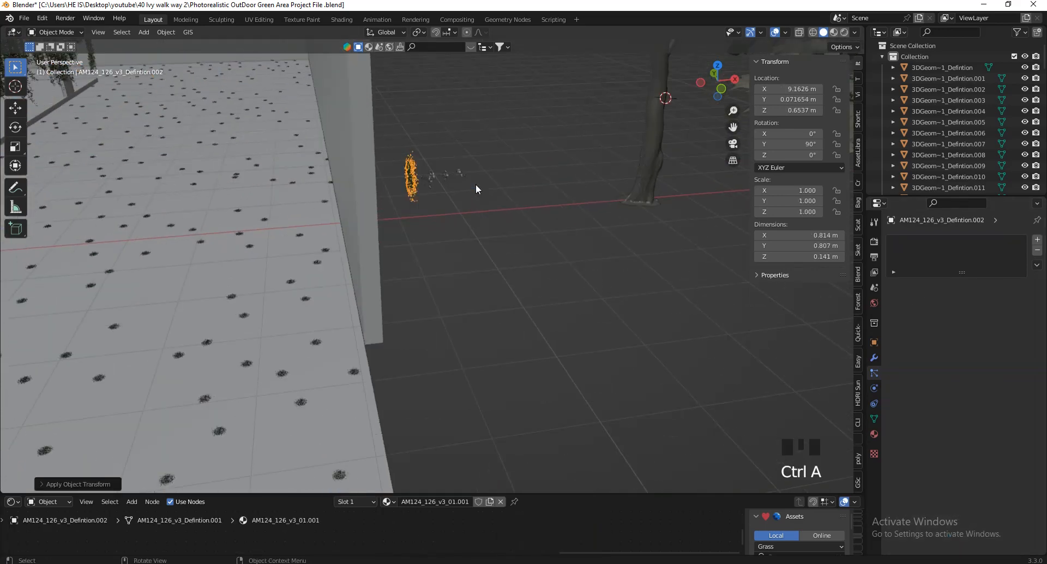
- Reselect the ground plane and raise the render scale of its grass particles to 0.308
{"action": "left_click", "coordinate": [334, 358]}
{"action": "scroll", "coordinate": [973, 398], "scroll_direction": "up", "scroll_amount": 4}
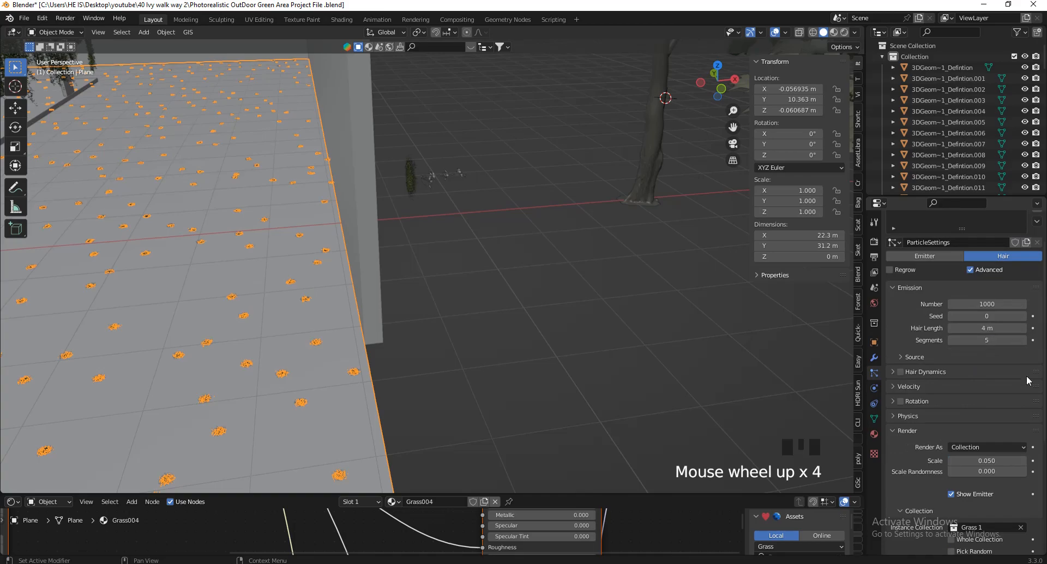
{"action": "left_click_drag", "start_coordinate": [982, 460], "coordinate": [85, 465], "text": "shift"}
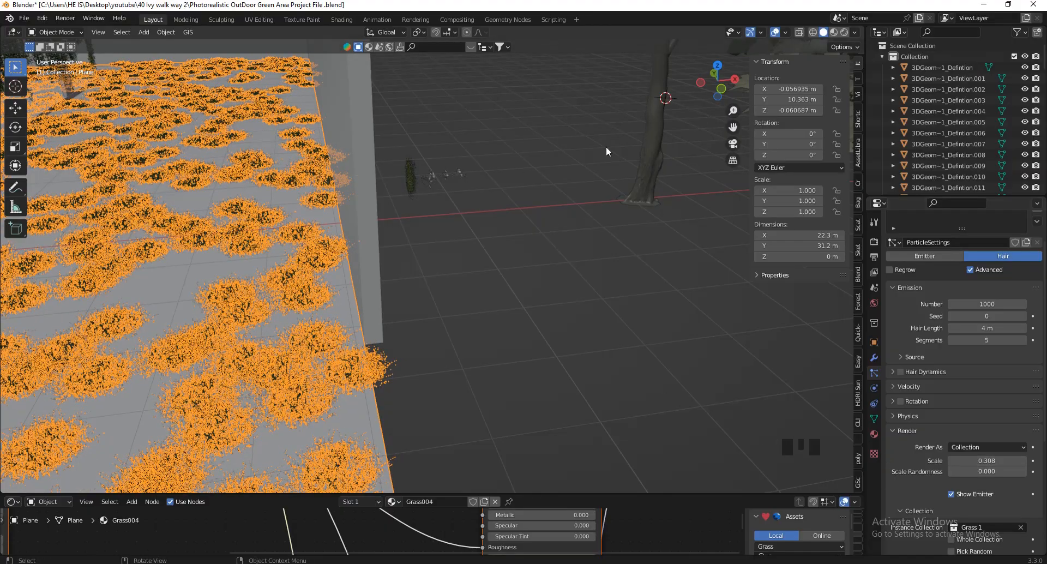
{"action": "mouse_move", "coordinate": [706, 95]}
{"action": "left_mouse_down"}
{"action": "mouse_move", "coordinate": [651, 91]}
{"action": "mouse_move", "coordinate": [725, 86]}
{"action": "mouse_move", "coordinate": [708, 75]}
{"action": "mouse_move", "coordinate": [708, 89]}
{"action": "left_mouse_up"}
- Set the number of grass particles on the ground plane to 3000
{"action": "left_click", "coordinate": [986, 303]}
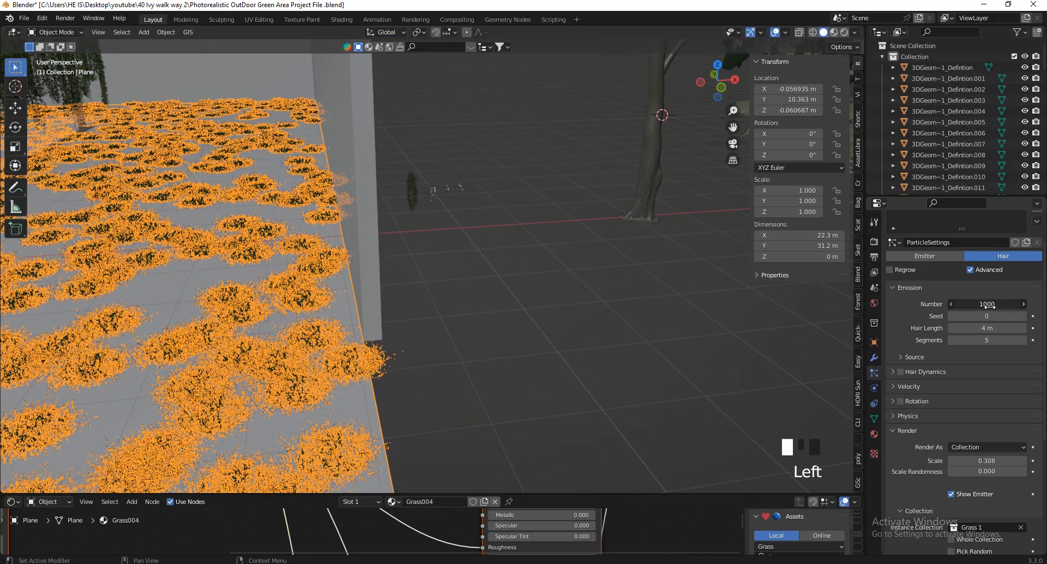
{"action": "type", "text": "30"}
{"action": "key", "text": "Return"}
{"action": "scroll", "coordinate": [576, 246], "scroll_direction": "down", "scroll_amount": 6}
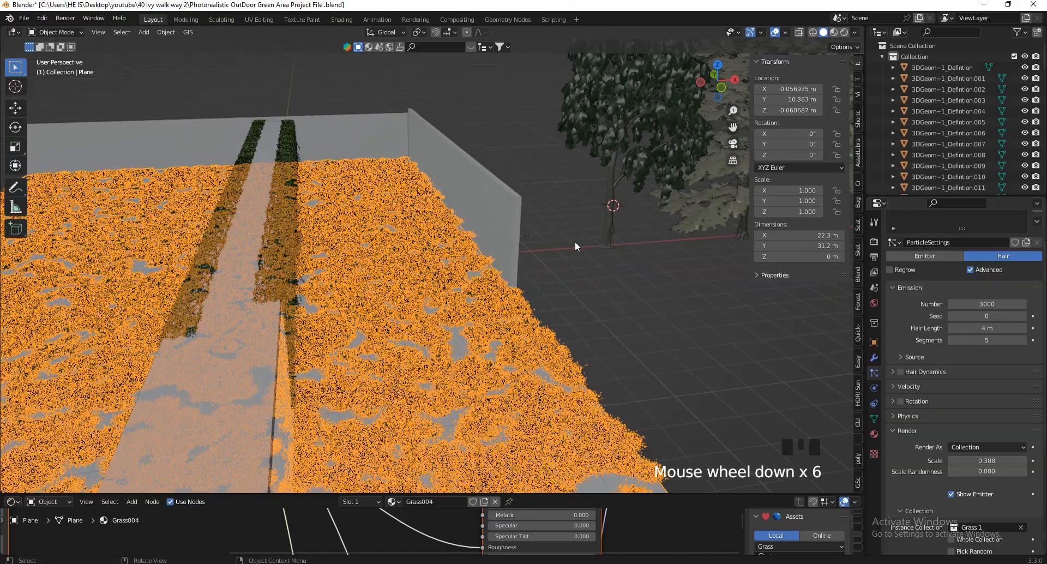
- Examine the grass coverage over the ground and where it pokes through the walkway floor
{"action": "scroll", "coordinate": [575, 246], "scroll_direction": "down", "scroll_amount": 3}
{"action": "scroll", "coordinate": [218, 306], "scroll_direction": "up", "scroll_amount": 5}
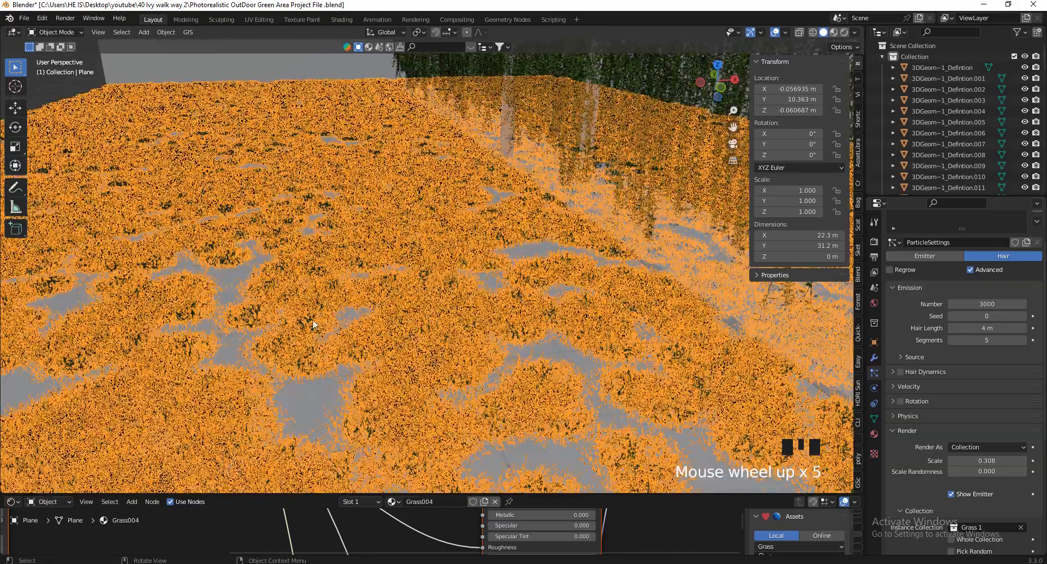
{"action": "scroll", "coordinate": [371, 325], "scroll_direction": "down", "scroll_amount": 6}
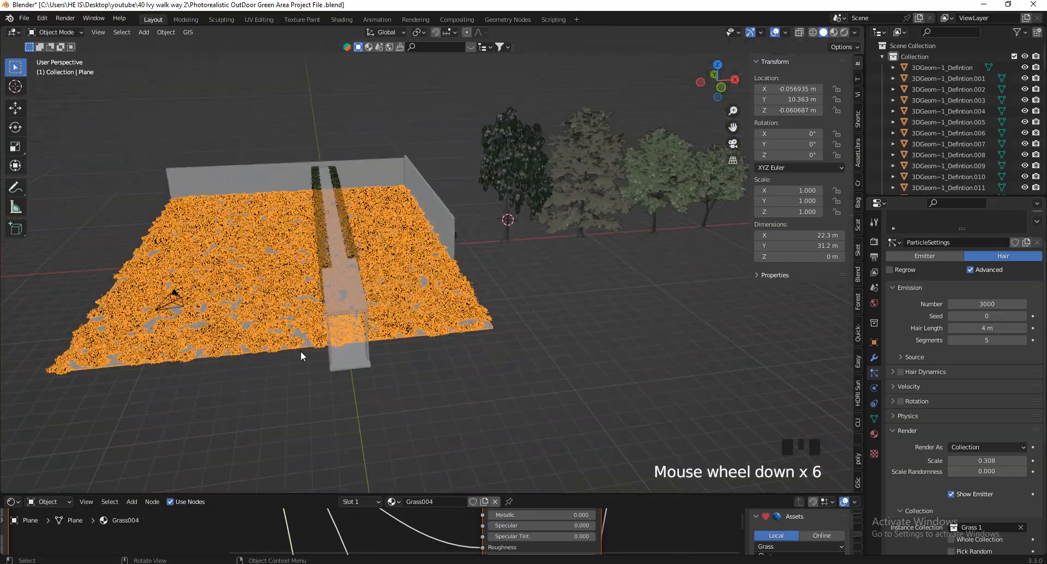
{"action": "scroll", "coordinate": [305, 348], "scroll_direction": "up", "scroll_amount": 4}
{"action": "left_click", "coordinate": [280, 356]}
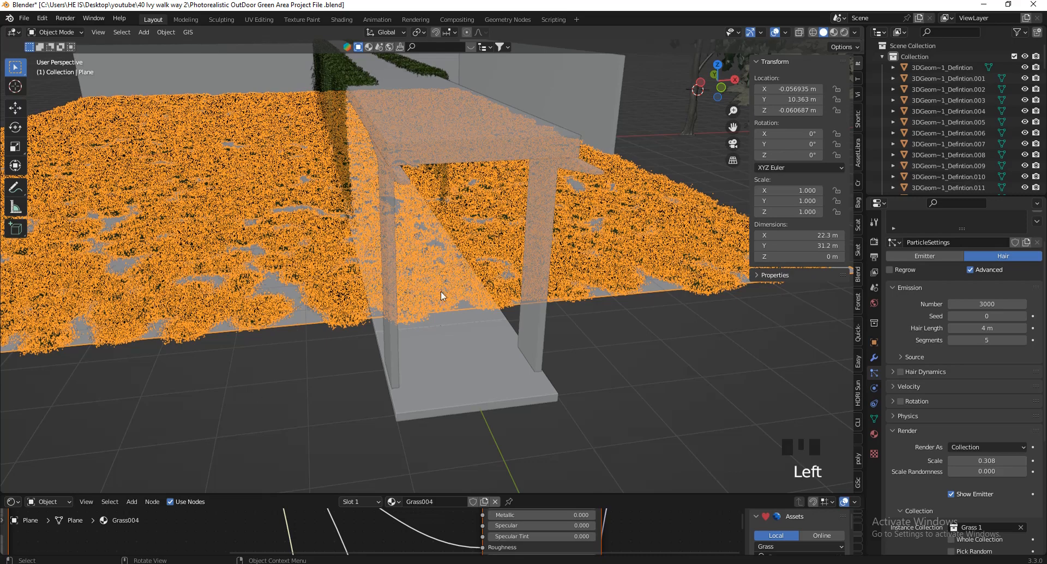
{"action": "left_click", "coordinate": [650, 381]}
{"action": "scroll", "coordinate": [466, 300], "scroll_direction": "up", "scroll_amount": 3}
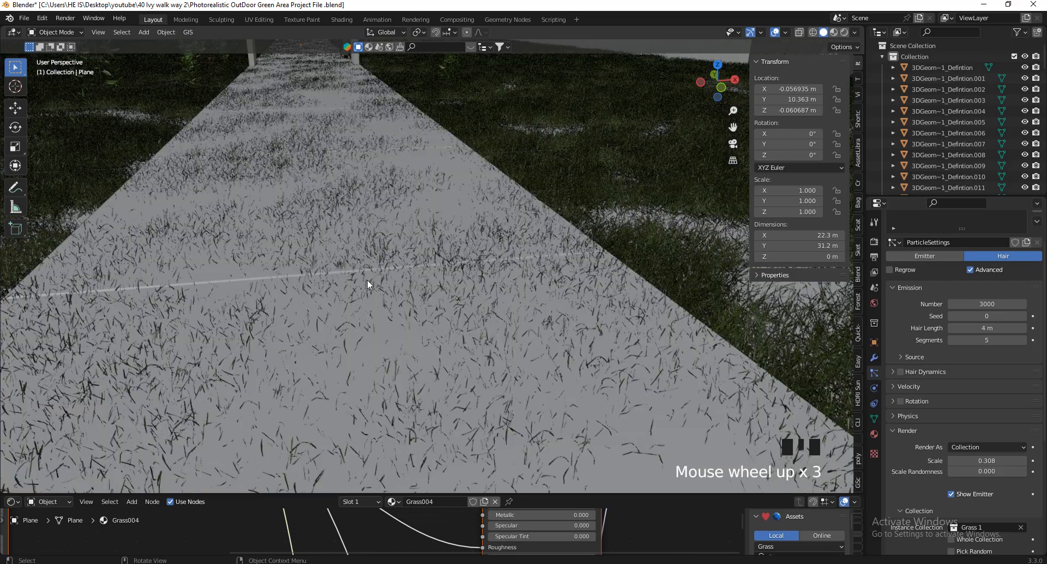
{"action": "scroll", "coordinate": [365, 94], "scroll_direction": "down", "scroll_amount": 1}
{"action": "scroll", "coordinate": [547, 274], "scroll_direction": "down", "scroll_amount": 1}
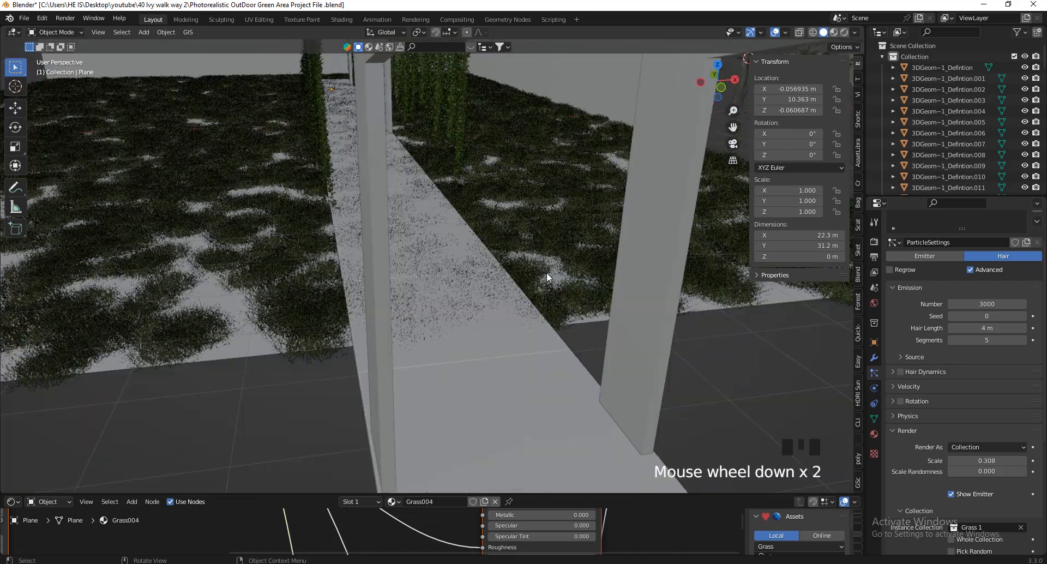
- Edit the ground plane's mesh and add a lengthwise loop cut along one side of the walkway, at about X -0.89 m
{"action": "left_click", "coordinate": [253, 340]}
{"action": "key", "text": "Tab"}
{"action": "scroll", "coordinate": [274, 345], "scroll_direction": "down", "scroll_amount": 4}
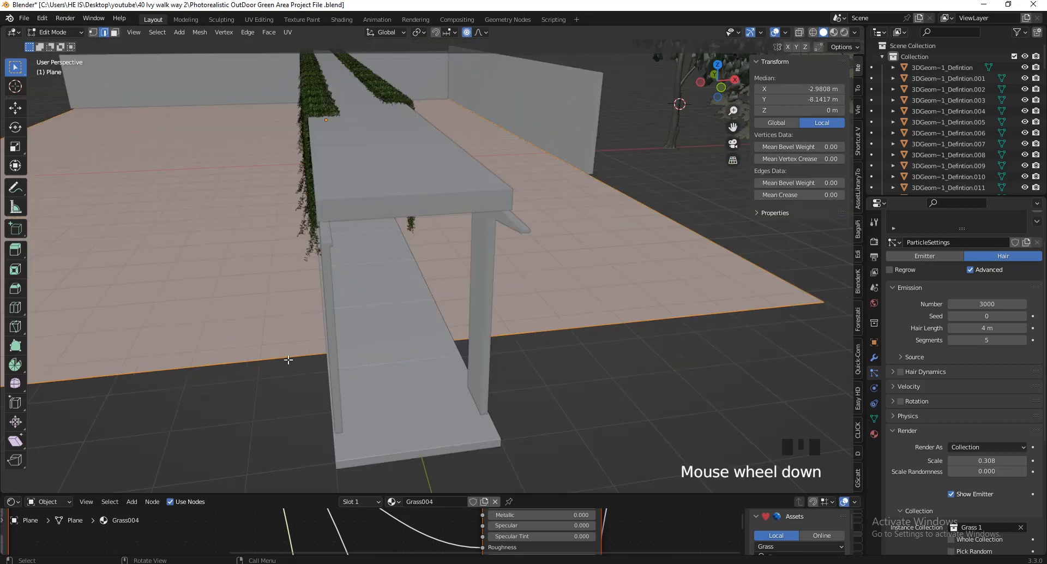
{"action": "scroll", "coordinate": [290, 347], "scroll_direction": "up", "scroll_amount": 2}
{"action": "key", "text": "ctrl+r"}
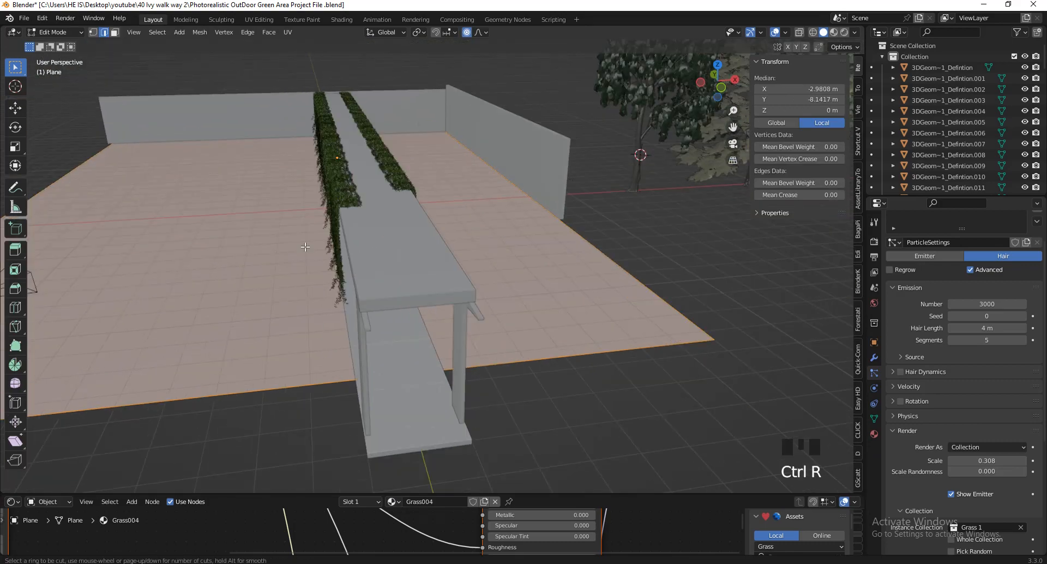
{"action": "left_click", "coordinate": [273, 144]}
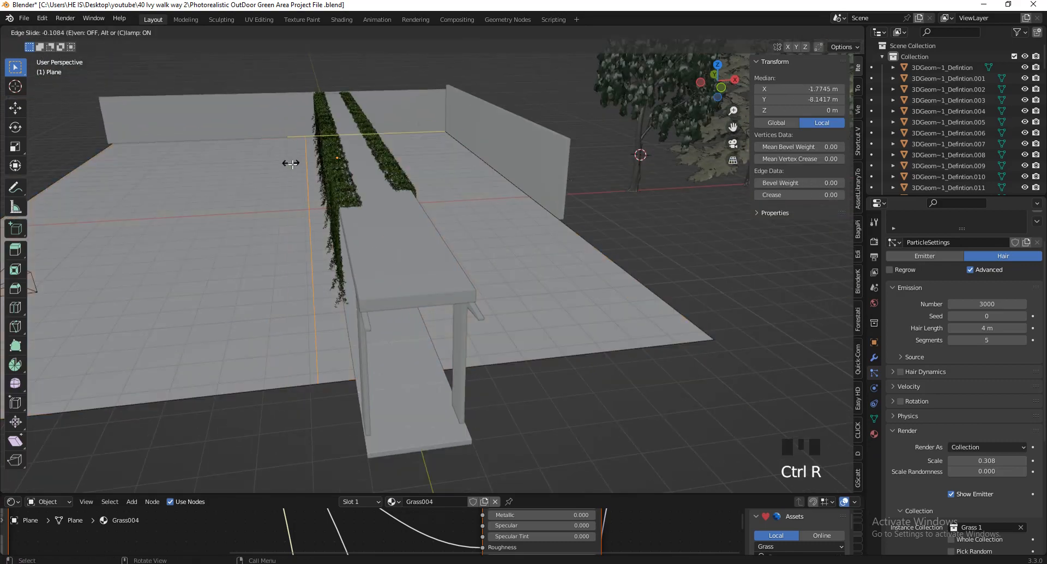
{"action": "left_click", "coordinate": [322, 180]}
- Add a second lengthwise loop cut along the walkway's opposite side, at about X 1.03 m
{"action": "scroll", "coordinate": [271, 226], "scroll_direction": "down", "scroll_amount": 3}
{"action": "scroll", "coordinate": [271, 226], "scroll_direction": "up", "scroll_amount": 5}
{"action": "scroll", "coordinate": [397, 278], "scroll_direction": "down", "scroll_amount": 1}
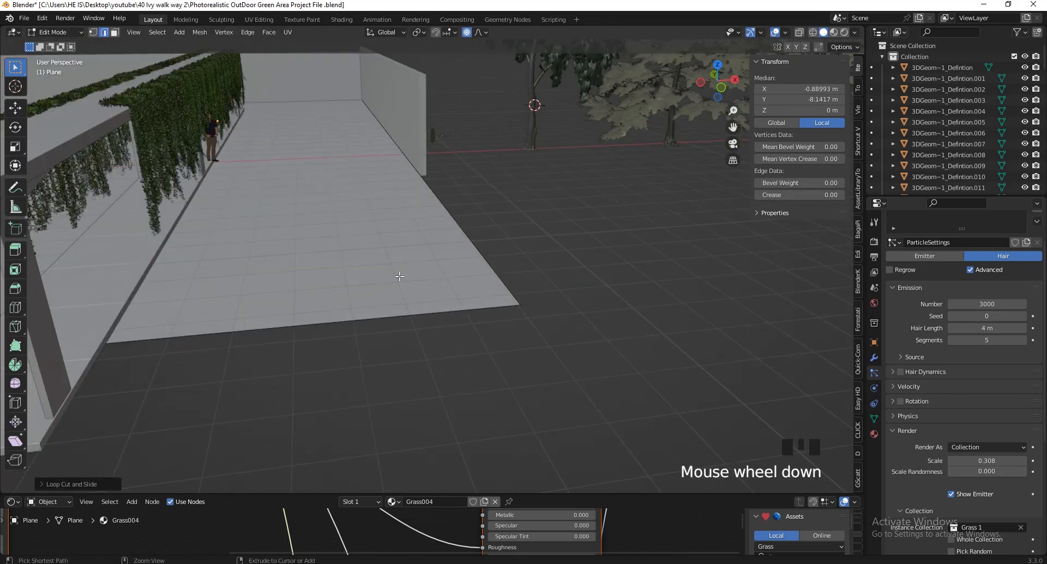
{"action": "key", "text": "ctrl+r"}
{"action": "left_click", "coordinate": [278, 93]}
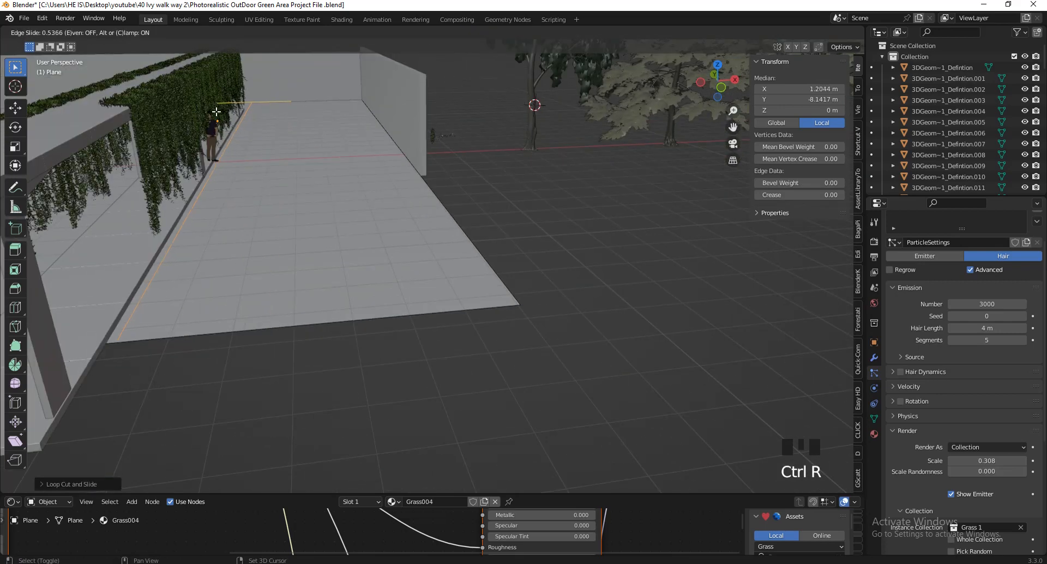
{"action": "left_click", "coordinate": [190, 108]}
- Add a crosswise loop cut in the ground plane at the far end of the walkway, at about Y 3.66 m
{"action": "left_click_drag", "start_coordinate": [708, 85], "coordinate": [826, 116]}
{"action": "scroll", "coordinate": [696, 171], "scroll_direction": "down", "scroll_amount": 5}
{"action": "scroll", "coordinate": [303, 184], "scroll_direction": "up", "scroll_amount": 4}
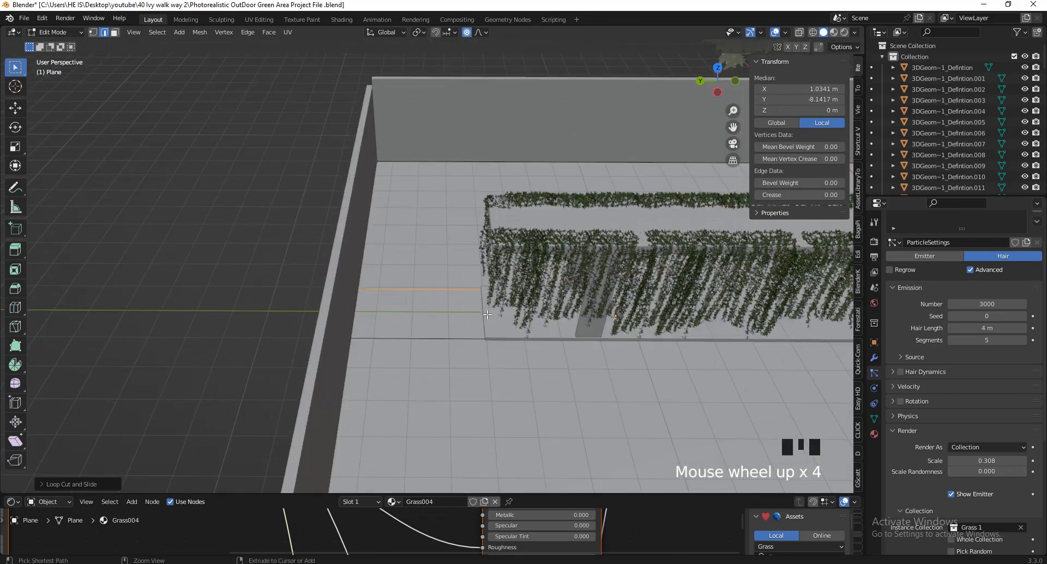
{"action": "key", "text": "ctrl+r"}
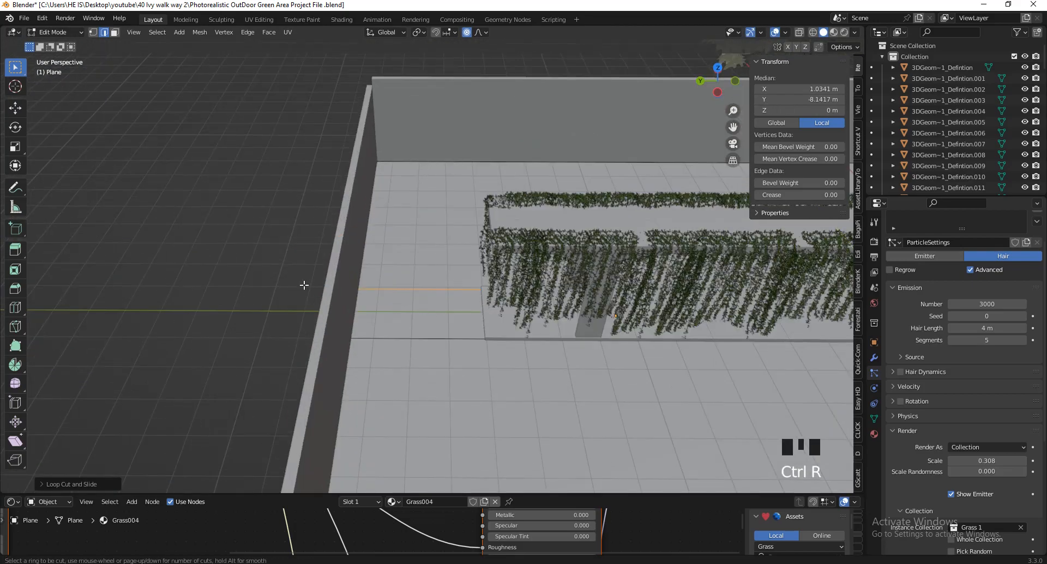
{"action": "scroll", "coordinate": [322, 281], "scroll_direction": "down", "scroll_amount": 4}
{"action": "key", "text": "ctrl+r"}
{"action": "left_click", "coordinate": [626, 230]}
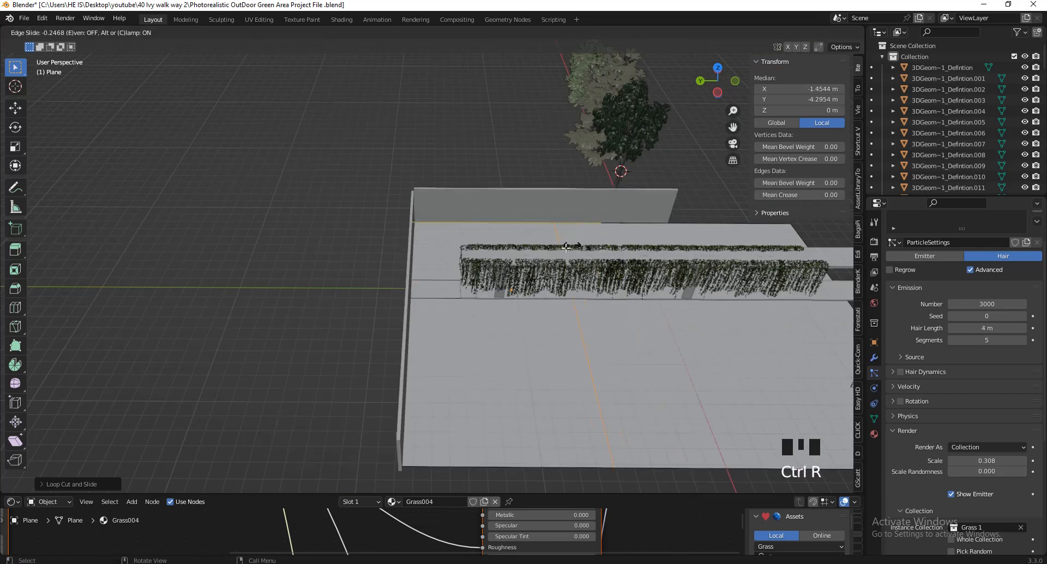
{"action": "left_click", "coordinate": [477, 325]}
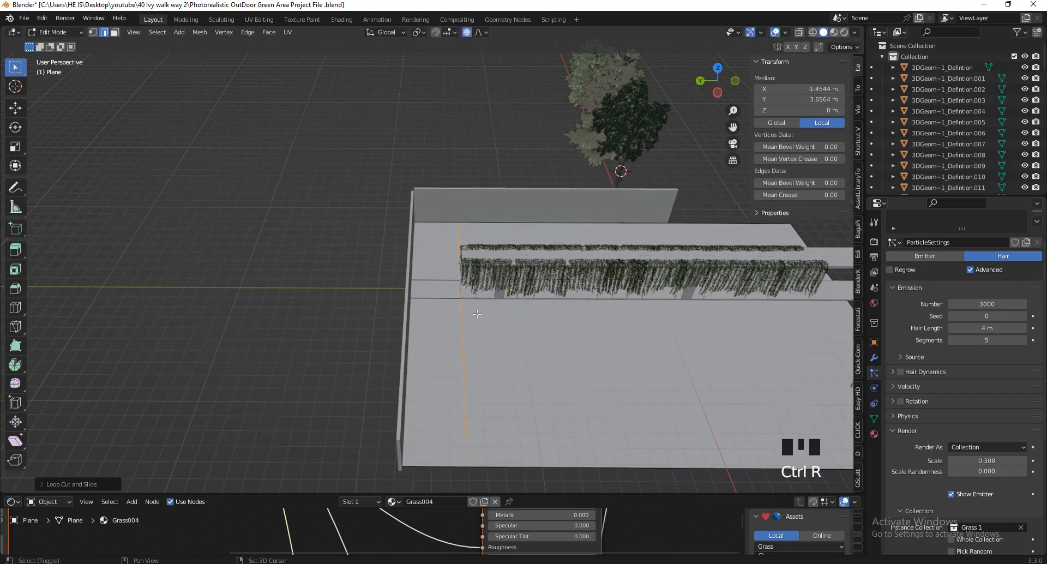
- Turn off proportional editing, delete the ground plane's face beneath the walkway, and return to Object Mode
{"action": "scroll", "coordinate": [477, 325], "scroll_direction": "up", "scroll_amount": 4}
{"action": "left_click", "coordinate": [111, 34]}
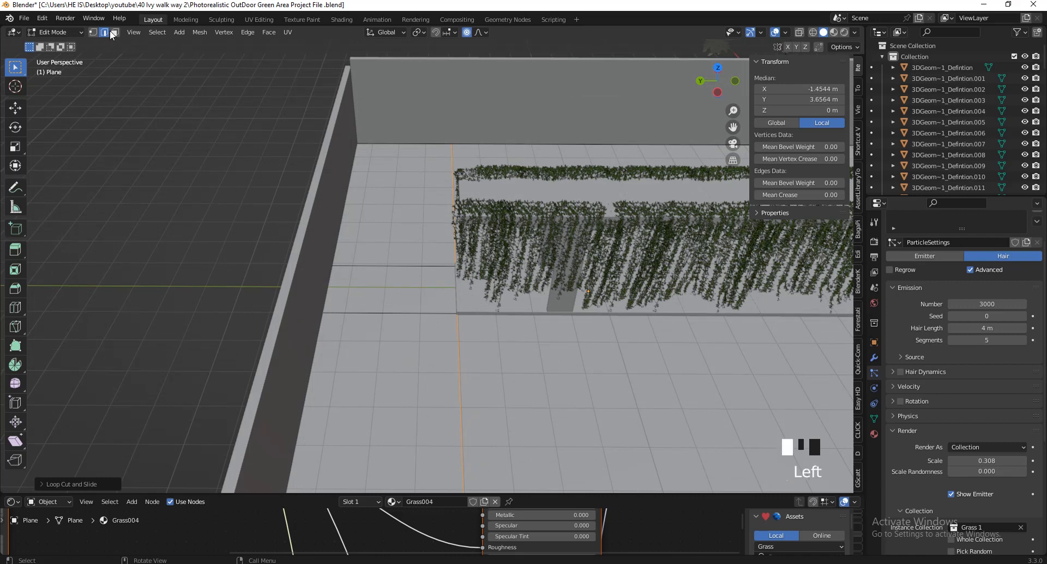
{"action": "left_click", "coordinate": [114, 33]}
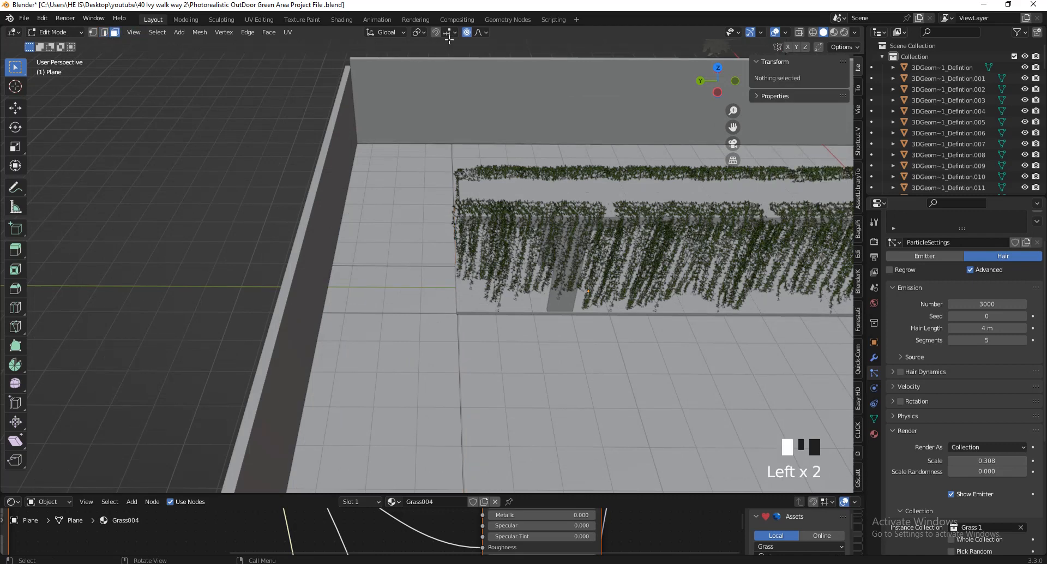
{"action": "left_click", "coordinate": [468, 34]}
{"action": "scroll", "coordinate": [416, 287], "scroll_direction": "up", "scroll_amount": 2}
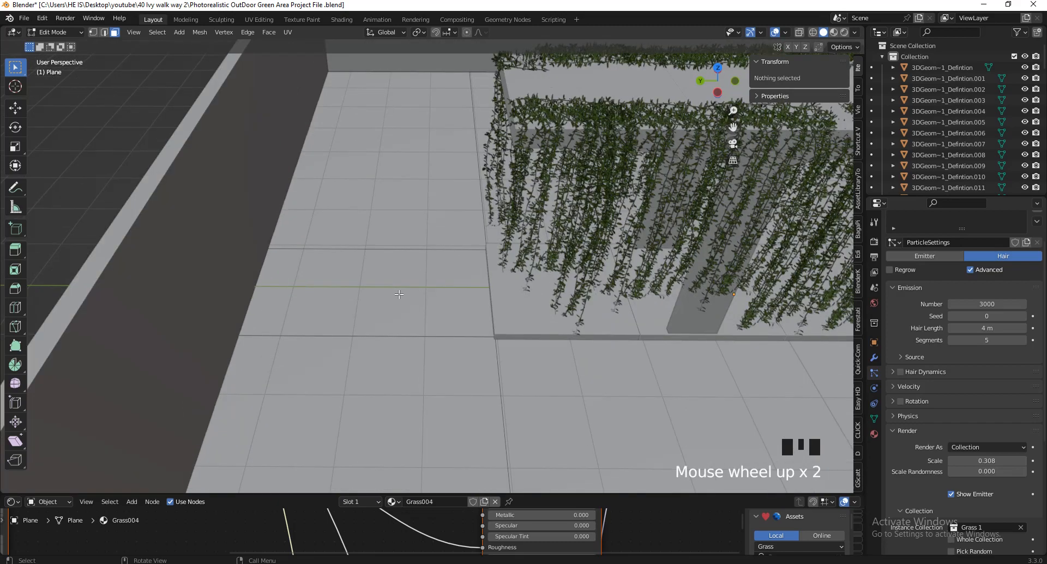
{"action": "left_click", "coordinate": [570, 298]}
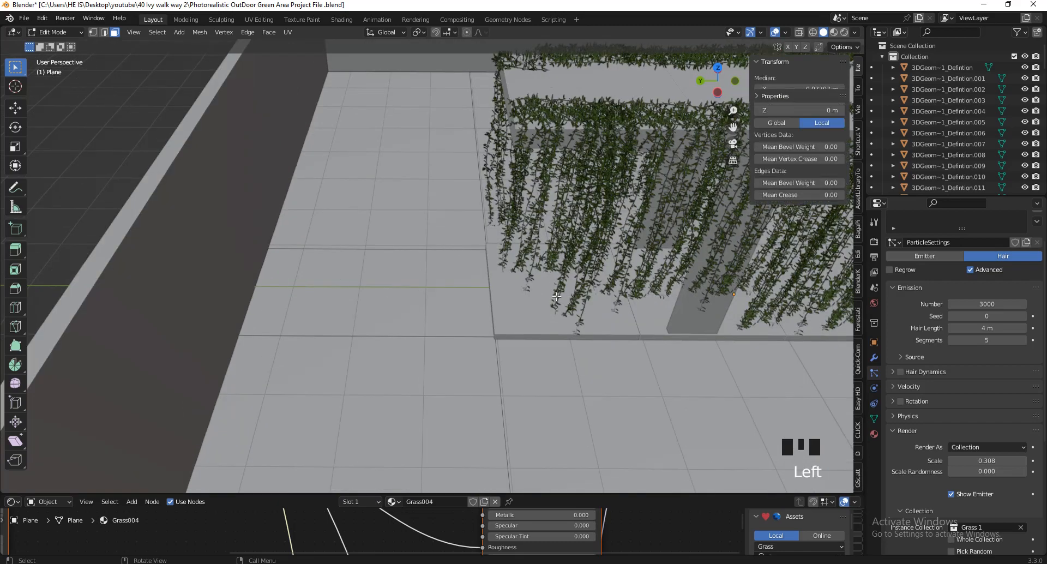
{"action": "scroll", "coordinate": [295, 254], "scroll_direction": "down", "scroll_amount": 4}
{"action": "left_click_drag", "start_coordinate": [719, 82], "coordinate": [493, 174]}
{"action": "key", "text": "x"}
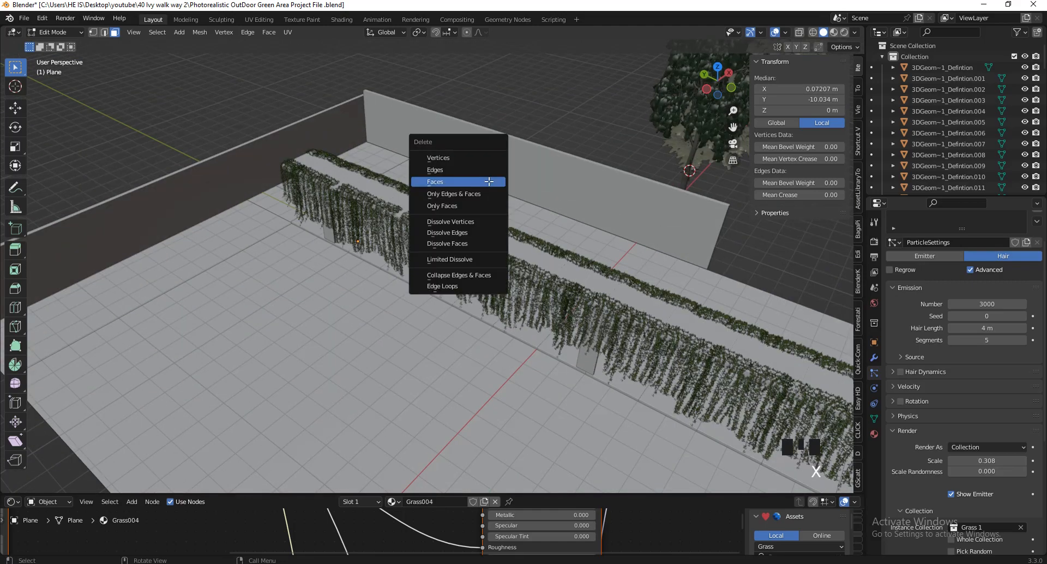
{"action": "scroll", "coordinate": [654, 136], "scroll_direction": "down", "scroll_amount": 5}
{"action": "left_click_drag", "start_coordinate": [724, 87], "coordinate": [704, 90]}
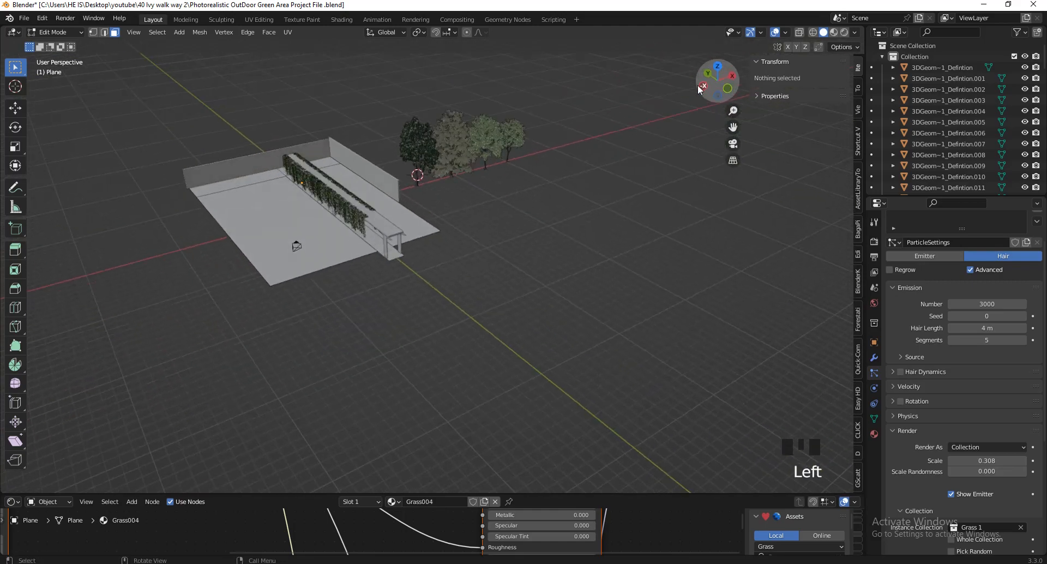
{"action": "key", "text": "Tab"}
- Examine how the grass is distributed on both sides of the walkway and along the edges of its floor
{"action": "scroll", "coordinate": [457, 310], "scroll_direction": "up", "scroll_amount": 4}
{"action": "left_click", "coordinate": [366, 398]}
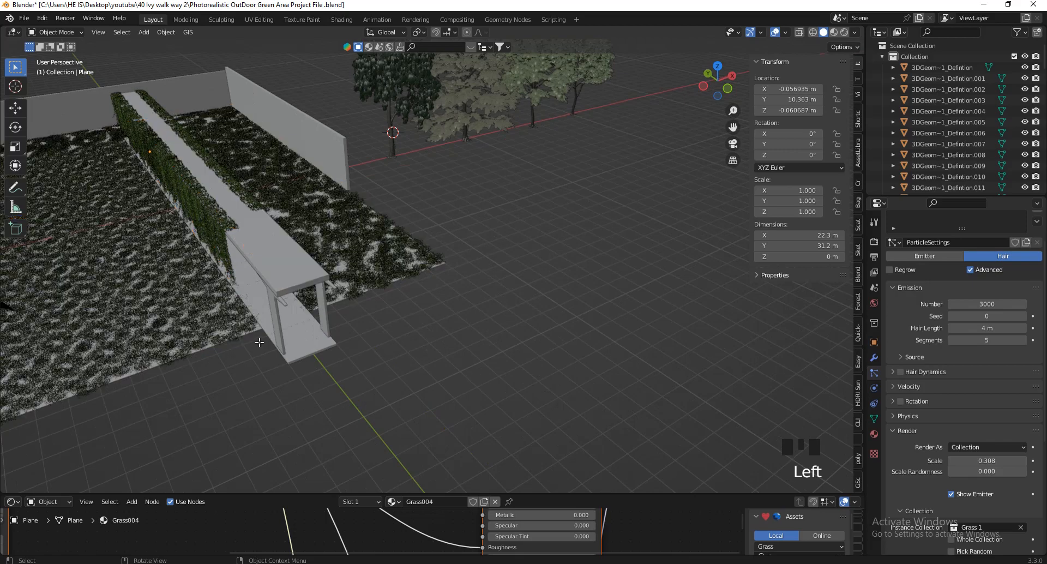
{"action": "scroll", "coordinate": [384, 338], "scroll_direction": "up", "scroll_amount": 3}
{"action": "scroll", "coordinate": [386, 334], "scroll_direction": "down", "scroll_amount": 5}
{"action": "scroll", "coordinate": [376, 327], "scroll_direction": "up", "scroll_amount": 2}
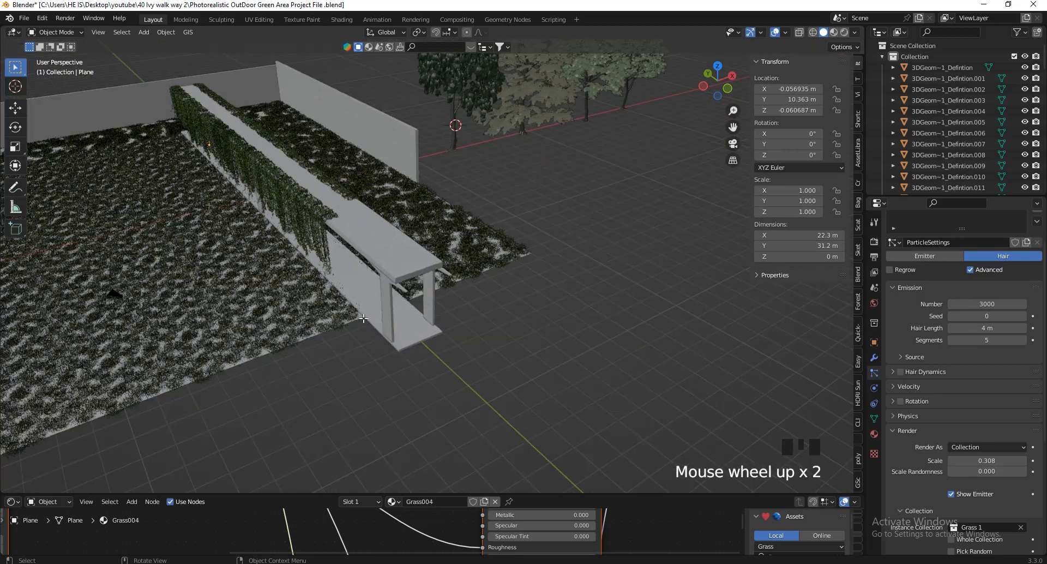
{"action": "scroll", "coordinate": [355, 310], "scroll_direction": "up", "scroll_amount": 3}
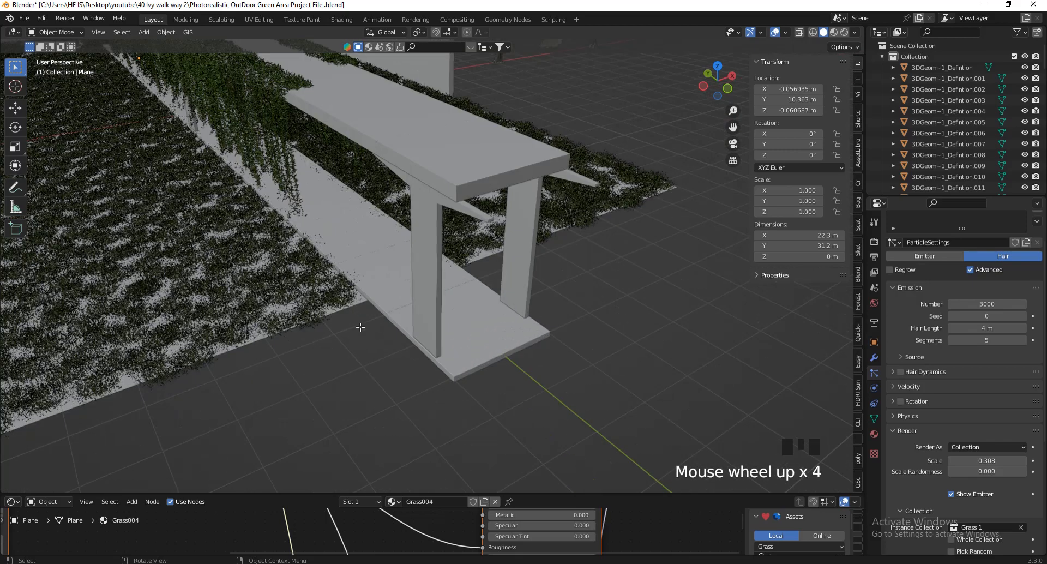
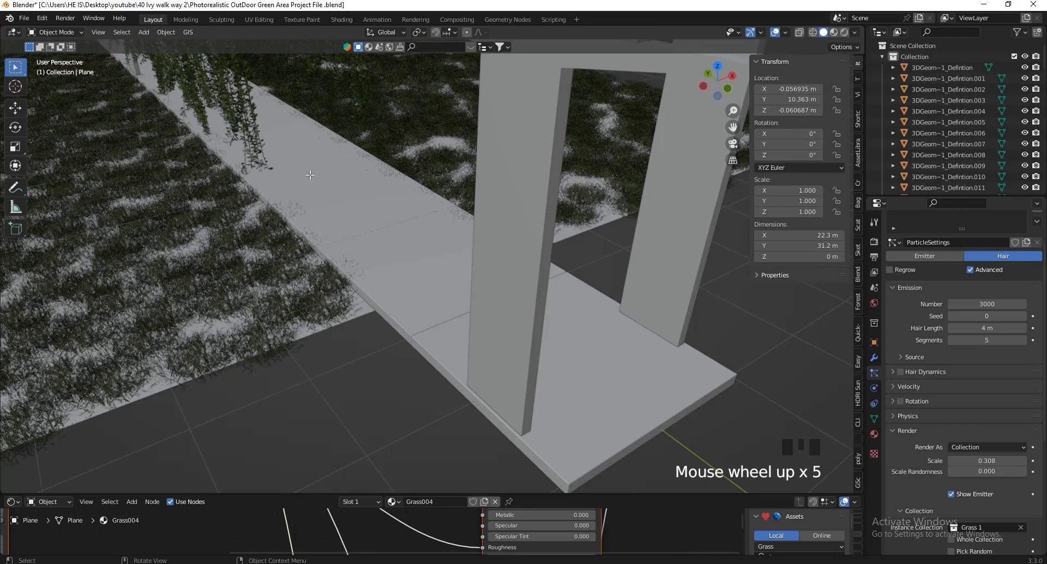
{"action": "scroll", "coordinate": [310, 175], "scroll_direction": "down", "scroll_amount": 2}
{"action": "scroll", "coordinate": [314, 251], "scroll_direction": "down", "scroll_amount": 2}
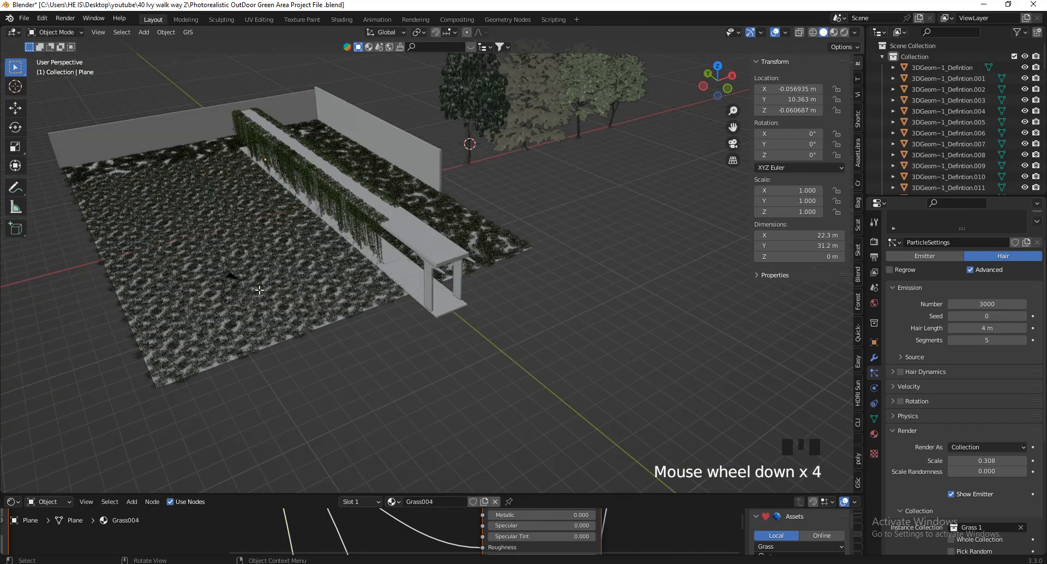
{"action": "scroll", "coordinate": [468, 322], "scroll_direction": "up", "scroll_amount": 5}
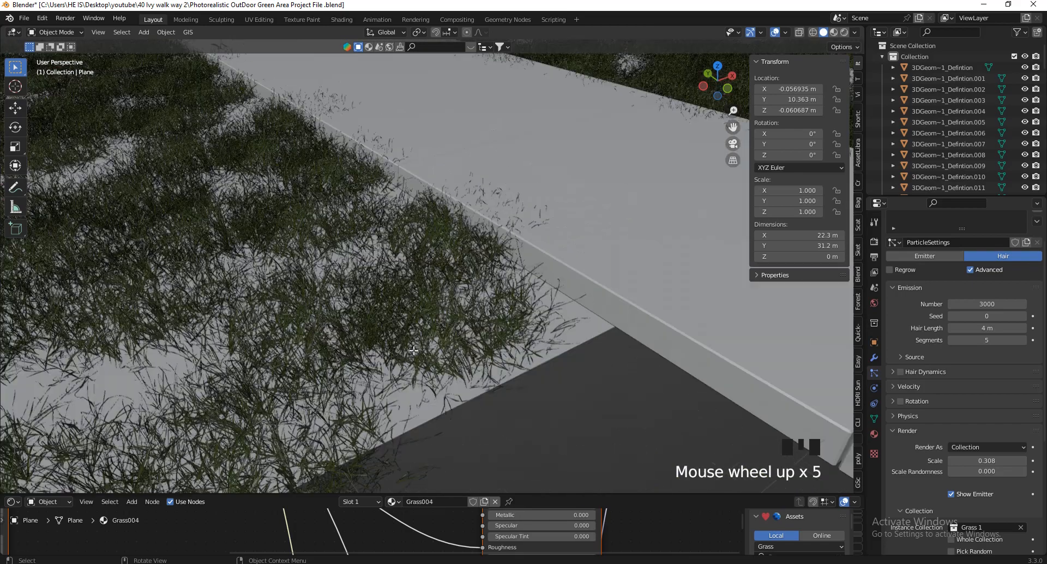
{"action": "key", "text": "Tab"}
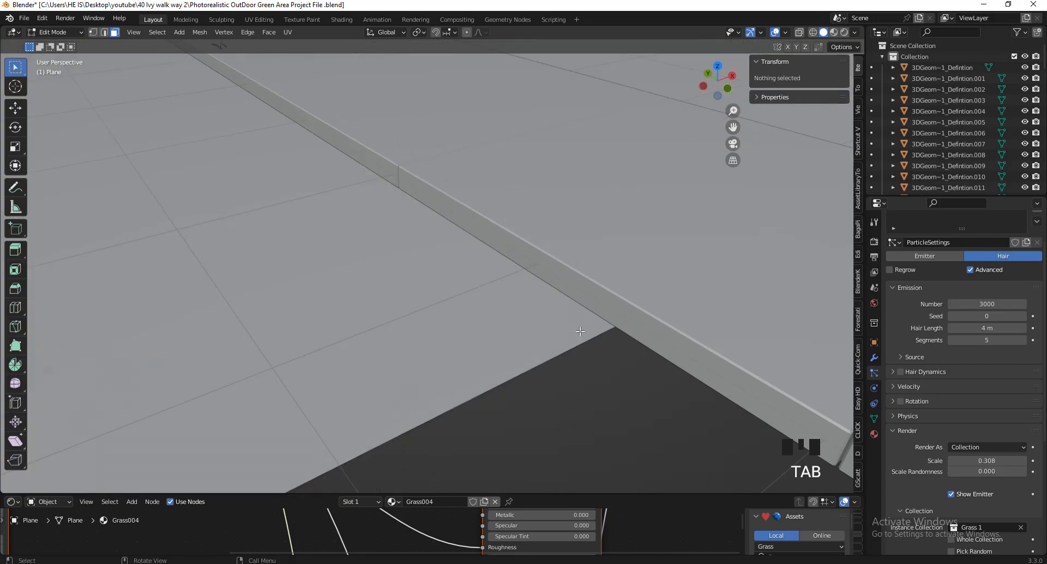
{"action": "key", "text": "Tab"}
{"action": "scroll", "coordinate": [581, 327], "scroll_direction": "down", "scroll_amount": 5}
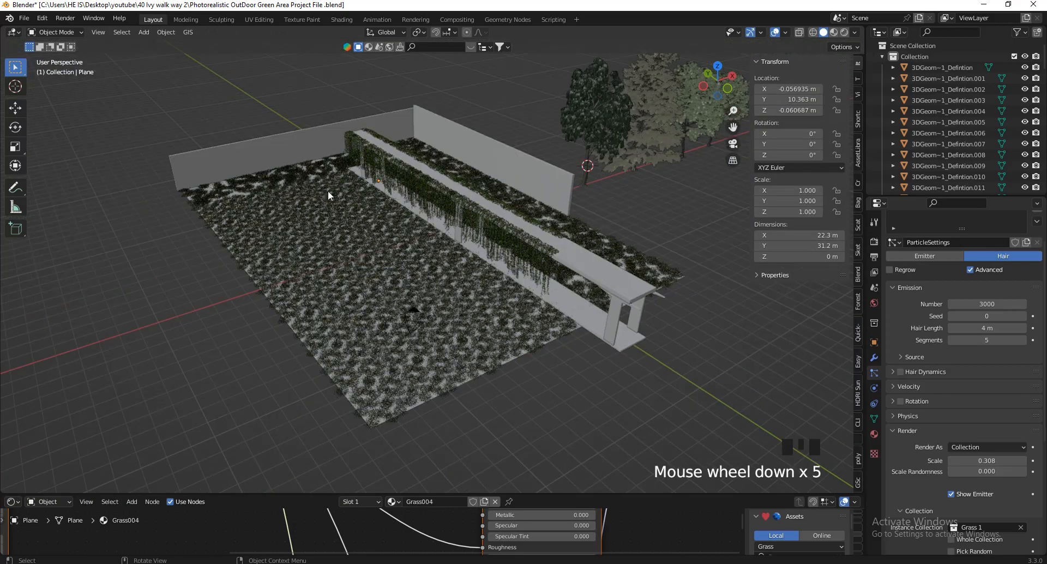
{"action": "scroll", "coordinate": [355, 177], "scroll_direction": "up", "scroll_amount": 2}
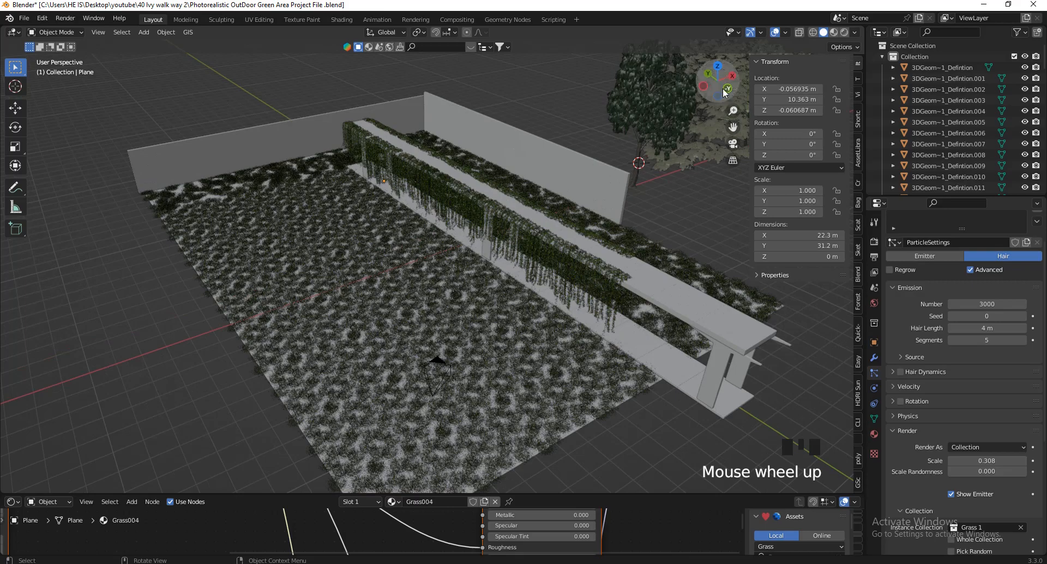
{"action": "left_click_drag", "start_coordinate": [706, 90], "coordinate": [662, 79]}
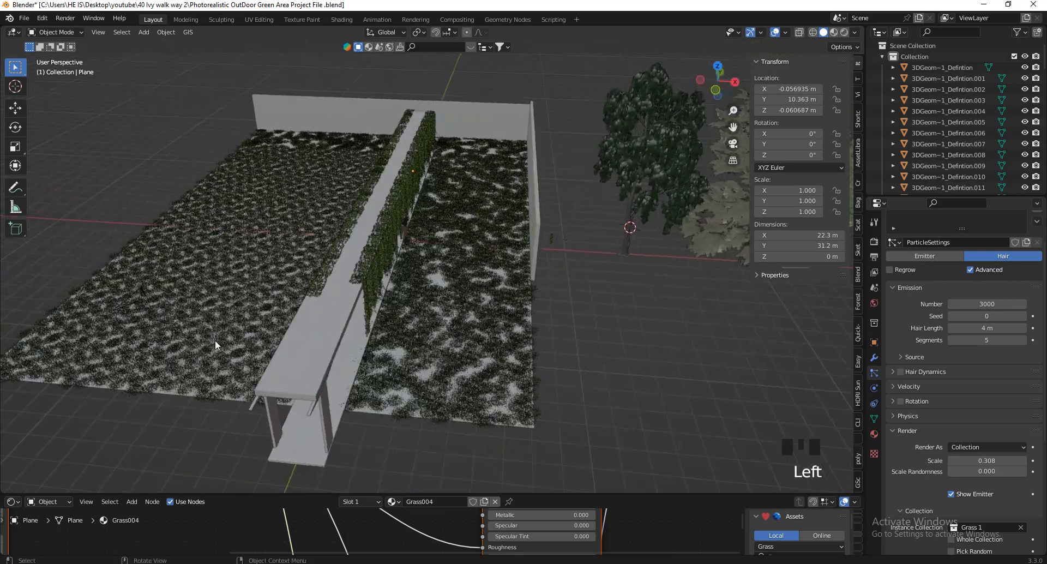
{"action": "scroll", "coordinate": [202, 359], "scroll_direction": "up", "scroll_amount": 3}
- Subdivide the wider ground section, on the camera's side of the walkway, with evenly spaced lengthwise loop cuts
{"action": "key", "text": "Tab"}
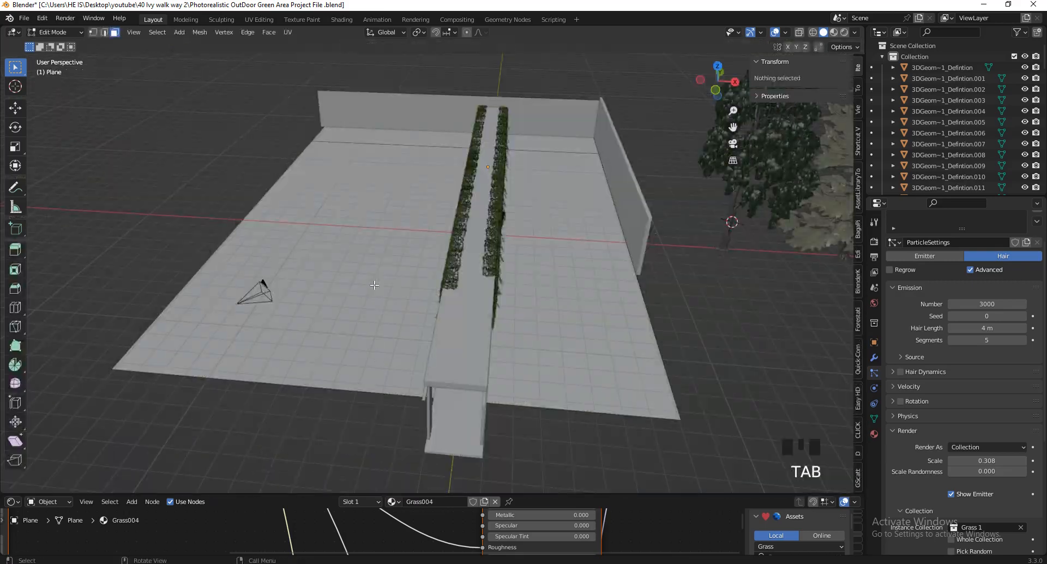
{"action": "key", "text": "ctrl+r"}
{"action": "scroll", "coordinate": [403, 158], "scroll_direction": "up", "scroll_amount": 8}
{"action": "left_click", "coordinate": [406, 164]}
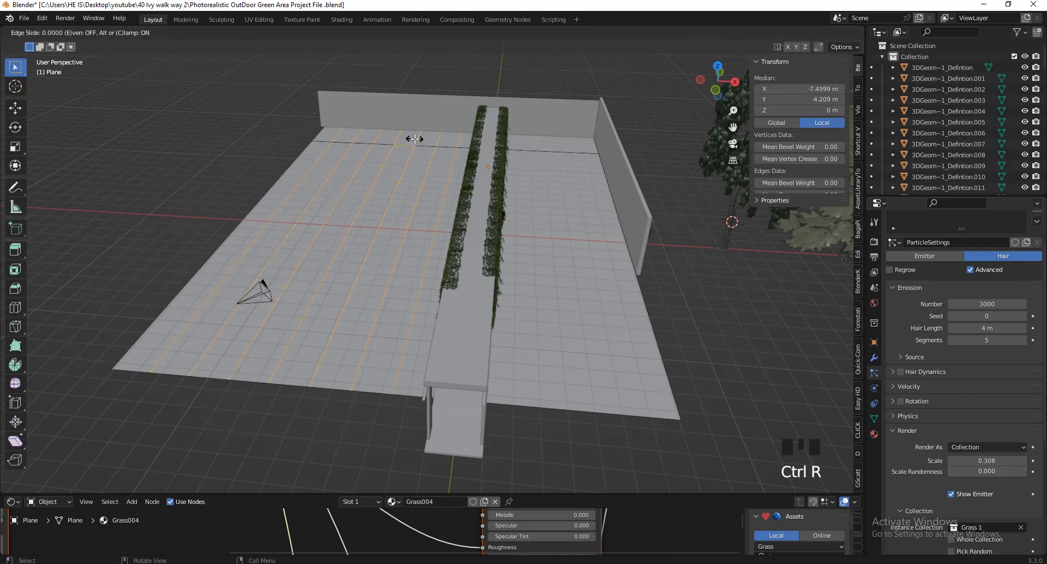
{"action": "right_click", "coordinate": [405, 166]}
{"action": "key", "text": "Tab"}
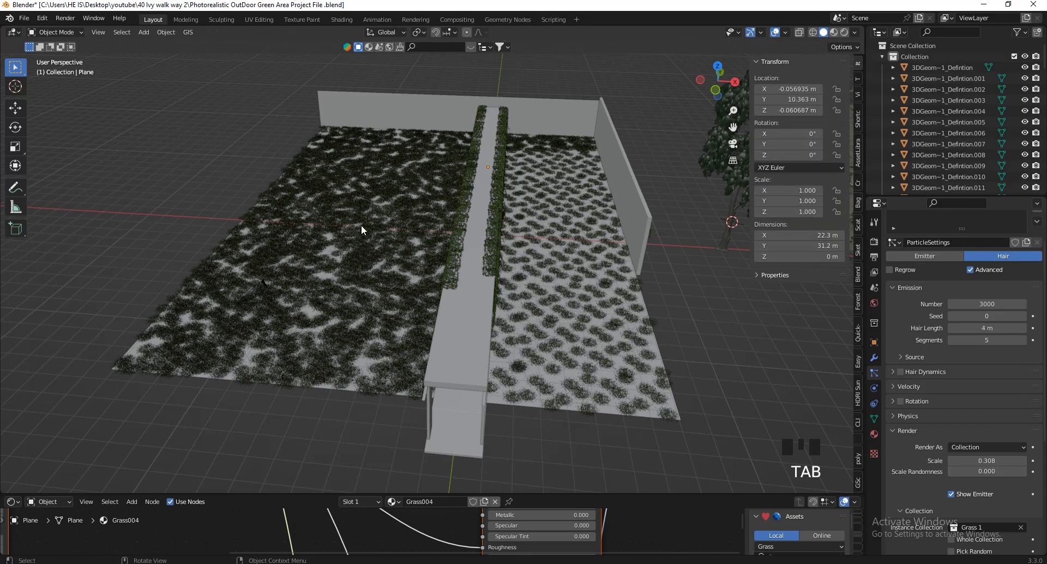
- Subdivide the narrower ground section on the walkway's opposite side with five evenly spaced lengthwise loop cuts
{"action": "key", "text": "Tab"}
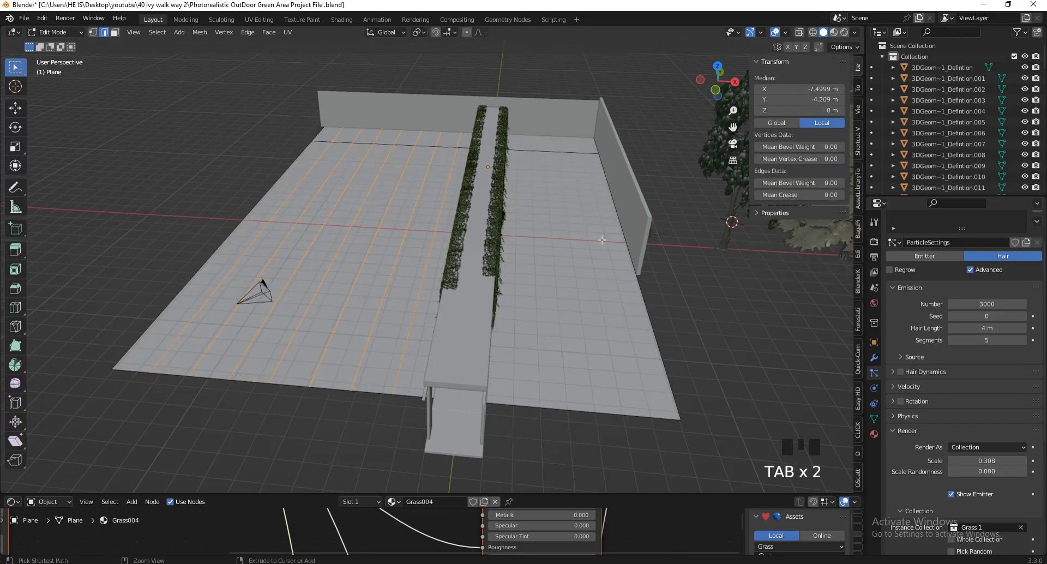
{"action": "key", "text": "ctrl+r"}
{"action": "scroll", "coordinate": [568, 155], "scroll_direction": "up", "scroll_amount": 4}
{"action": "left_click", "coordinate": [569, 154]}
{"action": "right_click", "coordinate": [562, 154]}
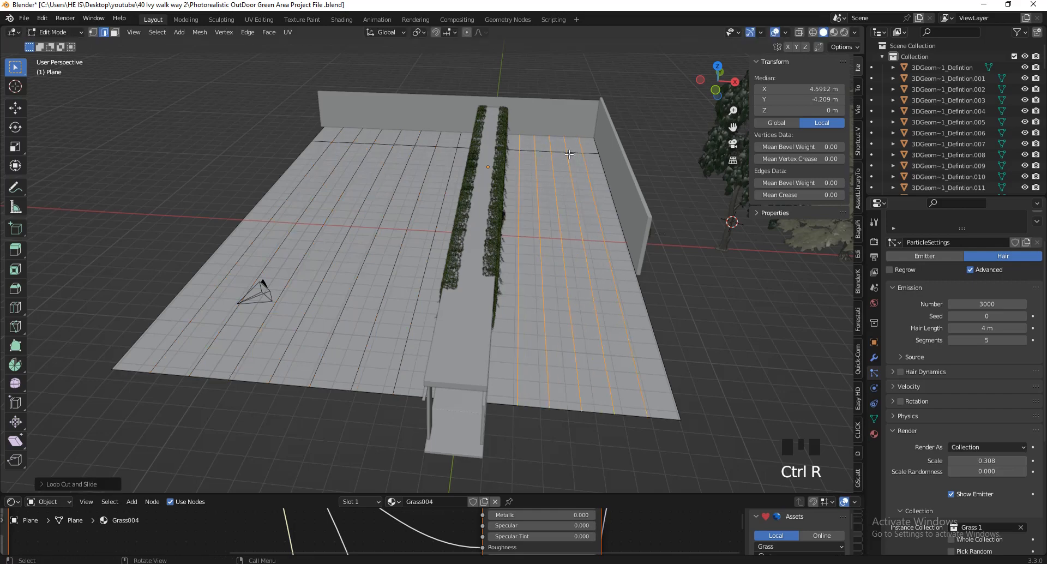
{"action": "key", "text": "Tab"}
- Add evenly spaced crosswise loop cuts through the wider ground section on the camera's side of the walkway
{"action": "key", "text": "Tab"}
{"action": "key", "text": "ctrl+r"}
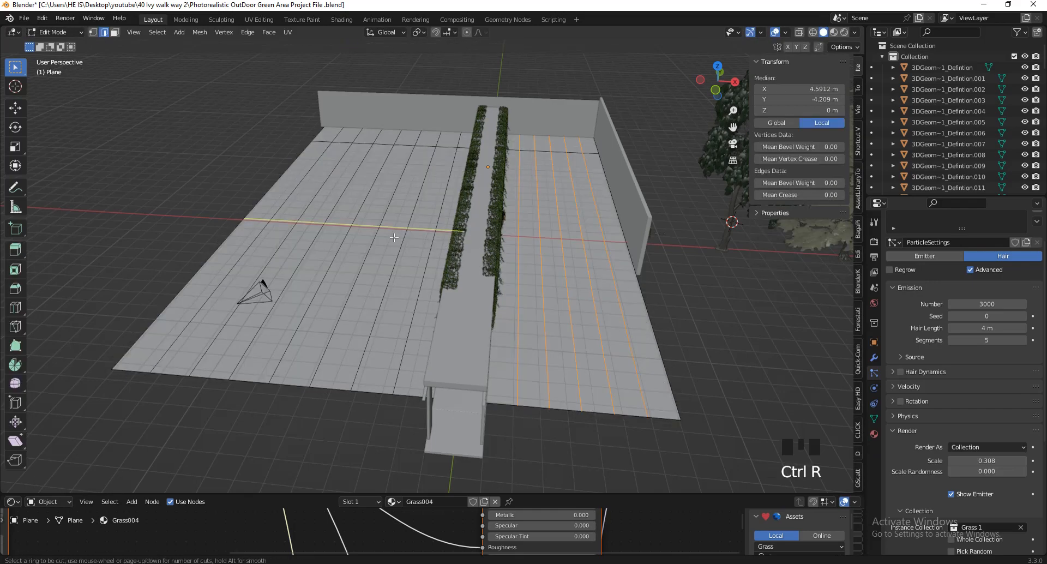
{"action": "scroll", "coordinate": [391, 237], "scroll_direction": "up", "scroll_amount": 8}
{"action": "left_click", "coordinate": [390, 238]}
{"action": "right_click", "coordinate": [391, 238]}
{"action": "key", "text": "Tab"}
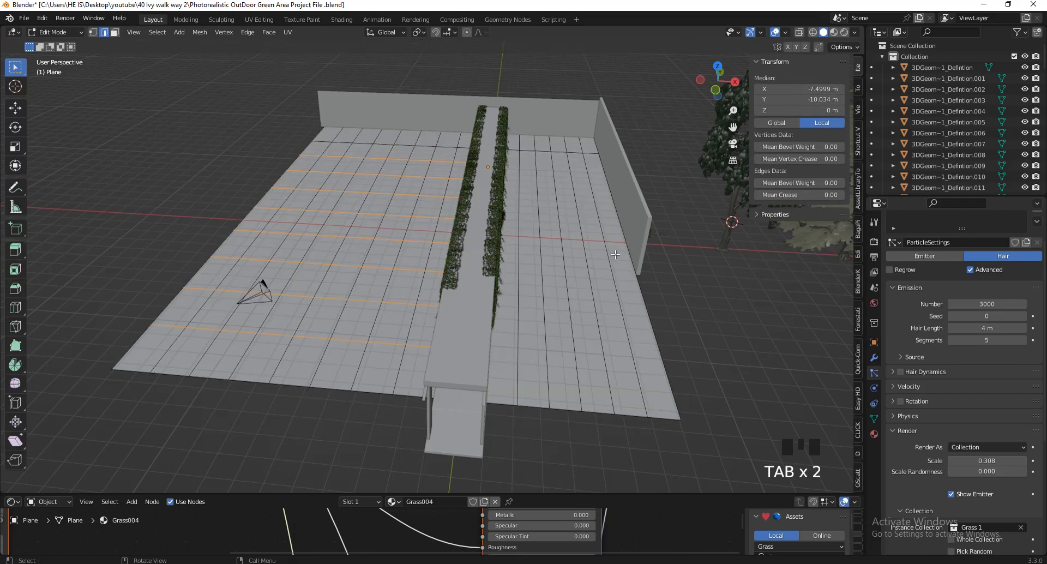
- Add evenly spaced crosswise loop cuts through the narrower ground section beside the side wall, and return to Object Mode
{"action": "key", "text": "ctrl+r"}
{"action": "scroll", "coordinate": [616, 251], "scroll_direction": "up", "scroll_amount": 10}
{"action": "left_click", "coordinate": [616, 251]}
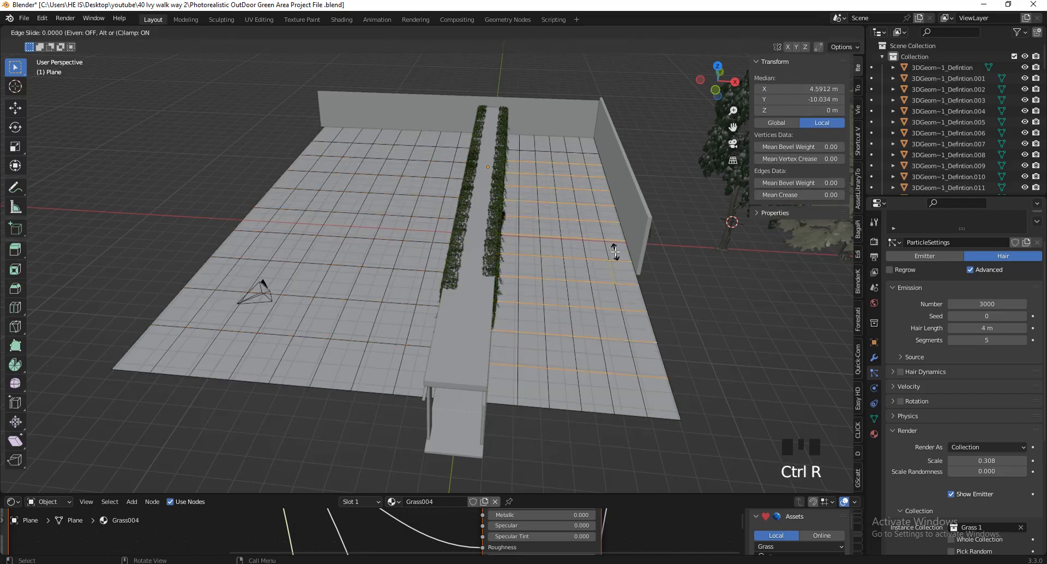
{"action": "right_click", "coordinate": [614, 249]}
{"action": "key", "text": "Tab"}
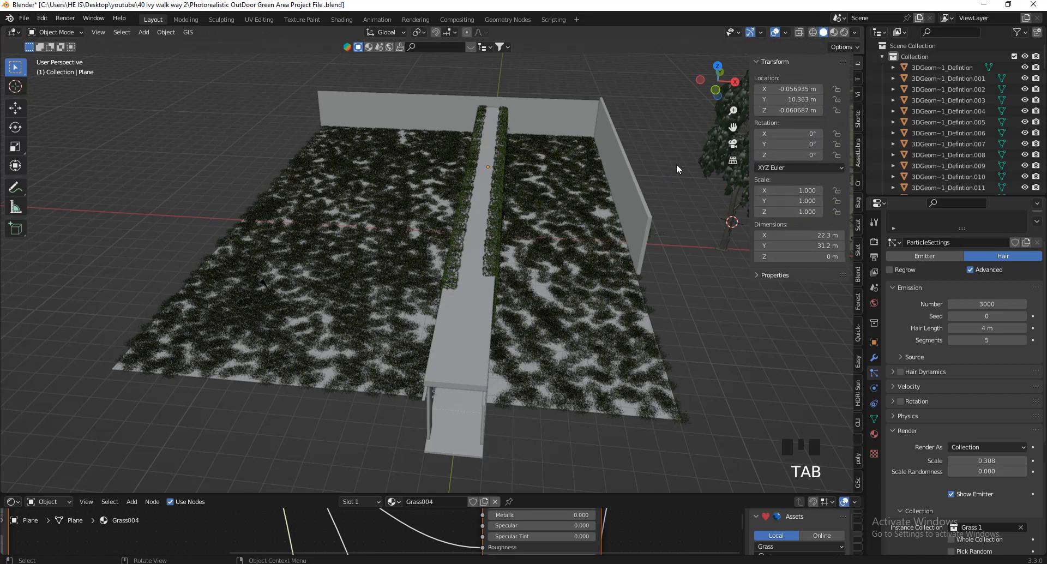
- Set the scale randomness of the ground's grass particle system to 0.323
{"action": "left_click_drag", "start_coordinate": [719, 81], "coordinate": [714, 136]}
{"action": "scroll", "coordinate": [712, 198], "scroll_direction": "up", "scroll_amount": 2}
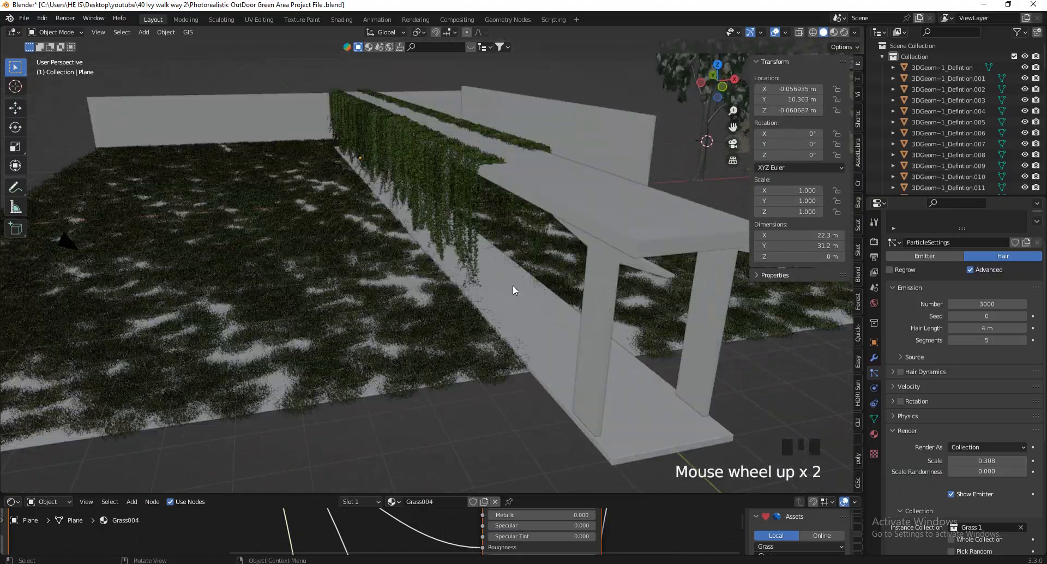
{"action": "scroll", "coordinate": [512, 289], "scroll_direction": "down", "scroll_amount": 1}
{"action": "scroll", "coordinate": [957, 404], "scroll_direction": "down", "scroll_amount": 2}
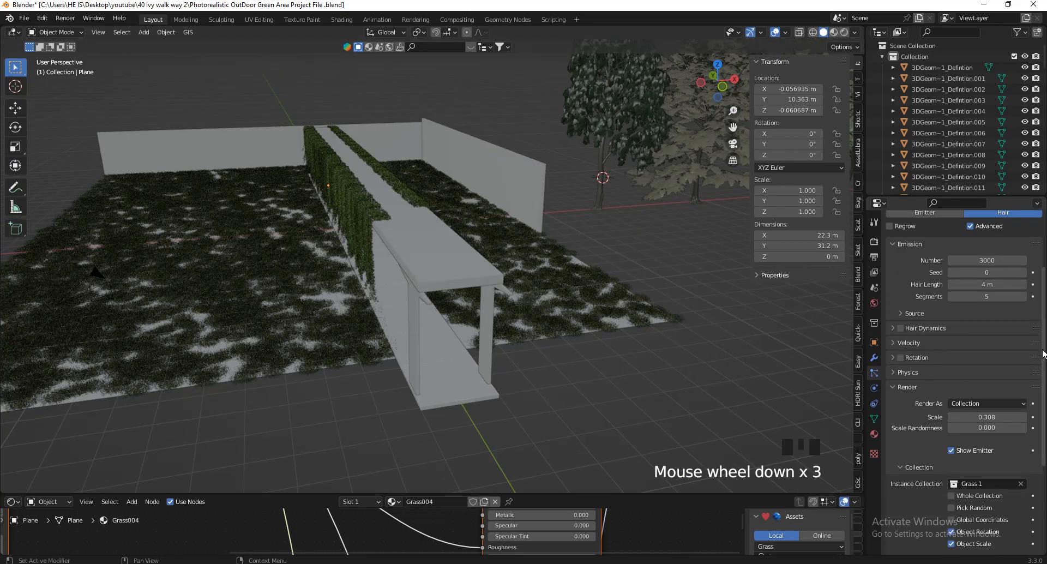
{"action": "scroll", "coordinate": [981, 368], "scroll_direction": "down", "scroll_amount": 7}
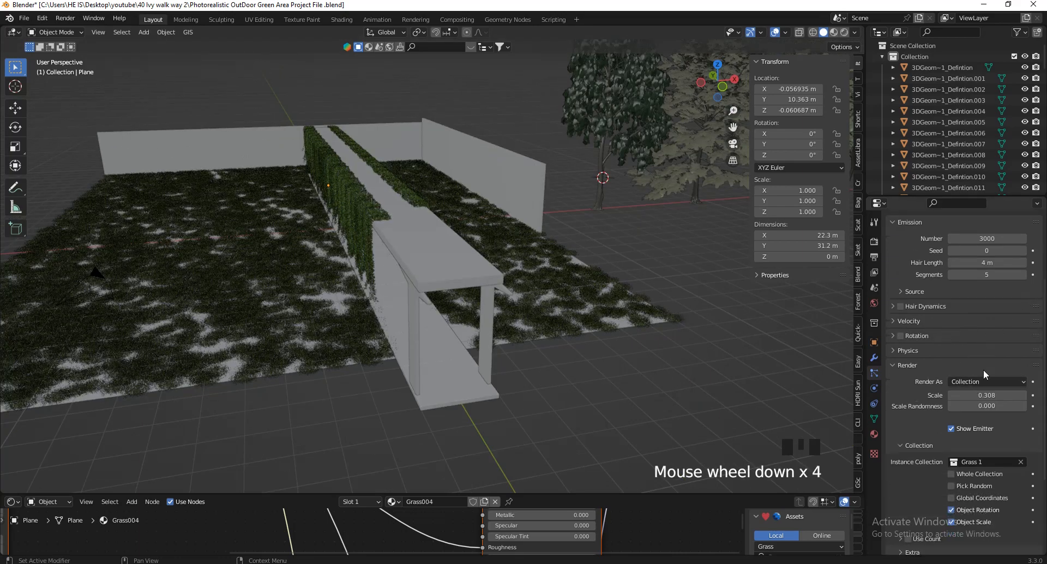
{"action": "scroll", "coordinate": [469, 329], "scroll_direction": "up", "scroll_amount": 3}
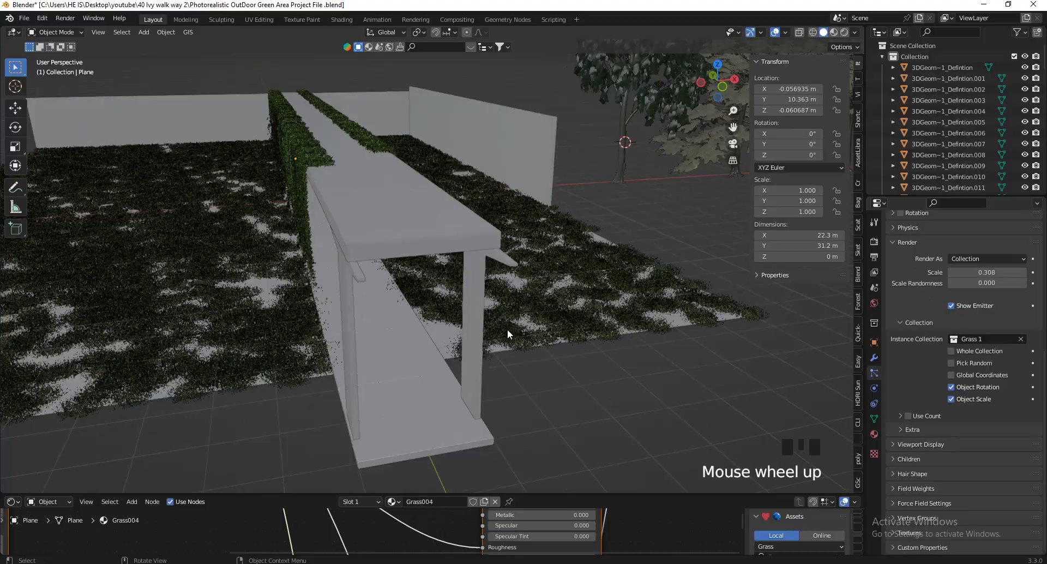
{"action": "left_click_drag", "start_coordinate": [988, 289], "coordinate": [545, 231], "text": "shift"}
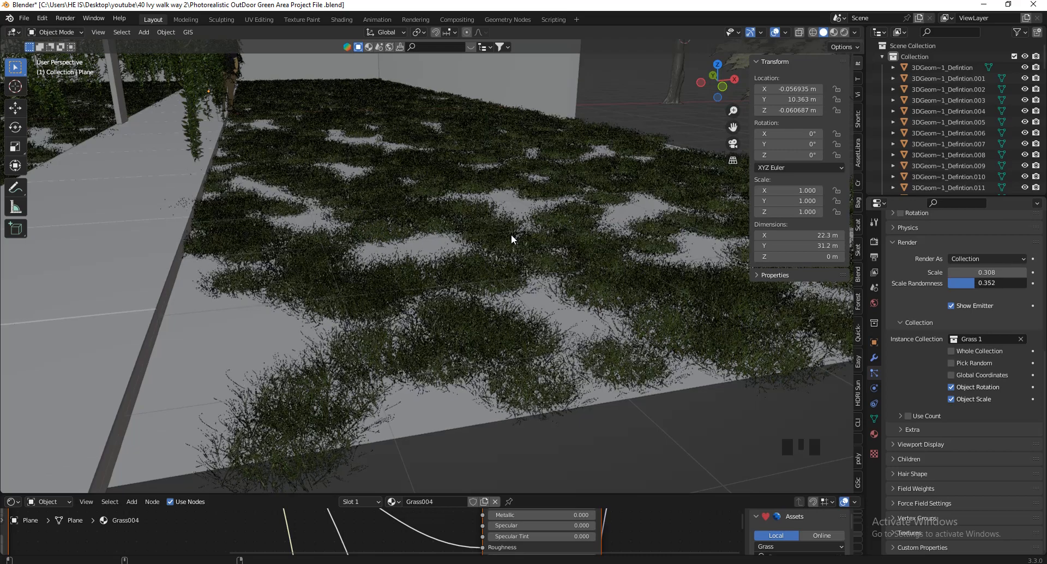
{"action": "left_click_drag", "start_coordinate": [987, 282], "coordinate": [833, 287]}
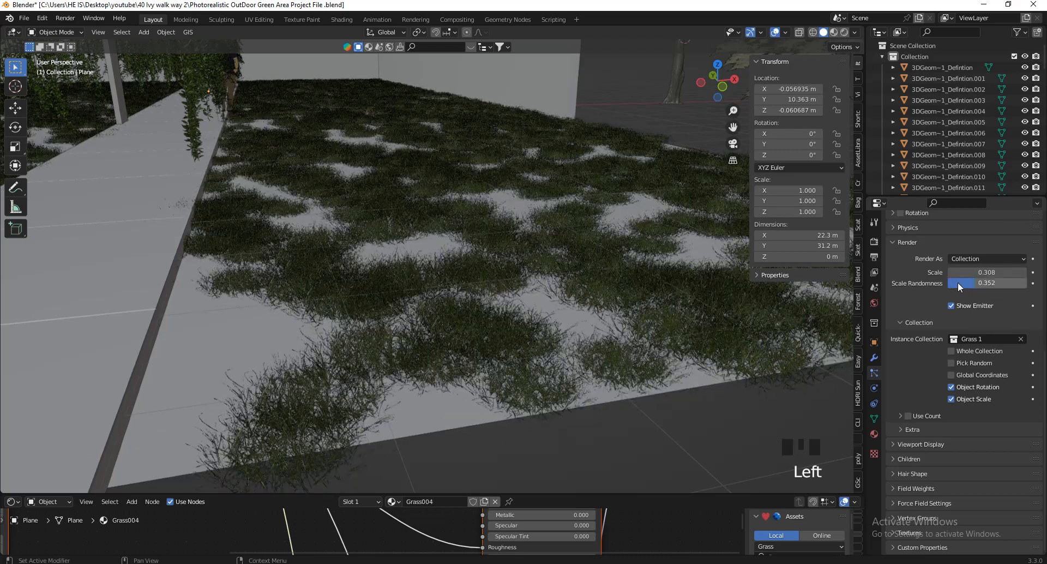
{"action": "mouse_move", "coordinate": [949, 284]}
{"action": "left_mouse_down", "text": "shift"}
{"action": "mouse_move", "coordinate": [965, 284]}
{"action": "mouse_move", "coordinate": [946, 283]}
{"action": "left_mouse_up", "text": "shift"}
- Enable rotation for the grass particles, with a phase of 0.367 and a randomized phase of 0.627
{"action": "scroll", "coordinate": [946, 283], "scroll_direction": "up", "scroll_amount": 3}
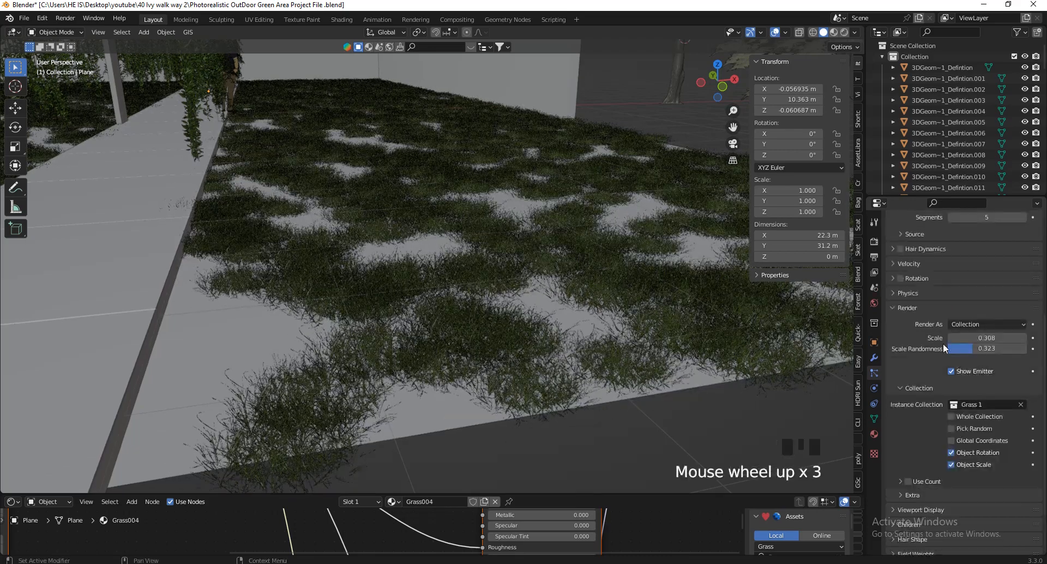
{"action": "left_click", "coordinate": [900, 278]}
{"action": "left_click", "coordinate": [892, 277]}
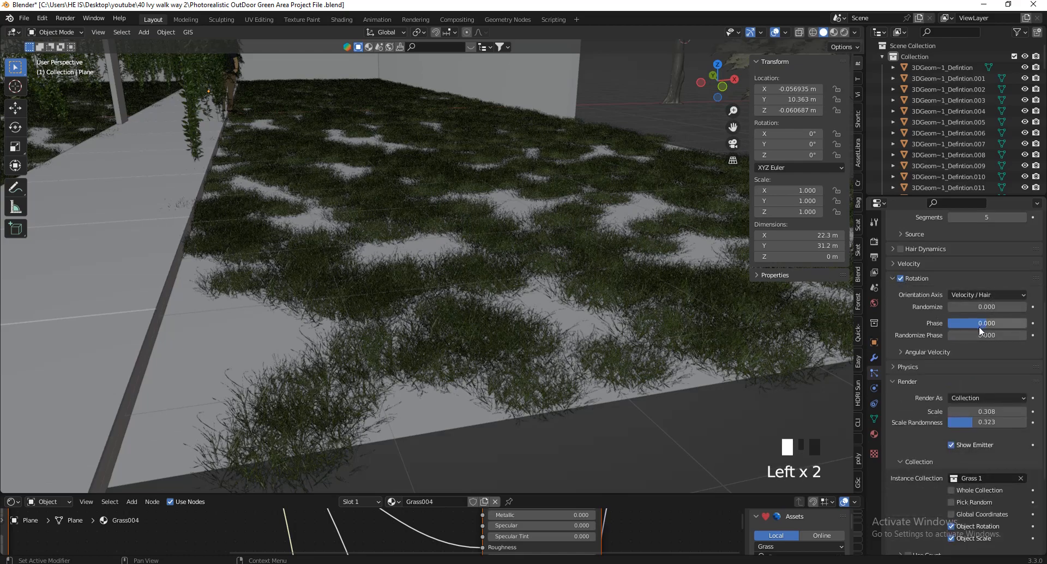
{"action": "left_click_drag", "start_coordinate": [1001, 336], "coordinate": [1015, 335], "text": "shift"}
{"action": "left_click_drag", "start_coordinate": [928, 366], "coordinate": [925, 364], "text": "shift"}
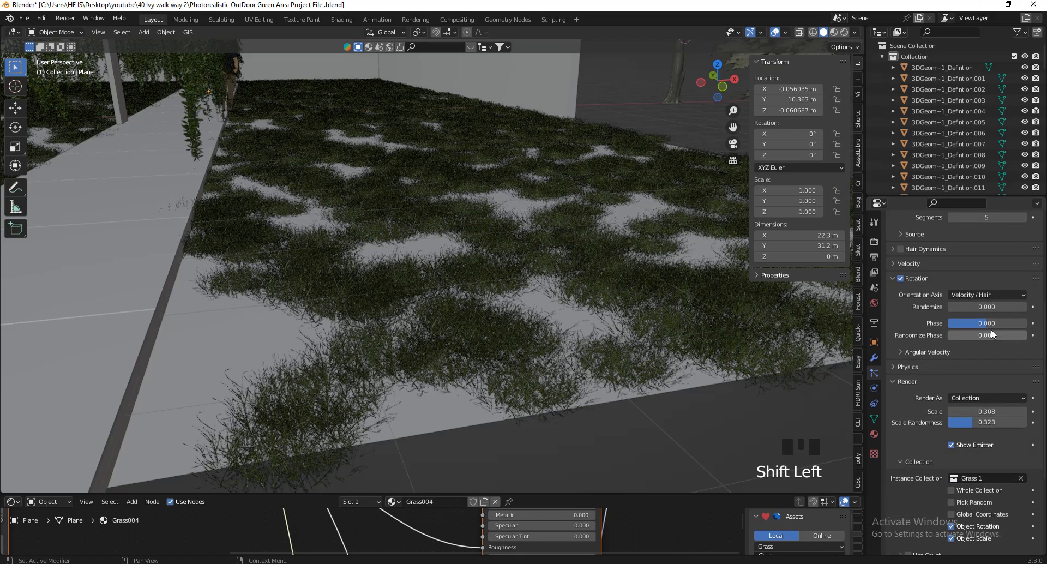
{"action": "left_click_drag", "start_coordinate": [993, 323], "coordinate": [448, 330]}
{"action": "scroll", "coordinate": [512, 237], "scroll_direction": "down", "scroll_amount": 9}
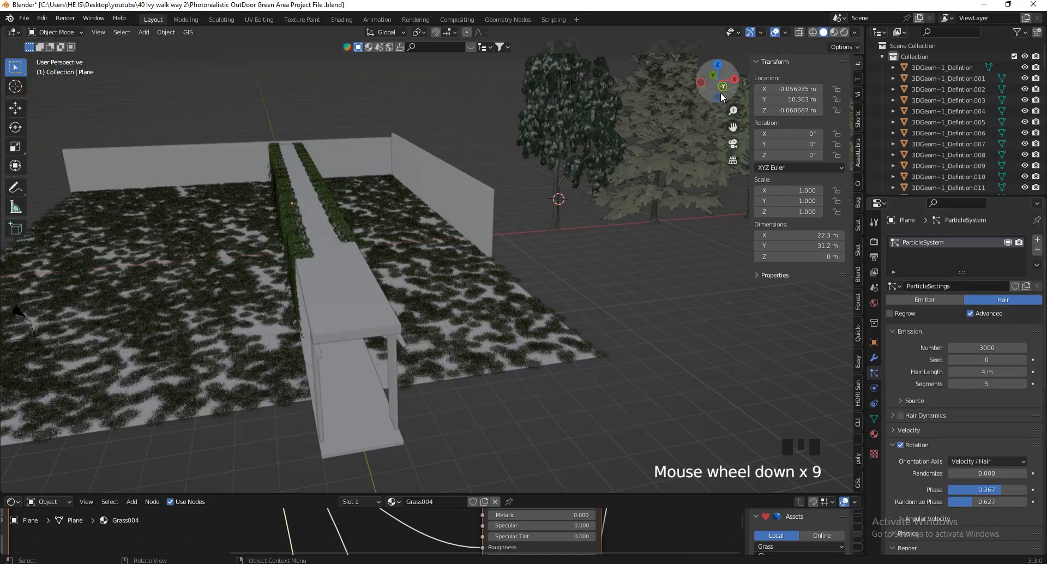
- Add a second particle system to the ground that reuses ParticleSettings, and make those settings a single-user copy
{"action": "left_click_drag", "start_coordinate": [721, 92], "coordinate": [531, 186]}
{"action": "scroll", "coordinate": [369, 259], "scroll_direction": "up", "scroll_amount": 2}
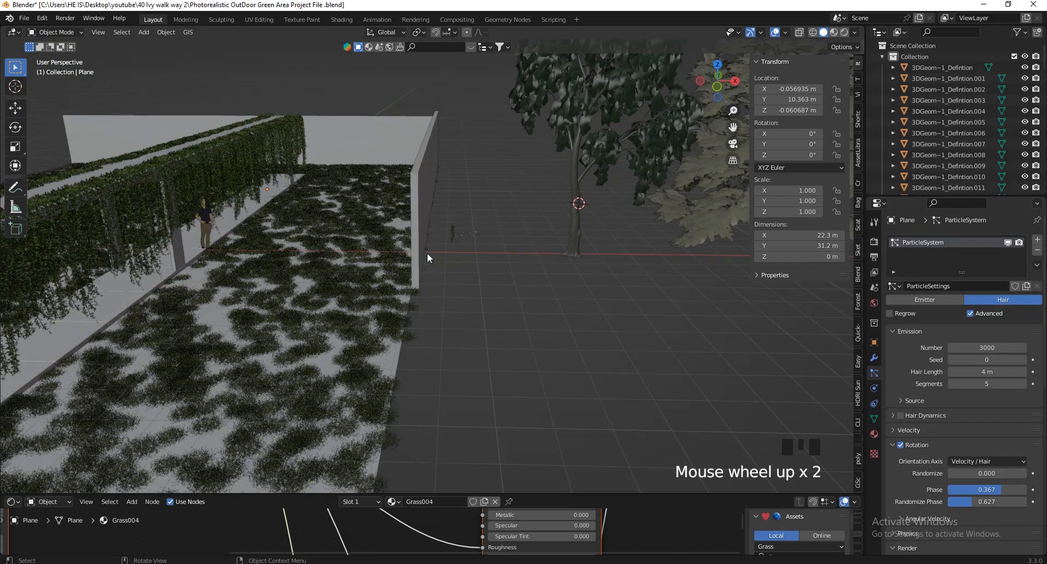
{"action": "scroll", "coordinate": [519, 230], "scroll_direction": "up", "scroll_amount": 6}
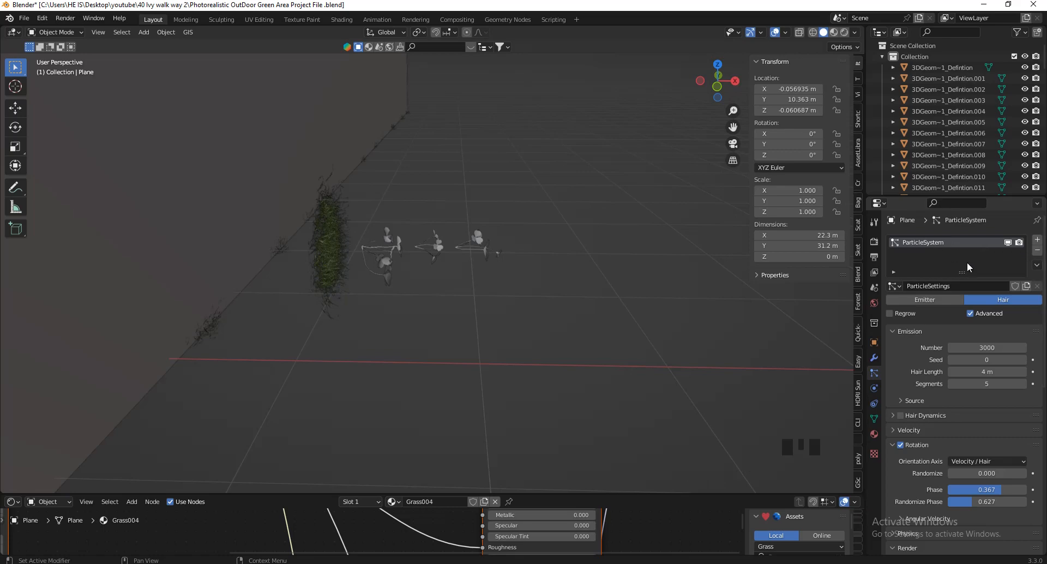
{"action": "left_click", "coordinate": [1037, 240]}
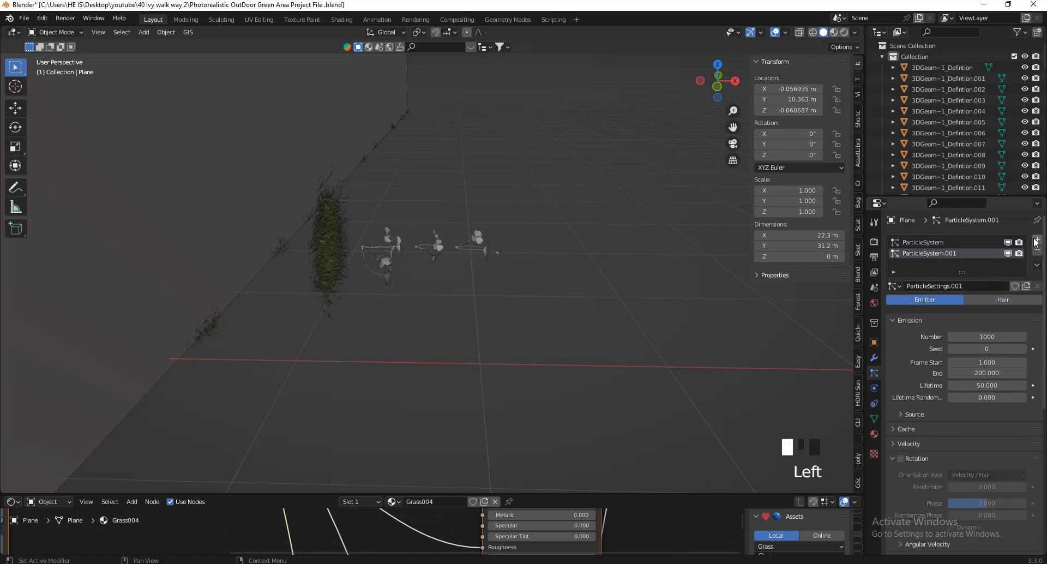
{"action": "left_click", "coordinate": [893, 285]}
{"action": "left_click", "coordinate": [917, 299]}
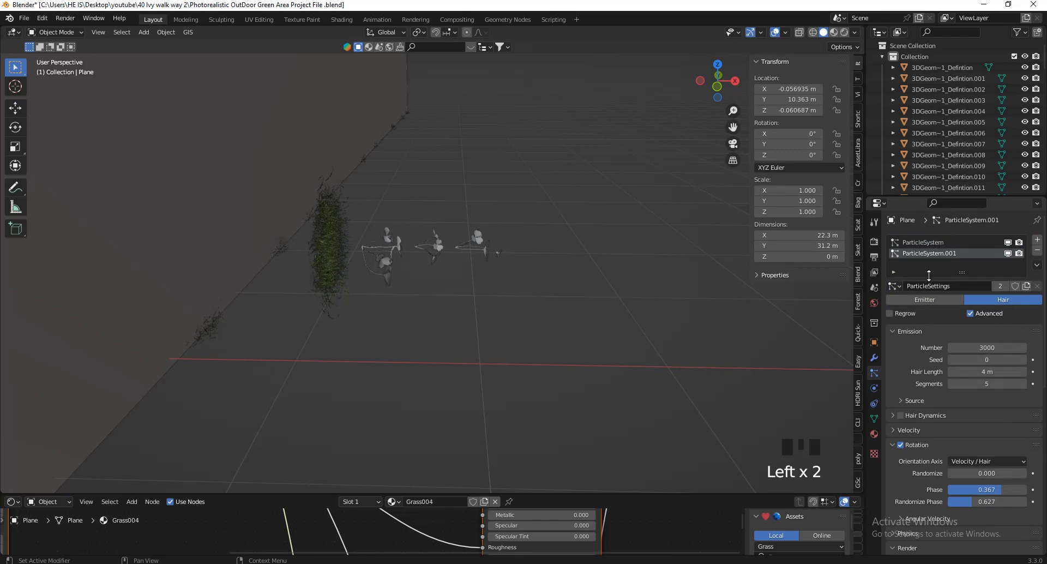
{"action": "left_click", "coordinate": [897, 283]}
{"action": "scroll", "coordinate": [988, 411], "scroll_direction": "down", "scroll_amount": 5}
{"action": "scroll", "coordinate": [988, 404], "scroll_direction": "up", "scroll_amount": 6}
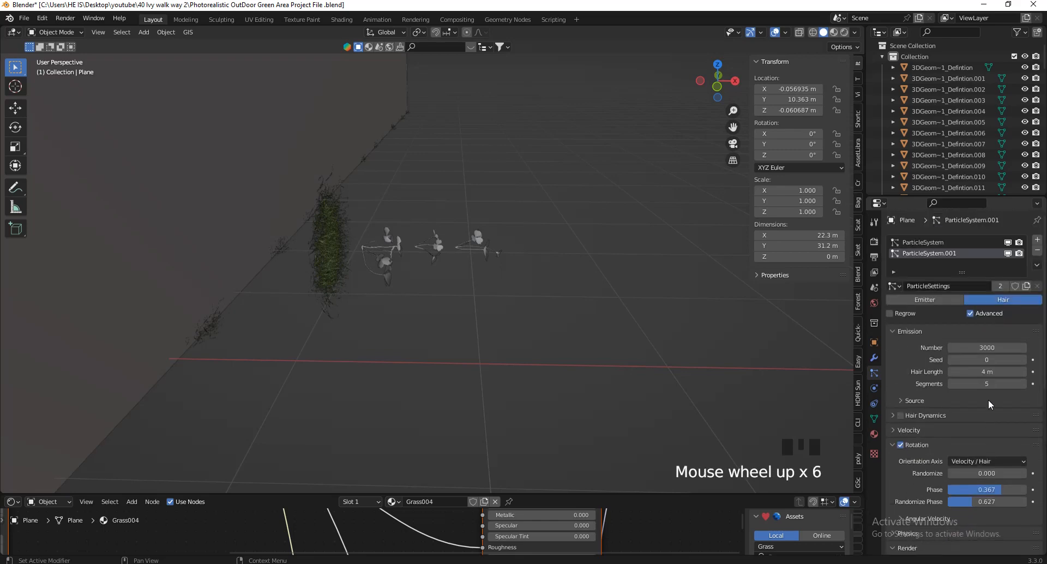
{"action": "left_click", "coordinate": [1005, 285]}
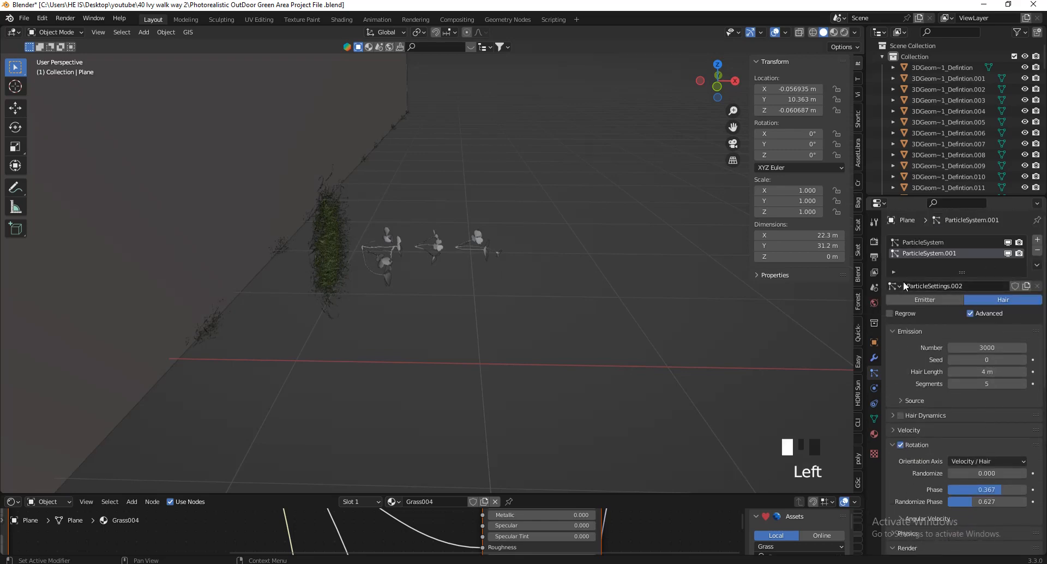
- Replace the instance collection of the ground's second particle system with Weeds 1
{"action": "scroll", "coordinate": [982, 346], "scroll_direction": "down", "scroll_amount": 9}
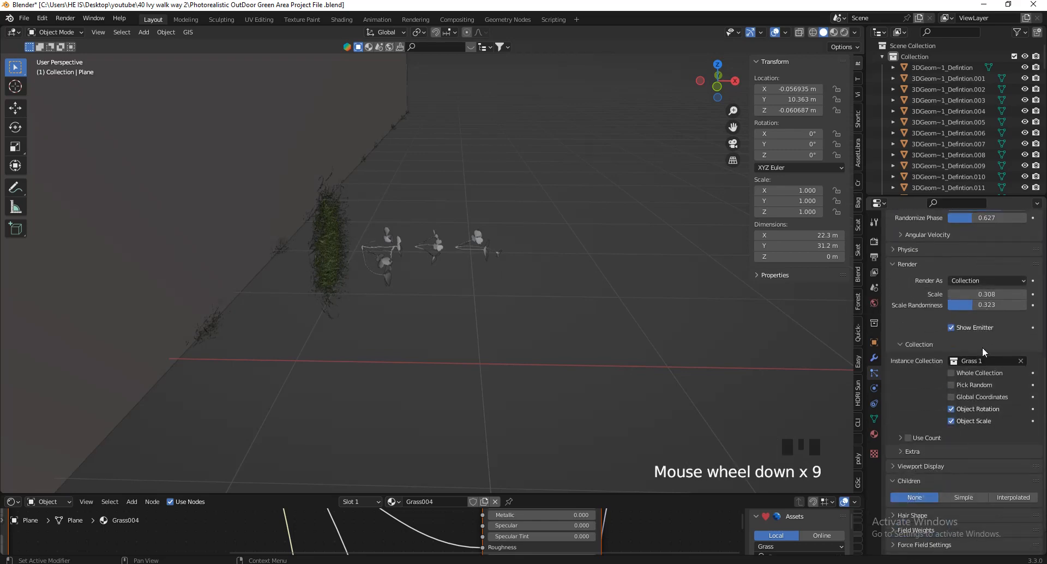
{"action": "left_click", "coordinate": [1020, 361]}
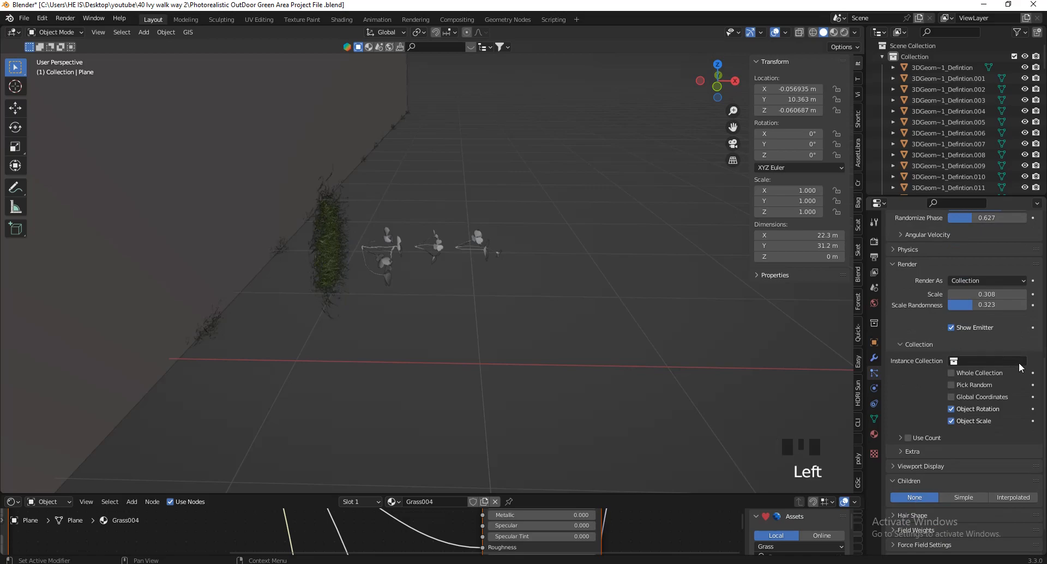
{"action": "left_click", "coordinate": [992, 361]}
{"action": "left_click", "coordinate": [959, 399]}
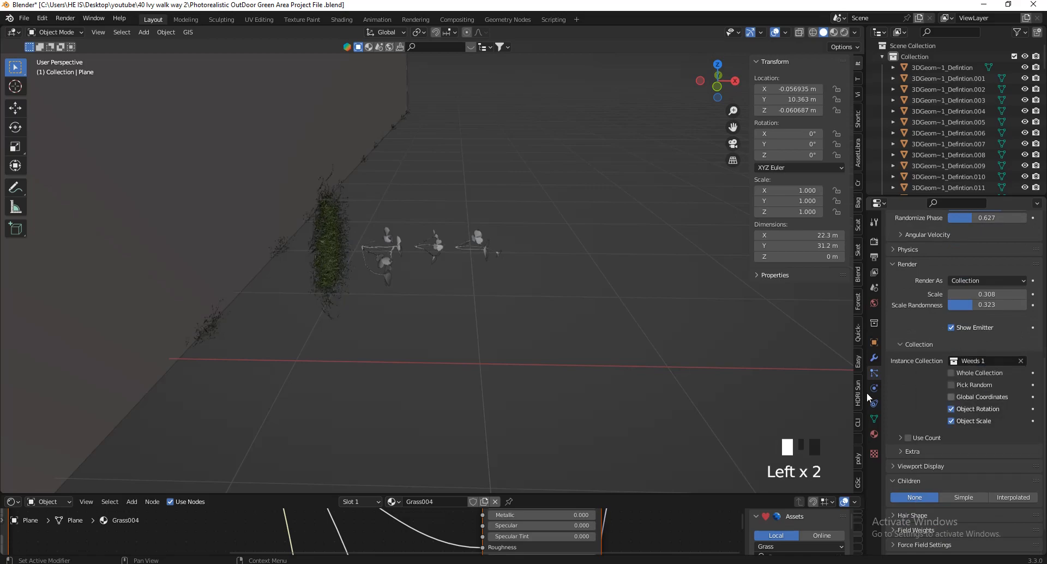
- Set the number of weed particles on the ground to 500
{"action": "scroll", "coordinate": [659, 327], "scroll_direction": "down", "scroll_amount": 5}
{"action": "scroll", "coordinate": [336, 426], "scroll_direction": "up", "scroll_amount": 1}
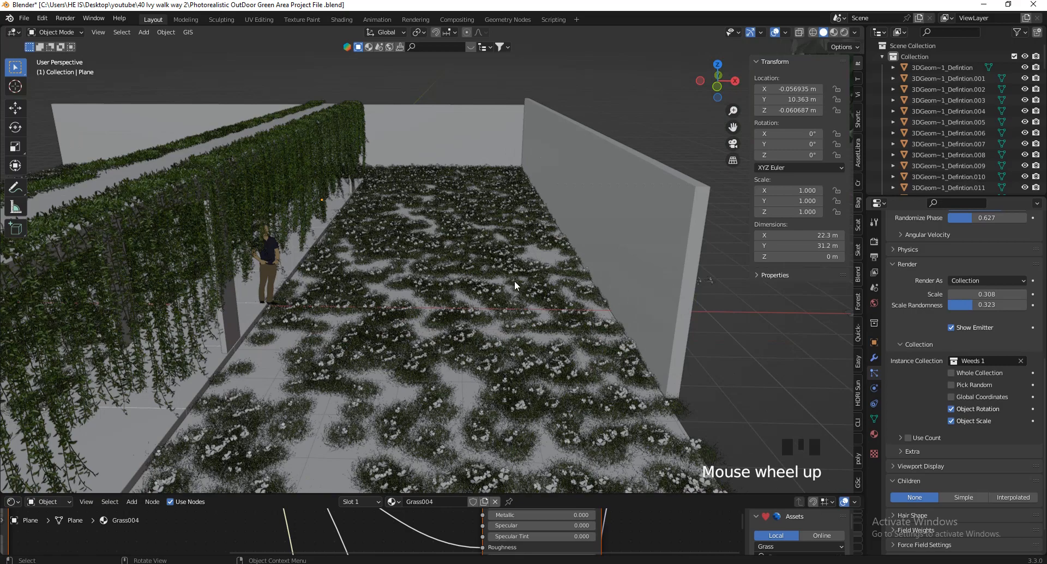
{"action": "scroll", "coordinate": [515, 280], "scroll_direction": "down", "scroll_amount": 4}
{"action": "scroll", "coordinate": [493, 319], "scroll_direction": "up", "scroll_amount": 4}
{"action": "scroll", "coordinate": [979, 279], "scroll_direction": "up", "scroll_amount": 6}
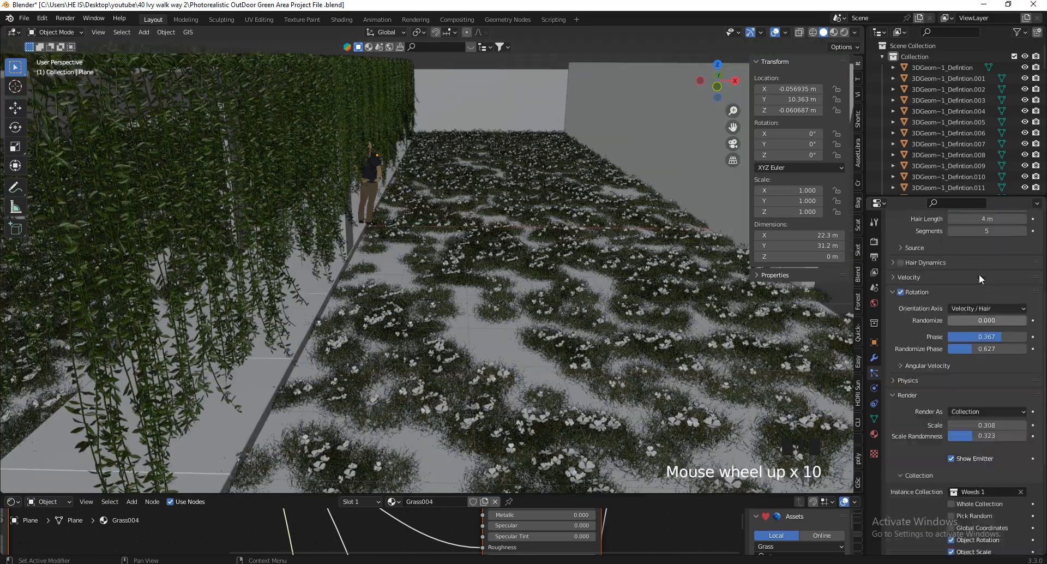
{"action": "scroll", "coordinate": [980, 280], "scroll_direction": "up", "scroll_amount": 4}
{"action": "left_click", "coordinate": [980, 282]}
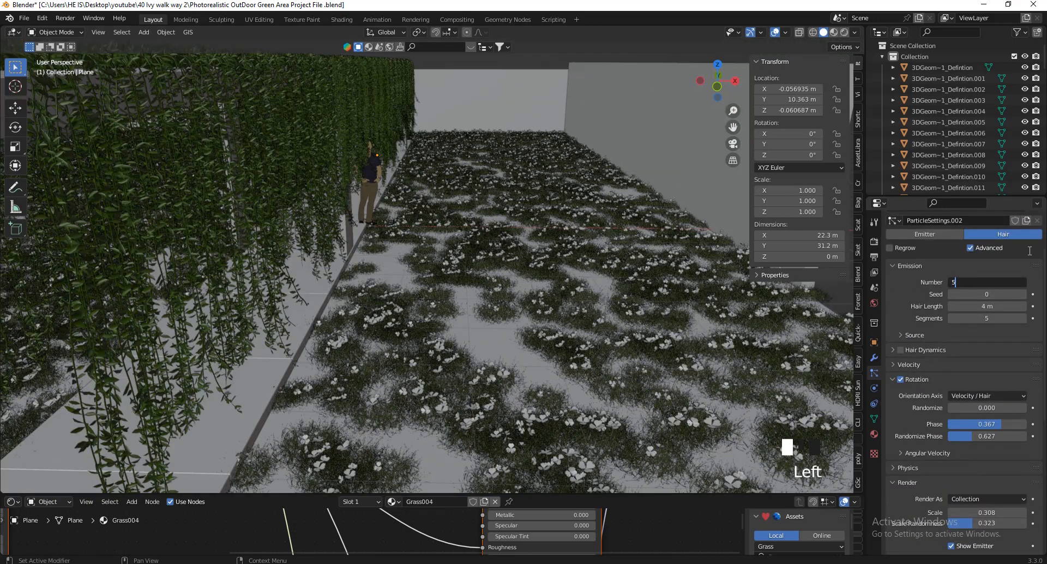
{"action": "key", "text": "Return"}
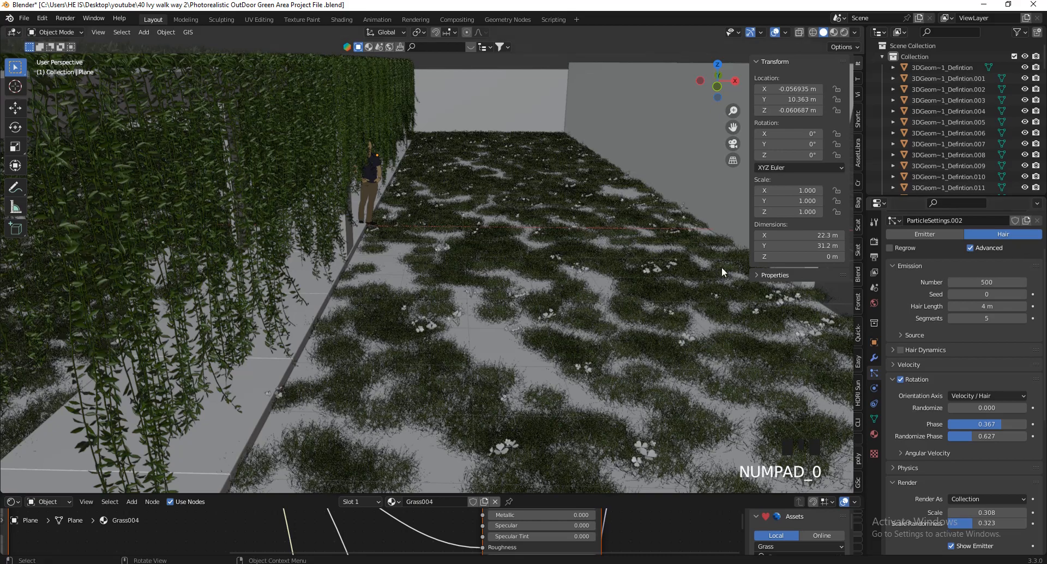
- Examine the density and size of the weeds on the ground, up close and through the camera view
{"action": "scroll", "coordinate": [571, 163], "scroll_direction": "down", "scroll_amount": 3}
{"action": "scroll", "coordinate": [526, 316], "scroll_direction": "up", "scroll_amount": 2}
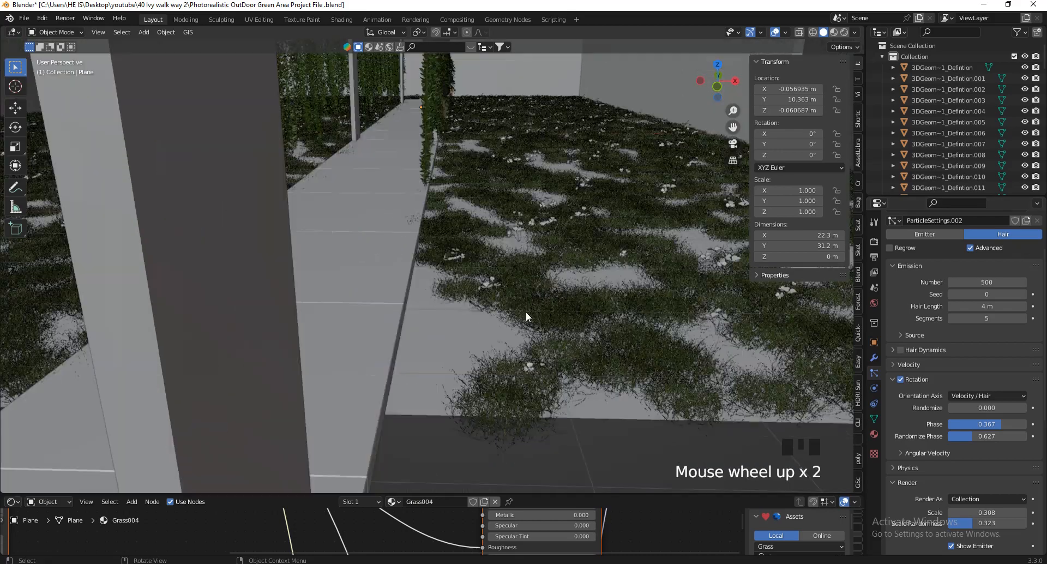
{"action": "scroll", "coordinate": [410, 308], "scroll_direction": "down", "scroll_amount": 3}
{"action": "key", "text": "KP_0"}
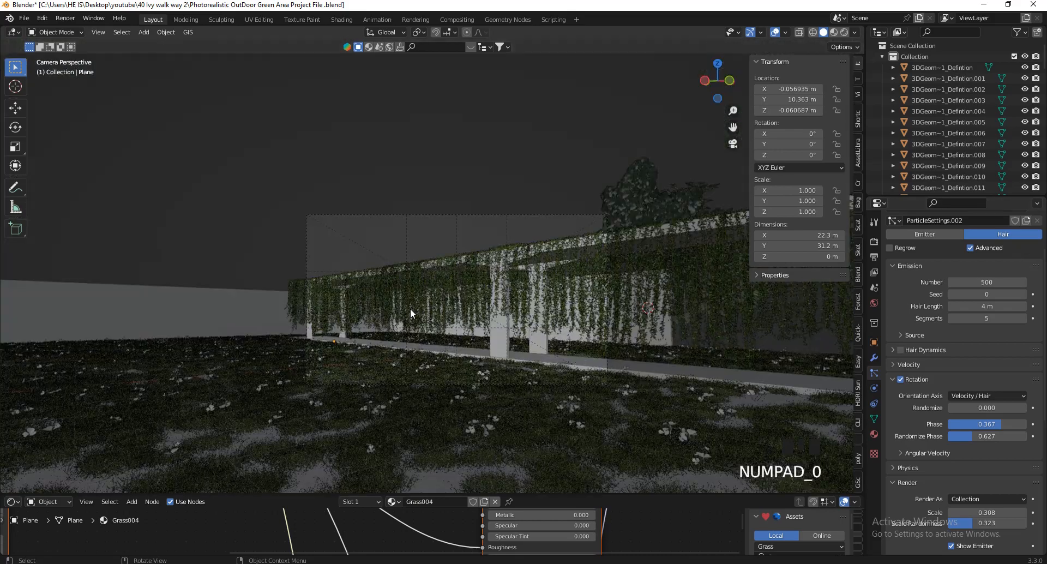
{"action": "scroll", "coordinate": [578, 418], "scroll_direction": "up", "scroll_amount": 1}
{"action": "scroll", "coordinate": [685, 365], "scroll_direction": "up", "scroll_amount": 8}
{"action": "scroll", "coordinate": [587, 381], "scroll_direction": "down", "scroll_amount": 2}
{"action": "scroll", "coordinate": [348, 324], "scroll_direction": "up", "scroll_amount": 5}
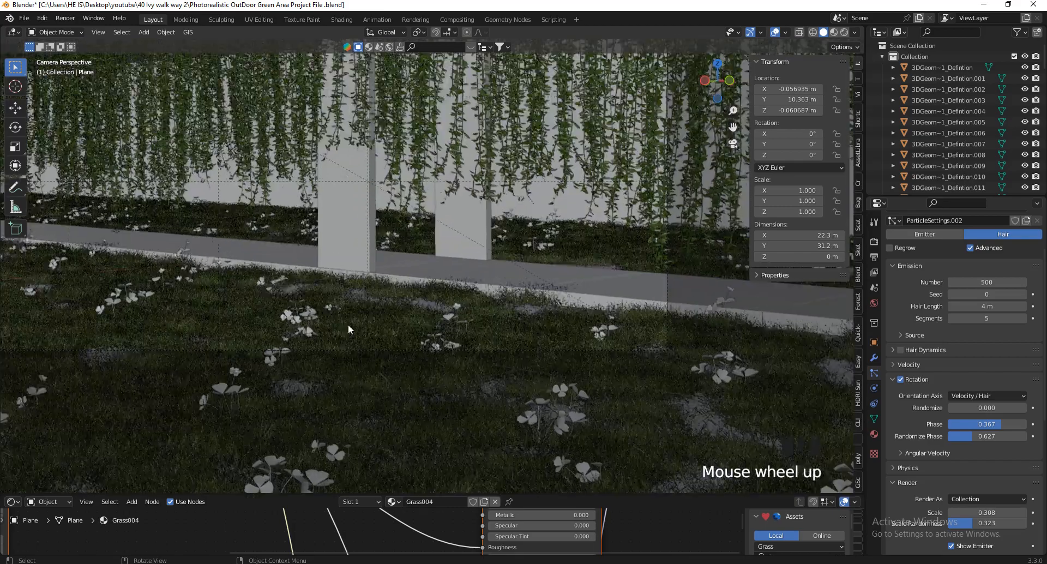
{"action": "scroll", "coordinate": [425, 365], "scroll_direction": "down", "scroll_amount": 5}
{"action": "scroll", "coordinate": [217, 344], "scroll_direction": "up", "scroll_amount": 4}
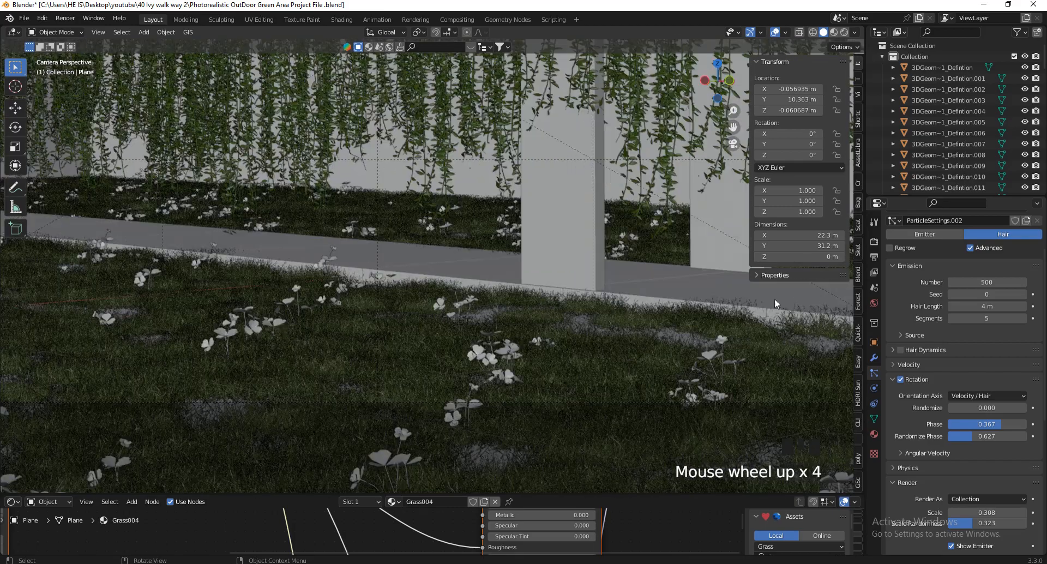
- Set the weed particles' render scale to 0.230 and their scale randomness to 0.355
{"action": "scroll", "coordinate": [999, 417], "scroll_direction": "down", "scroll_amount": 4}
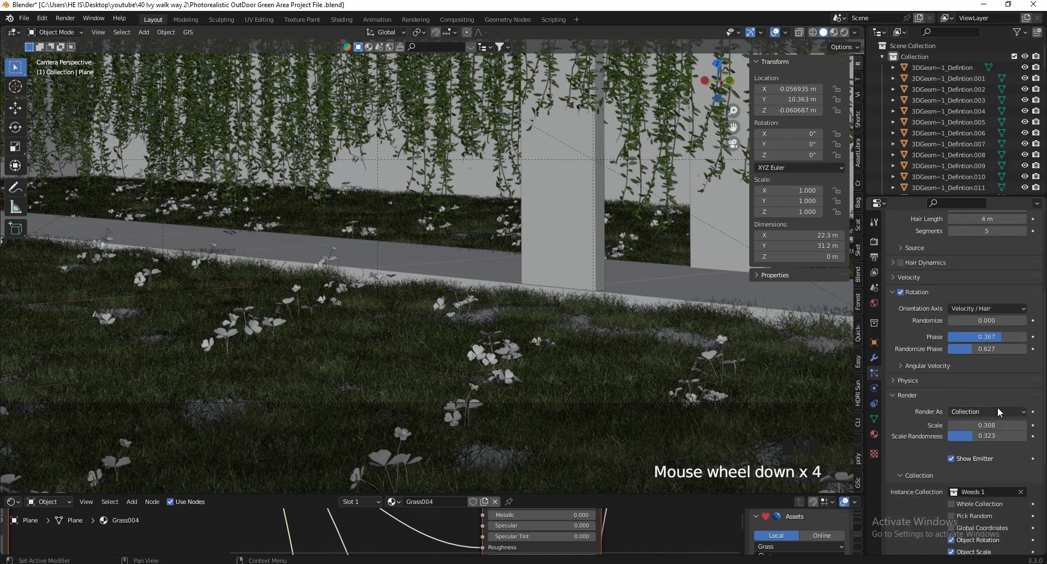
{"action": "left_click_drag", "start_coordinate": [1010, 424], "coordinate": [911, 236], "text": "shift"}
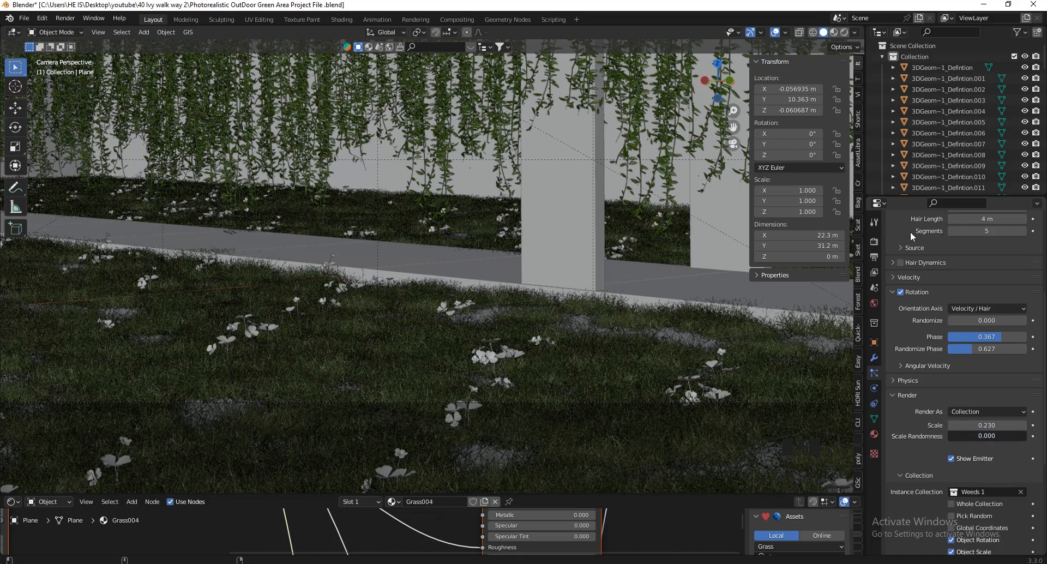
{"action": "left_click_drag", "start_coordinate": [120, 263], "coordinate": [500, 385], "text": "shift"}
{"action": "scroll", "coordinate": [418, 423], "scroll_direction": "down", "scroll_amount": 9}
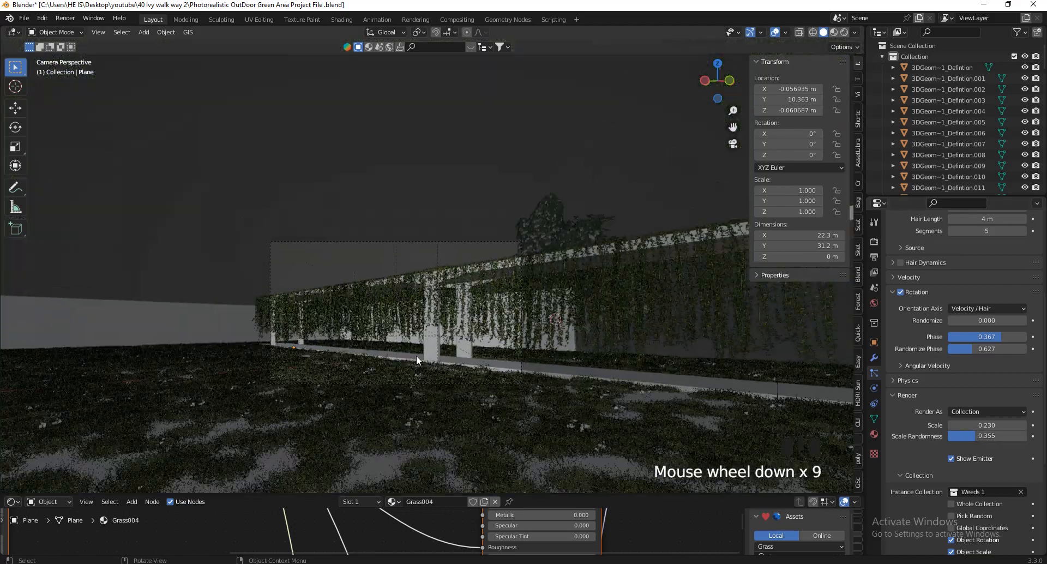
- Move the middle tree in top view onto the narrow grass strip beside the walkway, at about X 3.8 m, Y 1.1 m
{"action": "left_click_drag", "start_coordinate": [717, 82], "coordinate": [701, 122]}
{"action": "scroll", "coordinate": [654, 240], "scroll_direction": "down", "scroll_amount": 5}
{"action": "left_click", "coordinate": [592, 245]}
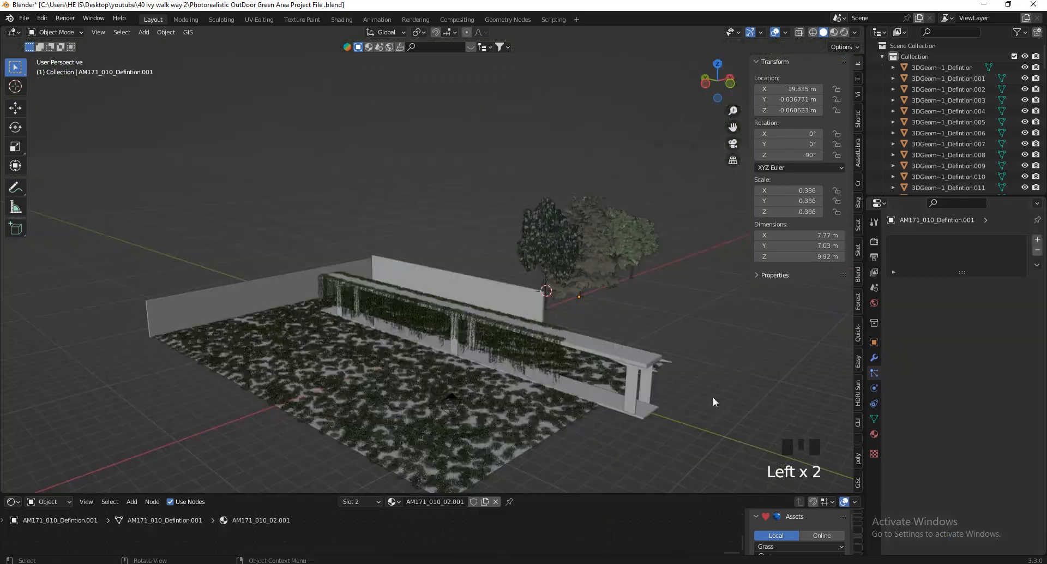
{"action": "left_click", "coordinate": [601, 254]}
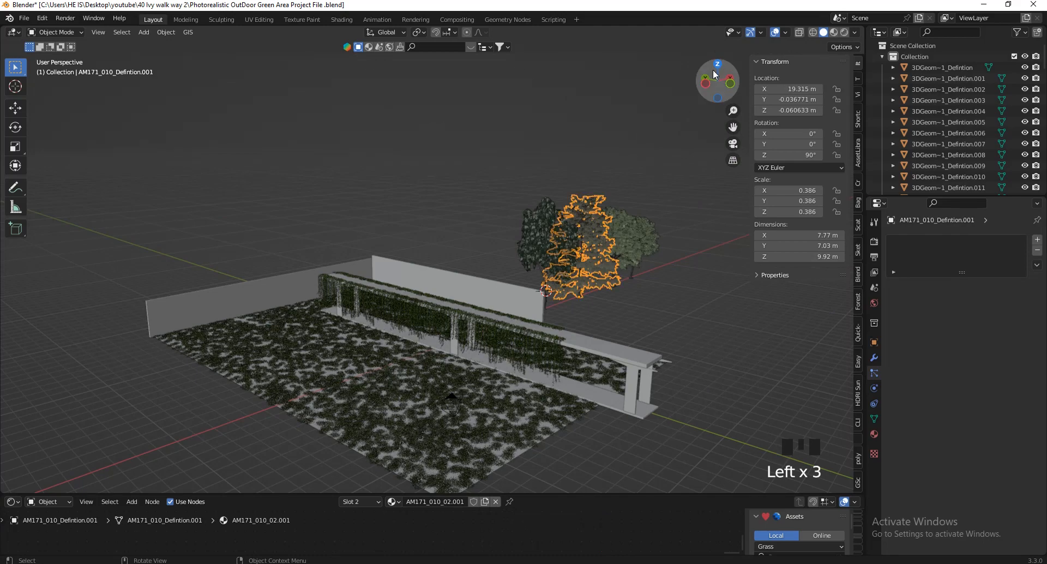
{"action": "left_click_drag", "start_coordinate": [712, 70], "coordinate": [721, 60]}
{"action": "left_click", "coordinate": [720, 62]}
{"action": "key", "text": "g"}
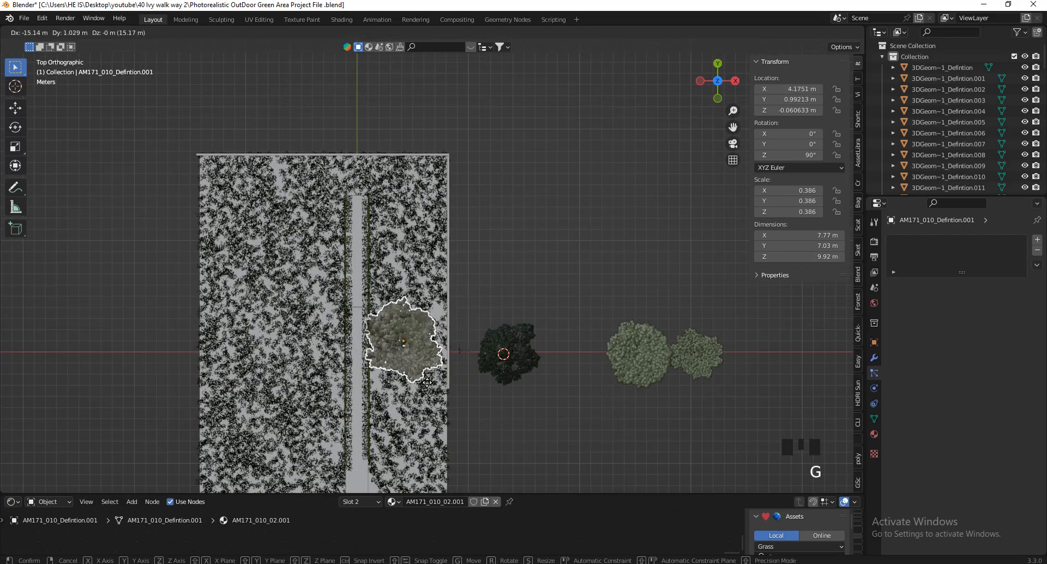
{"action": "left_click", "coordinate": [426, 382]}
- Enlarge the Outliner area and turn it into a second 3D Viewport
{"action": "left_click_drag", "start_coordinate": [895, 195], "coordinate": [891, 335]}
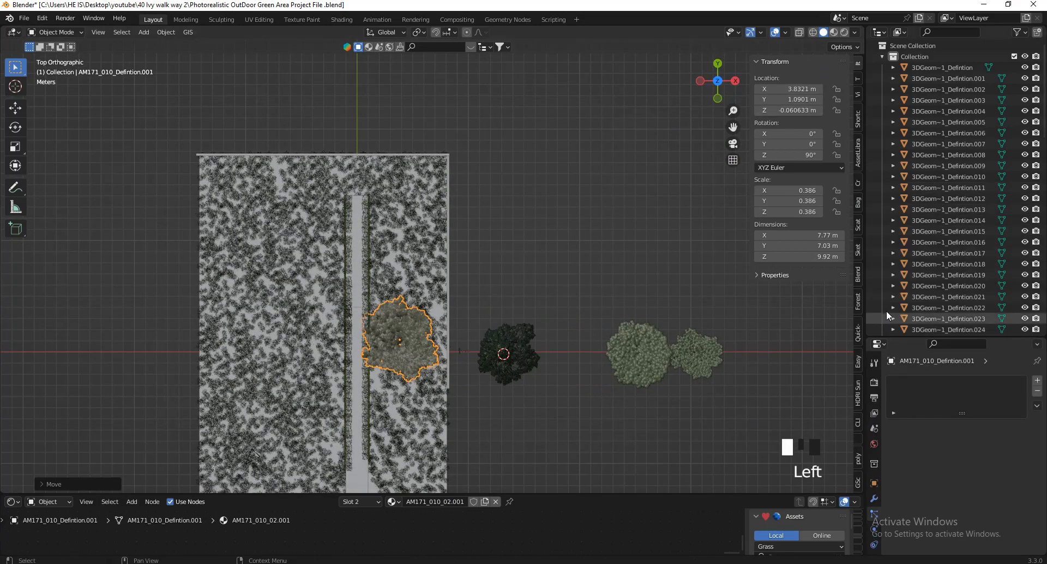
{"action": "left_click_drag", "start_coordinate": [870, 286], "coordinate": [682, 295]}
{"action": "left_click", "coordinate": [694, 32]}
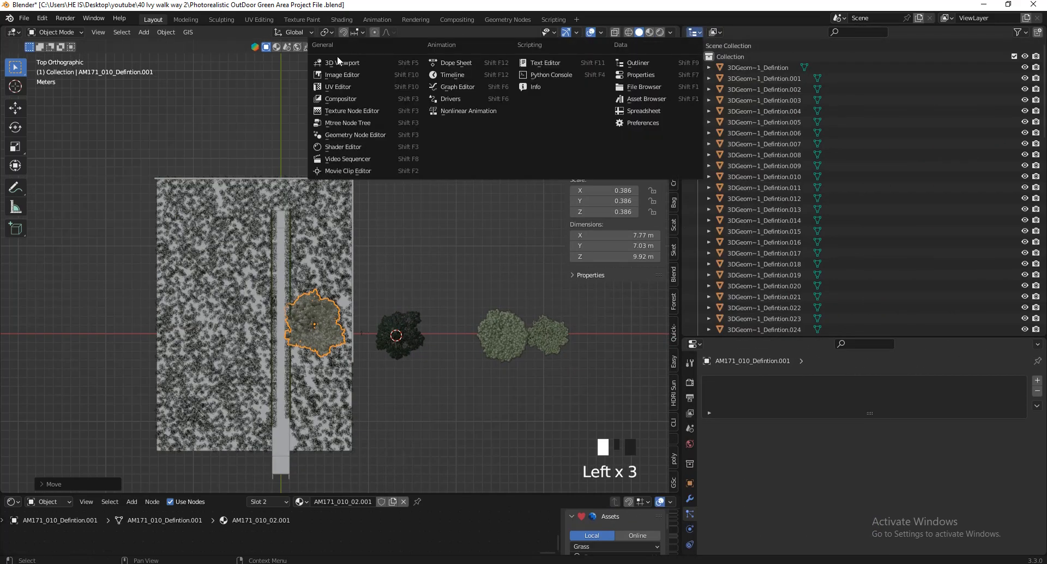
{"action": "left_click", "coordinate": [337, 61]}
- Show the scene from the top in the new viewport and through the camera in the main viewport
{"action": "scroll", "coordinate": [857, 197], "scroll_direction": "down", "scroll_amount": 5}
{"action": "scroll", "coordinate": [857, 196], "scroll_direction": "down", "scroll_amount": 2}
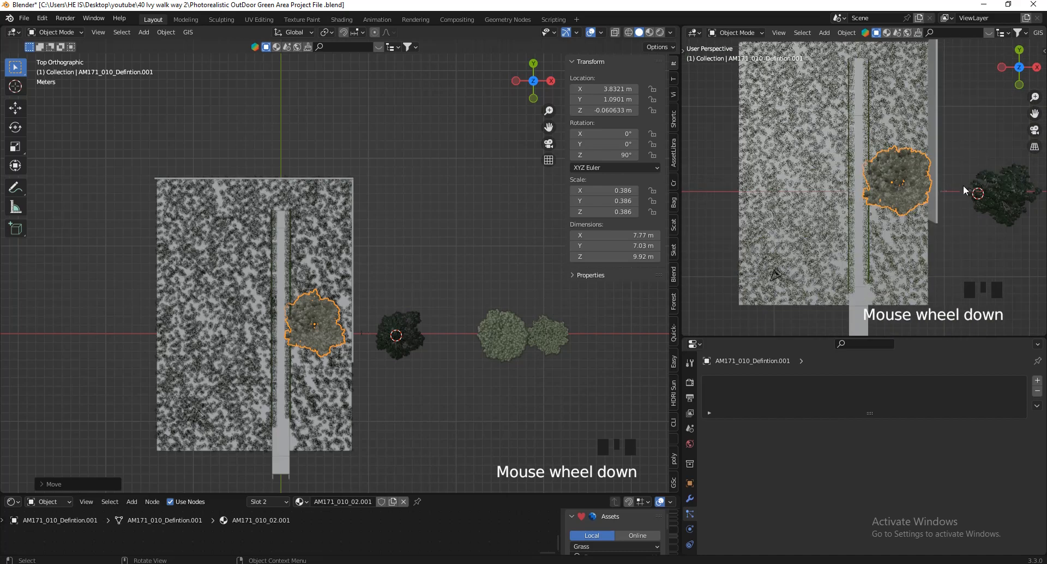
{"action": "left_click", "coordinate": [1020, 67]}
{"action": "left_click", "coordinate": [1020, 67]}
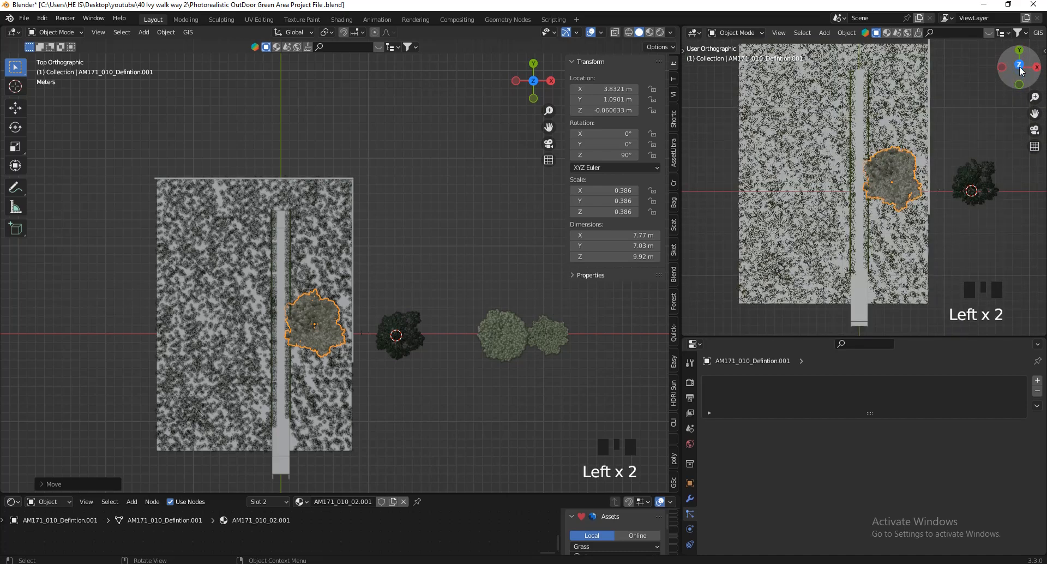
{"action": "key", "text": "KP_0"}
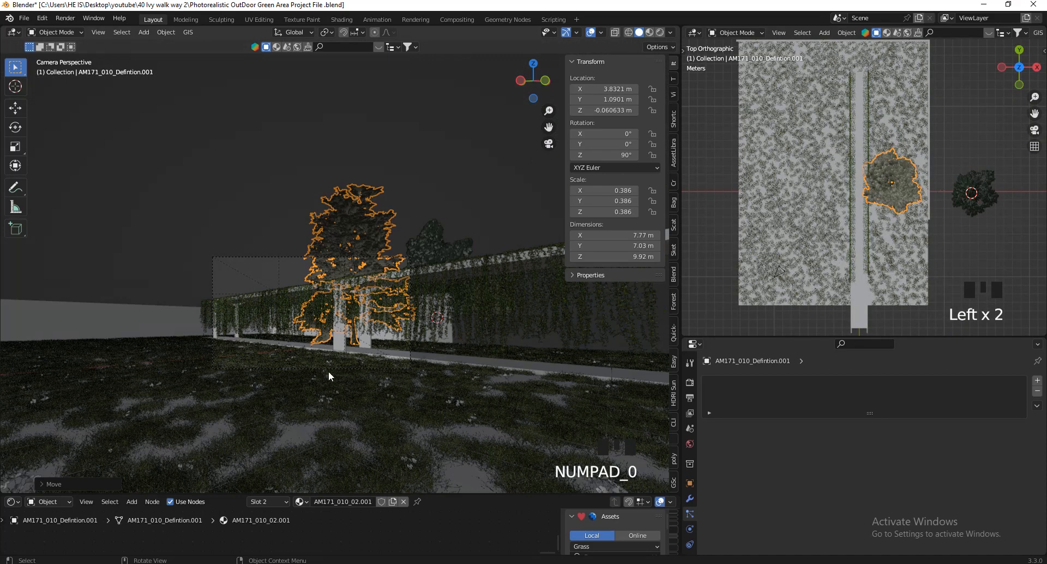
{"action": "scroll", "coordinate": [302, 384], "scroll_direction": "up", "scroll_amount": 4}
{"action": "scroll", "coordinate": [377, 309], "scroll_direction": "down", "scroll_amount": 2}
{"action": "scroll", "coordinate": [378, 309], "scroll_direction": "up", "scroll_amount": 2}
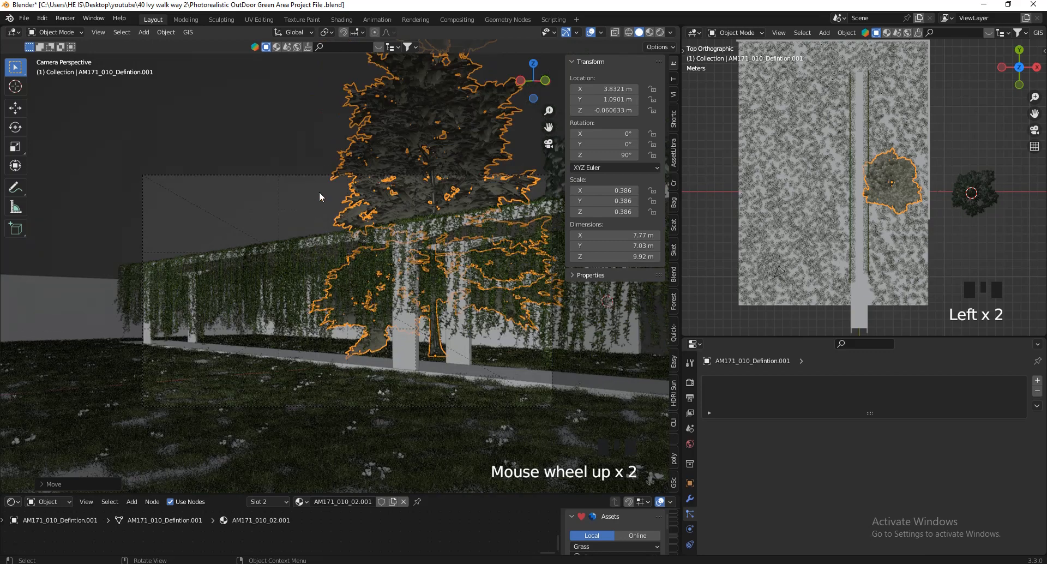
- Shift the tree away from the walkway to about X 4.47 m, Y 1.17 m, and delete its overlapping linked duplicate
{"action": "left_click", "coordinate": [314, 175]}
{"action": "key", "text": "x"}
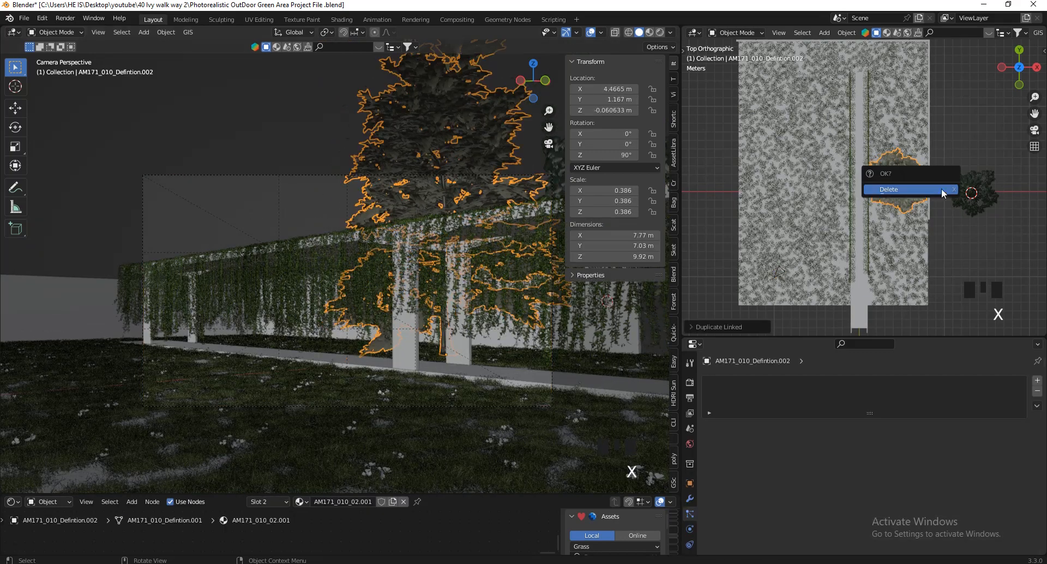
{"action": "left_click", "coordinate": [941, 188]}
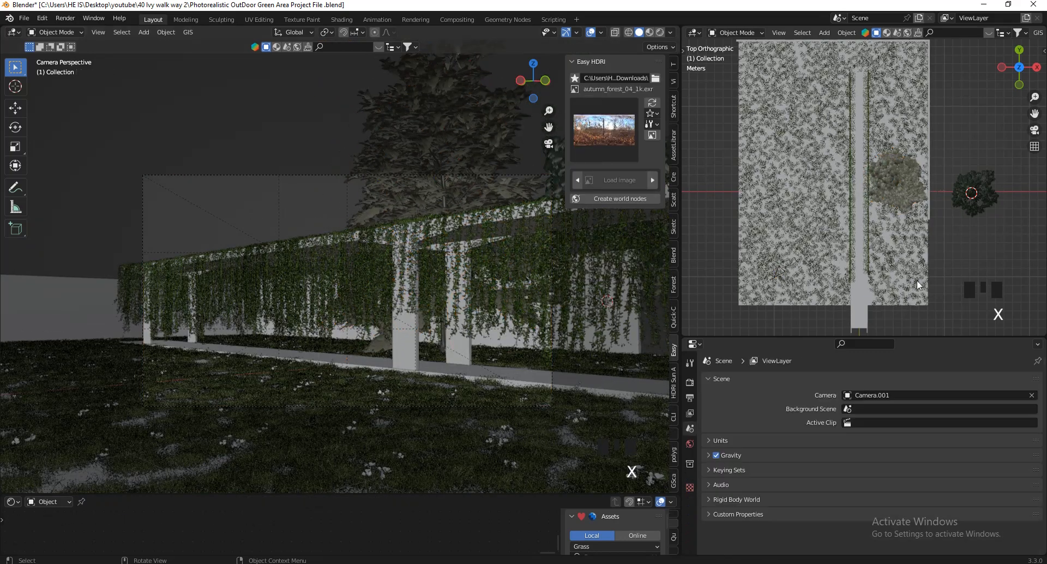
- Place a linked duplicate of the tree at the strip's far end, about X 5.3 m, Y 16.1 m, and scale it to 0.263
{"action": "left_click", "coordinate": [905, 192]}
{"action": "scroll", "coordinate": [905, 217], "scroll_direction": "down", "scroll_amount": 2}
{"action": "key", "text": "alt+d"}
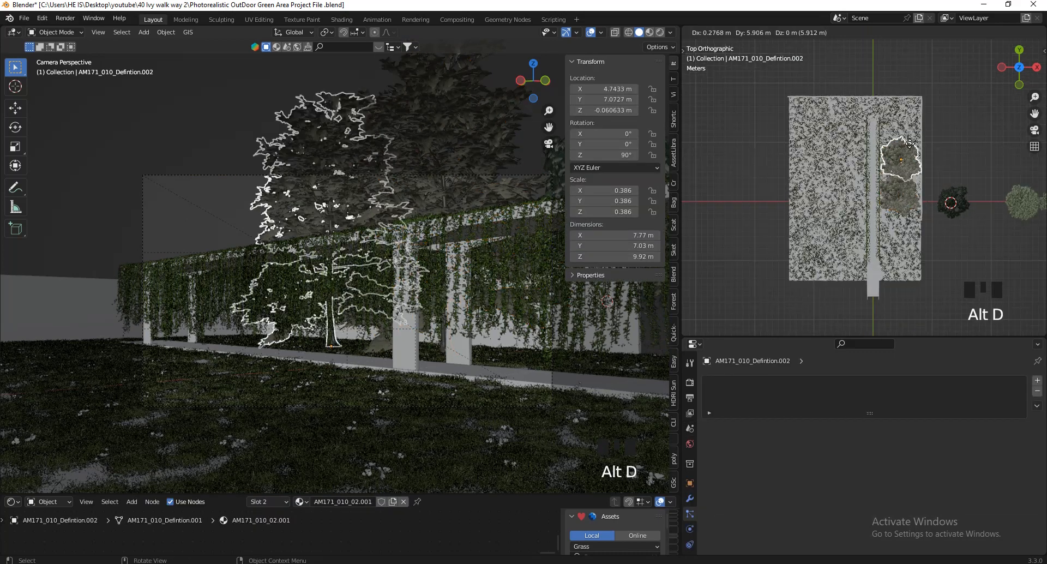
{"action": "left_click", "coordinate": [910, 124]}
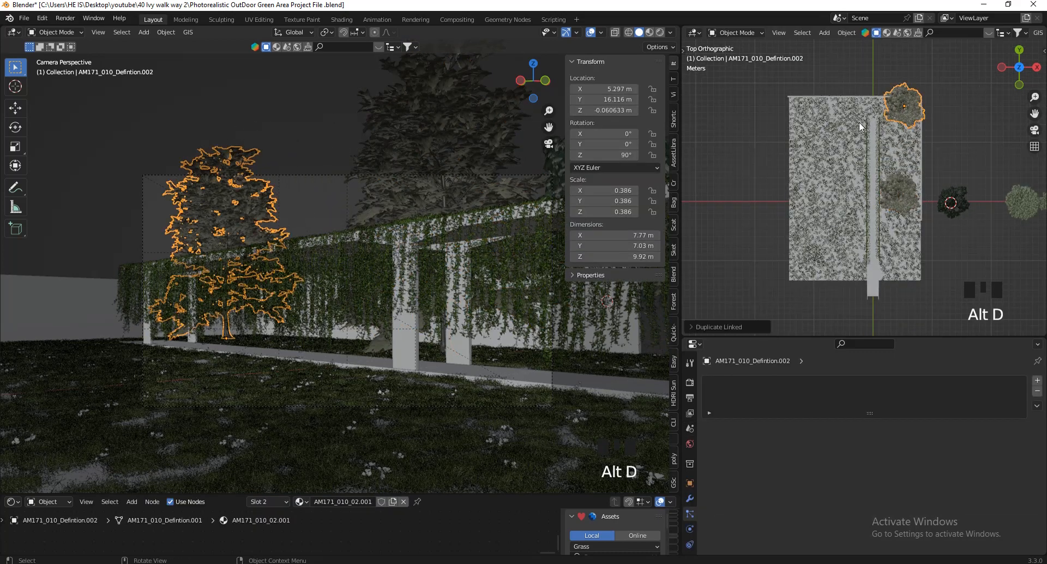
{"action": "key", "text": "s"}
{"action": "left_click", "coordinate": [273, 254]}
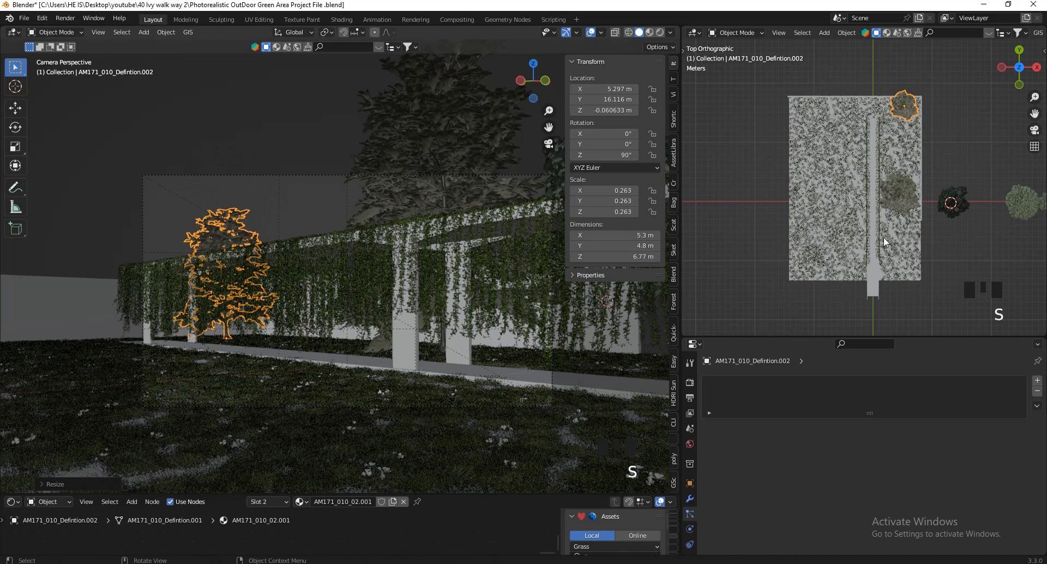
- Place two linked duplicates of the light-green tree beyond the ground's far end, about X 10.8 m, Y 18.5 m and X -3 m, Y 20.5 m
{"action": "left_click", "coordinate": [1017, 209]}
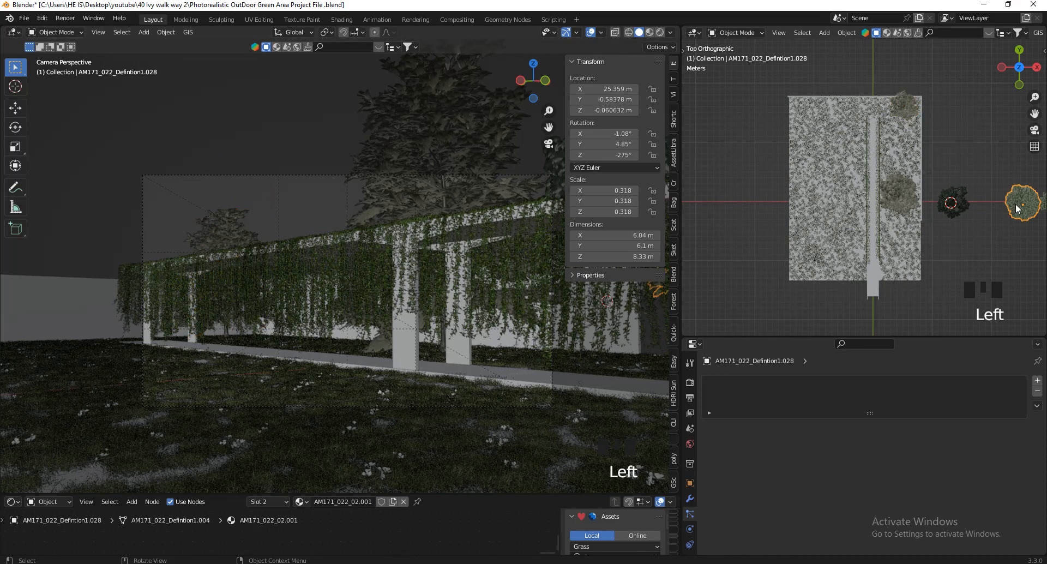
{"action": "key", "text": "alt+d"}
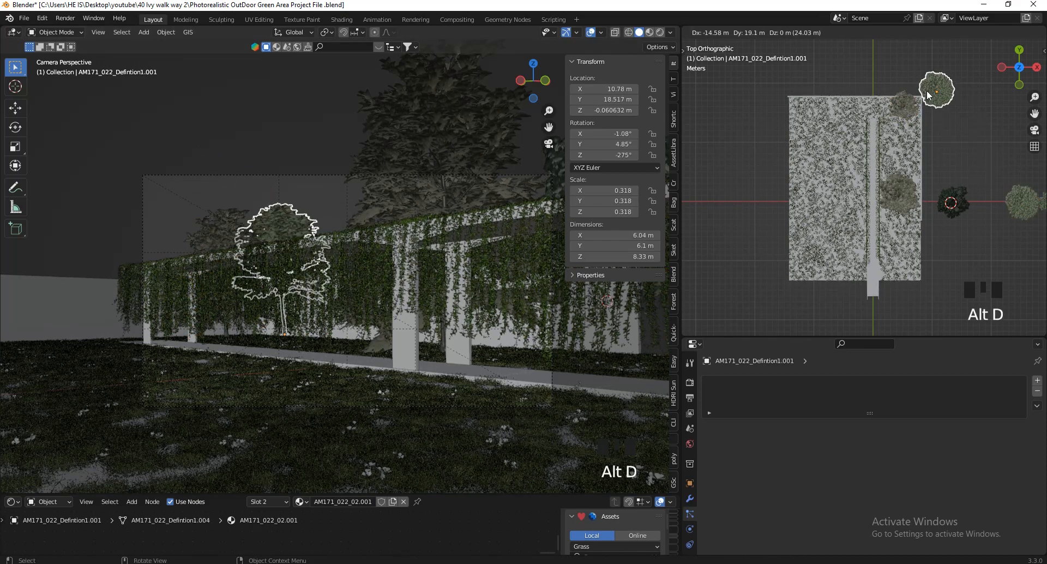
{"action": "left_click", "coordinate": [886, 96]}
{"action": "key", "text": "alt+d"}
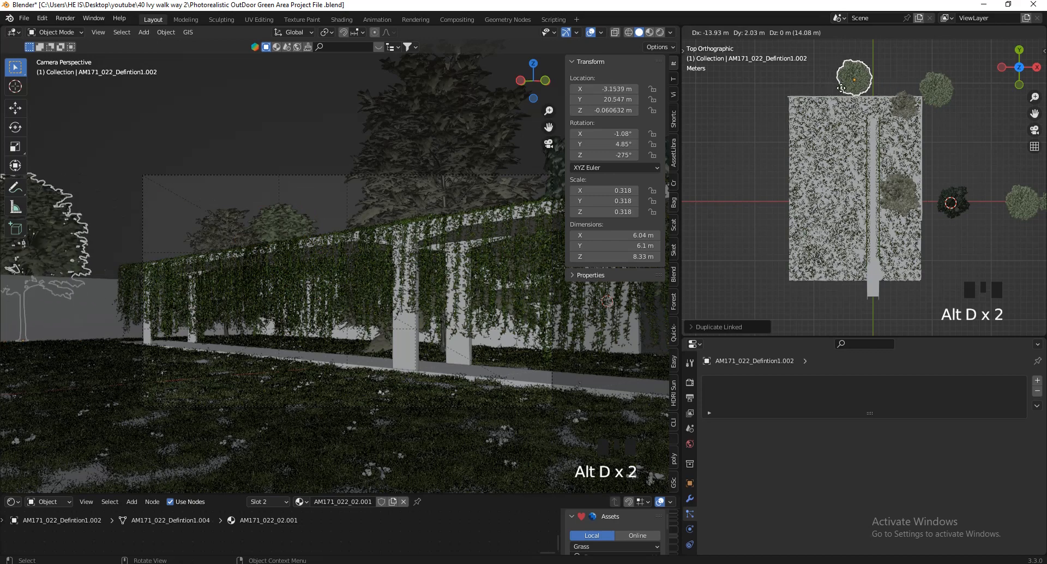
{"action": "left_click", "coordinate": [843, 103]}
- Spread five linked duplicates of the dark tree over the lawn on the negative-X side of the walkway, between about Y 14 m and Y -1 m
{"action": "left_click", "coordinate": [949, 207]}
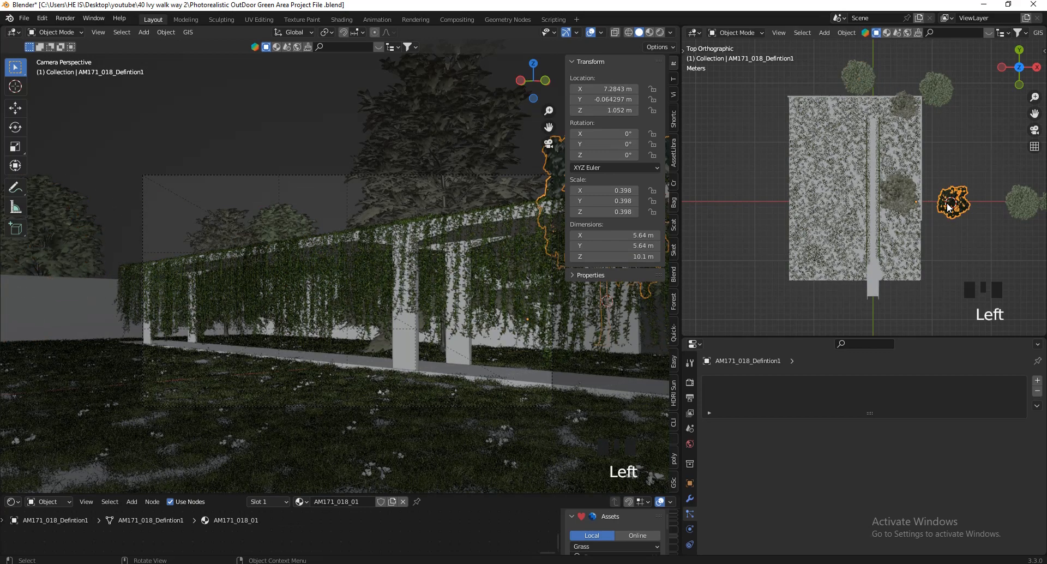
{"action": "key", "text": "alt+d"}
{"action": "left_click", "coordinate": [824, 125]}
{"action": "key", "text": "alt+d"}
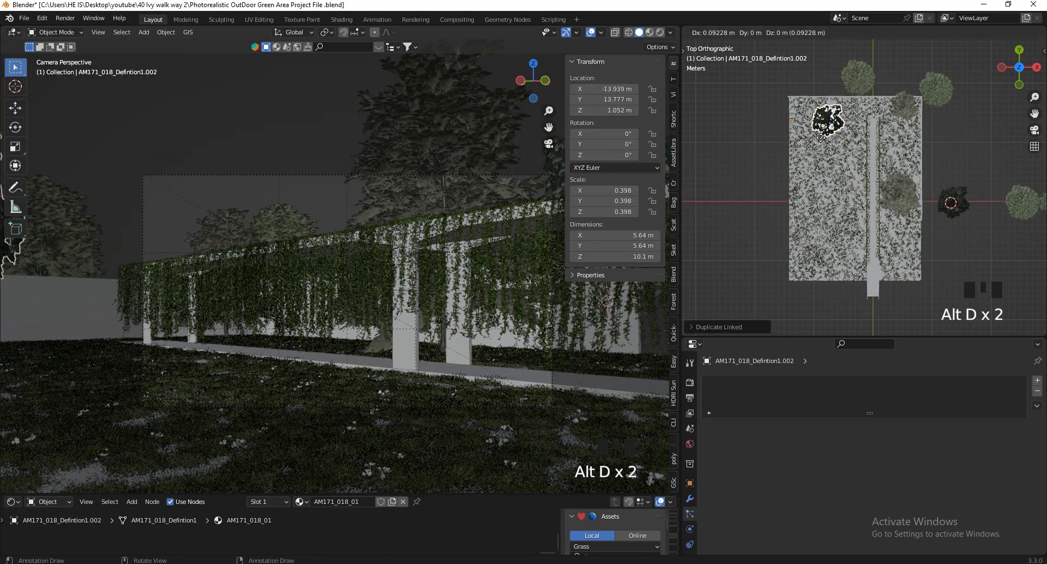
{"action": "left_click", "coordinate": [821, 162]}
{"action": "key", "text": "alt+d"}
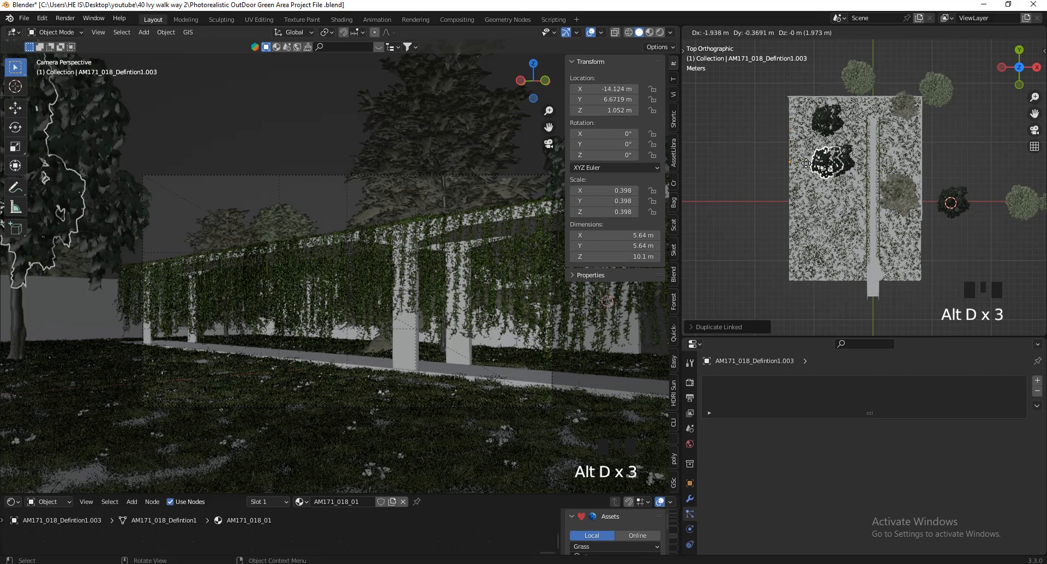
{"action": "left_click", "coordinate": [813, 160]}
{"action": "key", "text": "alt+d"}
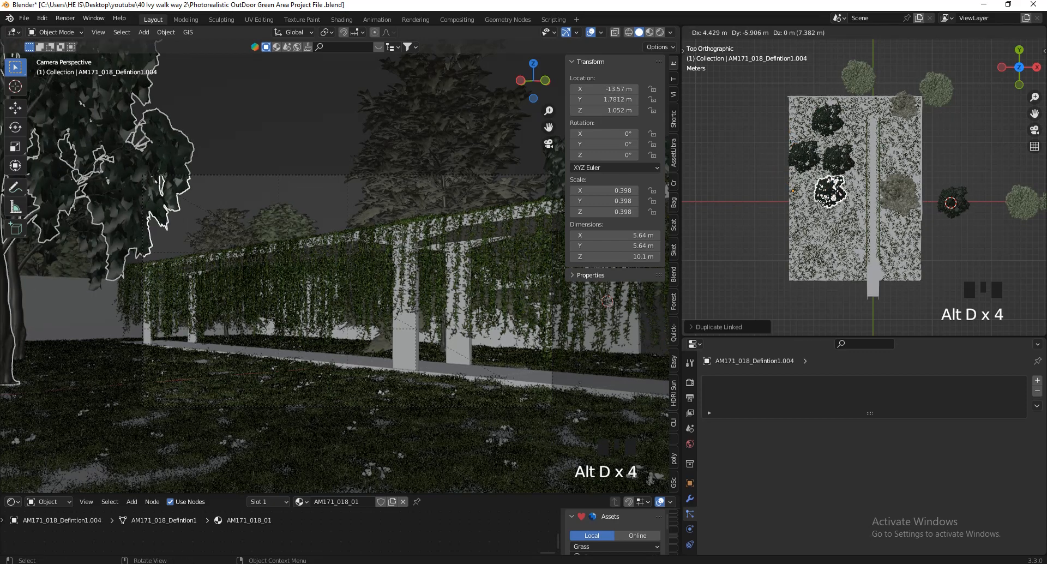
{"action": "left_click", "coordinate": [830, 212]}
{"action": "key", "text": "alt+d"}
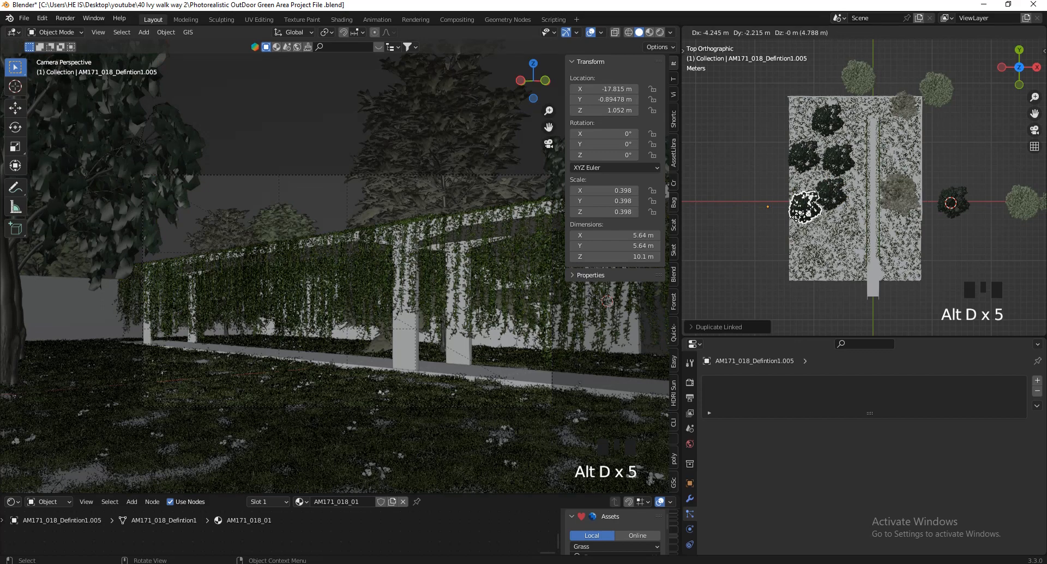
{"action": "left_click", "coordinate": [788, 223]}
- Move the dark tree nearest the camera frame away from the walkway to about X -14.3 m, Y 1.9 m, Z 2.05 m
{"action": "left_click", "coordinate": [171, 190]}
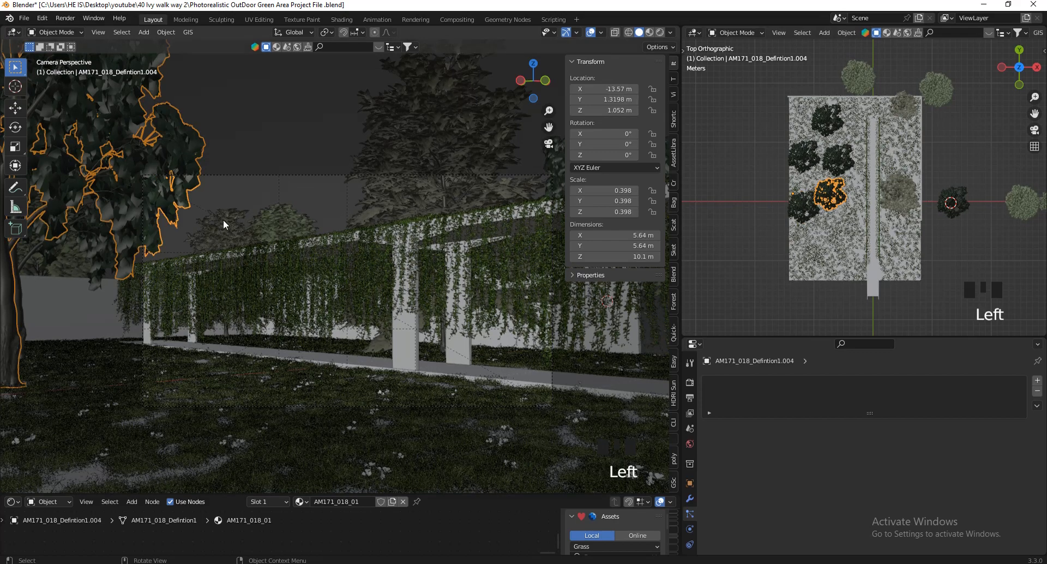
{"action": "key", "text": "g"}
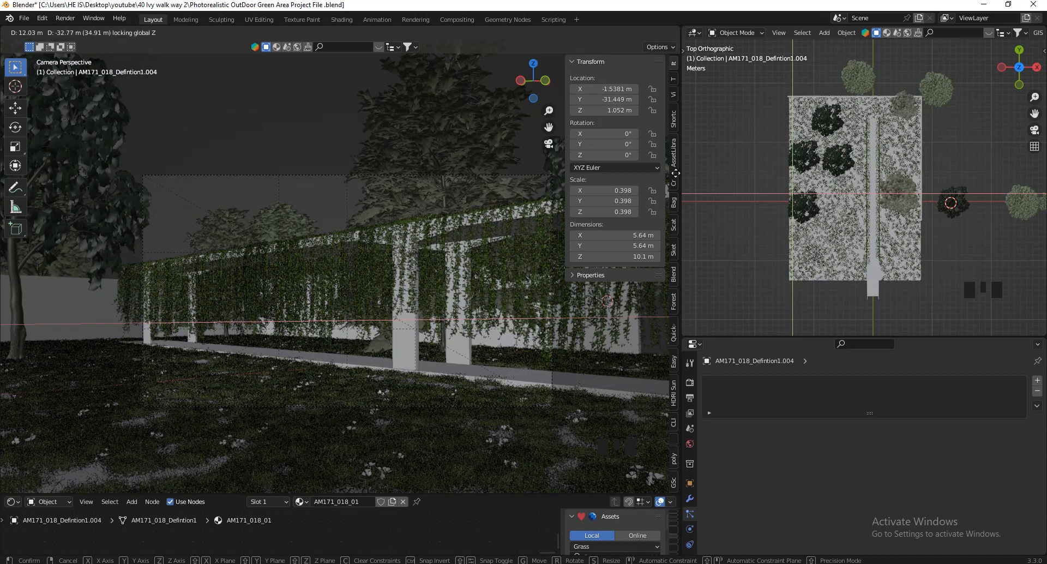
{"action": "right_click", "coordinate": [115, 152]}
{"action": "key", "text": "g"}
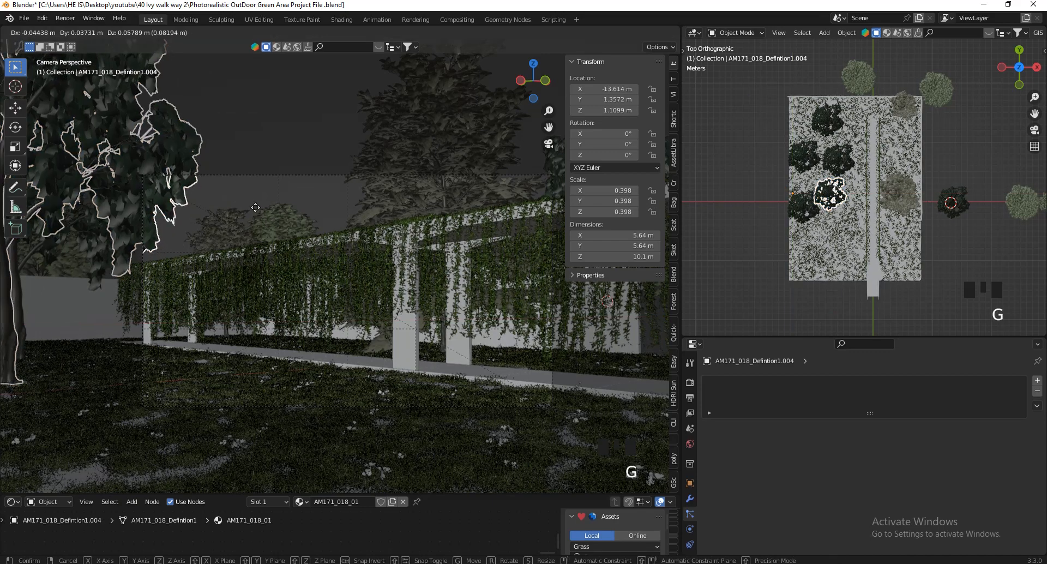
{"action": "left_click", "coordinate": [222, 159]}
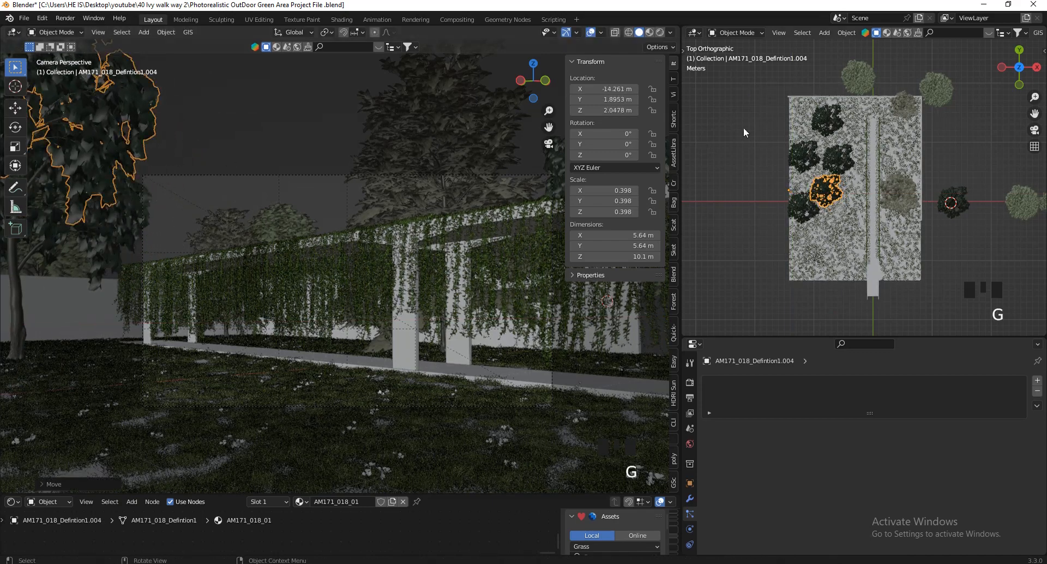
- Examine the tree arrangement from above, in perspective and around the camera frame
{"action": "scroll", "coordinate": [838, 120], "scroll_direction": "up", "scroll_amount": 3}
{"action": "scroll", "coordinate": [841, 124], "scroll_direction": "down", "scroll_amount": 5}
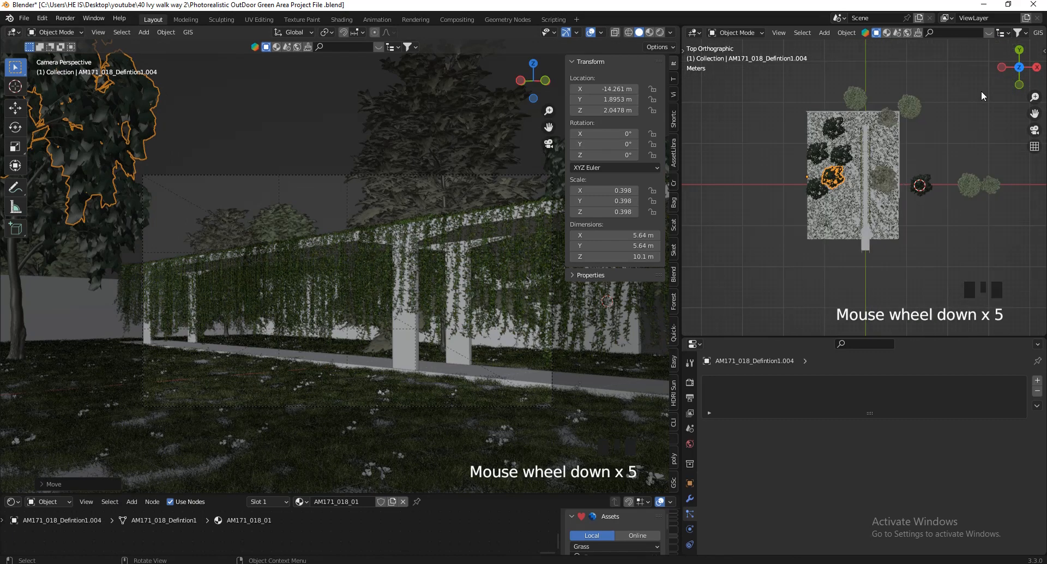
{"action": "scroll", "coordinate": [878, 129], "scroll_direction": "up", "scroll_amount": 5}
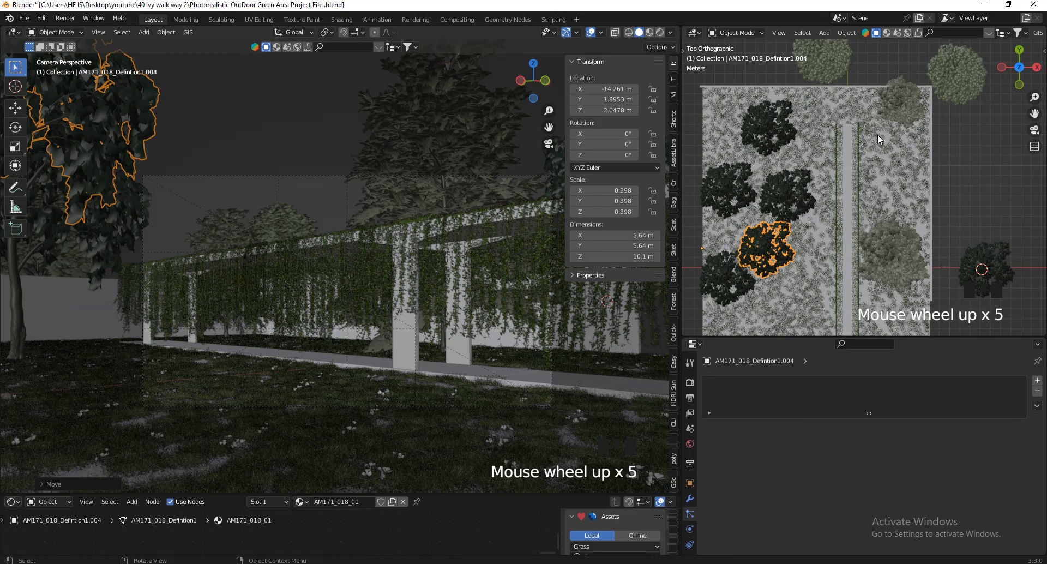
{"action": "left_click_drag", "start_coordinate": [1017, 68], "coordinate": [978, 106]}
{"action": "scroll", "coordinate": [915, 188], "scroll_direction": "down", "scroll_amount": 3}
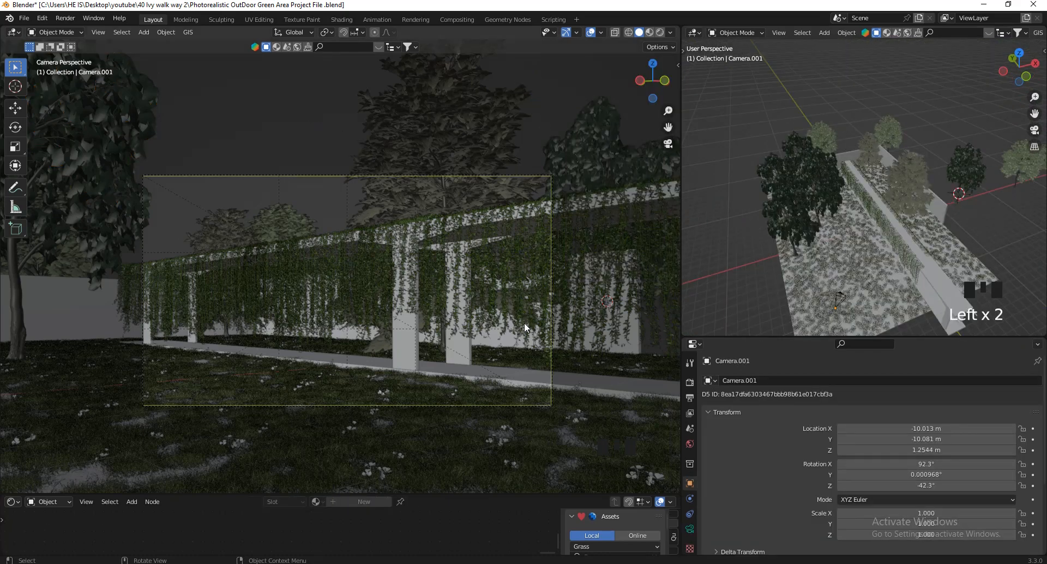
{"action": "scroll", "coordinate": [524, 322], "scroll_direction": "down", "scroll_amount": 2}
{"action": "scroll", "coordinate": [365, 348], "scroll_direction": "up", "scroll_amount": 3}
{"action": "scroll", "coordinate": [509, 325], "scroll_direction": "down", "scroll_amount": 2}
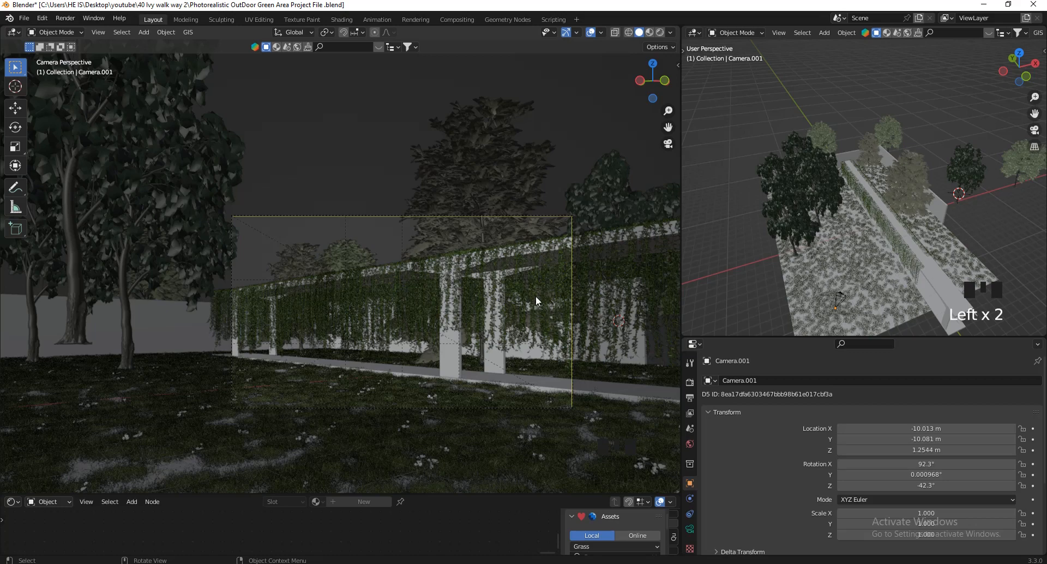
{"action": "scroll", "coordinate": [541, 355], "scroll_direction": "up", "scroll_amount": 2}
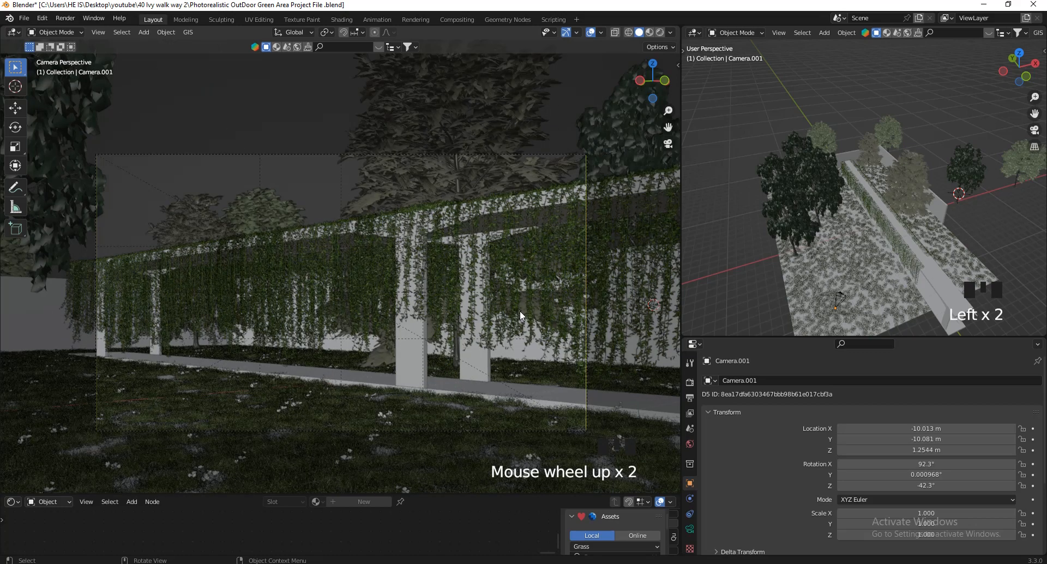
- Load the Downloads folder in Easy HDRI, create the world nodes and choose scythian_tombs_2_4k.exr as the environment
{"action": "key", "text": "n"}
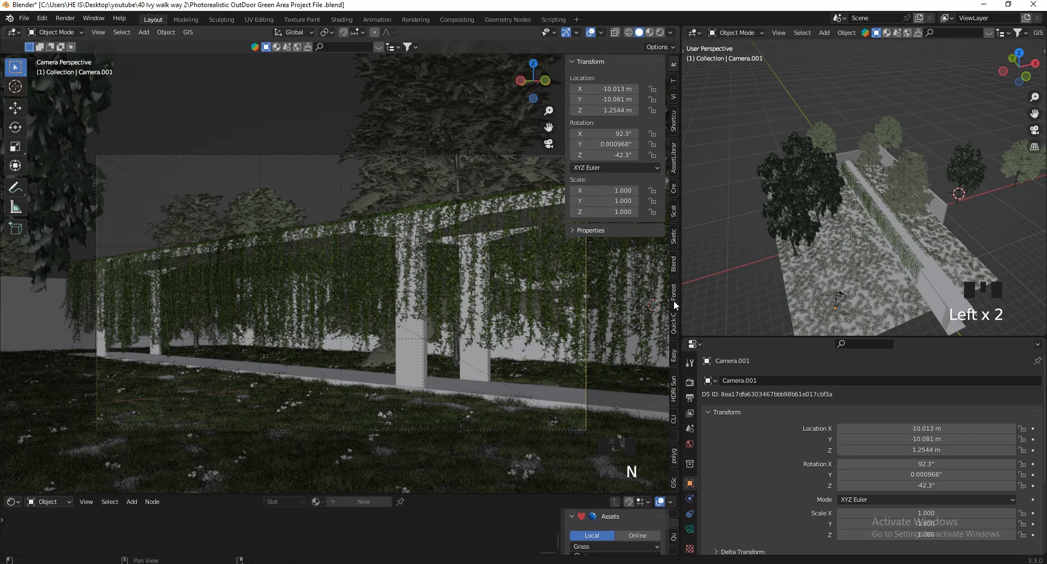
{"action": "left_click", "coordinate": [675, 350]}
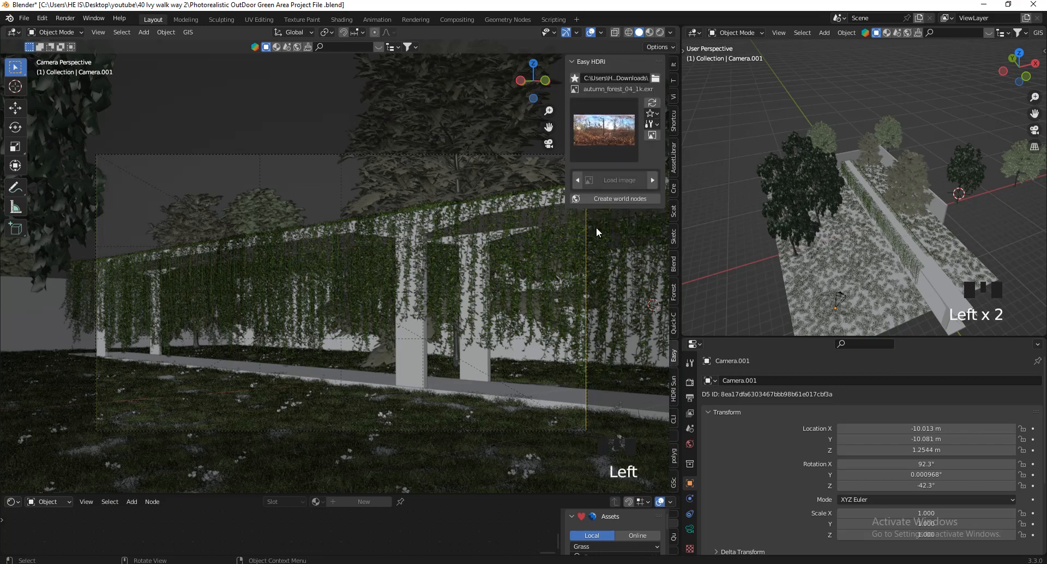
{"action": "left_click", "coordinate": [656, 79]}
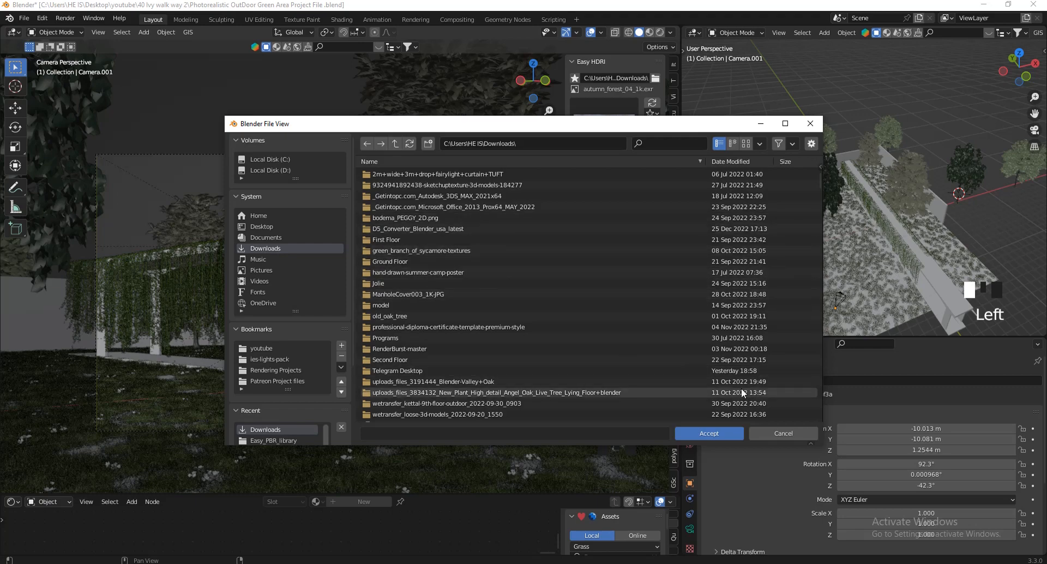
{"action": "left_click", "coordinate": [734, 431]}
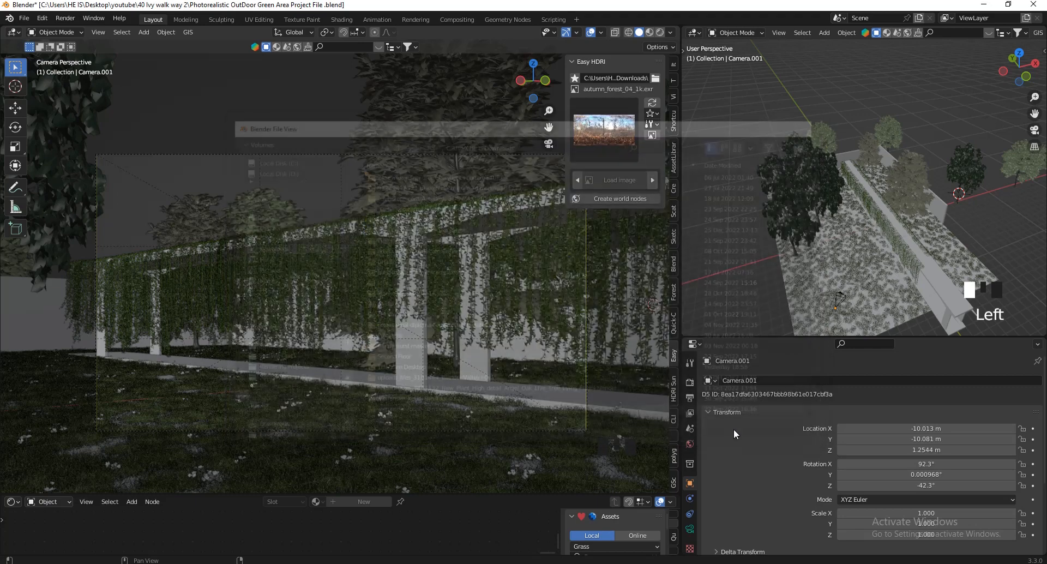
{"action": "left_click", "coordinate": [614, 198]}
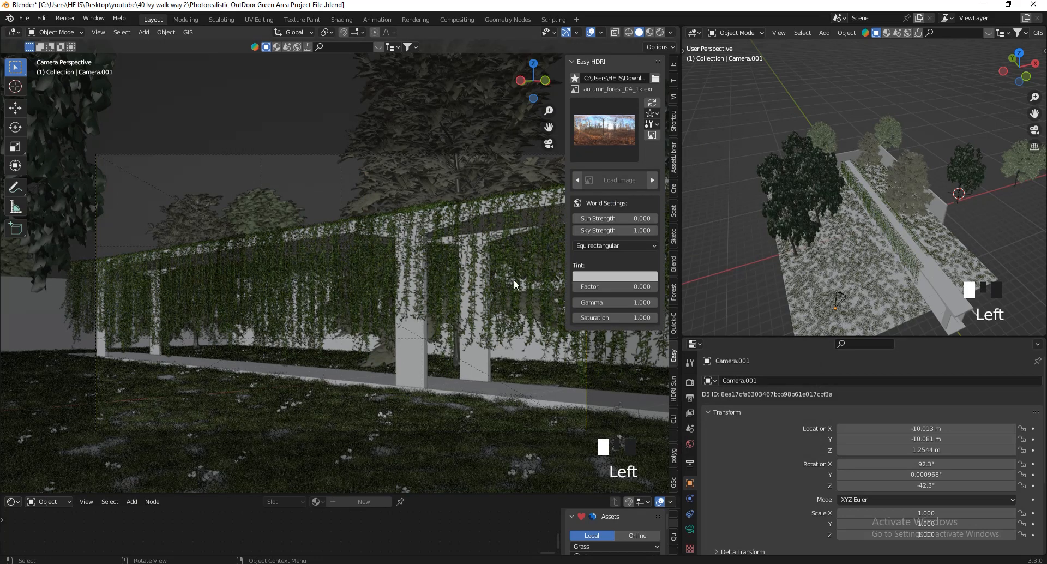
{"action": "left_click", "coordinate": [611, 136]}
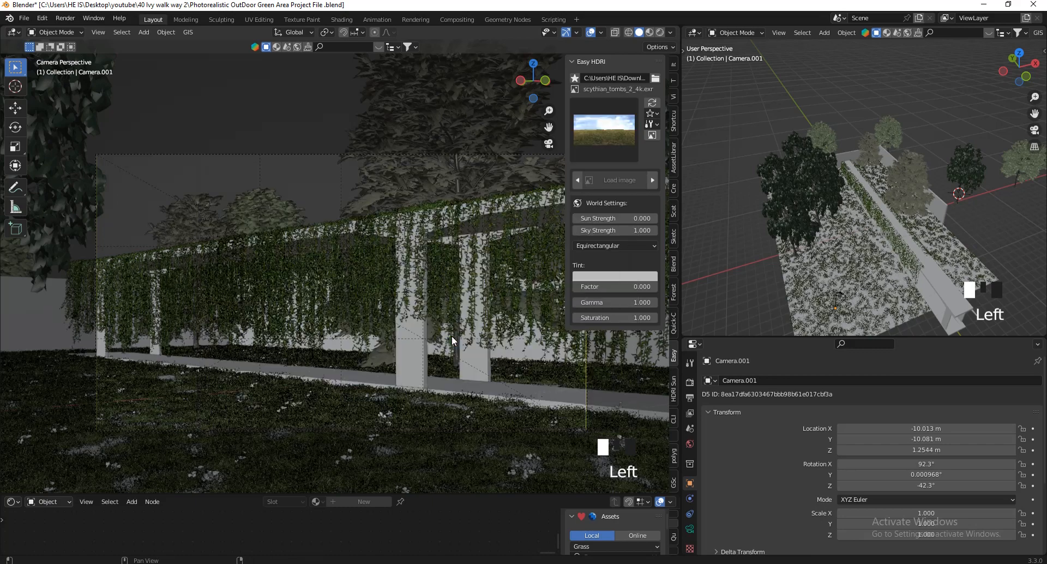
{"action": "left_click", "coordinate": [451, 333]}
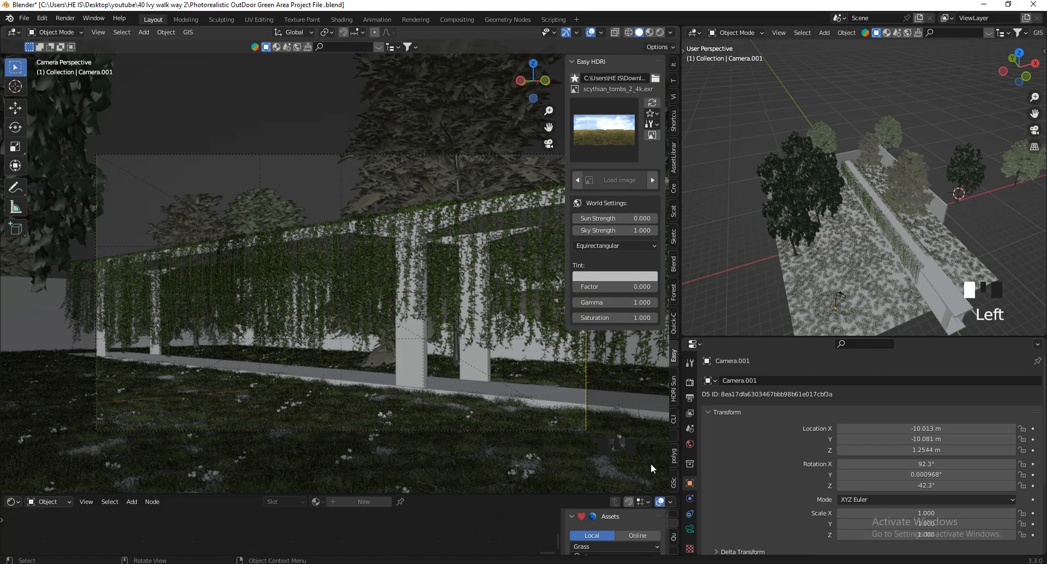
- Check the render device options and the Color Management settings of the scene
{"action": "left_click", "coordinate": [691, 383]}
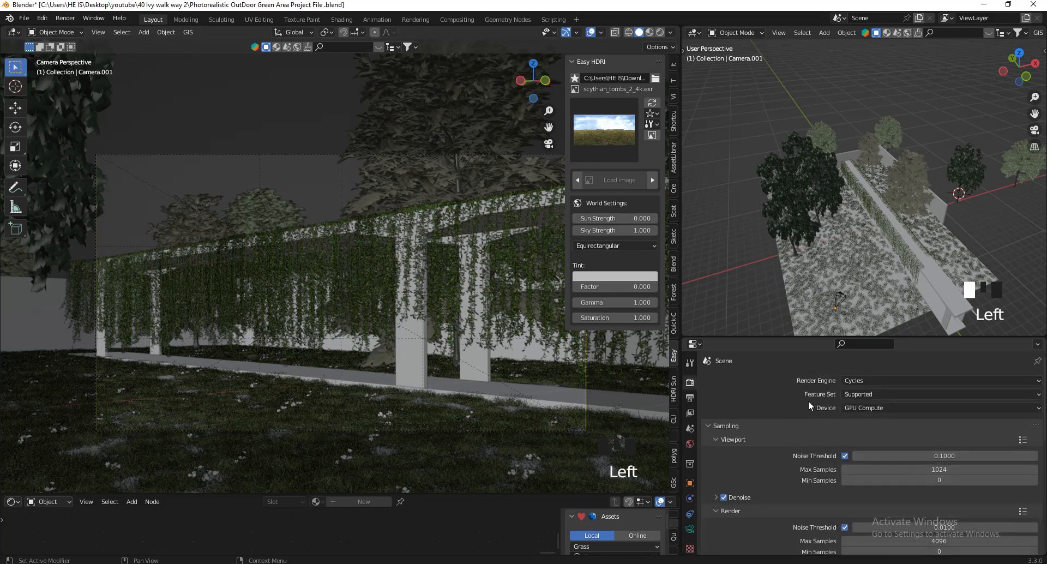
{"action": "left_click", "coordinate": [877, 407]}
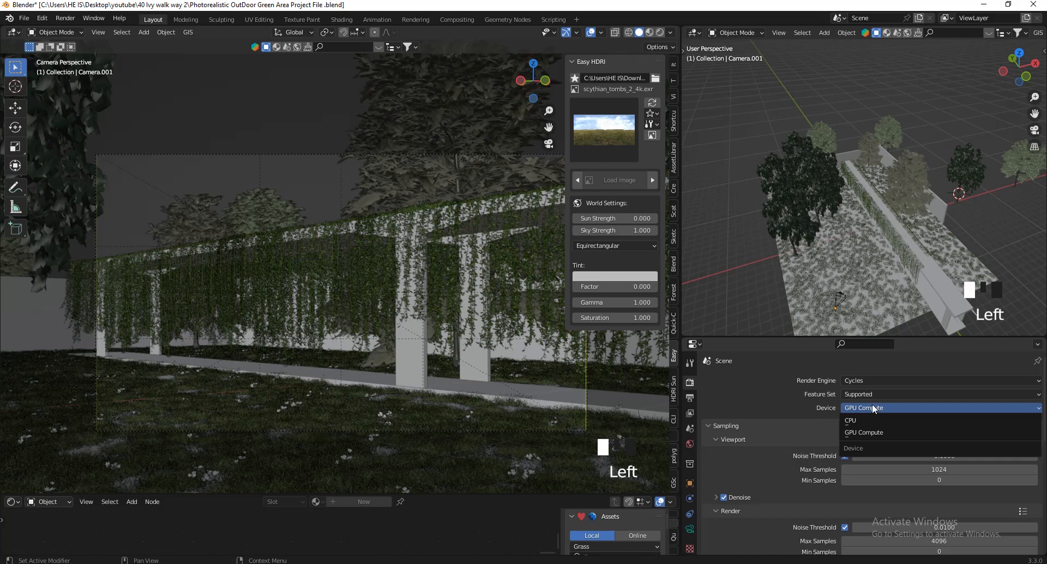
{"action": "scroll", "coordinate": [838, 450], "scroll_direction": "down", "scroll_amount": 19}
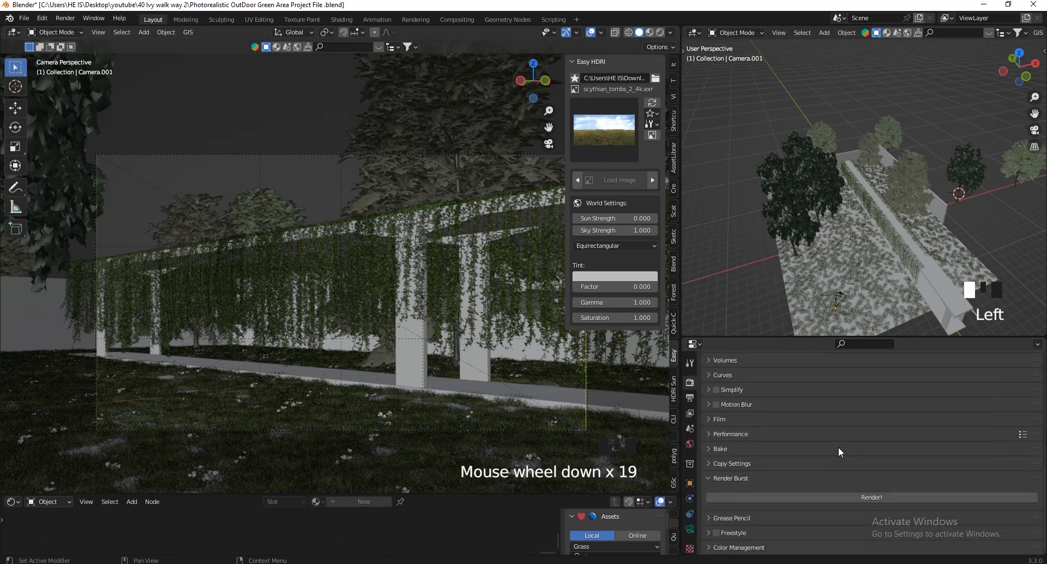
{"action": "left_click", "coordinate": [737, 547]}
{"action": "scroll", "coordinate": [811, 501], "scroll_direction": "down", "scroll_amount": 10}
{"action": "scroll", "coordinate": [813, 499], "scroll_direction": "down", "scroll_amount": 1}
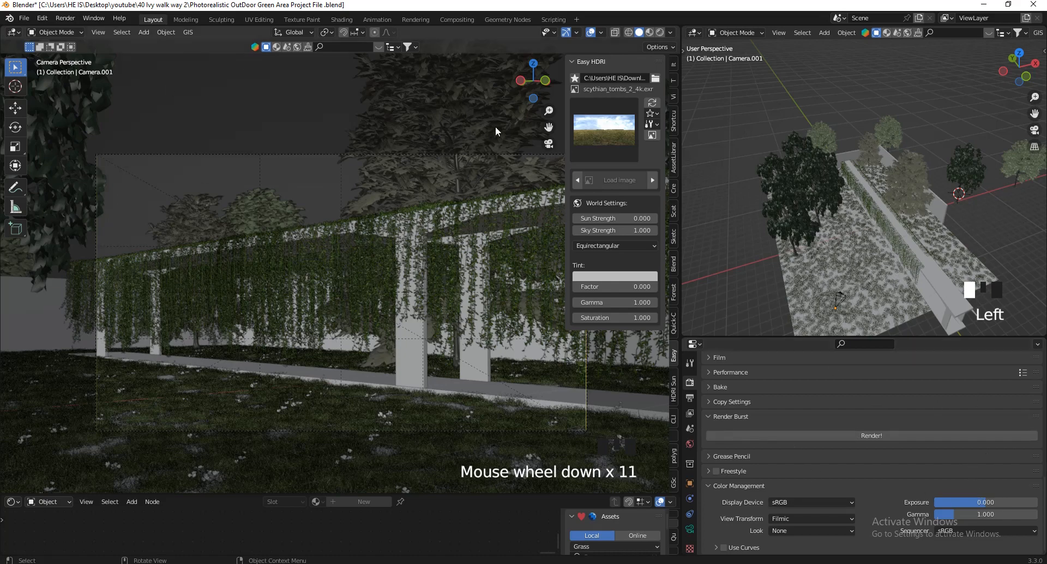
- Switch the camera viewport to rendered shading and enable Scene World lighting
{"action": "left_click", "coordinate": [660, 32]}
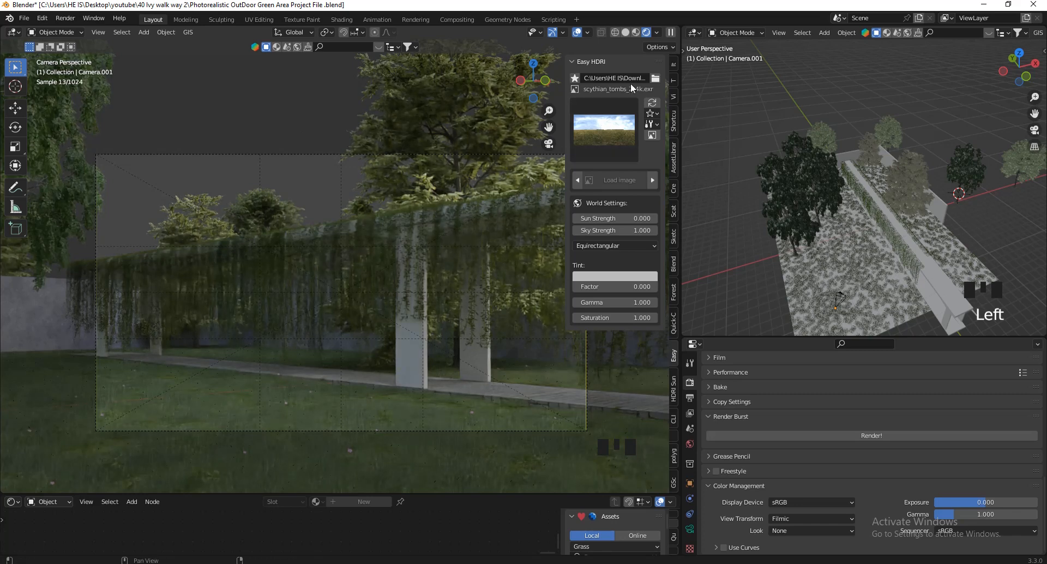
{"action": "left_click", "coordinate": [655, 33]}
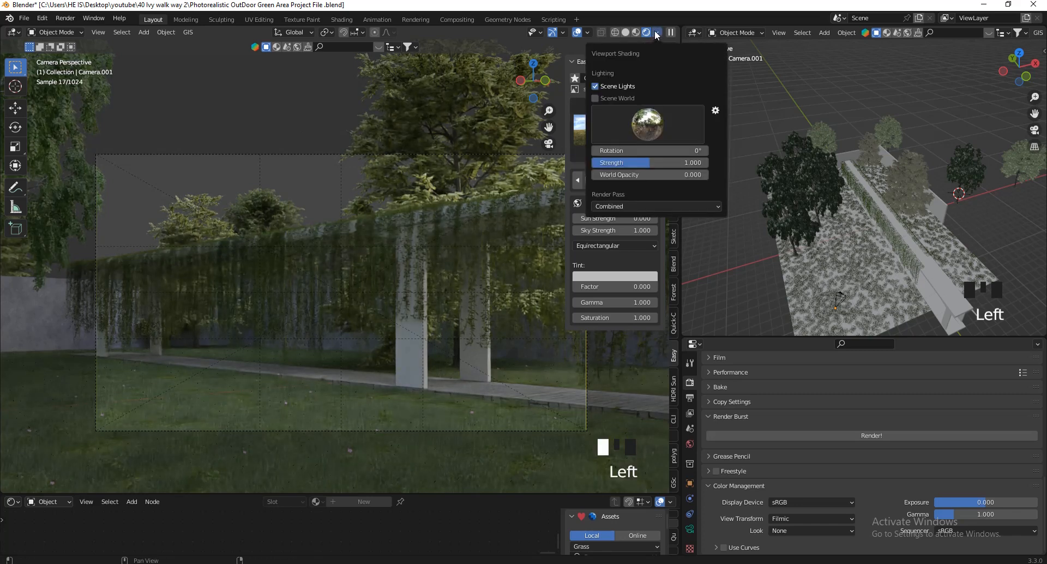
{"action": "left_click", "coordinate": [596, 98]}
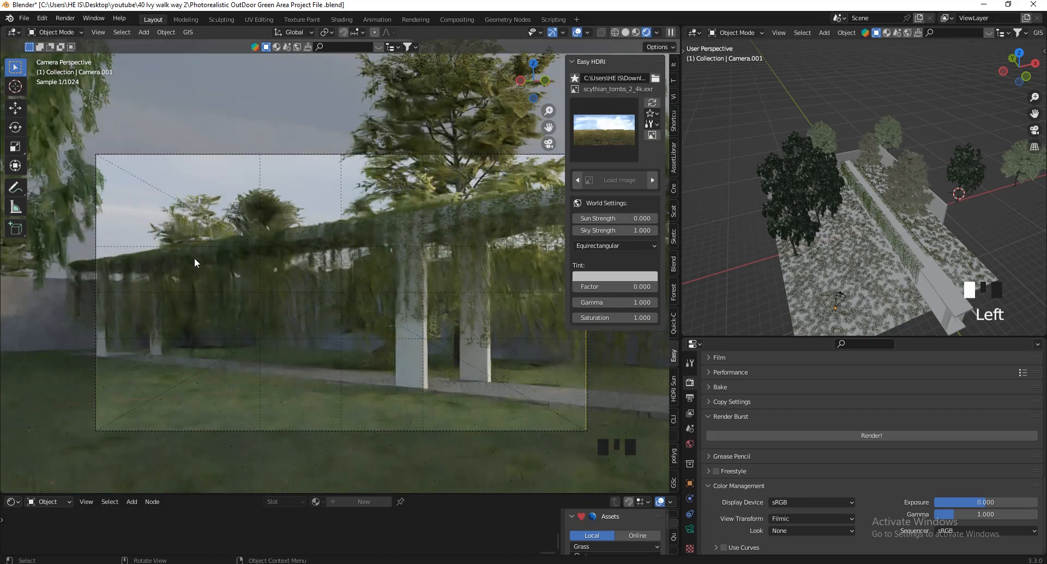
- Enable Render Region in the output format settings and inspect the rendered camera frame
{"action": "left_click", "coordinate": [690, 398]}
{"action": "scroll", "coordinate": [866, 431], "scroll_direction": "up", "scroll_amount": 9}
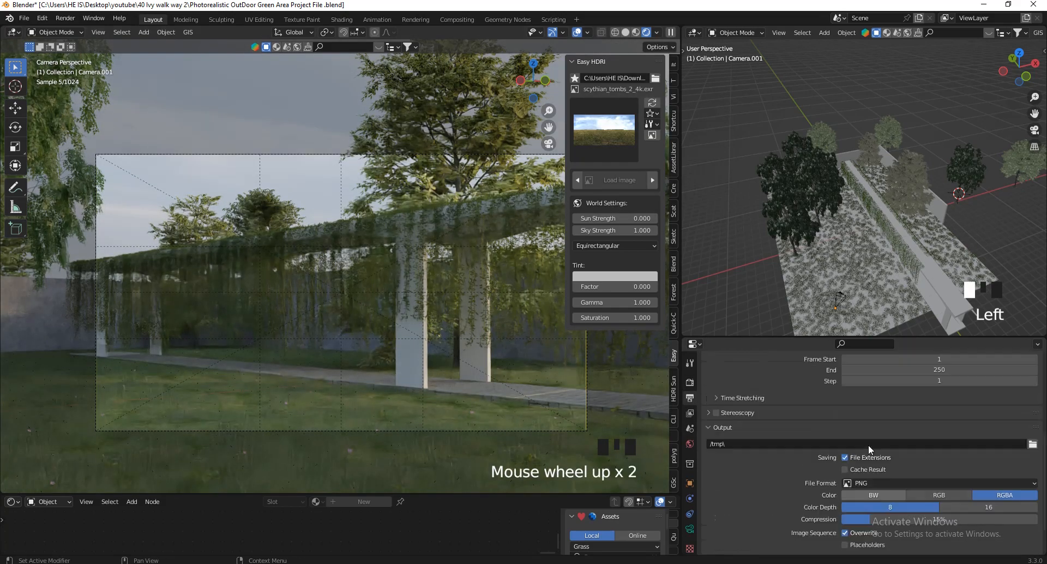
{"action": "left_click", "coordinate": [865, 454]}
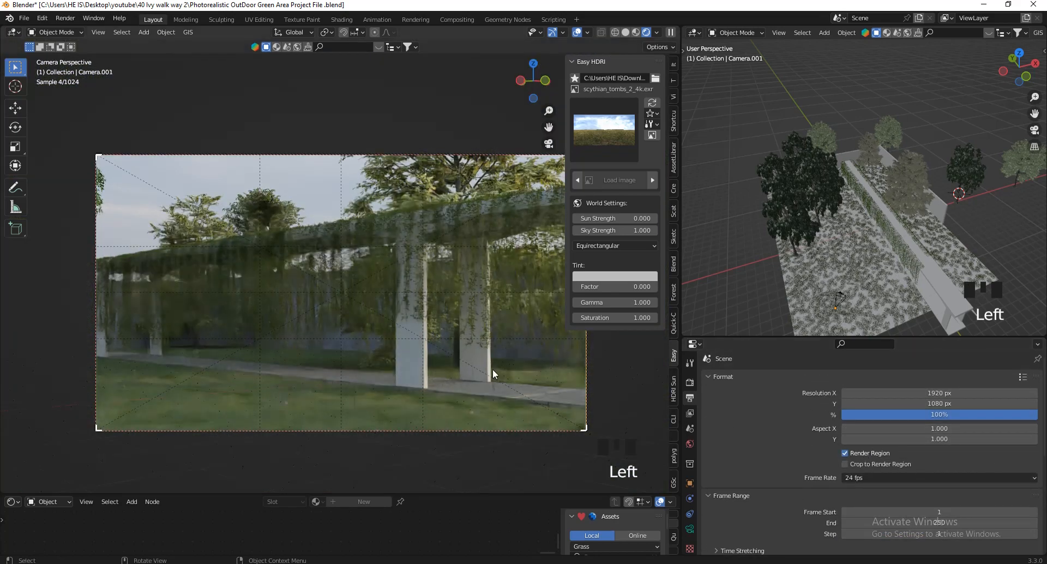
{"action": "key", "text": "n"}
{"action": "scroll", "coordinate": [349, 415], "scroll_direction": "up", "scroll_amount": 1}
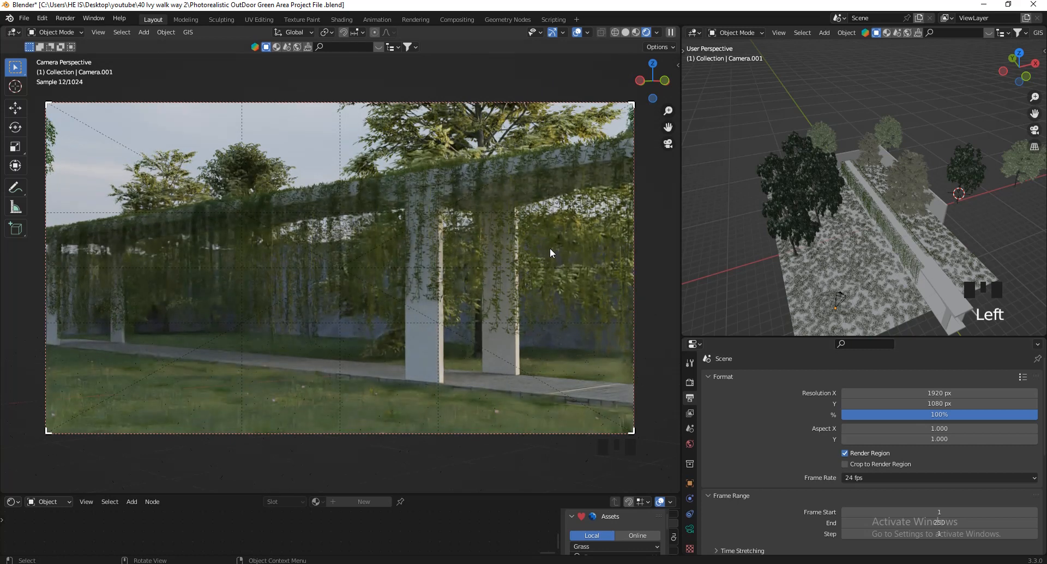
{"action": "key", "text": "n"}
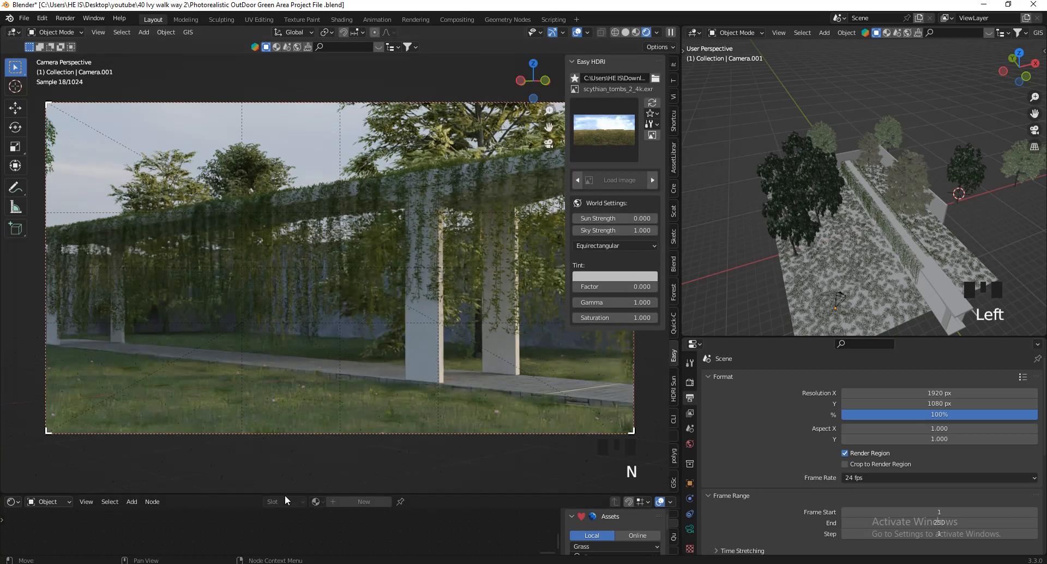
- Enlarge the node editor area and switch the Shader Editor to the World nodes
{"action": "left_click_drag", "start_coordinate": [284, 494], "coordinate": [284, 428]}
{"action": "left_click", "coordinate": [49, 436]}
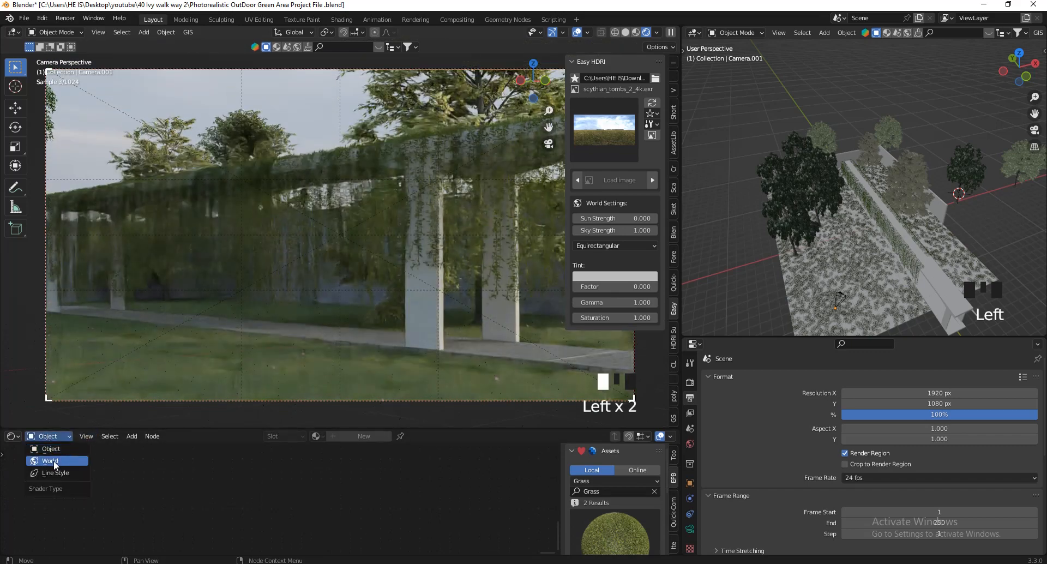
{"action": "left_click", "coordinate": [54, 462]}
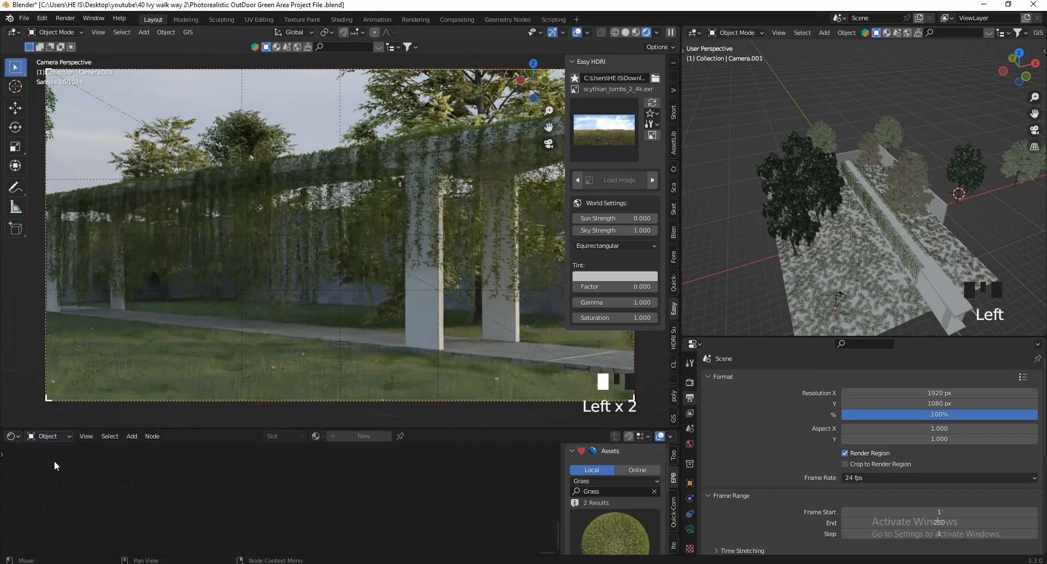
{"action": "left_click", "coordinate": [14, 437]}
{"action": "left_click", "coordinate": [14, 436]}
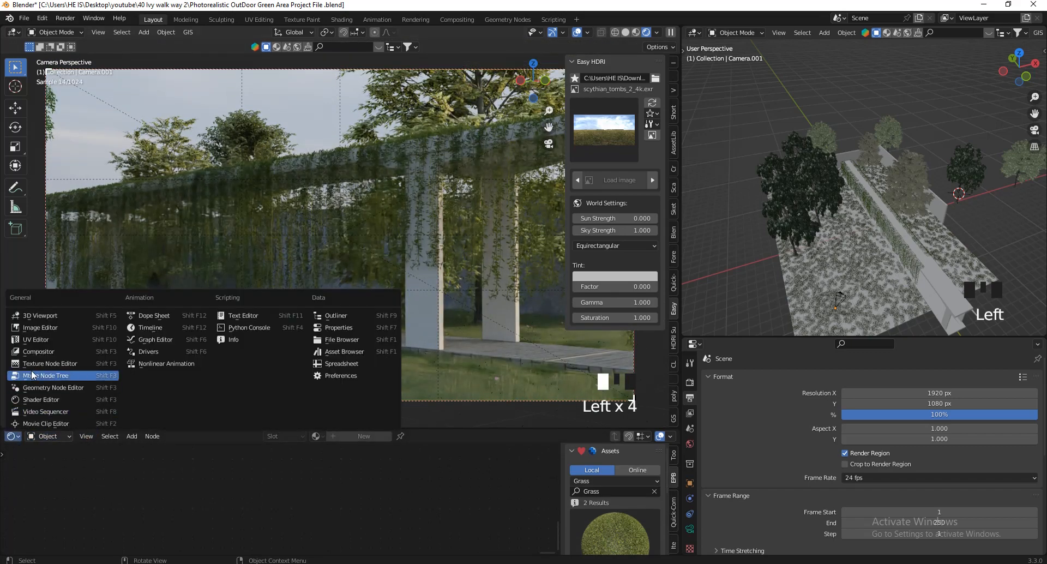
{"action": "left_click", "coordinate": [35, 409]}
{"action": "left_click", "coordinate": [49, 436]}
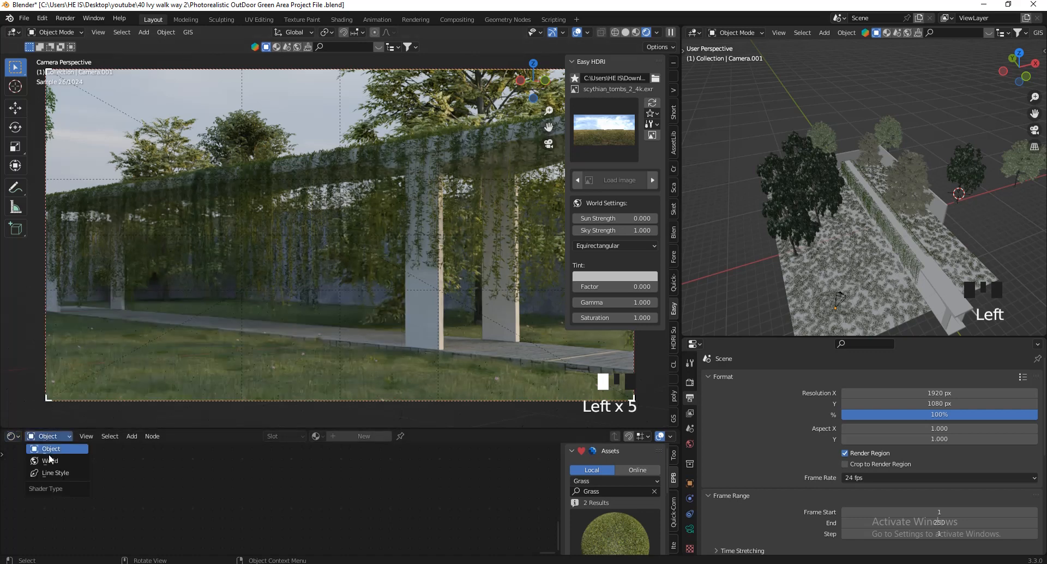
{"action": "left_click", "coordinate": [58, 462]}
- Set the Z rotation of the EasyHDR world's mapping node to 90°
{"action": "scroll", "coordinate": [386, 505], "scroll_direction": "down", "scroll_amount": 20}
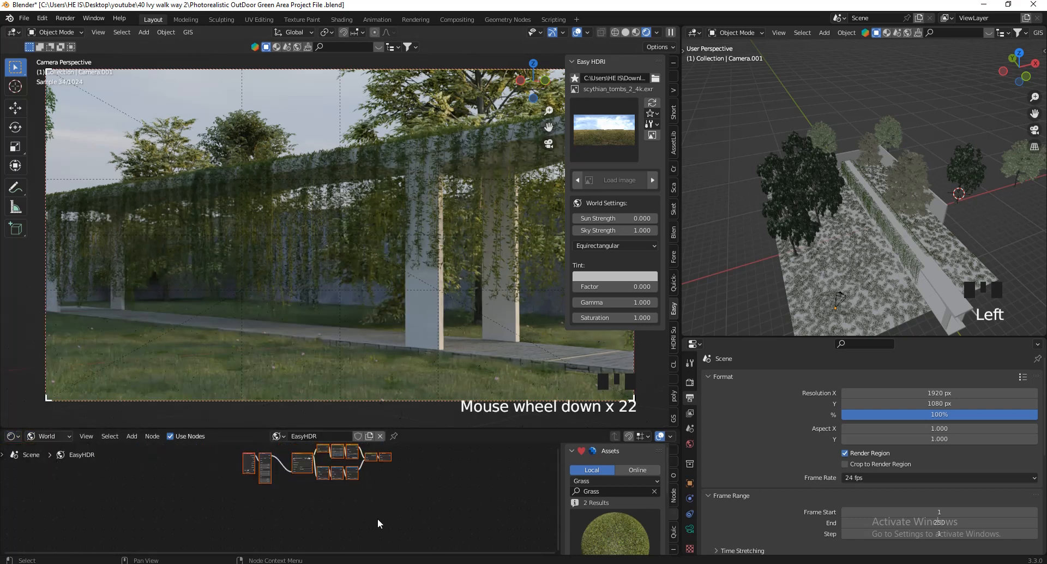
{"action": "scroll", "coordinate": [342, 468], "scroll_direction": "up", "scroll_amount": 1}
{"action": "scroll", "coordinate": [342, 468], "scroll_direction": "up", "scroll_amount": 6}
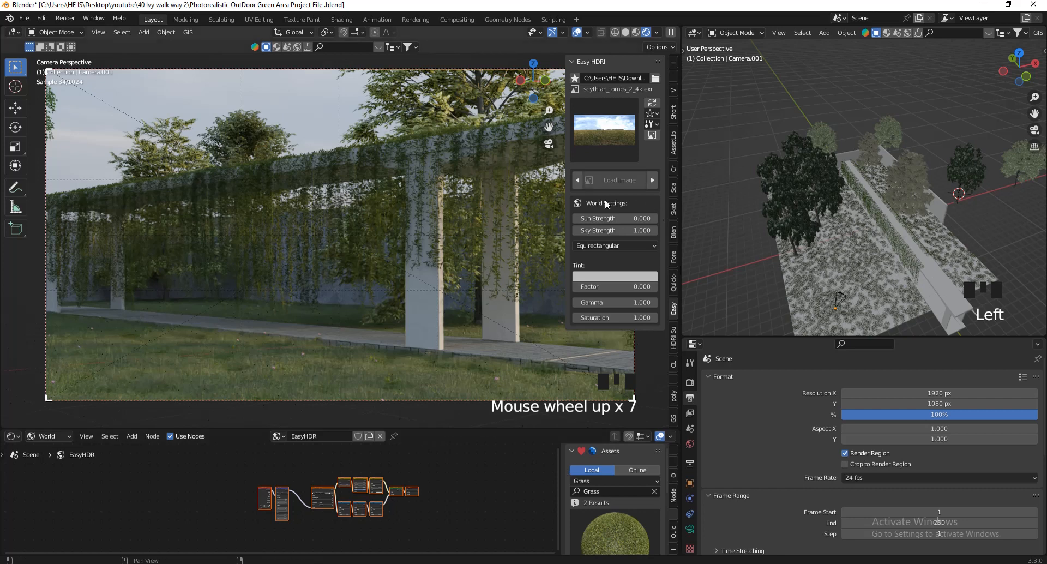
{"action": "scroll", "coordinate": [305, 516], "scroll_direction": "up", "scroll_amount": 4}
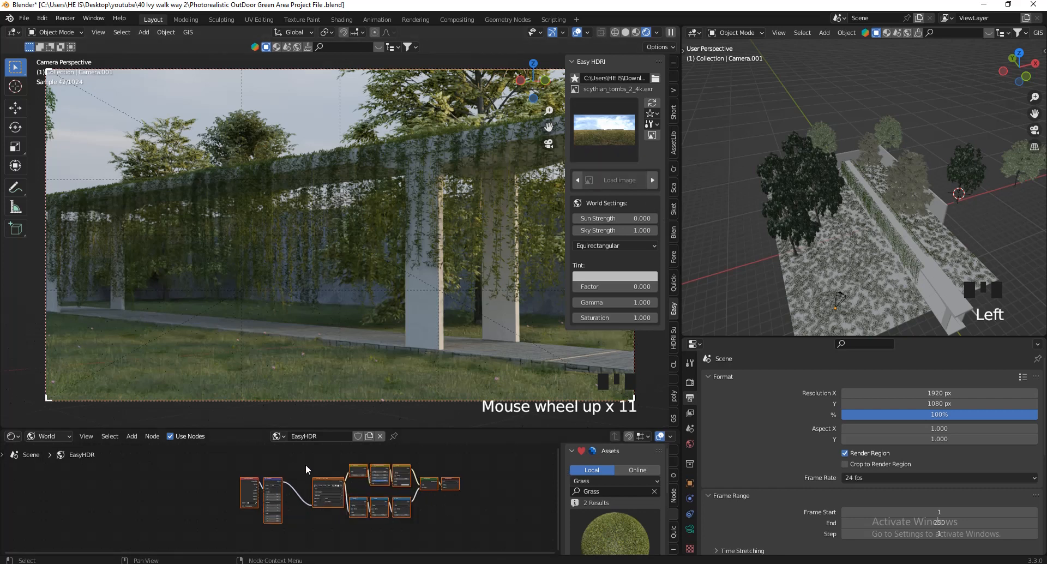
{"action": "scroll", "coordinate": [288, 519], "scroll_direction": "up", "scroll_amount": 2}
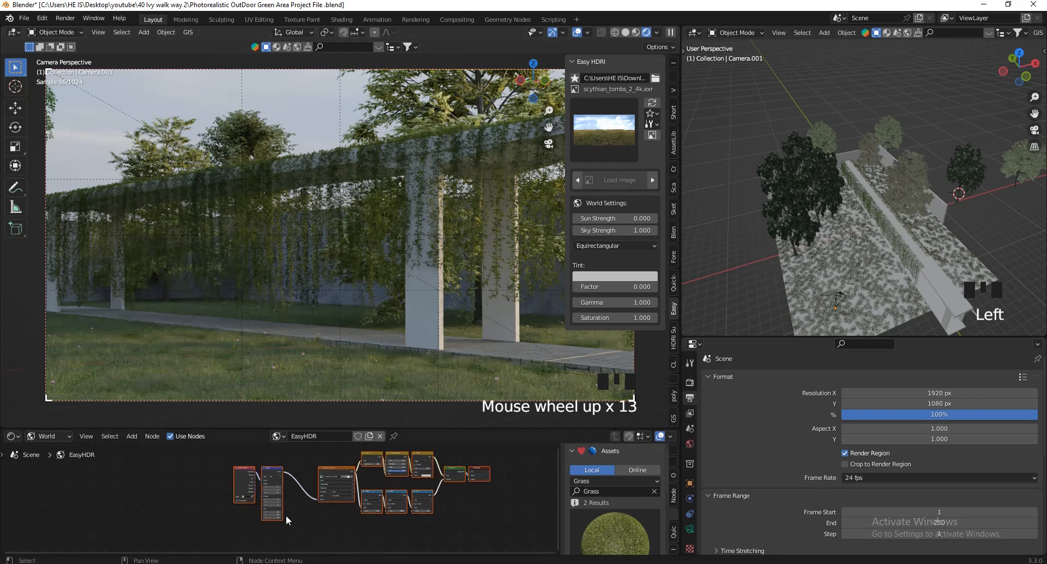
{"action": "scroll", "coordinate": [287, 519], "scroll_direction": "up", "scroll_amount": 15}
{"action": "left_click", "coordinate": [280, 506]}
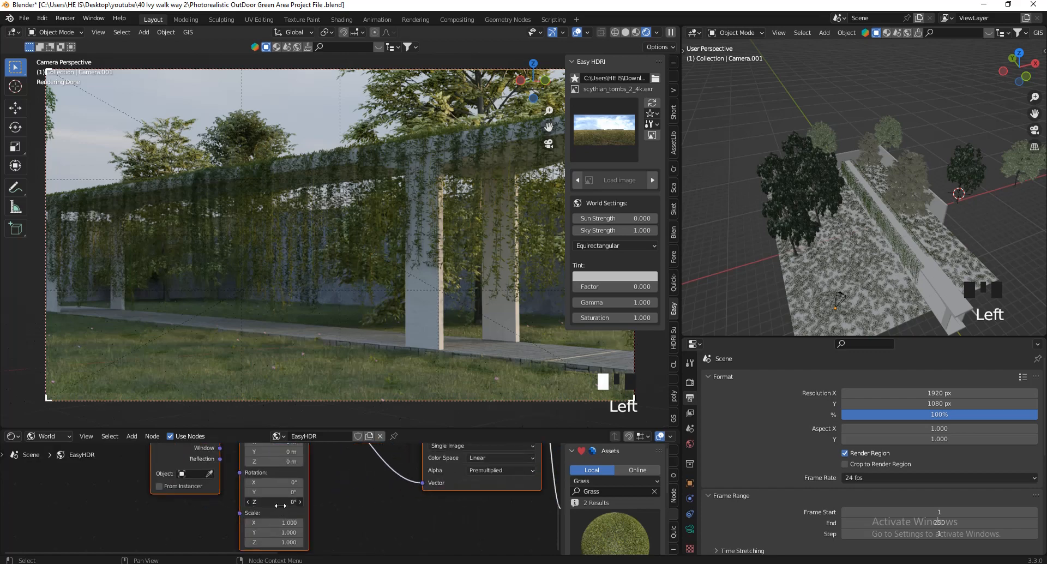
{"action": "type", "text": "90"}
{"action": "key", "text": "Return"}
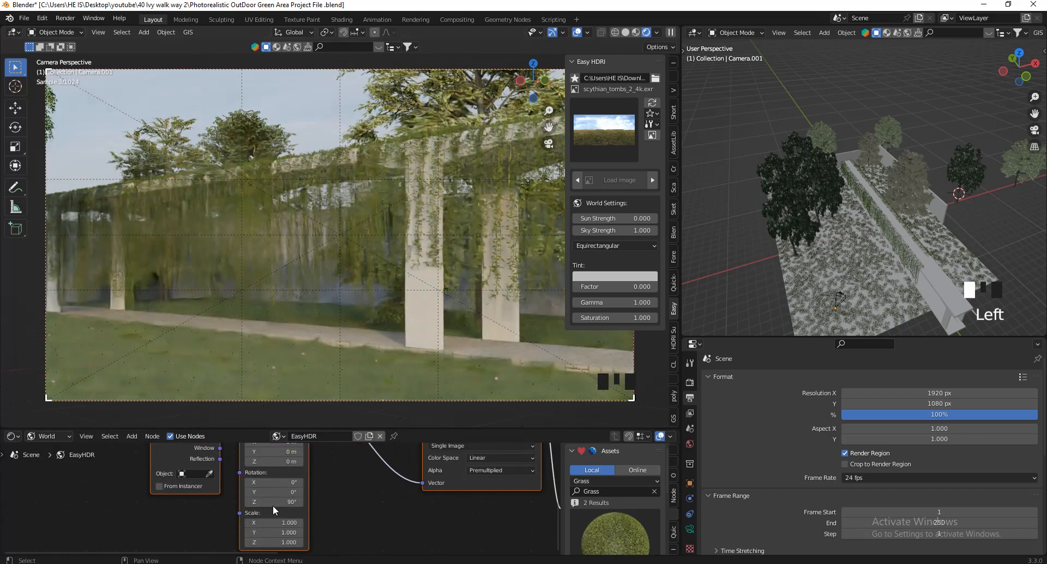
- Look around the environment from the camera viewport and set the mapping node's Z rotation to 180°
{"action": "scroll", "coordinate": [353, 270], "scroll_direction": "down", "scroll_amount": 2}
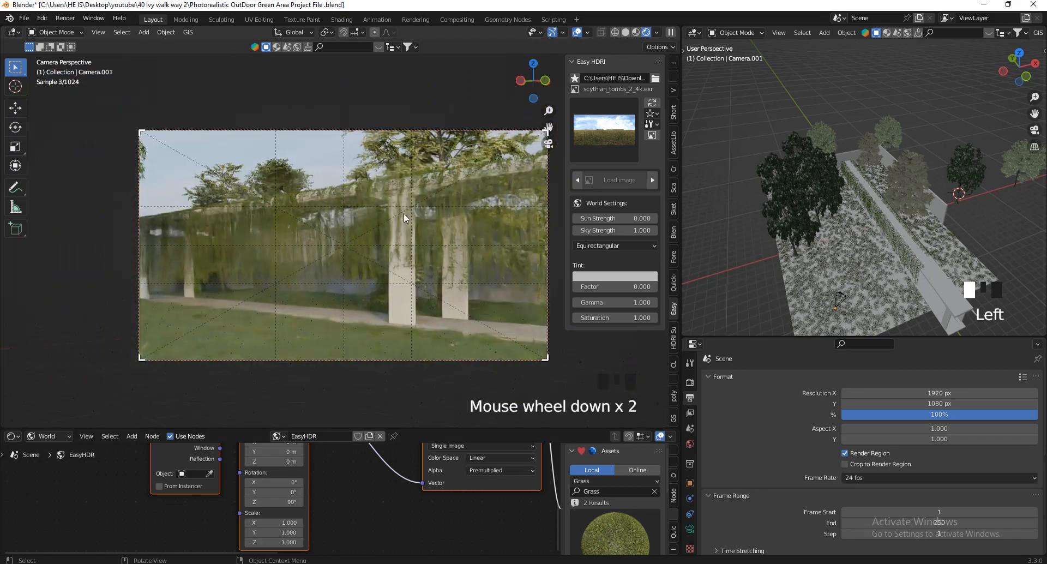
{"action": "key", "text": "v"}
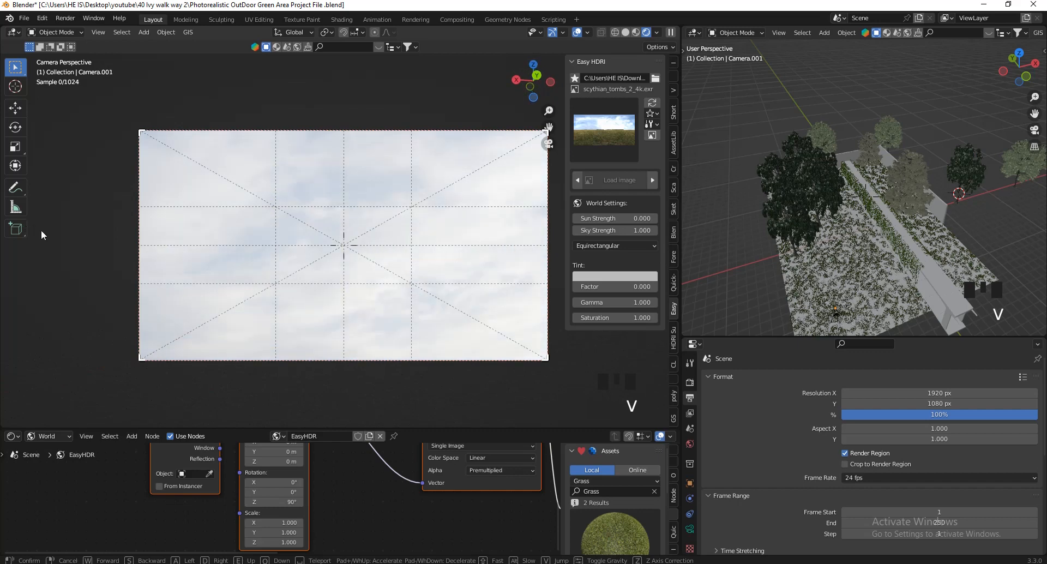
{"action": "left_click", "coordinate": [117, 285]}
{"action": "left_click_drag", "start_coordinate": [284, 502], "coordinate": [404, 498]}
{"action": "left_click_drag", "start_coordinate": [479, 502], "coordinate": [600, 502]}
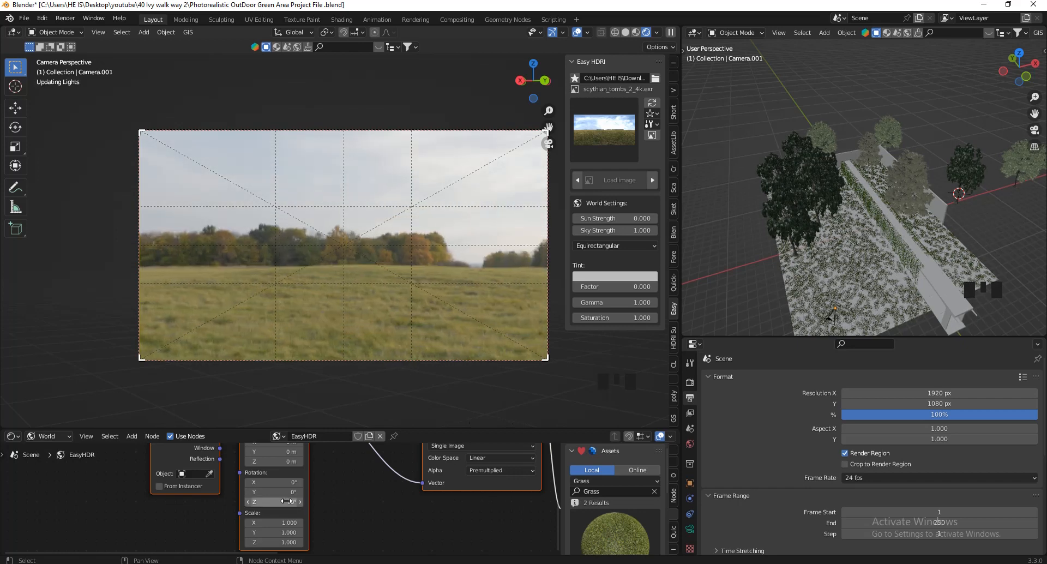
{"action": "scroll", "coordinate": [335, 271], "scroll_direction": "up", "scroll_amount": 2}
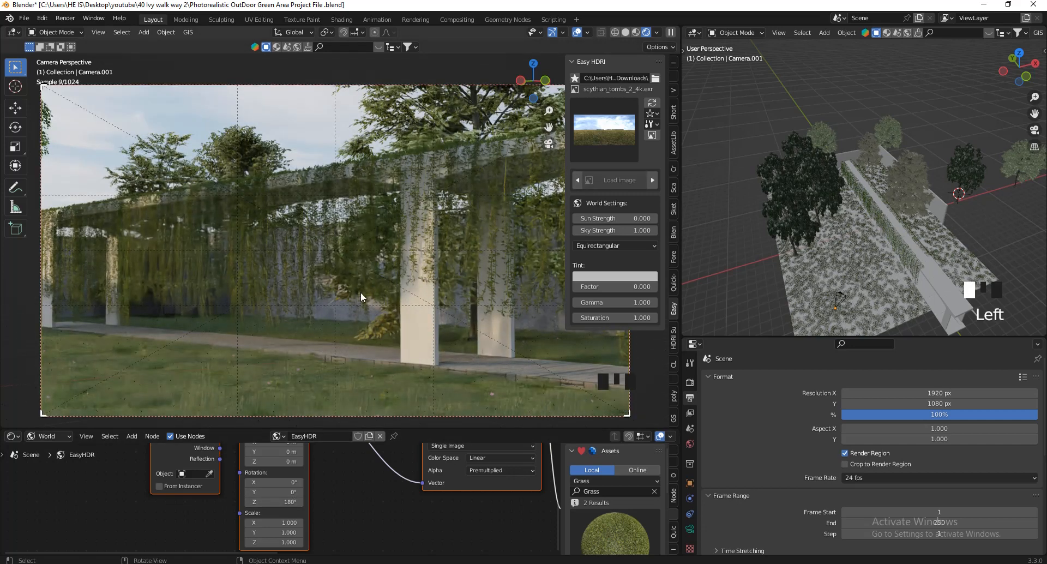
- Set the HDRI Sun Strength to 0.01, then hide the sidebar and overlays in the camera viewport
{"action": "left_click", "coordinate": [634, 216]}
{"action": "key", "text": "BackSpace"}
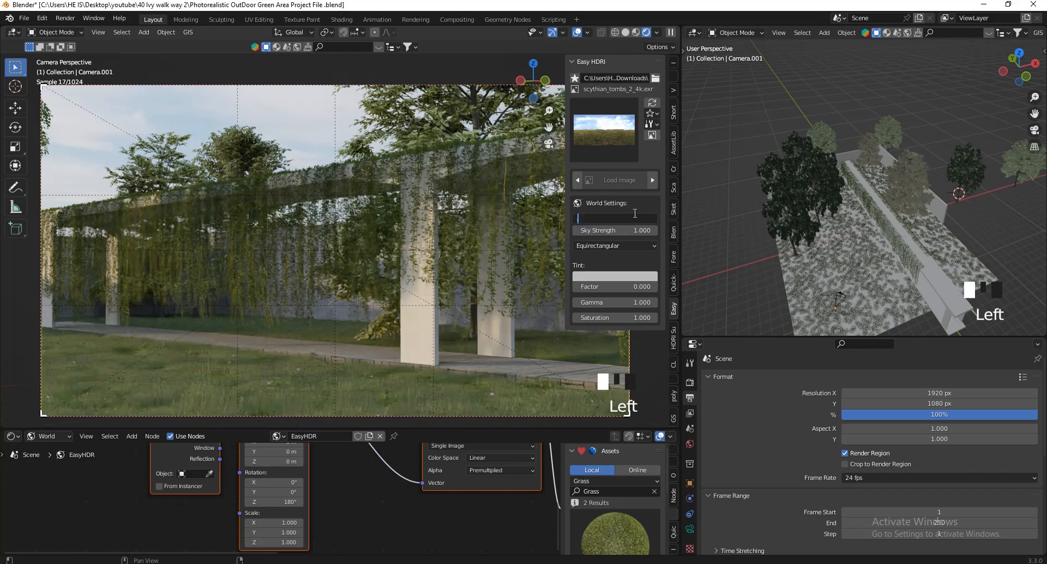
{"action": "type", "text": ".01"}
{"action": "key", "text": "Return"}
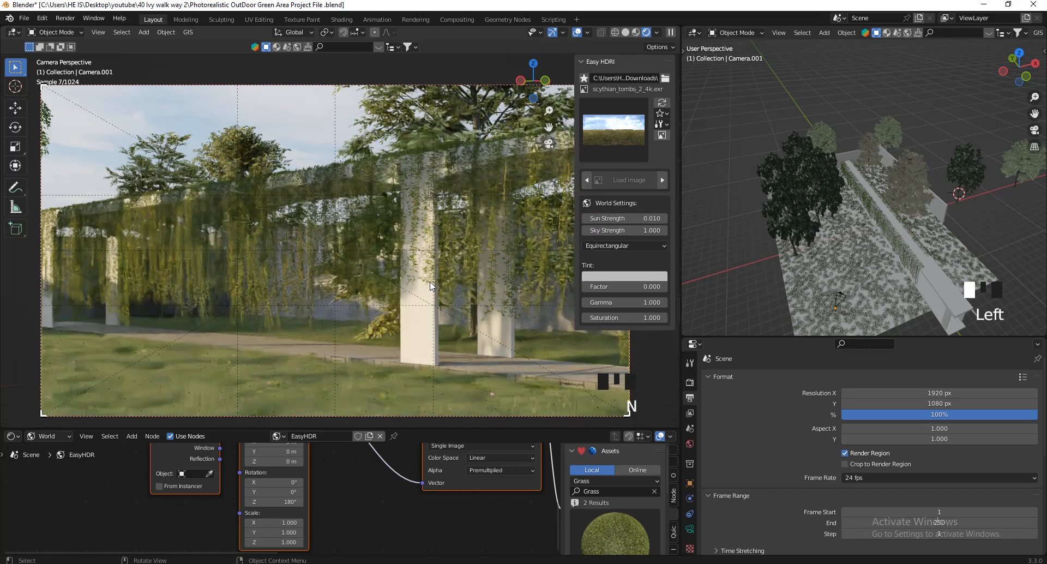
{"action": "key", "text": "n"}
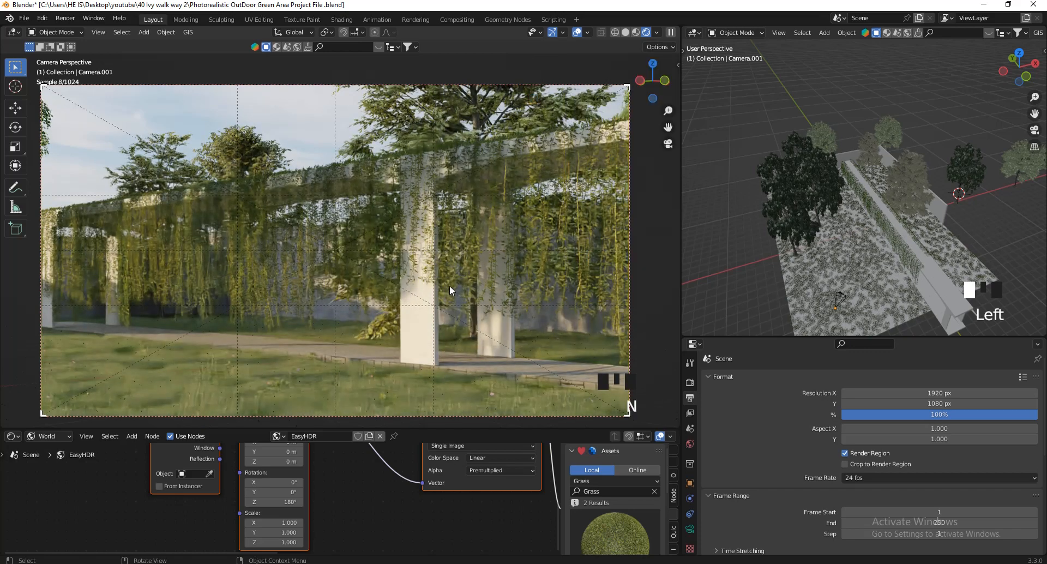
{"action": "left_click", "coordinate": [580, 34]}
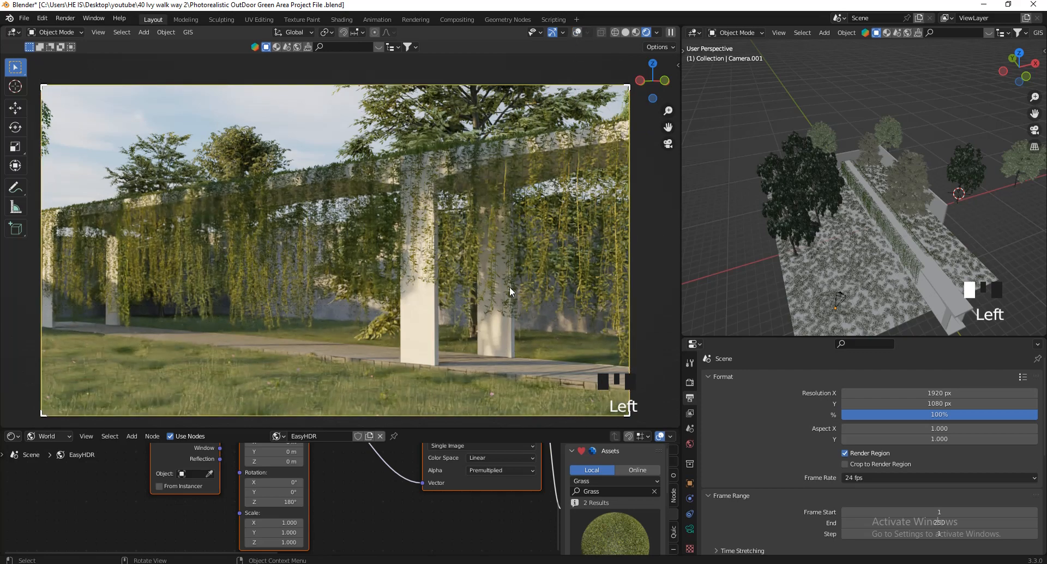
- Temporarily hide the dark foreground trees one by one to compare their shadows, and unhide them all
{"action": "double_click", "coordinate": [806, 232]}
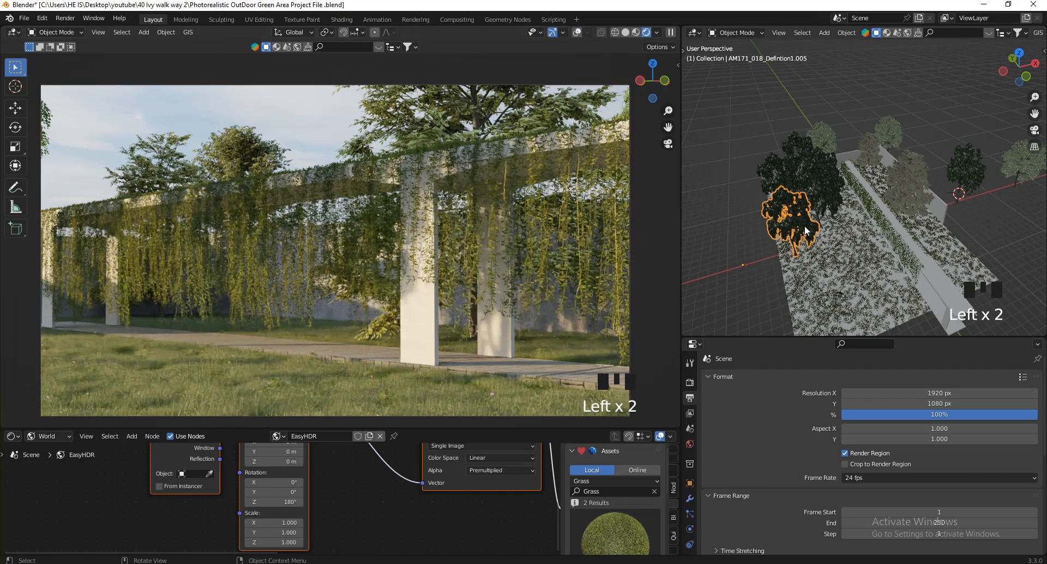
{"action": "left_click", "coordinate": [822, 185]}
{"action": "key", "text": "h"}
{"action": "left_click", "coordinate": [807, 151]}
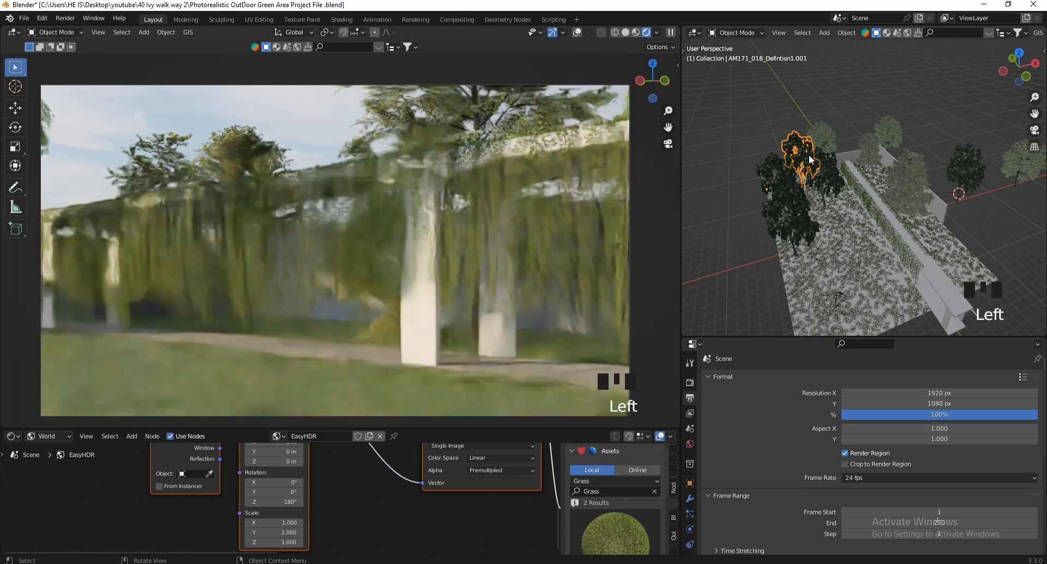
{"action": "key", "text": "h"}
{"action": "left_click", "coordinate": [813, 161]}
{"action": "key", "text": "h"}
{"action": "left_click", "coordinate": [764, 171]}
{"action": "key", "text": "h"}
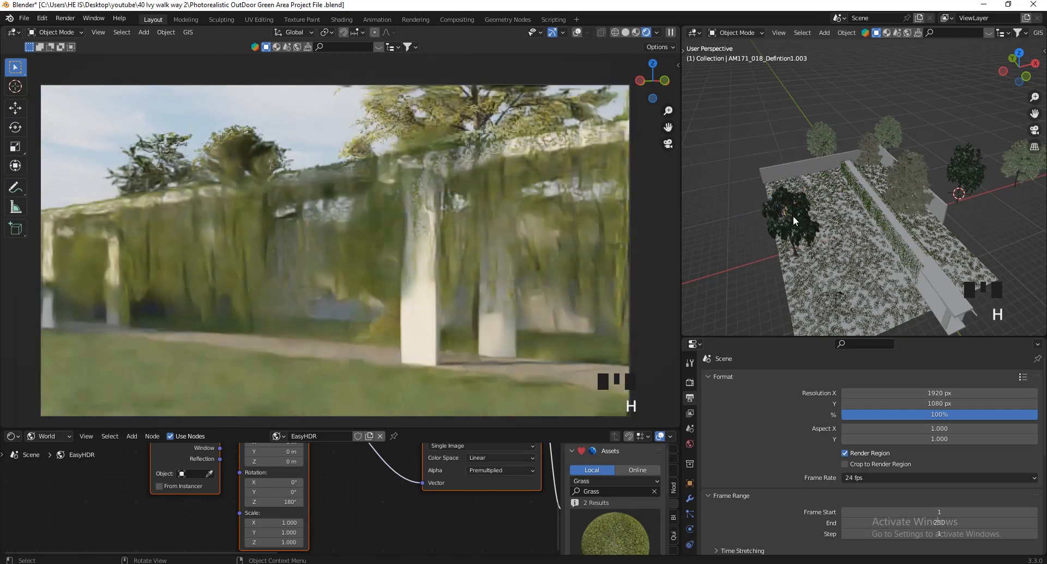
{"action": "left_click", "coordinate": [794, 220]}
{"action": "key", "text": "h"}
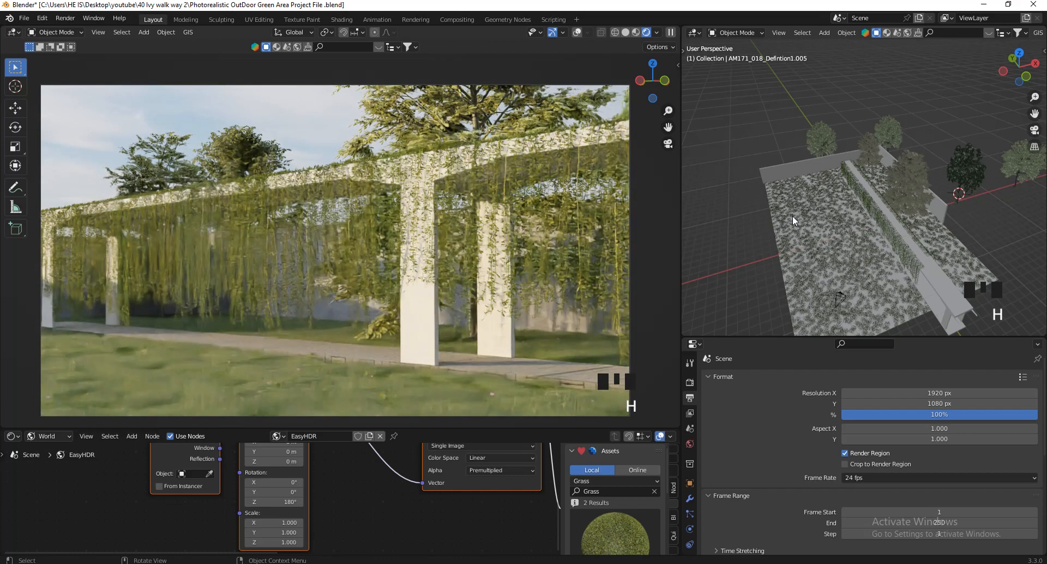
{"action": "key", "text": "alt+h"}
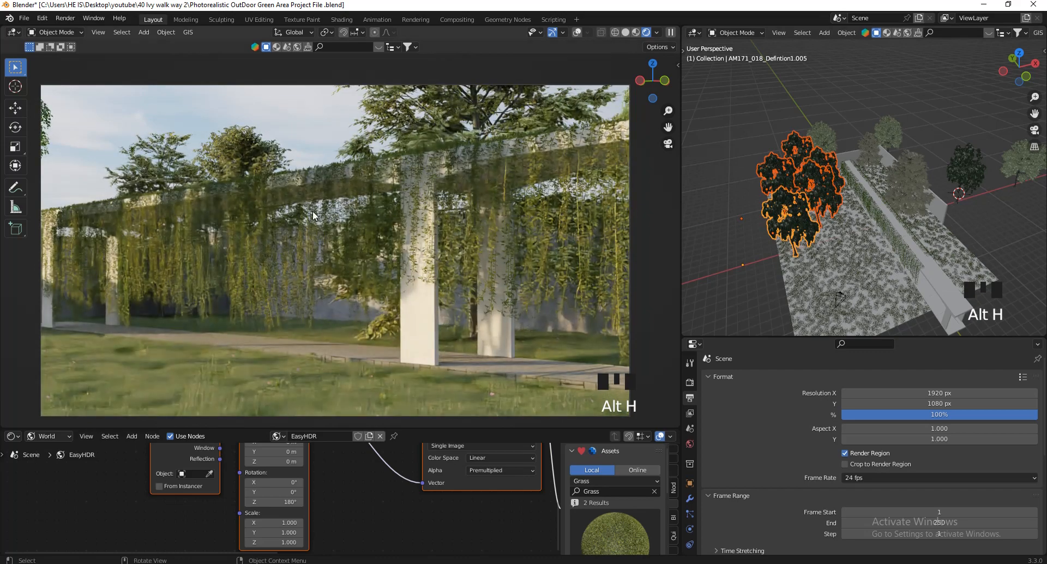
{"action": "left_click_drag", "start_coordinate": [1019, 76], "coordinate": [771, 329]}
{"action": "left_click", "coordinate": [894, 174]}
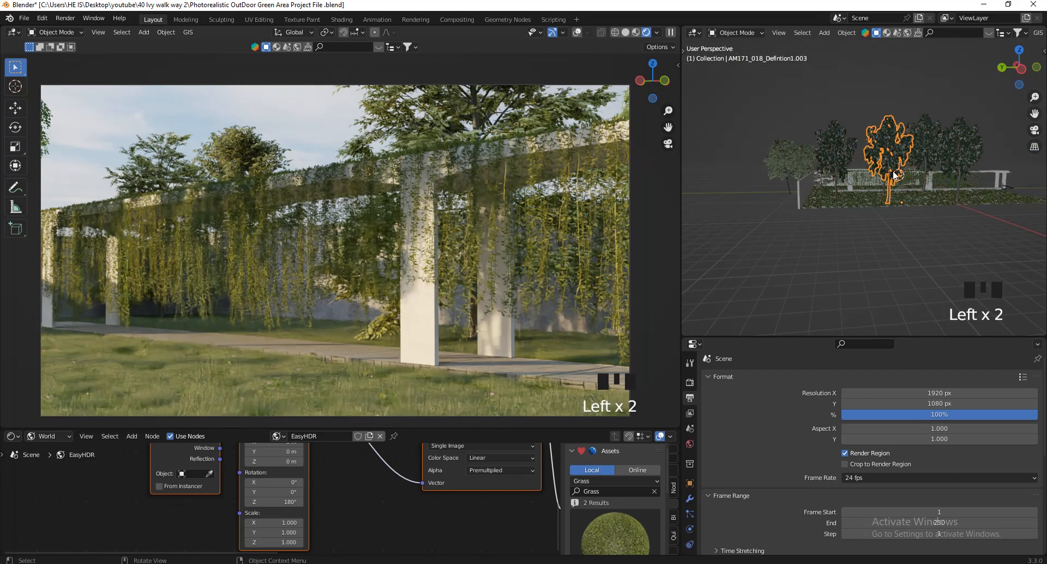
{"action": "scroll", "coordinate": [895, 175], "scroll_direction": "up", "scroll_amount": 2}
{"action": "key", "text": "g"}
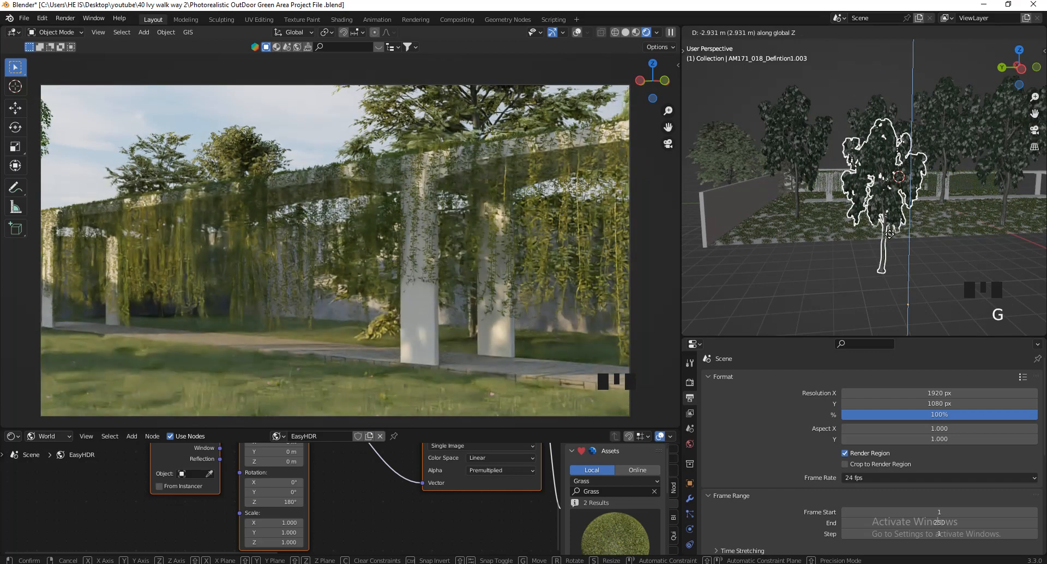
{"action": "right_click", "coordinate": [890, 234]}
- Scale down the dark foreground tree standing closest to the end boundary wall
{"action": "left_click", "coordinate": [787, 172]}
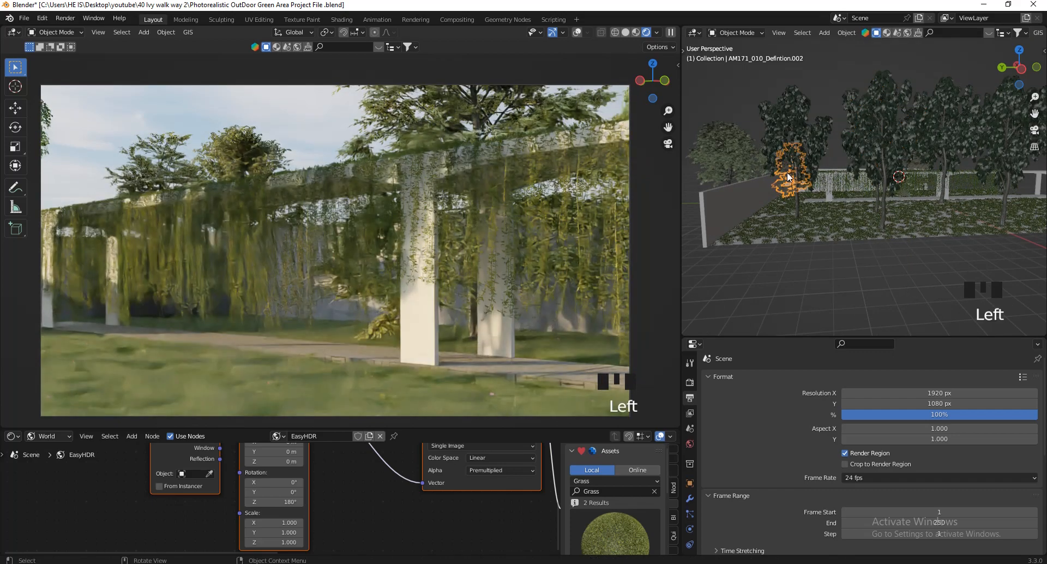
{"action": "left_click", "coordinate": [802, 144]}
{"action": "key", "text": "s"}
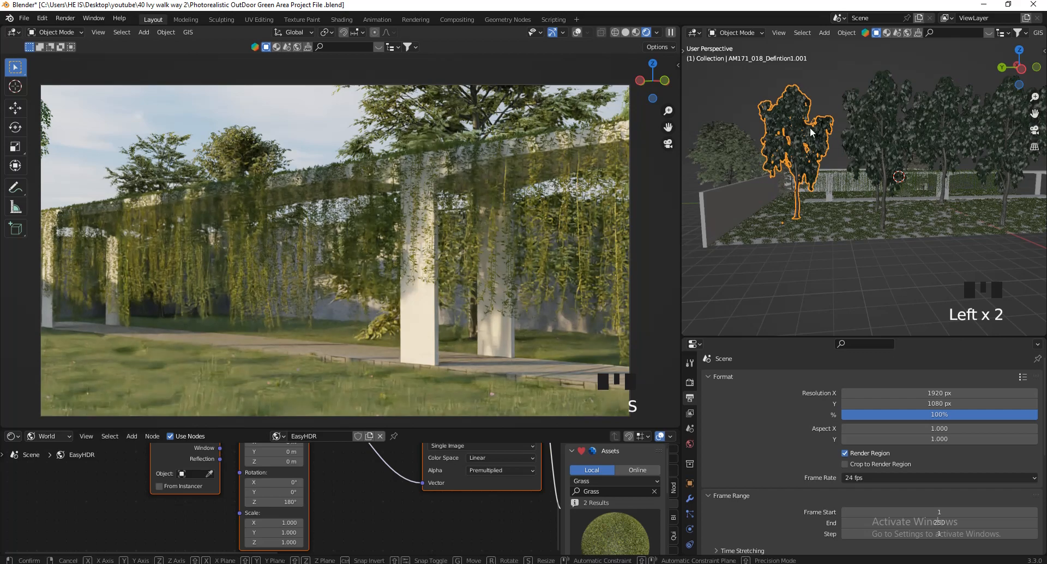
{"action": "left_click", "coordinate": [801, 162]}
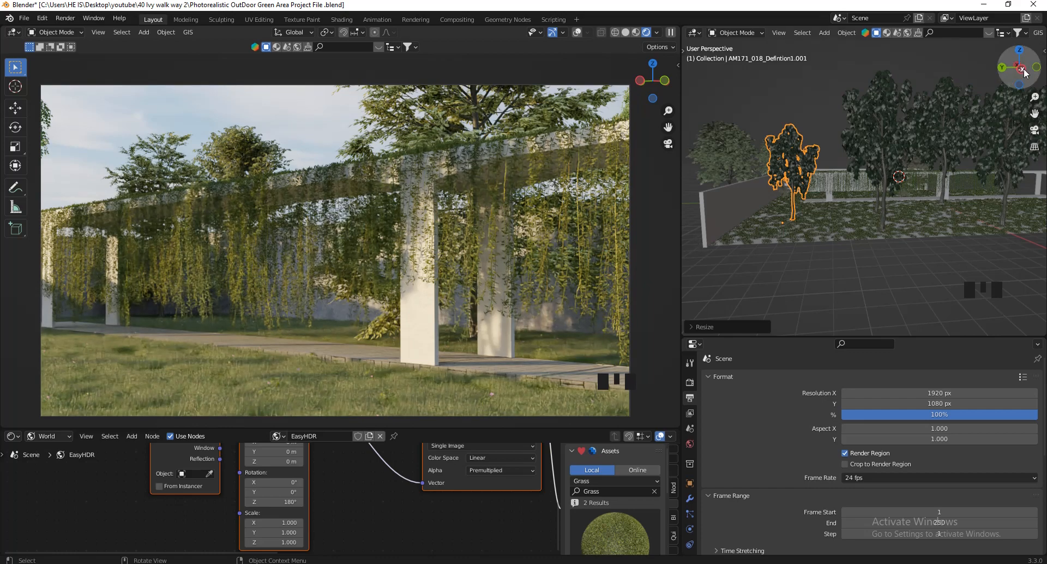
{"action": "left_click_drag", "start_coordinate": [1025, 73], "coordinate": [1015, 153]}
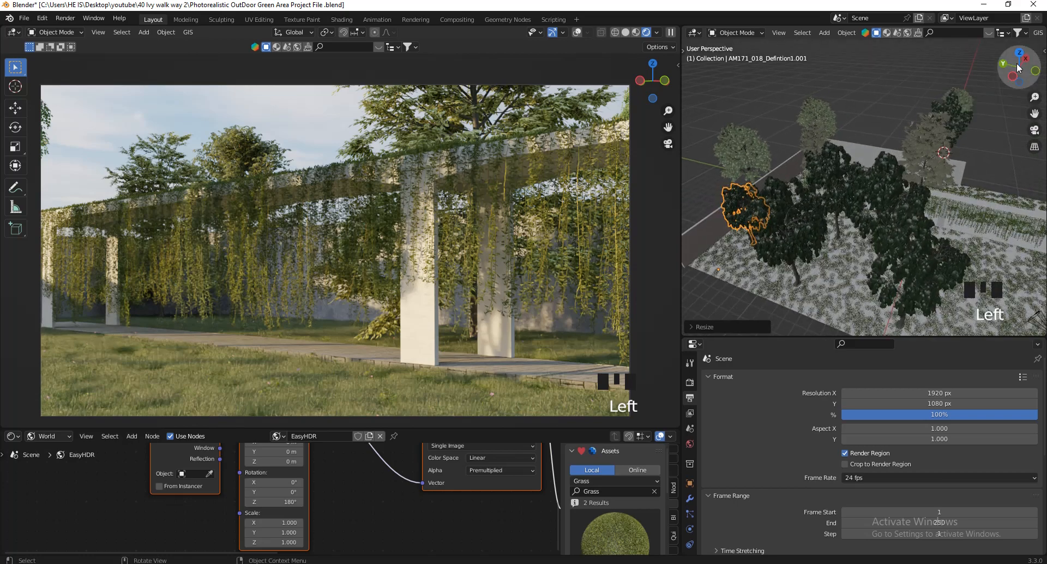
{"action": "left_click_drag", "start_coordinate": [1024, 61], "coordinate": [1033, 112]}
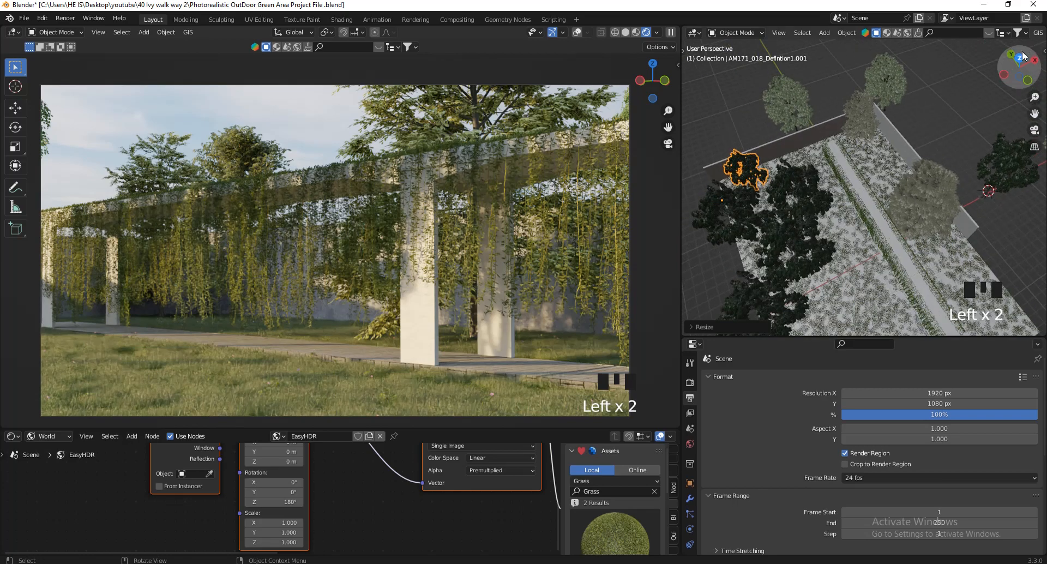
{"action": "left_click_drag", "start_coordinate": [1018, 59], "coordinate": [963, 48]}
- Set the color management exposure to 1 and the look to Medium High Contrast
{"action": "scroll", "coordinate": [833, 447], "scroll_direction": "down", "scroll_amount": 16}
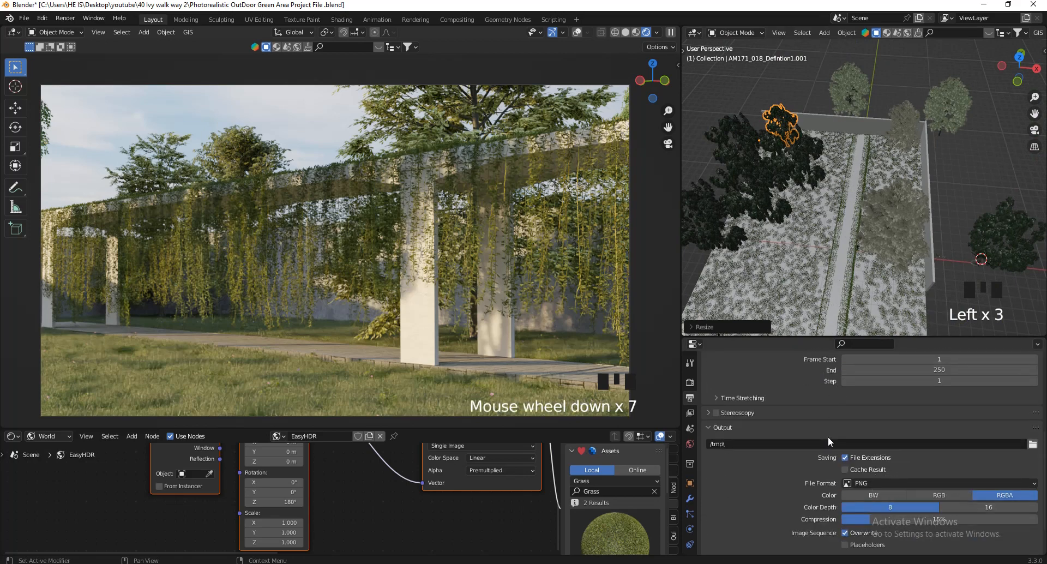
{"action": "left_click", "coordinate": [692, 382]}
{"action": "scroll", "coordinate": [862, 450], "scroll_direction": "down", "scroll_amount": 14}
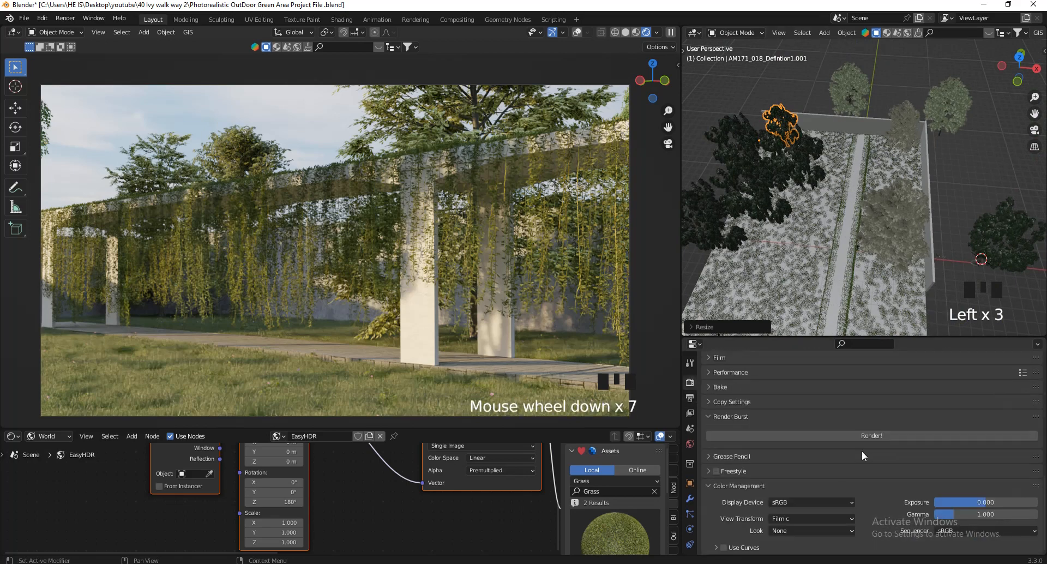
{"action": "left_click", "coordinate": [1002, 498]}
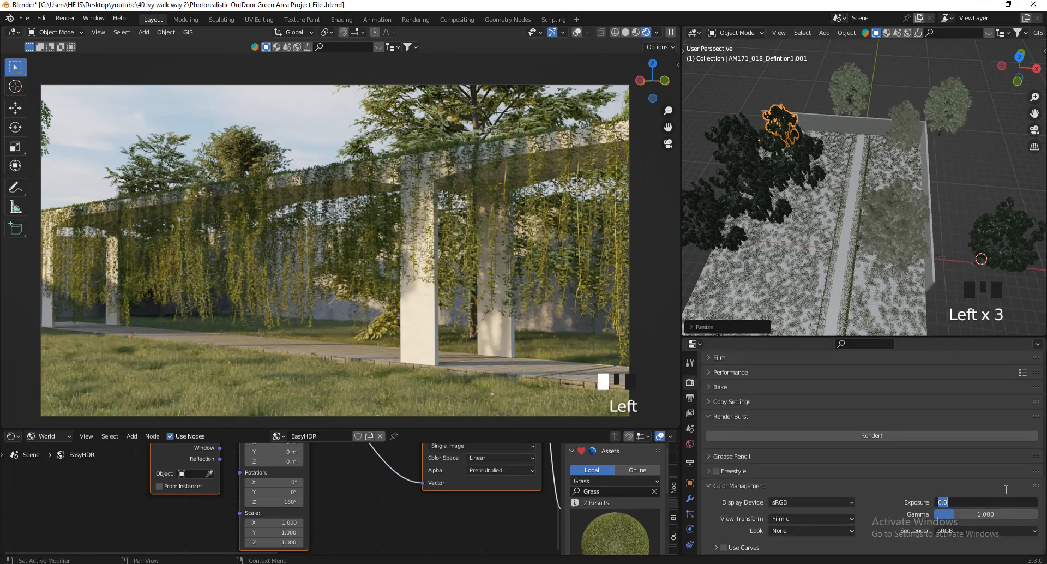
{"action": "type", "text": "1"}
{"action": "left_click", "coordinate": [1006, 489]}
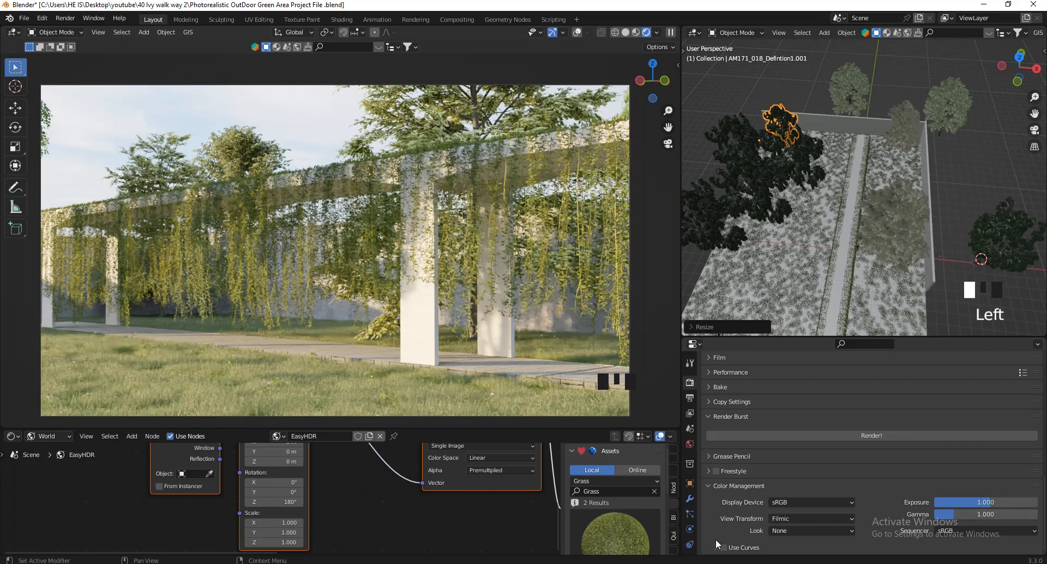
{"action": "left_click", "coordinate": [786, 530]}
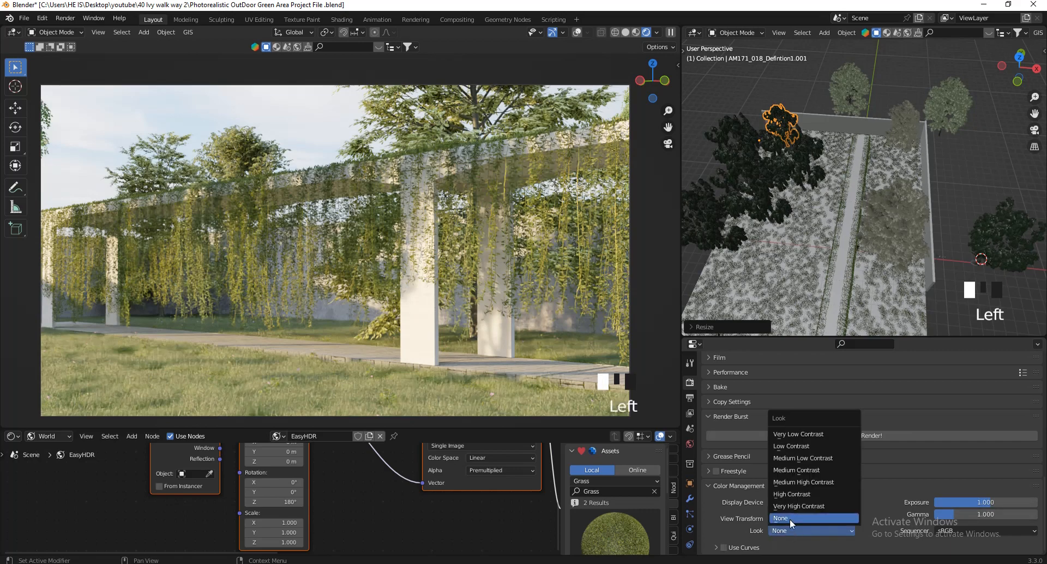
{"action": "left_click", "coordinate": [810, 477]}
{"action": "scroll", "coordinate": [872, 499], "scroll_direction": "down", "scroll_amount": 3}
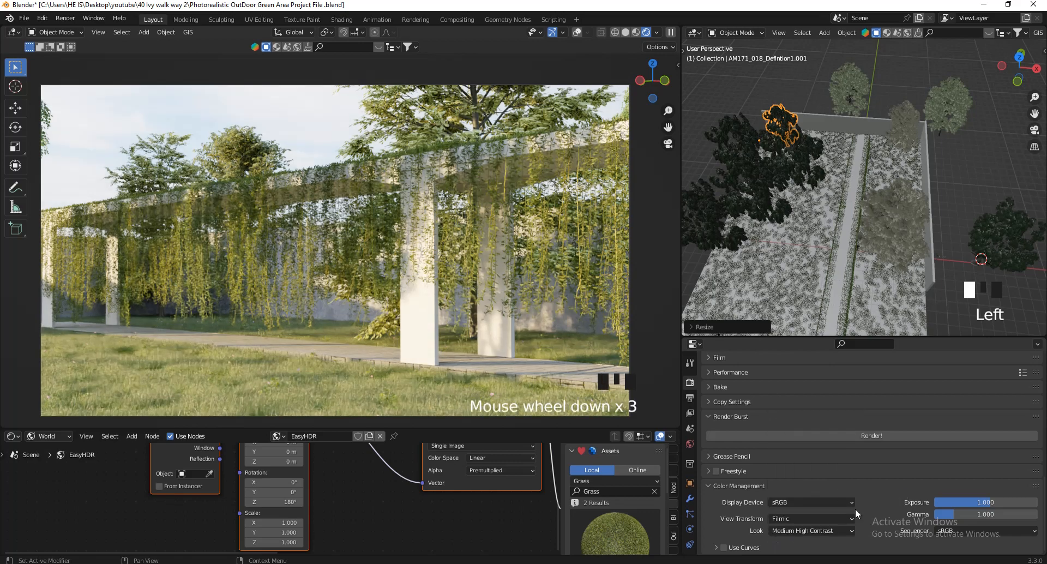
- Enable color management curves and lower the combined curve's shadow point to about X 0.22, Y 0.19
{"action": "left_click", "coordinate": [717, 547]}
{"action": "scroll", "coordinate": [774, 457], "scroll_direction": "down", "scroll_amount": 8}
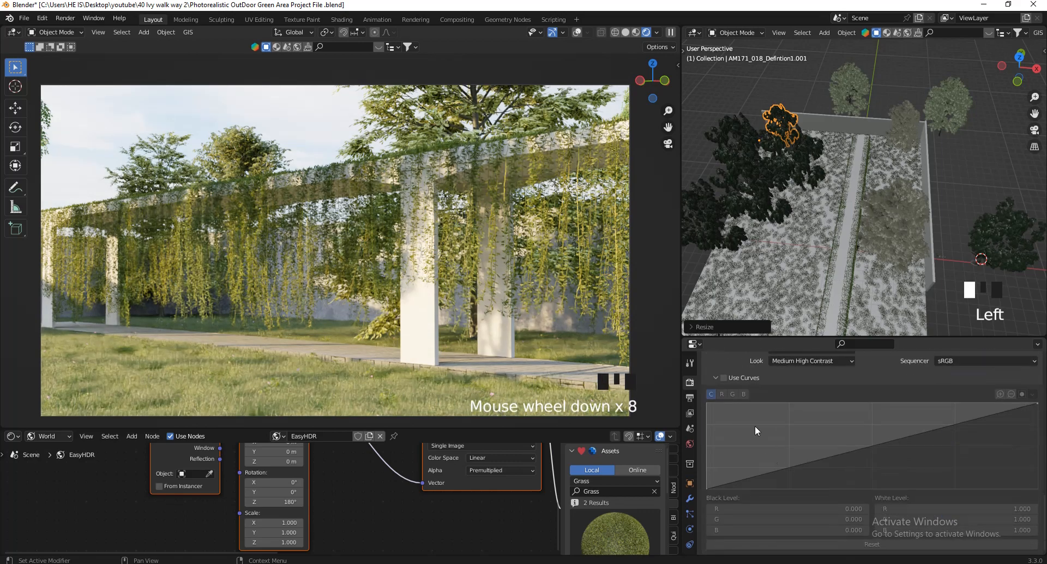
{"action": "left_click", "coordinate": [724, 378]}
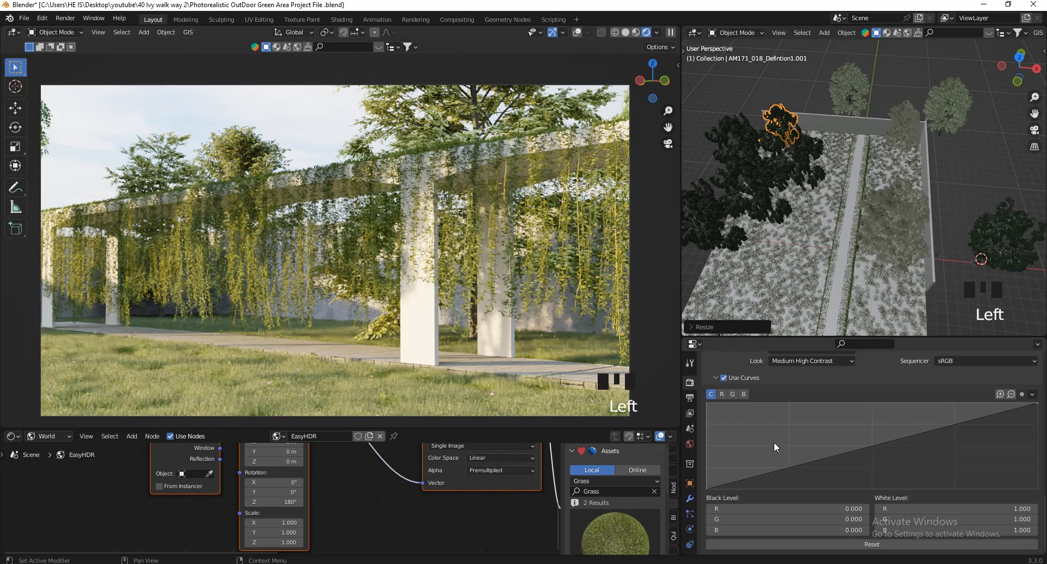
{"action": "left_click", "coordinate": [779, 467], "text": "shift"}
{"action": "left_click", "coordinate": [779, 468]}
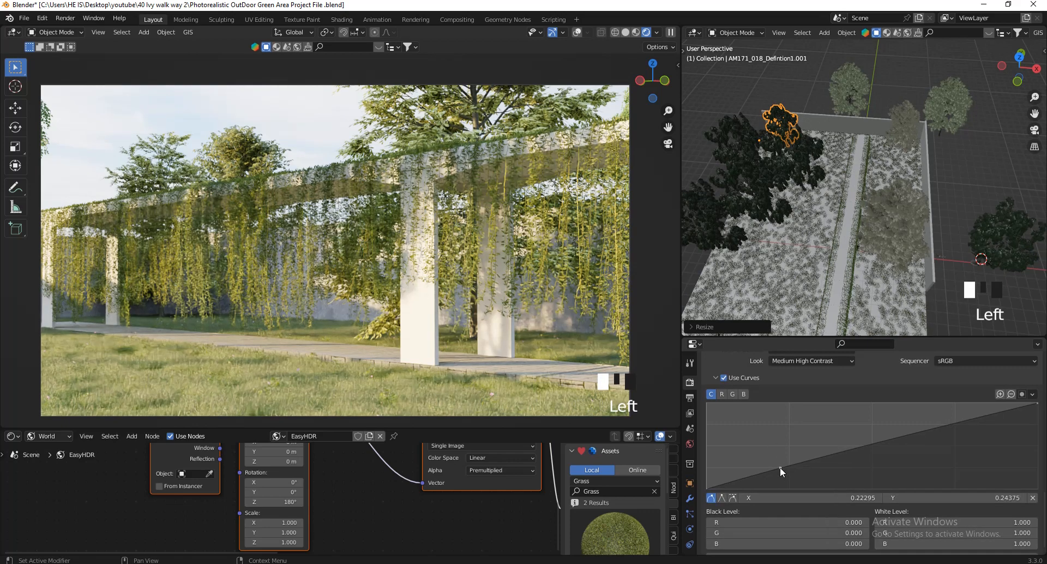
{"action": "left_click_drag", "start_coordinate": [780, 469], "coordinate": [780, 471]}
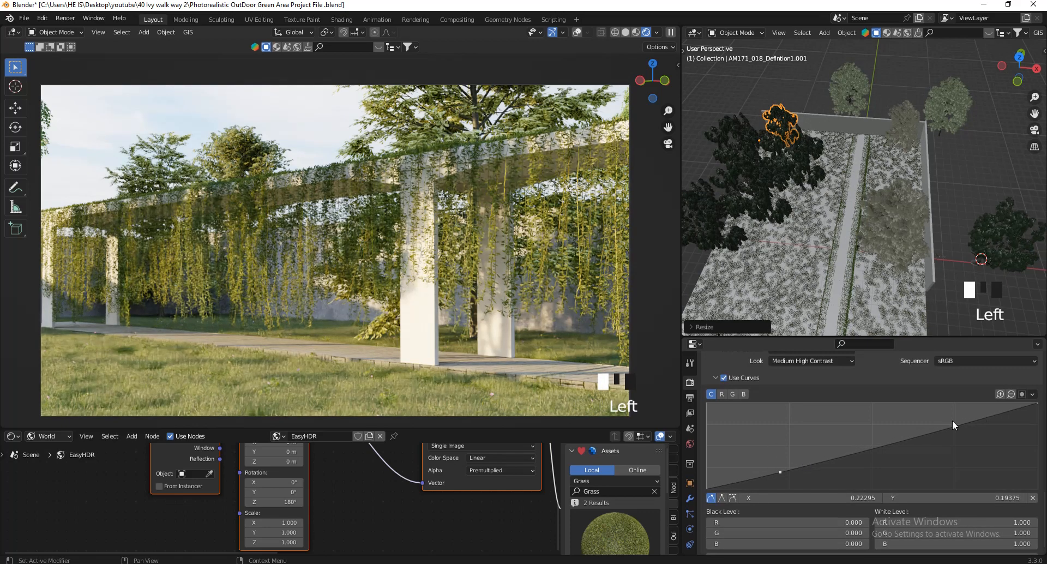
{"action": "left_click", "coordinate": [958, 422]}
- Add a midtone point to the red curve and raise it slightly to about X 0.46, Y 0.49
{"action": "left_click", "coordinate": [721, 394]}
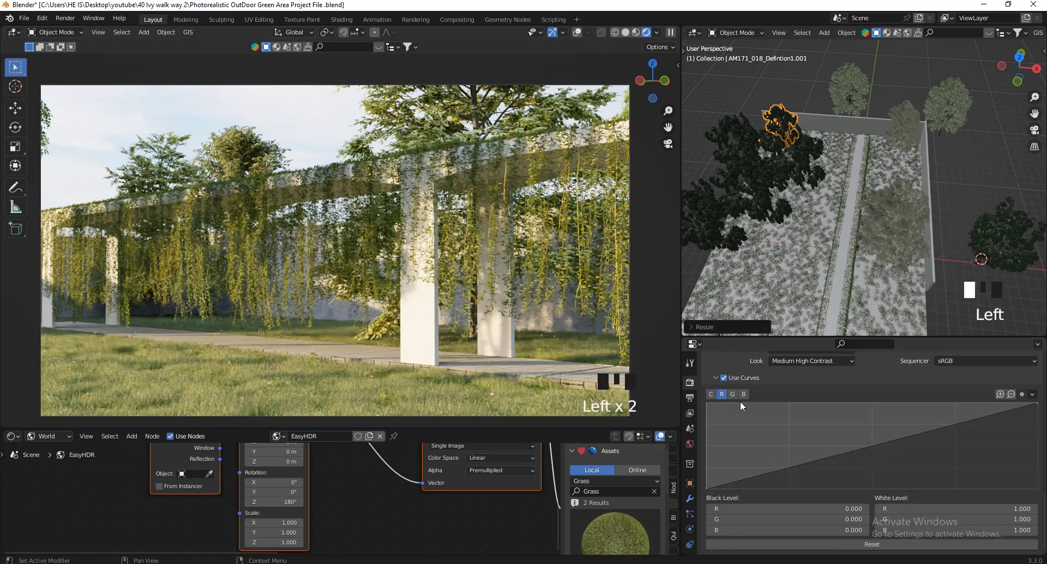
{"action": "left_click", "coordinate": [859, 446]}
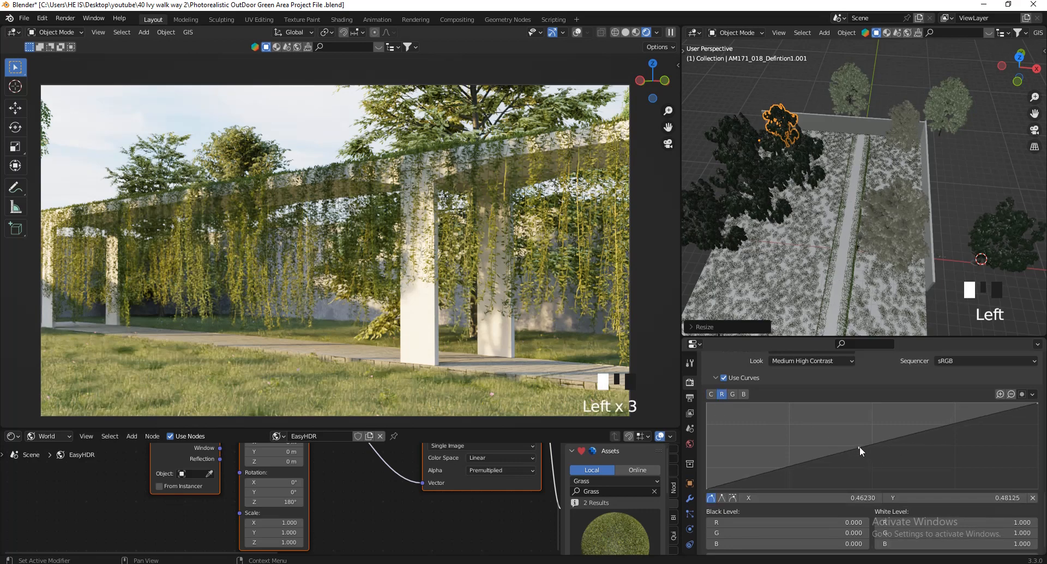
{"action": "left_click", "coordinate": [860, 446]}
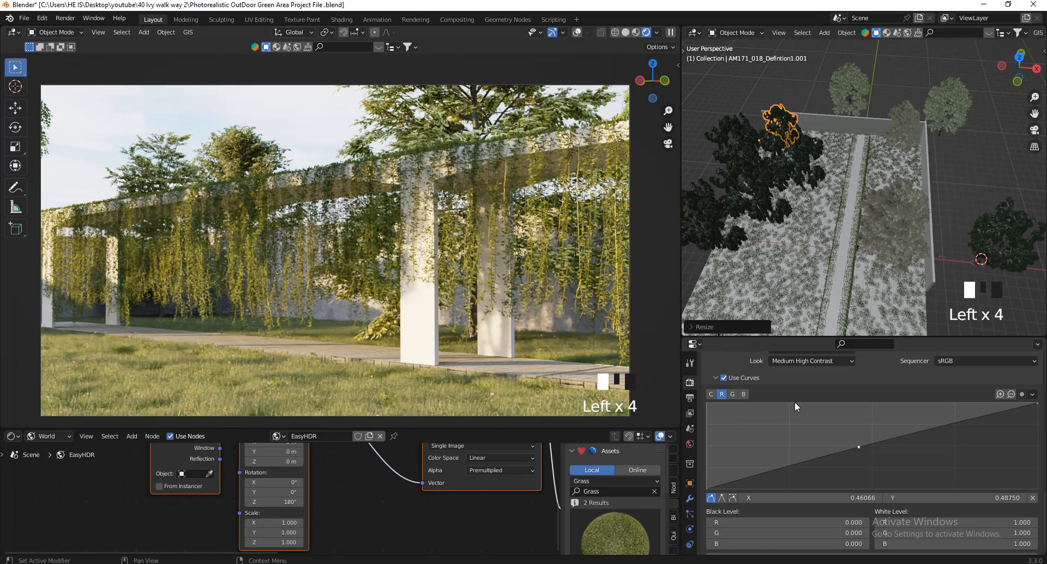
- Add a midtone point to the green curve and fine-tune it to about X 0.45, Y 0.48
{"action": "left_click", "coordinate": [734, 394]}
{"action": "left_click", "coordinate": [854, 448]}
{"action": "left_click", "coordinate": [853, 445], "text": "shift"}
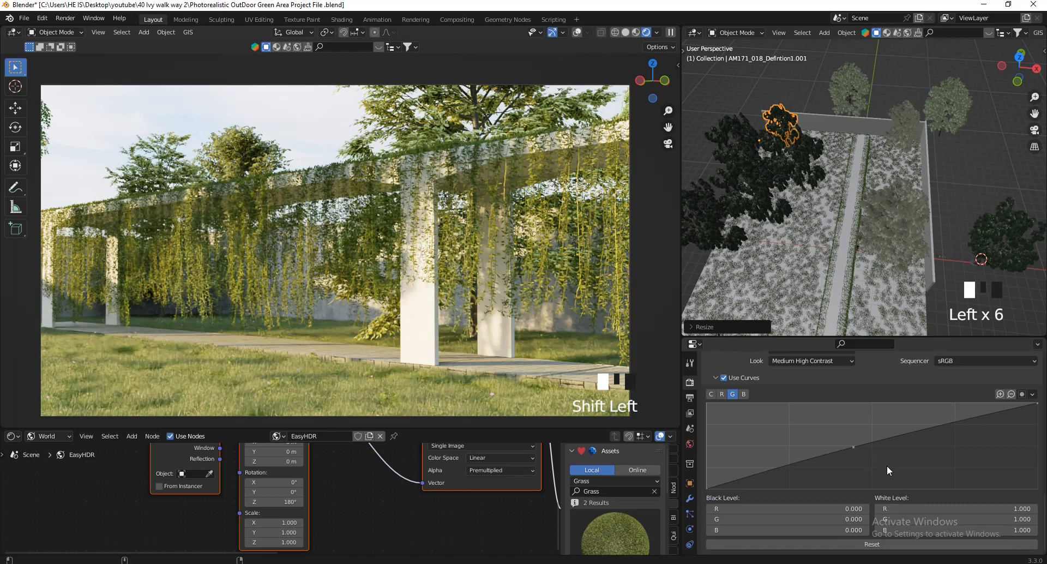
{"action": "left_click", "coordinate": [854, 445]}
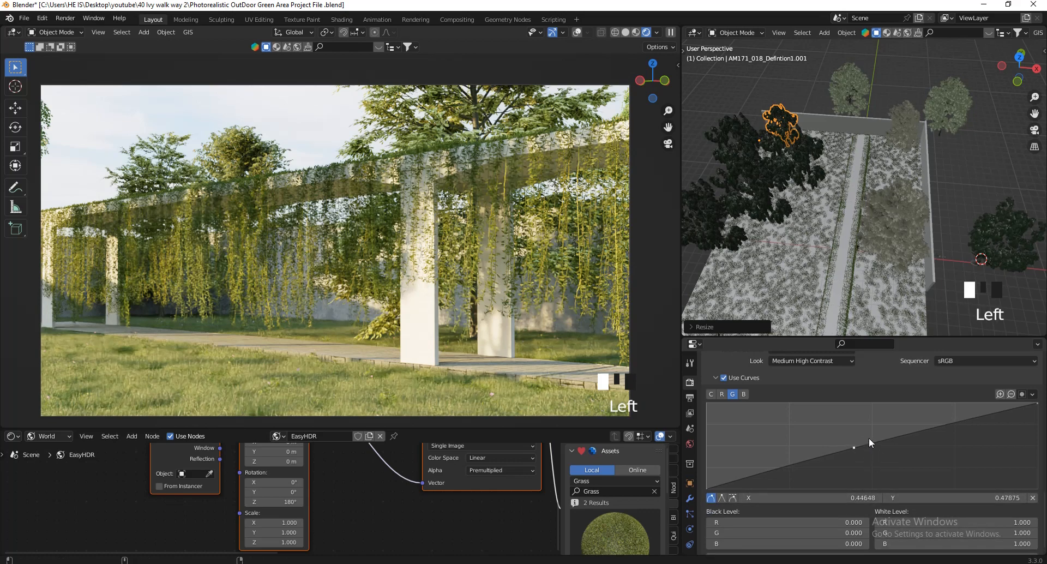
{"action": "left_click", "coordinate": [854, 447], "text": "shift"}
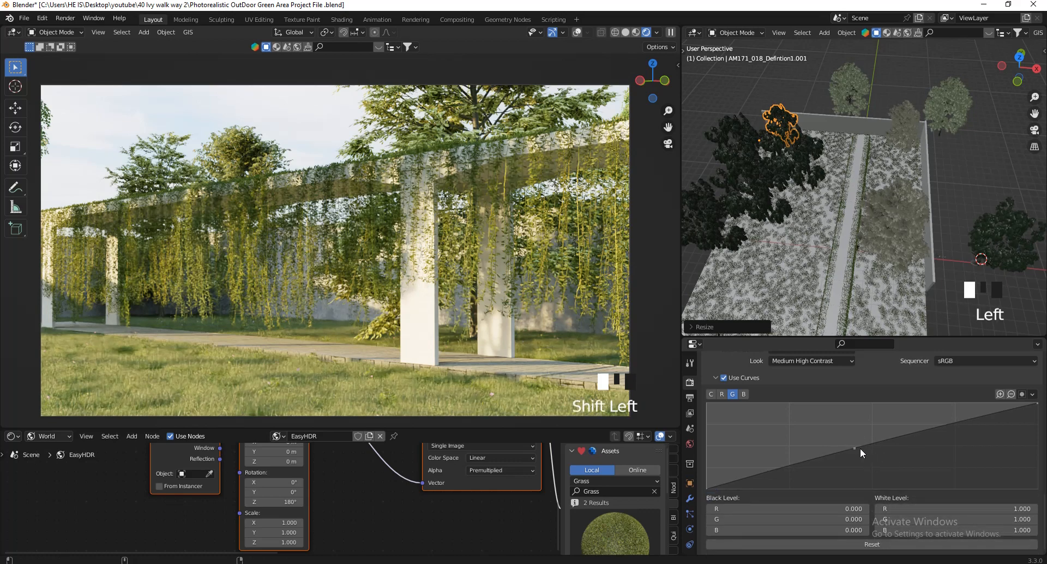
- Switch the color curves off and on repeatedly to compare the camera view with and without them
{"action": "left_click", "coordinate": [724, 378]}
{"action": "left_click", "coordinate": [724, 378]}
{"action": "left_click", "coordinate": [725, 377]}
{"action": "left_click", "coordinate": [724, 377]}
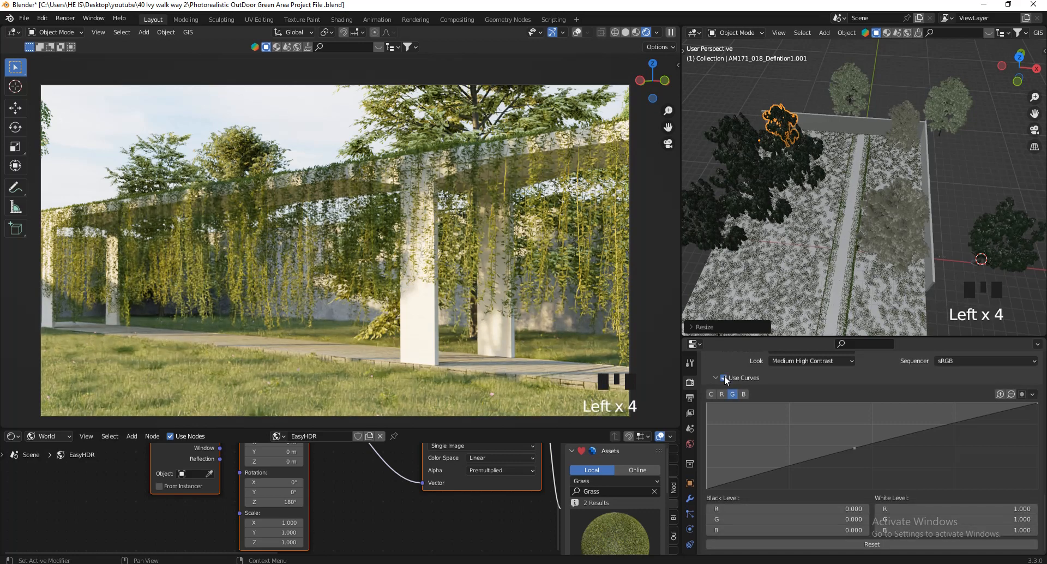
{"action": "left_click", "coordinate": [724, 377]}
{"action": "left_click", "coordinate": [724, 378]}
- Fine-tune the red curve's midtone point to about X 0.45, Y 0.49, and toggle the curves to compare, leaving them off
{"action": "left_click", "coordinate": [720, 394]}
{"action": "left_click", "coordinate": [855, 444], "text": "shift"}
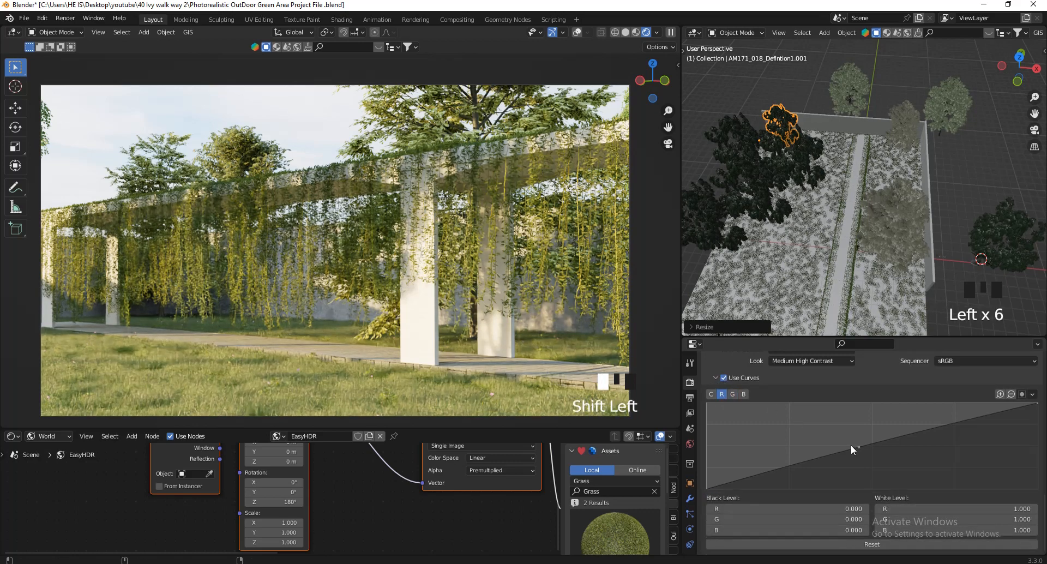
{"action": "left_click", "coordinate": [858, 443]}
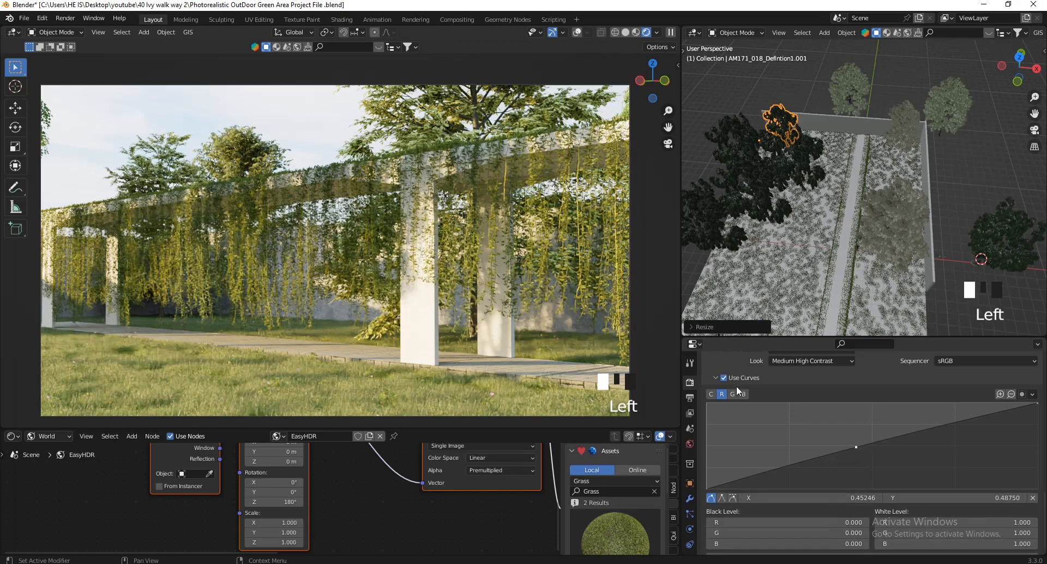
{"action": "left_click", "coordinate": [724, 377]}
{"action": "left_click", "coordinate": [724, 378]}
{"action": "left_click", "coordinate": [724, 377]}
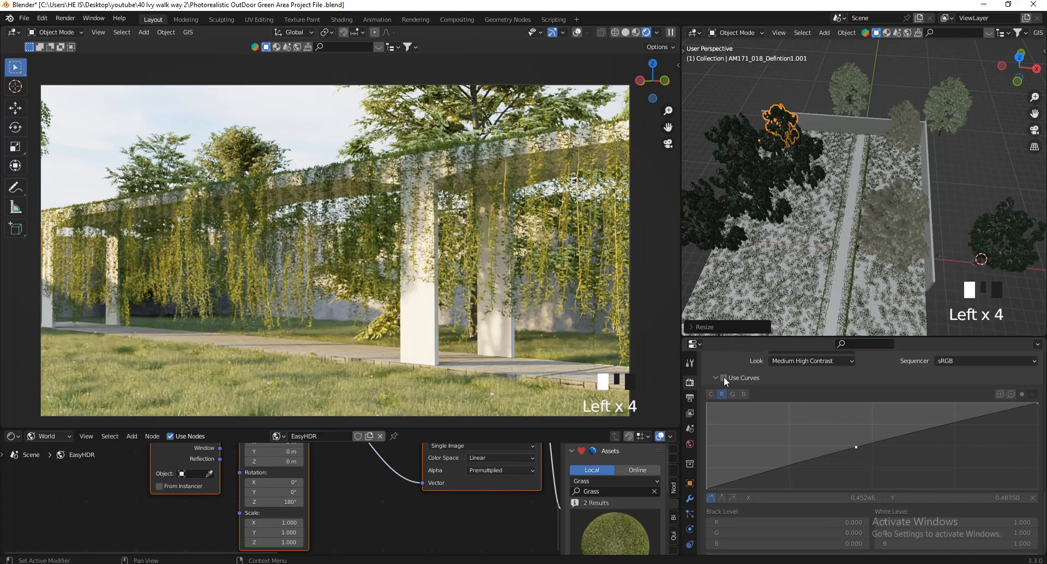
- Try exposure values of 0 and 0.5 with the color curves switched off
{"action": "scroll", "coordinate": [901, 433], "scroll_direction": "up", "scroll_amount": 2}
{"action": "left_click", "coordinate": [986, 373]}
{"action": "type", "text": "0"}
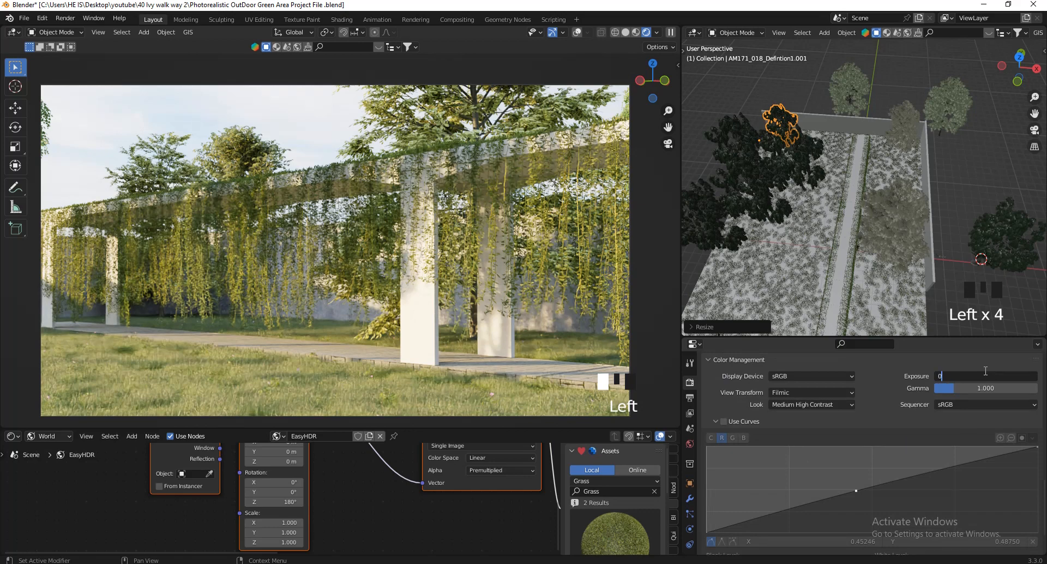
{"action": "key", "text": "Return"}
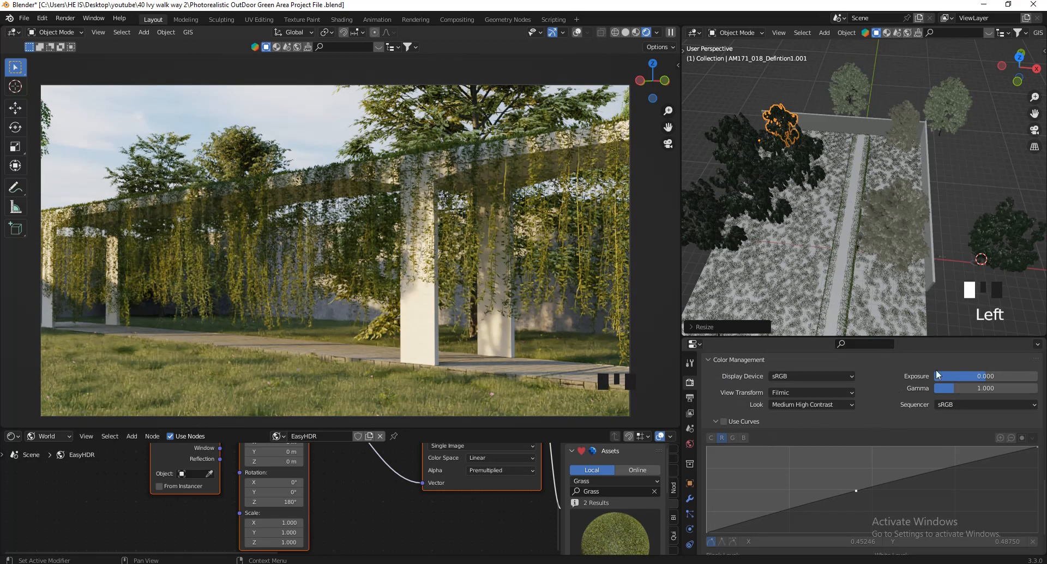
{"action": "left_click", "coordinate": [980, 374]}
{"action": "type", "text": "0.5"}
{"action": "key", "text": "Return"}
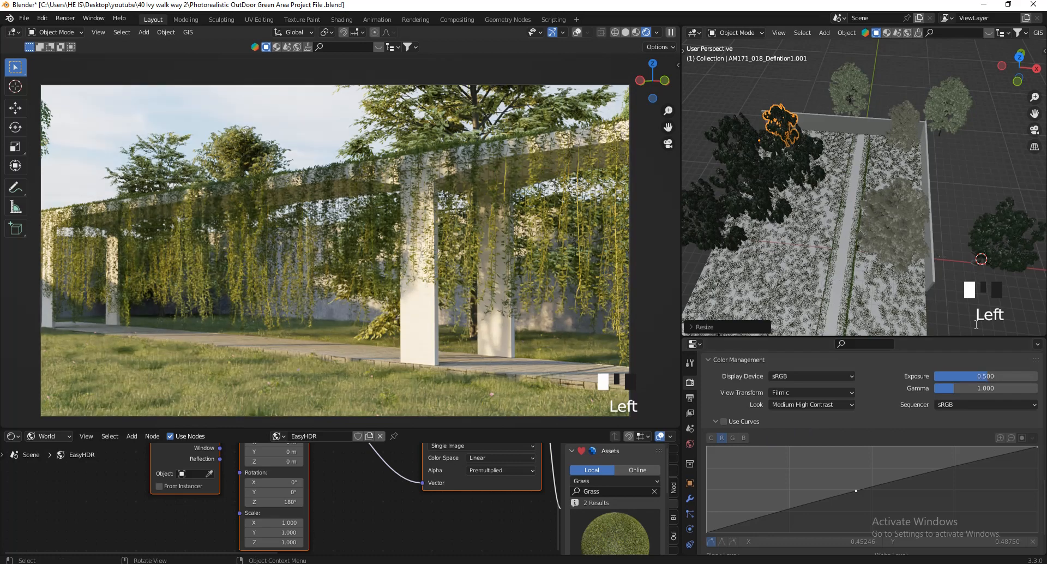
- Re-enable the color curves and set the exposure back to 1
{"action": "left_click", "coordinate": [723, 421]}
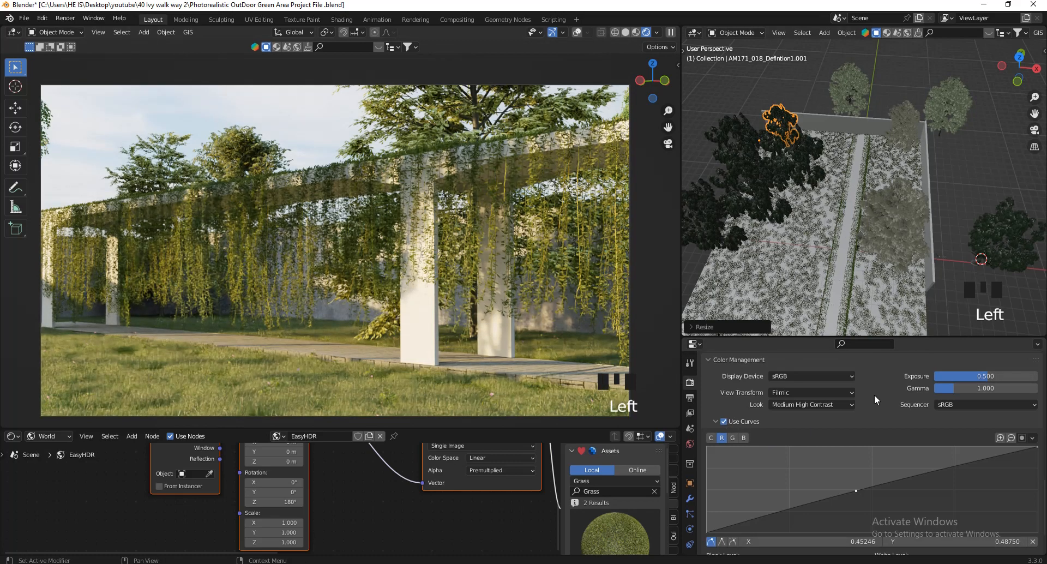
{"action": "double_click", "coordinate": [988, 376]}
{"action": "type", "text": "1"}
{"action": "key", "text": "Return"}
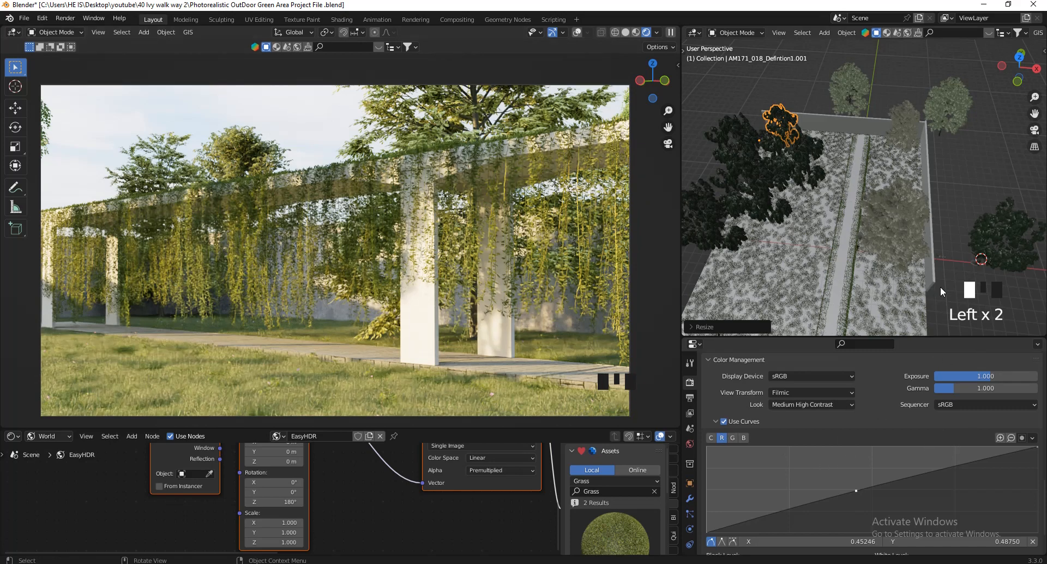
- Increase the render scale of the ground plane's Weeds 1 particle system, ParticleSystem.001, to 0.282
{"action": "scroll", "coordinate": [941, 287], "scroll_direction": "up", "scroll_amount": 5}
{"action": "scroll", "coordinate": [905, 199], "scroll_direction": "up", "scroll_amount": 3}
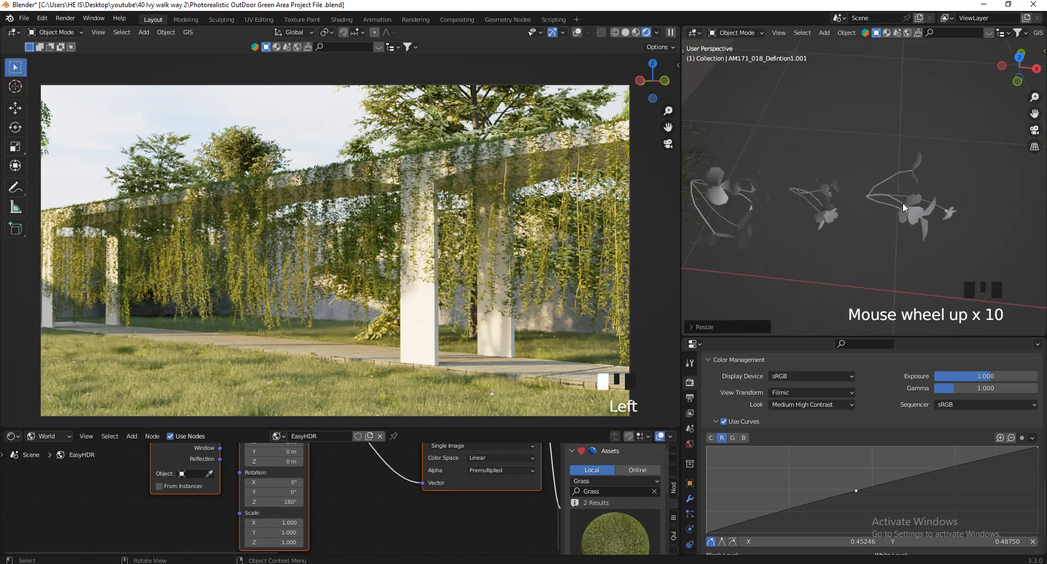
{"action": "left_click", "coordinate": [902, 202]}
{"action": "scroll", "coordinate": [846, 202], "scroll_direction": "down", "scroll_amount": 6}
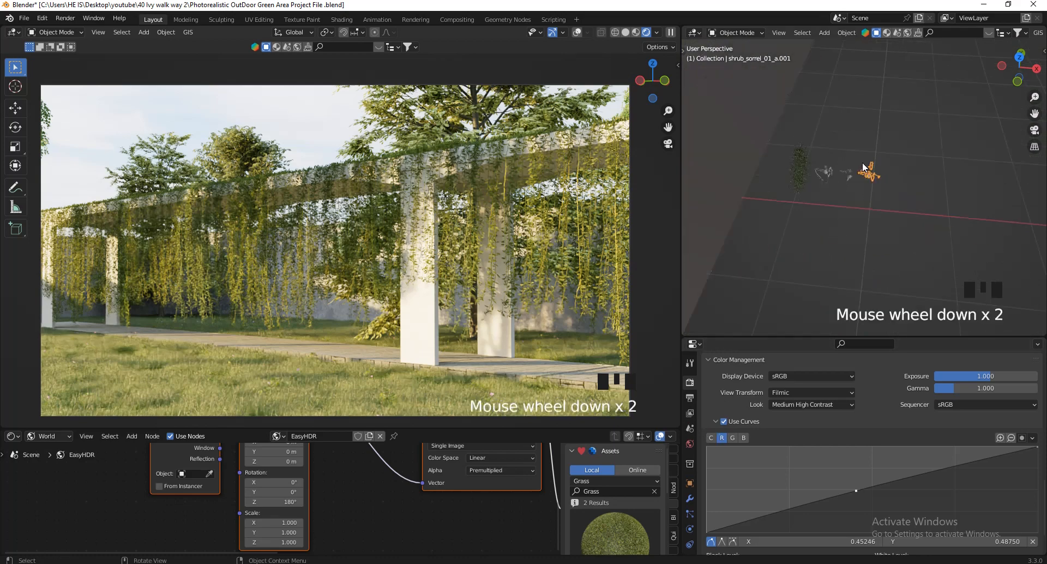
{"action": "left_click", "coordinate": [772, 287]}
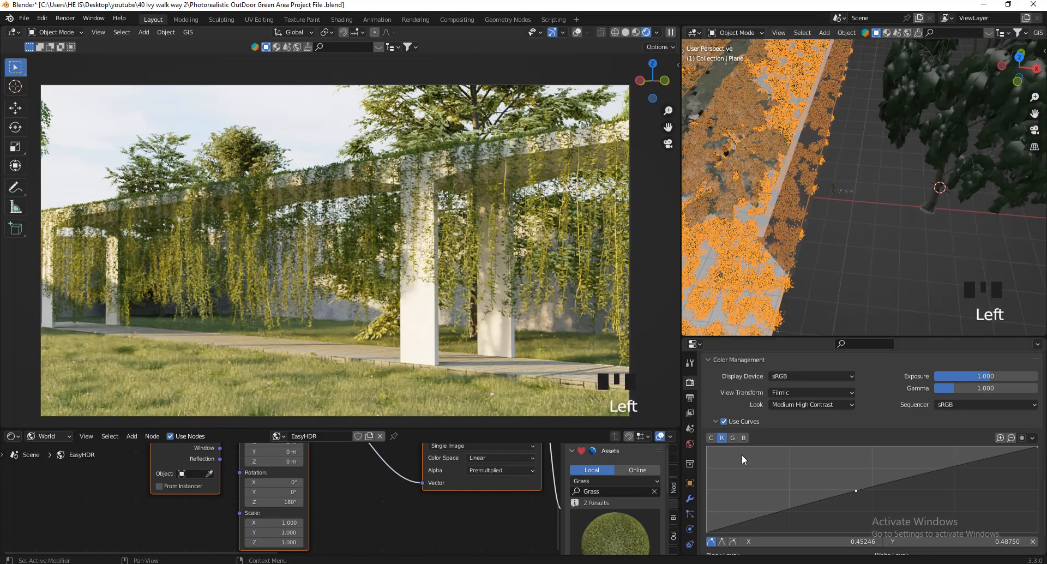
{"action": "left_click", "coordinate": [690, 498]}
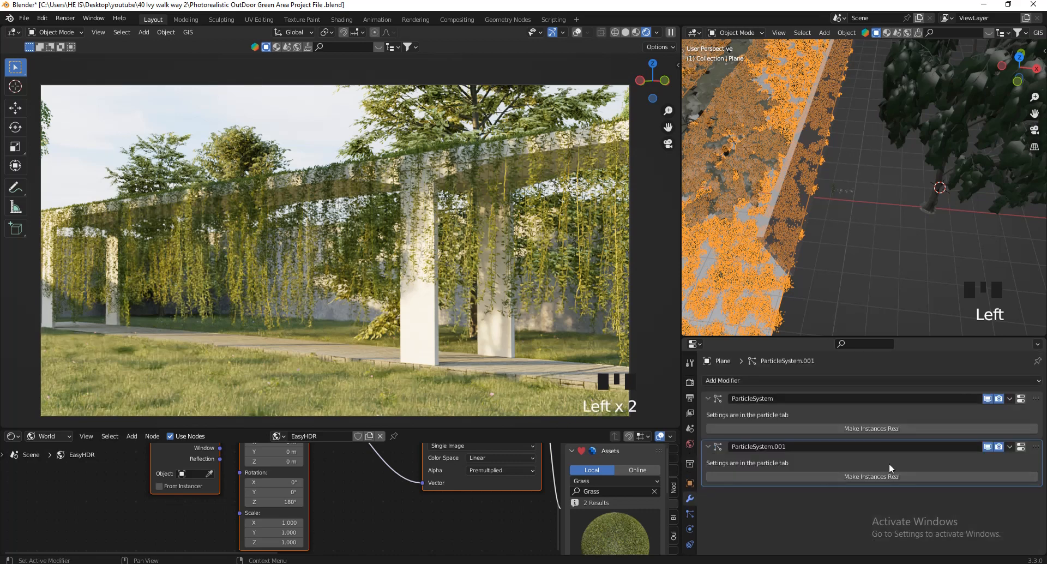
{"action": "left_click", "coordinate": [690, 514]}
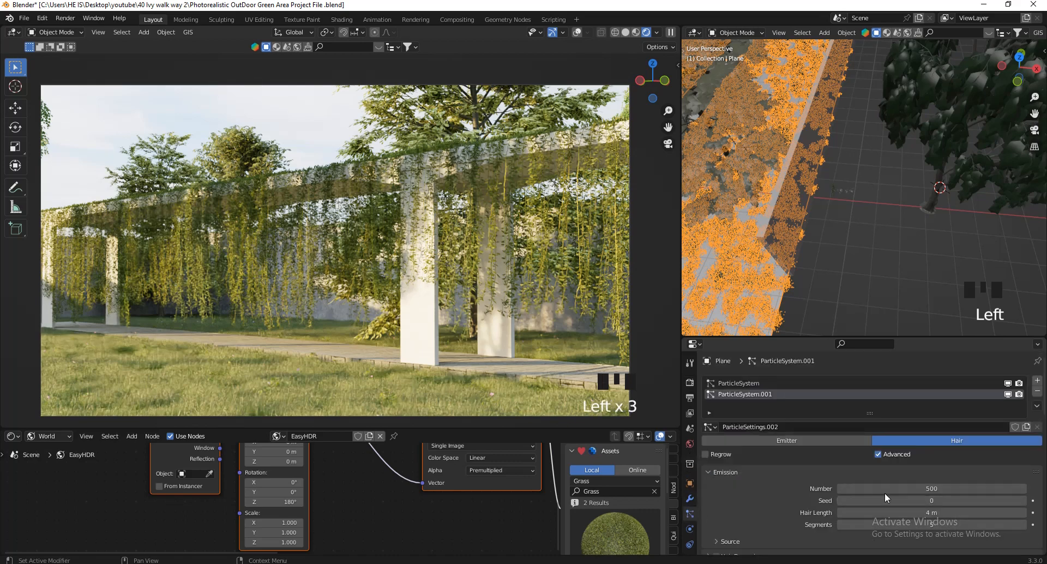
{"action": "scroll", "coordinate": [940, 502], "scroll_direction": "down", "scroll_amount": 4}
{"action": "scroll", "coordinate": [938, 496], "scroll_direction": "down", "scroll_amount": 10}
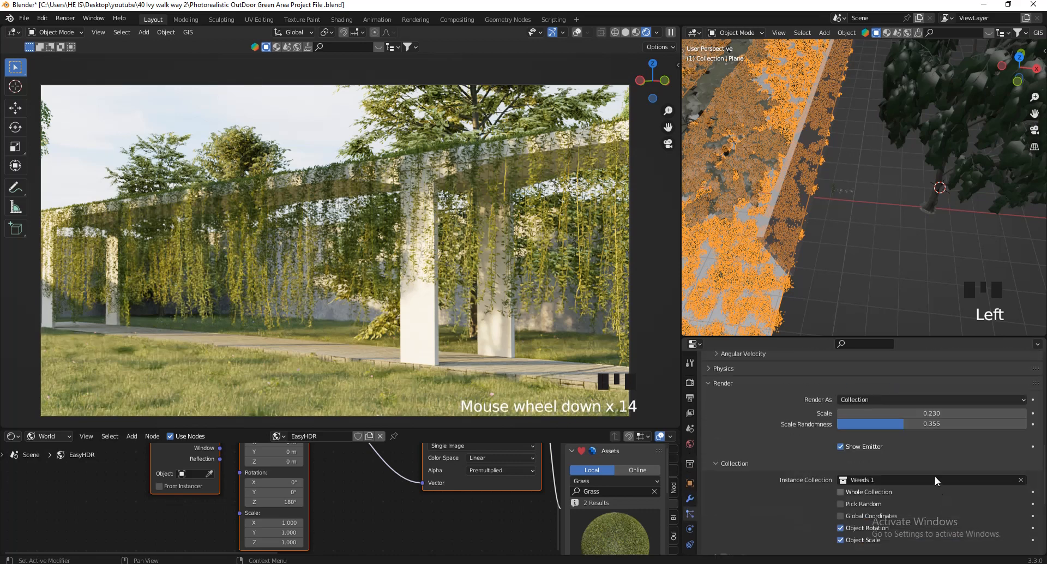
{"action": "left_click_drag", "start_coordinate": [933, 413], "coordinate": [919, 412], "text": "shift"}
- Show the overlays in the camera viewport, deselect the ground plane, and inspect the weeds beside the walkway up close
{"action": "left_click", "coordinate": [581, 33]}
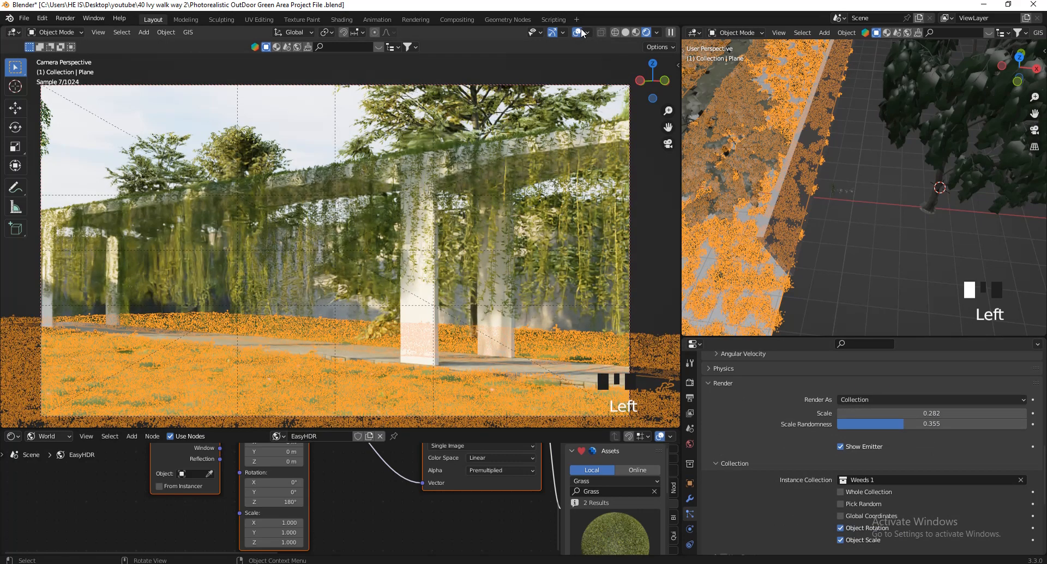
{"action": "left_click", "coordinate": [831, 222]}
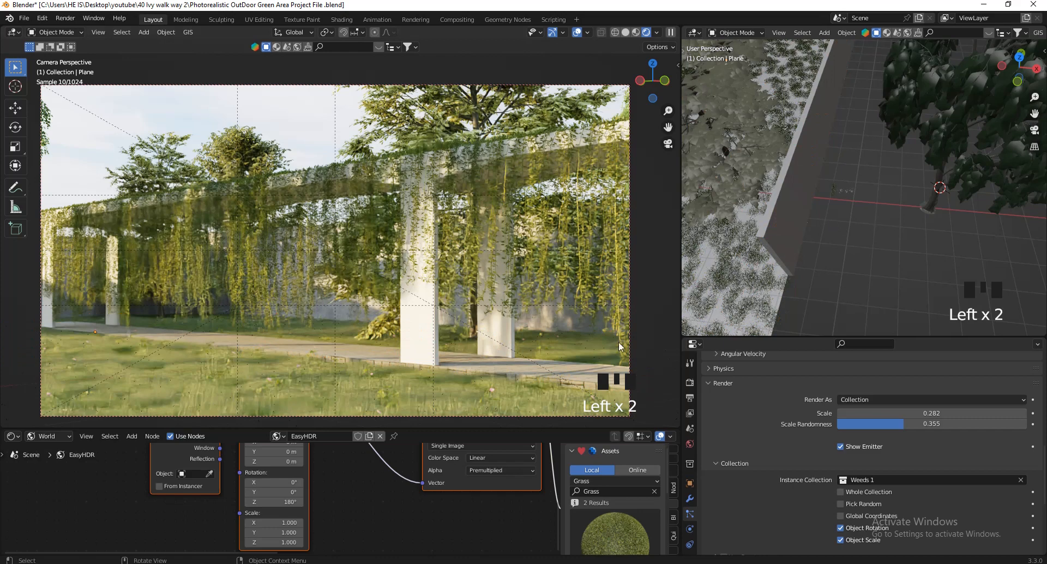
{"action": "scroll", "coordinate": [354, 406], "scroll_direction": "up", "scroll_amount": 6}
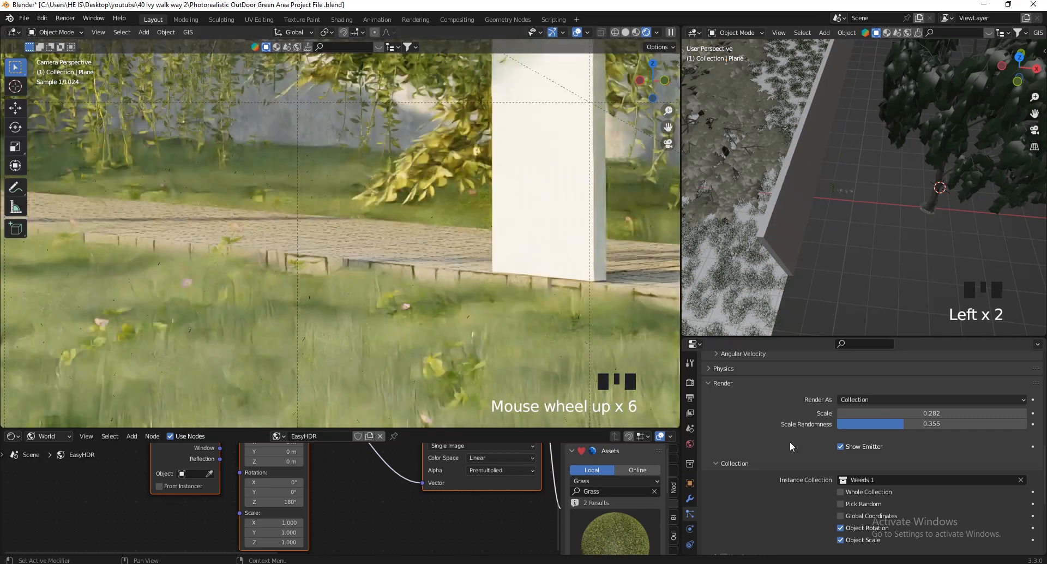
- Set the emission number of the ground plane's ParticleSystem.001 weeds to 800
{"action": "scroll", "coordinate": [902, 438], "scroll_direction": "up", "scroll_amount": 6}
{"action": "scroll", "coordinate": [902, 438], "scroll_direction": "up", "scroll_amount": 4}
{"action": "scroll", "coordinate": [913, 421], "scroll_direction": "down", "scroll_amount": 6}
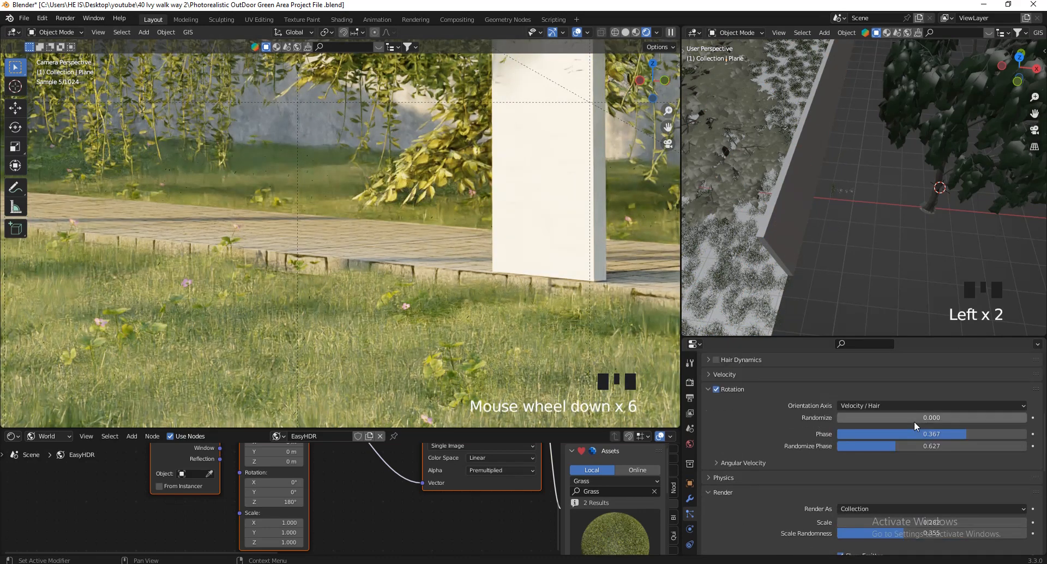
{"action": "scroll", "coordinate": [933, 457], "scroll_direction": "up", "scroll_amount": 8}
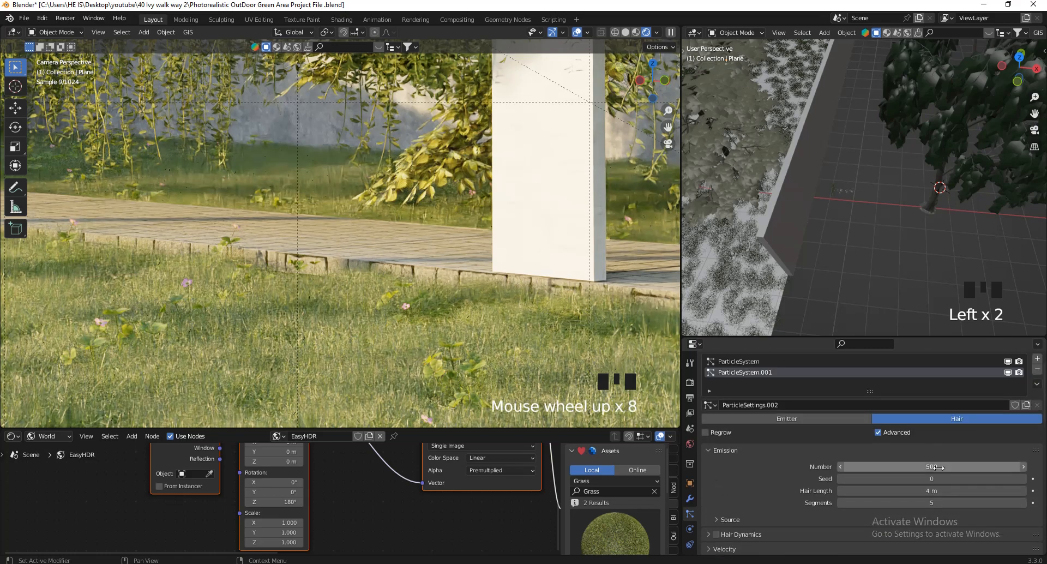
{"action": "left_click", "coordinate": [937, 467]}
{"action": "type", "text": "800"}
{"action": "key", "text": "Return"}
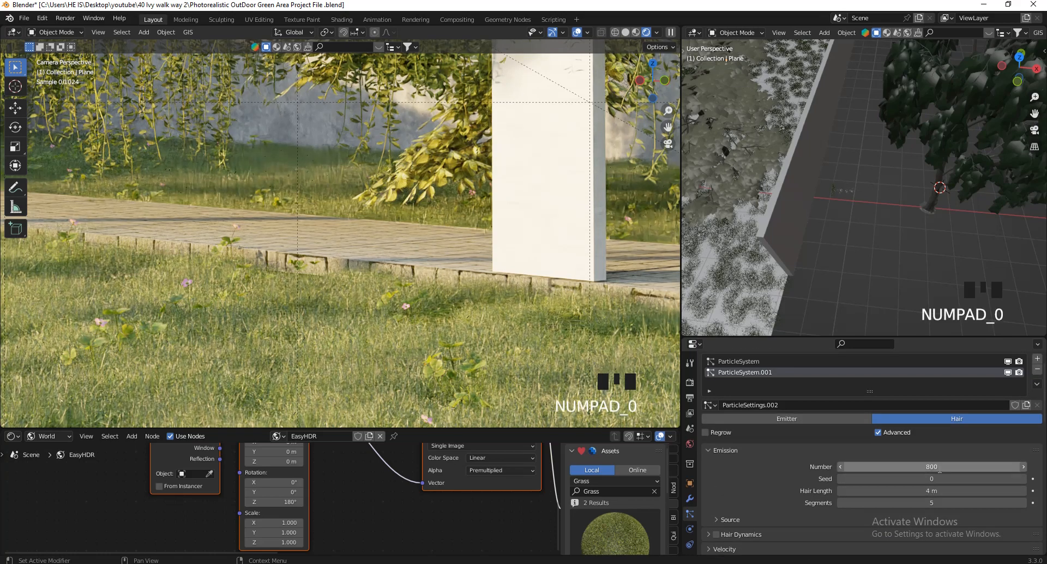
- Examine the full camera view and the whole ground plane and walkway from above to check the vegetation coverage
{"action": "scroll", "coordinate": [460, 317], "scroll_direction": "down", "scroll_amount": 6}
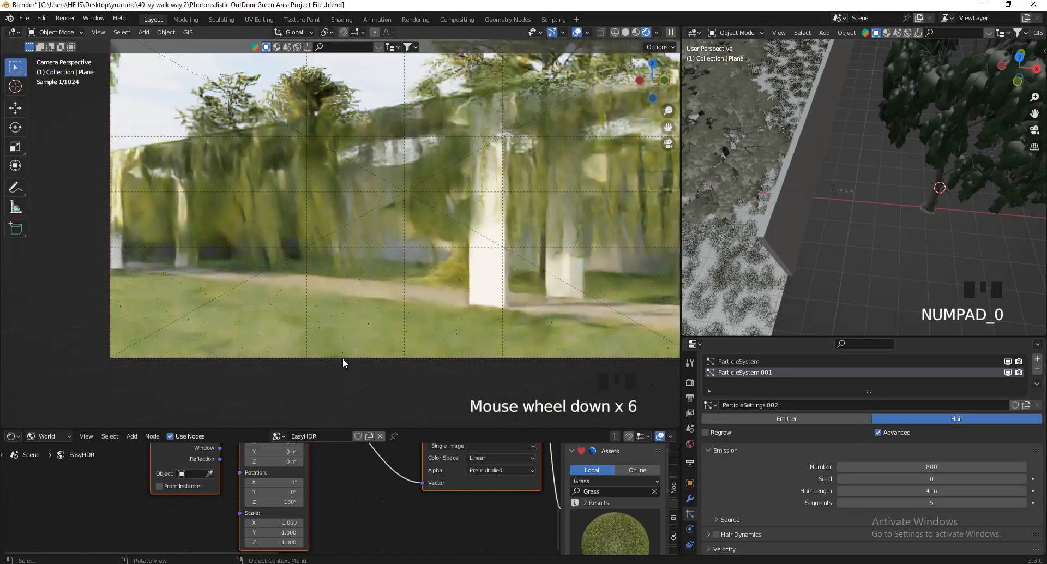
{"action": "scroll", "coordinate": [382, 332], "scroll_direction": "down", "scroll_amount": 2}
{"action": "scroll", "coordinate": [411, 297], "scroll_direction": "up", "scroll_amount": 2}
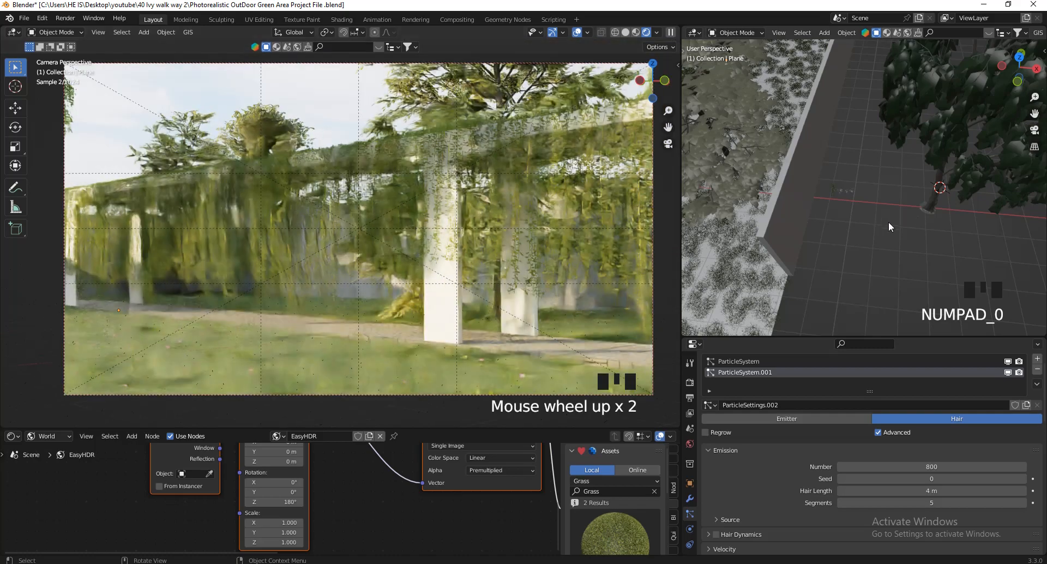
{"action": "scroll", "coordinate": [889, 227], "scroll_direction": "down", "scroll_amount": 3}
{"action": "left_click_drag", "start_coordinate": [1018, 70], "coordinate": [1006, 109]}
{"action": "scroll", "coordinate": [966, 199], "scroll_direction": "down", "scroll_amount": 3}
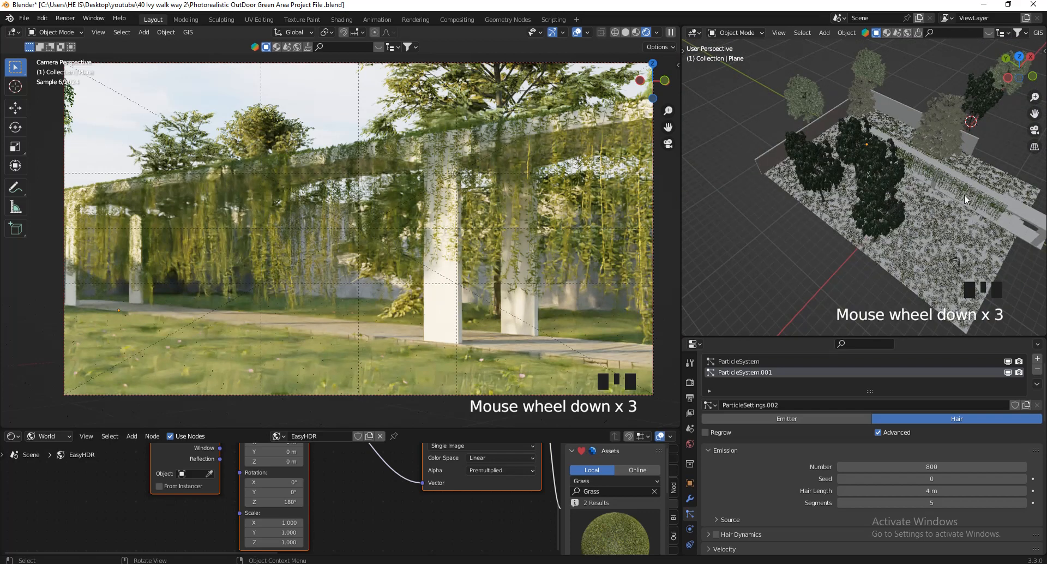
{"action": "scroll", "coordinate": [966, 199], "scroll_direction": "up", "scroll_amount": 3}
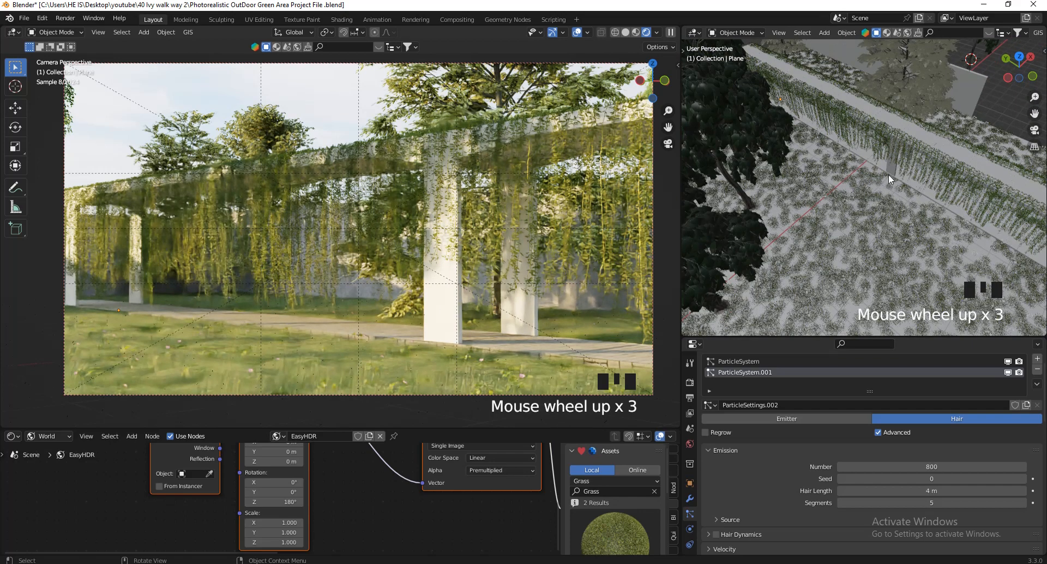
{"action": "left_click_drag", "start_coordinate": [1003, 78], "coordinate": [1009, 89]}
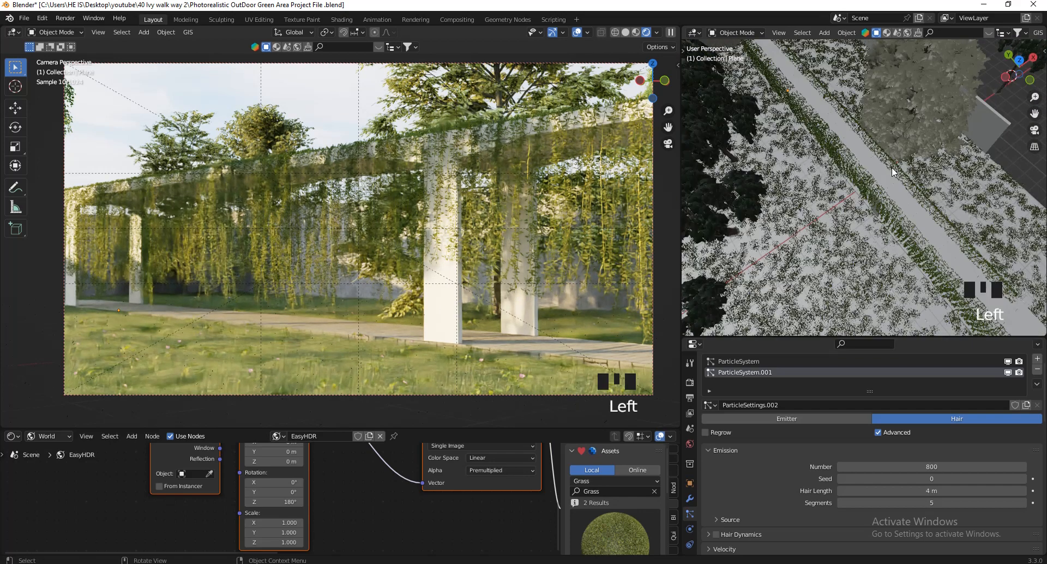
{"action": "scroll", "coordinate": [910, 145], "scroll_direction": "down", "scroll_amount": 3}
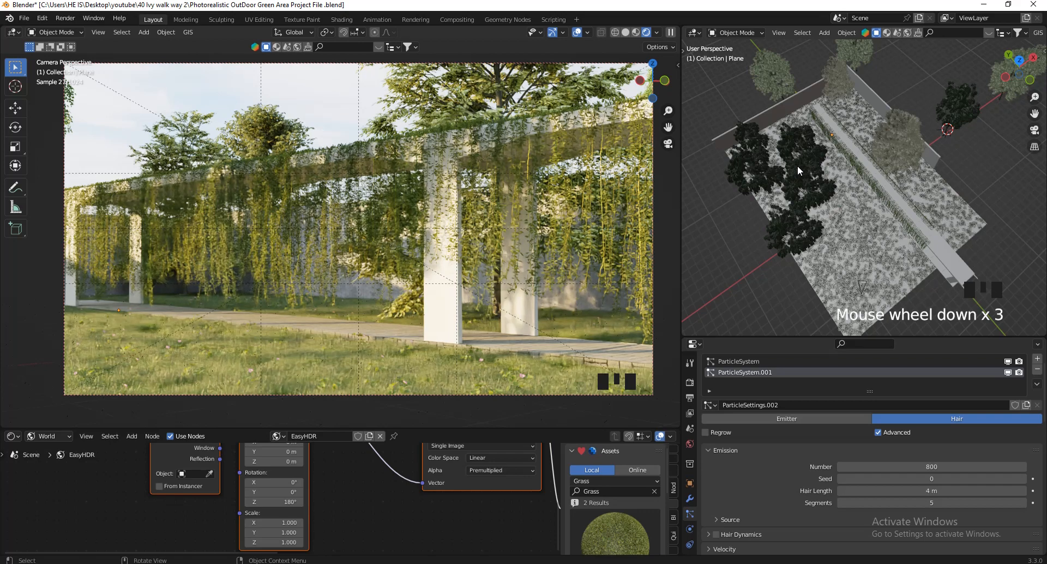
- Paste the copied trees, benches and plants around the walkway, deselect them, and enlarge the camera viewport
{"action": "key", "text": "ctrl+v"}
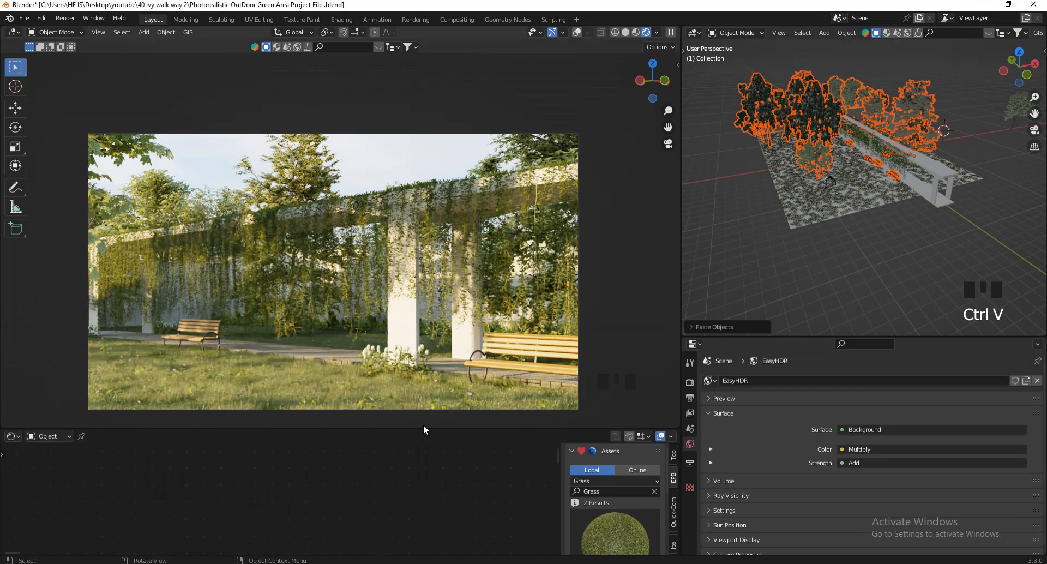
{"action": "left_click_drag", "start_coordinate": [423, 430], "coordinate": [398, 505]}
{"action": "scroll", "coordinate": [290, 399], "scroll_direction": "up", "scroll_amount": 2}
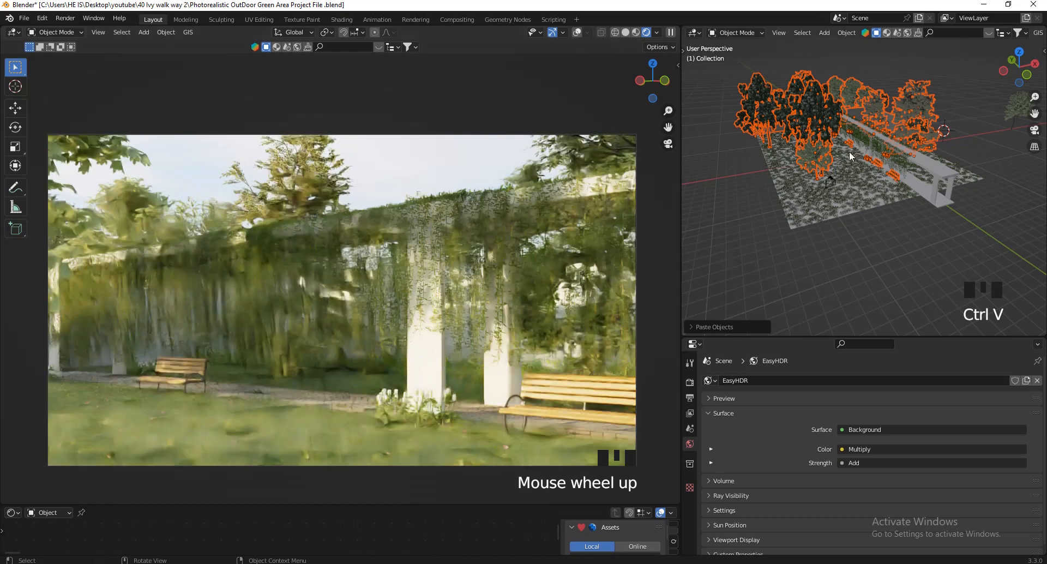
{"action": "left_click", "coordinate": [990, 123]}
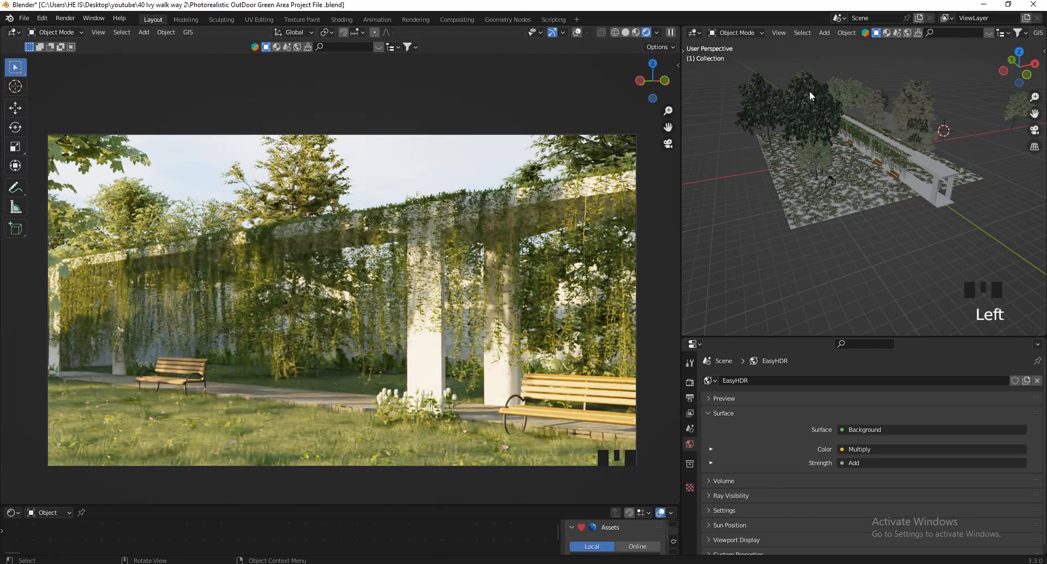
{"action": "left_click_drag", "start_coordinate": [1018, 77], "coordinate": [1017, 116]}
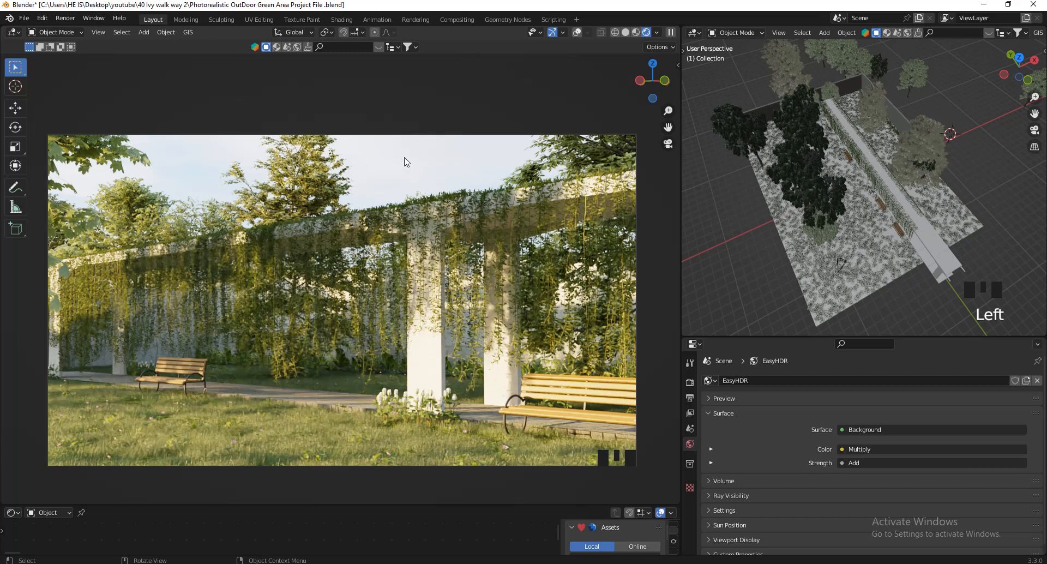
- Set the maximum samples for the final render to 1024
{"action": "left_click", "coordinate": [690, 382]}
{"action": "scroll", "coordinate": [780, 417], "scroll_direction": "down", "scroll_amount": 3}
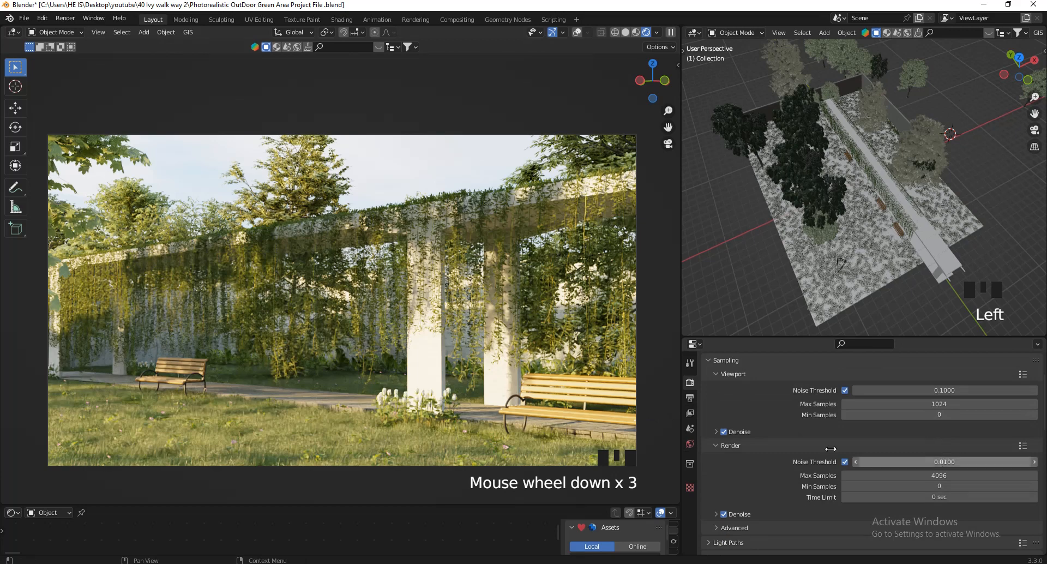
{"action": "left_click", "coordinate": [933, 474]}
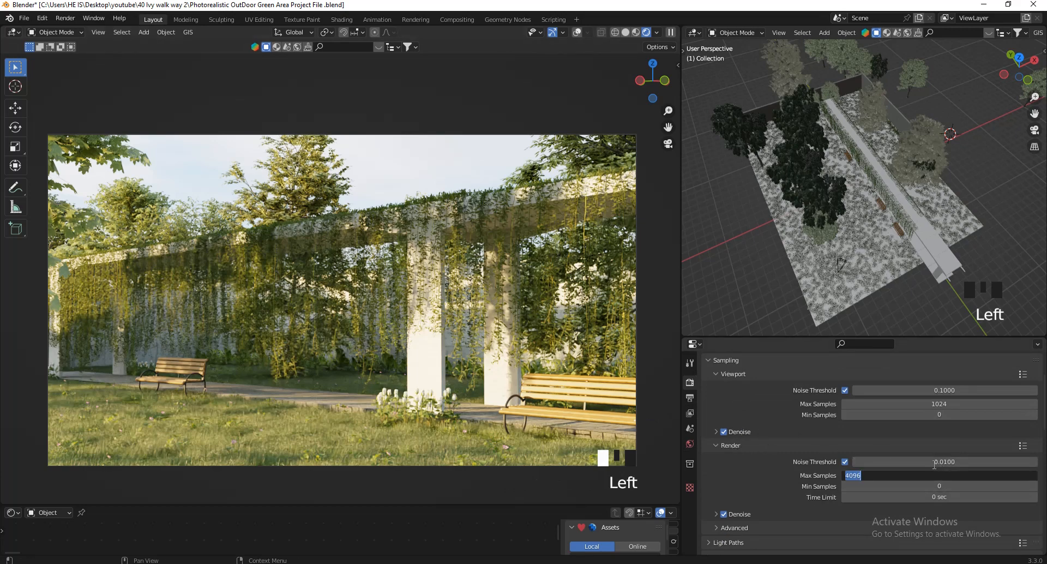
{"action": "type", "text": "1024"}
{"action": "key", "text": "Return"}
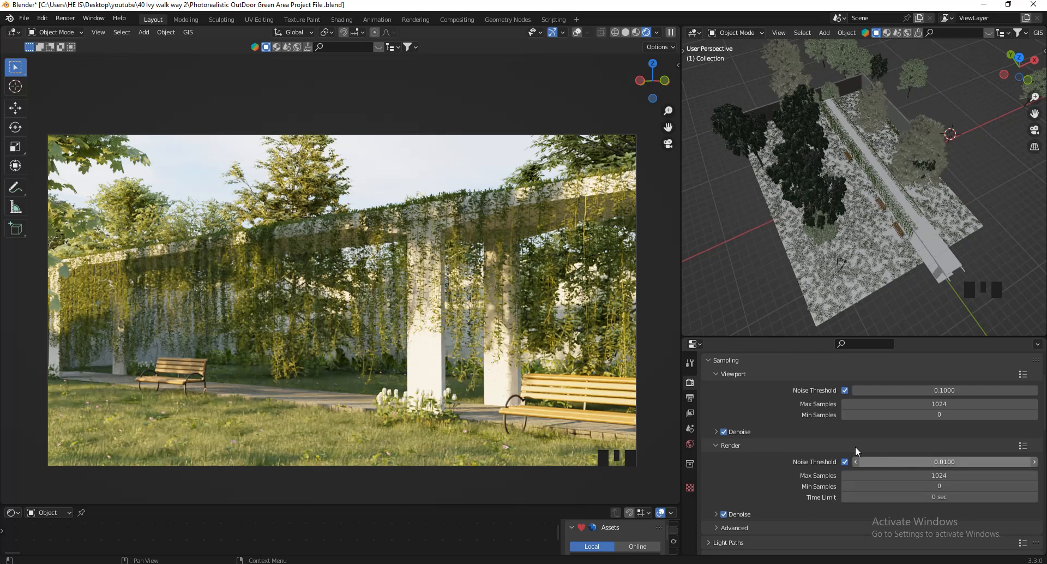
- Review the remaining render settings down to the color management and its curves
{"action": "scroll", "coordinate": [855, 442], "scroll_direction": "down", "scroll_amount": 1}
{"action": "scroll", "coordinate": [912, 435], "scroll_direction": "down", "scroll_amount": 6}
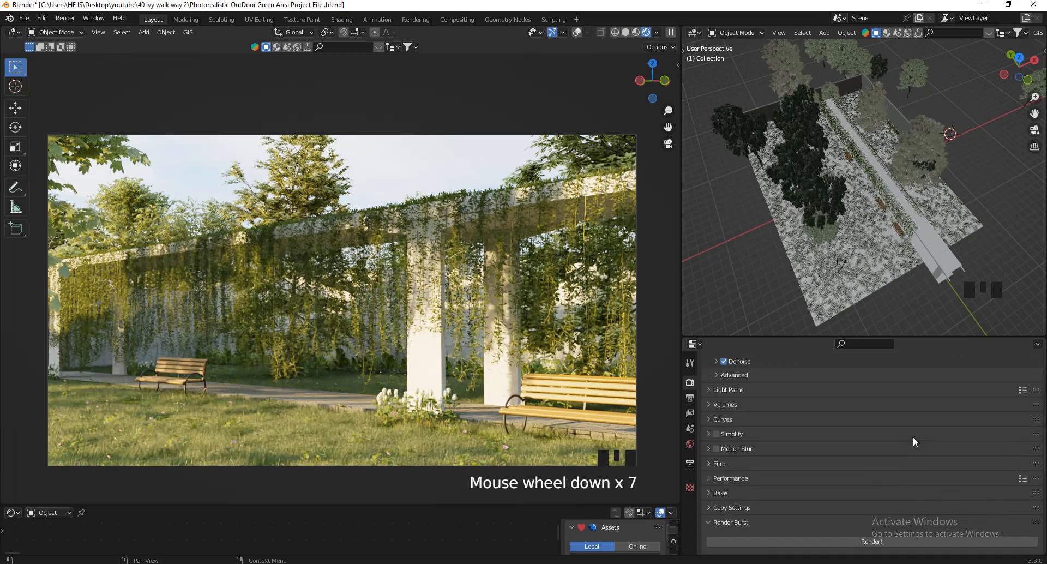
{"action": "scroll", "coordinate": [914, 434], "scroll_direction": "down", "scroll_amount": 8}
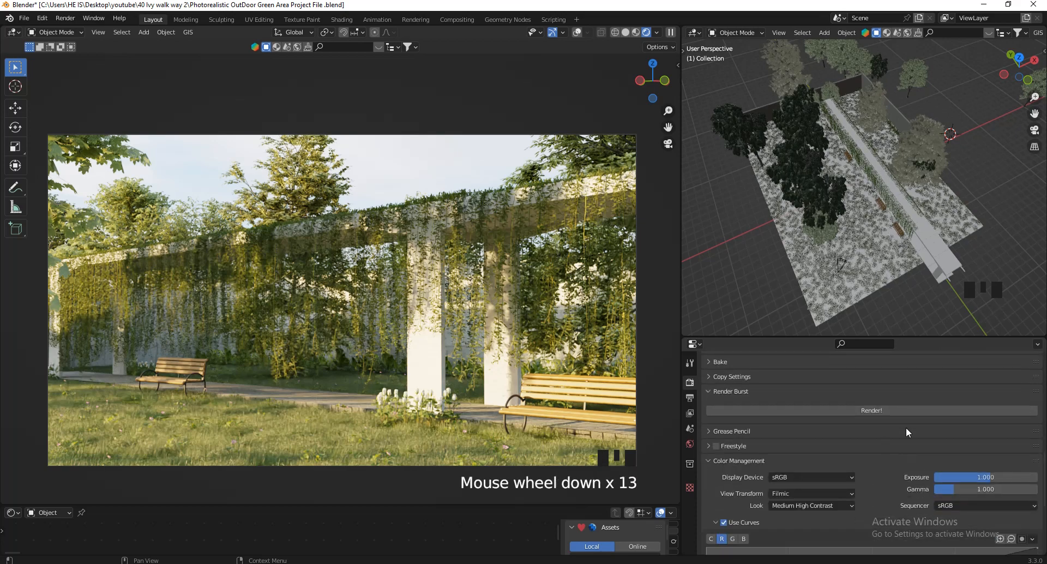
{"action": "scroll", "coordinate": [853, 488], "scroll_direction": "down", "scroll_amount": 1}
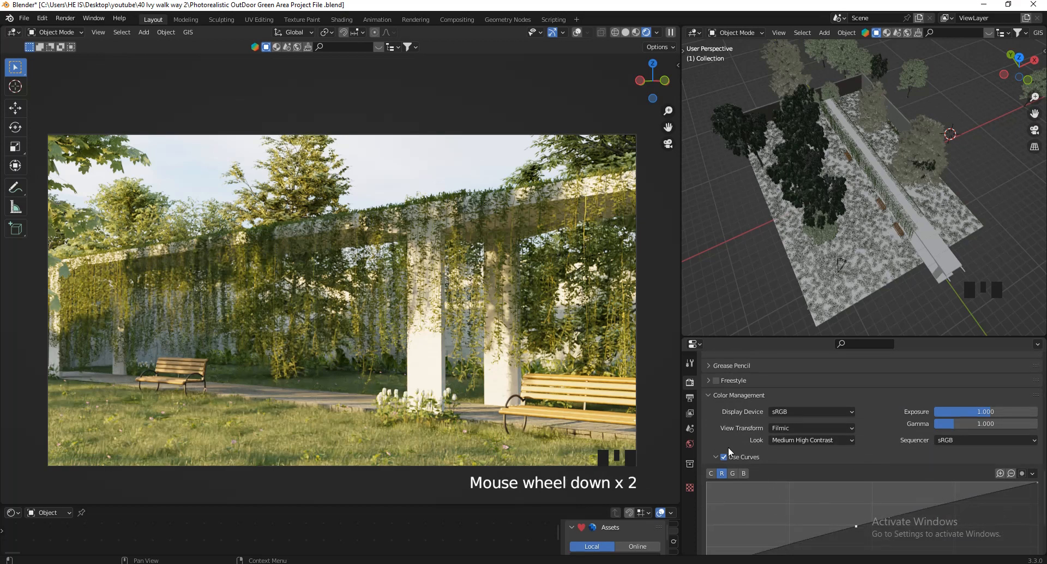
{"action": "scroll", "coordinate": [843, 460], "scroll_direction": "up", "scroll_amount": 19}
{"action": "scroll", "coordinate": [842, 460], "scroll_direction": "up", "scroll_amount": 1}
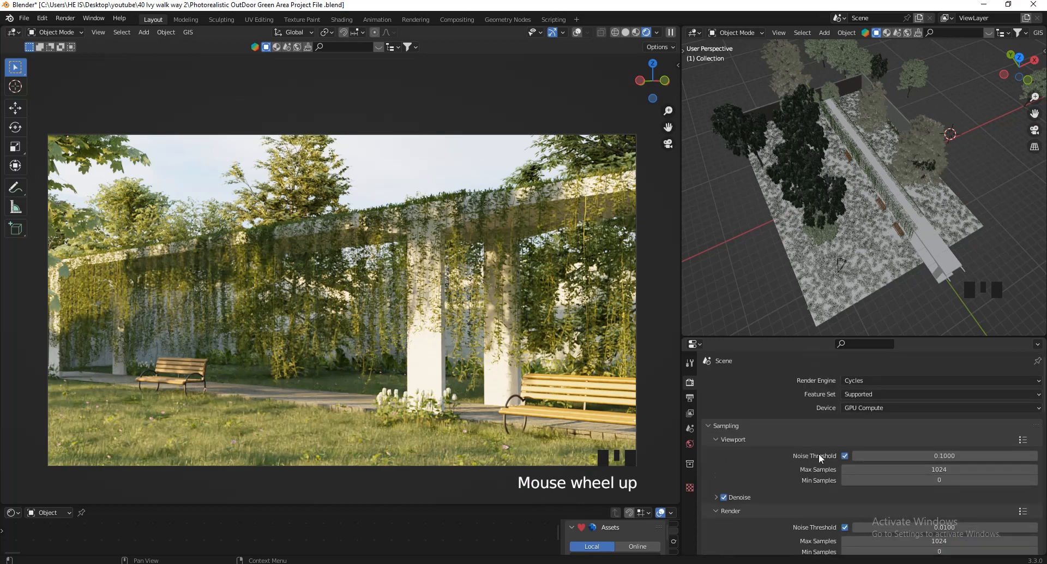
- Try an output resolution scale of 150% and settle on 200%
{"action": "left_click", "coordinate": [695, 397]}
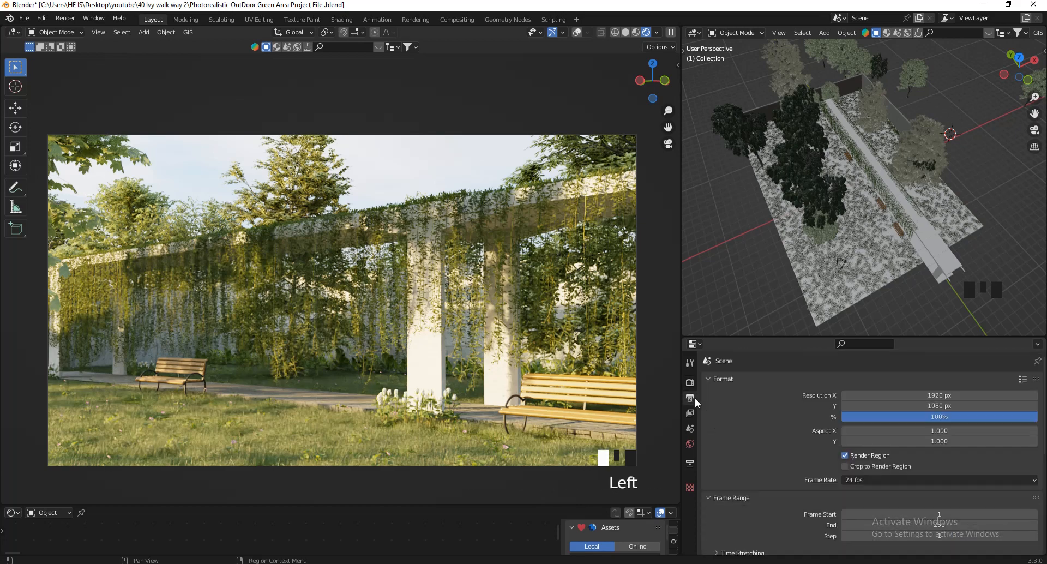
{"action": "double_click", "coordinate": [936, 416]}
{"action": "type", "text": "150"}
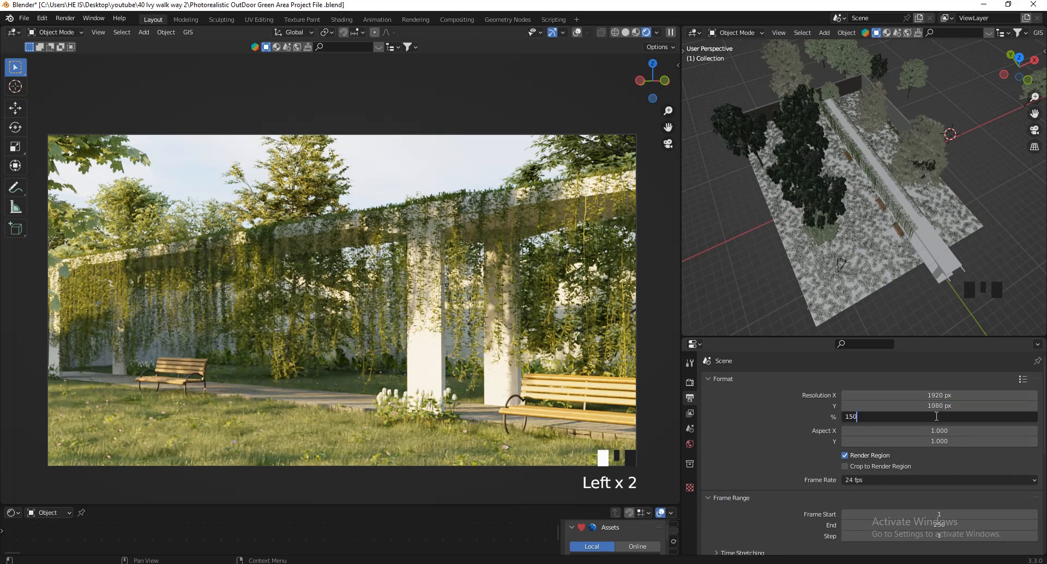
{"action": "key", "text": "Return"}
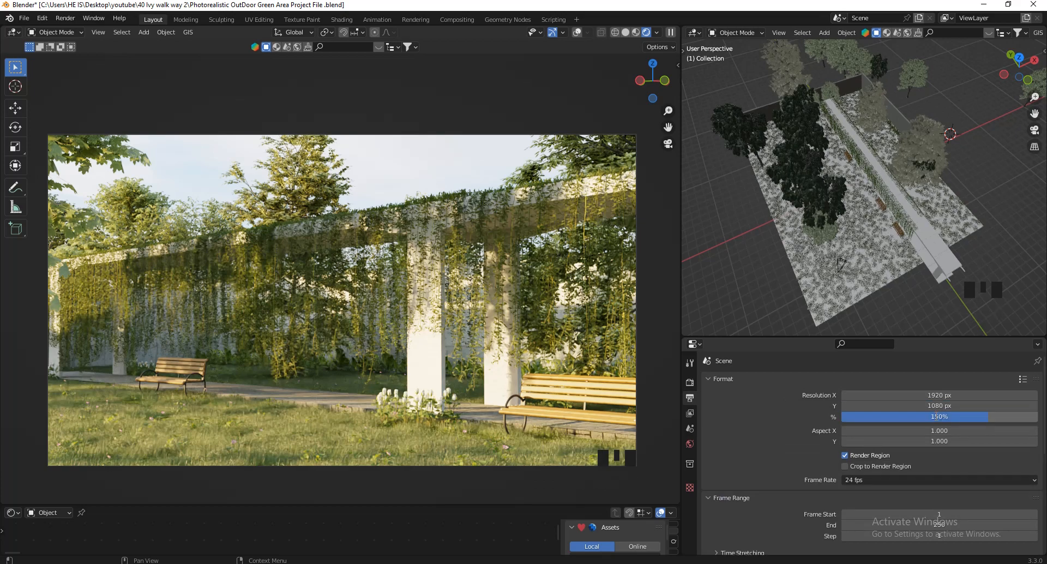
{"action": "double_click", "coordinate": [936, 416]}
{"action": "type", "text": "200"}
{"action": "key", "text": "Return"}
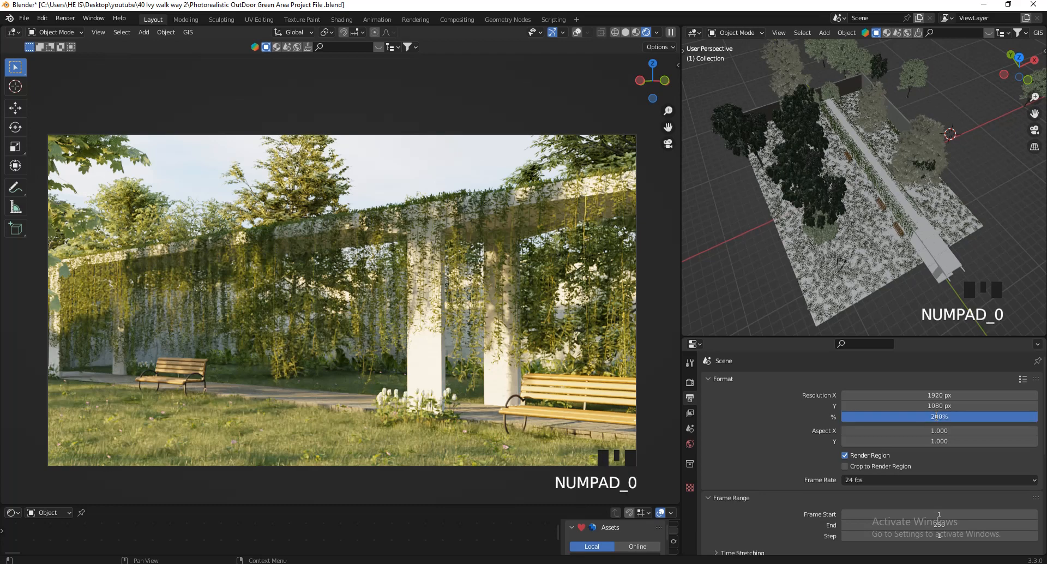
- Start rendering the final image from the camera view
{"action": "left_click", "coordinate": [70, 21]}
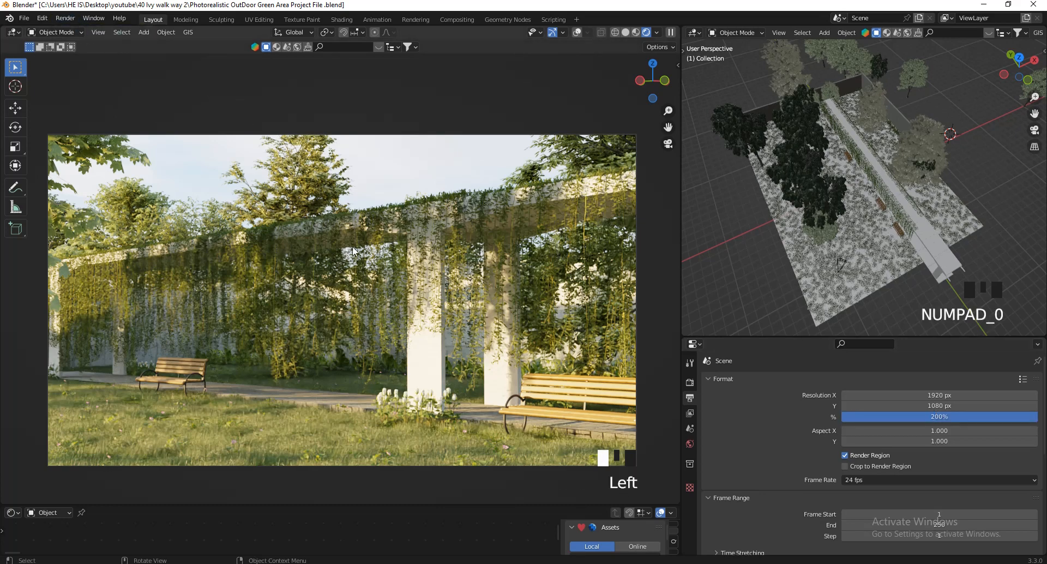